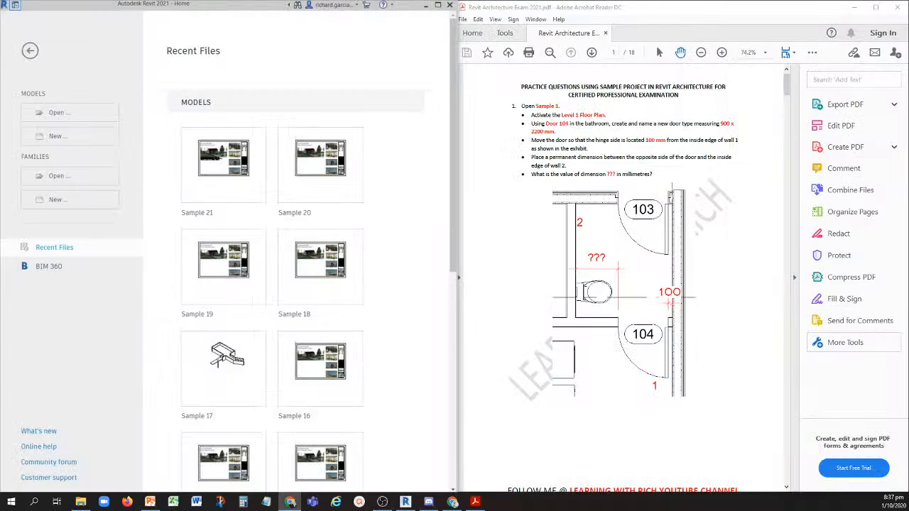
- Clear the desktop and bring up the exam PDF in Acrobat Reader and the Revit home window side by side
key("super+d")
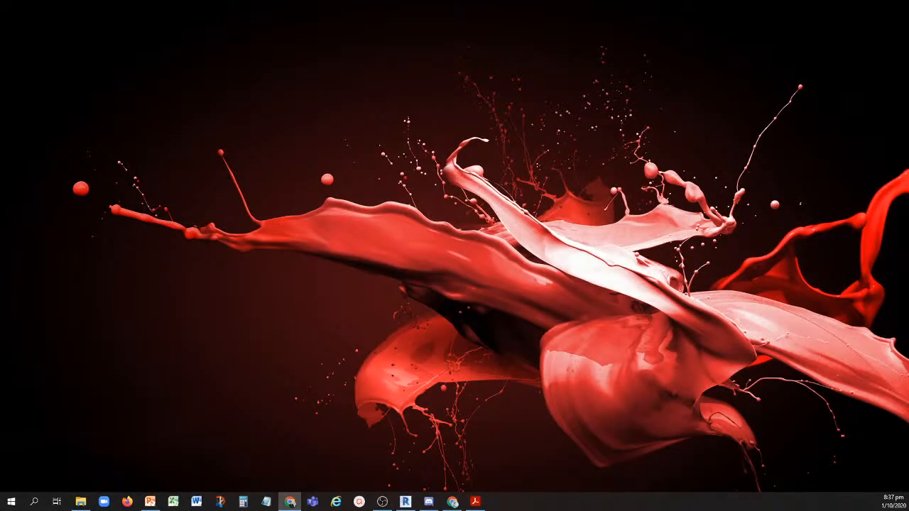
left_click(475, 502)
left_click(405, 502)
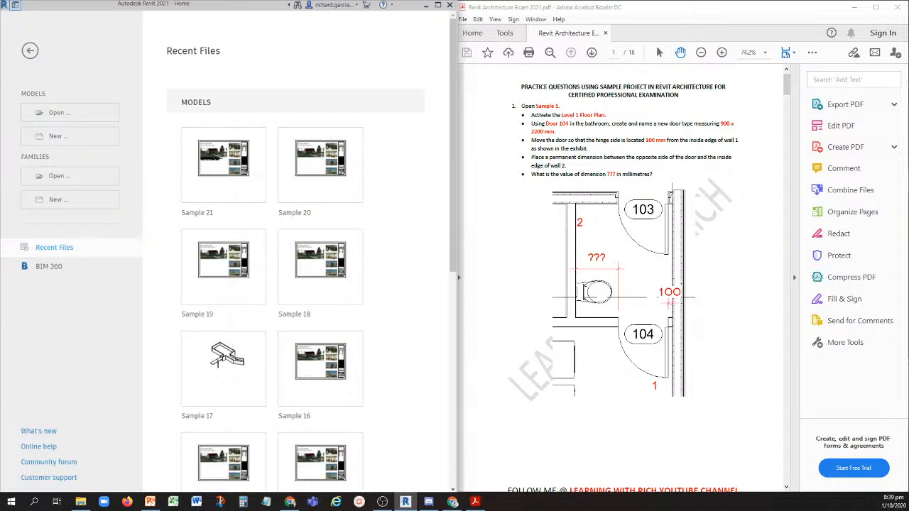
- Leave the home screen and start opening a file from the Revit sample files
left_click(69, 115)
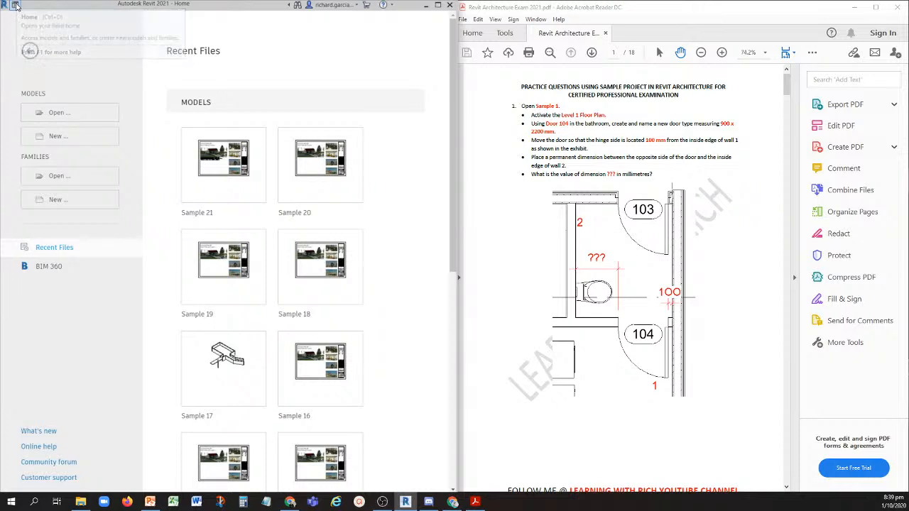
left_click(16, 5)
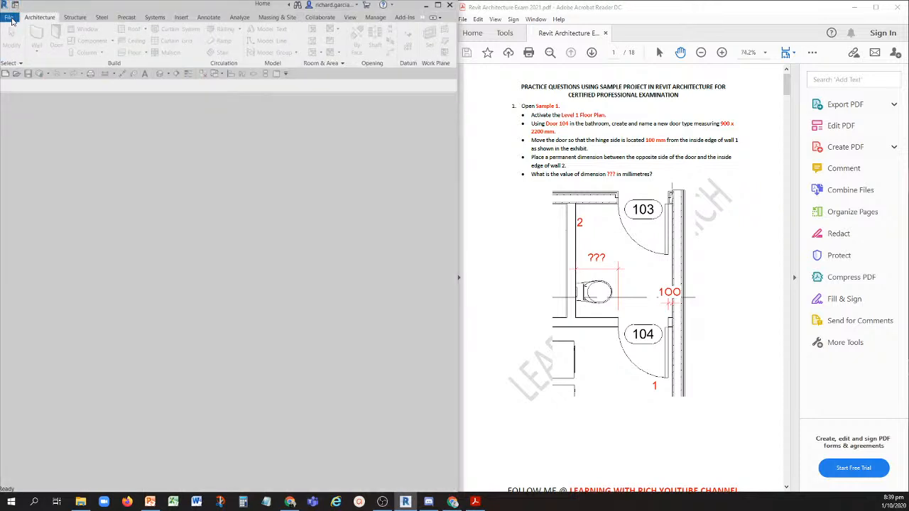
left_click(12, 20)
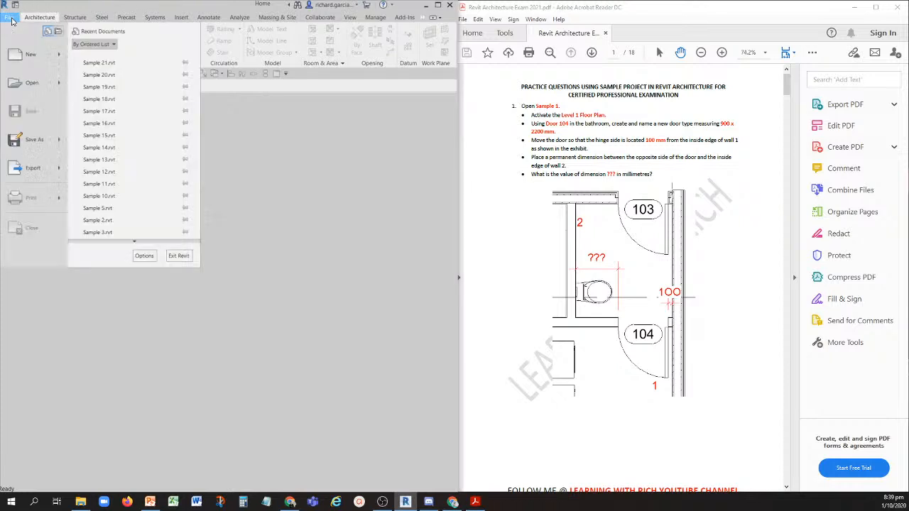
left_click(62, 84)
left_click(62, 84)
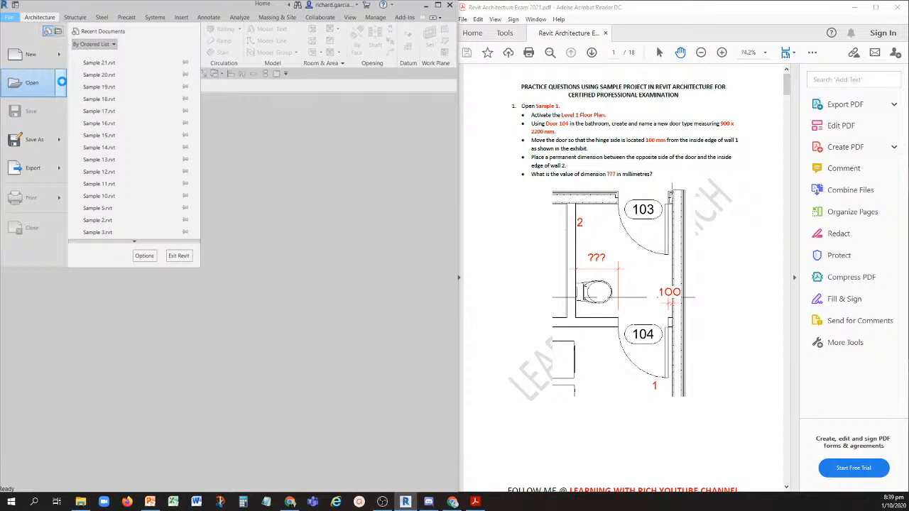
left_click(122, 223)
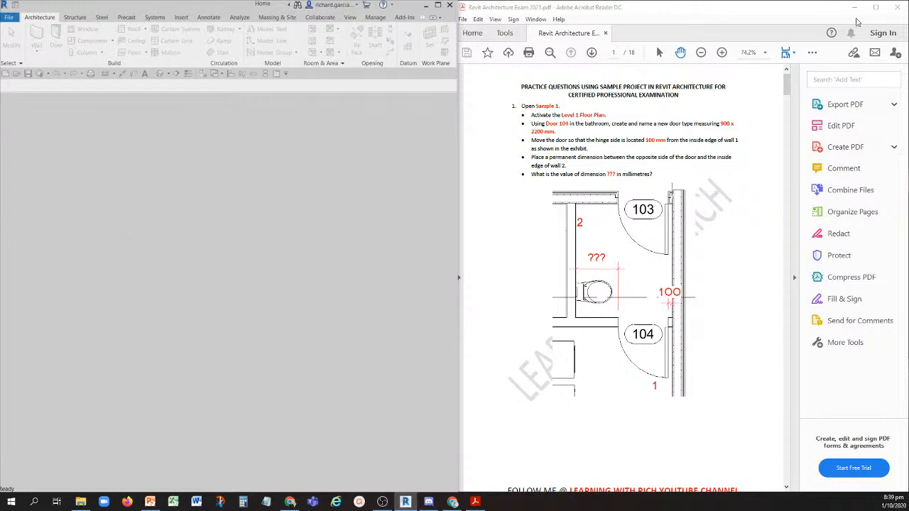
- Locate and preview rac_basic_sample_project in the Samples folder, closing the dialog without opening it
left_click_drag(391, 116, 355, 105)
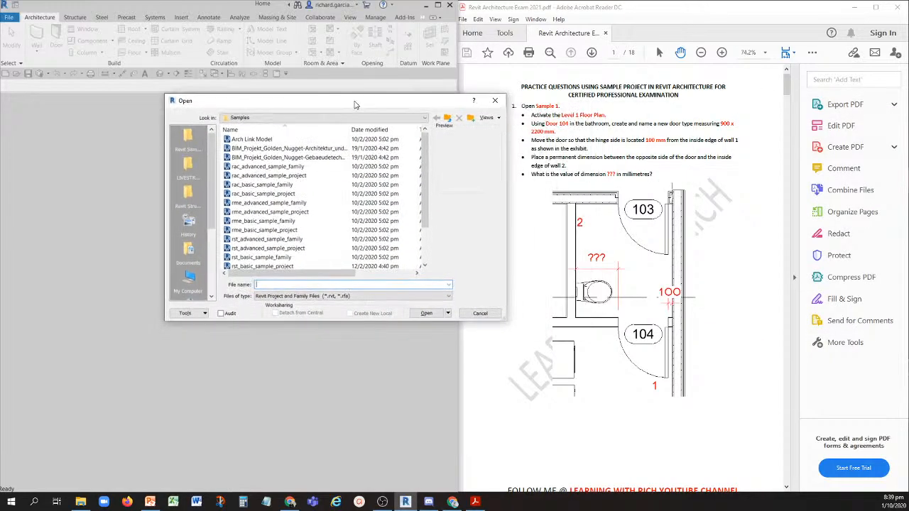
left_click(266, 230)
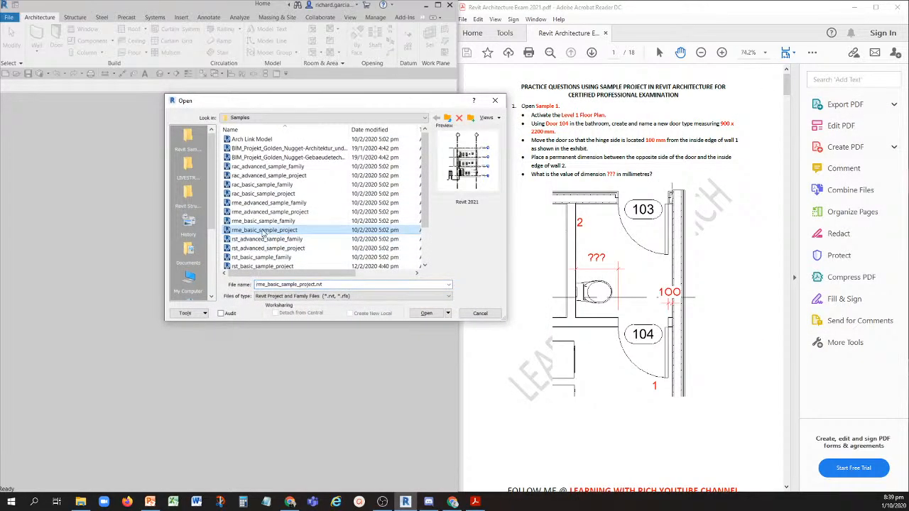
left_click(264, 185)
left_click(263, 194)
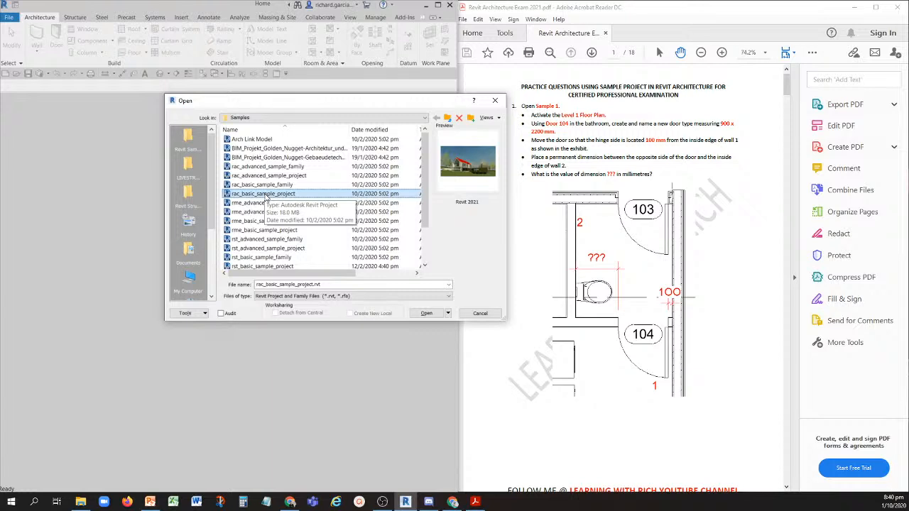
key("ctrl")
key("ctrl")
key("ctrl")
left_click(495, 100)
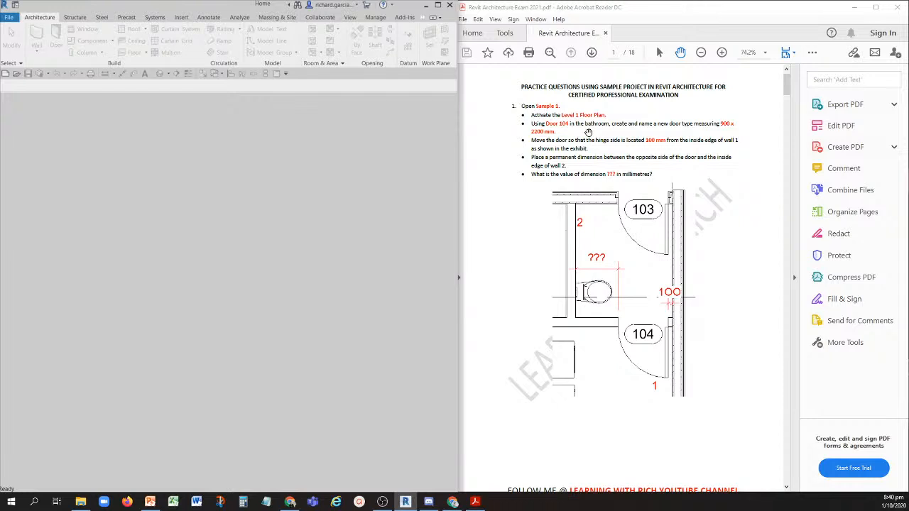
- Open the Sample 1 project named in the first practice question
left_click(546, 91)
left_click(552, 114)
left_click(545, 107)
left_click(14, 75)
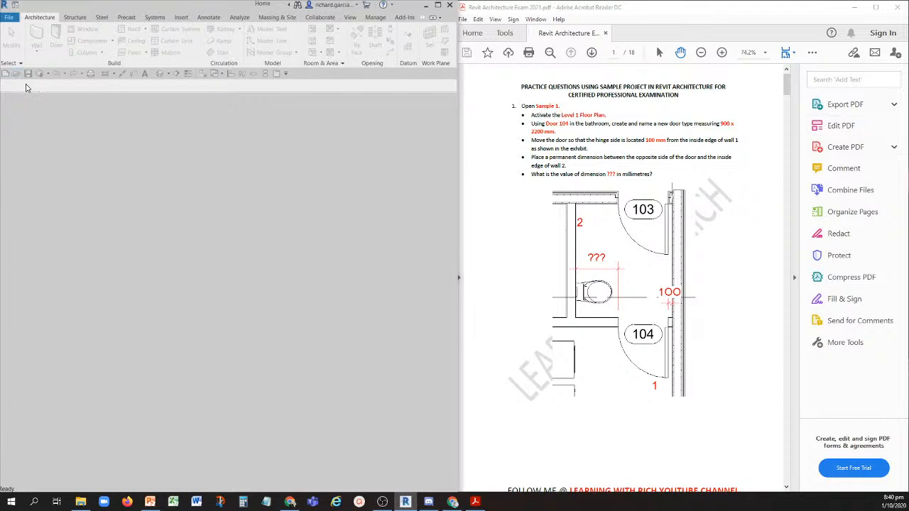
left_click_drag(387, 196, 908, 149)
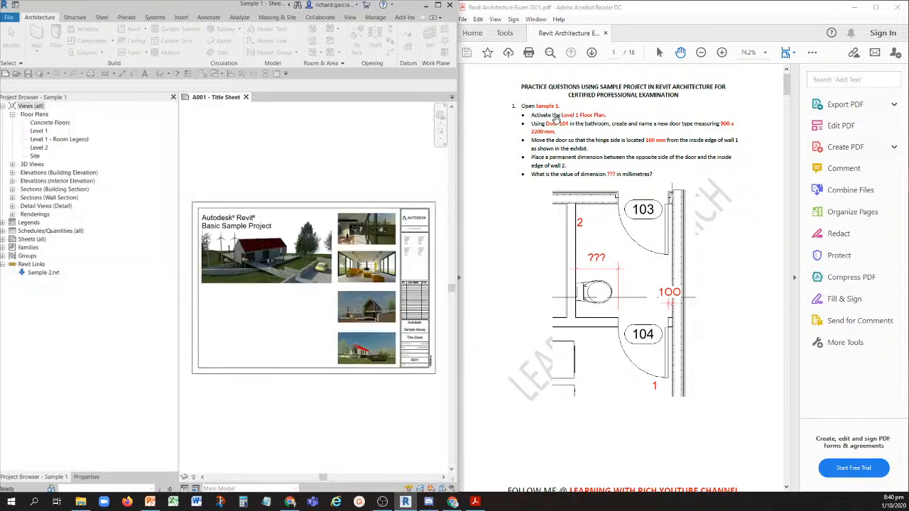
- Open the Level 1 floor plan view
key("ctrl")
key("ctrl")
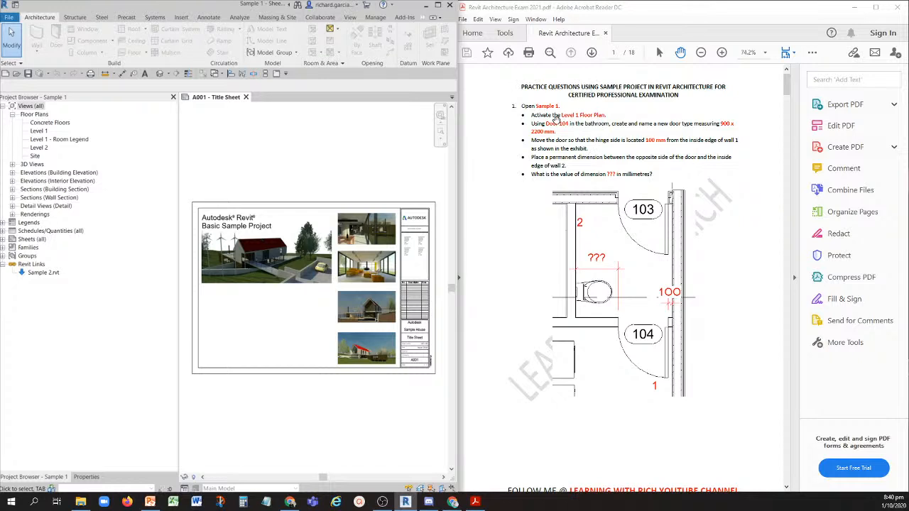
key("ctrl")
left_click(38, 131)
key("ctrl")
key("ctrl")
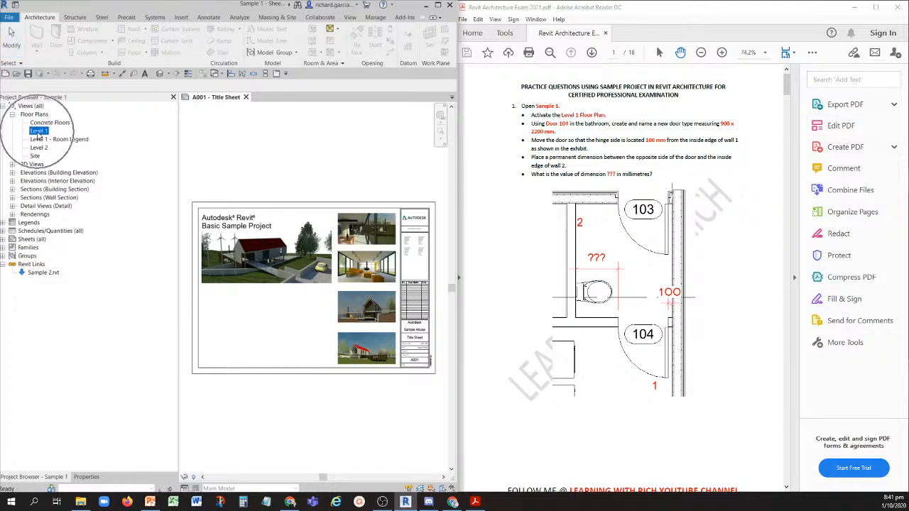
double_click(38, 131)
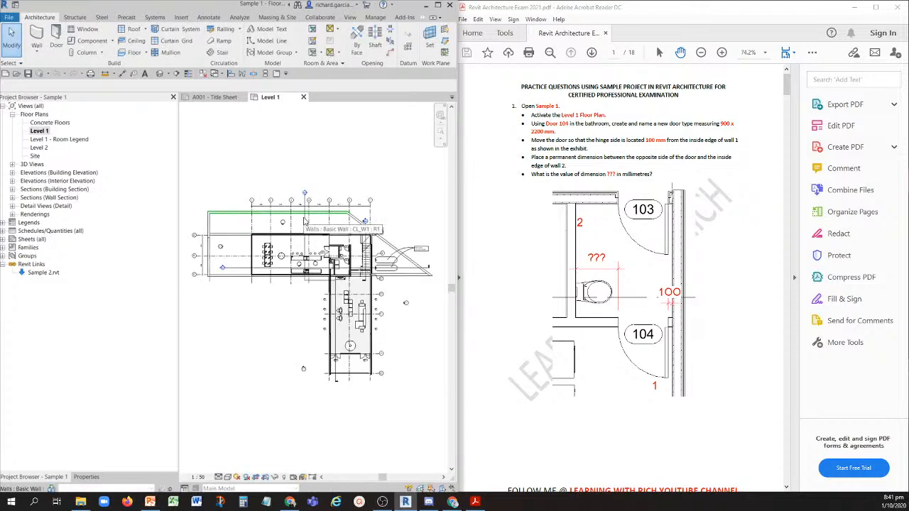
- Duplicate the Single-Flush type of bathroom Door 104 as a new type named 900X2200
key("ctrl")
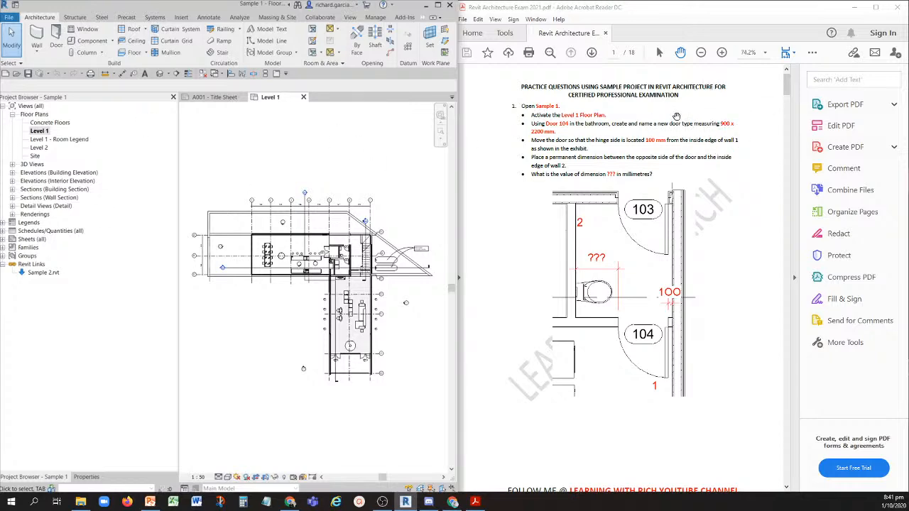
scroll(348, 304, "up", 6)
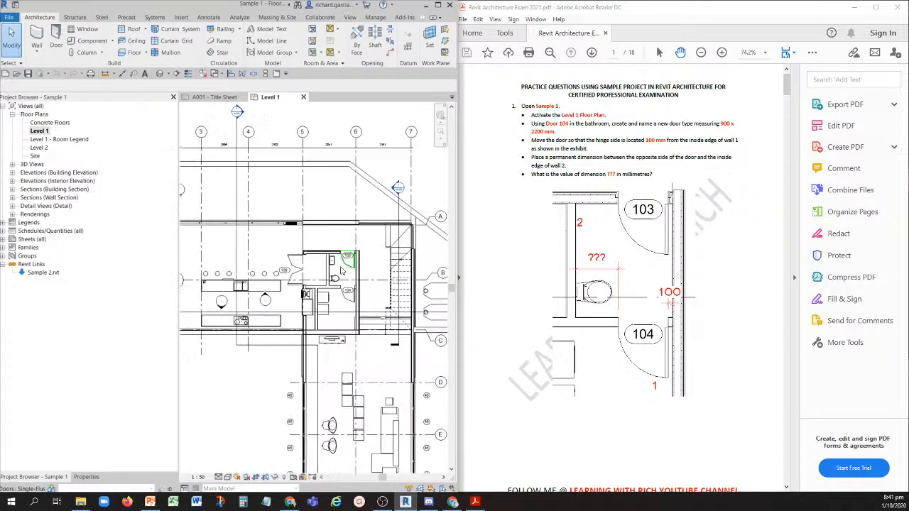
scroll(348, 304, "up", 3)
scroll(348, 308, "down", 2)
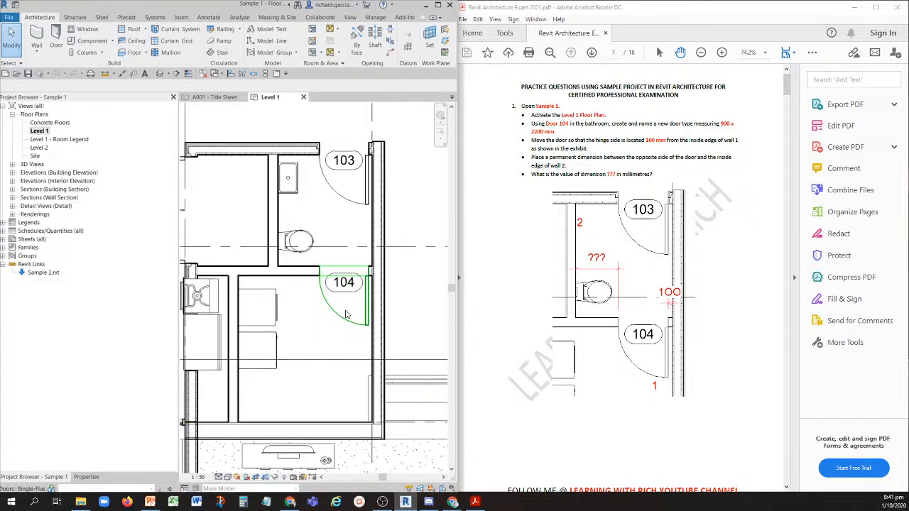
scroll(346, 313, "up", 1)
left_click(342, 323)
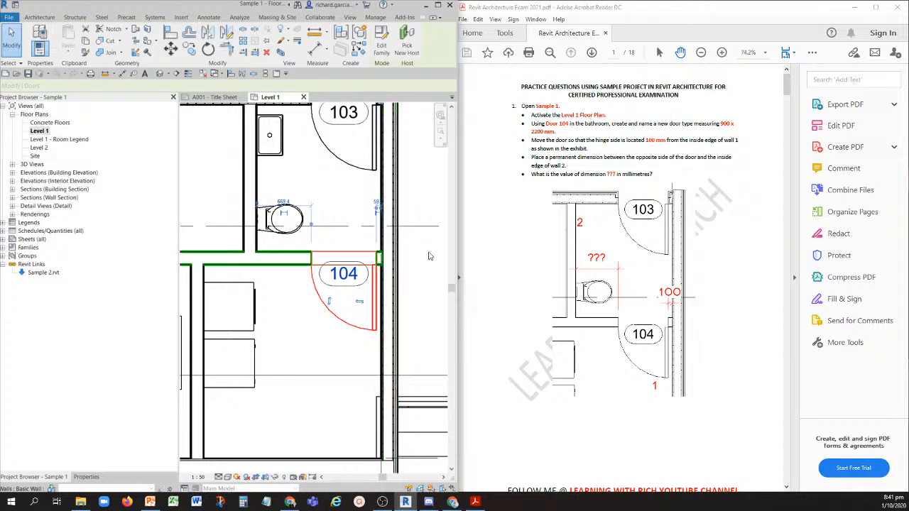
left_click(87, 477)
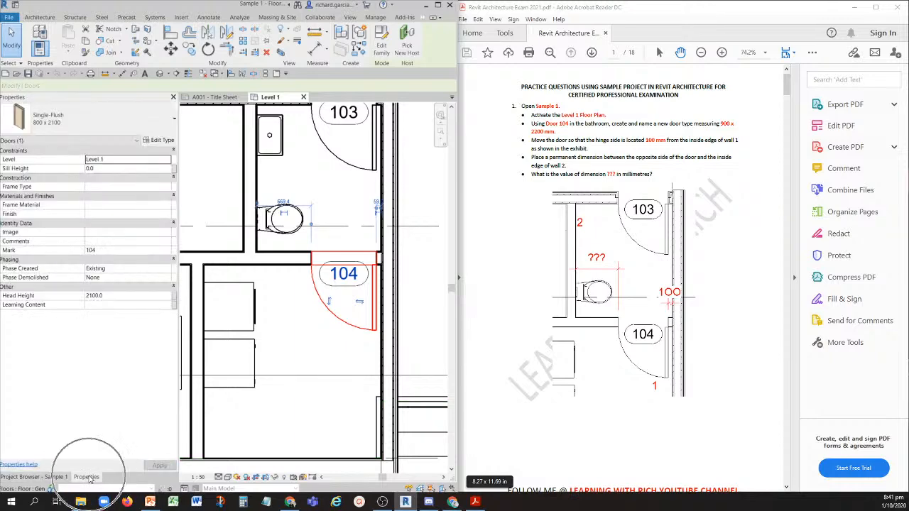
left_click(157, 142)
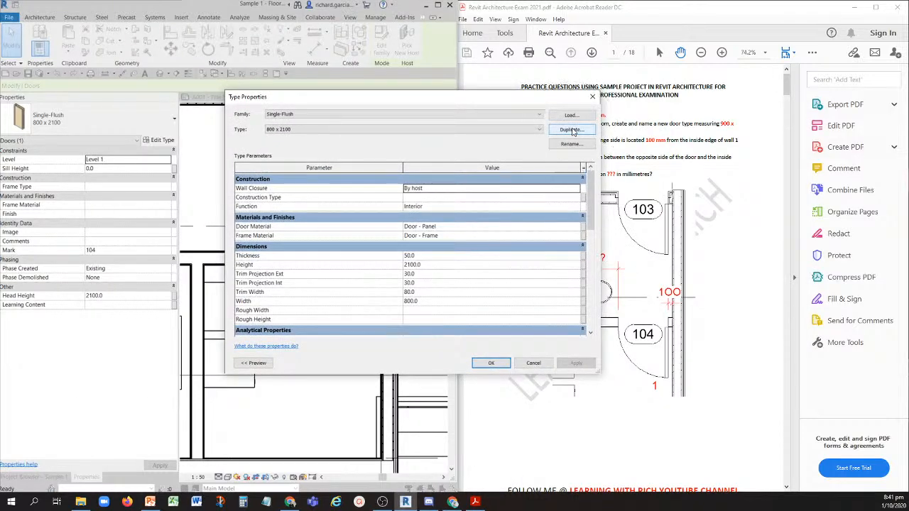
left_click_drag(521, 104, 385, 99)
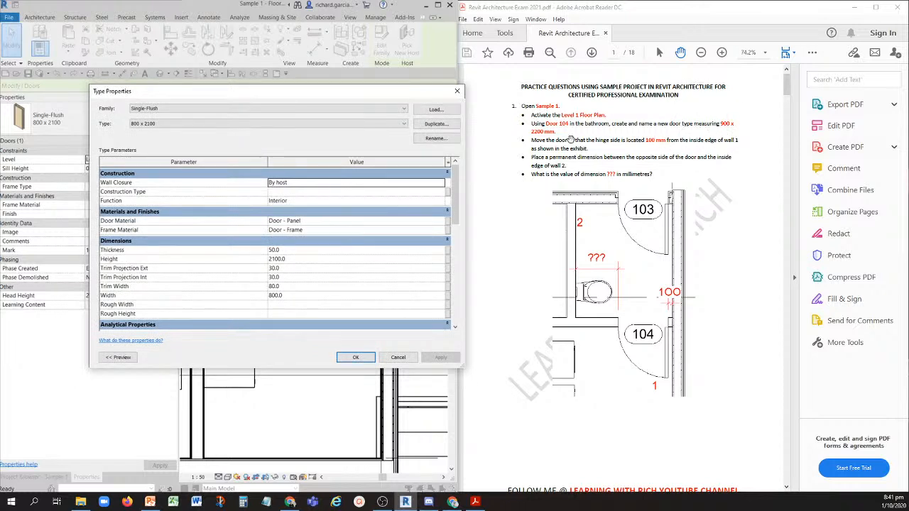
left_click(436, 124)
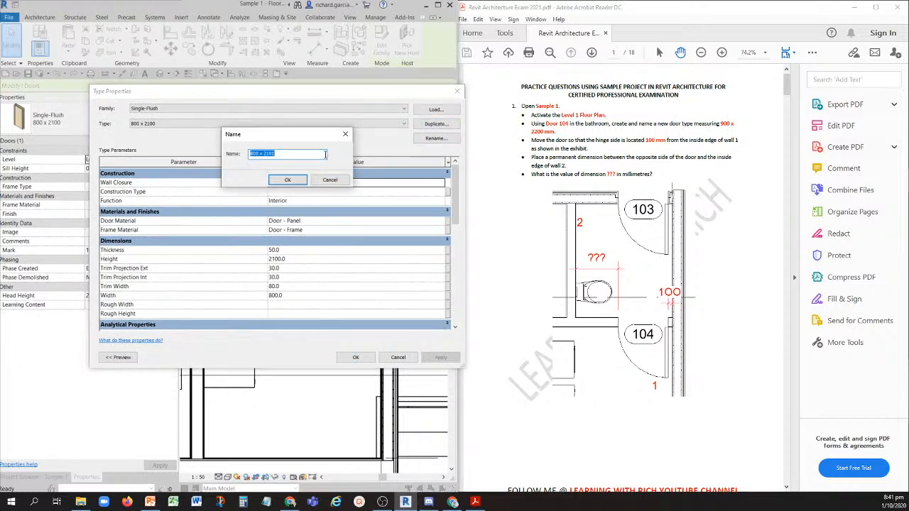
type("900X22")
left_click(285, 180)
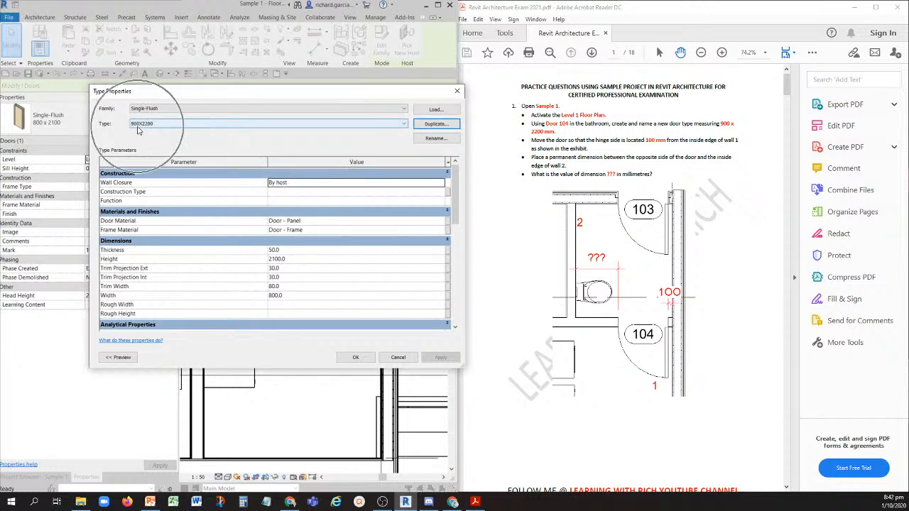
- Set the new door type's width to 900 and height to 2200, and apply it to Door 104
left_click(289, 296)
type("900")
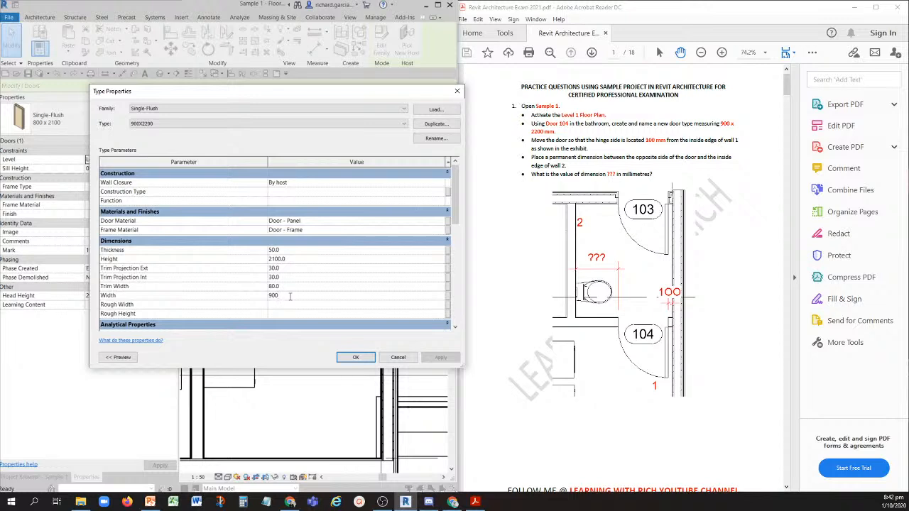
left_click(294, 260)
type("2")
left_click(558, 136)
left_click(563, 133)
left_click(355, 357)
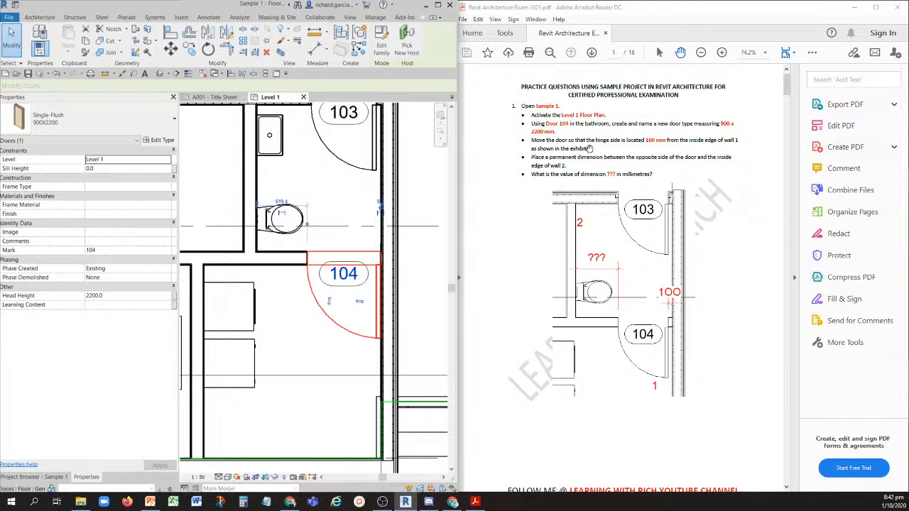
- Shift Door 104 along its host wall until its hinge side is about 109 mm from the inside edge of wall 1
key("ctrl")
key("ctrl")
key("ctrl")
key("ctrl")
scroll(342, 249, "up", 2)
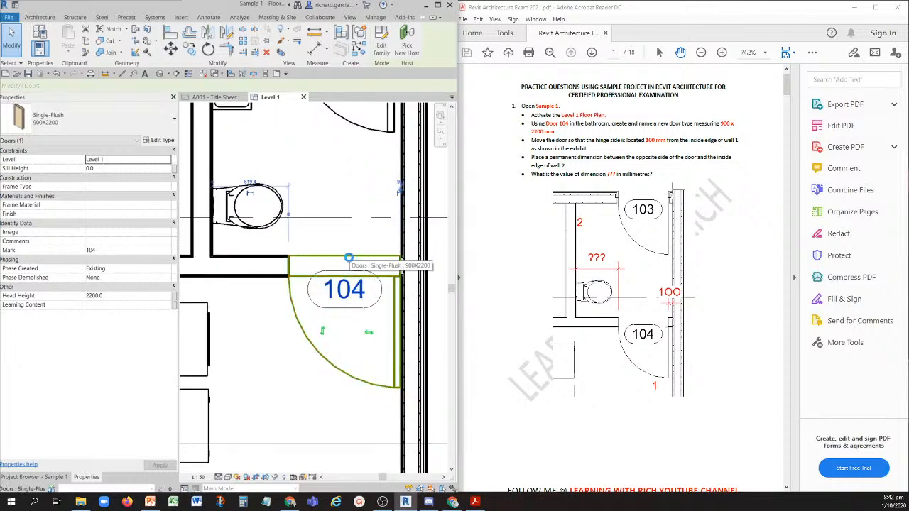
left_click_drag(348, 258, 327, 254)
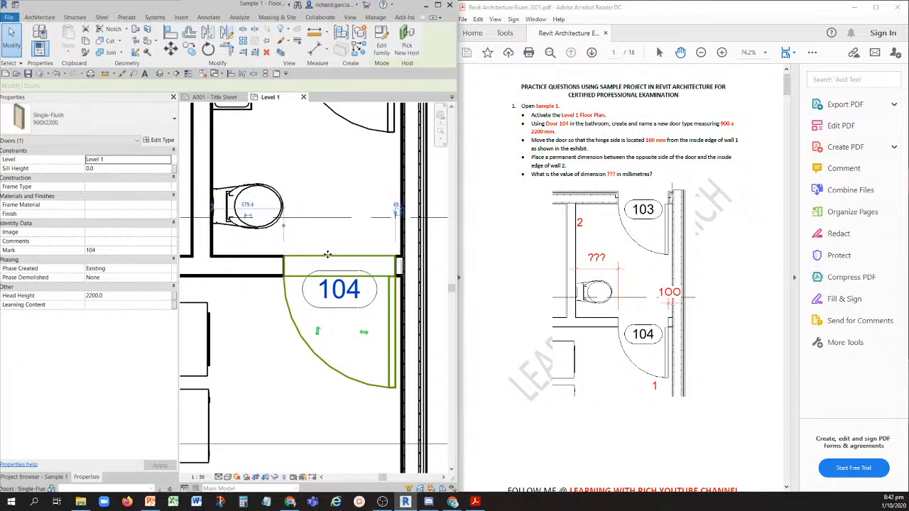
key("Left")
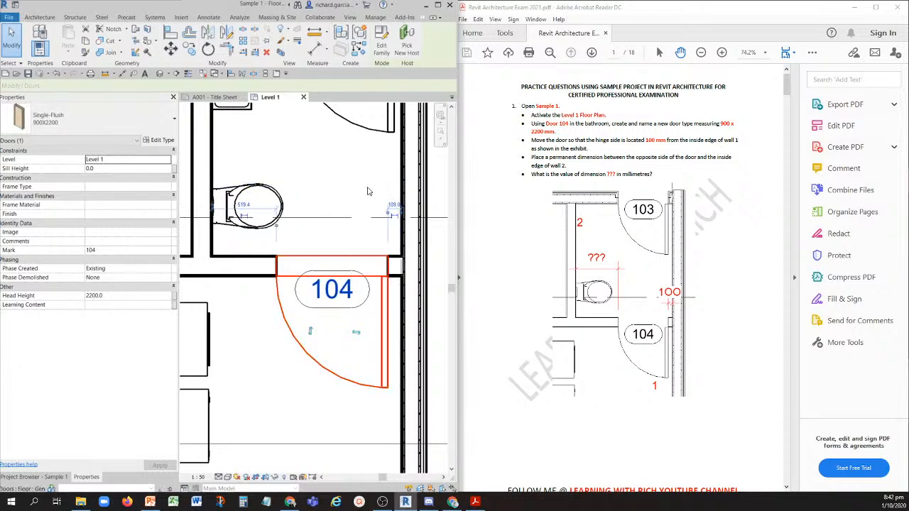
- Set the distance between Door 104's hinge side and the inside edge of wall 1 to 100 mm
left_click(396, 208)
key("ctrl")
key("ctrl")
key("ctrl")
key("ctrl")
key("ctrl")
left_click(395, 207)
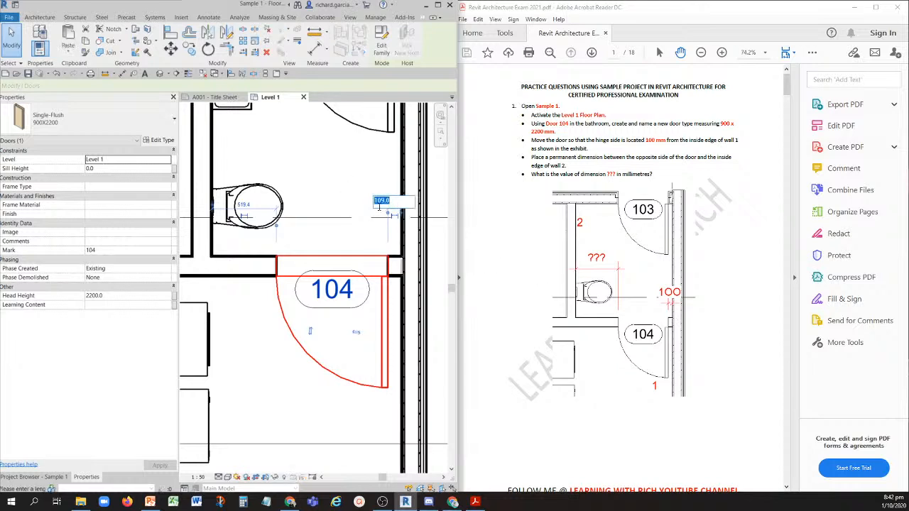
key("ctrl")
type("10")
key("Return")
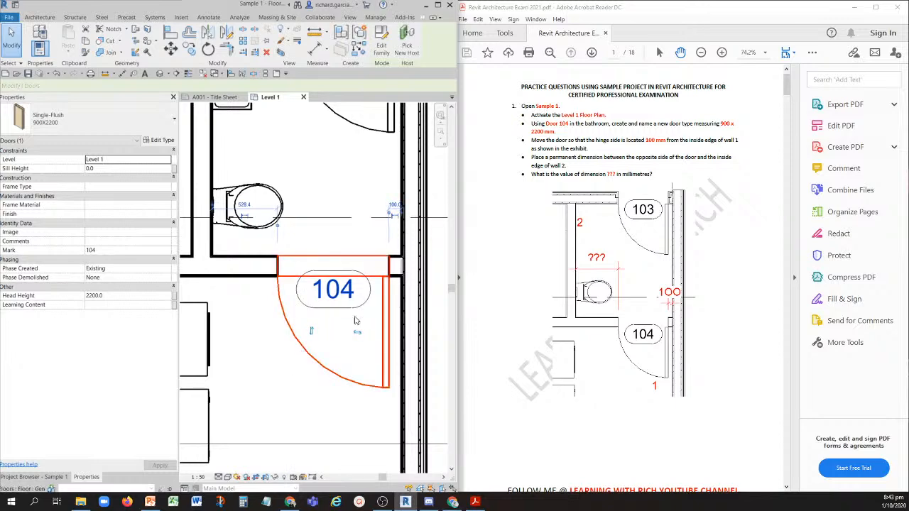
key("ctrl")
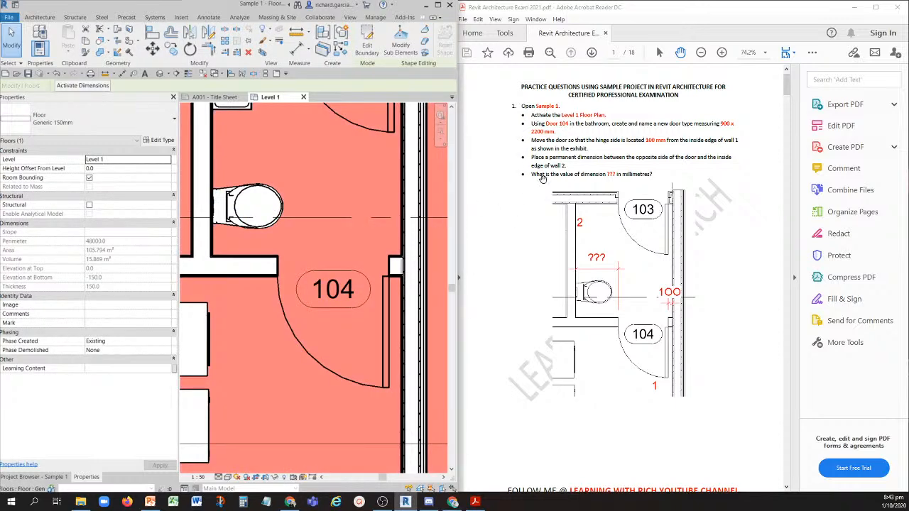
- Deselect the floor and turn on Thin Lines display for the Level 1 floor plan
left_click(364, 229)
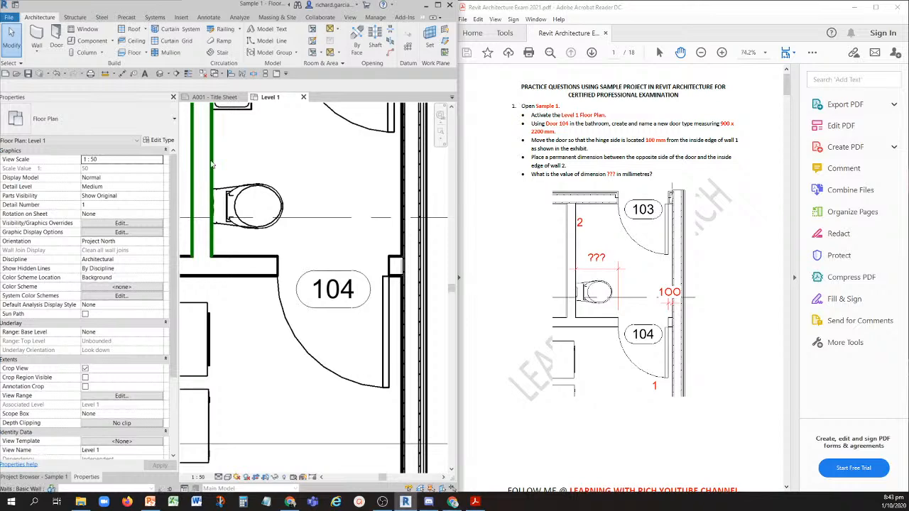
scroll(247, 168, "up", 4)
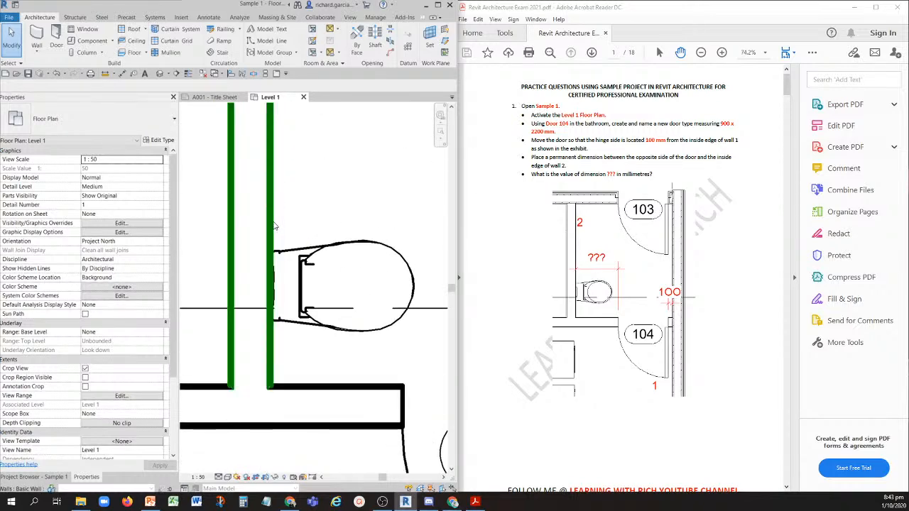
left_click(188, 76)
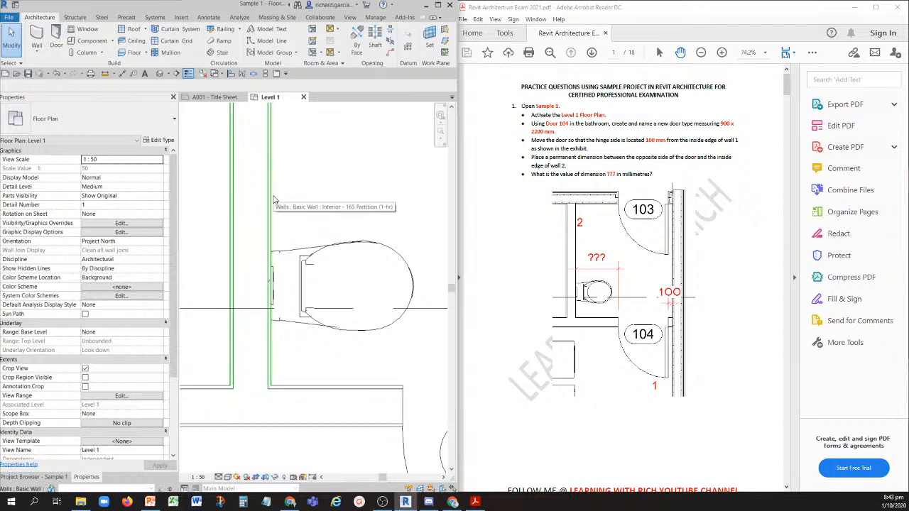
scroll(319, 182, "down", 2)
middle_click_drag(361, 177, 308, 184)
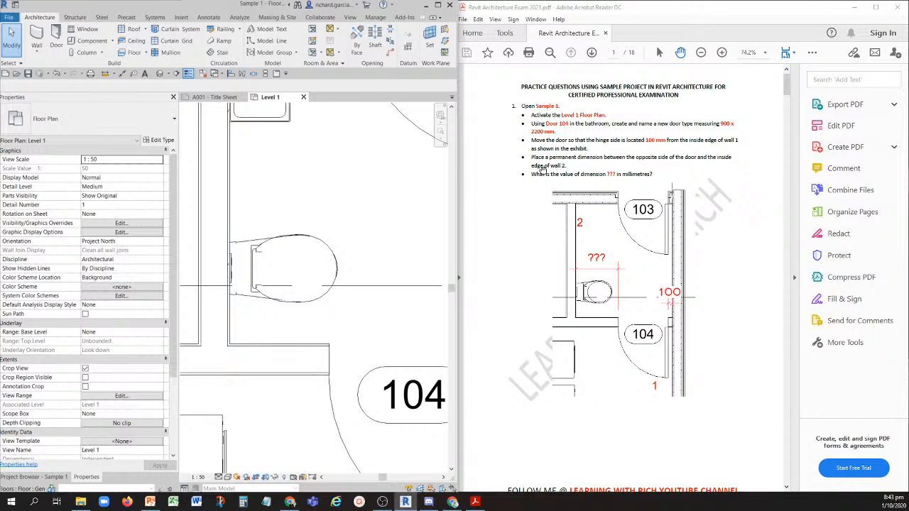
- Place a permanent aligned dimension between the inside edge of wall 2 and the opposite side of Door 104, above the toilet
scroll(294, 266, "down", 4)
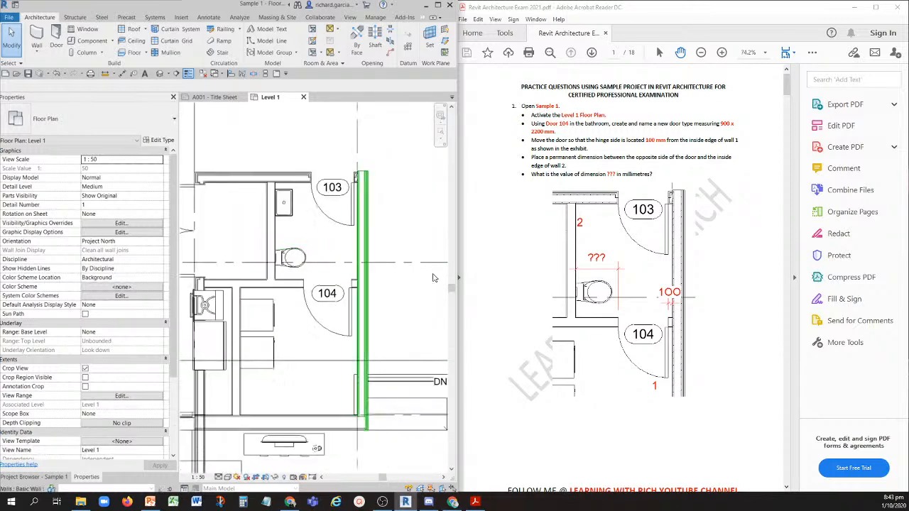
key("ctrl")
key("ctrl")
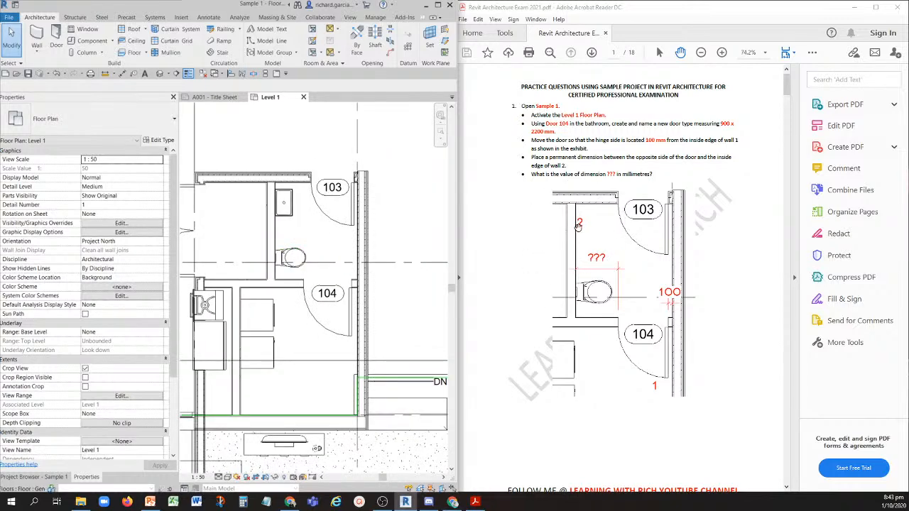
key("ctrl")
key("ctrl")
key("ctrl")
key("ctrl")
left_click(124, 76)
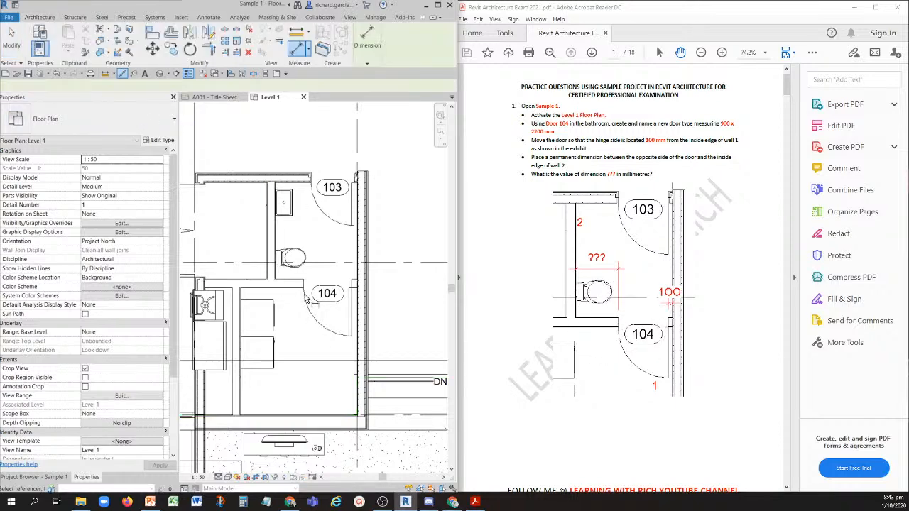
scroll(273, 284, "up", 5)
key("ctrl")
left_click(244, 245)
scroll(373, 283, "down", 2)
middle_click_drag(372, 283, 233, 278)
scroll(304, 283, "down", 1)
middle_click_drag(346, 282, 238, 286)
scroll(276, 283, "up", 1)
scroll(277, 284, "down", 2)
middle_click_drag(298, 293, 424, 296)
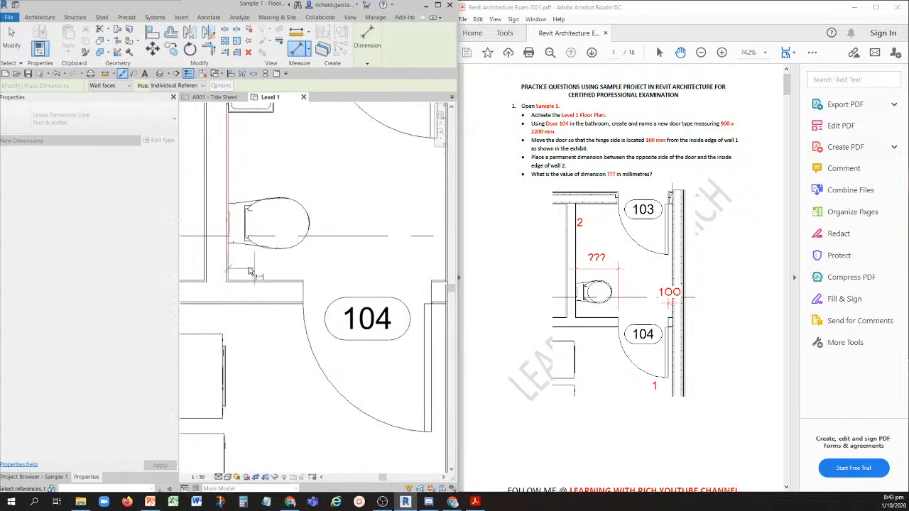
left_click(303, 300)
middle_click_drag(339, 172, 343, 273)
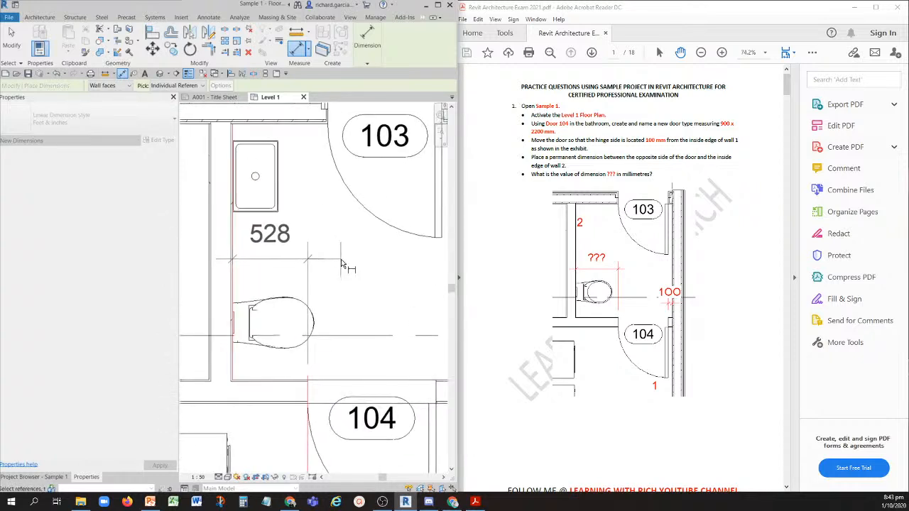
left_click(341, 263)
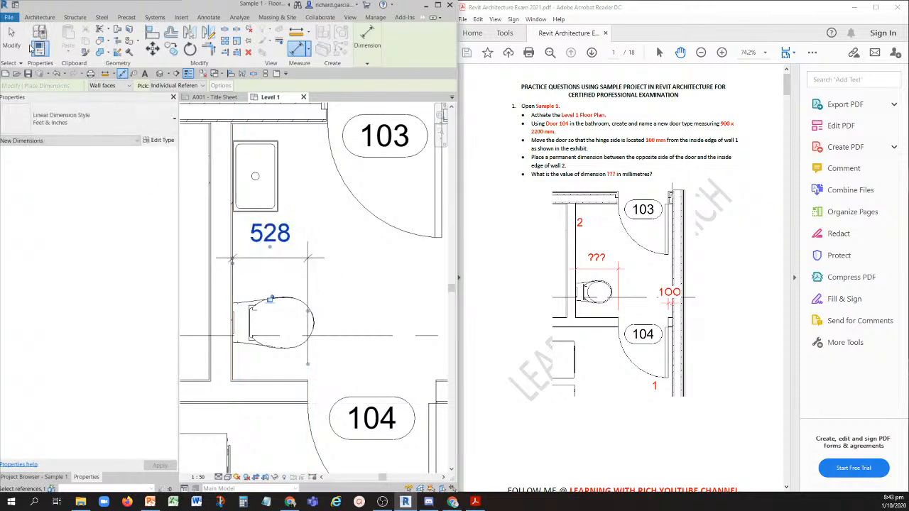
key("Escape")
key("Escape")
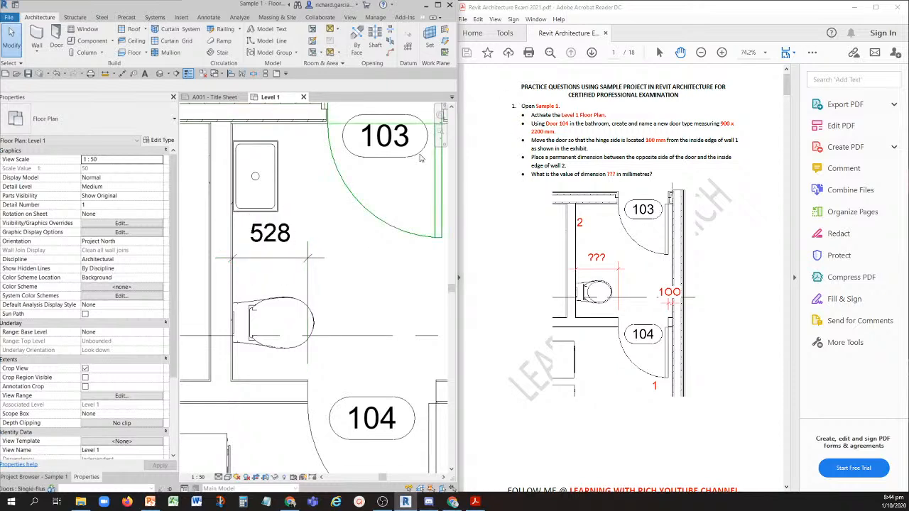
- Switch to the exam PDF in Acrobat Reader and examine practice question 2
left_click(744, 276)
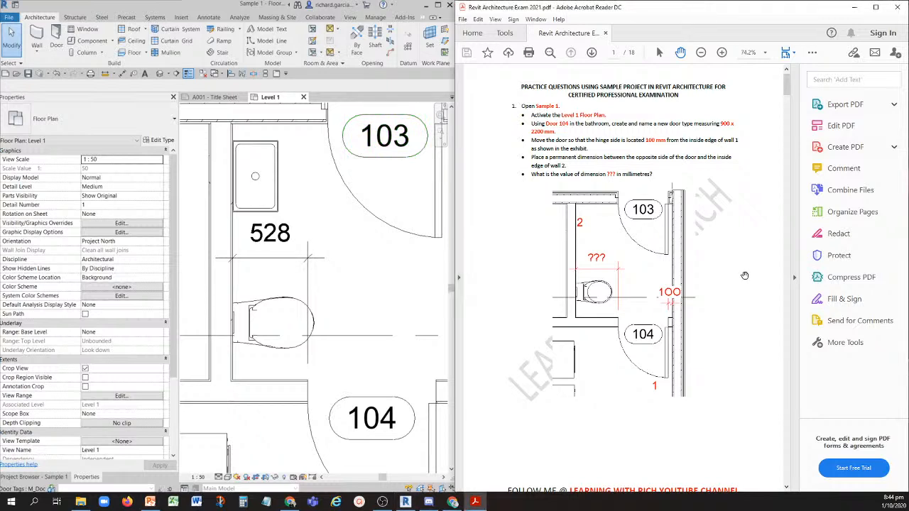
scroll(744, 276, "down", 8)
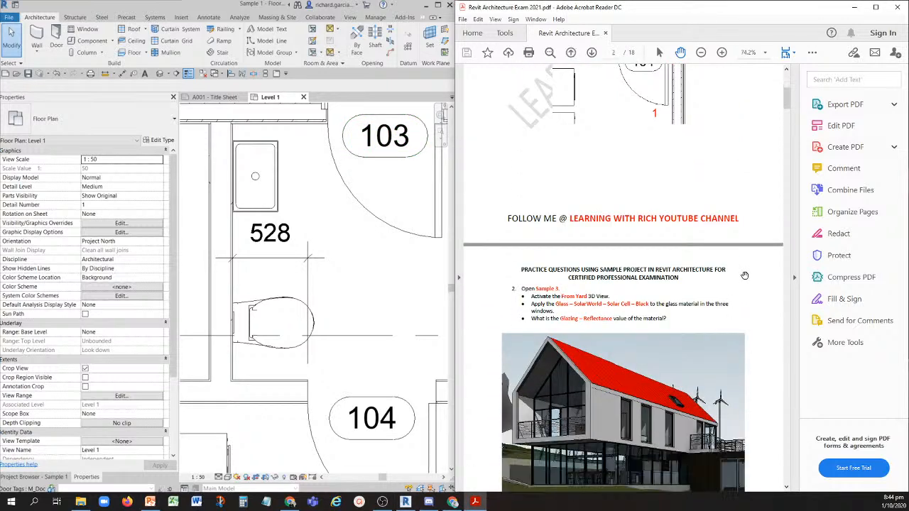
scroll(744, 275, "down", 2)
key("ctrl")
key("ctrl")
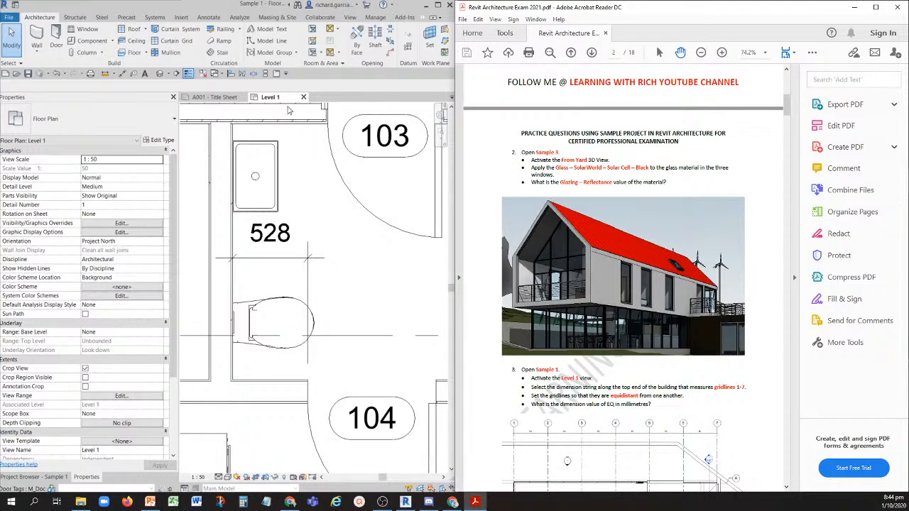
- Close the inactive views and undo all the door and dimension edits made in Sample 1
left_click(204, 76)
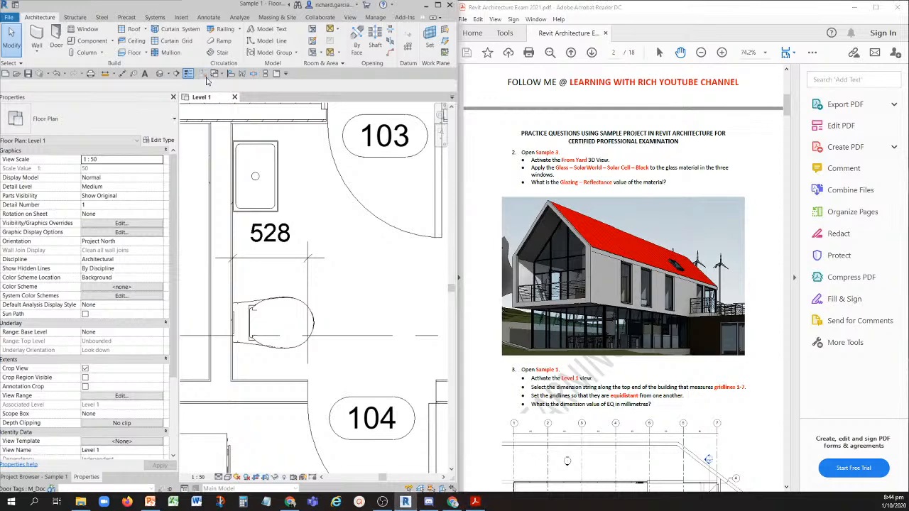
left_click(65, 73)
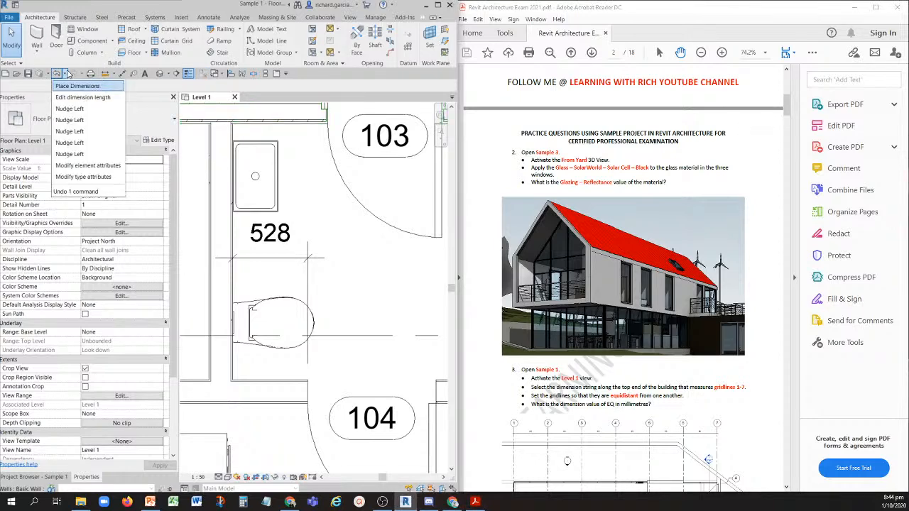
left_click(86, 182)
scroll(313, 284, "down", 4)
scroll(274, 292, "down", 3)
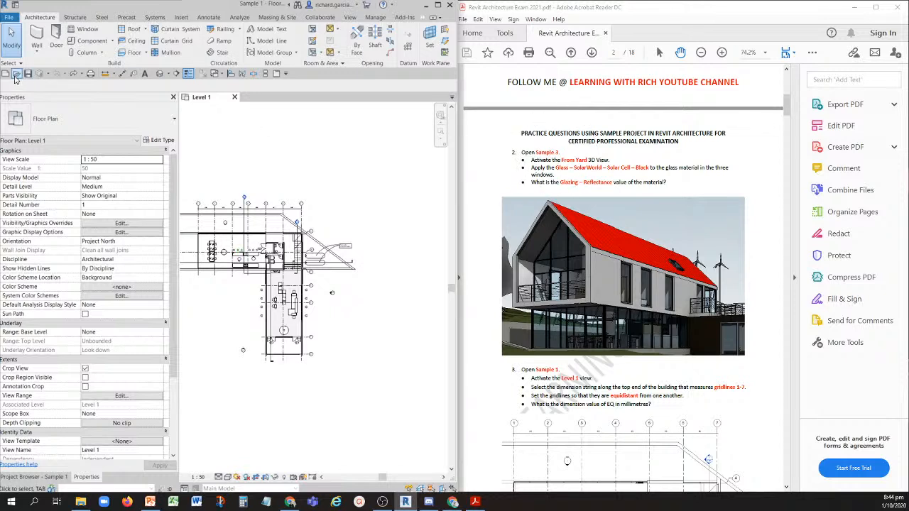
- Open the Sample 3 project and activate its From Yard 3D view
left_click(15, 76)
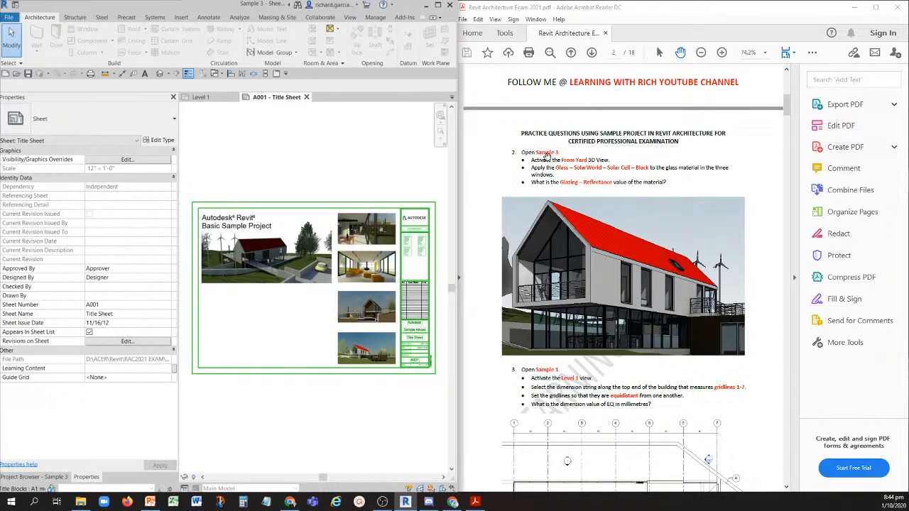
key("ctrl")
key("ctrl")
left_click(36, 476)
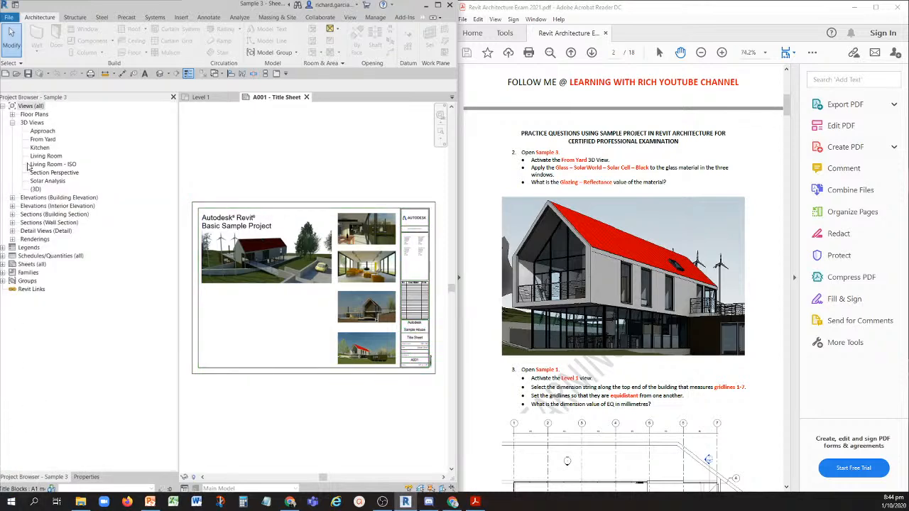
left_click(42, 141)
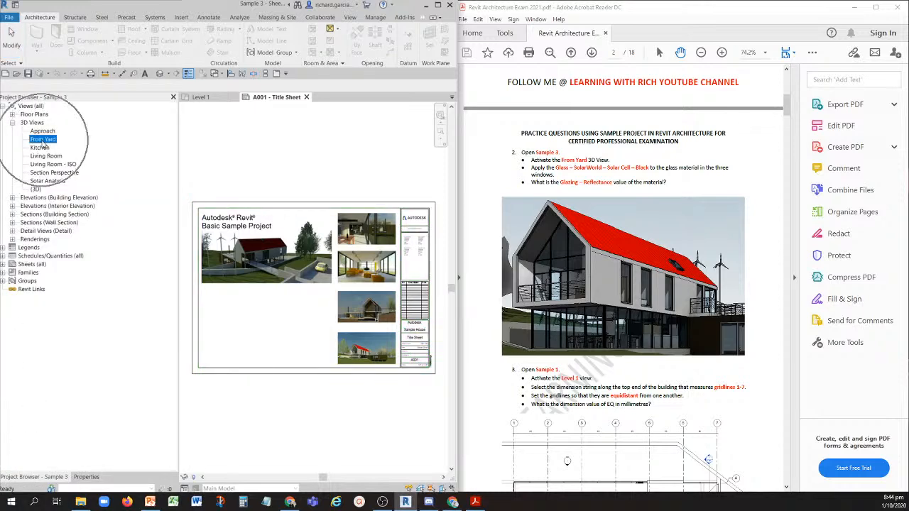
key("ctrl")
key("ctrl")
double_click(45, 141)
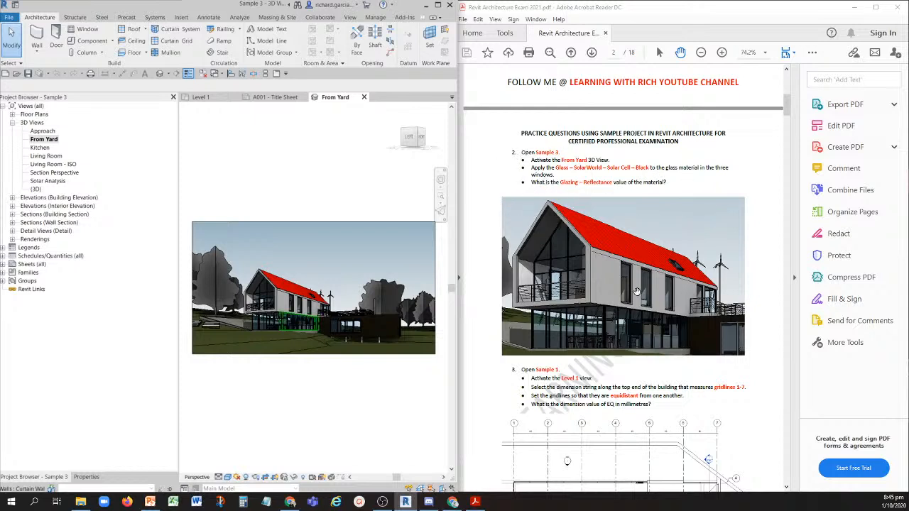
- Select the three tall single windows in the upper-floor wall below the red roof
scroll(298, 323, "up", 1)
scroll(298, 323, "up", 6)
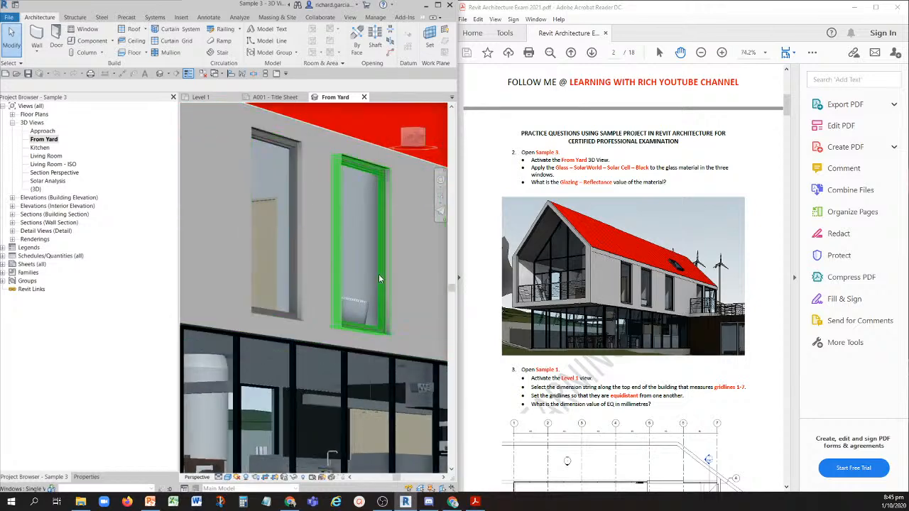
scroll(317, 288, "down", 2)
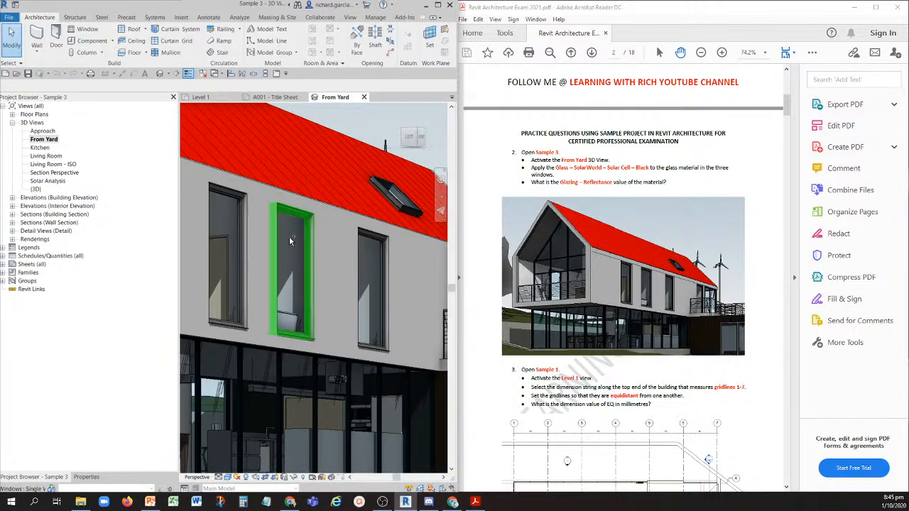
left_click(290, 241)
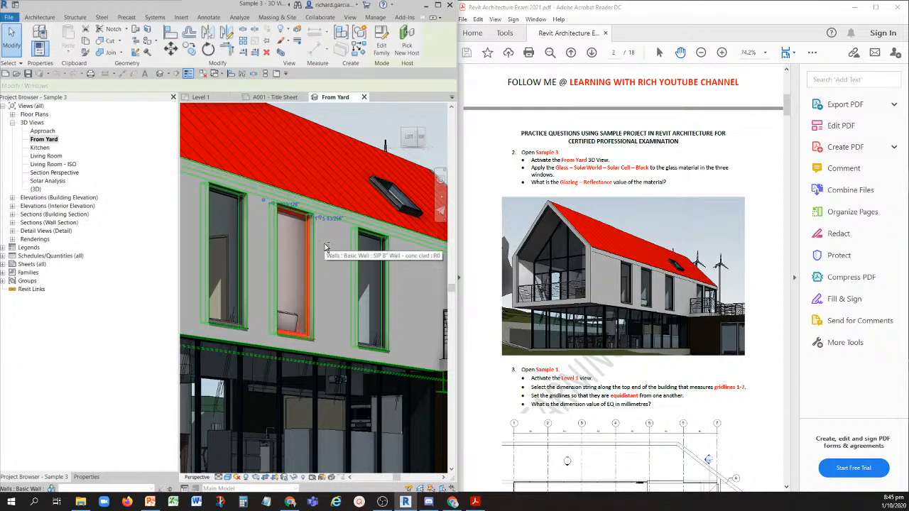
left_click(373, 255, "ctrl")
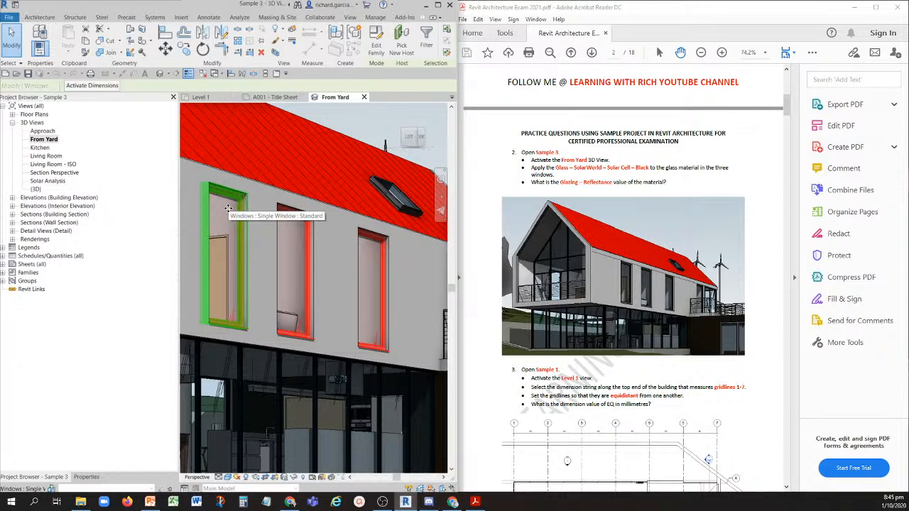
left_click(228, 207, "ctrl")
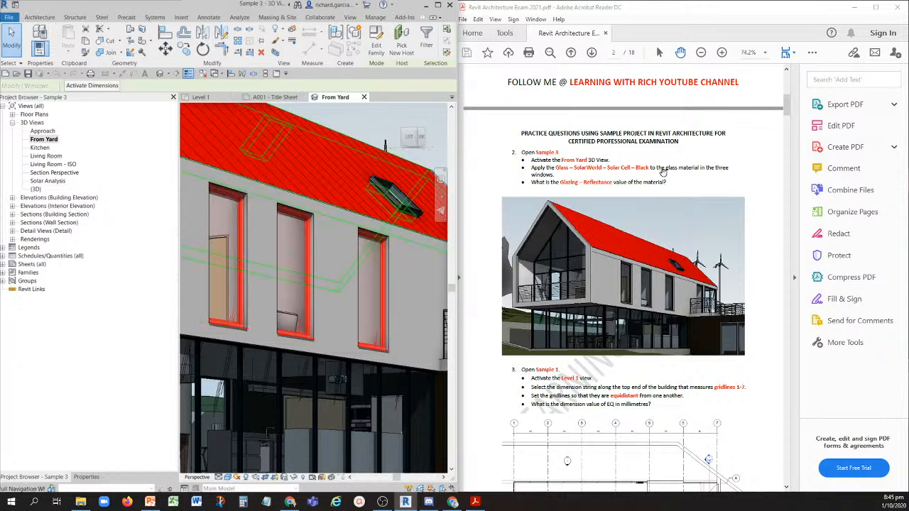
- Open the Material Browser for the Glass property of the three selected windows
left_click(84, 478)
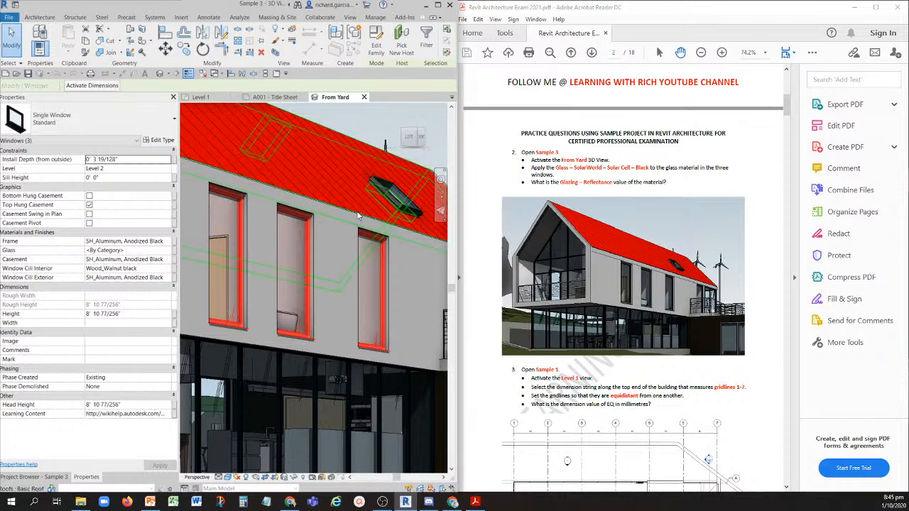
left_click(104, 252)
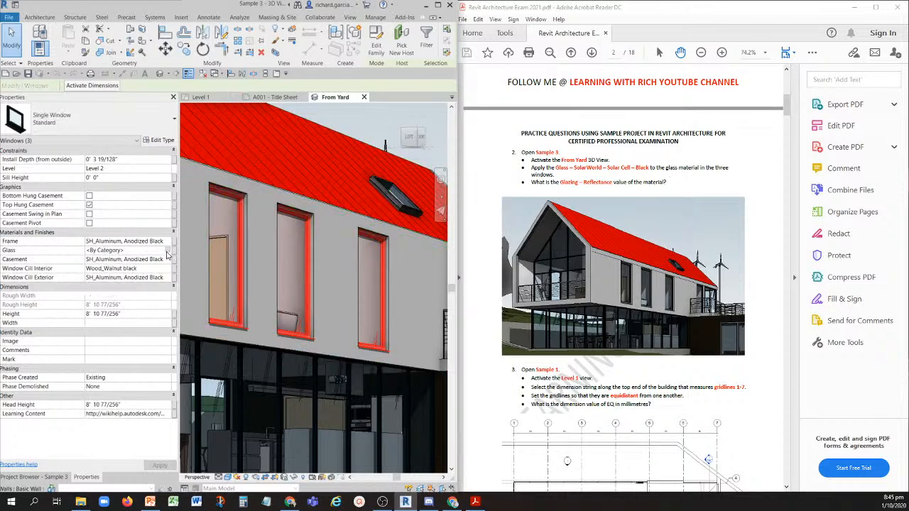
left_click(169, 253)
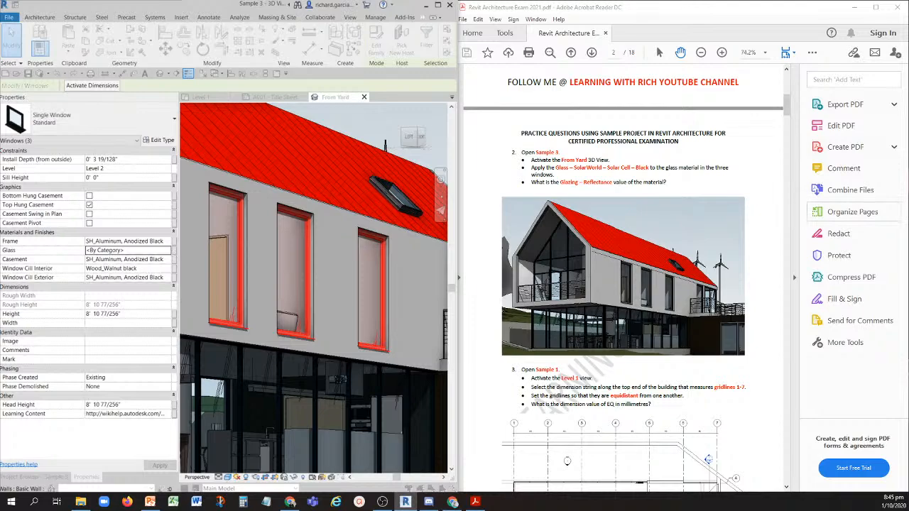
left_click_drag(703, 74, 244, 44)
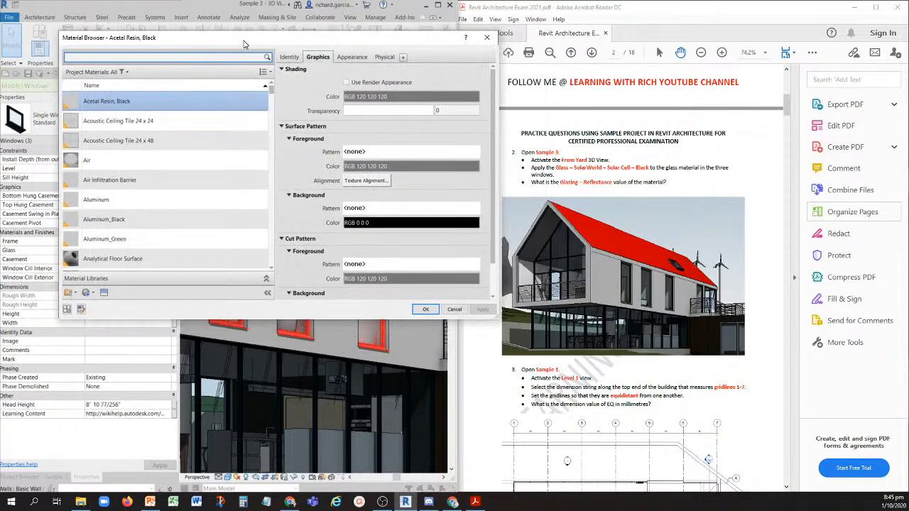
- Find Glass - SolarWorld - Solar Cell - Black among the glass materials and apply it to the three selected windows
left_click(569, 172)
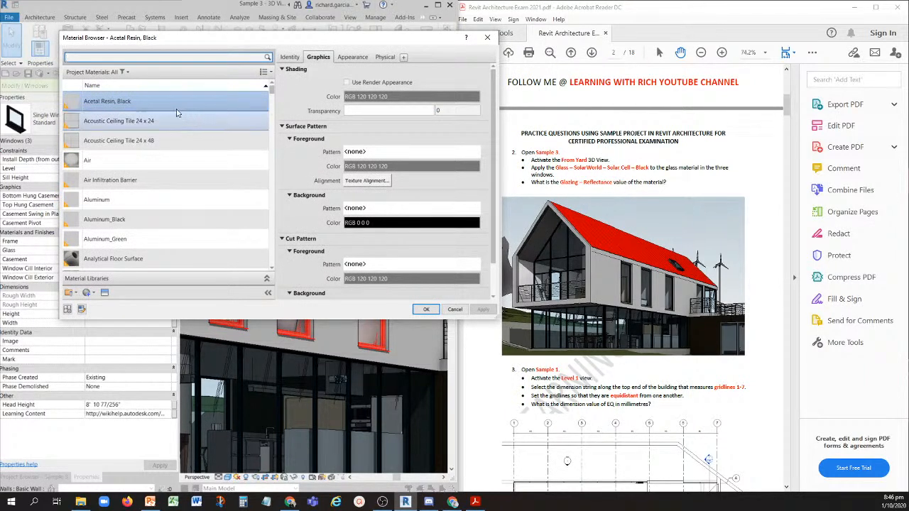
left_click(113, 58)
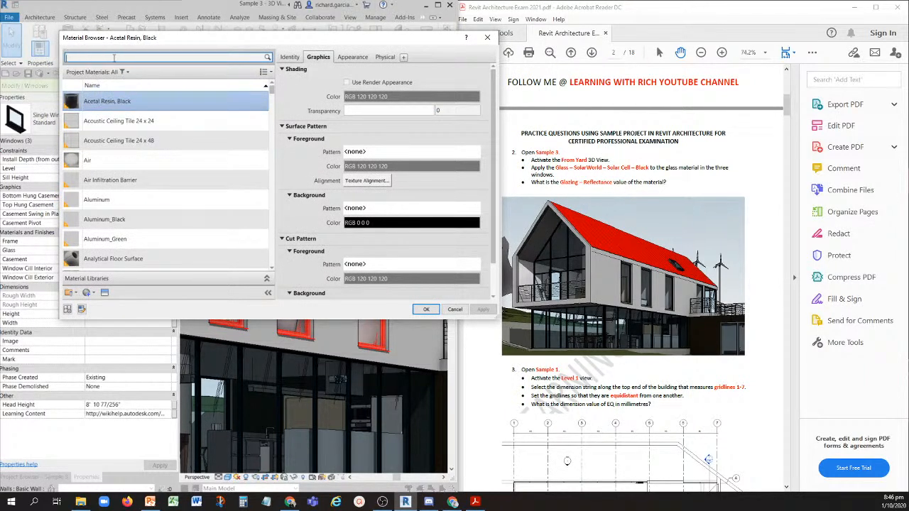
type("GLASS")
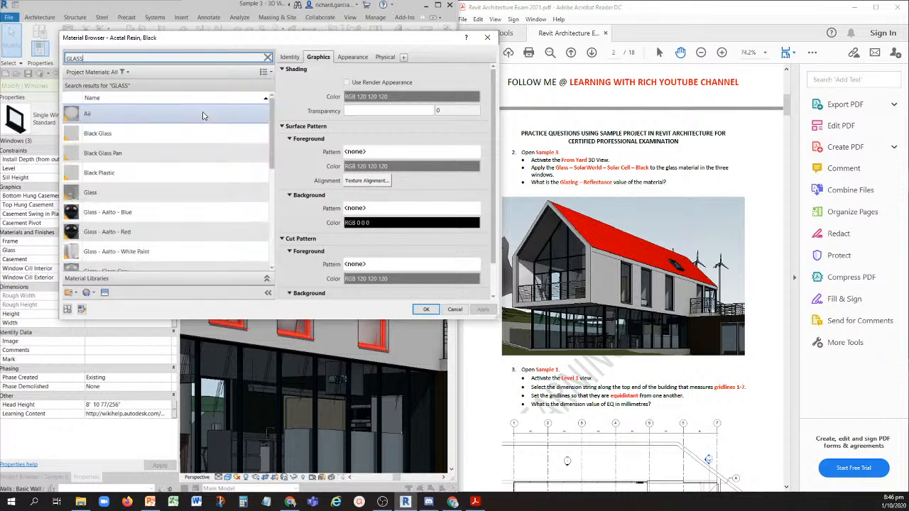
scroll(202, 116, "down", 4)
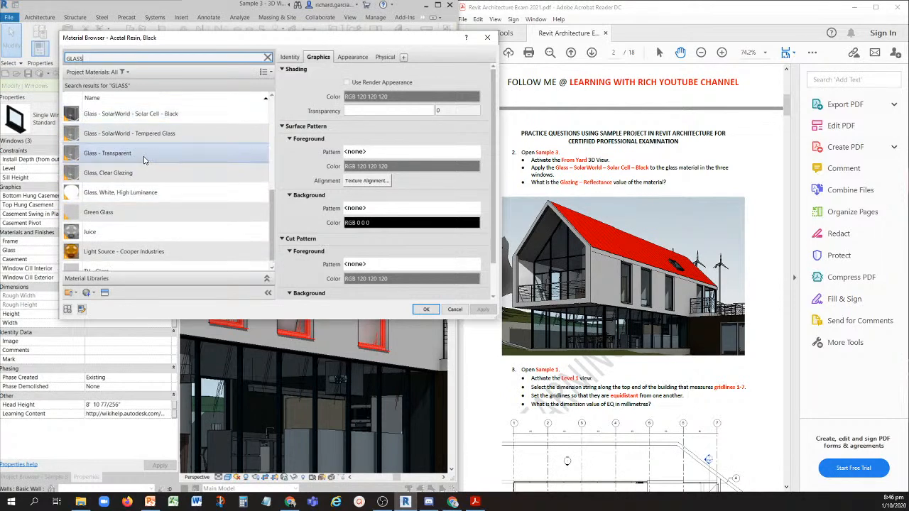
left_click(144, 115)
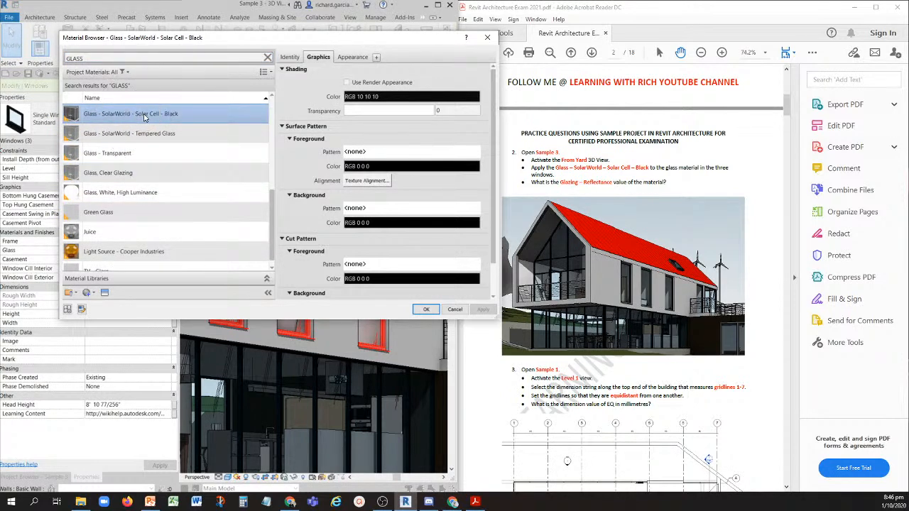
left_click(144, 117)
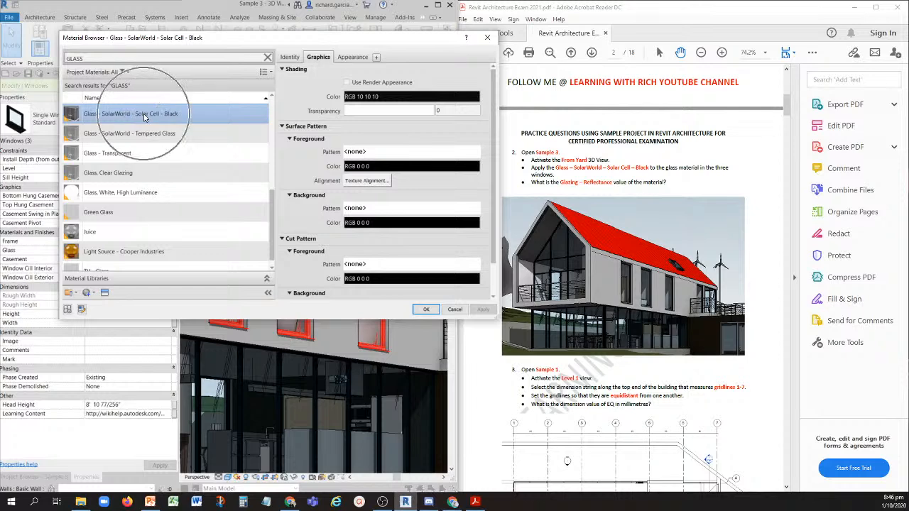
left_click(426, 310)
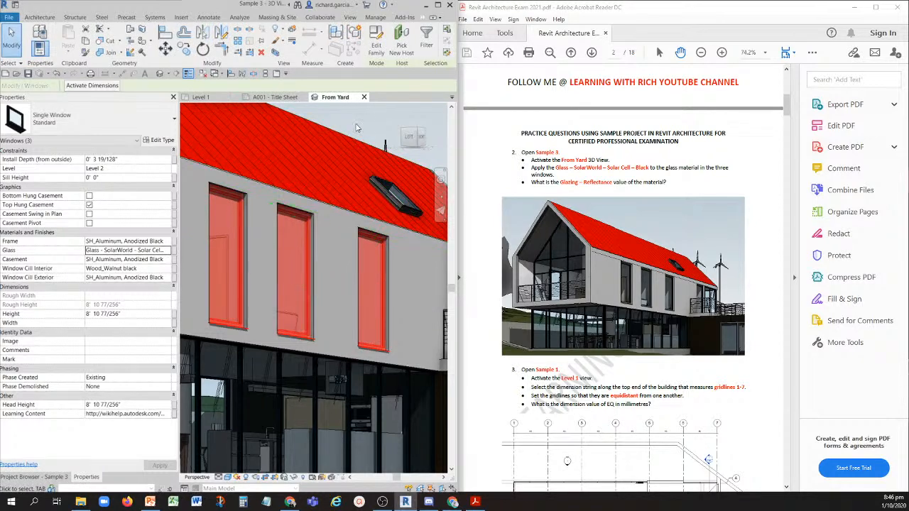
key("Escape")
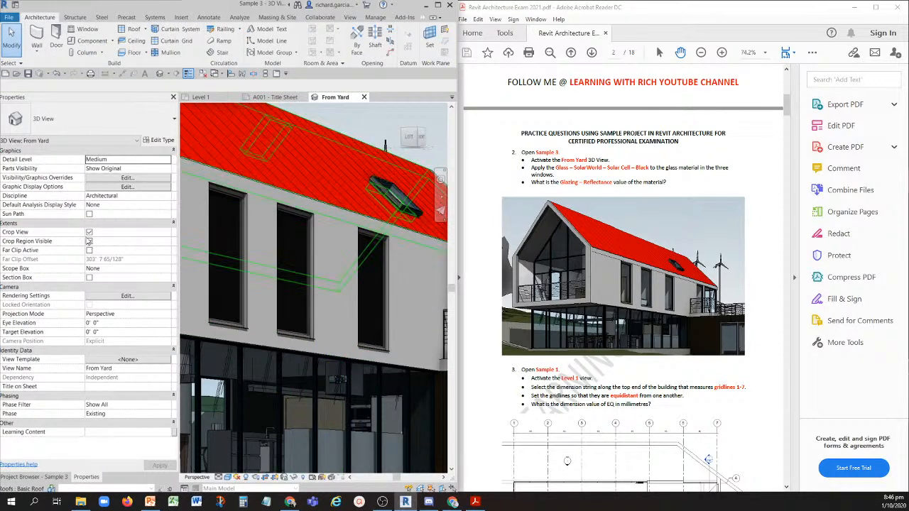
- Open the glass material of the single tall upper-floor window farthest from the roof skylight in the Material Browser
left_click(539, 184)
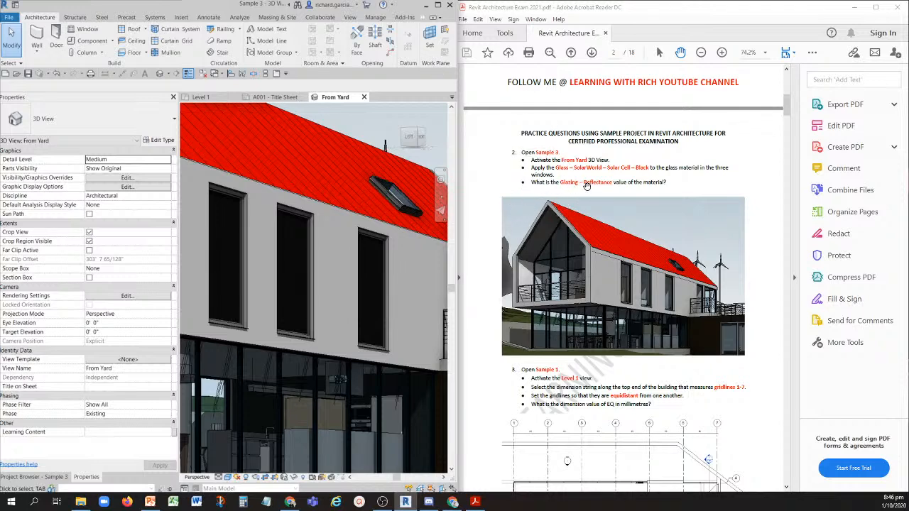
left_click(647, 183)
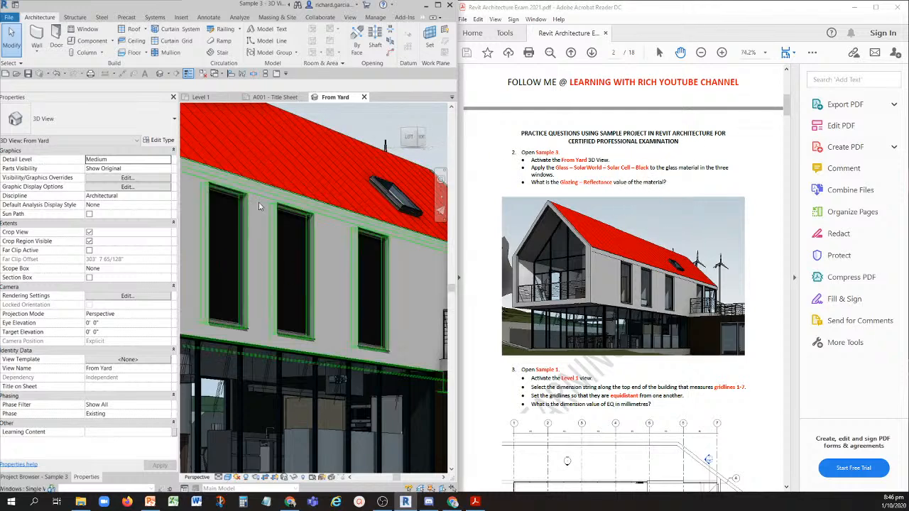
left_click(229, 224)
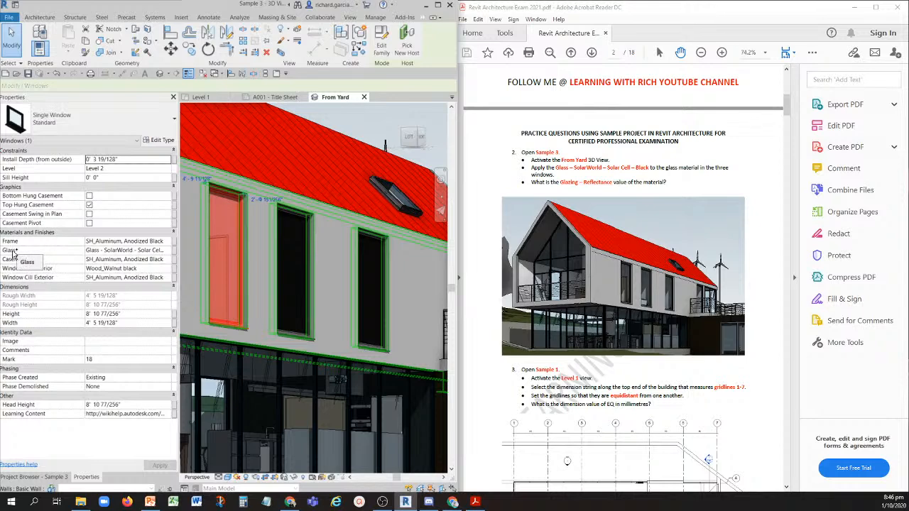
left_click(138, 250)
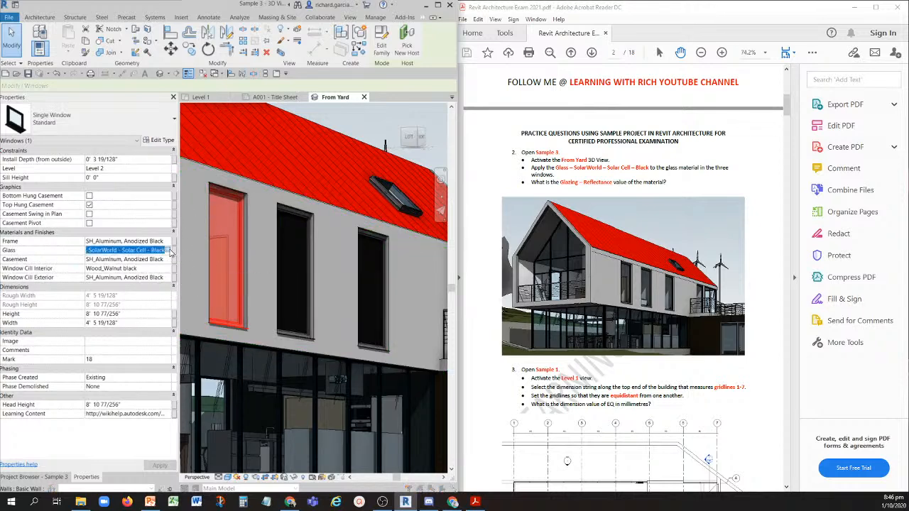
left_click(169, 251)
left_click_drag(364, 40, 307, 34)
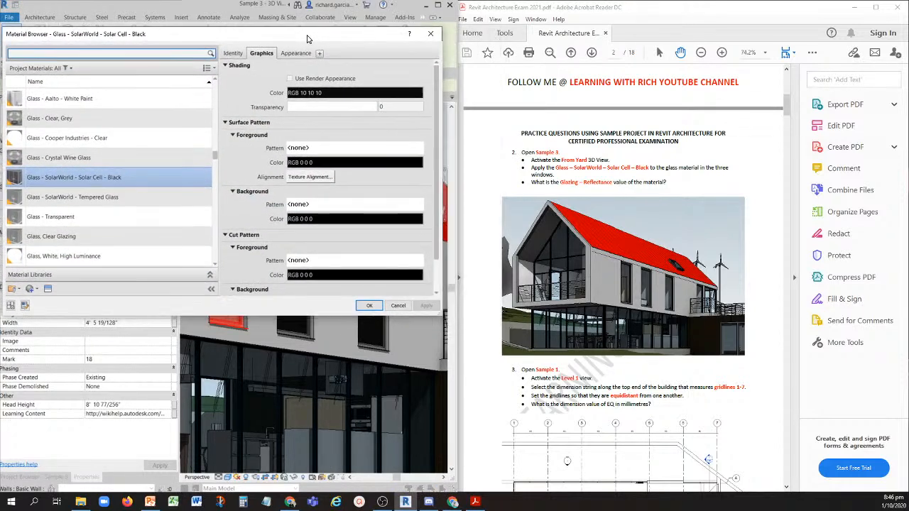
key("ctrl")
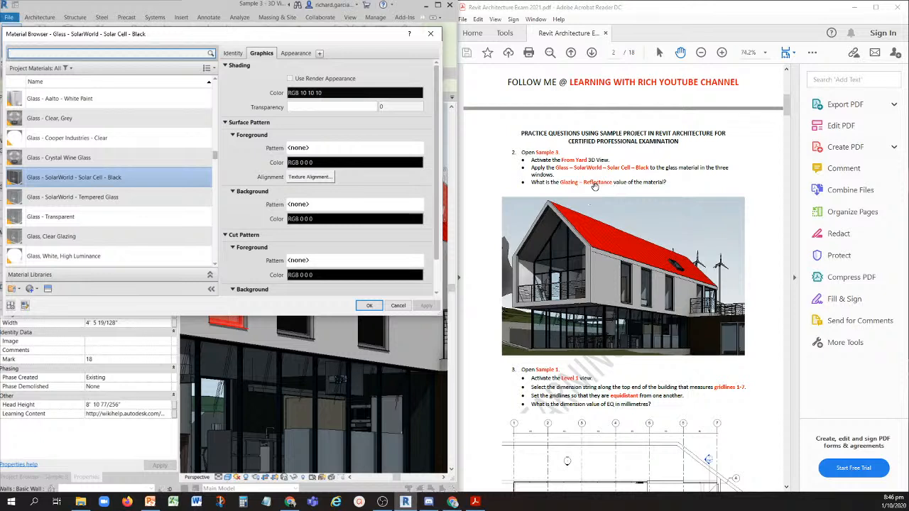
- Examine the Glazing reflectance in the appearance properties of Glass - SolarWorld - Solar Cell - Black and close the Material Browser
left_click(234, 53)
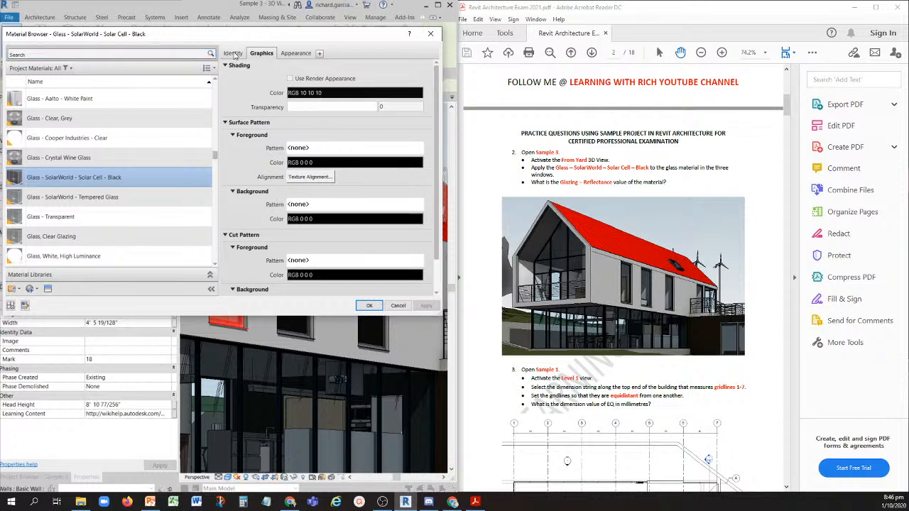
key("ctrl")
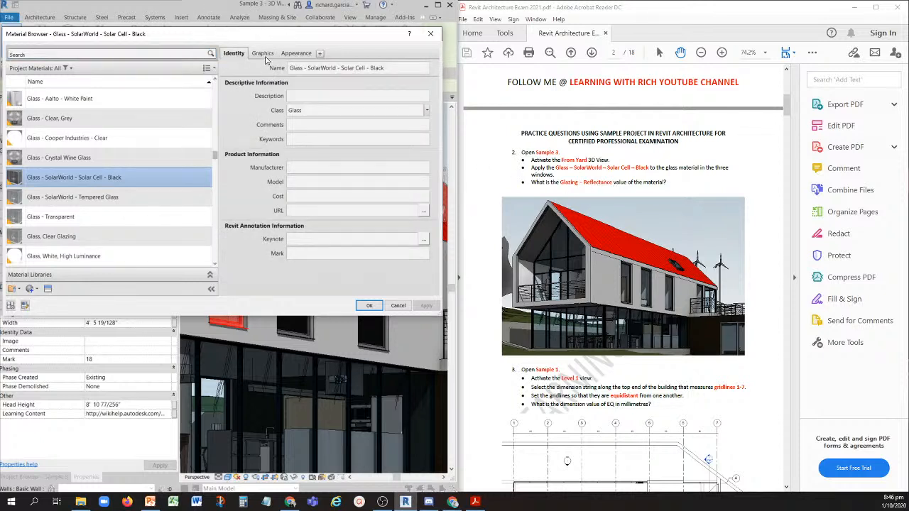
left_click(266, 56)
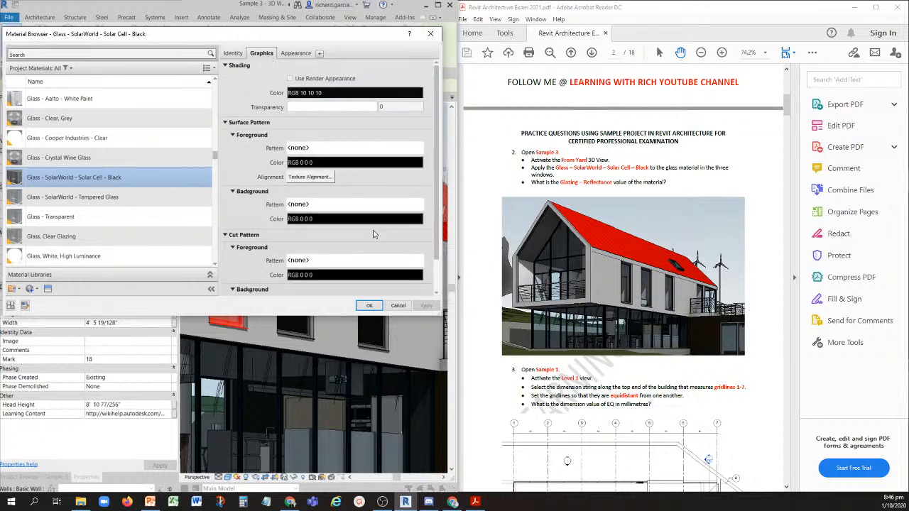
key("ctrl")
key("ctrl")
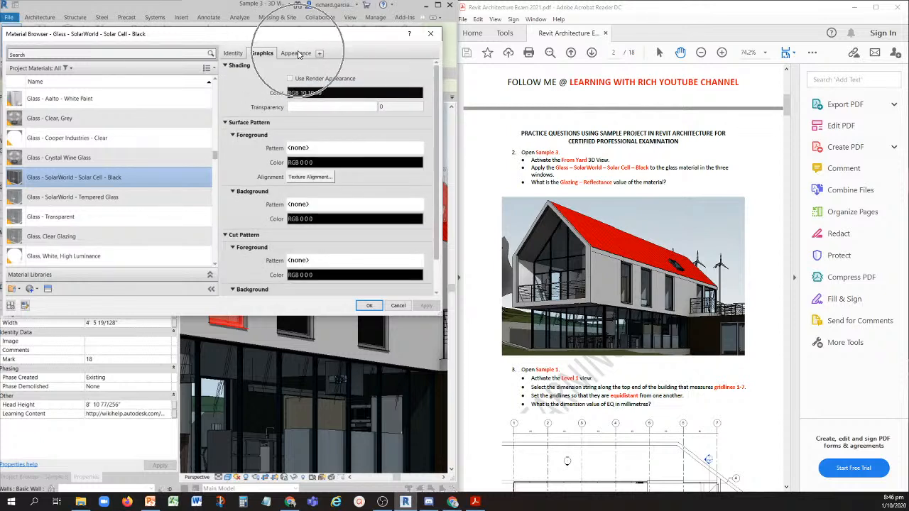
left_click(297, 54)
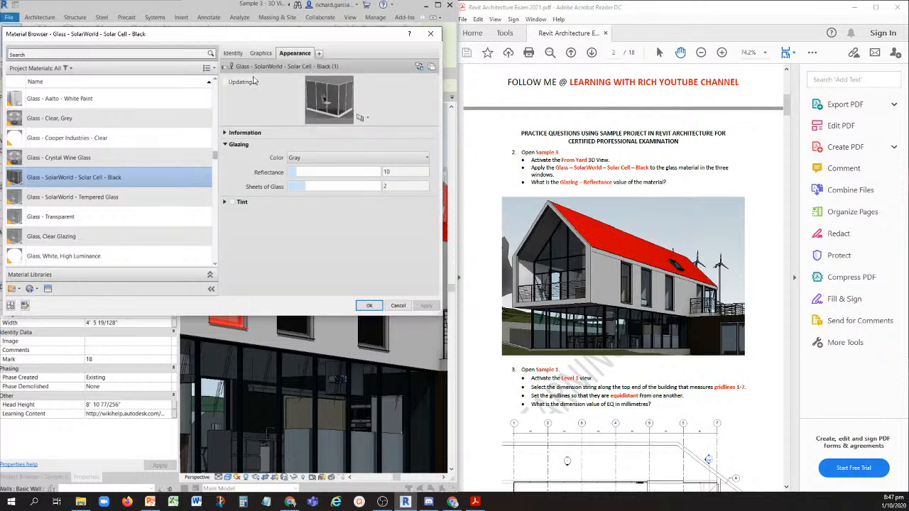
key("ctrl")
key("ctrl")
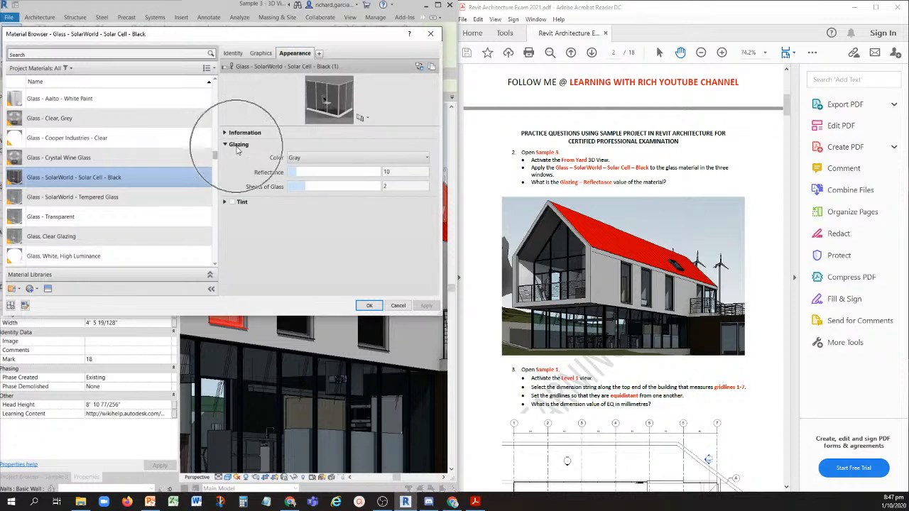
key("ctrl")
key("ctrl")
key("ctrl")
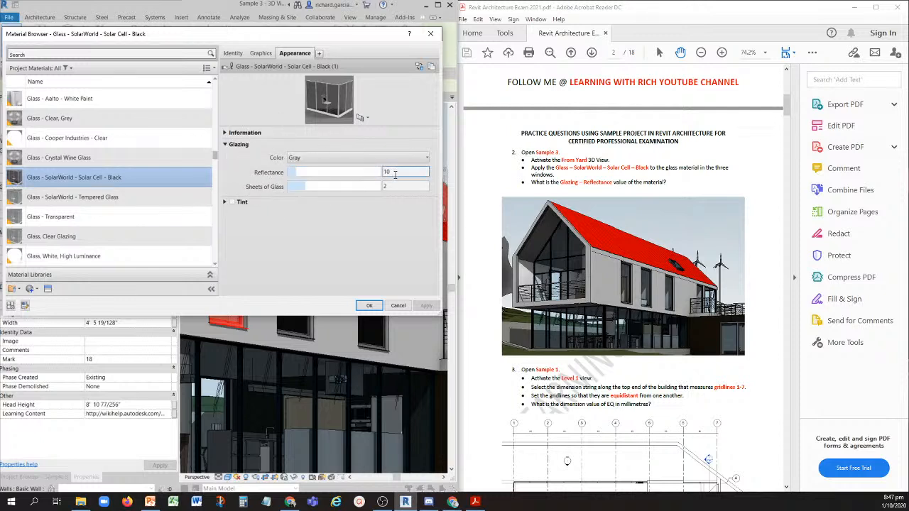
key("ctrl")
left_click(431, 33)
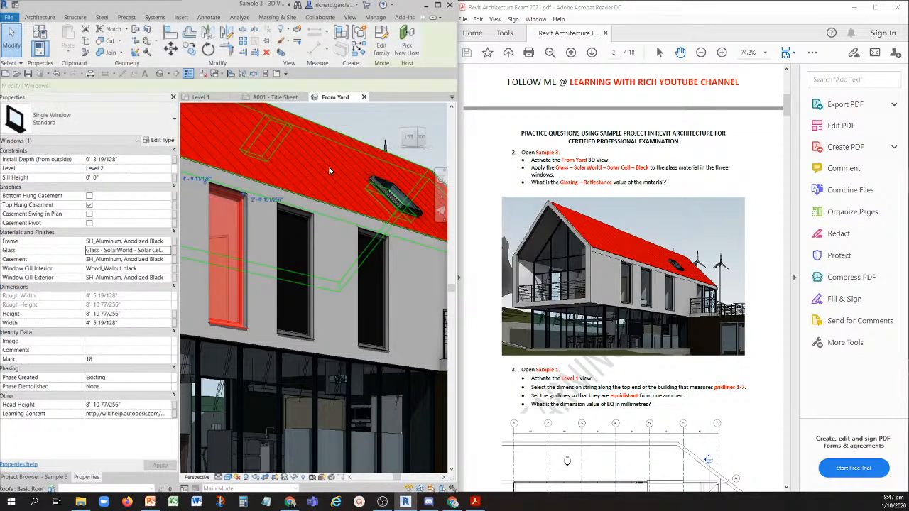
- Undo the glass material change made to the three windows in the From Yard view
left_click(65, 74)
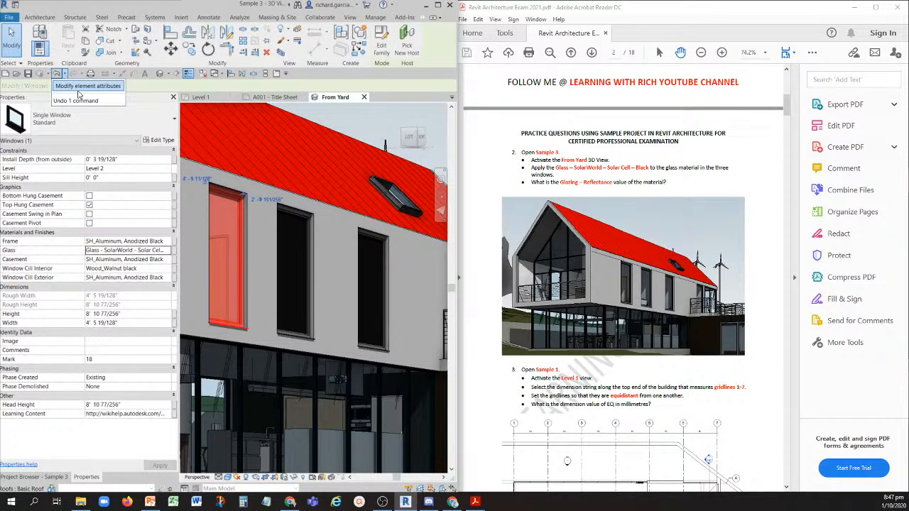
left_click(79, 90)
scroll(321, 141, "down", 3)
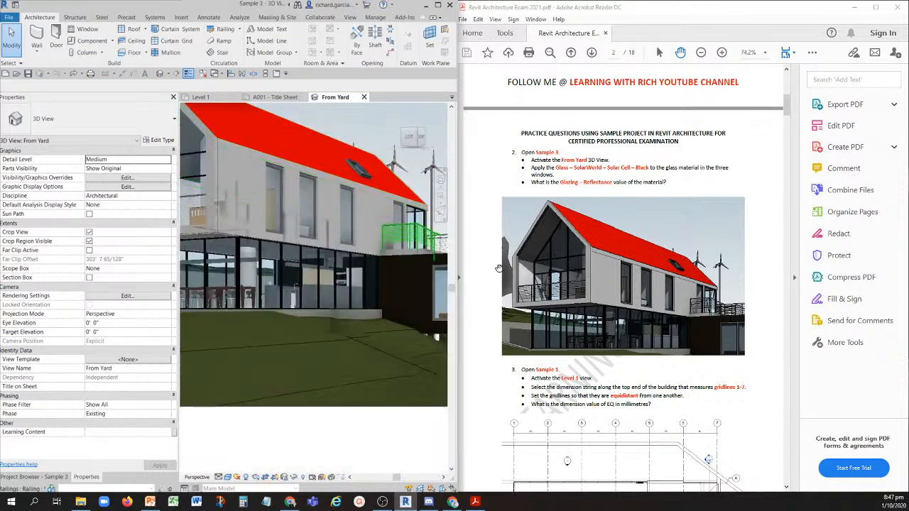
- Read question 3 in the PDF, close the inactive views and activate the Level 1 floor plan of Sample 1
scroll(564, 279, "down", 3)
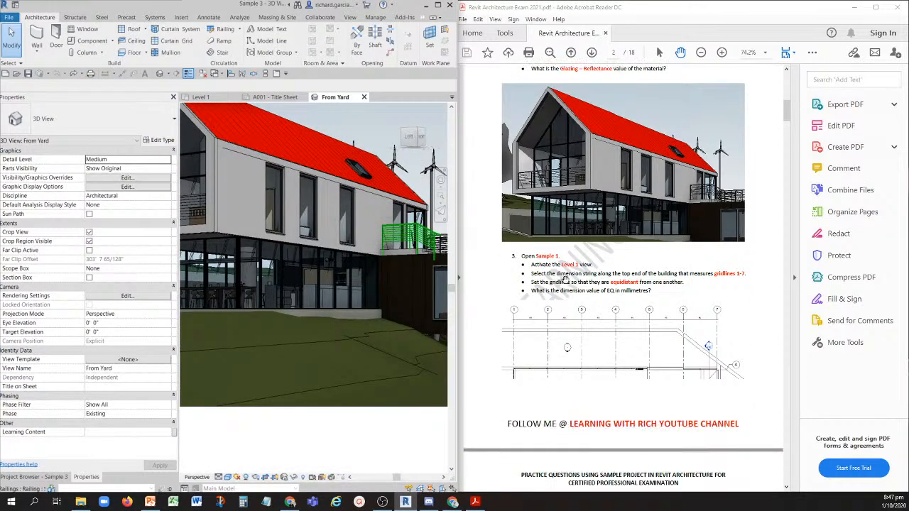
scroll(564, 279, "down", 1)
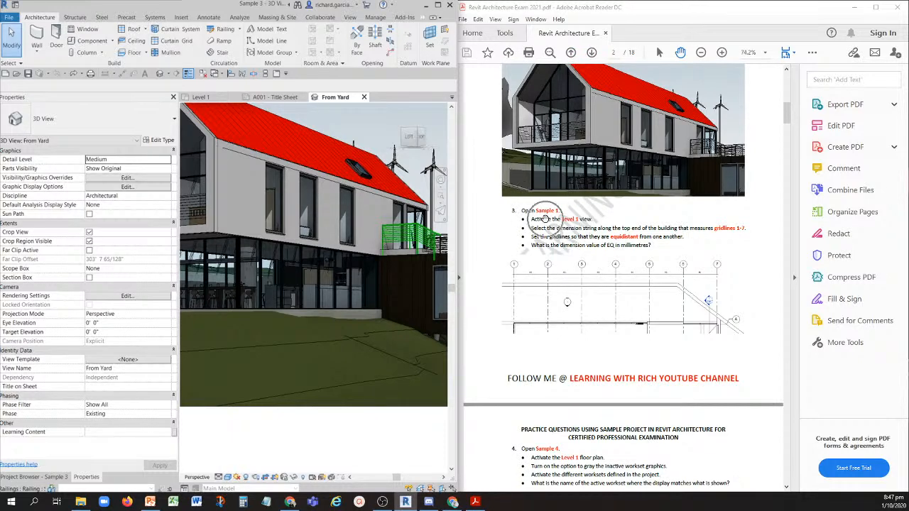
left_click(202, 74)
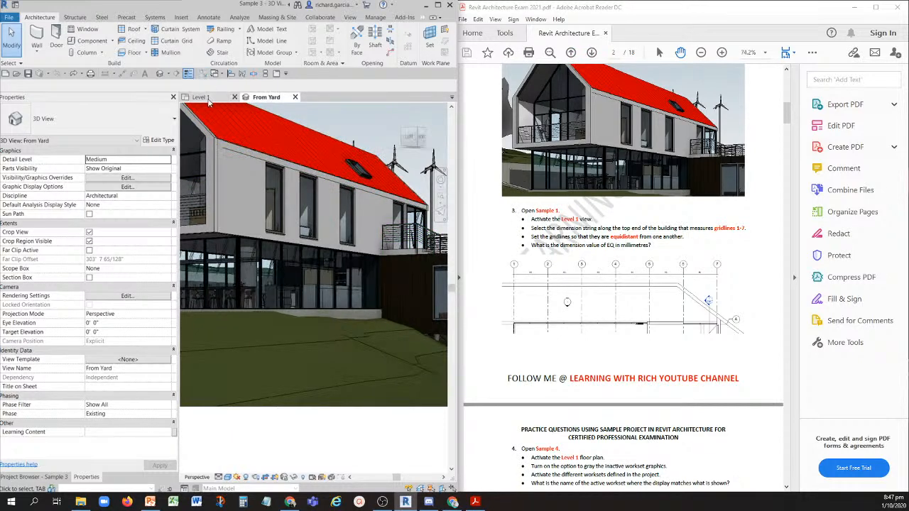
left_click(206, 99)
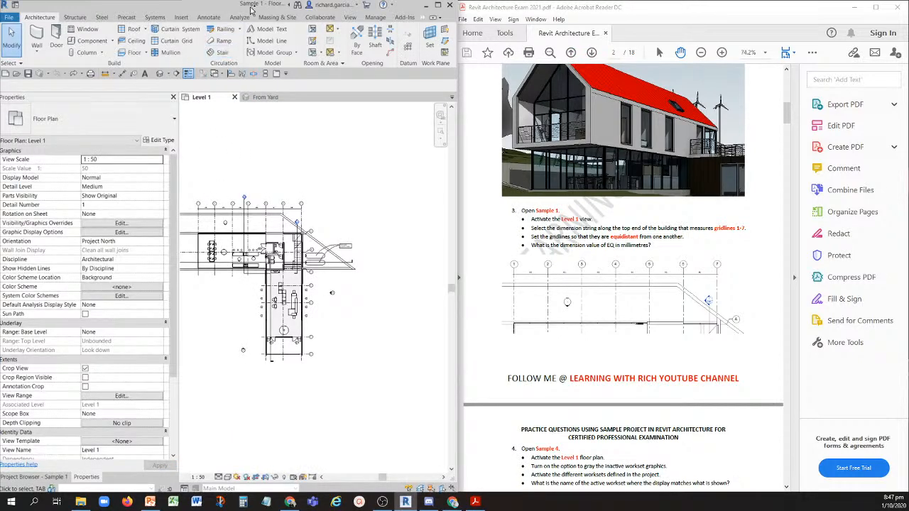
left_click(556, 227)
left_click(62, 477)
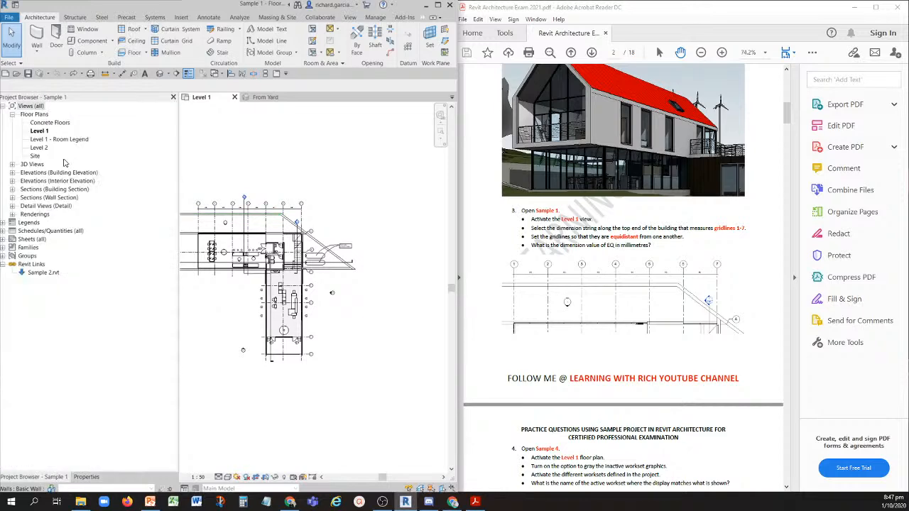
left_click(40, 133)
- Select the dimension string measuring gridlines 1 to 7 along the upper edge of the building in the Level 1 plan
scroll(370, 305, "down", 1)
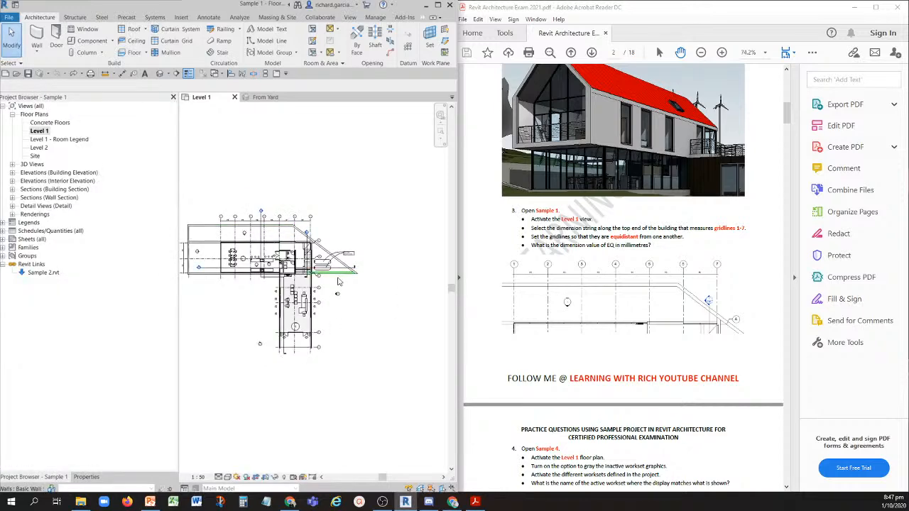
middle_click_drag(354, 278, 393, 242)
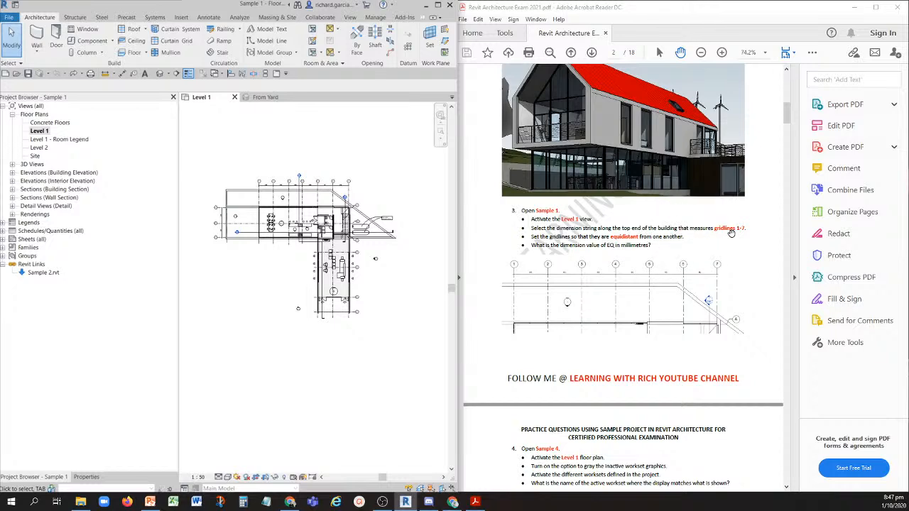
scroll(284, 186, "up", 5)
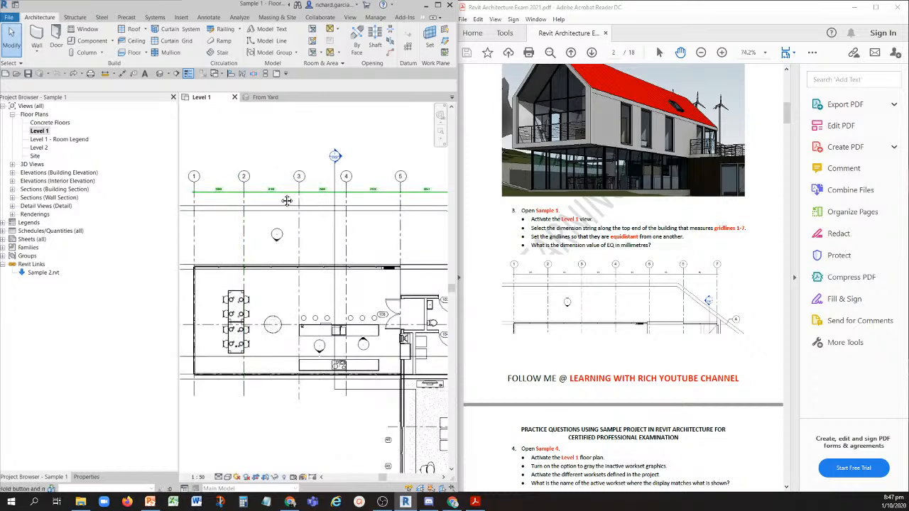
middle_click_drag(291, 200, 243, 202)
key("ctrl")
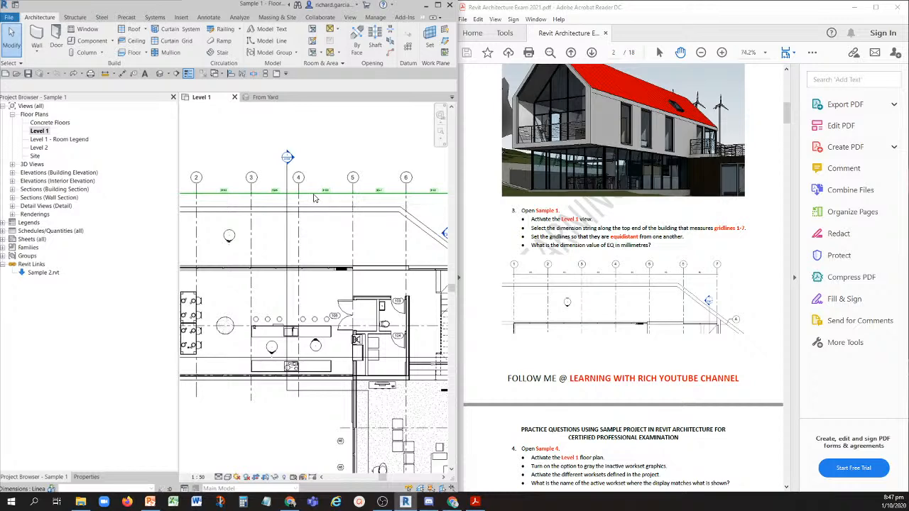
scroll(283, 200, "down", 2)
left_click(309, 200)
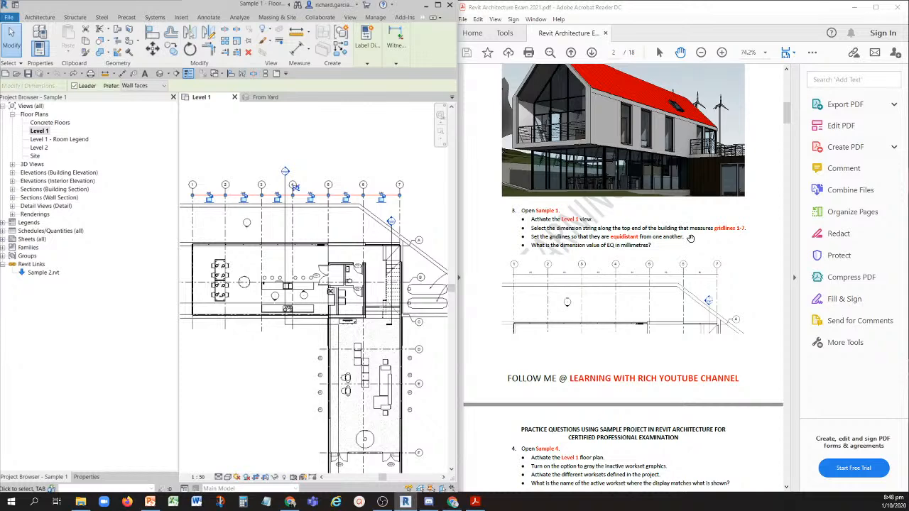
- Toggle equality on the selected dimension string so that gridlines 1 to 7 are equidistant
scroll(380, 215, "up", 5)
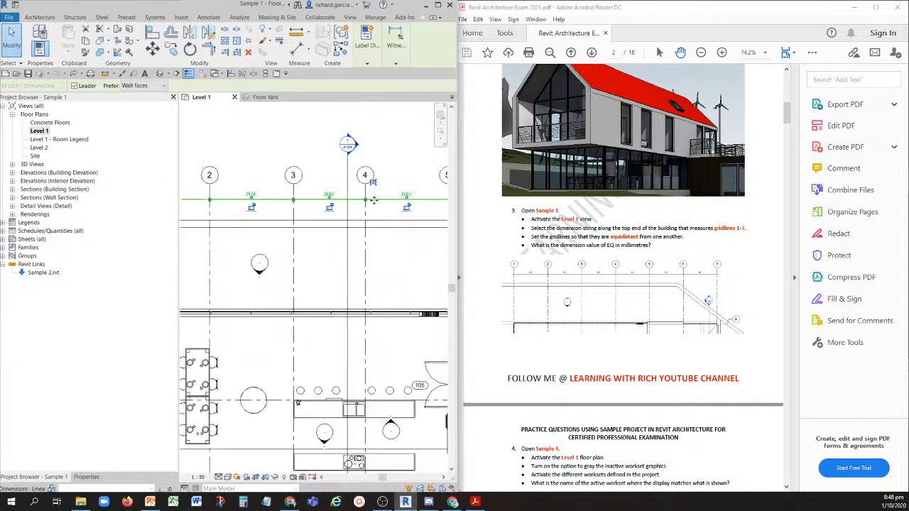
scroll(380, 187, "up", 3)
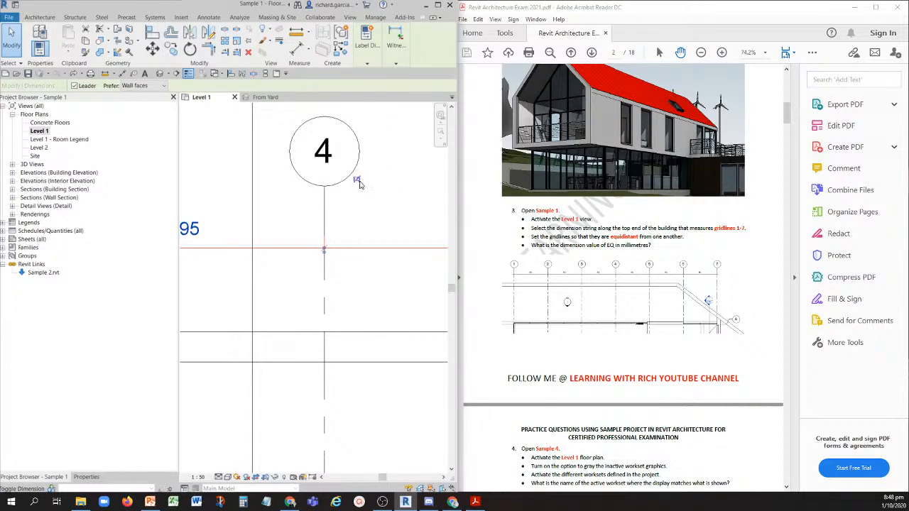
scroll(364, 218, "down", 8)
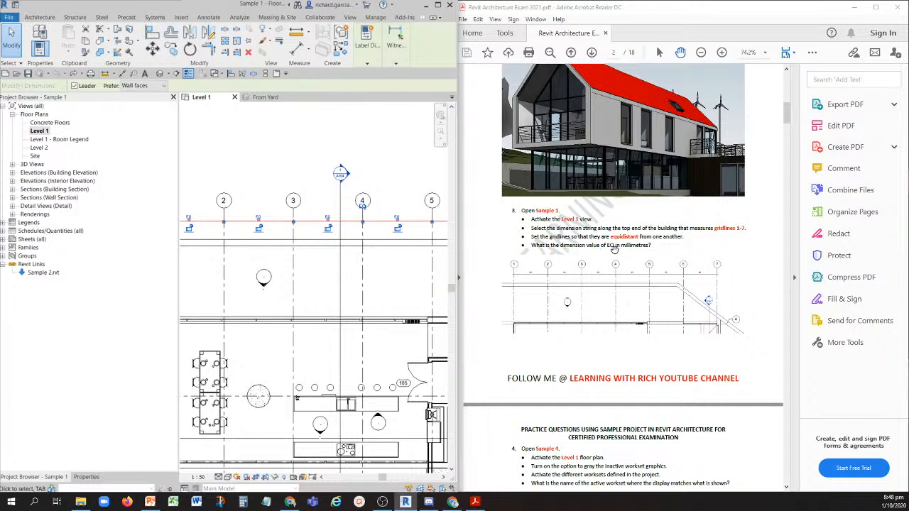
key("ctrl")
key("ctrl")
- Set the Equality Display property of the gridline 1 to 7 dimension string to Value
key("ctrl")
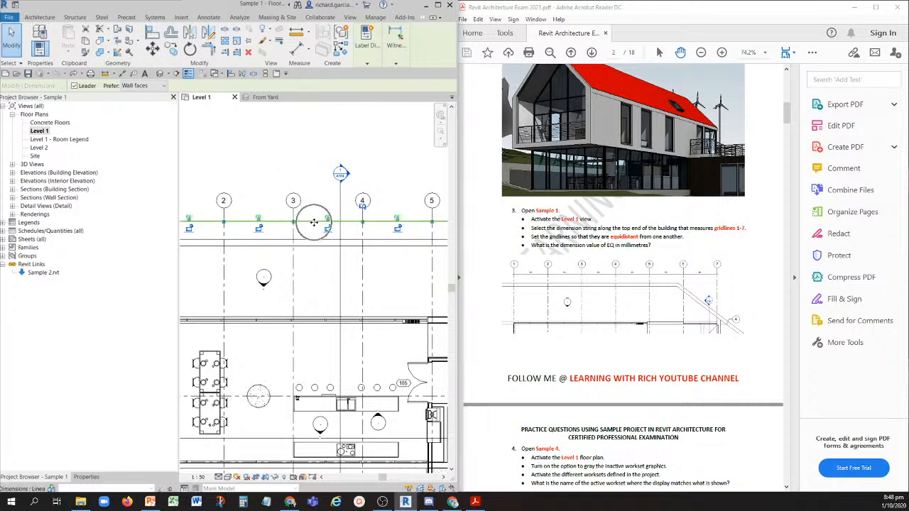
left_click(313, 223)
key("ctrl")
left_click(87, 477)
key("ctrl")
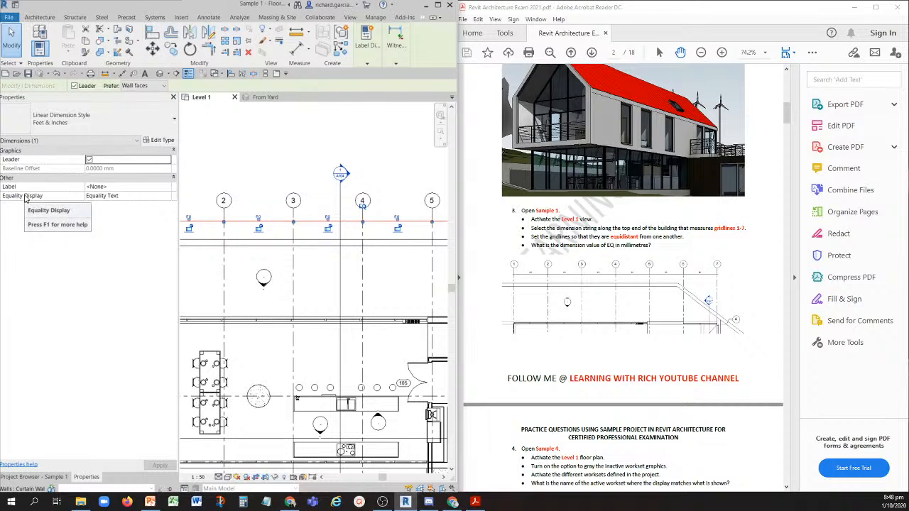
left_click(158, 195)
left_click(168, 198)
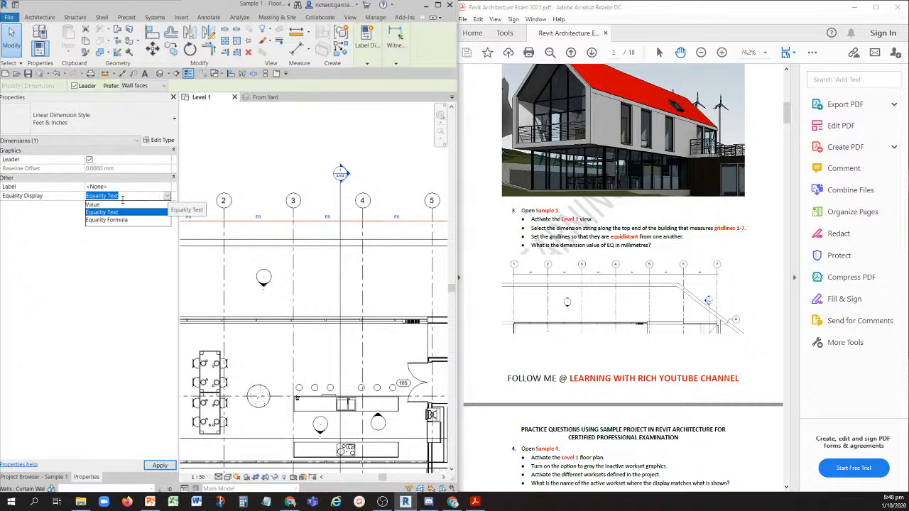
left_click(94, 206)
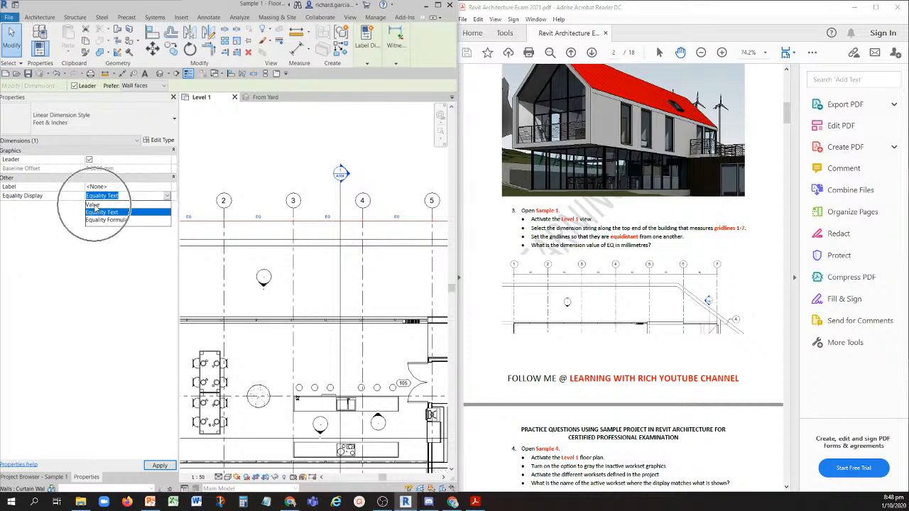
left_click(95, 206)
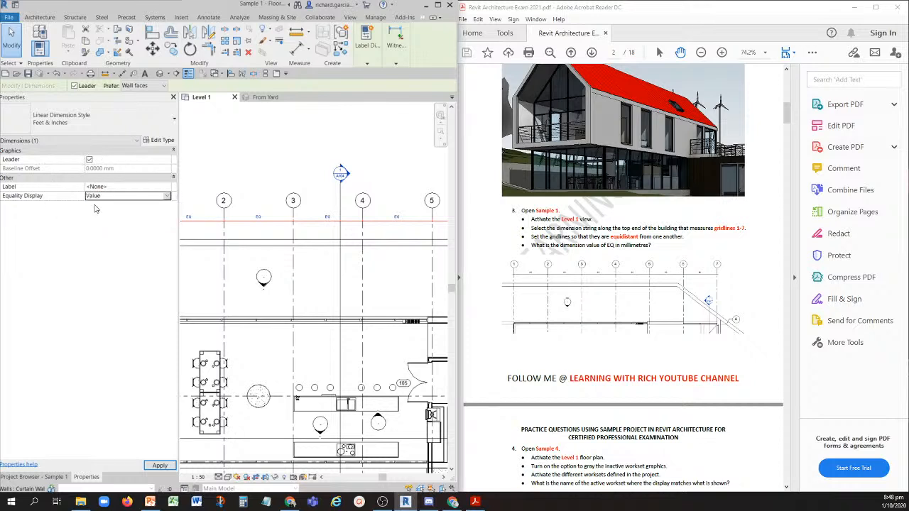
- Deselect the dimension string and read the spacing value between gridlines 2 and 3
left_click(270, 176)
scroll(253, 211, "up", 8)
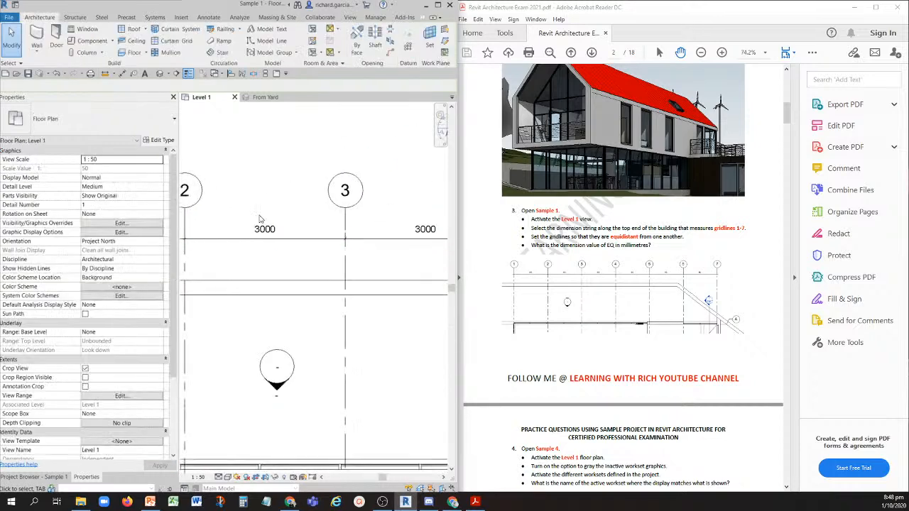
middle_click_drag(275, 257, 301, 267)
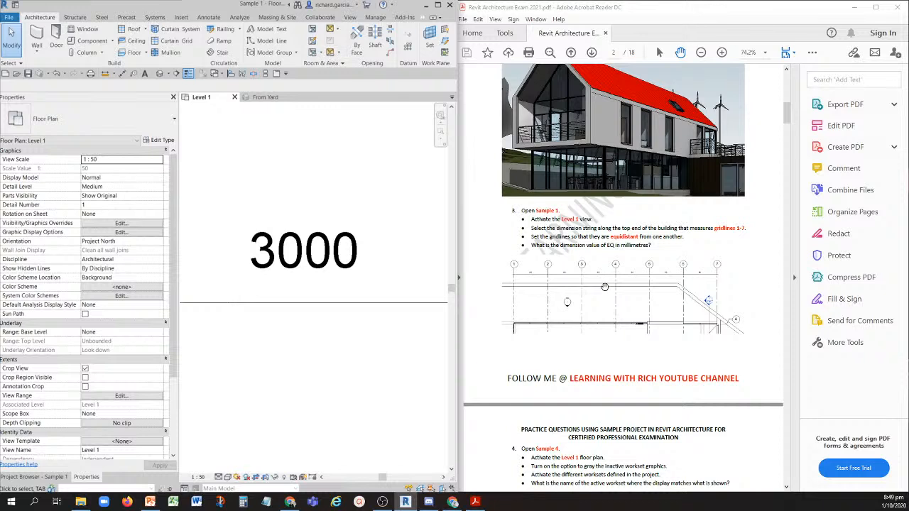
- Read question 4 in the PDF and undo the Equality Display and equality toggle changes in Sample 1
scroll(600, 286, "down", 3)
scroll(601, 286, "down", 1)
scroll(606, 281, "down", 5)
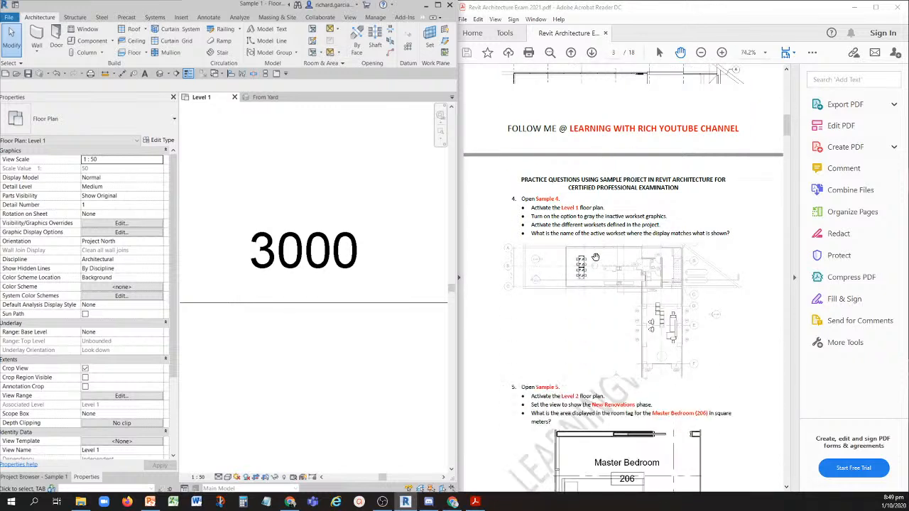
left_click(523, 201)
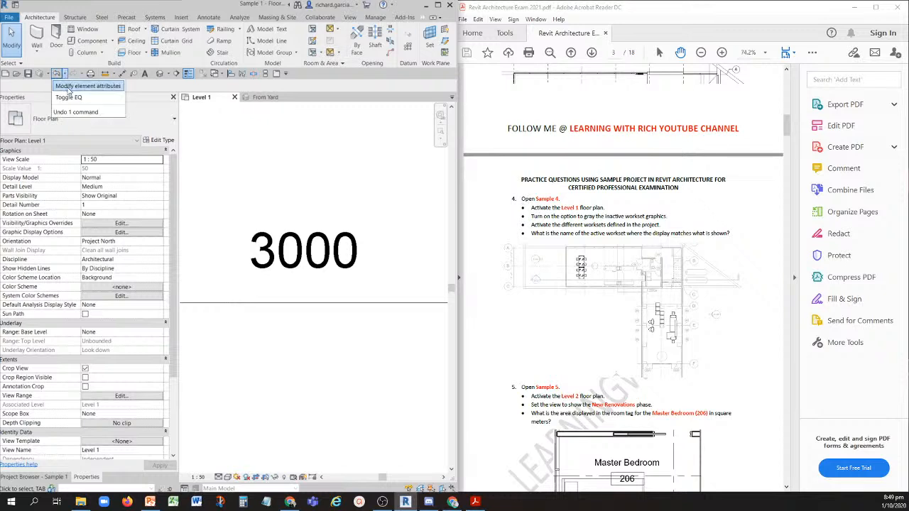
left_click(56, 73)
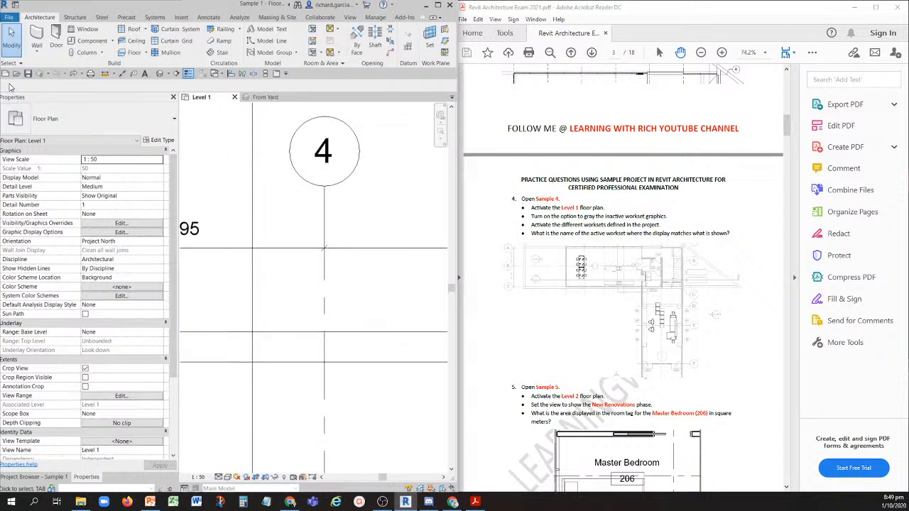
- Open the Sample 4 project and activate its Level 1 floor plan
left_click(16, 77)
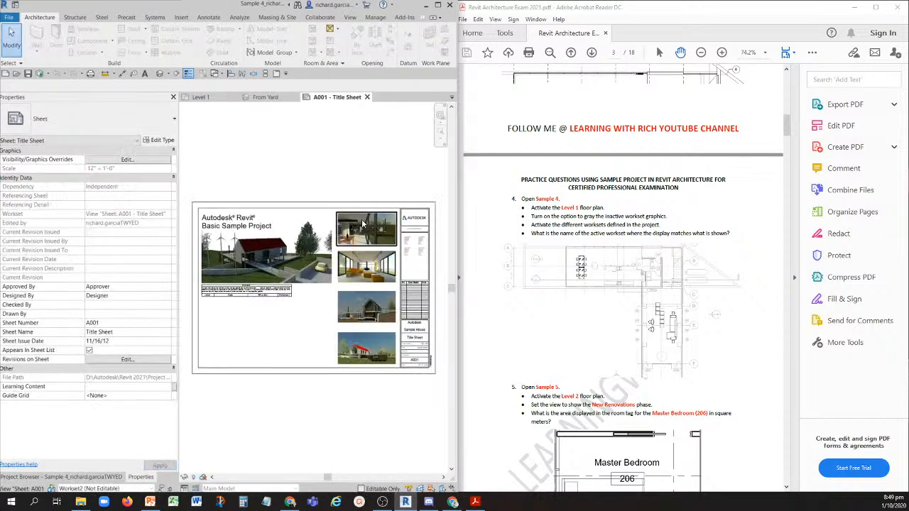
left_click(554, 213)
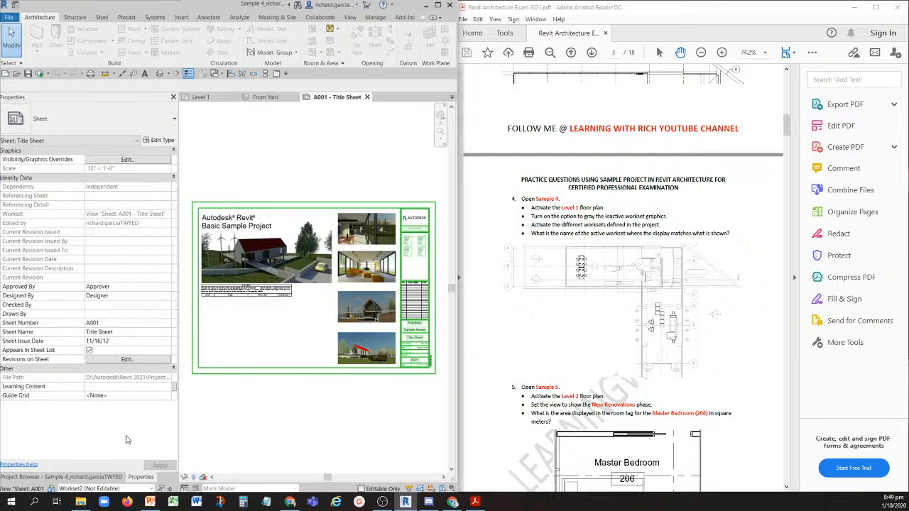
left_click(97, 478)
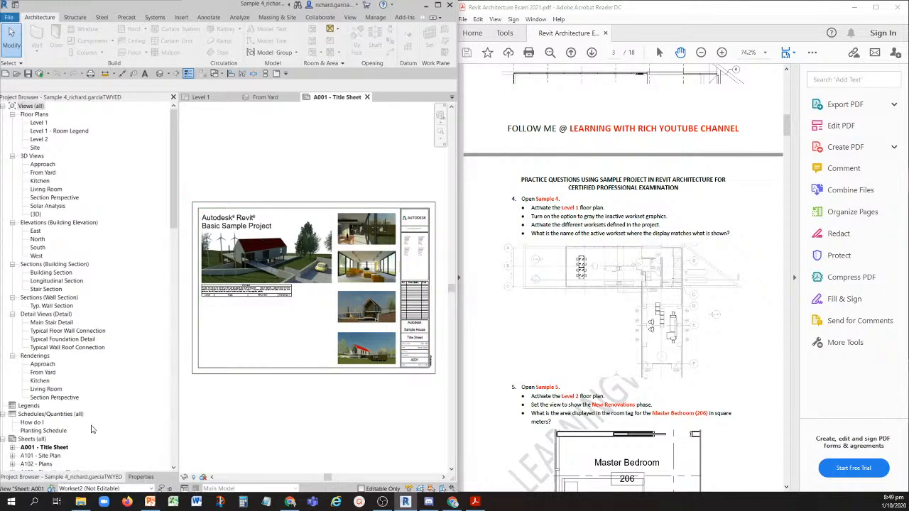
double_click(39, 122)
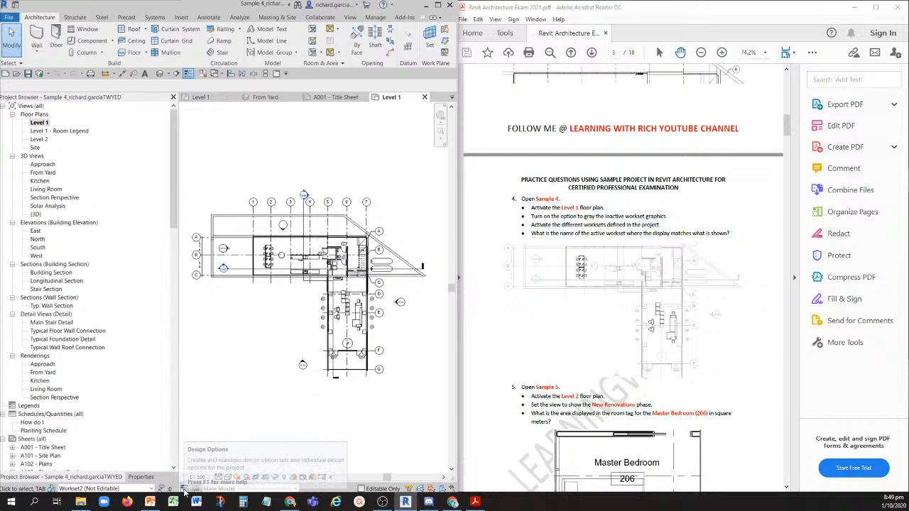
- Turn on Gray Inactive Workset Graphics in the workset settings of Sample 4
left_click(51, 490)
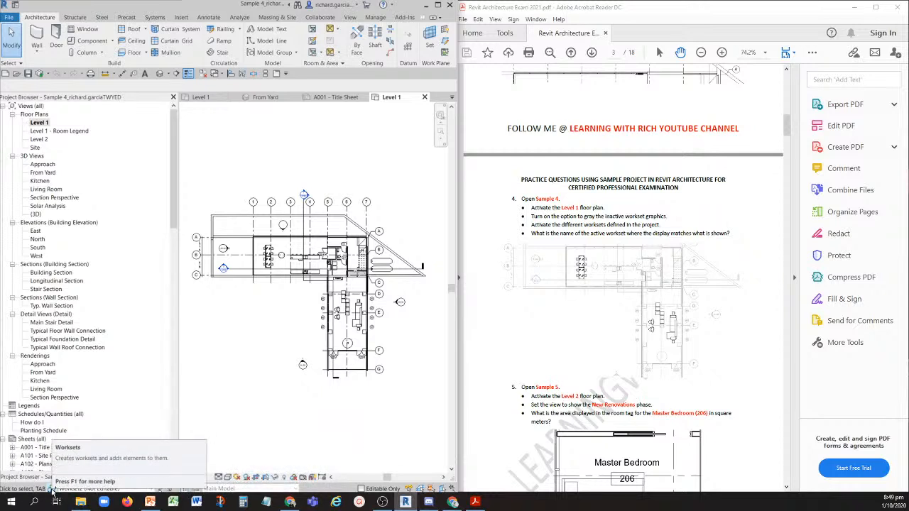
left_click(320, 17)
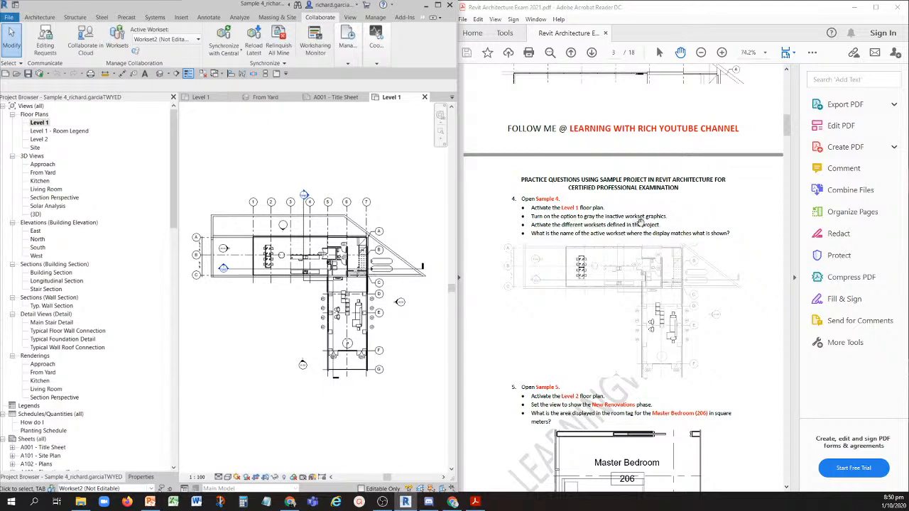
left_click(120, 40)
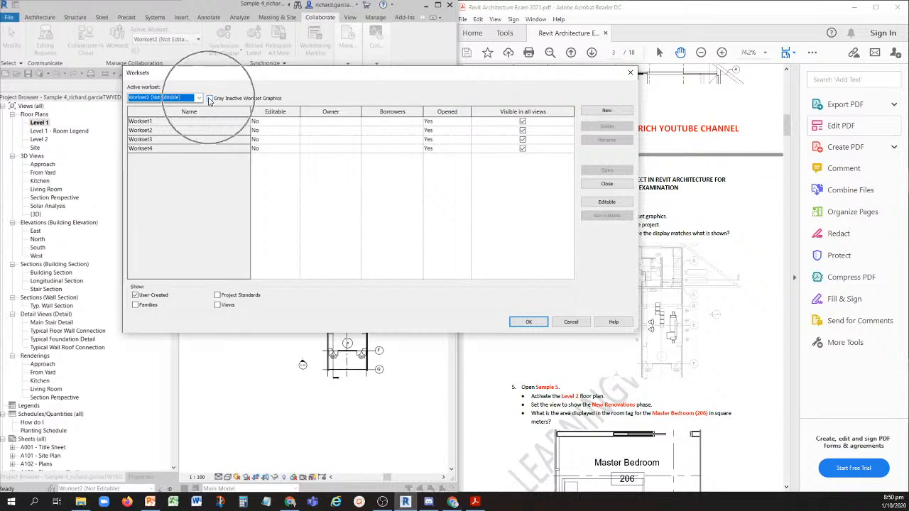
left_click(209, 98)
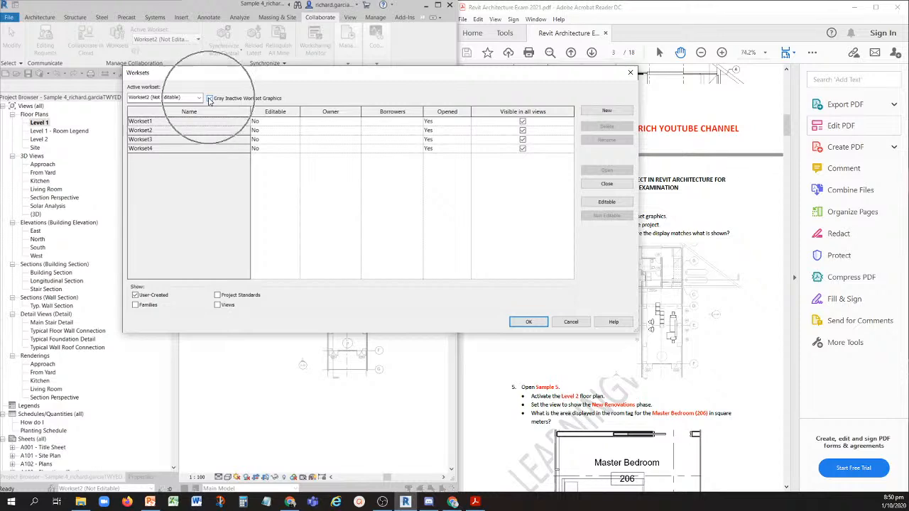
left_click(209, 99)
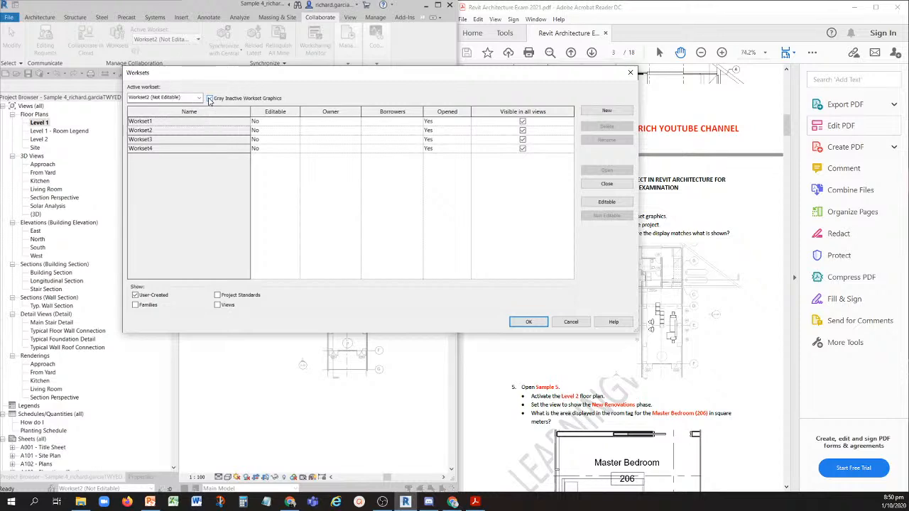
left_click(531, 321)
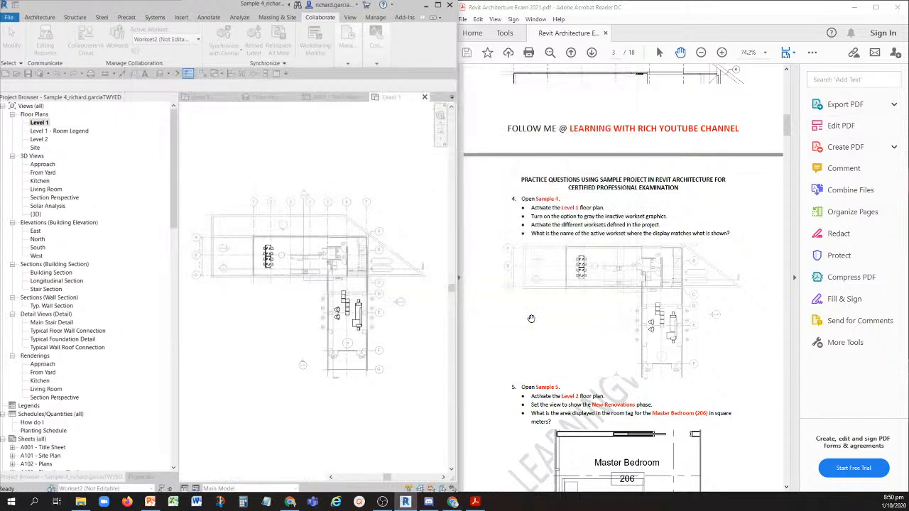
- Reread the workset instructions in question 4 and make Workset1 active to compare the Level 1 display with the PDF image
left_click(532, 218)
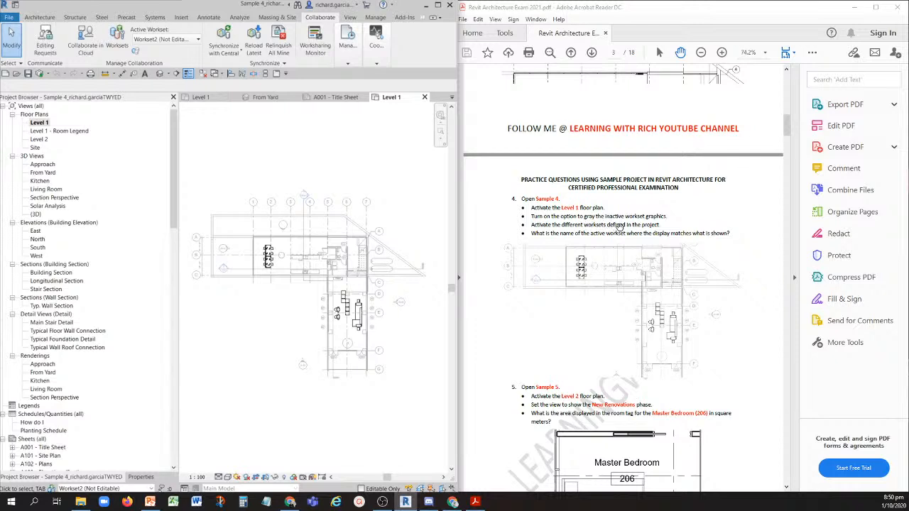
left_click(663, 227)
key("ctrl")
key("ctrl")
key("ctrl")
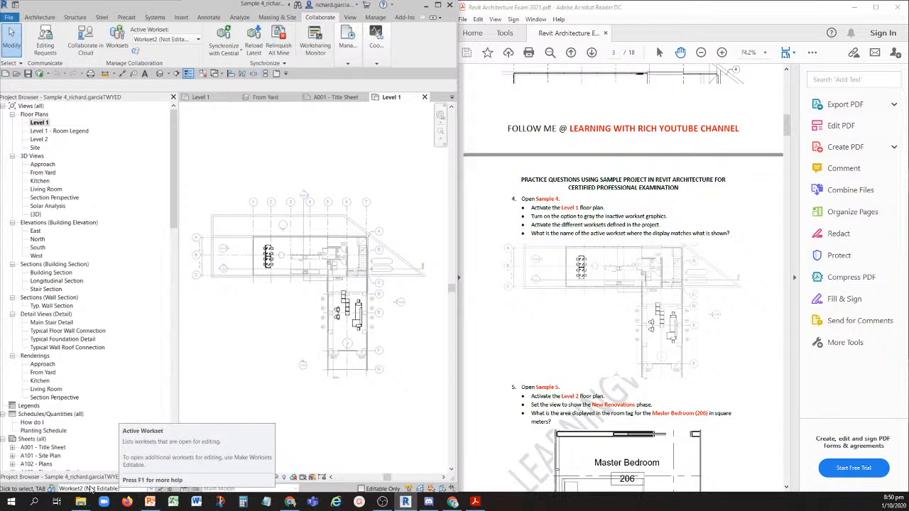
key("ctrl")
key("ctrl")
key("ctrl")
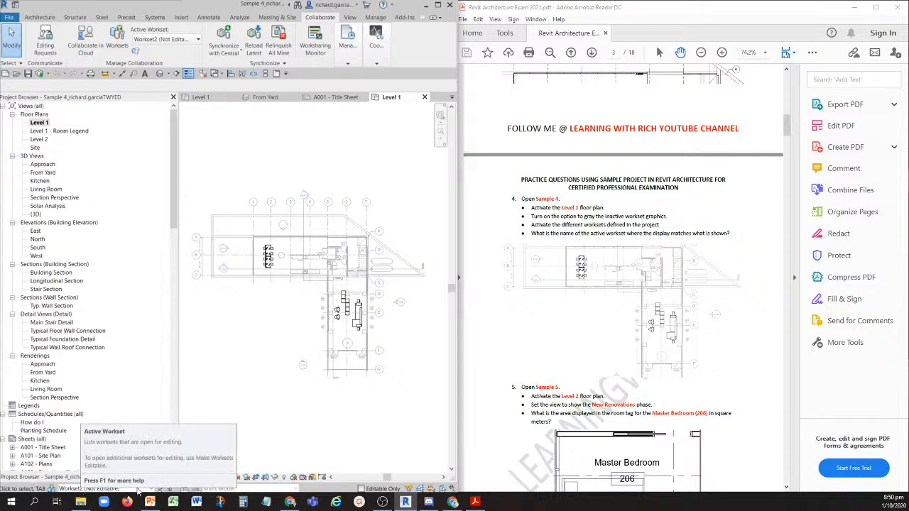
left_click(139, 489)
left_click(100, 460)
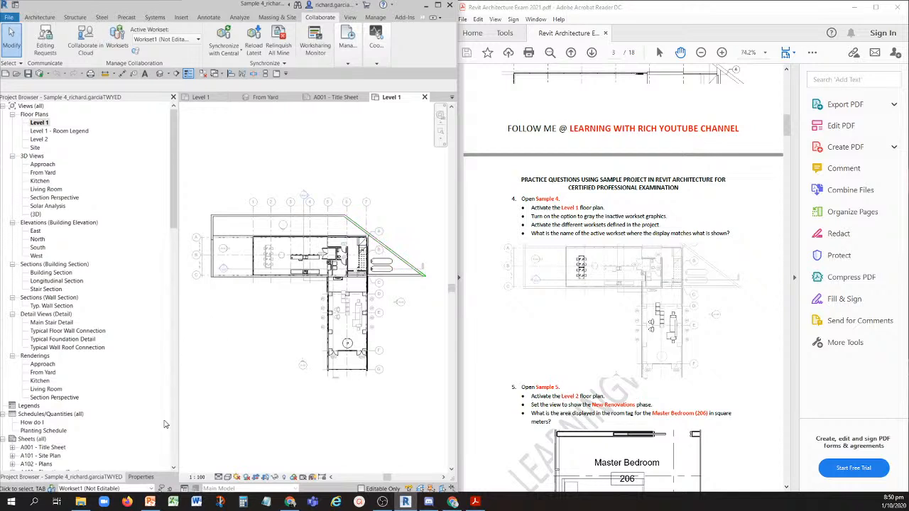
- Activate Workset3 and Workset4 in turn and compare each Level 1 display with the question 4 image
left_click(121, 489)
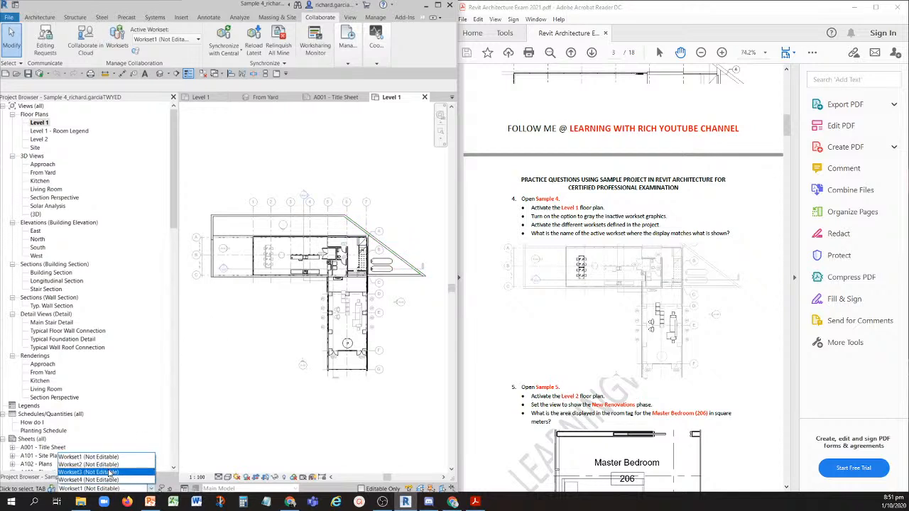
left_click(110, 472)
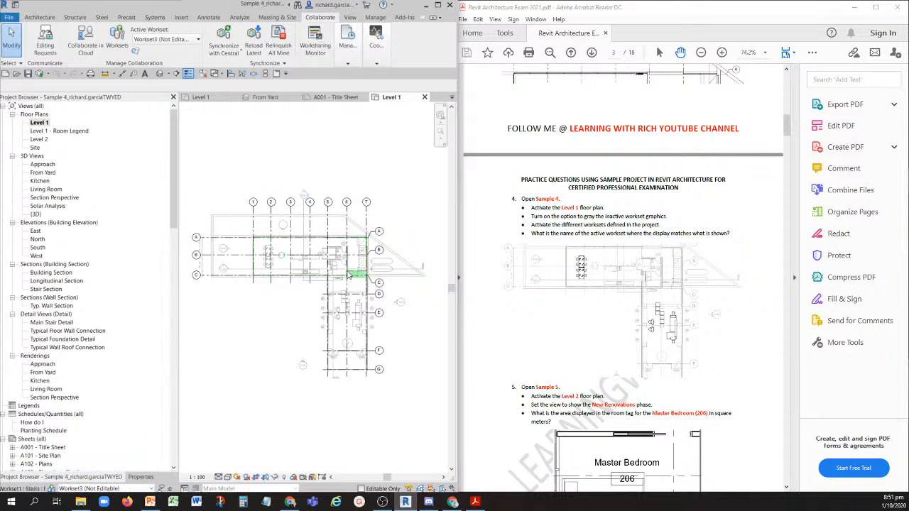
left_click(119, 489)
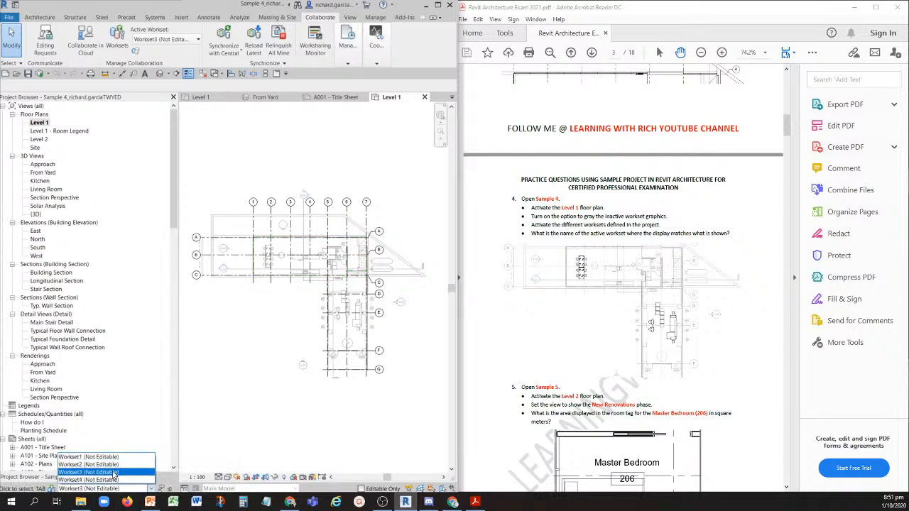
left_click(110, 480)
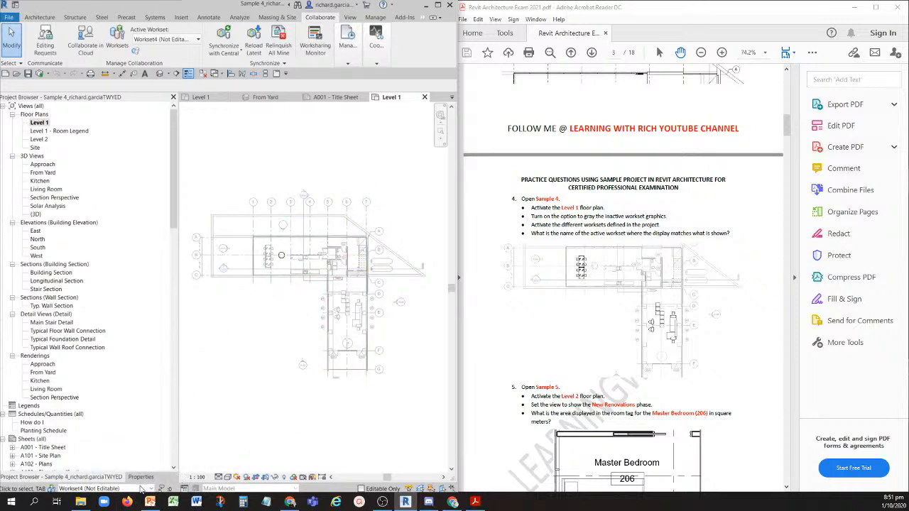
- Make Workset2 active, recheck the Level 1 display against Workset1, and leave Workset2 as the active workset
left_click(141, 489)
left_click(111, 468)
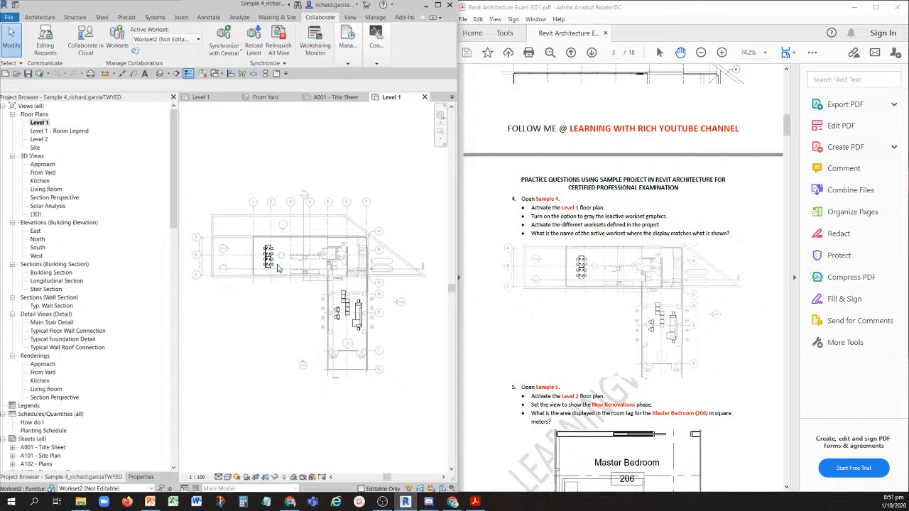
left_click(100, 488)
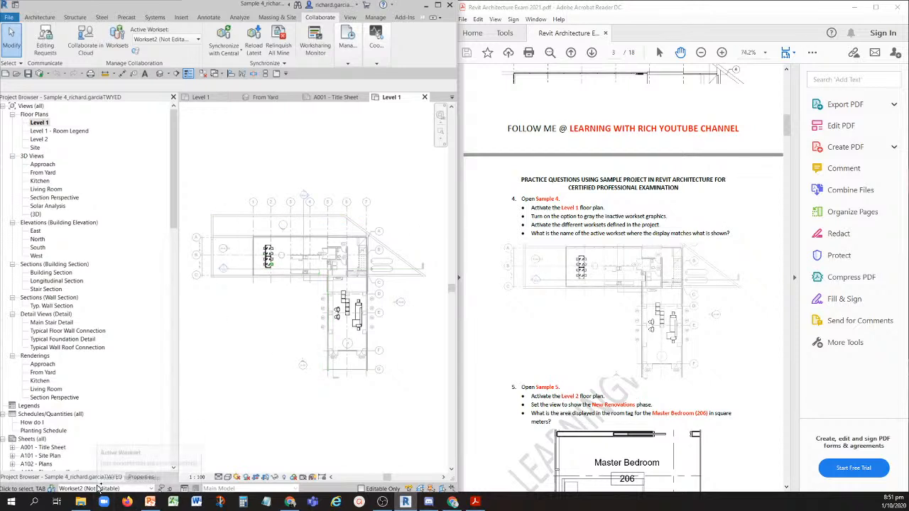
left_click(109, 457)
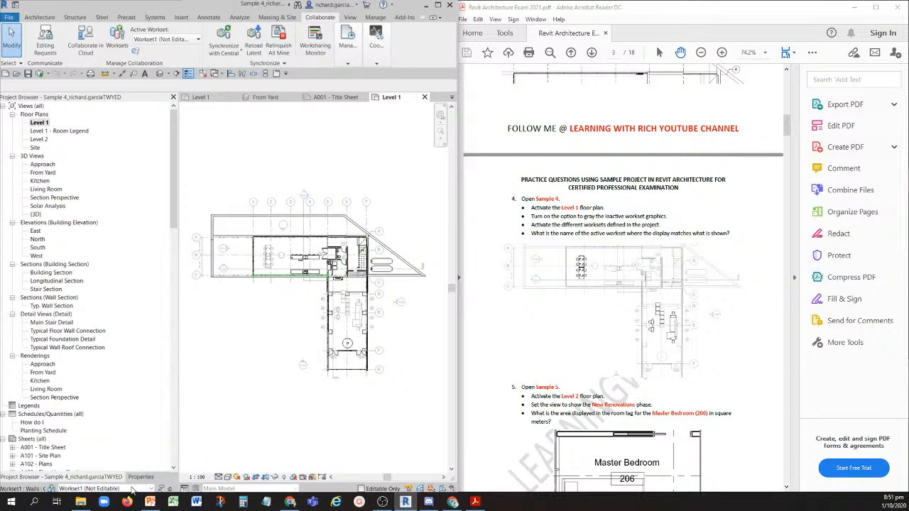
left_click(132, 489)
left_click(110, 465)
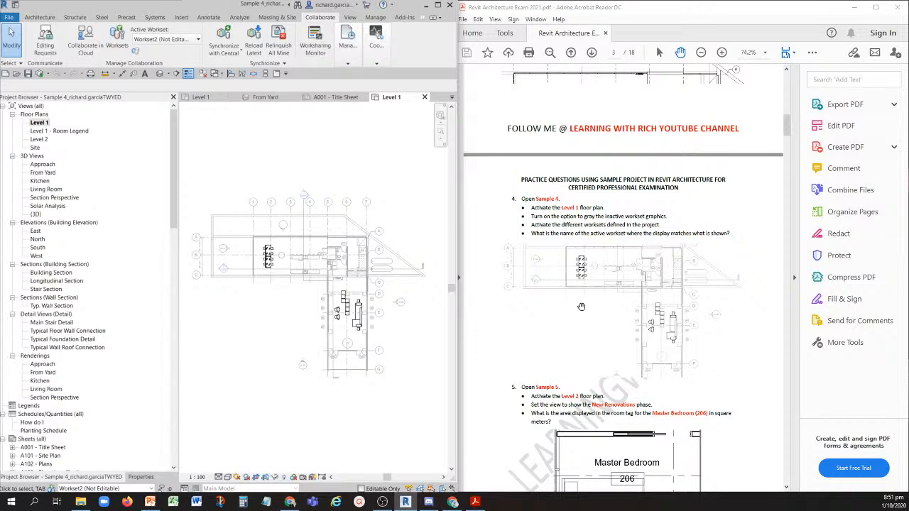
- Read question 5 in the PDF, close the inactive views, and open the Sample 5 project
scroll(580, 307, "down", 5)
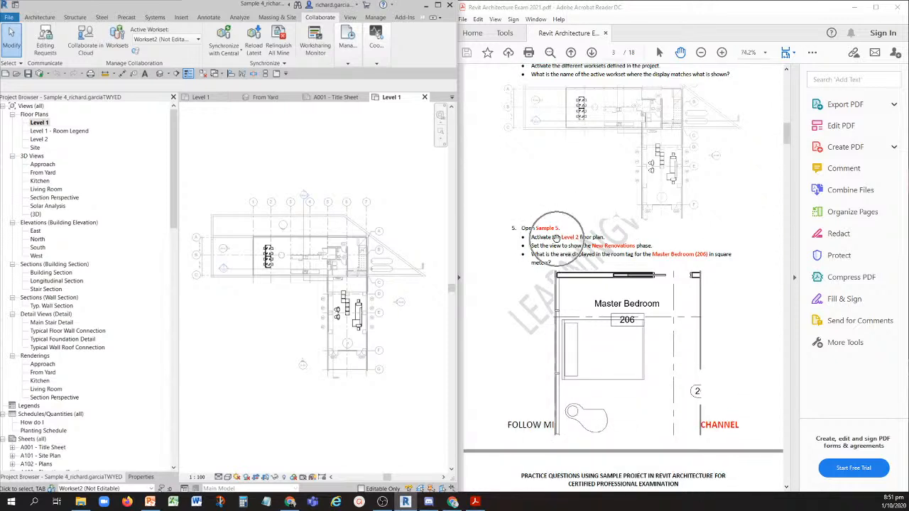
left_click(202, 73)
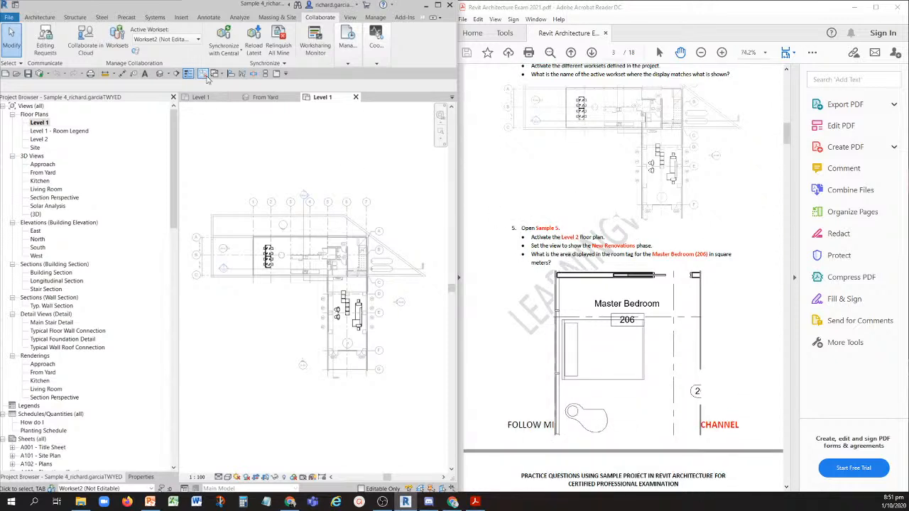
left_click(22, 75)
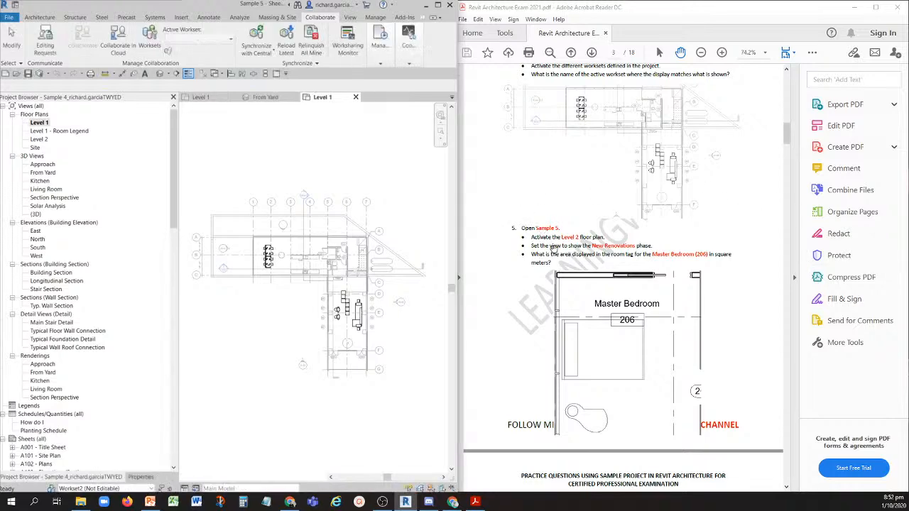
key("ctrl")
key("ctrl")
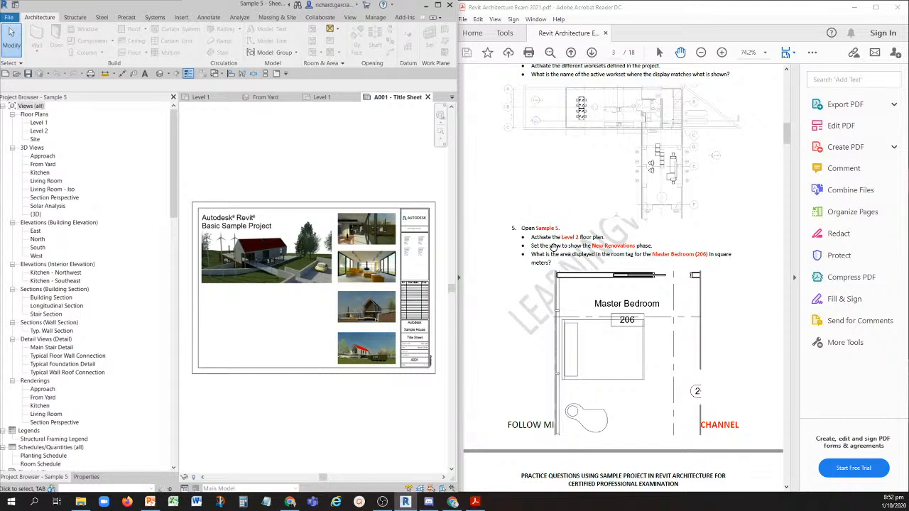
- Activate the Level 2 floor plan of Sample 5
key("ctrl")
key("ctrl")
double_click(39, 132)
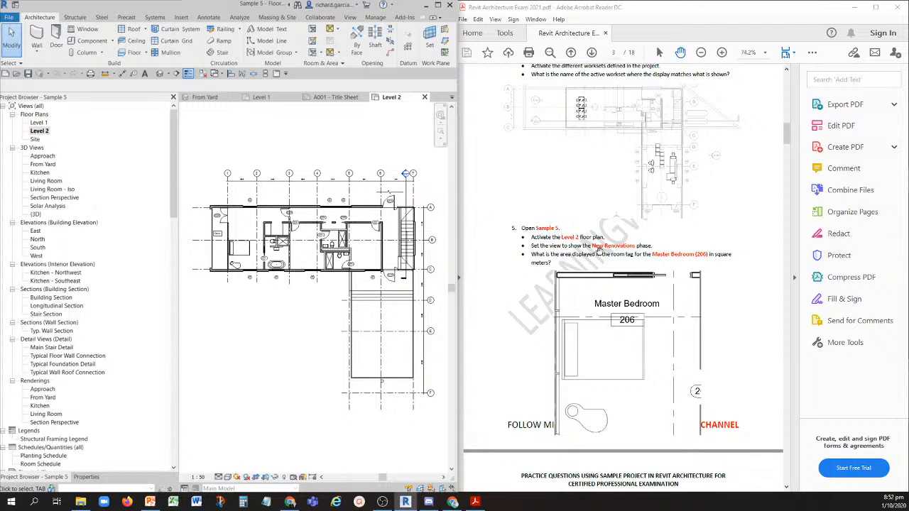
key("ctrl")
- Set the Phase of the Level 2 floor plan view to New Renovations and apply it
left_click(86, 476)
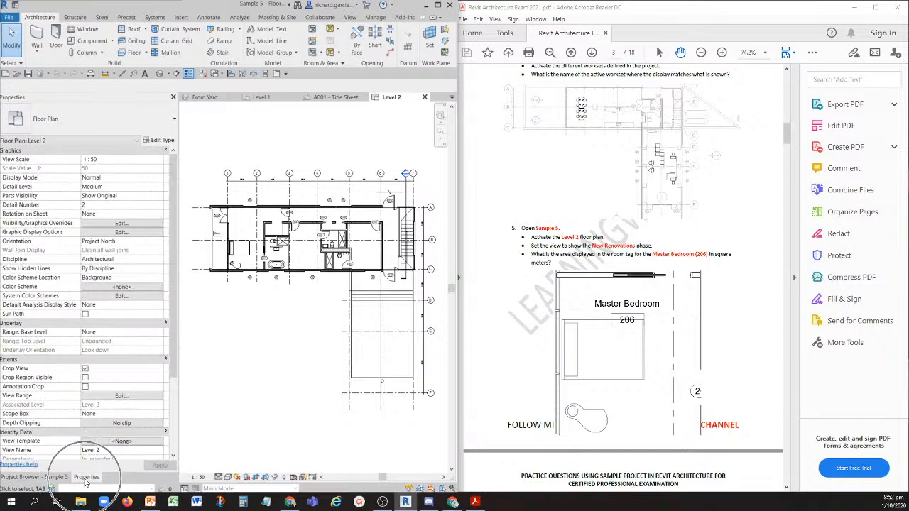
scroll(74, 340, "down", 3)
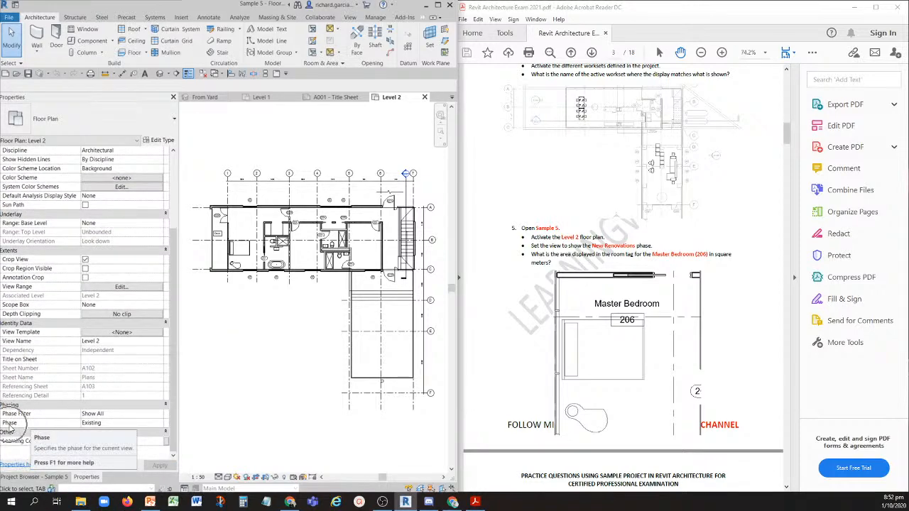
key("ctrl")
key("ctrl")
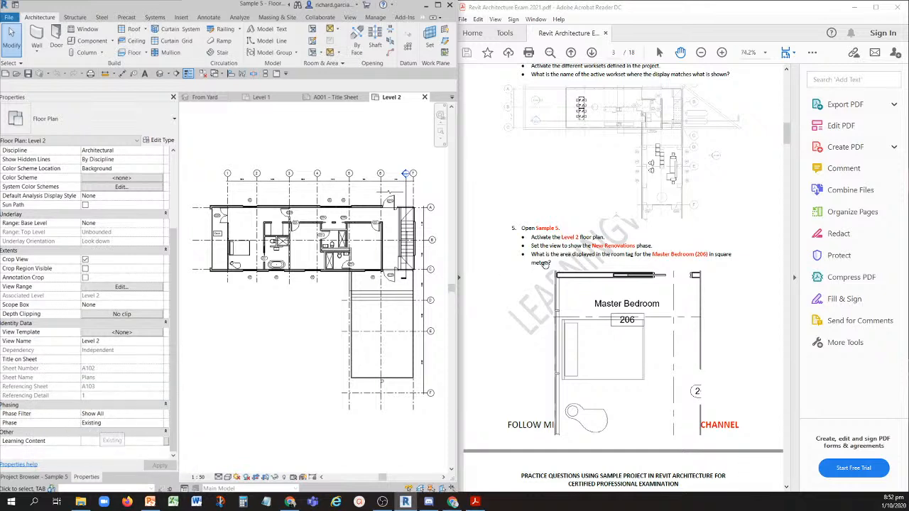
key("ctrl")
key("ctrl")
left_click(148, 426)
key("ctrl")
left_click(159, 423)
key("ctrl")
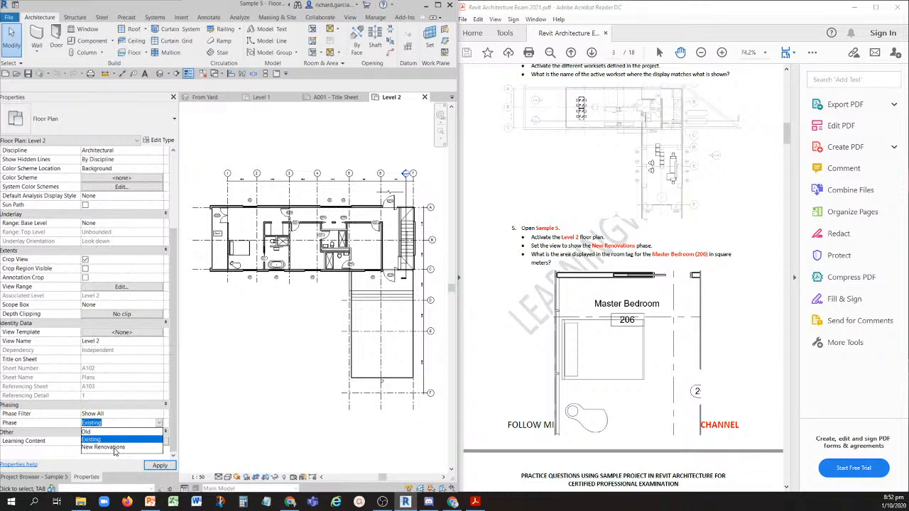
left_click(114, 447)
left_click(148, 467)
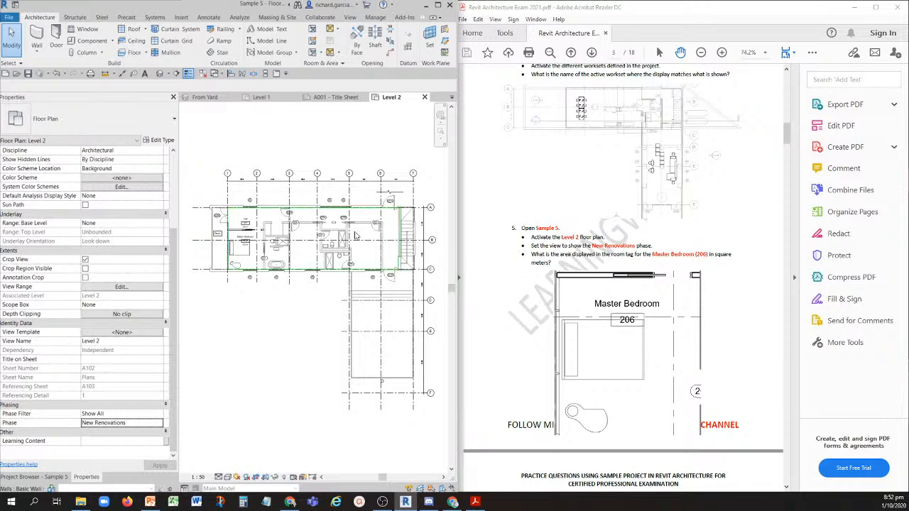
- Zoom in on the Master Bedroom (206) room tag to read its displayed area for question 5
scroll(210, 240, "up", 2)
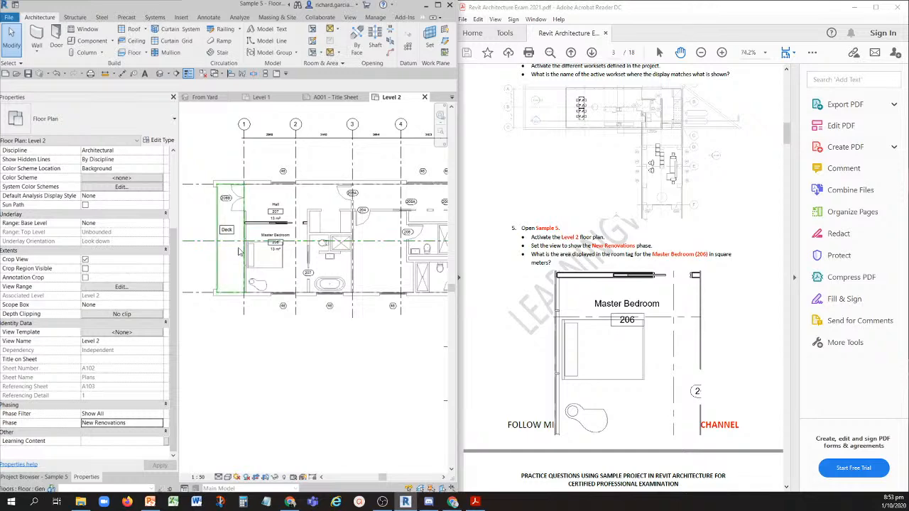
scroll(277, 245, "up", 5)
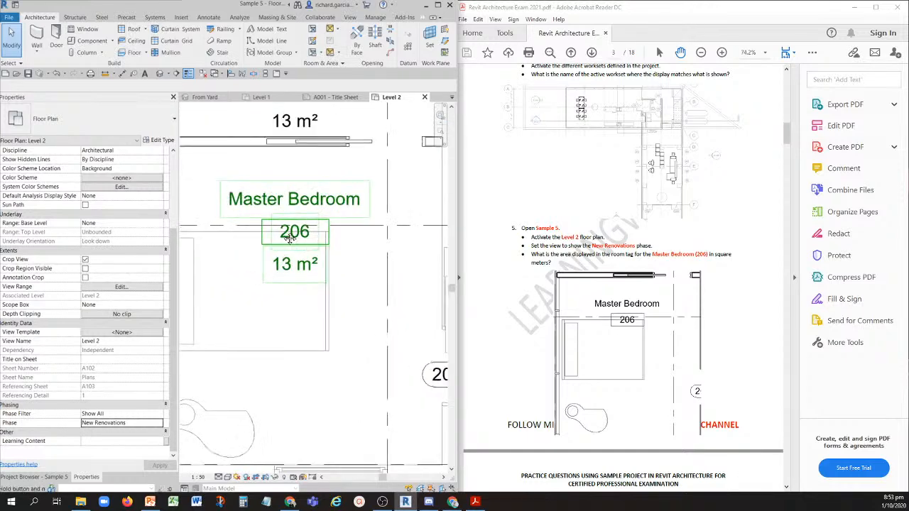
middle_click_drag(284, 235, 303, 235)
key("ctrl")
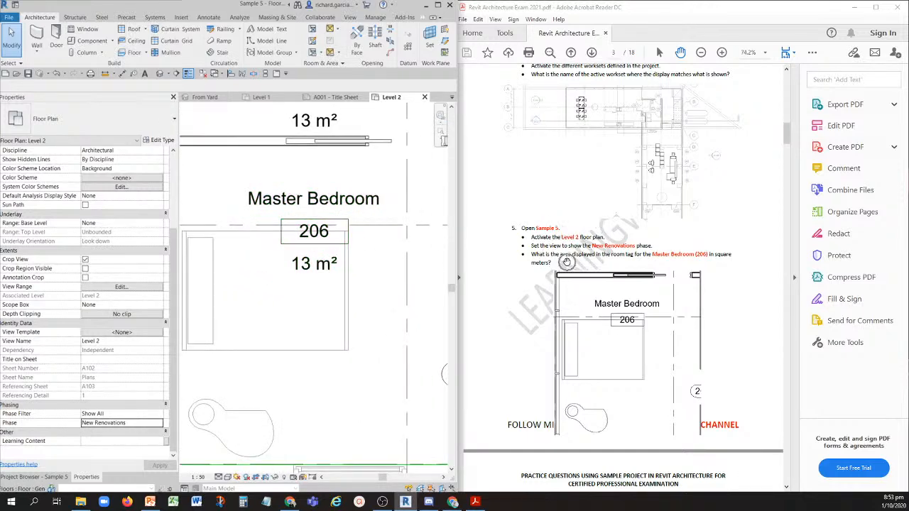
key("ctrl")
- Go to question 6 in the PDF, close the inactive views, and open the Sample 6 project
scroll(572, 306, "down", 4)
scroll(572, 306, "down", 5)
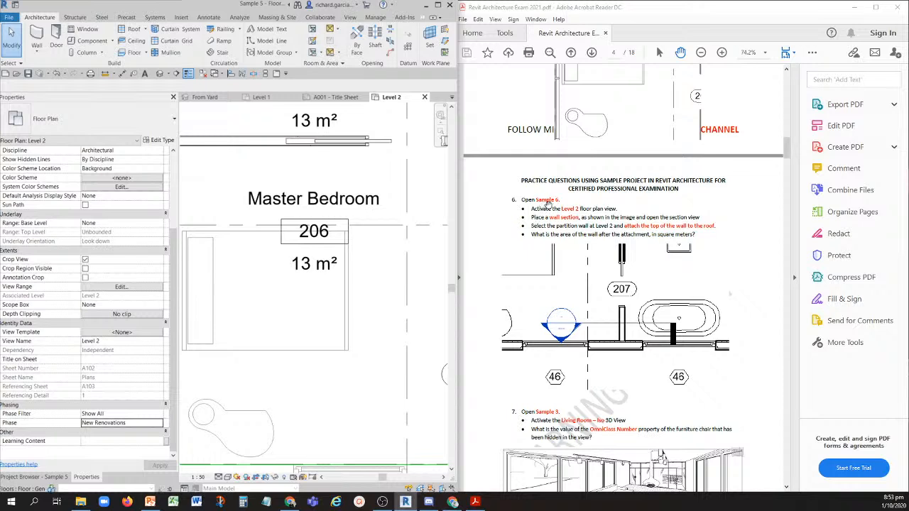
left_click(204, 74)
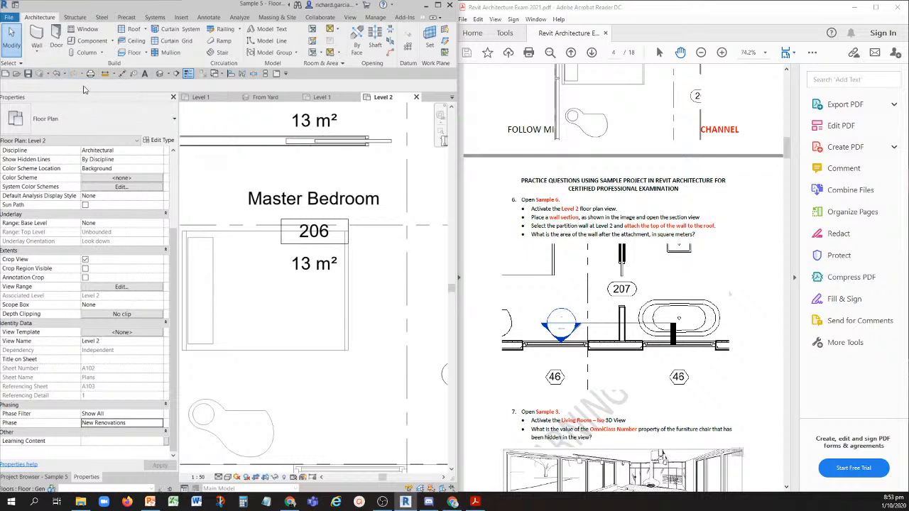
left_click(66, 74)
left_click(78, 88)
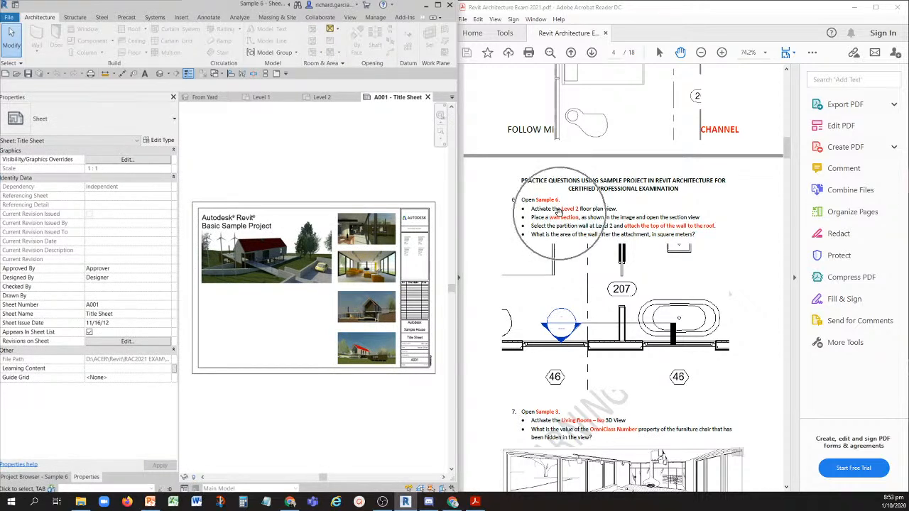
- Activate the Level 2 floor plan of Sample 6 and locate the area around door 207 shown in the question 6 image
left_click(41, 476)
double_click(40, 147)
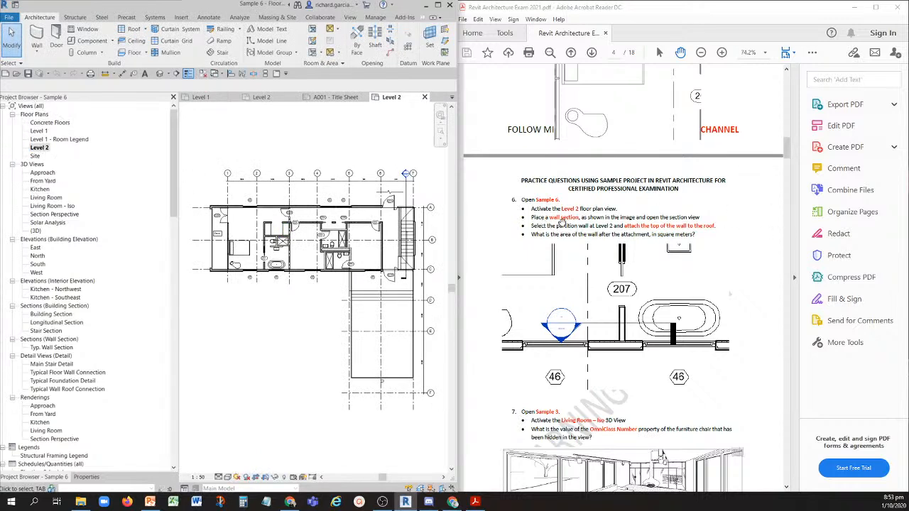
left_click(629, 291)
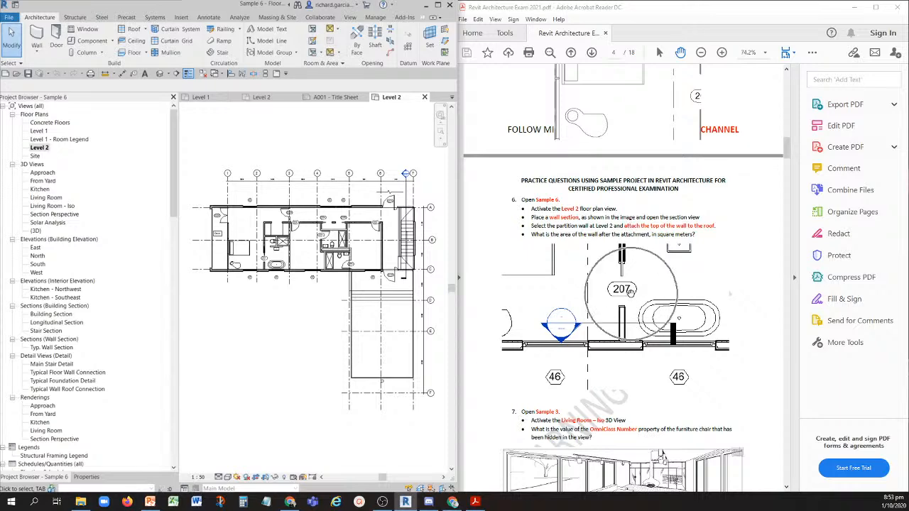
scroll(236, 286, "up", 5)
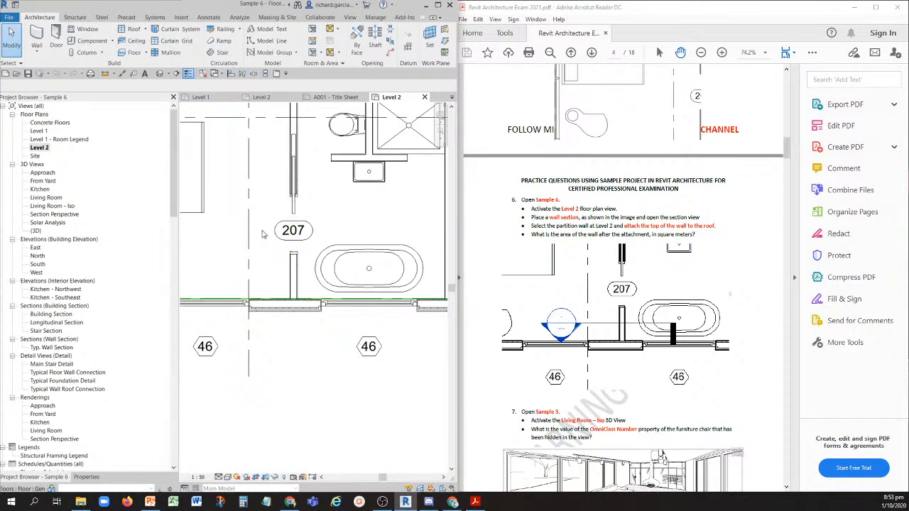
scroll(263, 235, "down", 1)
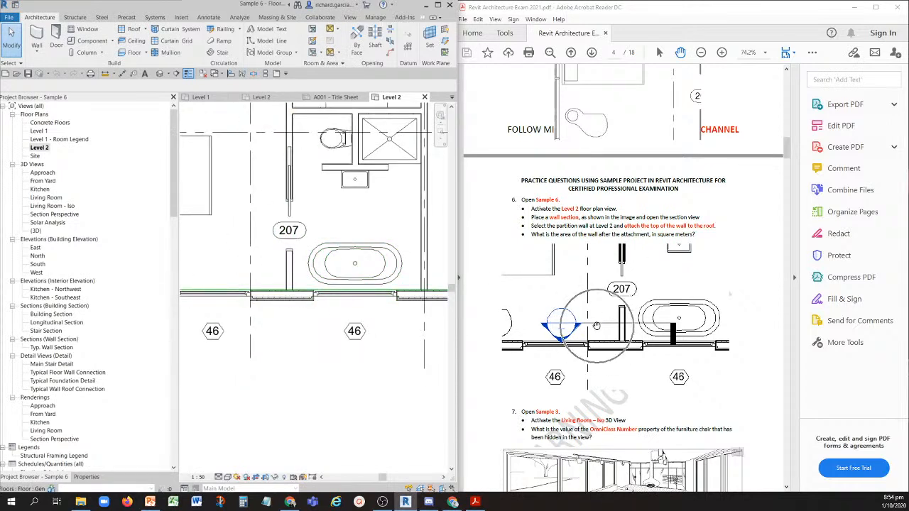
- Place a horizontal section through the partition wall below door 207 and the bathtub, and flip it to face the exterior wall with windows 46
left_click(176, 74)
left_click(215, 268)
scroll(360, 263, "down", 1)
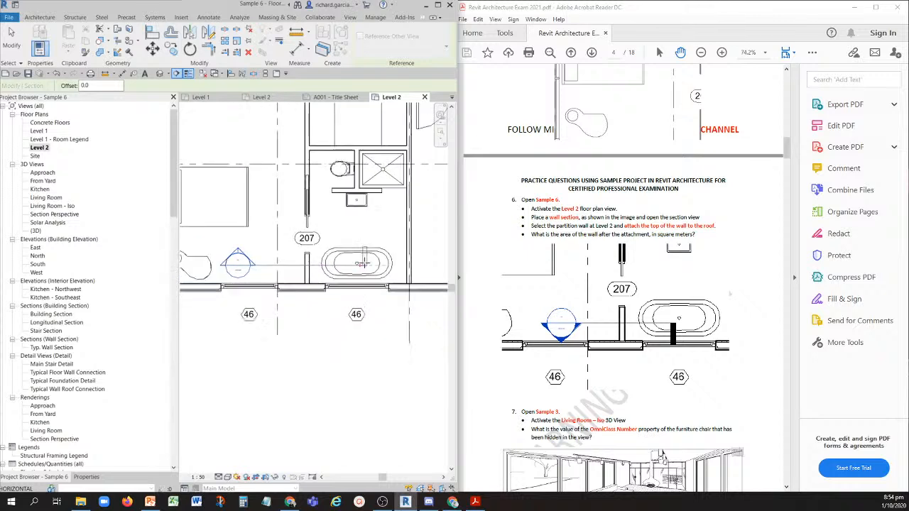
left_click(433, 265)
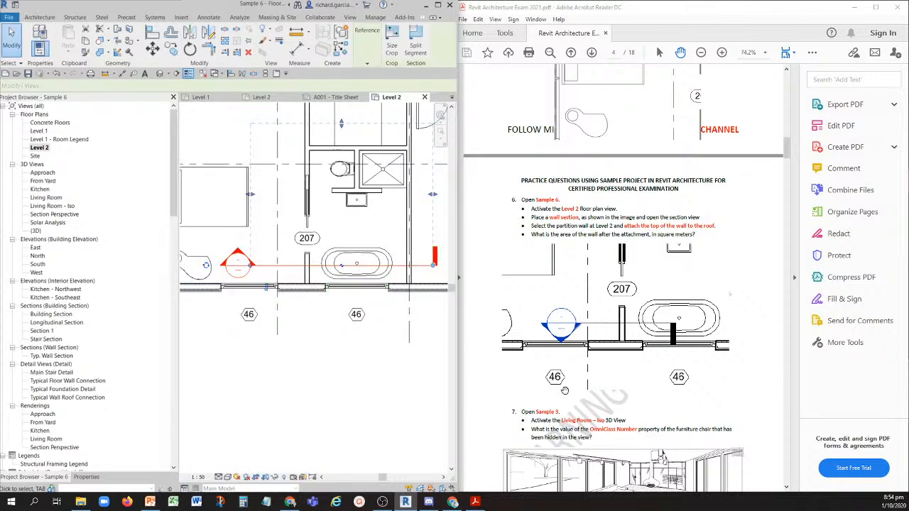
left_click(264, 291)
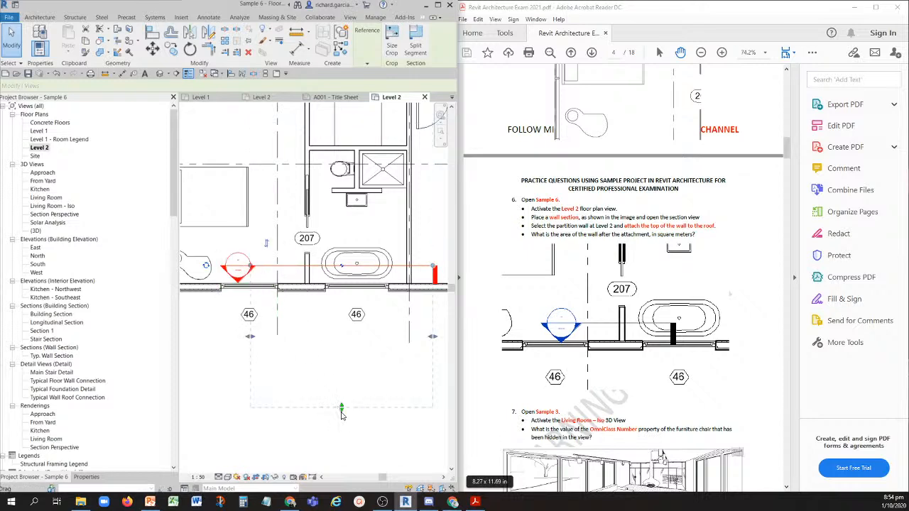
- Shorten the new section's view depth and narrow its width to just past the bathtub, and open its section view
left_click_drag(341, 369, 341, 316)
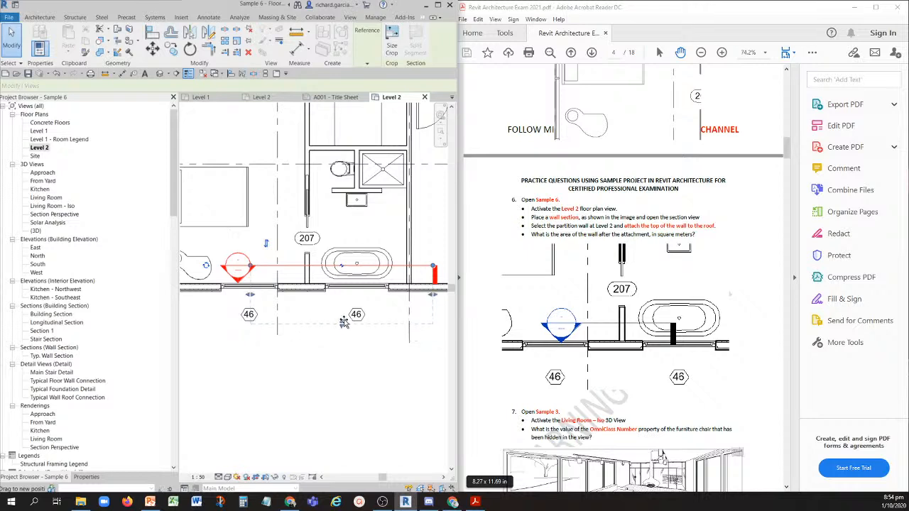
left_click_drag(433, 290, 388, 298)
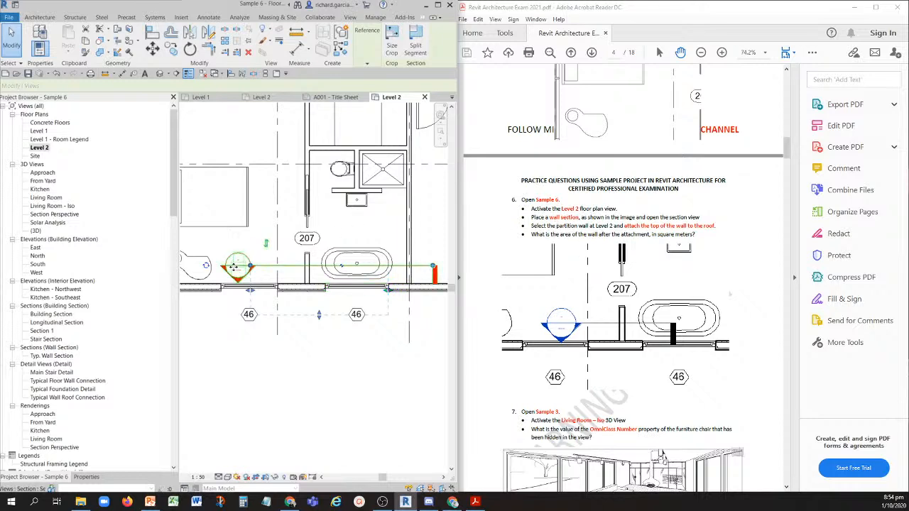
left_click(300, 355)
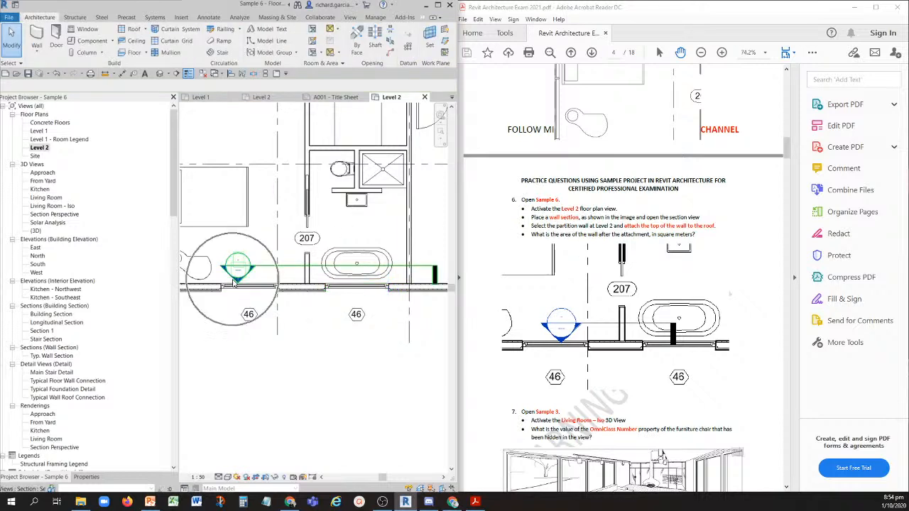
double_click(235, 283)
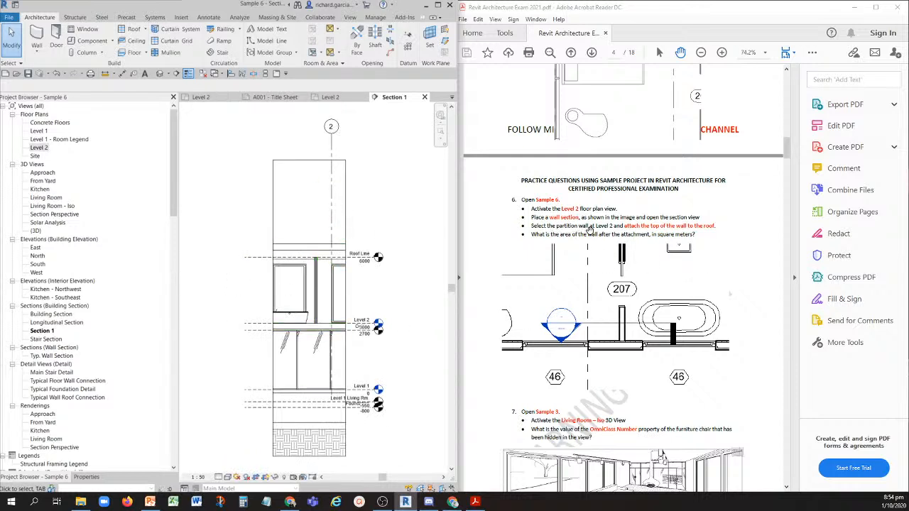
- Attach the top of the Level 2 partition wall to the SG Metal Panels roof in the section view
scroll(318, 327, "up", 3)
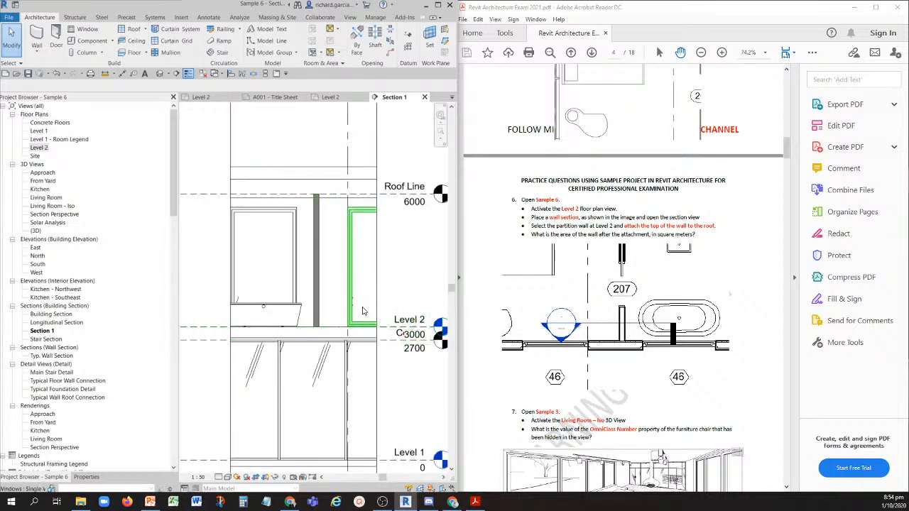
left_click(318, 257)
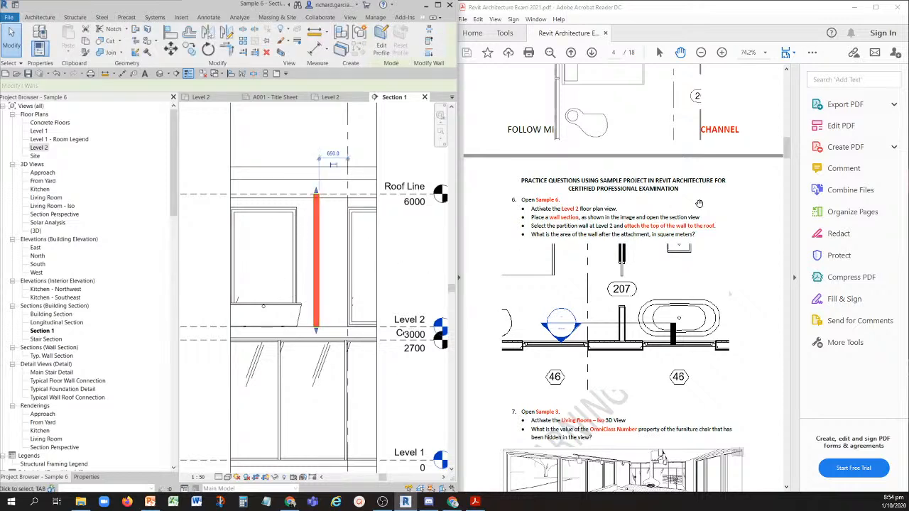
key("ctrl")
key("ctrl")
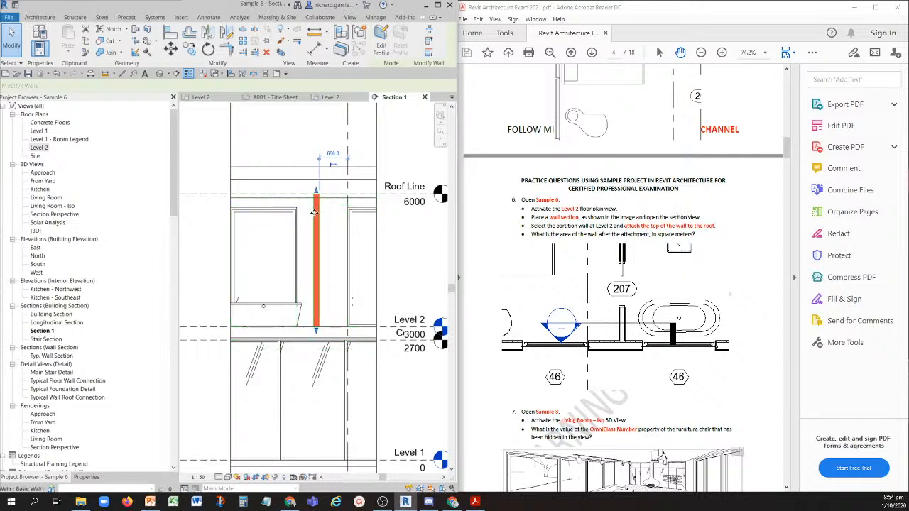
key("ctrl")
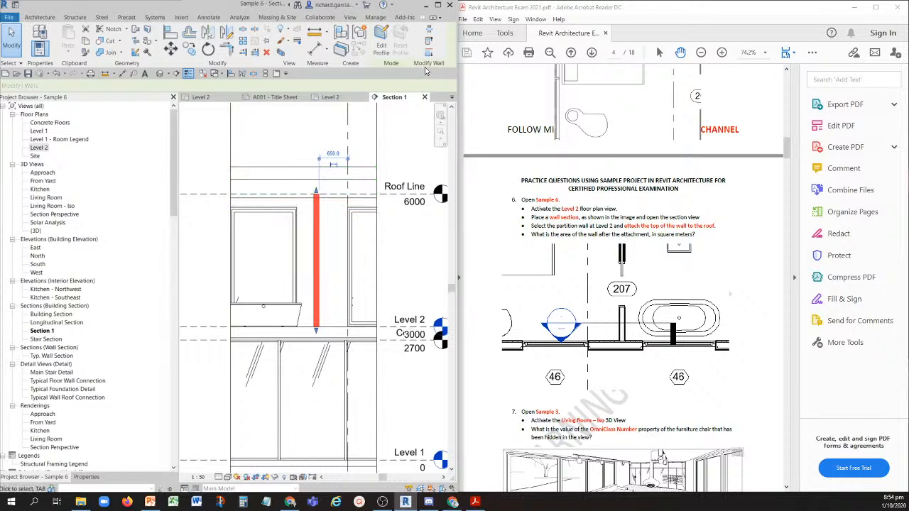
key("ctrl")
left_click(438, 6)
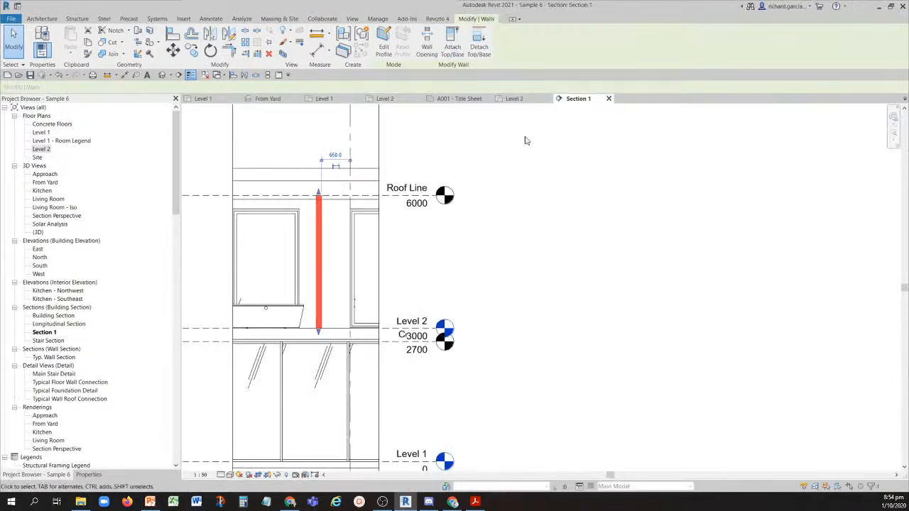
key("ctrl")
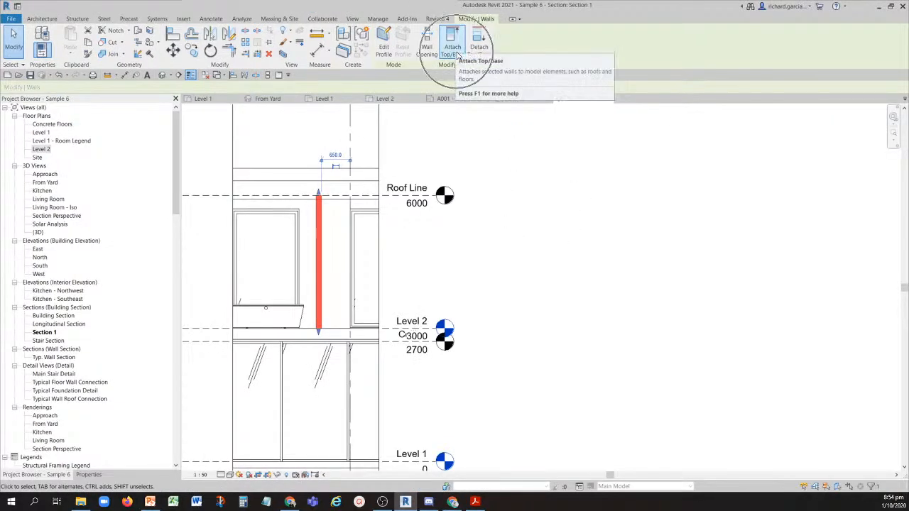
key("ctrl")
key("ctrl")
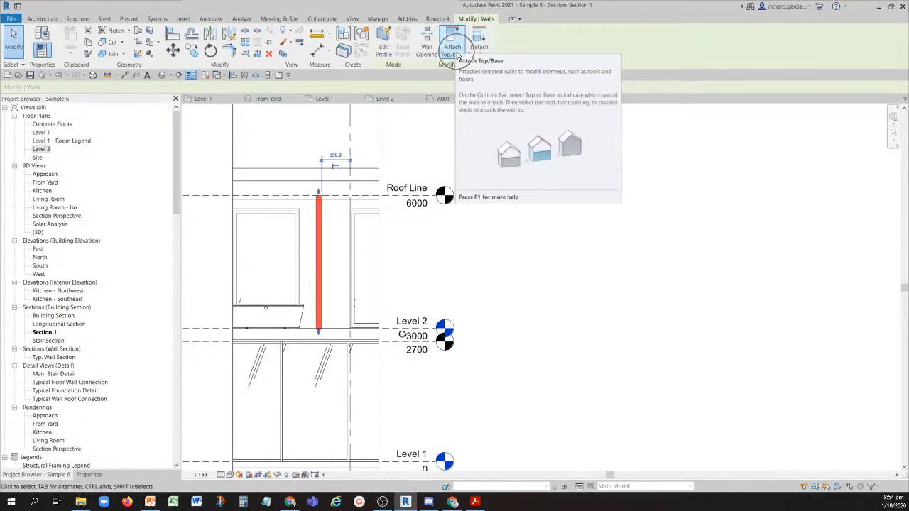
left_click(452, 48)
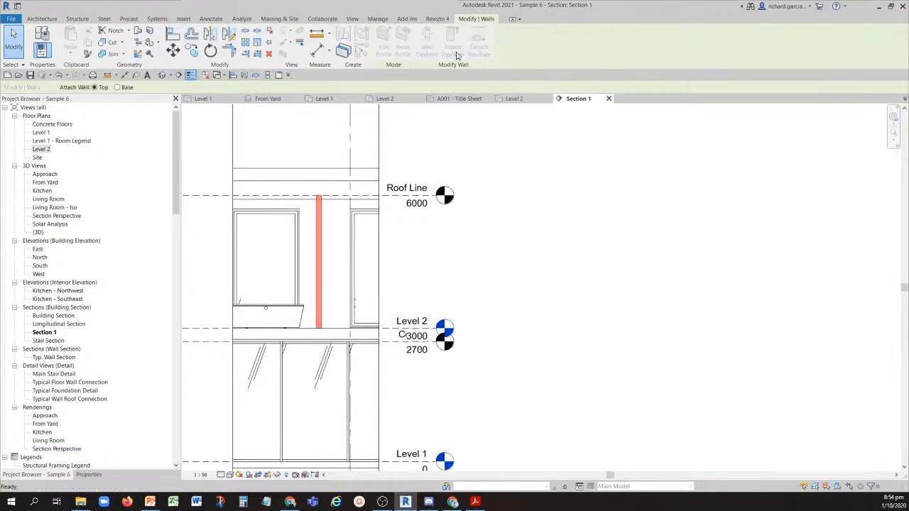
left_click(308, 172)
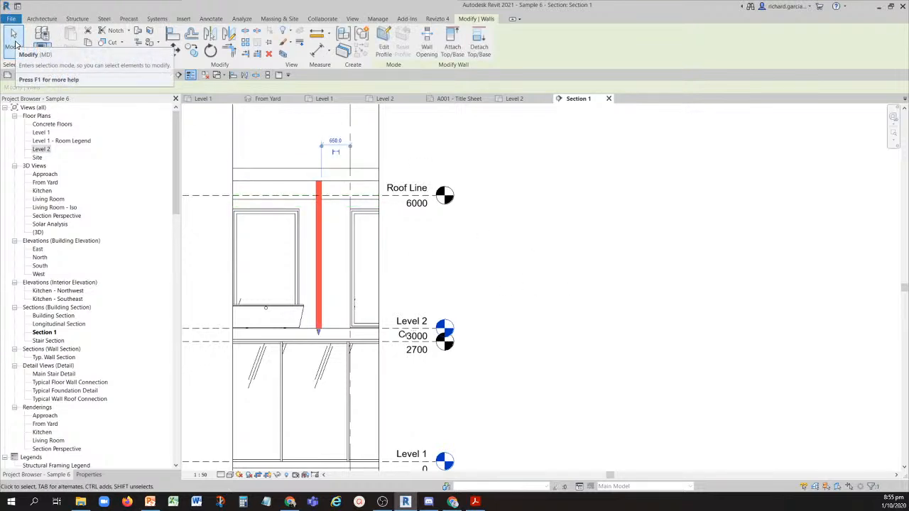
- Place the Revit window beside the exam PDF and look up the attached Level 2 partition wall's area in its properties
left_click(16, 44)
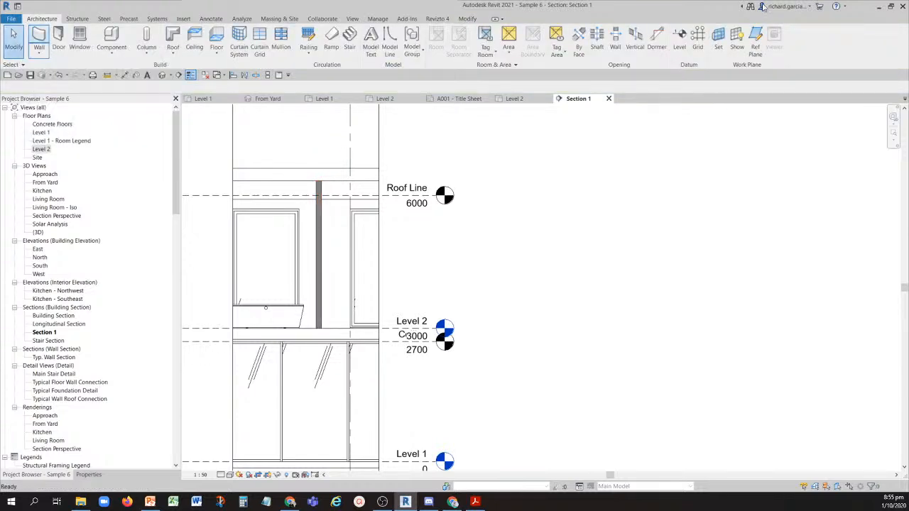
left_click(891, 8)
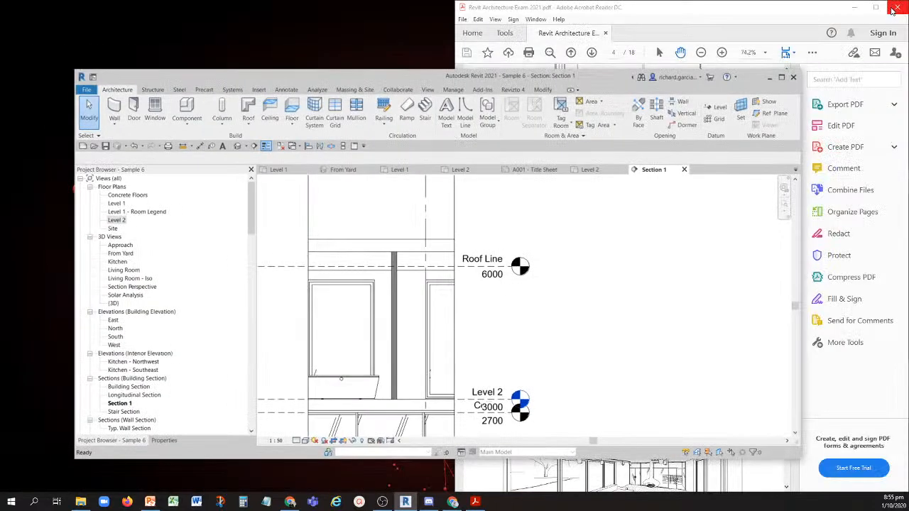
left_click_drag(438, 78, 2, 169)
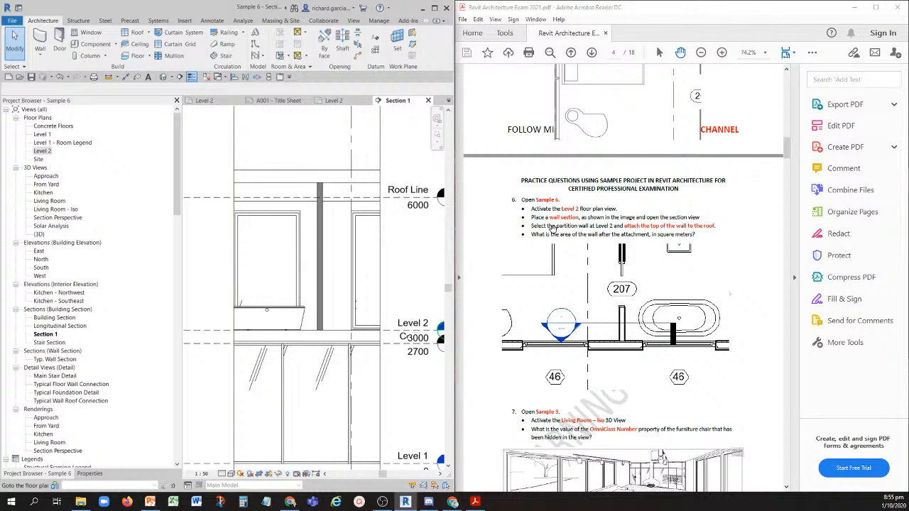
left_click(324, 233)
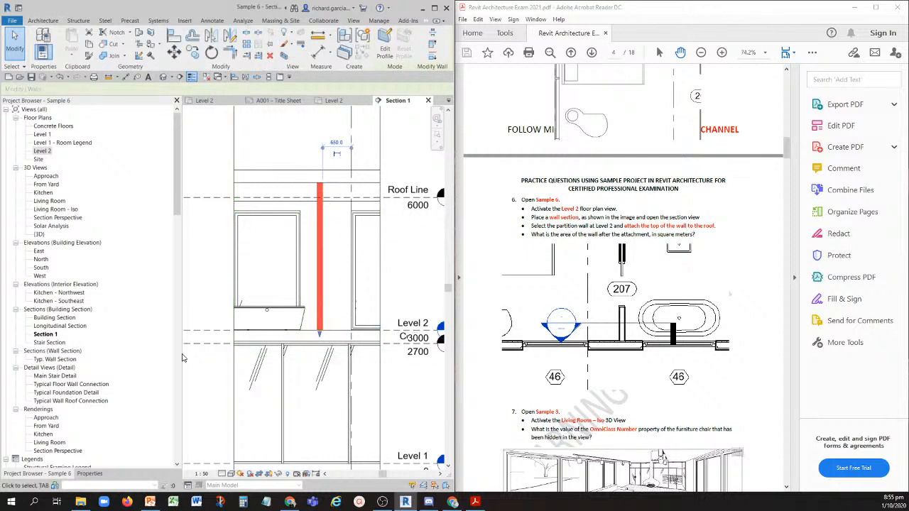
left_click(89, 474)
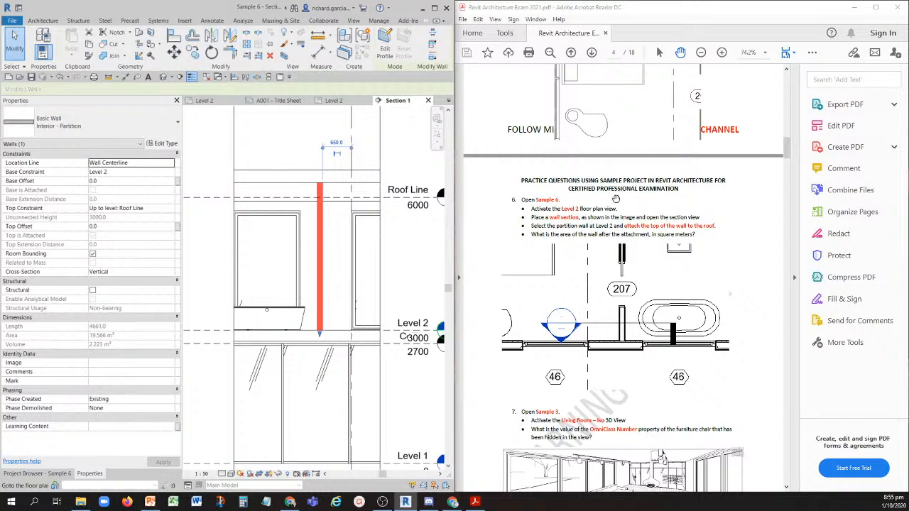
- Go to question 7 in the exam PDF, about the hidden furniture chair in Sample 3
left_click(745, 250)
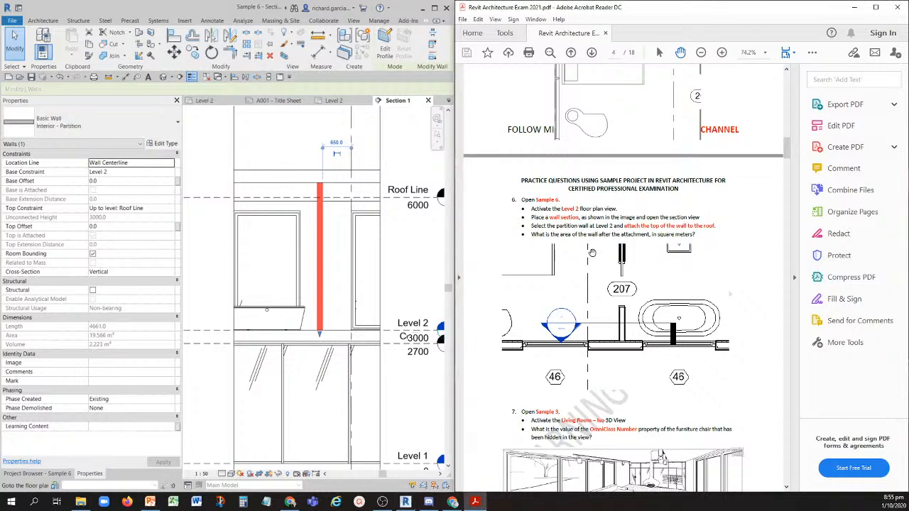
scroll(592, 247, "down", 3)
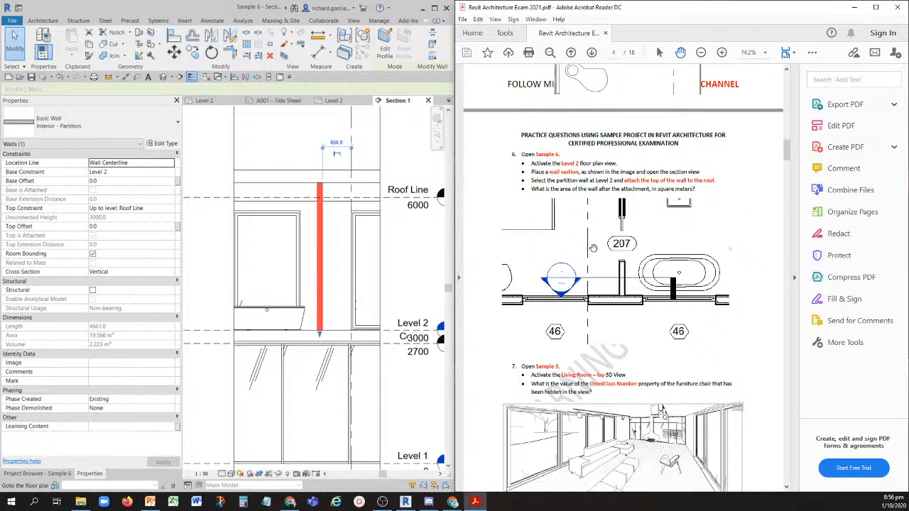
scroll(641, 247, "down", 2)
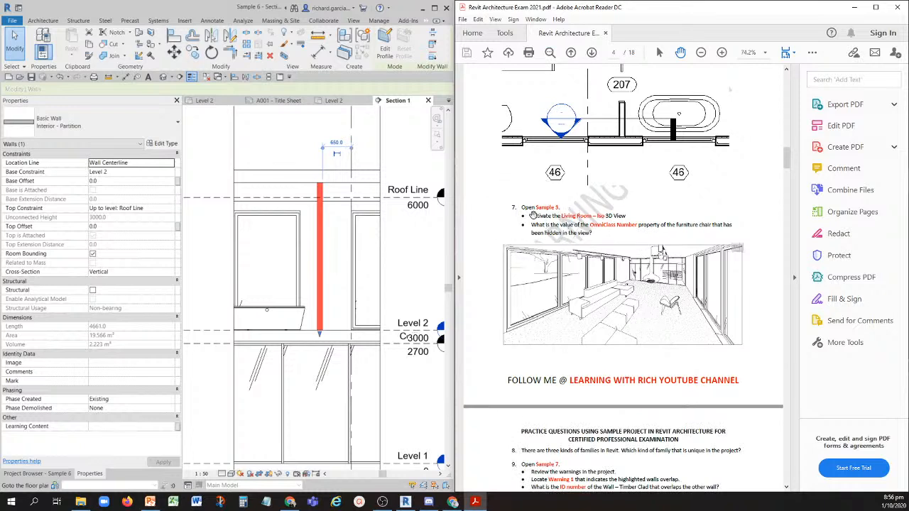
- Close the inactive views and undo the wall attachment and the section edits in Sample 6
left_click(210, 81)
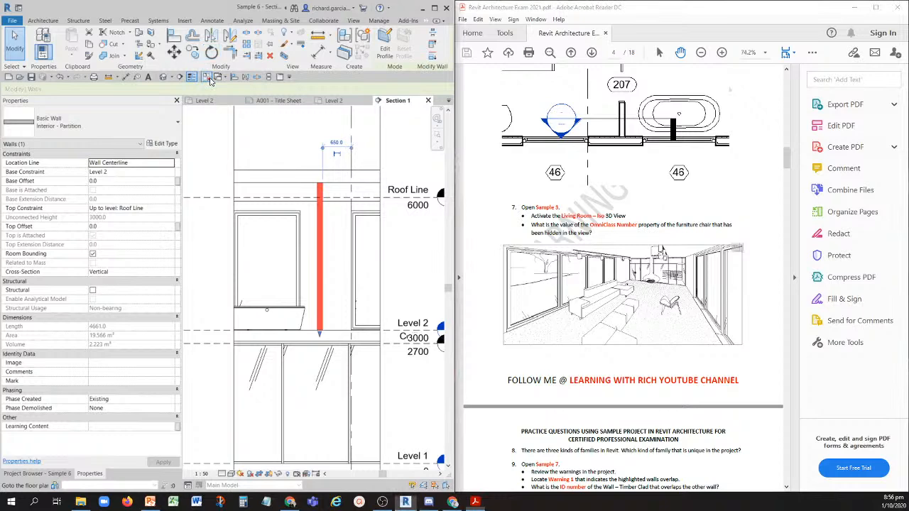
left_click(69, 77)
left_click(81, 136)
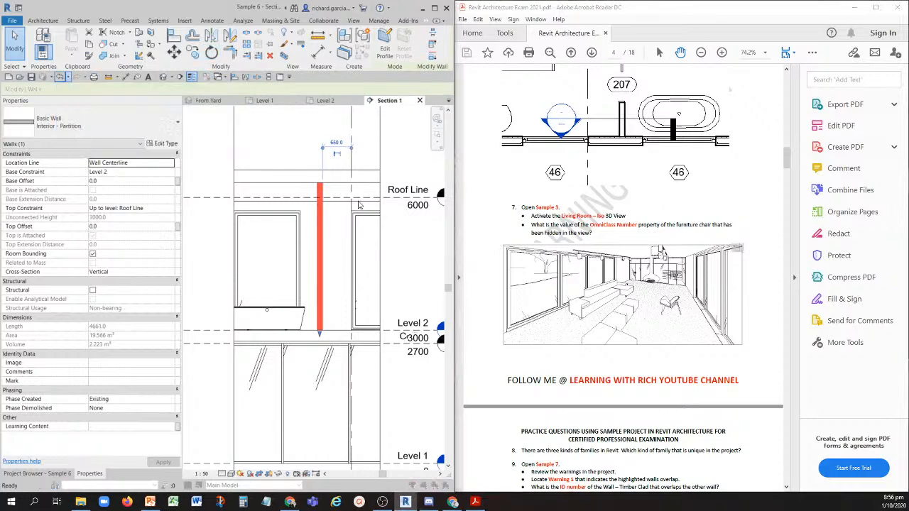
left_click(514, 262)
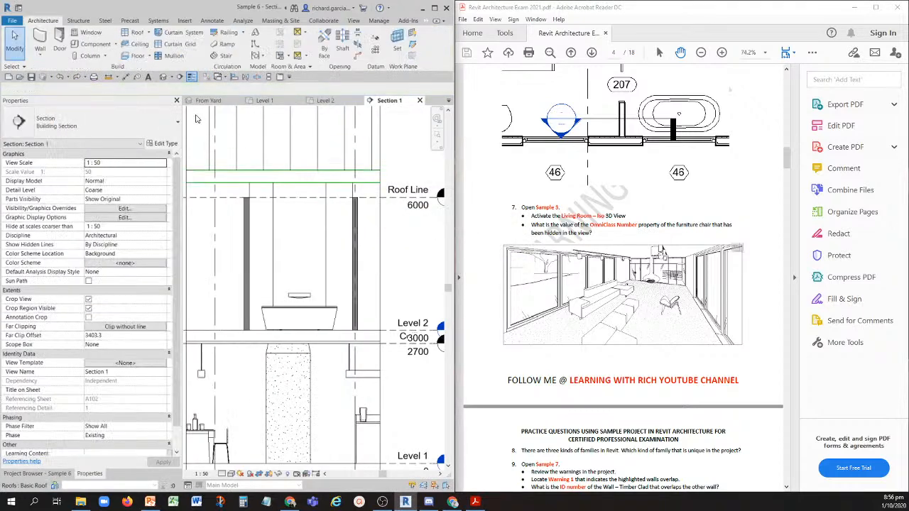
- Switch to the Sample 3 project by activating its open From Yard view
left_click(210, 102)
left_click(266, 105)
left_click(210, 101)
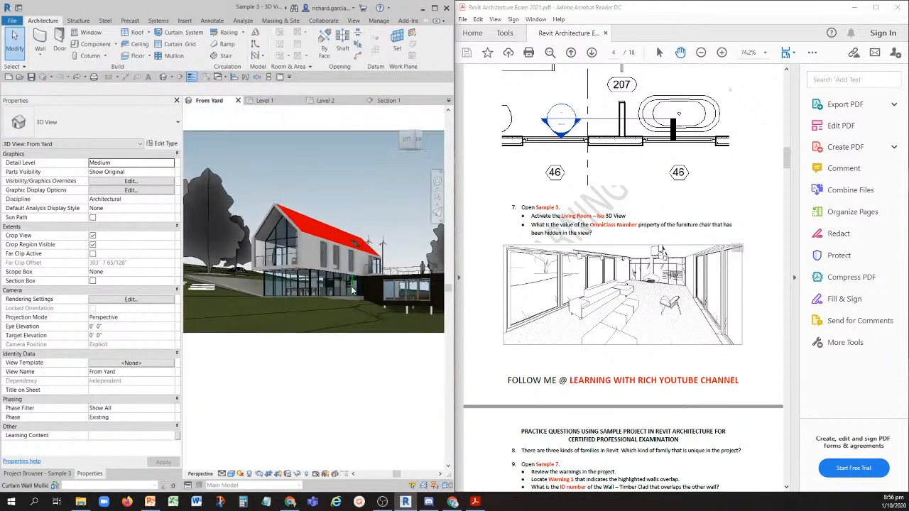
scroll(323, 260, "down", 2)
middle_click_drag(358, 272, 318, 279)
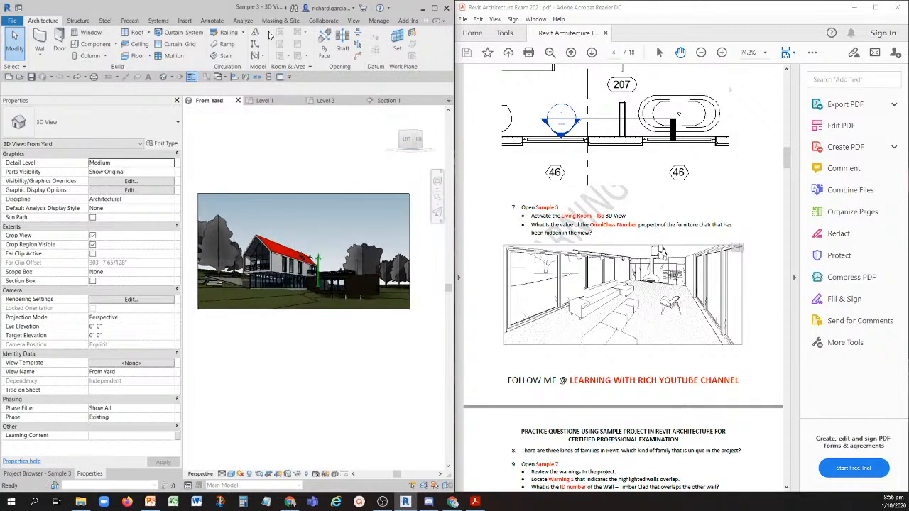
key("ctrl")
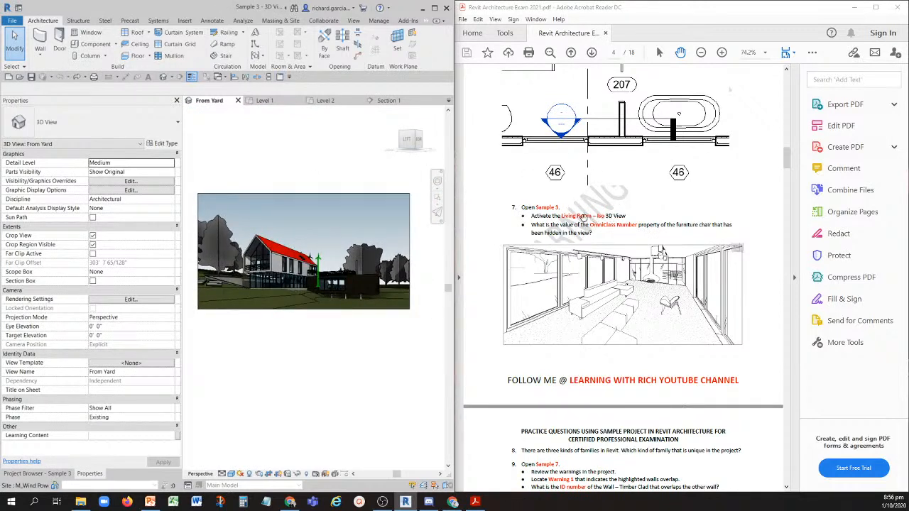
- Open the Living Room - ISO 3D view of Sample 3 and narrow the project browser to enlarge the drawing area
left_click(46, 472)
key("ctrl")
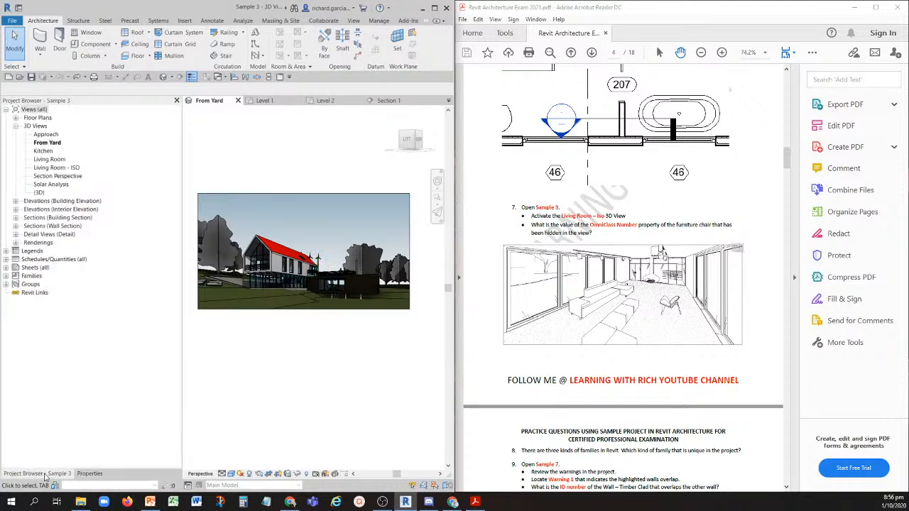
key("ctrl")
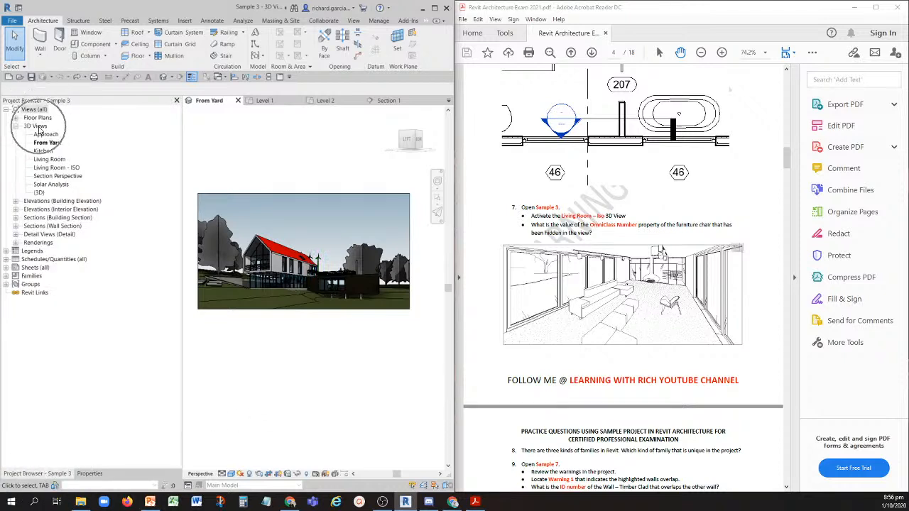
left_click(51, 172)
key("ctrl")
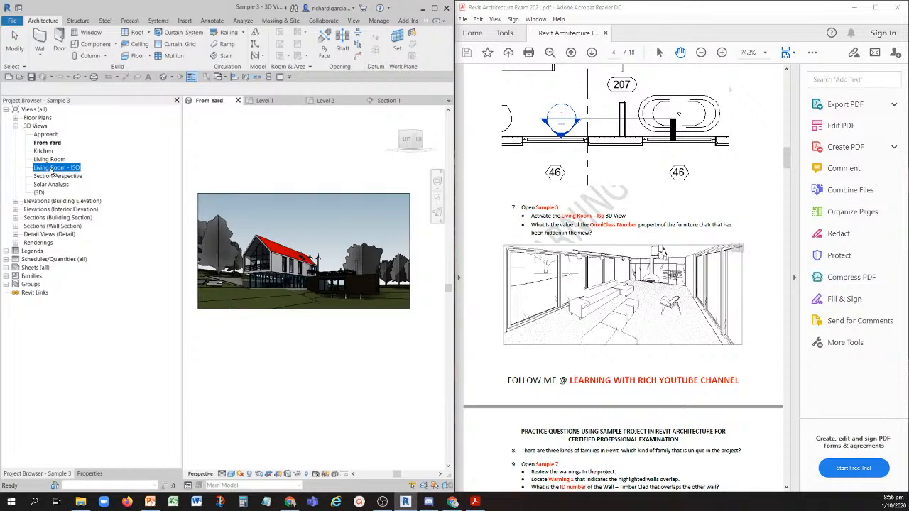
key("ctrl")
double_click(51, 167)
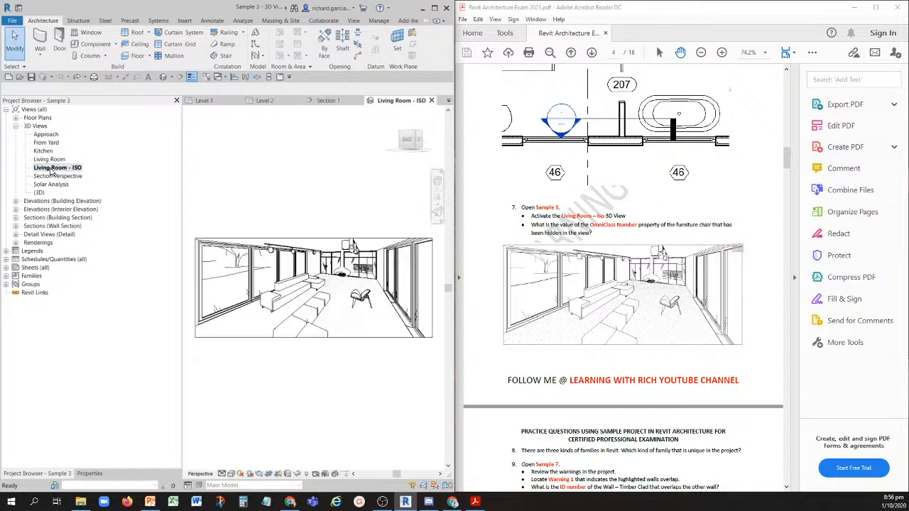
left_click_drag(182, 402, 105, 407)
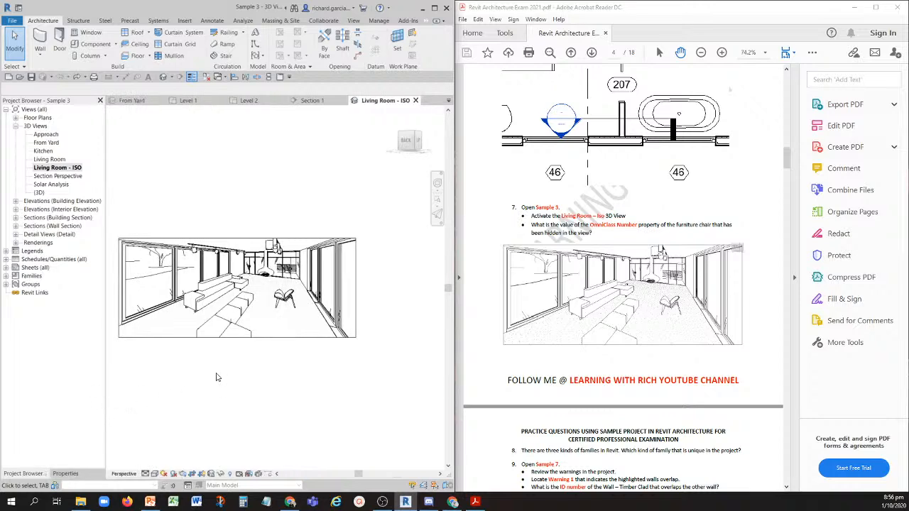
scroll(251, 371, "up", 3)
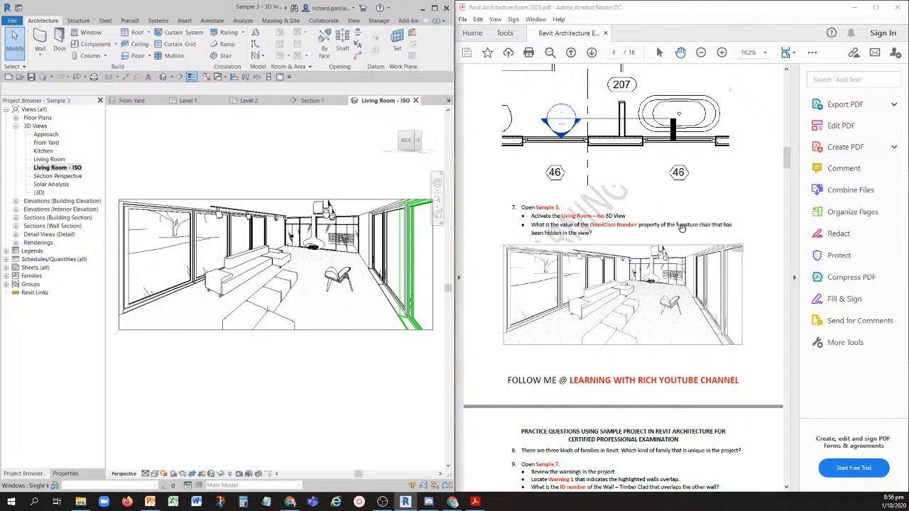
- Reveal the hidden elements in the Living Room - ISO view and select the hidden lounge chair
left_click(552, 240)
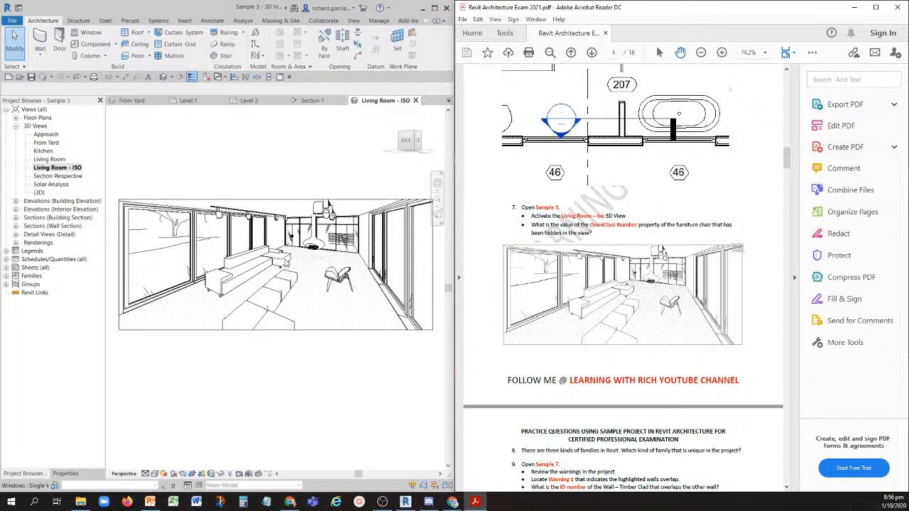
left_click(229, 477)
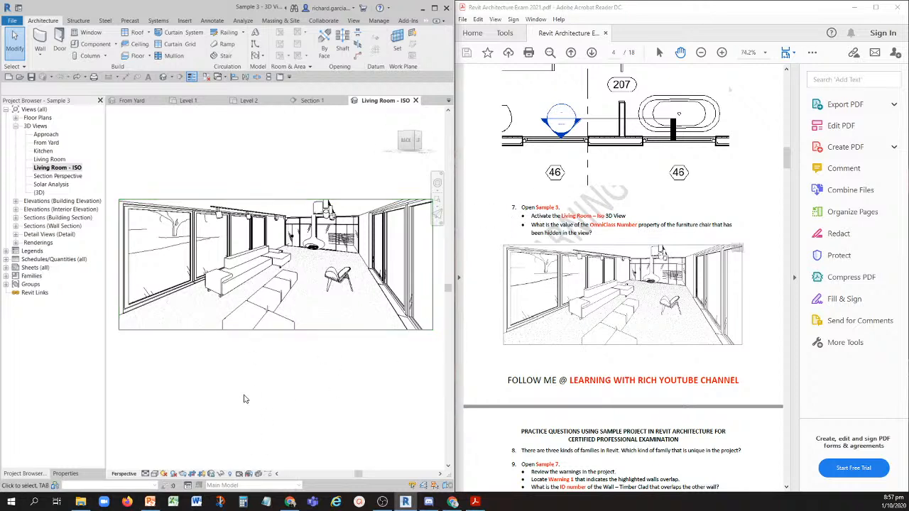
left_click(229, 475)
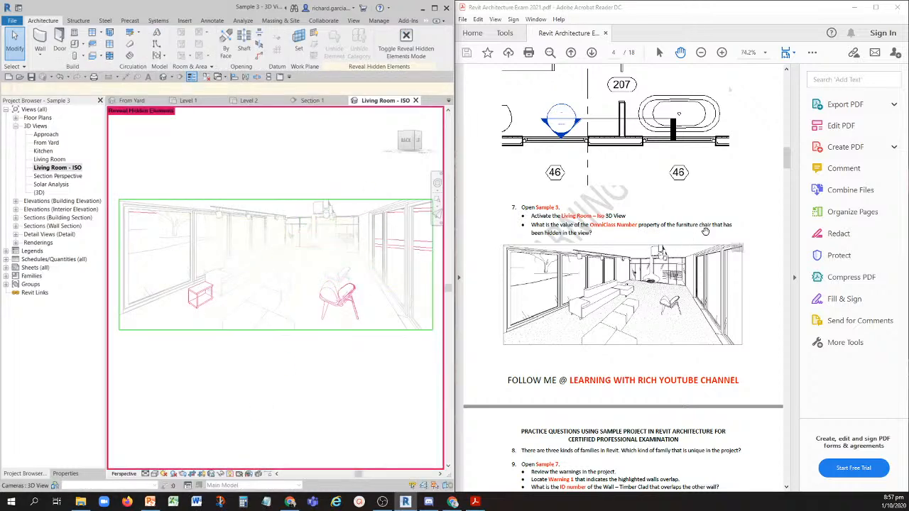
left_click(353, 302)
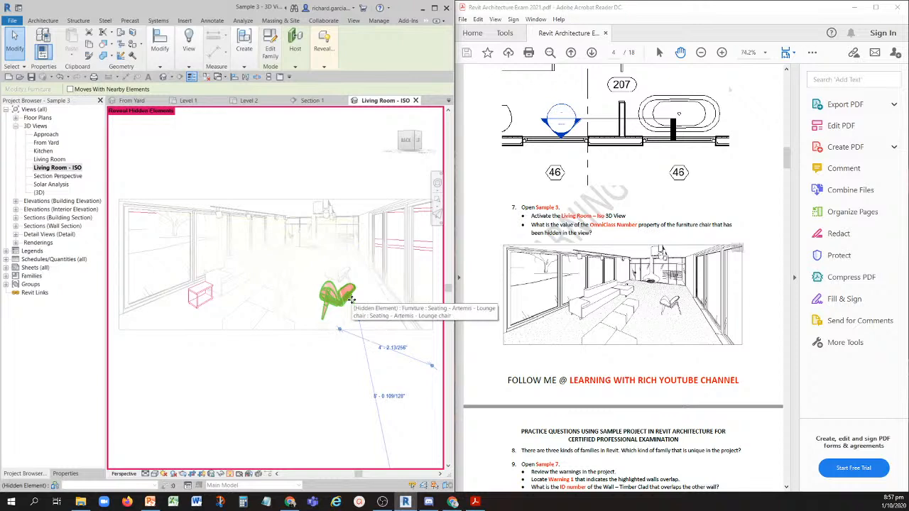
- Look up the OmniClass Number in the type properties of the hidden Seating - Artemis - Lounge chair
left_click(620, 229)
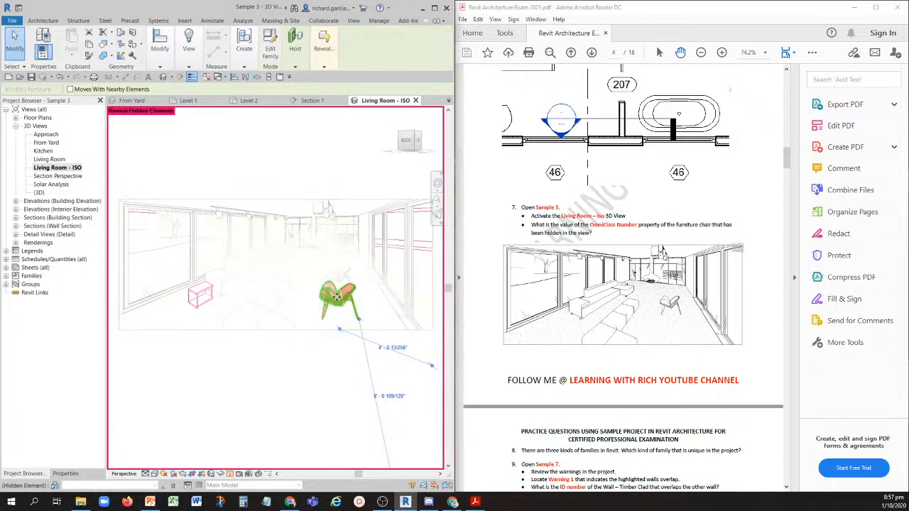
left_click(66, 473)
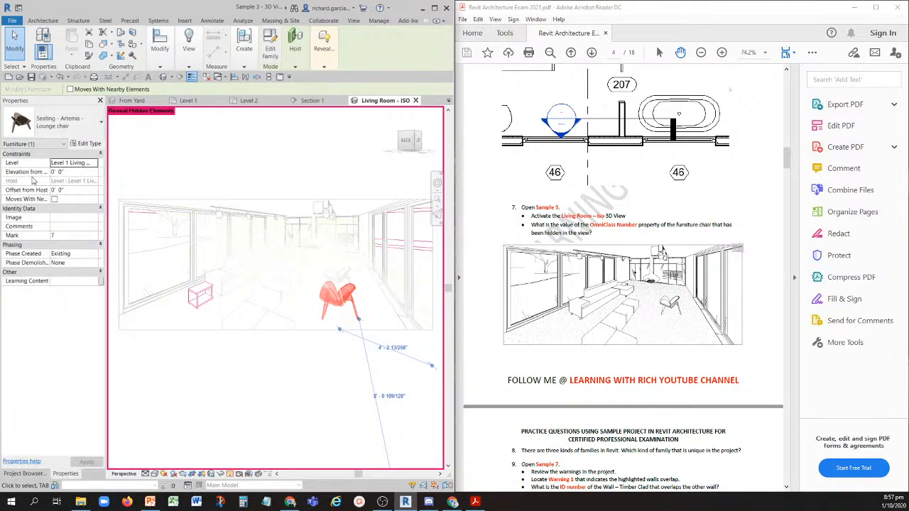
left_click(88, 143)
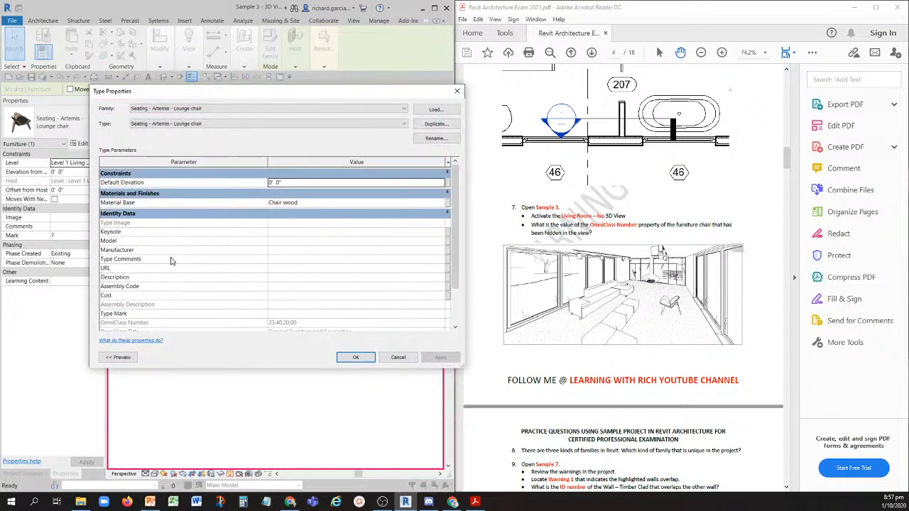
scroll(171, 261, "down", 1)
left_click(141, 299)
left_click(303, 298)
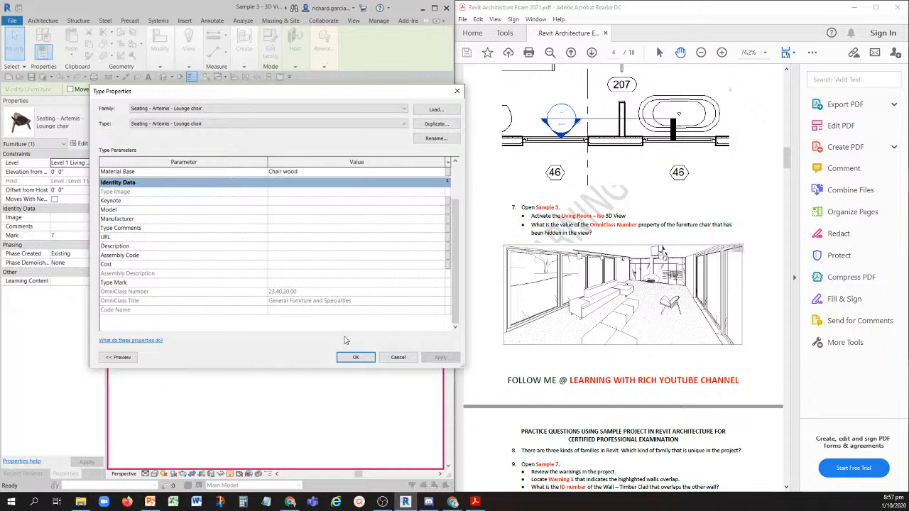
left_click(355, 357)
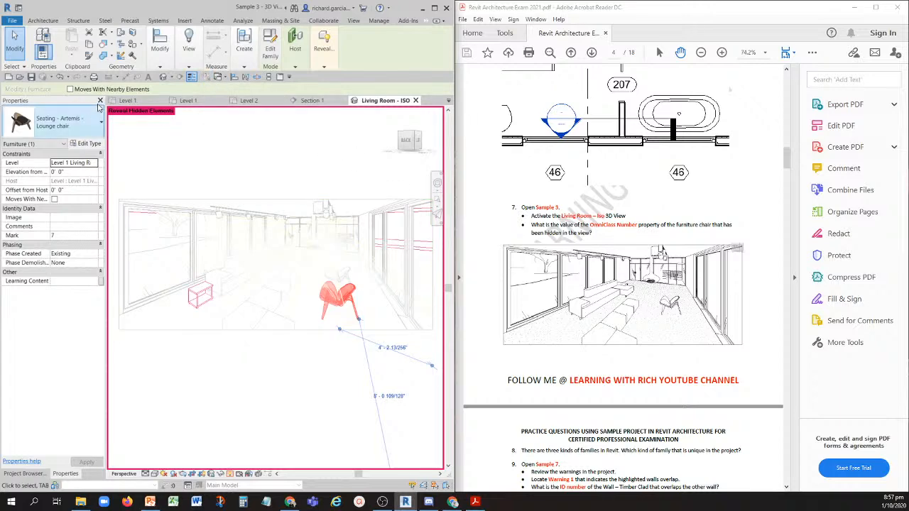
- Deselect the chair, undo the display of hidden elements, and go to question 8 in the exam PDF
key("Escape")
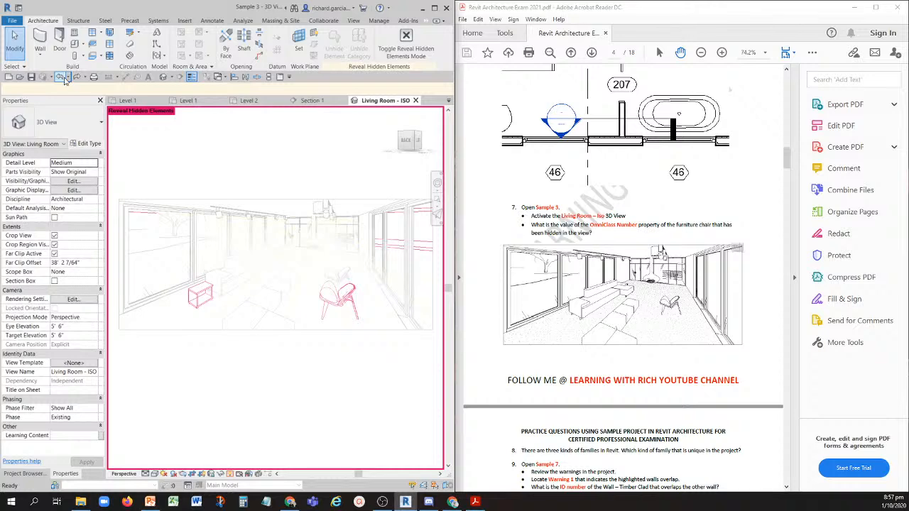
left_click(62, 77)
scroll(575, 319, "down", 5)
scroll(575, 319, "down", 2)
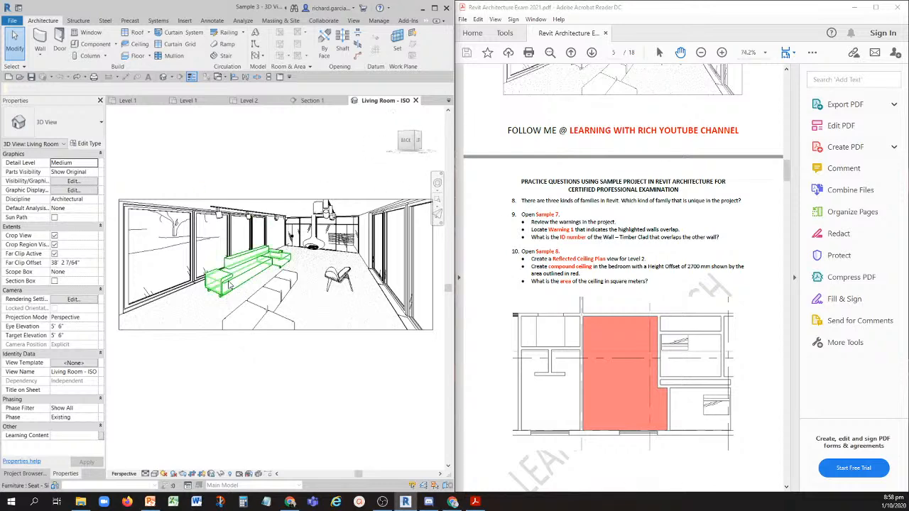
- Inspect the families of the living room's lounge chair, seats and hanging fireplace by selecting them one after another
scroll(359, 303, "up", 5)
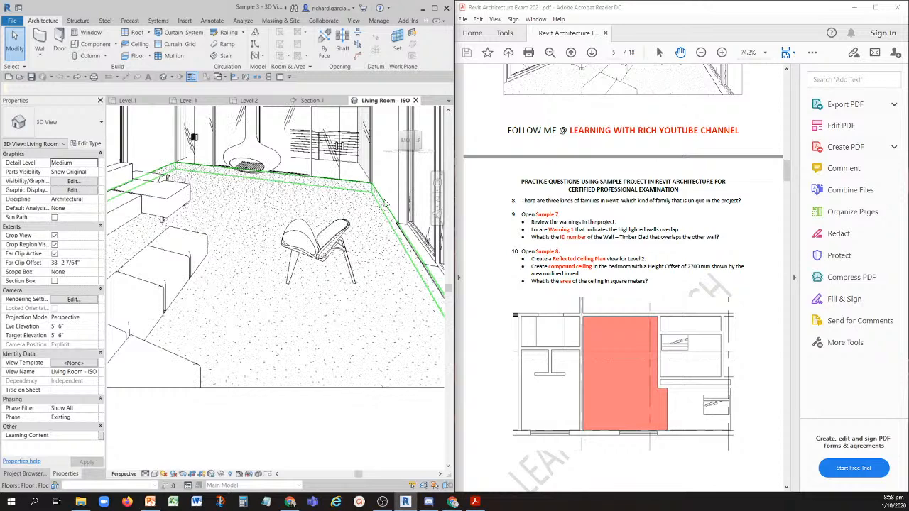
left_click(338, 248)
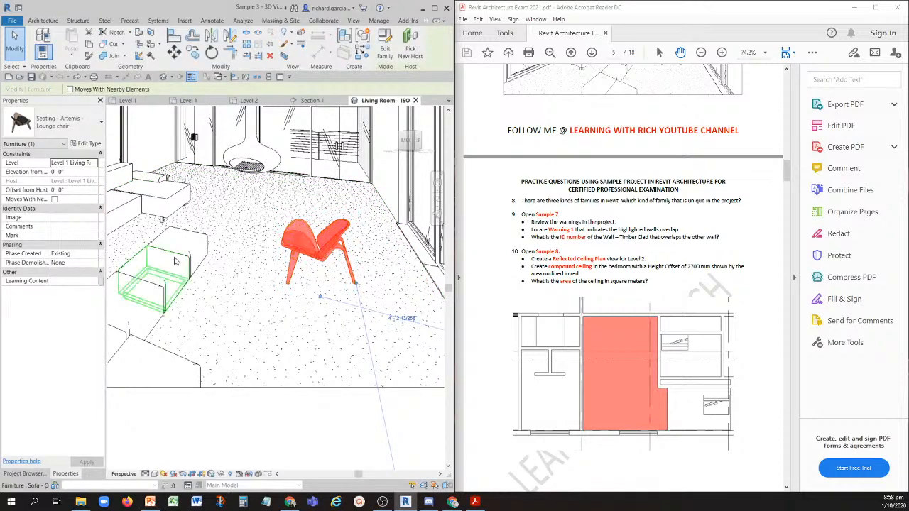
left_click(176, 261)
left_click(152, 190)
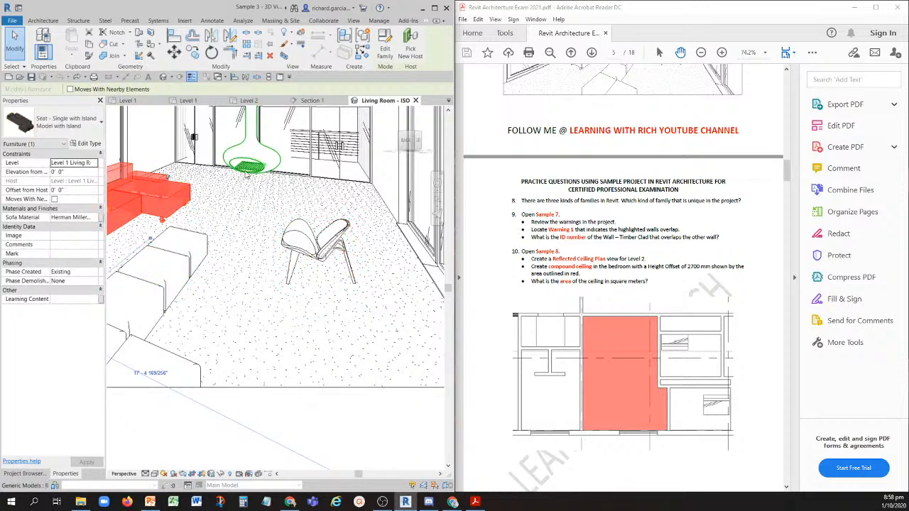
left_click(245, 167)
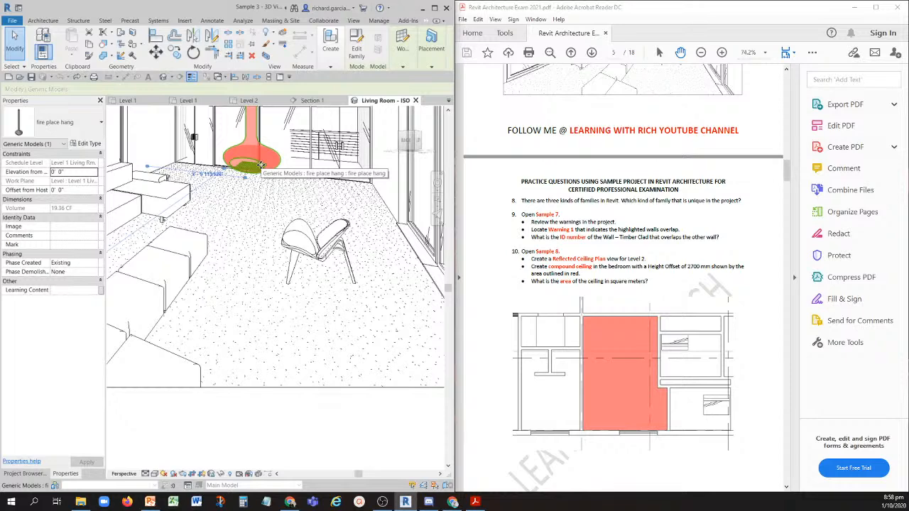
- Maximize the Revit window, select a living room window, and check the Door command's option for loading families
left_click(435, 8)
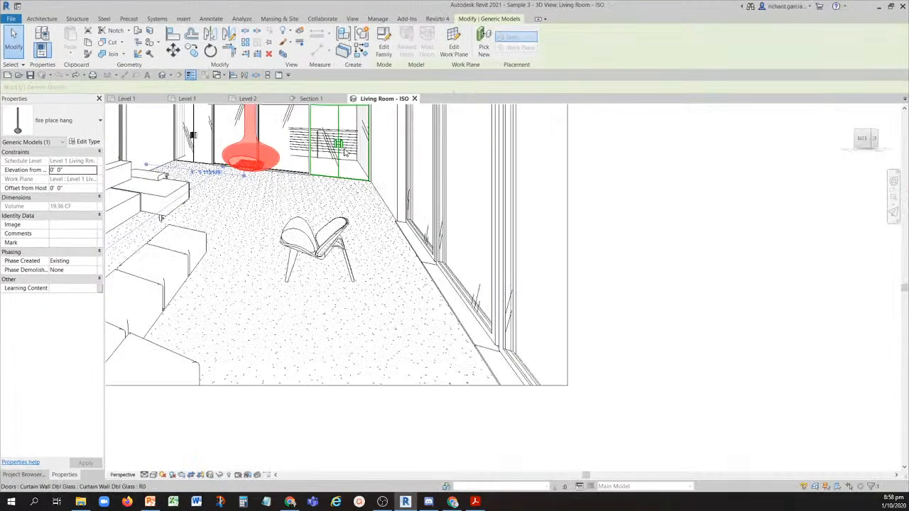
left_click(559, 153)
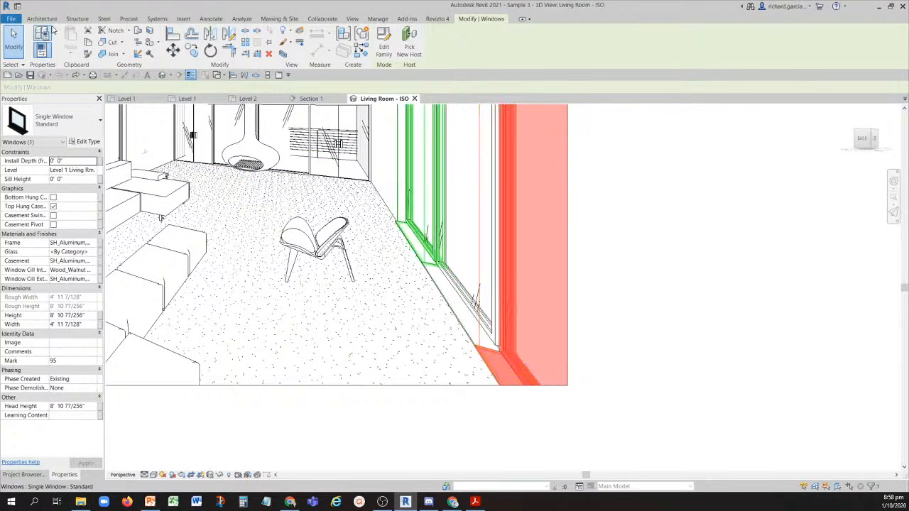
left_click(50, 20)
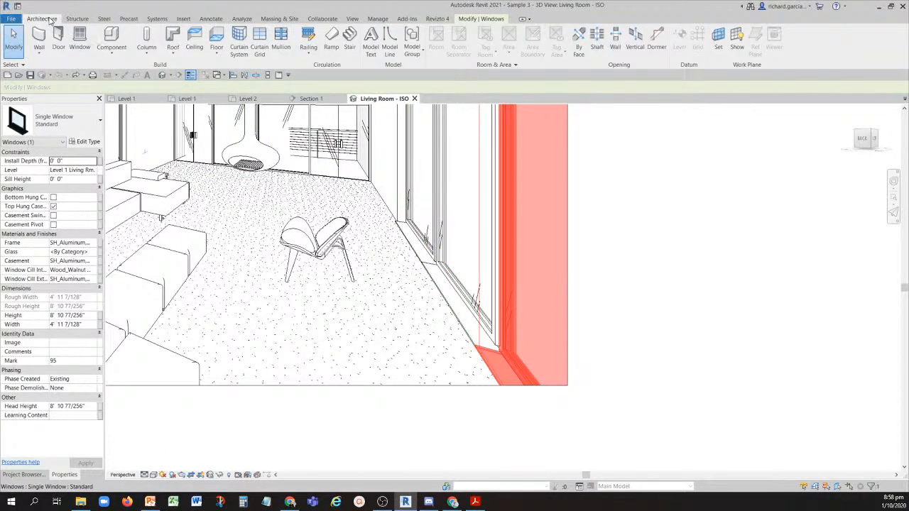
left_click(58, 36)
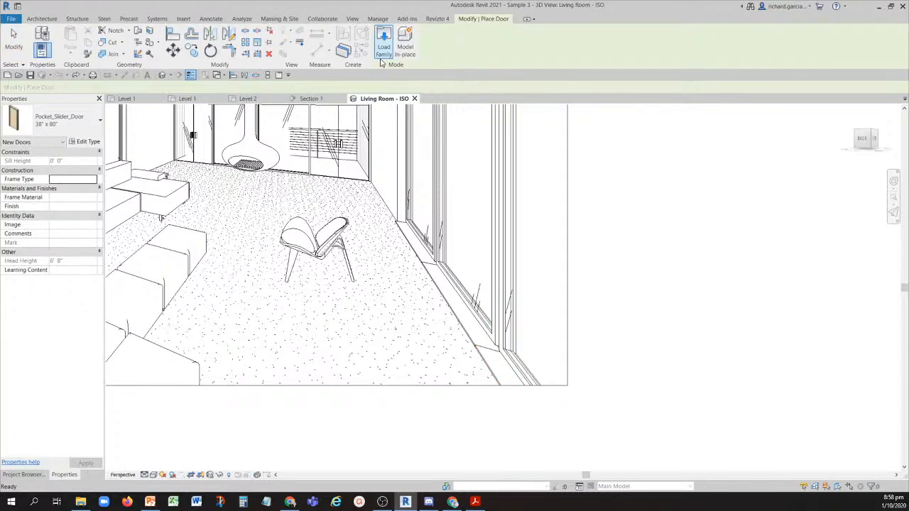
left_click(381, 55)
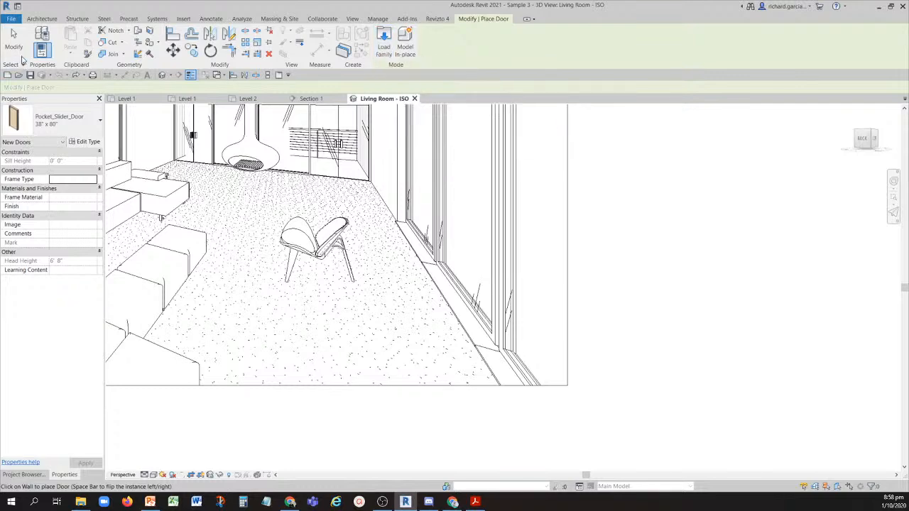
left_click(14, 39)
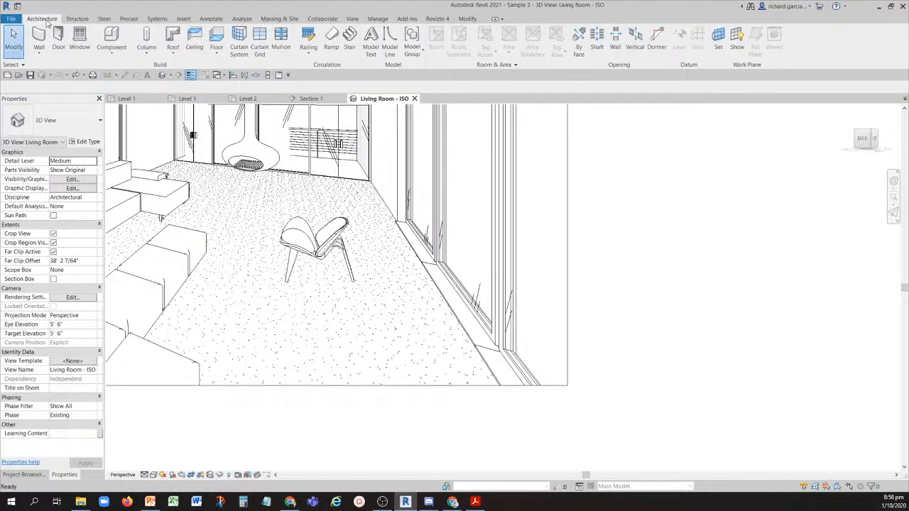
- Check the Window command's option for loading families, and leave the command without placing a window
left_click(80, 42)
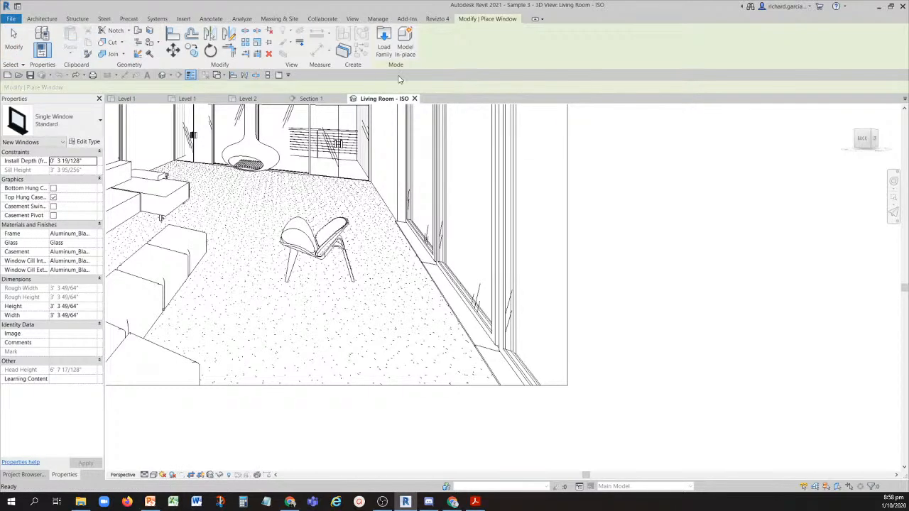
left_click(385, 51)
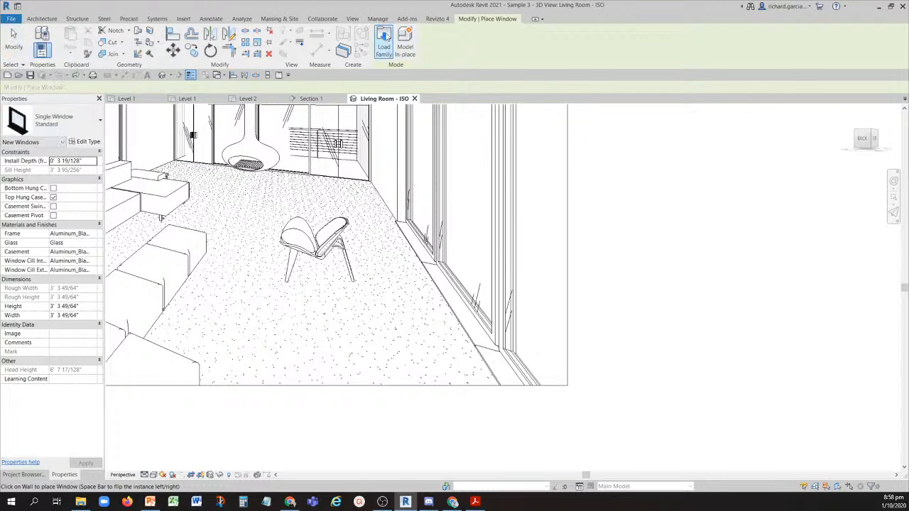
left_click(14, 42)
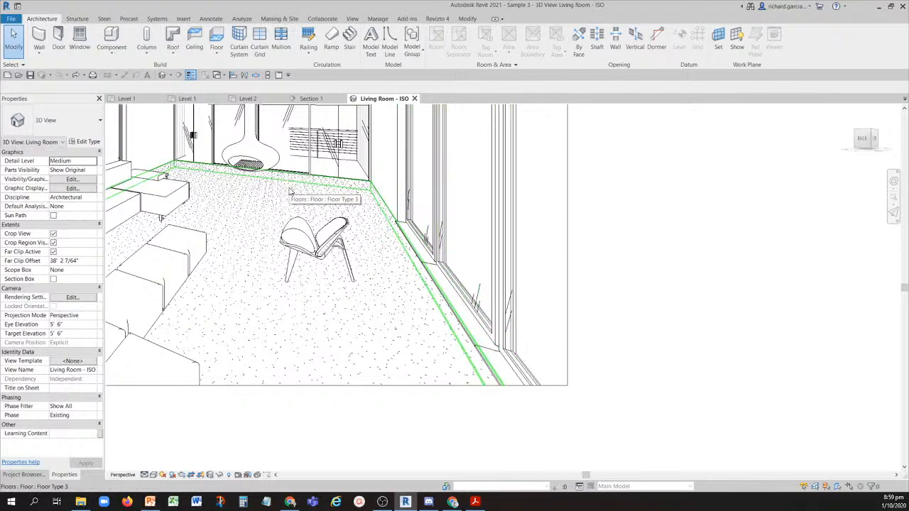
- Check the family of the Interior - Partition wall in its type properties, and leave the Wall command
left_click(40, 39)
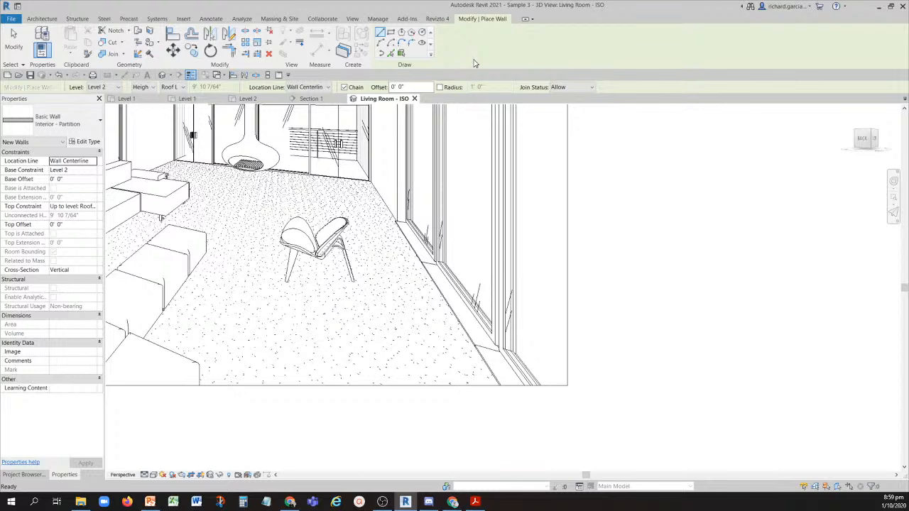
left_click(87, 142)
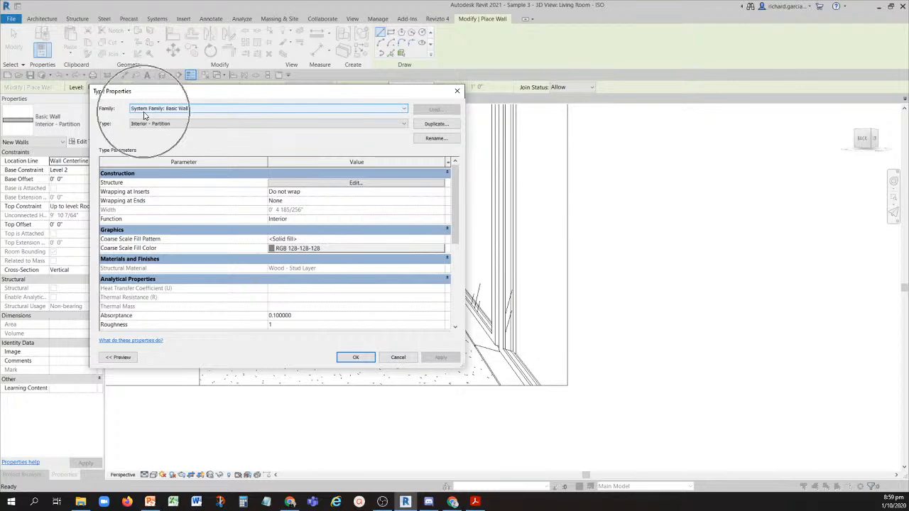
left_click(397, 357)
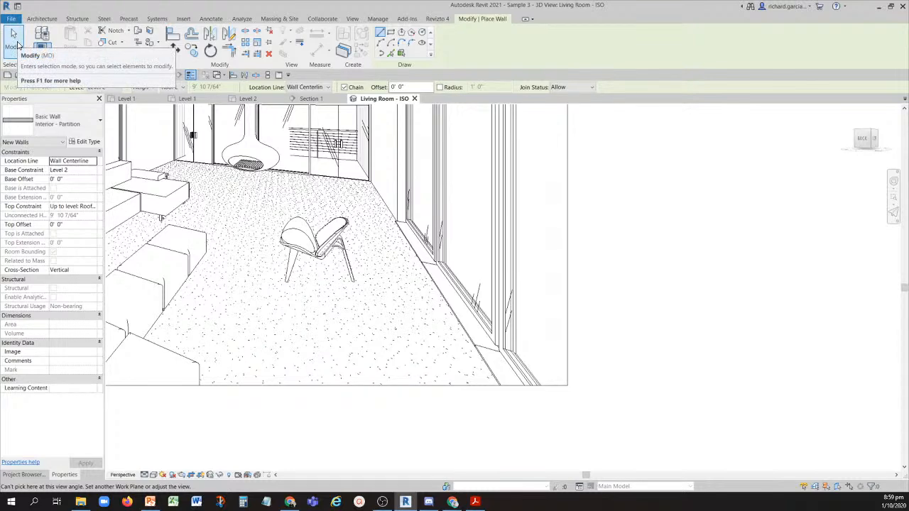
left_click(17, 45)
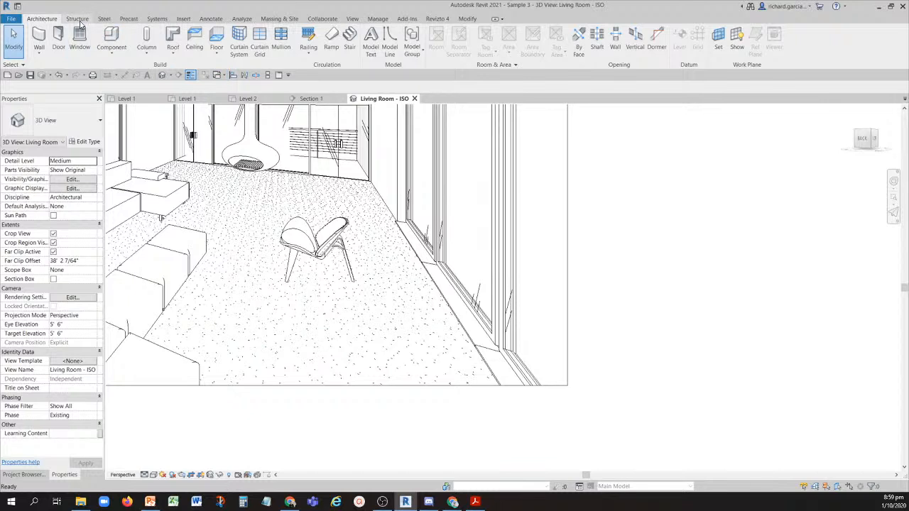
- Check the family of the Concrete 9" floor in its type properties, and cancel the floor boundary sketch
left_click(217, 37)
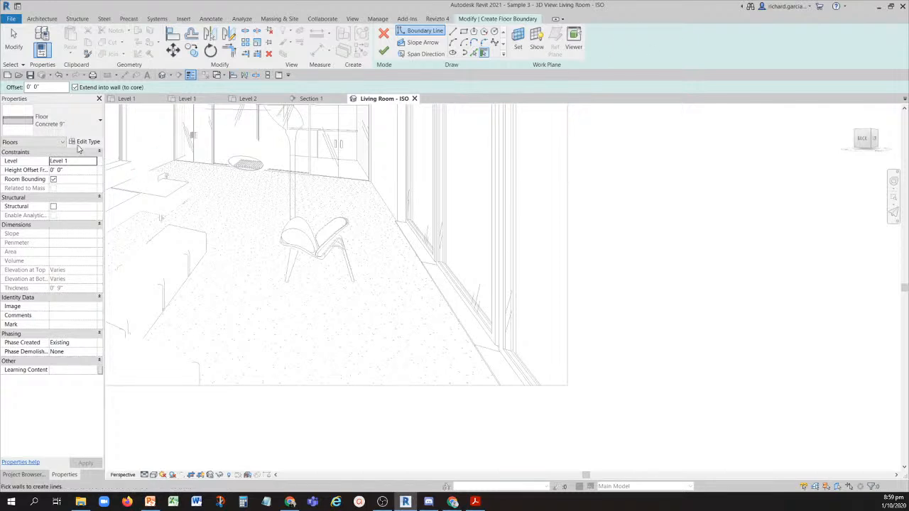
left_click(85, 142)
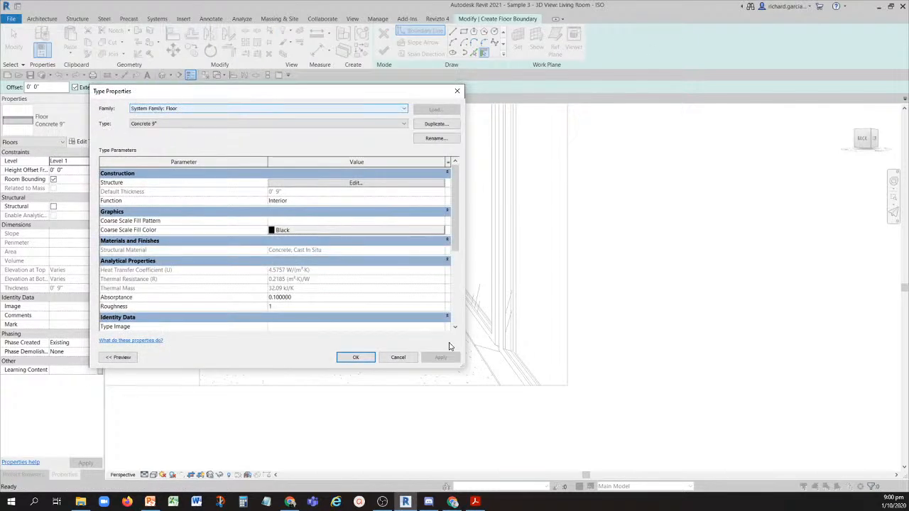
left_click(412, 359)
left_click(384, 34)
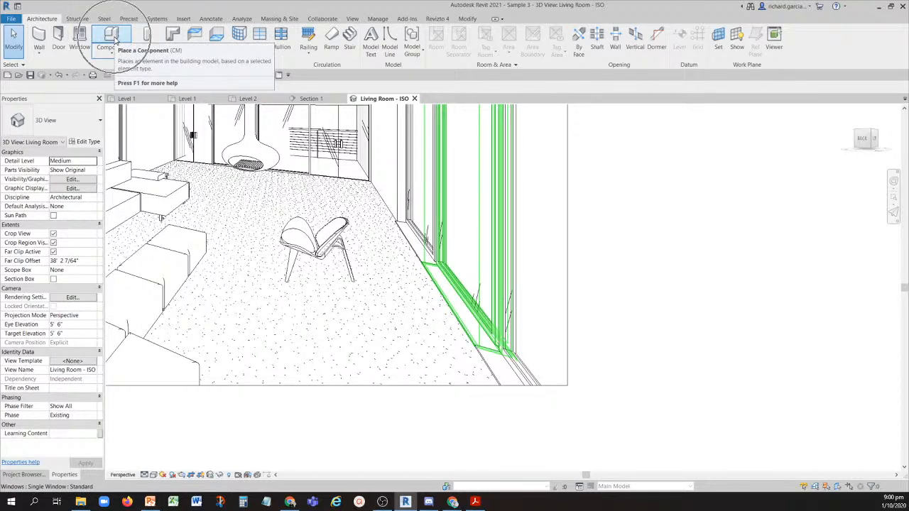
- Browse the component families loaded in the project, and leave the Place a Component command without placing anything
left_click(116, 39)
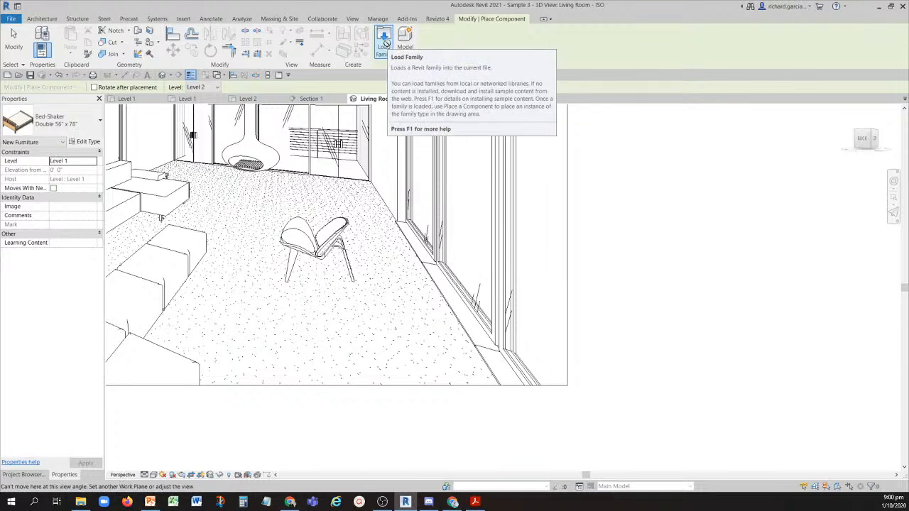
left_click(67, 122)
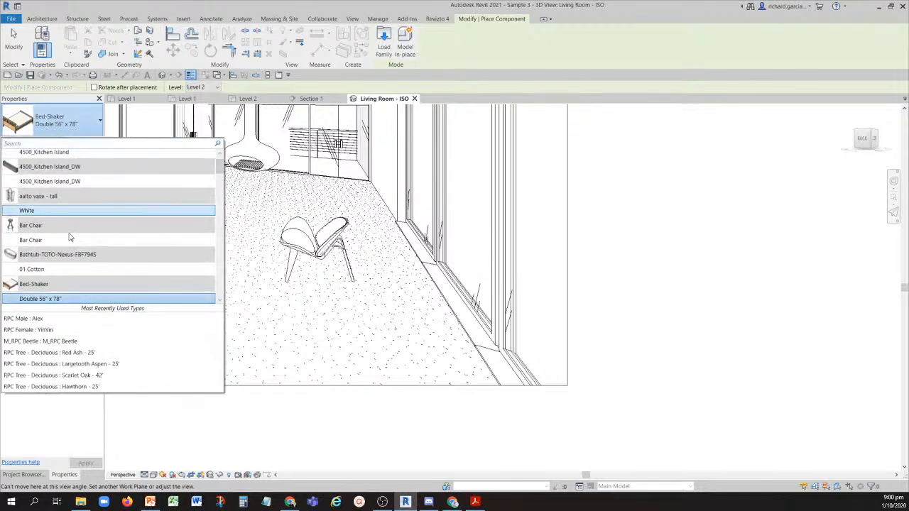
scroll(61, 213, "down", 3)
scroll(57, 213, "down", 5)
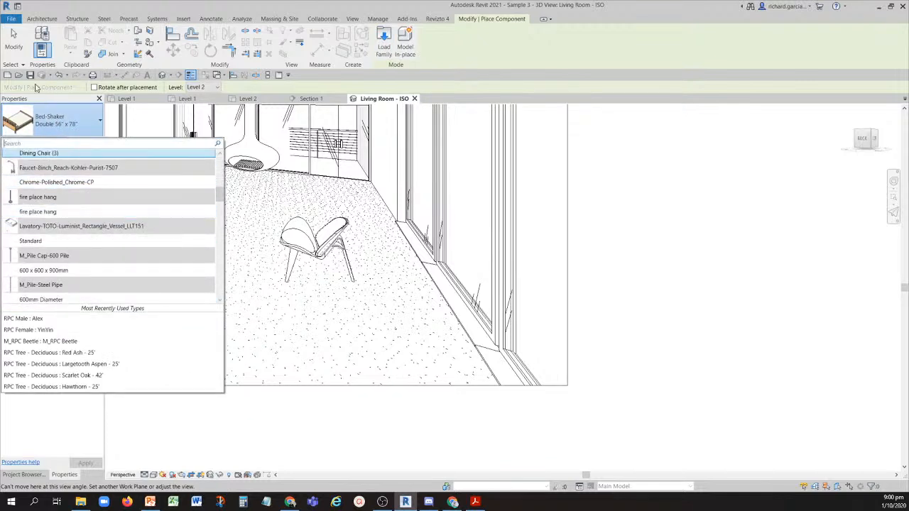
left_click(17, 46)
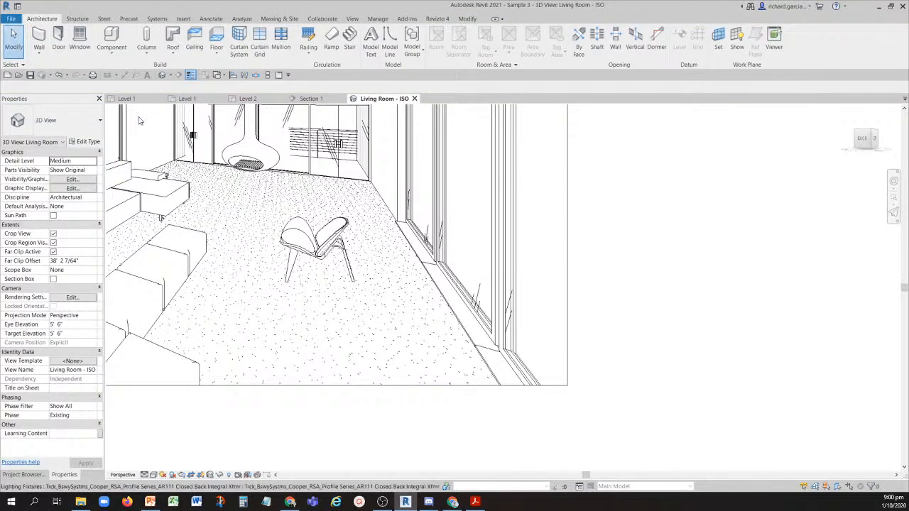
- Check the family of the Warm Roof - Timber type in its type properties, and cancel the roof footprint sketch
left_click(172, 39)
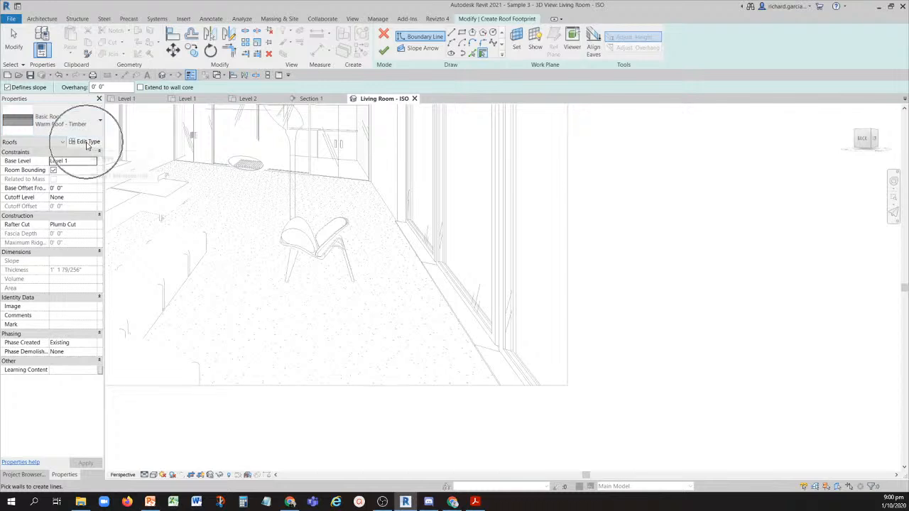
left_click(82, 141)
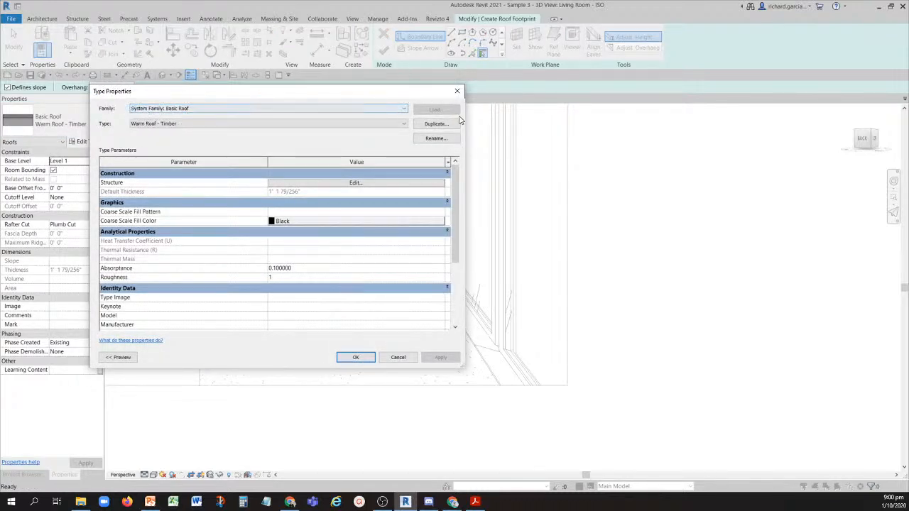
left_click(457, 91)
left_click(383, 34)
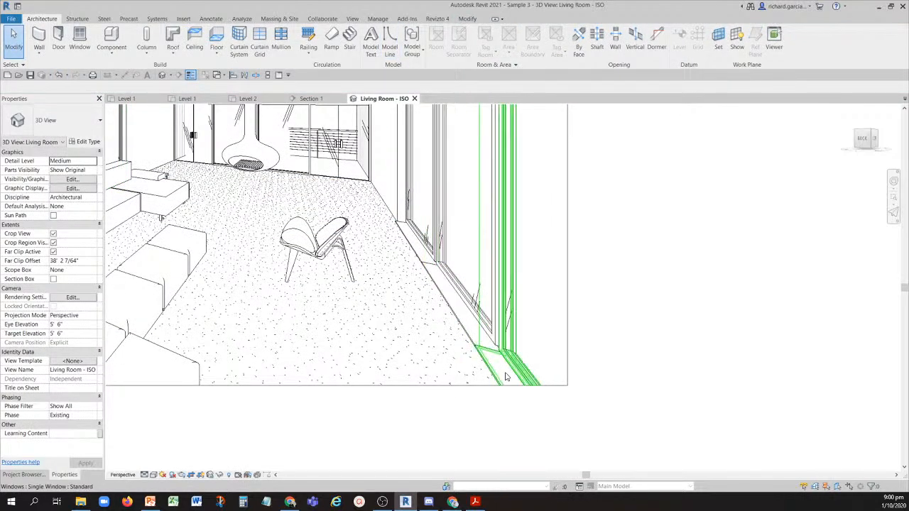
- Review question 8 in the exam PDF, return to Revit, and show the Component command's variants, including Model In-Place
left_click(475, 502)
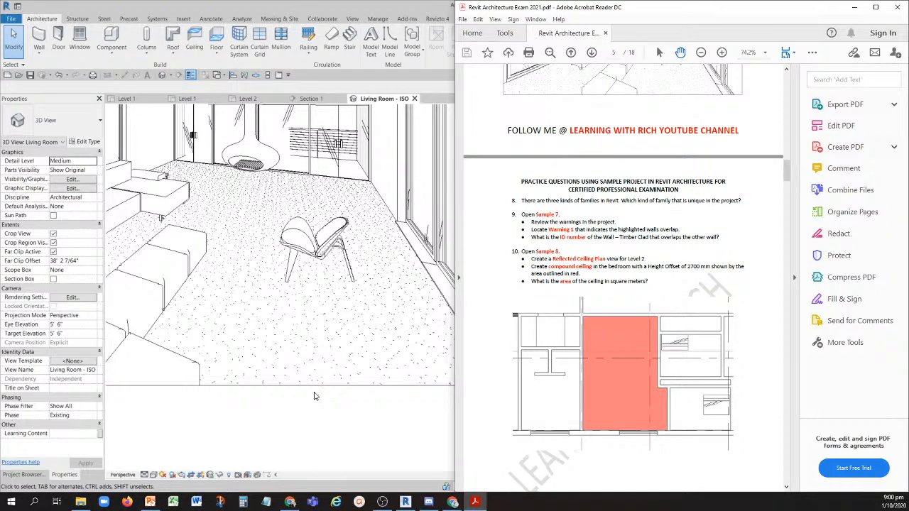
left_click(315, 399)
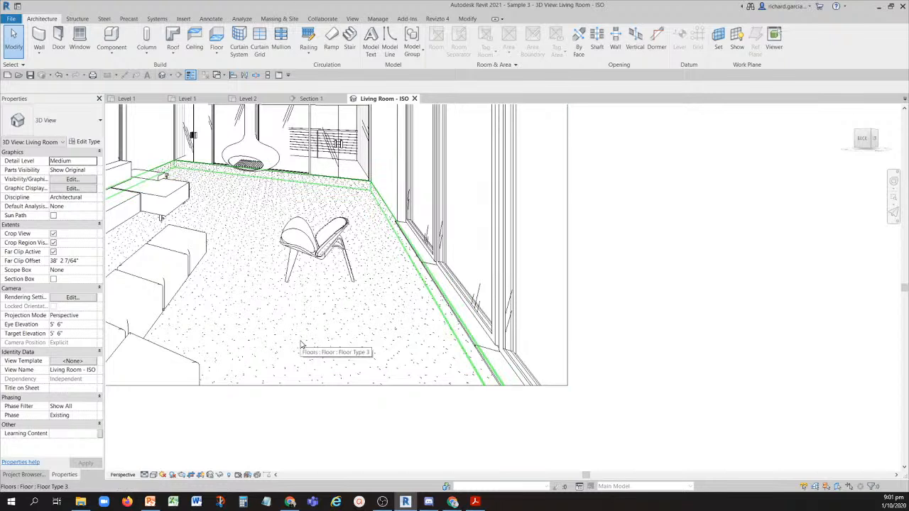
left_click(112, 58)
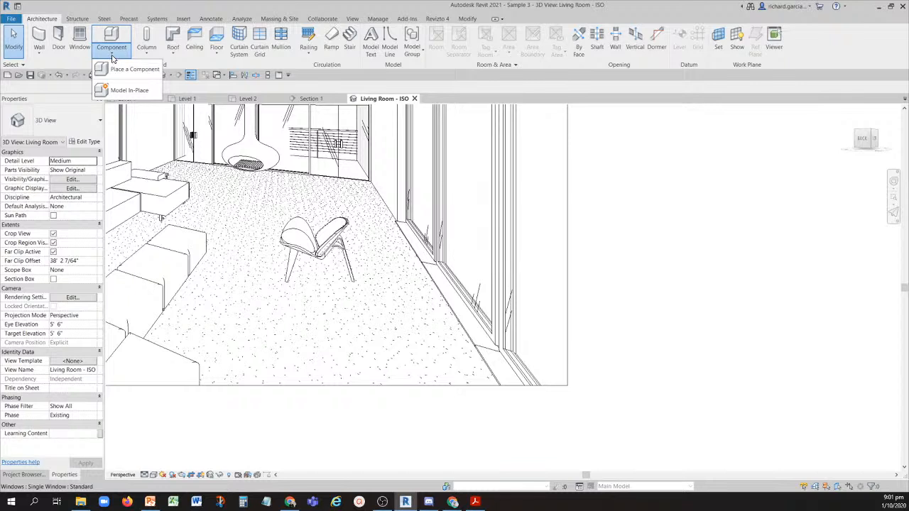
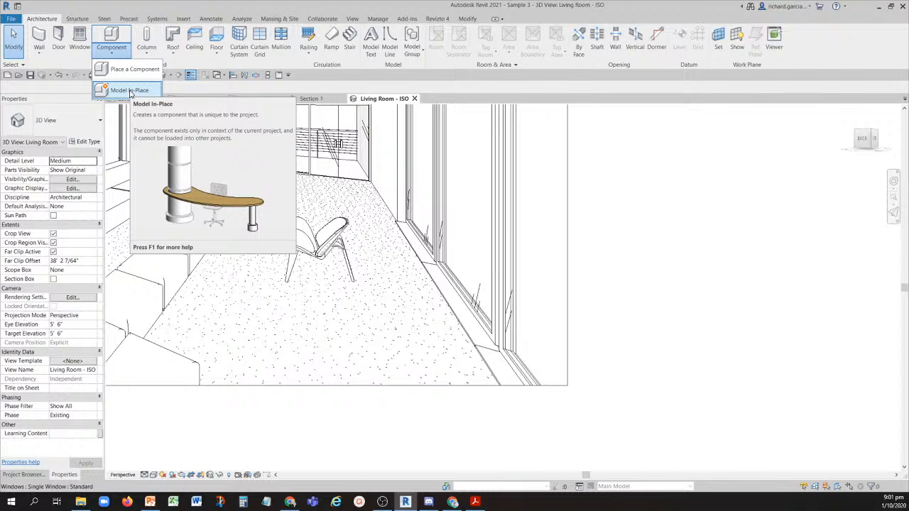
- Close the Component options, bring up the exam PDF at question 8, and arrange Revit beside it
left_click(14, 42)
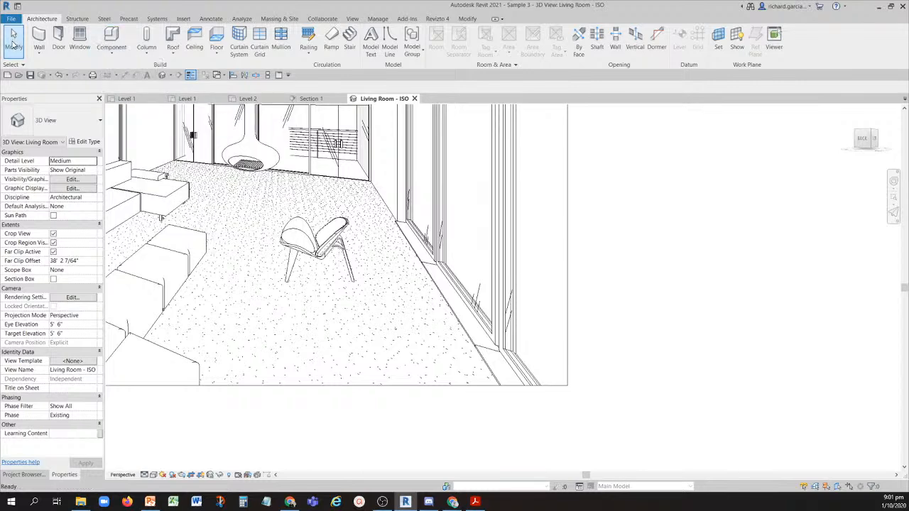
key("alt+Tab")
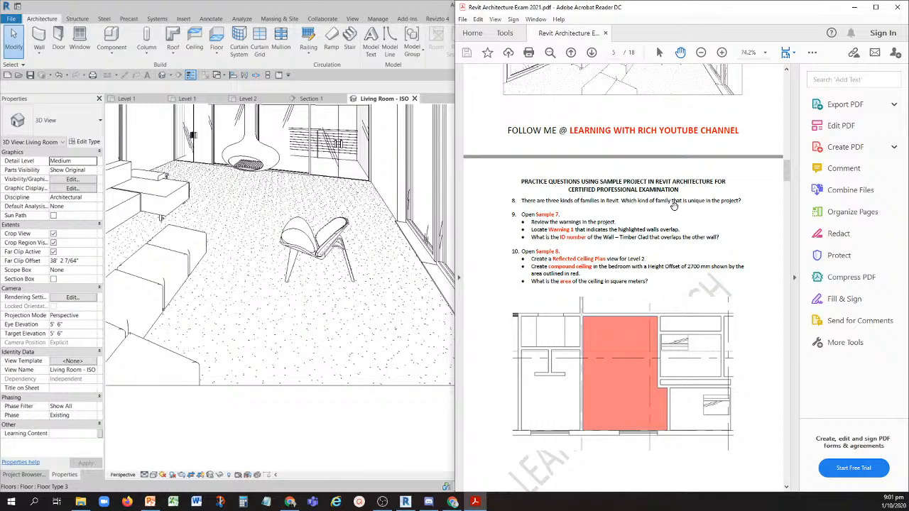
left_click(706, 203)
left_click(747, 200)
left_click_drag(383, 5, 1, 142)
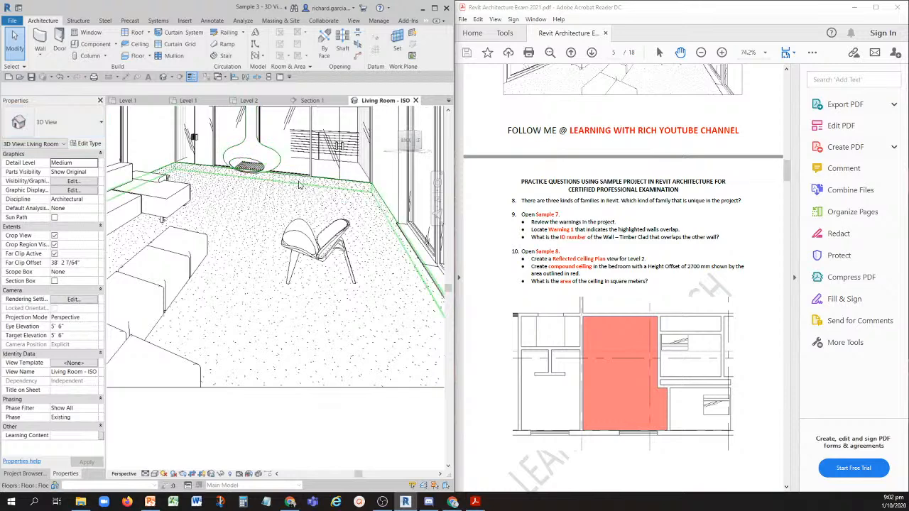
- Read question 9 in the exam PDF and open the Sample 7 project in Revit
left_click(517, 218)
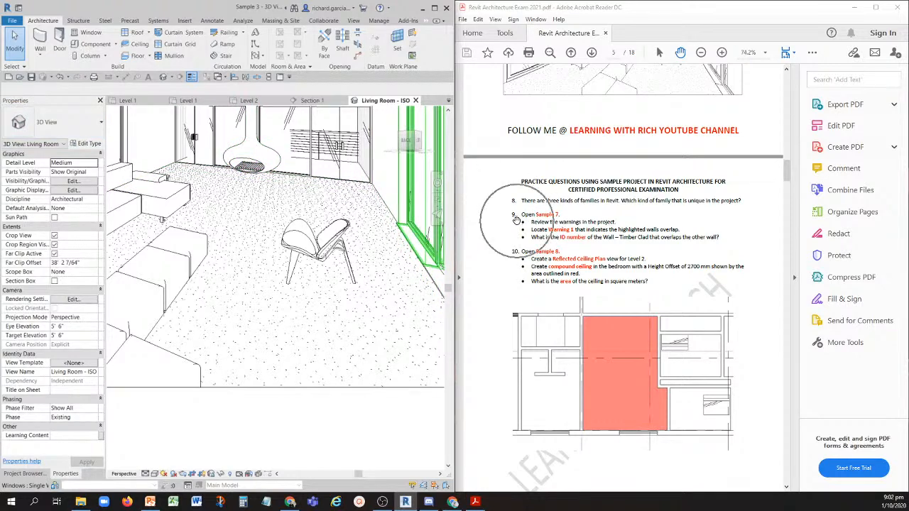
left_click(539, 221)
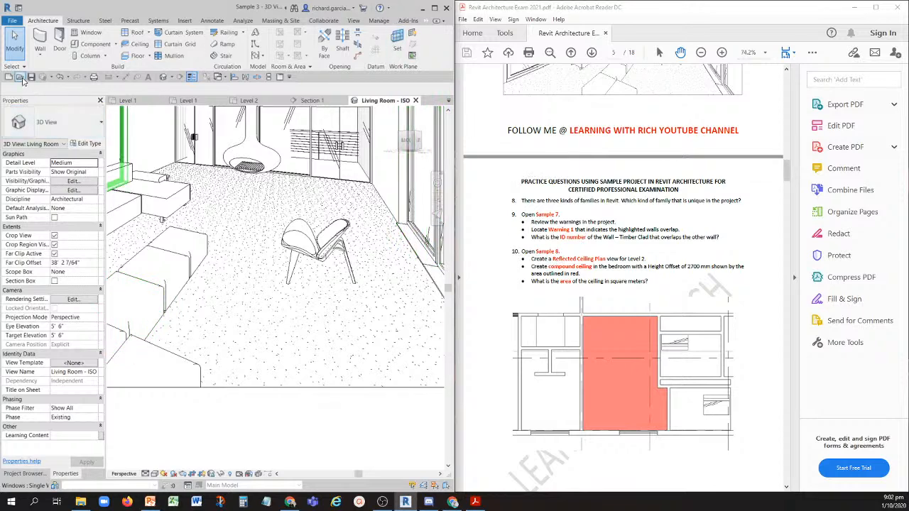
left_click(21, 78)
left_click_drag(908, 157, 908, 103)
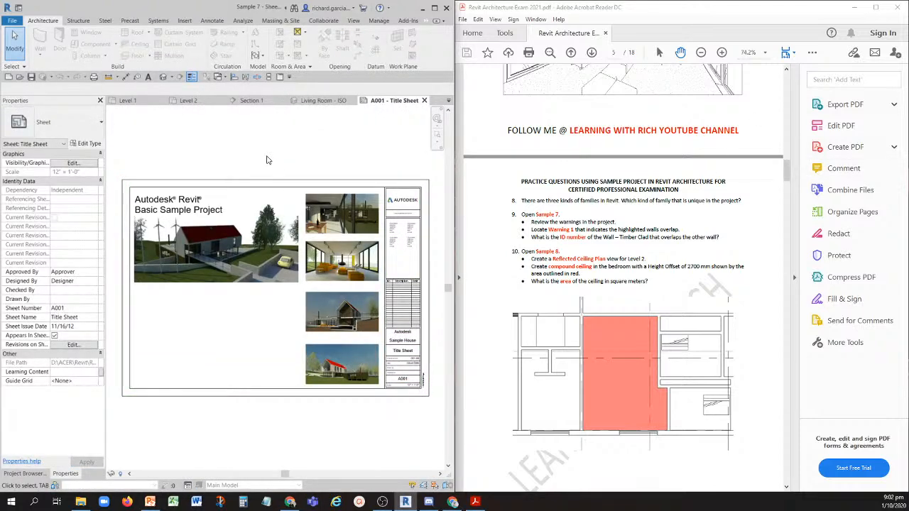
- Open the project's warnings list with Review Warnings and place it over the title sheet
left_click(551, 226)
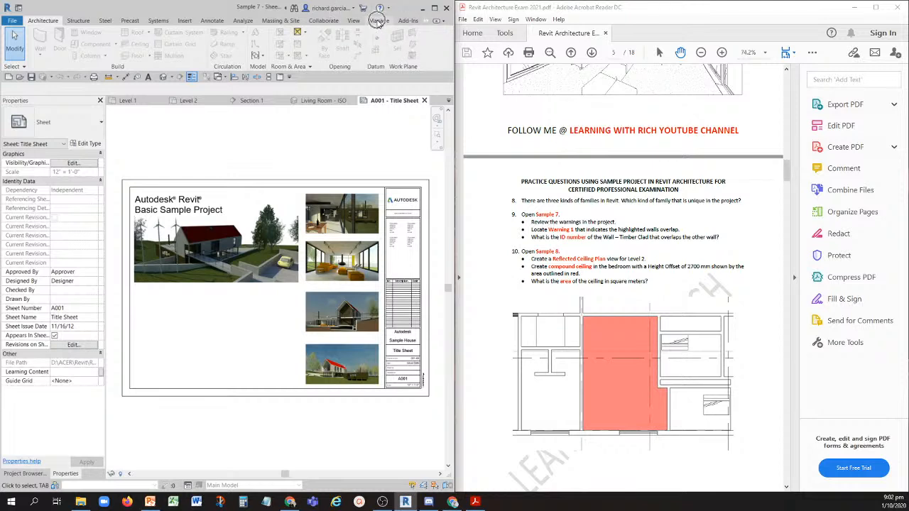
left_click(378, 22)
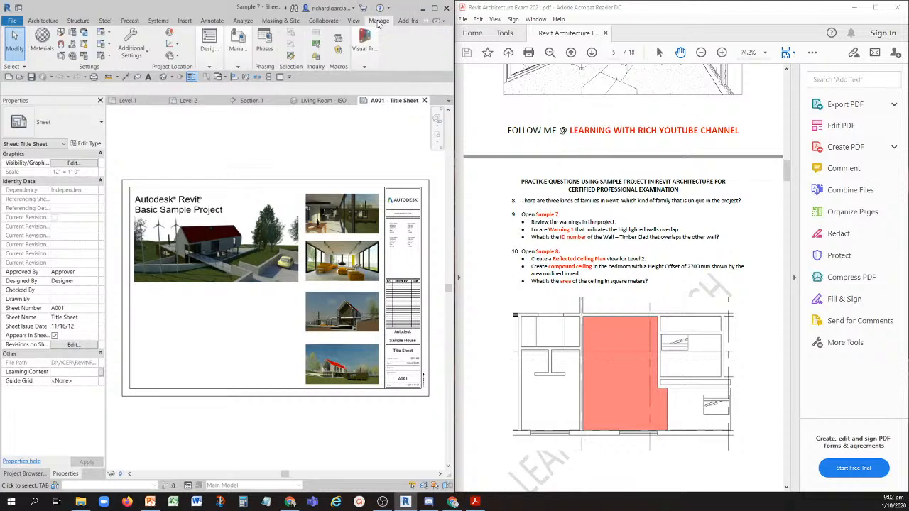
left_click(316, 69)
key("ctrl")
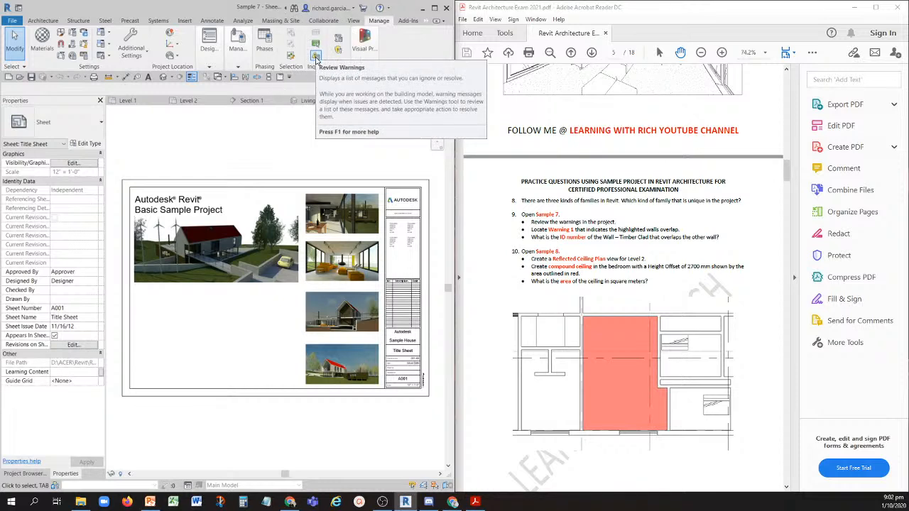
key("ctrl")
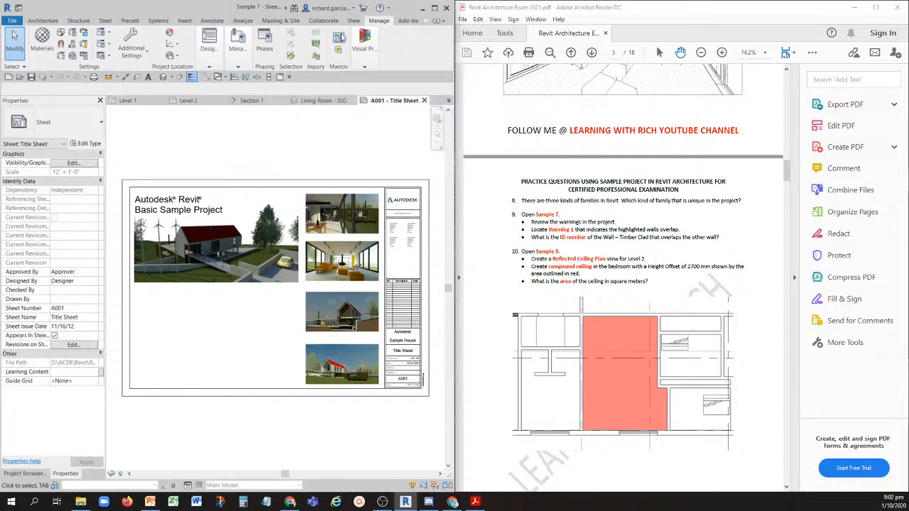
key("ctrl")
key("ctrl")
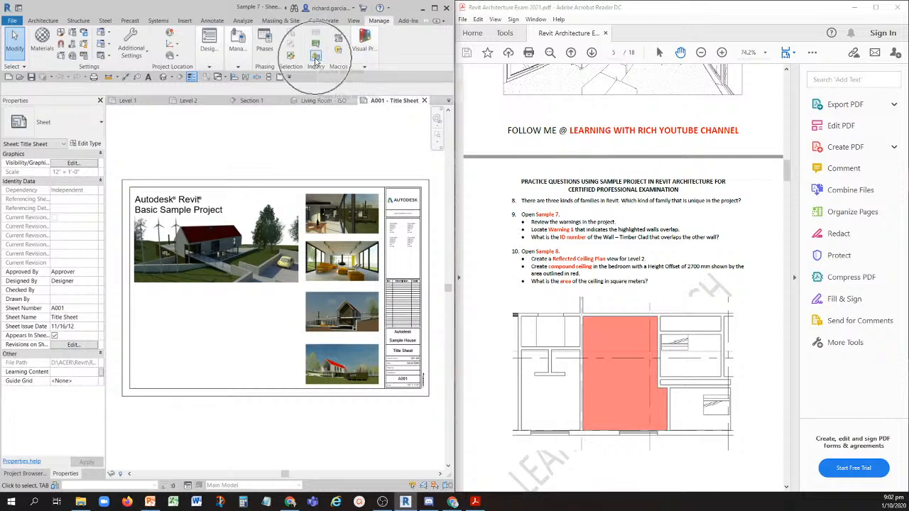
left_click(315, 57)
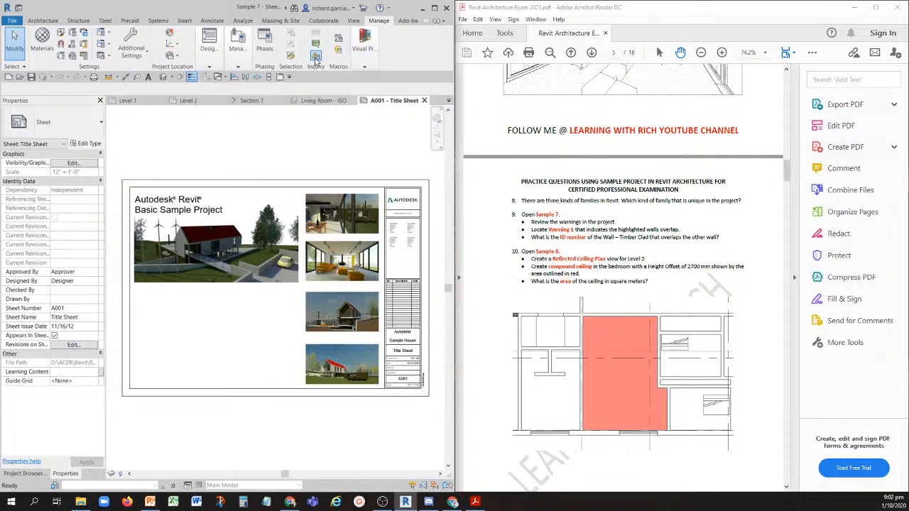
left_click_drag(329, 299, 258, 125)
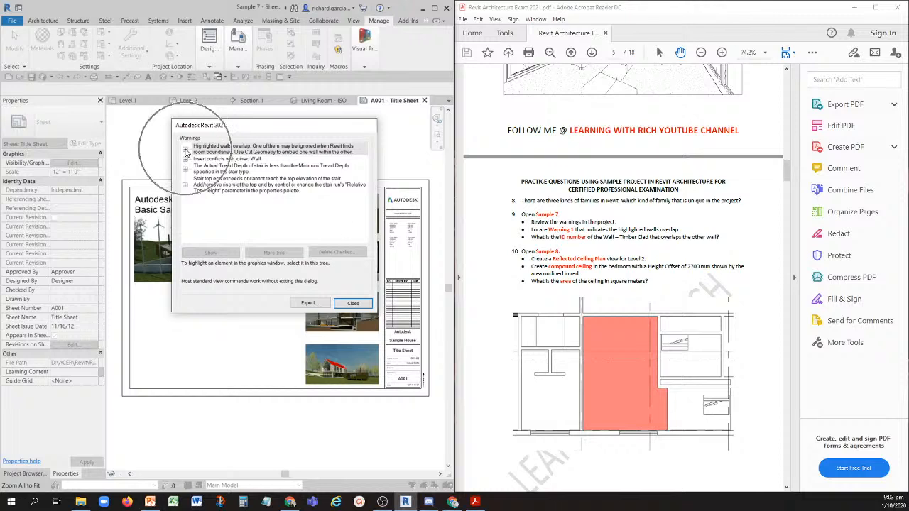
- Expand Warning 1 of the overlapping walls, check the ID of the Wall - Timber Clad element, and close the warnings list
left_click(185, 150)
left_click(185, 173)
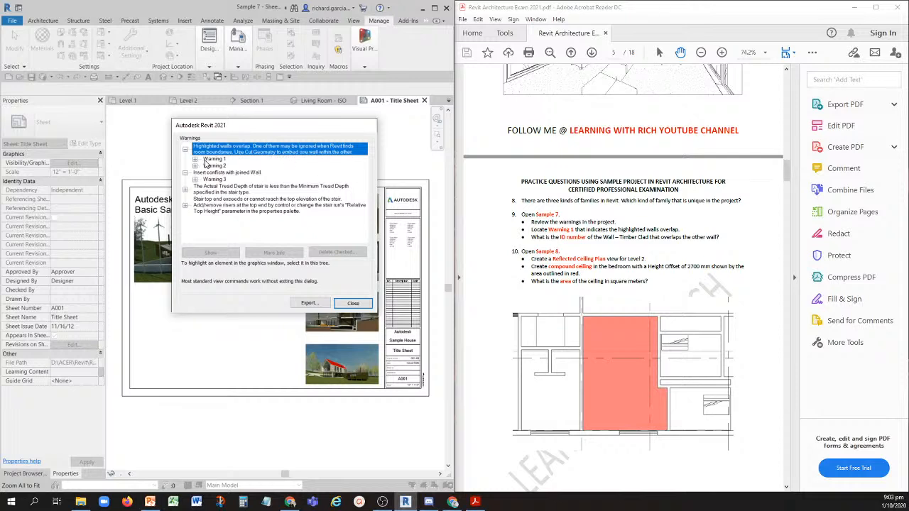
left_click(195, 160)
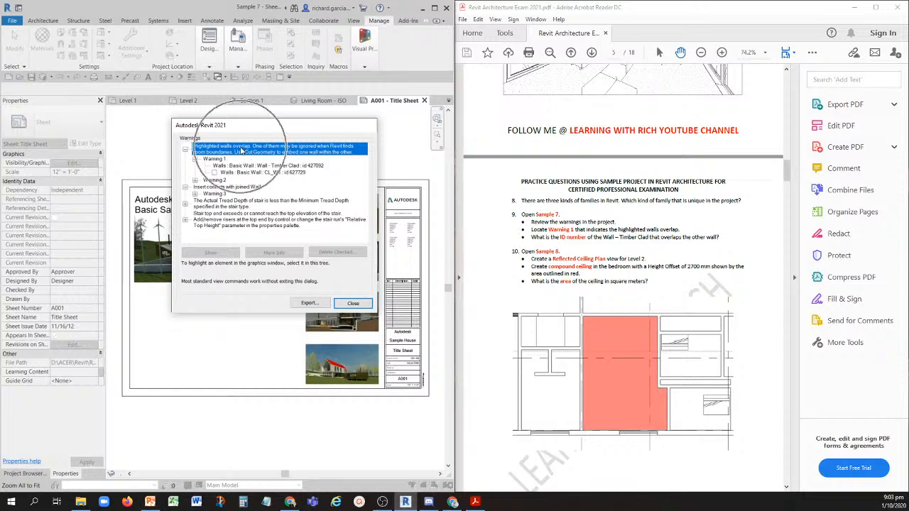
left_click(217, 159)
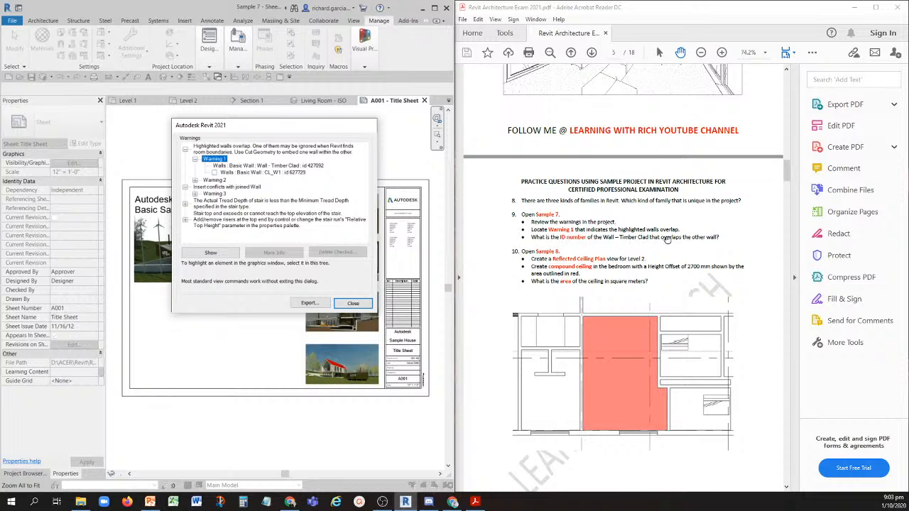
left_click(286, 166)
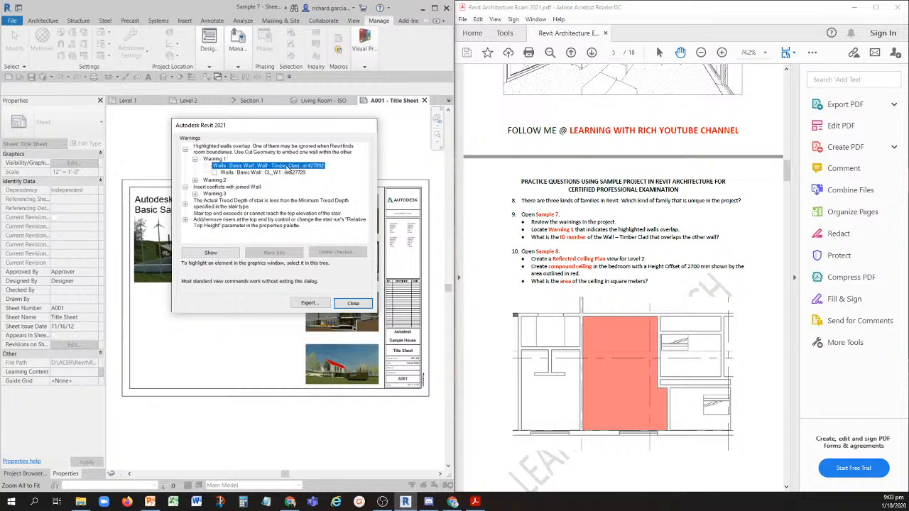
key("ctrl")
key("ctrl")
key("ctrl")
key("ctrl")
key("ctrl")
key("ctrl")
left_click(353, 303)
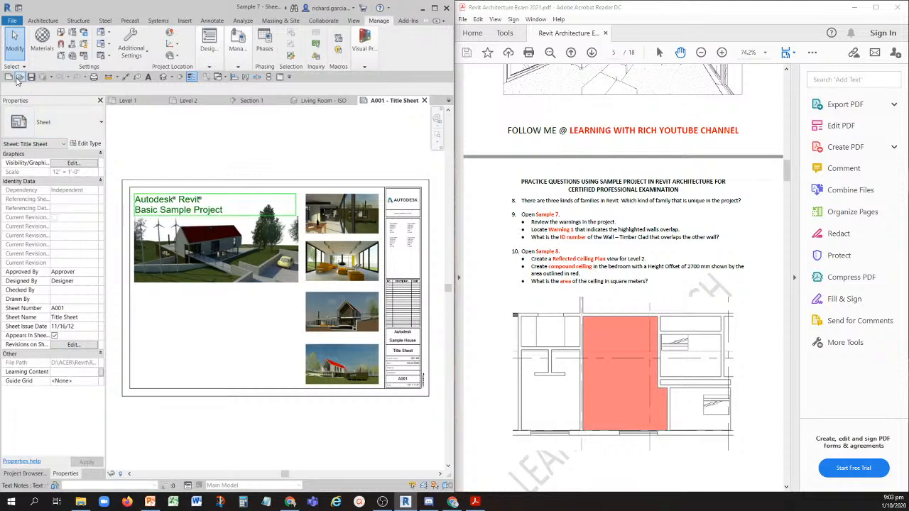
- Open the Sample 8 project for question 10 and show its views in the Project Browser
left_click(31, 77)
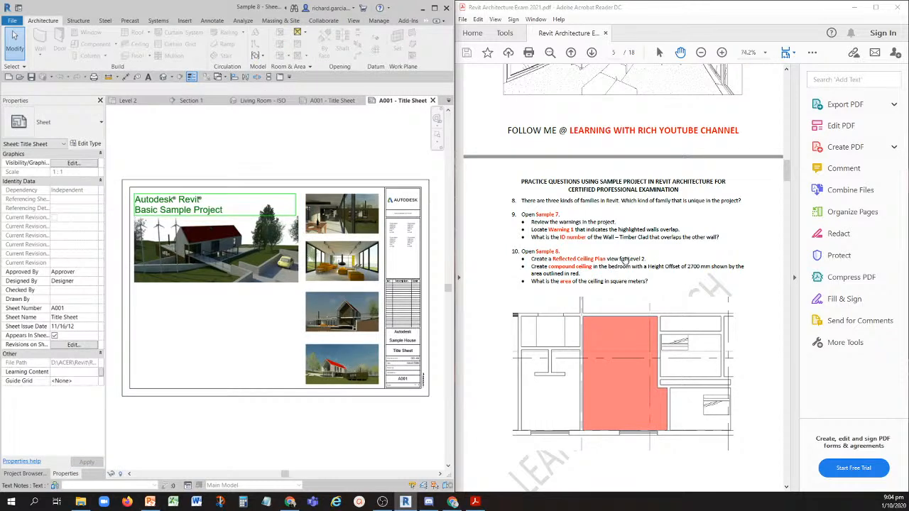
key("ctrl")
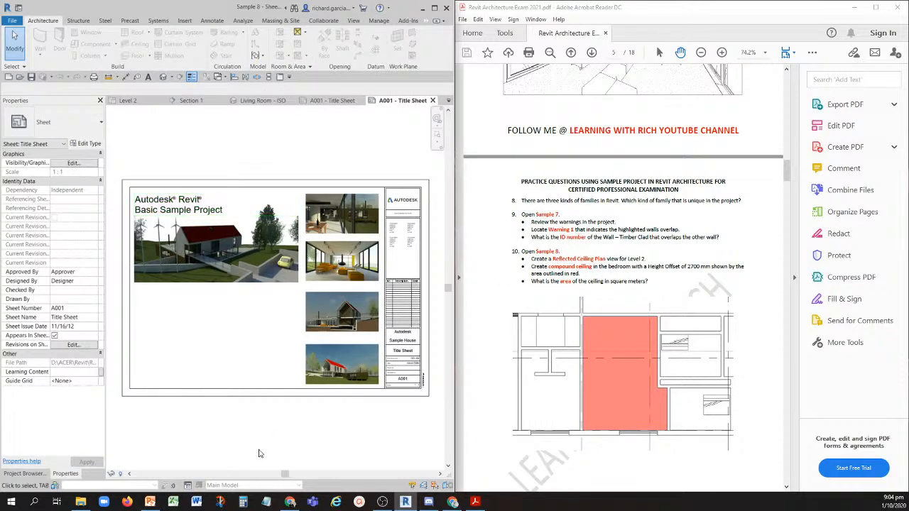
left_click(22, 474)
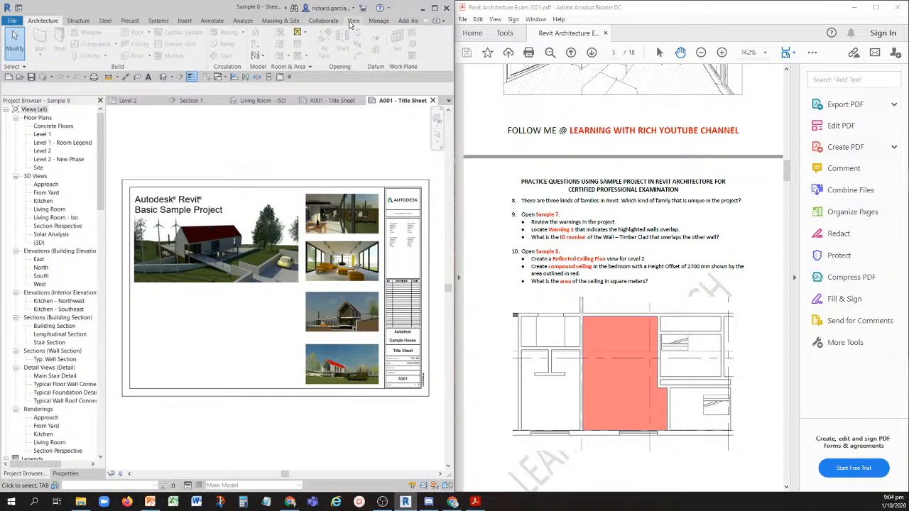
- Create a Reflected Ceiling Plan view for Level 2 and expand Ceiling Plans in the Project Browser
left_click(352, 21)
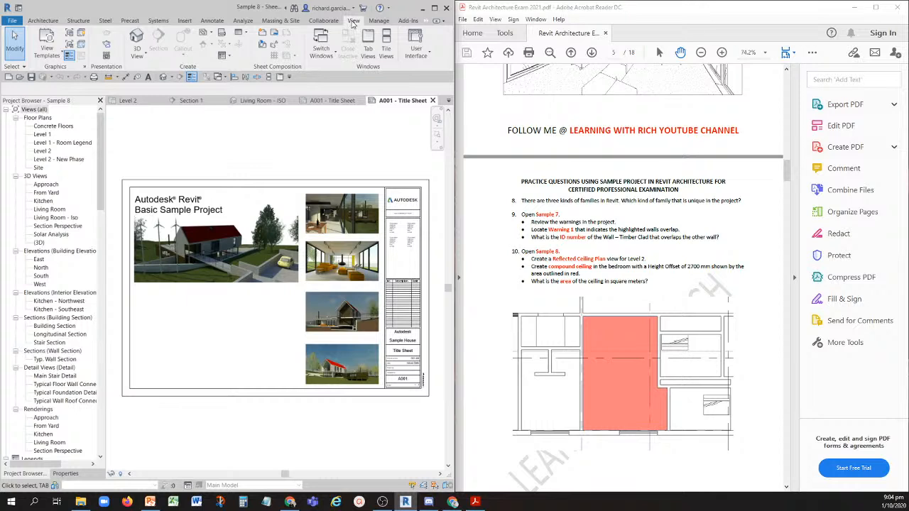
key("ctrl")
key("ctrl")
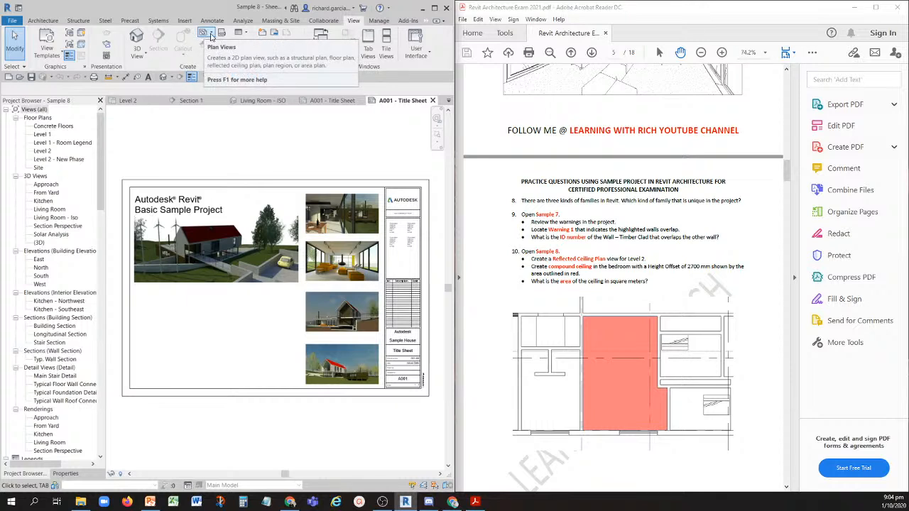
key("ctrl")
key("ctrl")
key("ctrl")
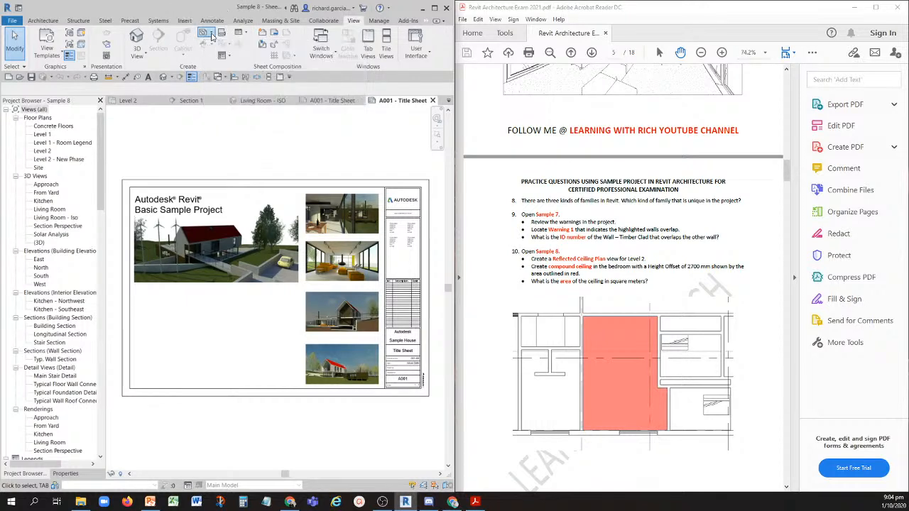
left_click(211, 36)
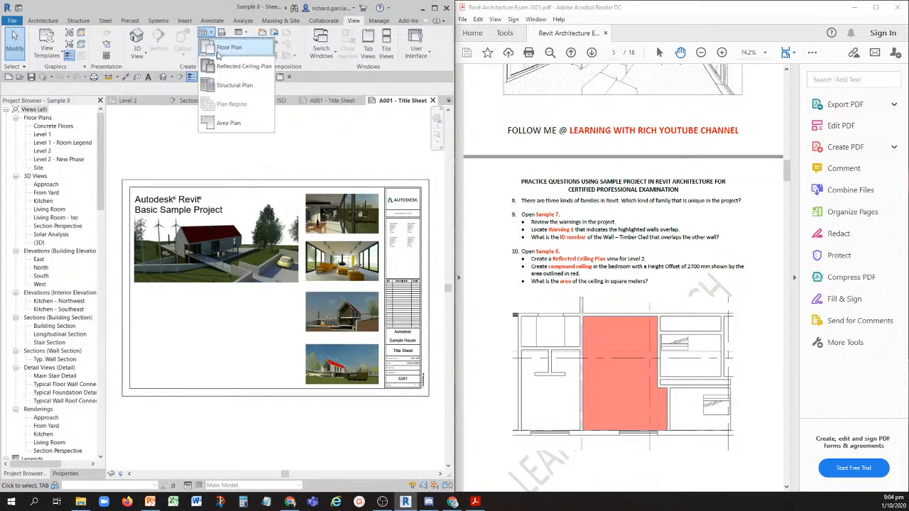
key("ctrl")
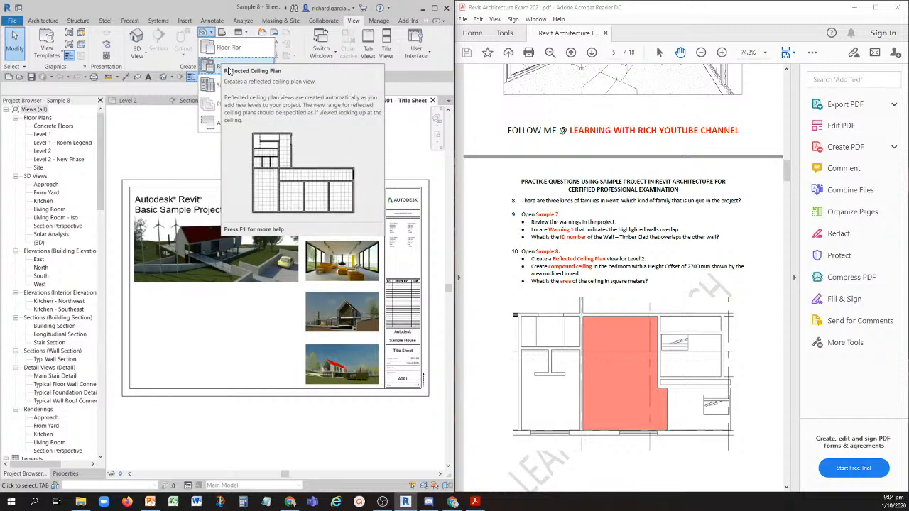
key("ctrl")
left_click(229, 71)
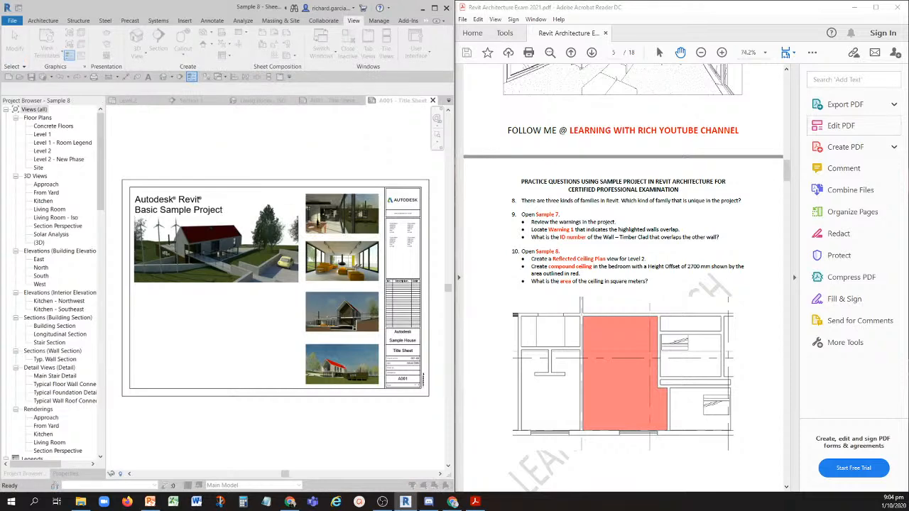
left_click_drag(778, 135, 238, 134)
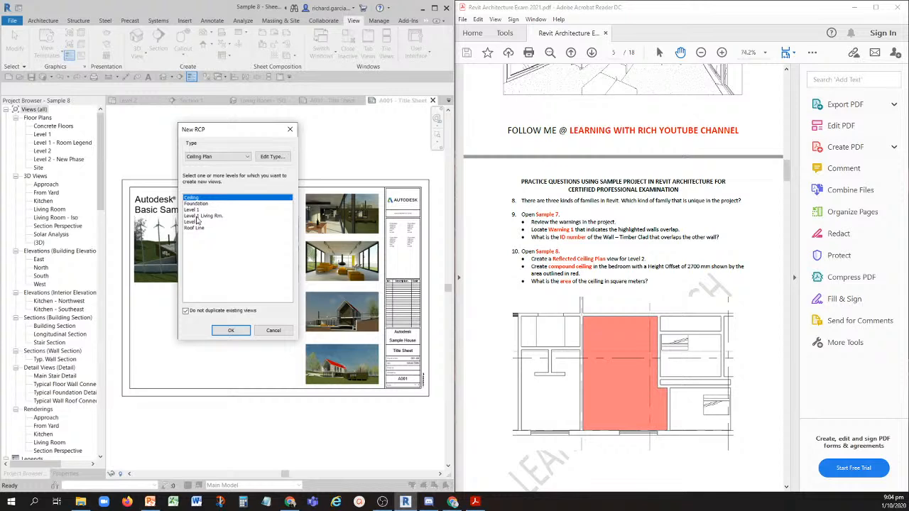
left_click(195, 222)
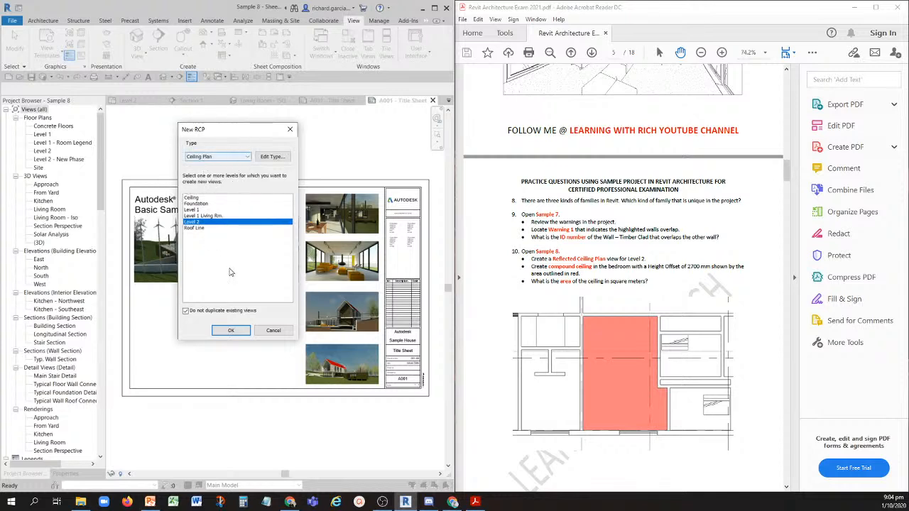
left_click(231, 332)
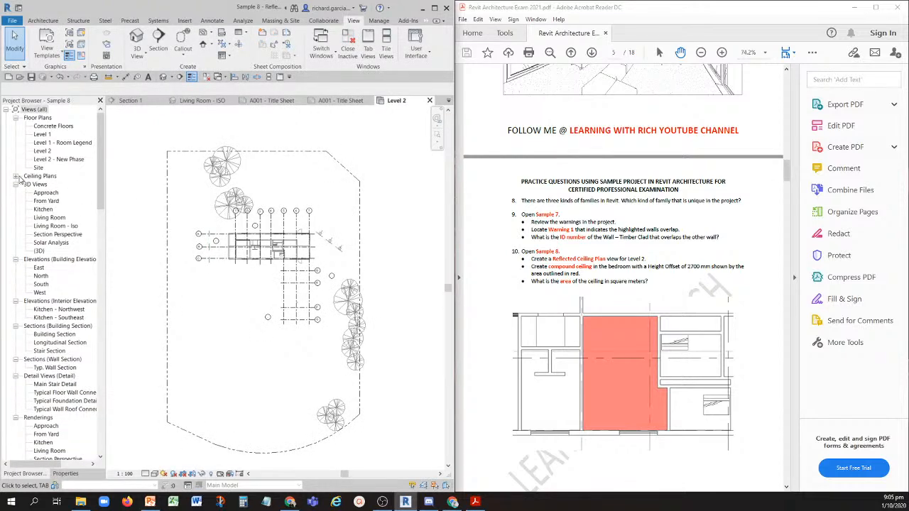
left_click(18, 177)
left_click(43, 186)
left_click(290, 389)
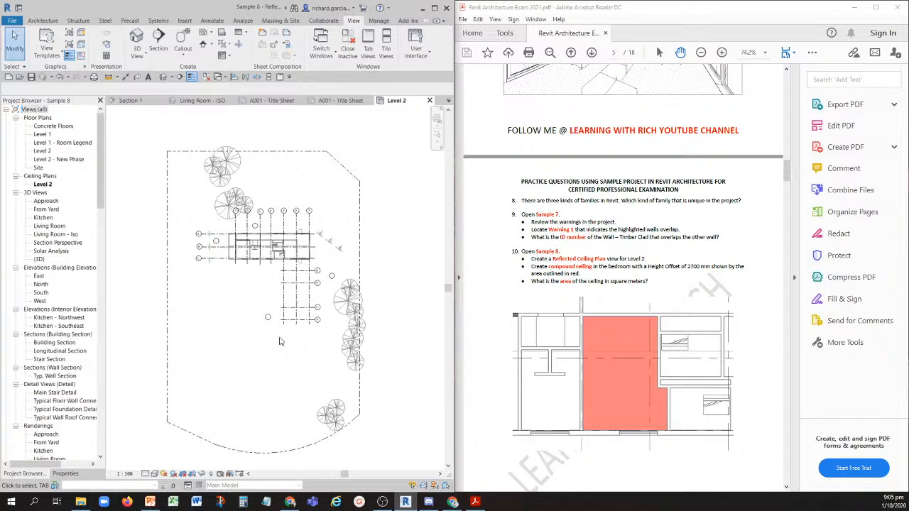
- Set up a Compound Ceiling of type 3000 x 3000mm Grid on Level 2 with a 2700 height offset for the bedroom
scroll(285, 364, "up", 6)
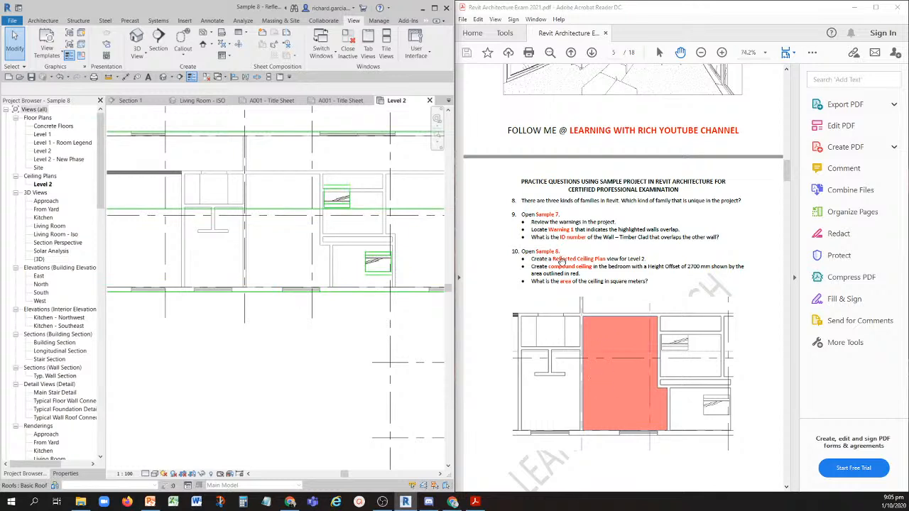
left_click(567, 270)
left_click(693, 272)
scroll(273, 207, "up", 3)
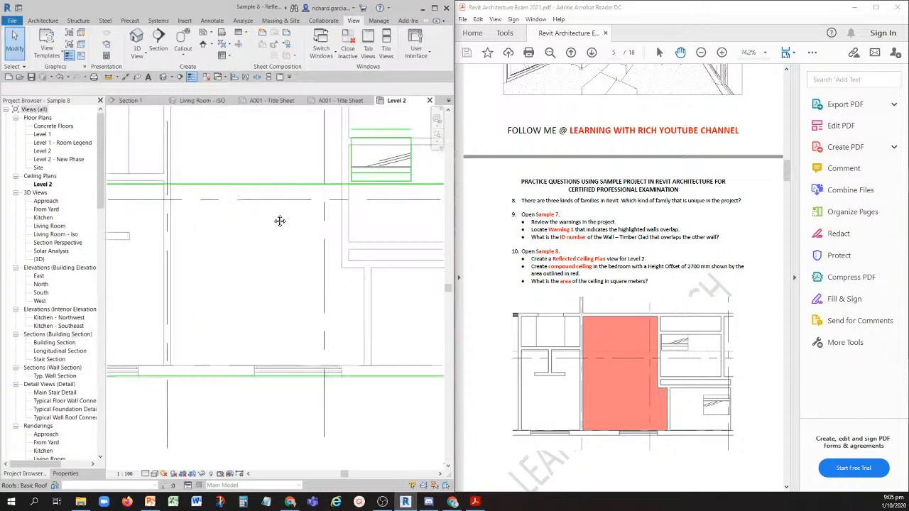
middle_click_drag(245, 156, 245, 192)
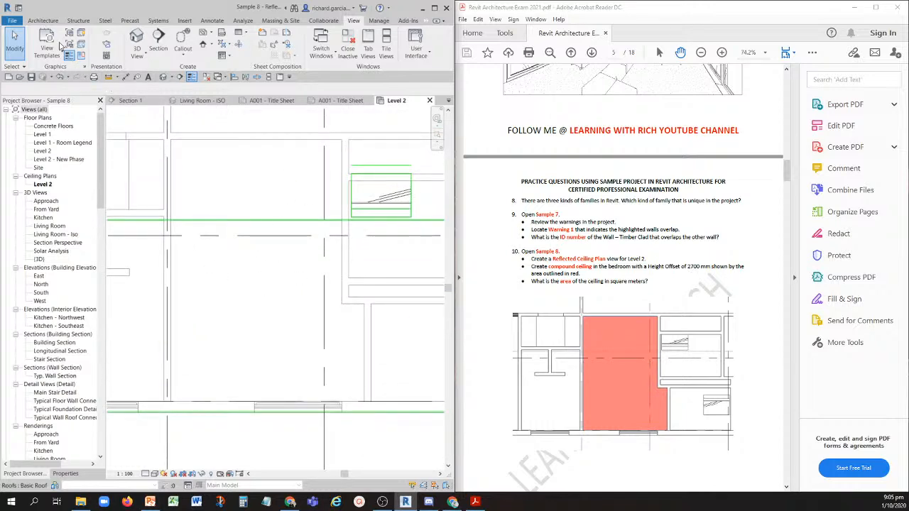
left_click(44, 21)
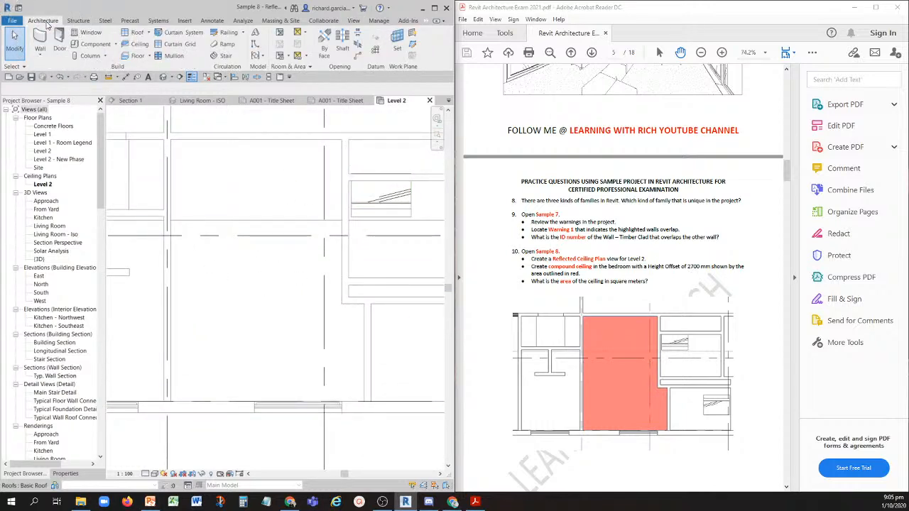
left_click(65, 474)
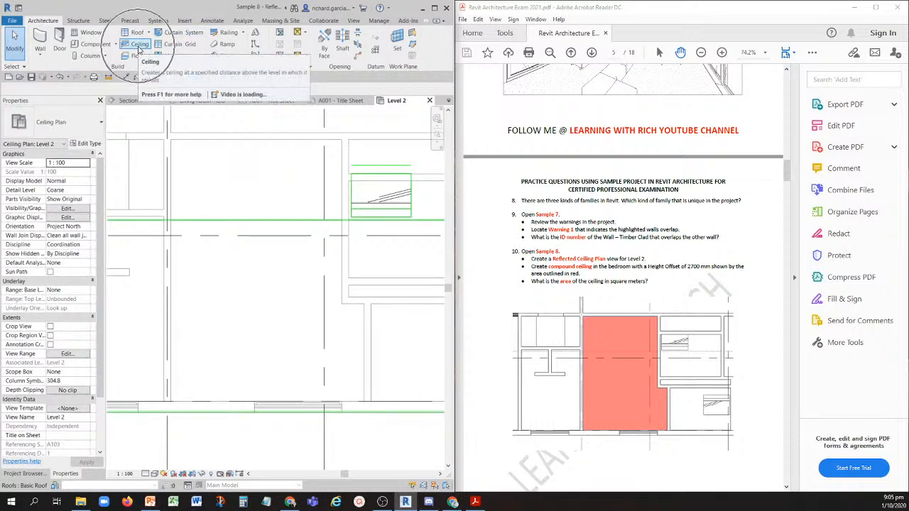
left_click(140, 47)
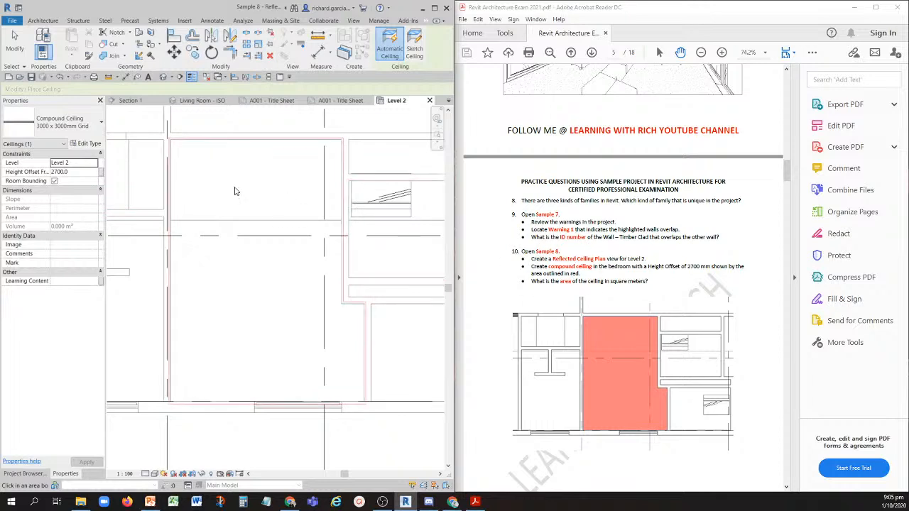
left_click(71, 127)
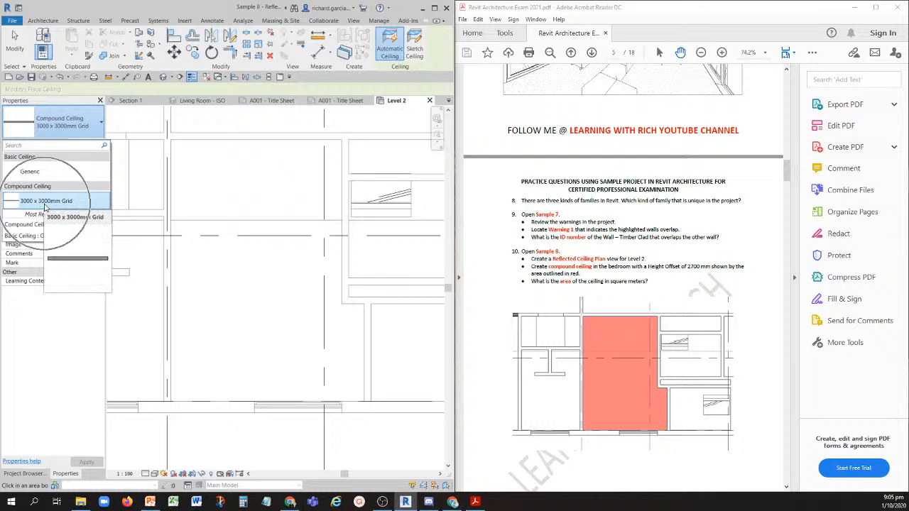
left_click(57, 202)
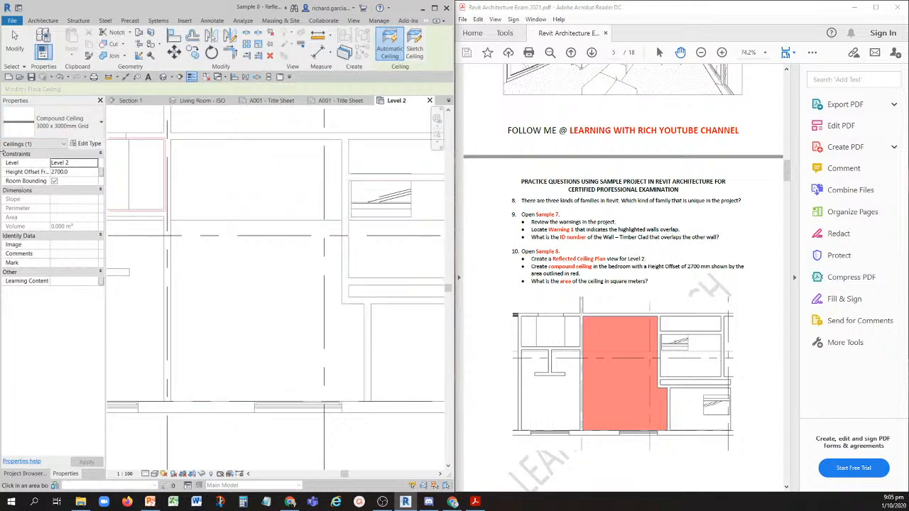
left_click(77, 172)
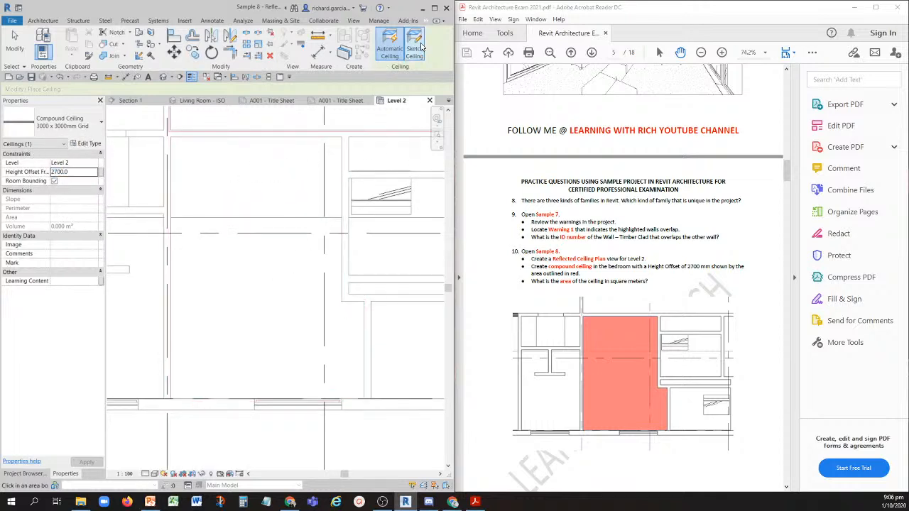
key("ctrl")
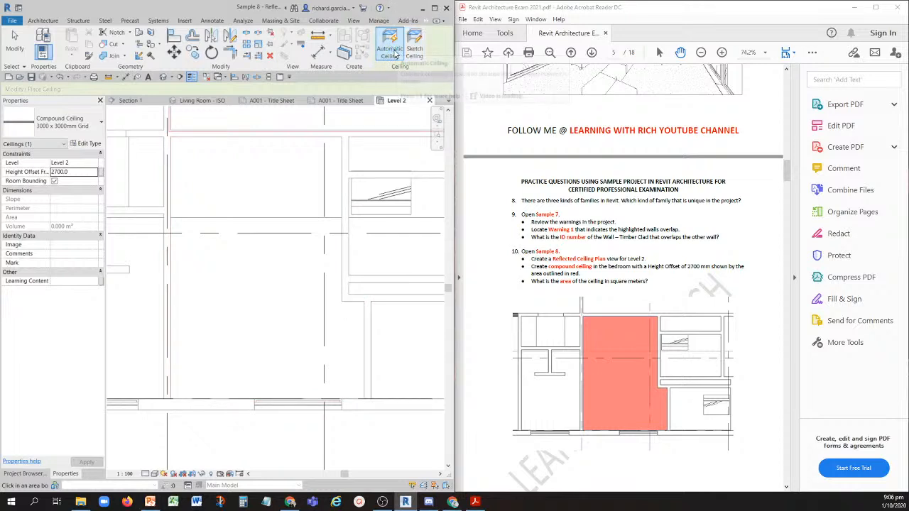
key("ctrl")
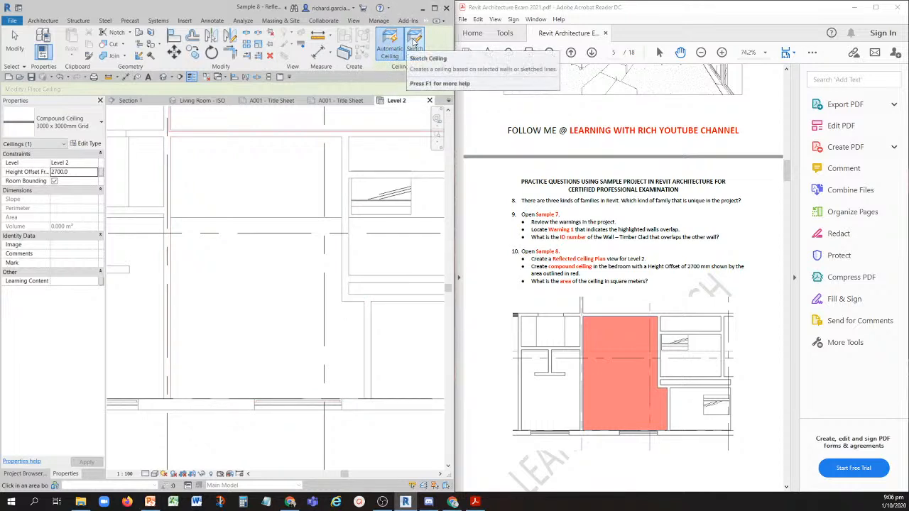
- Sketch the ceiling boundary by picking lines along all of the bedroom's inner wall faces, including the stepped corner
left_click(414, 42)
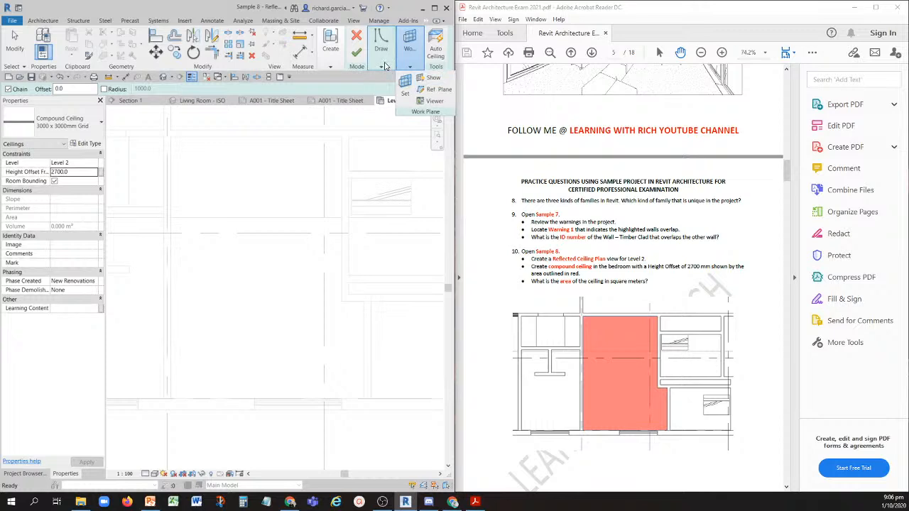
left_click(384, 66)
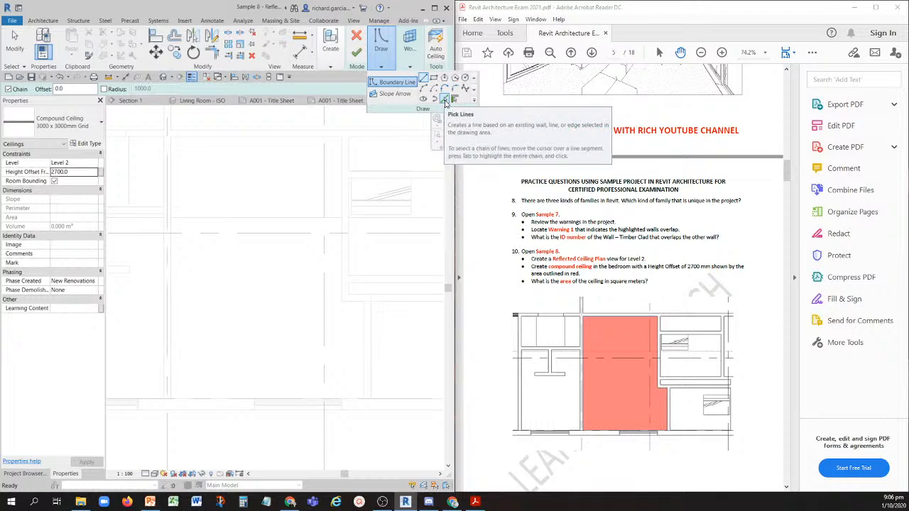
left_click(444, 100)
left_click(259, 143)
left_click(340, 168)
left_click(354, 318)
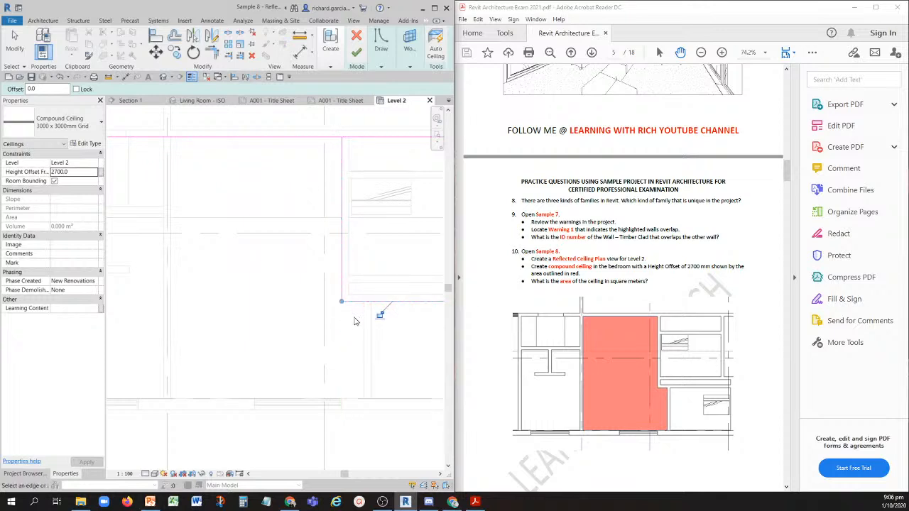
left_click(357, 325)
left_click(220, 403)
left_click(174, 335)
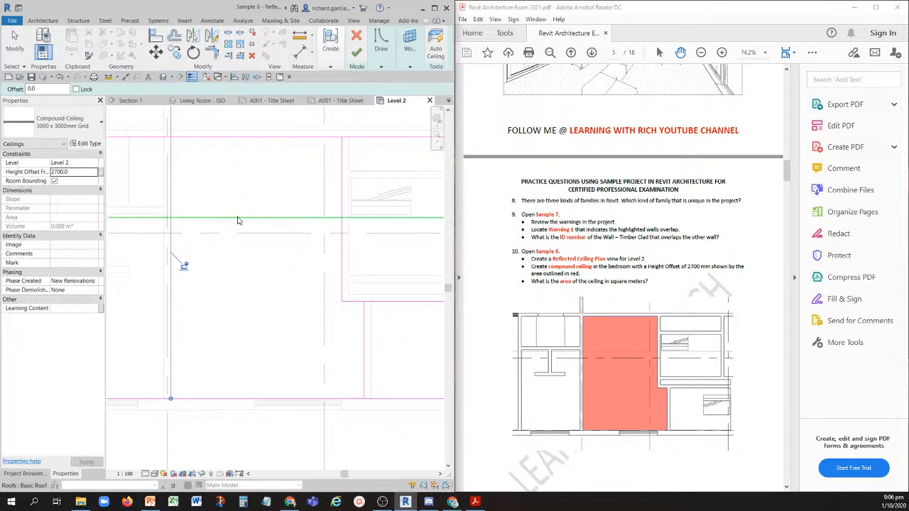
- Trim the picked boundary lines to corners so they form a closed bedroom outline, and finish the ceiling sketch
key("ctrl")
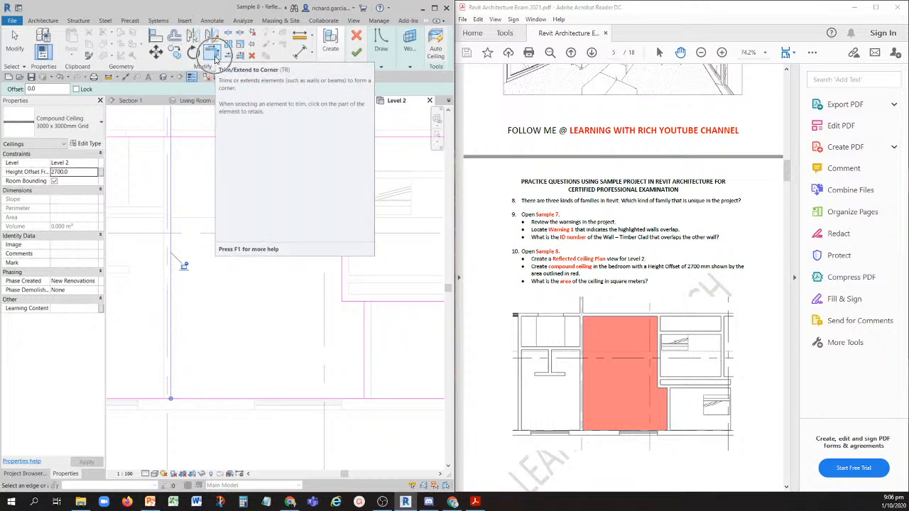
left_click(213, 54)
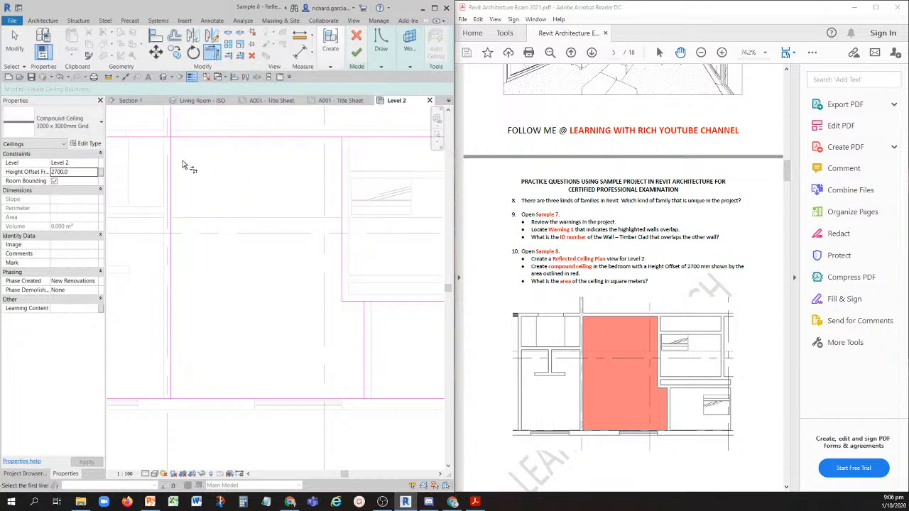
key("ctrl")
left_click(171, 154)
key("ctrl")
left_click(181, 142)
left_click(321, 140)
left_click(342, 181)
left_click(355, 301)
left_click(363, 318)
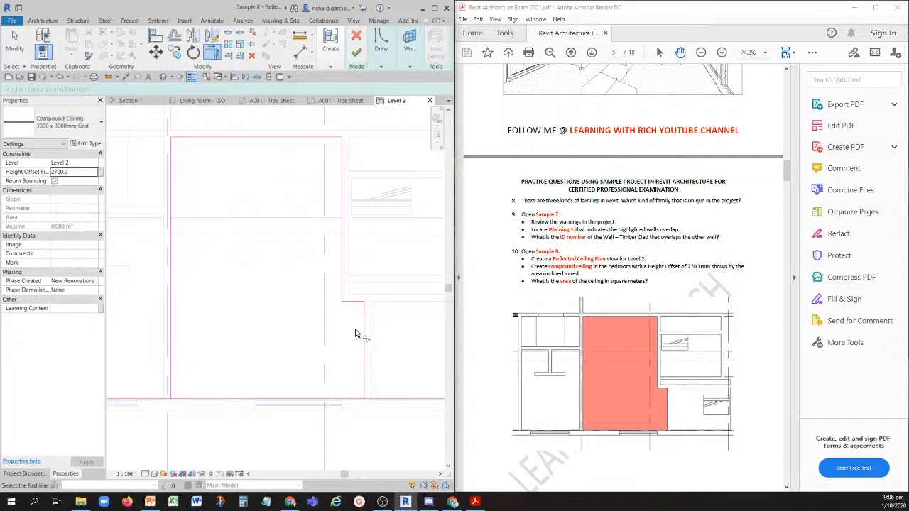
left_click(350, 398)
left_click(365, 377)
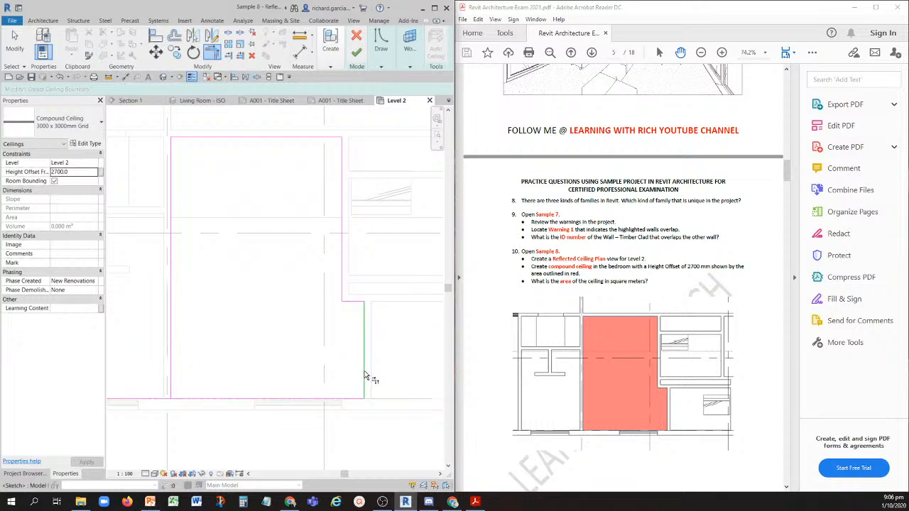
left_click(191, 398)
left_click(171, 378)
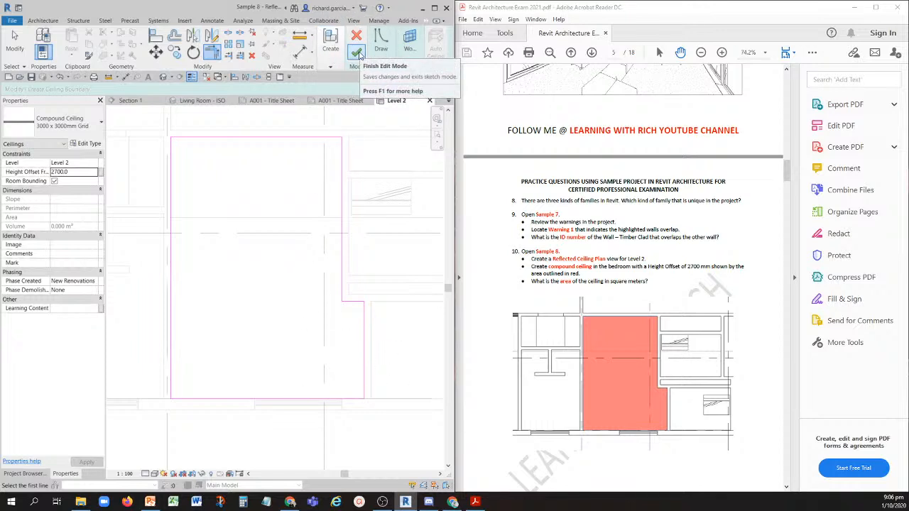
left_click(357, 53)
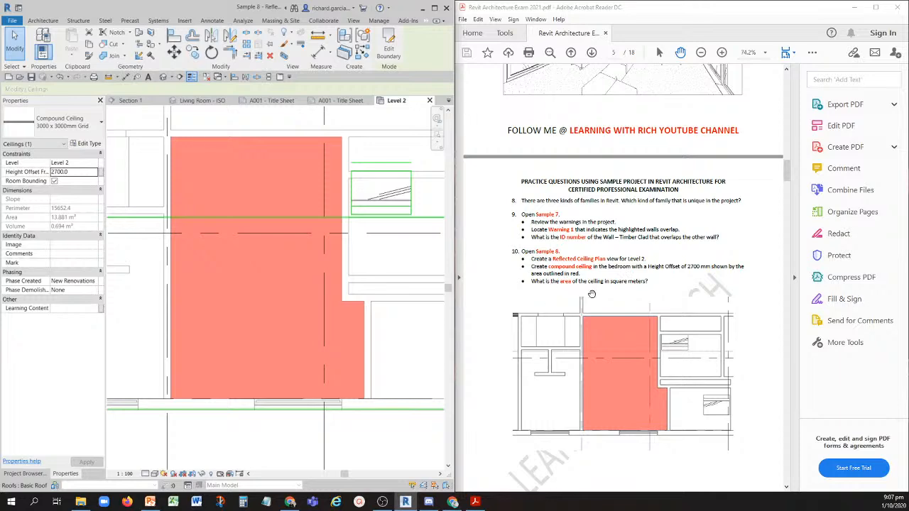
- Show question 11 in the exam PDF, and undo the bedroom ceiling and the Level 2 ceiling plan in Sample 8
scroll(598, 268, "down", 10)
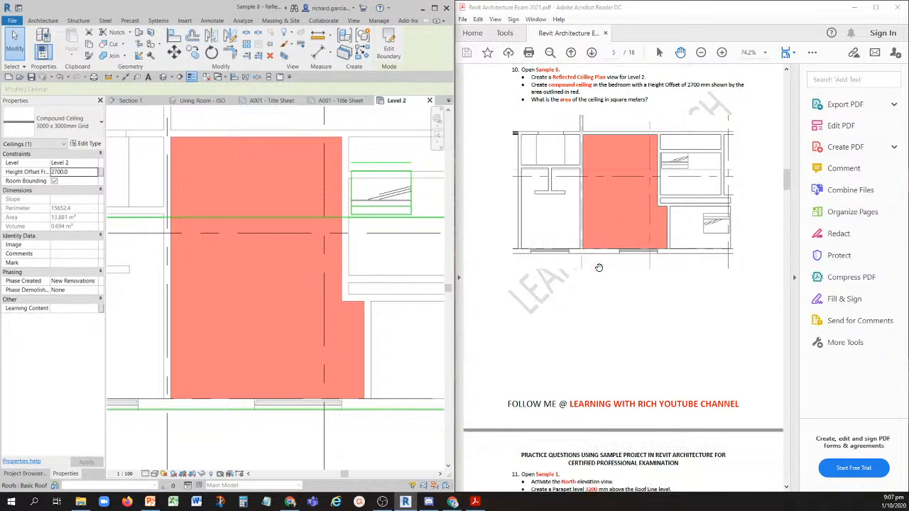
scroll(599, 269, "down", 4)
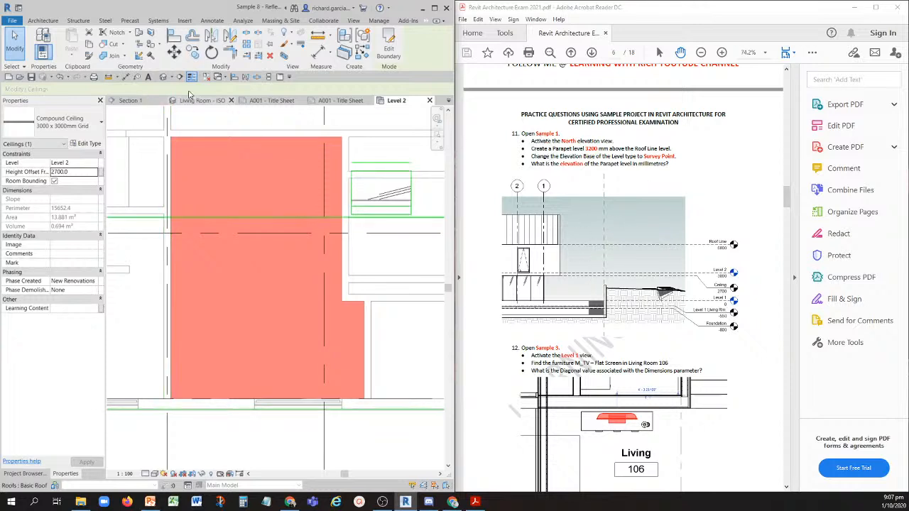
left_click(67, 76)
left_click(80, 235)
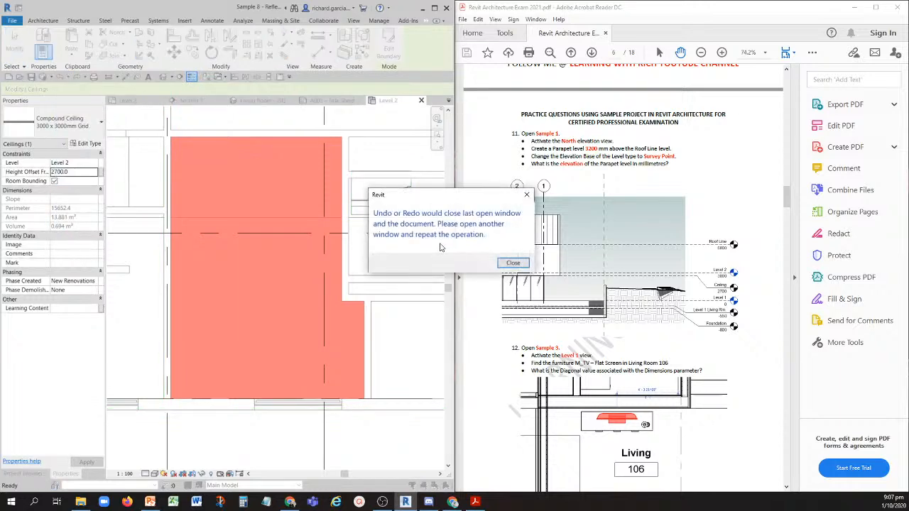
left_click(512, 262)
left_click(60, 77)
left_click(59, 77)
left_click(513, 263)
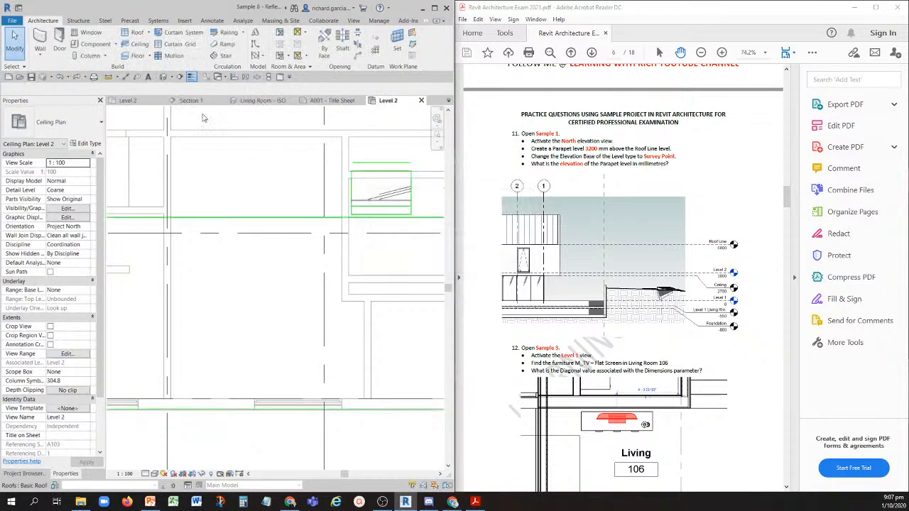
left_click(59, 77)
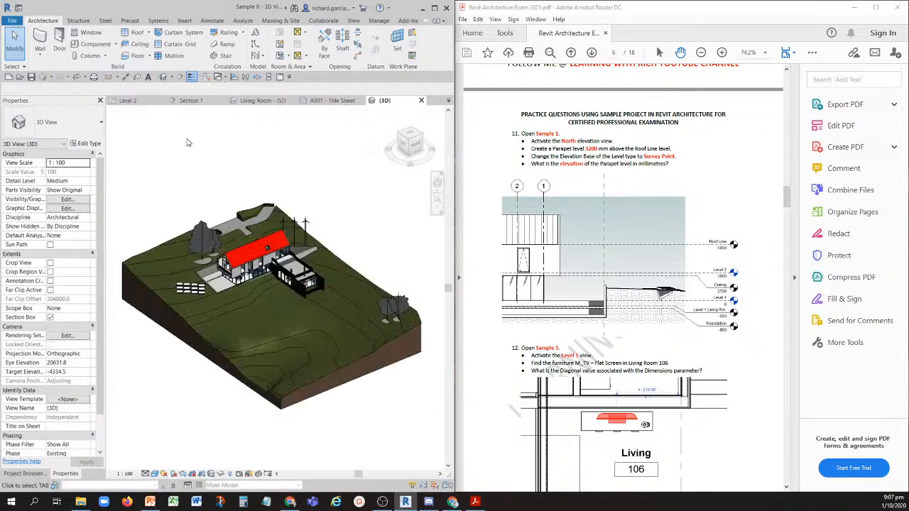
- Find Sample 1 among the open views, activate its Level 1 floor plan, and keep the Revit window beside the PDF
left_click(189, 101)
left_click(134, 100)
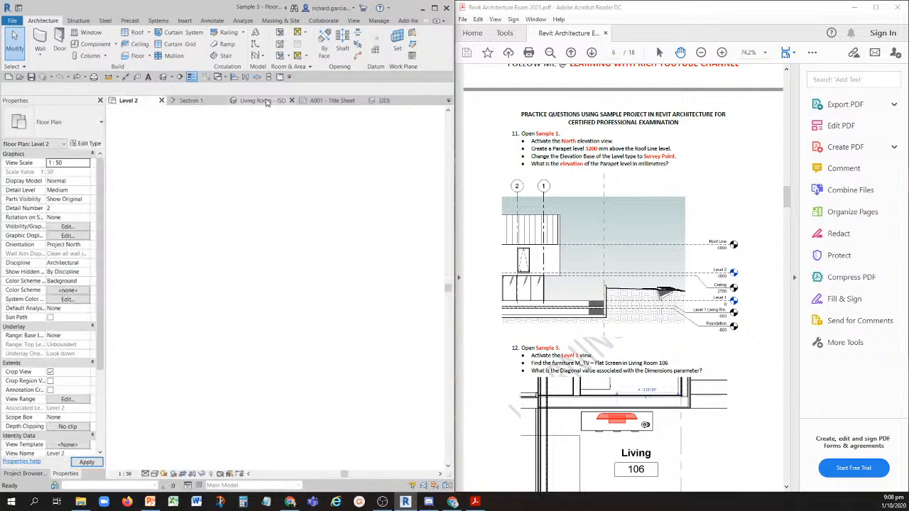
left_click(263, 100)
left_click(326, 103)
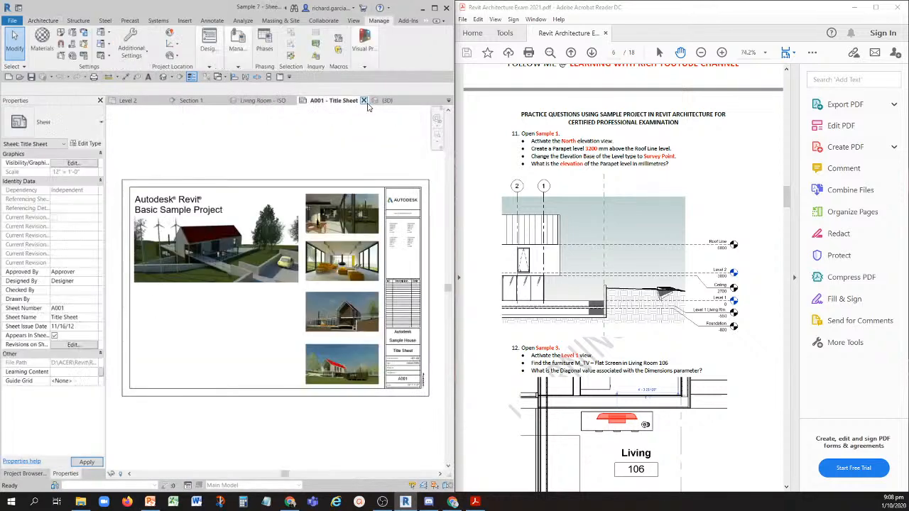
left_click(387, 100)
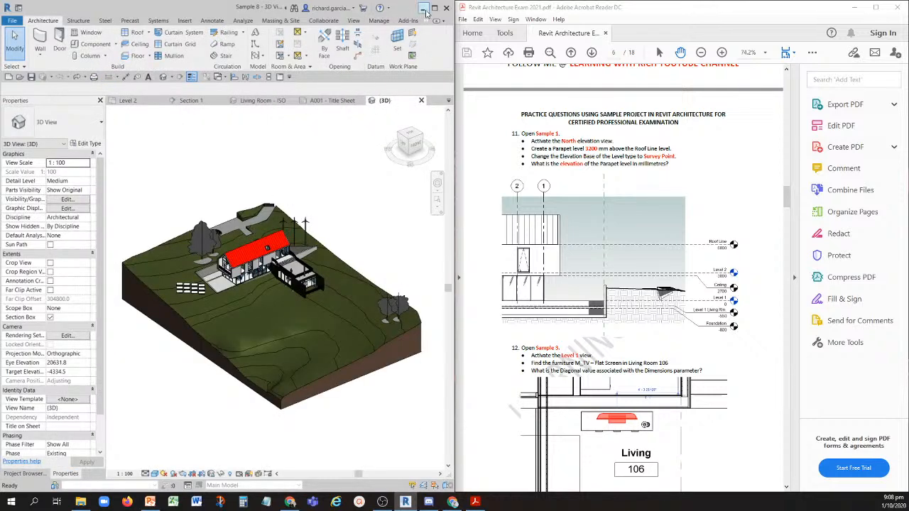
left_click(434, 7)
left_click(454, 100)
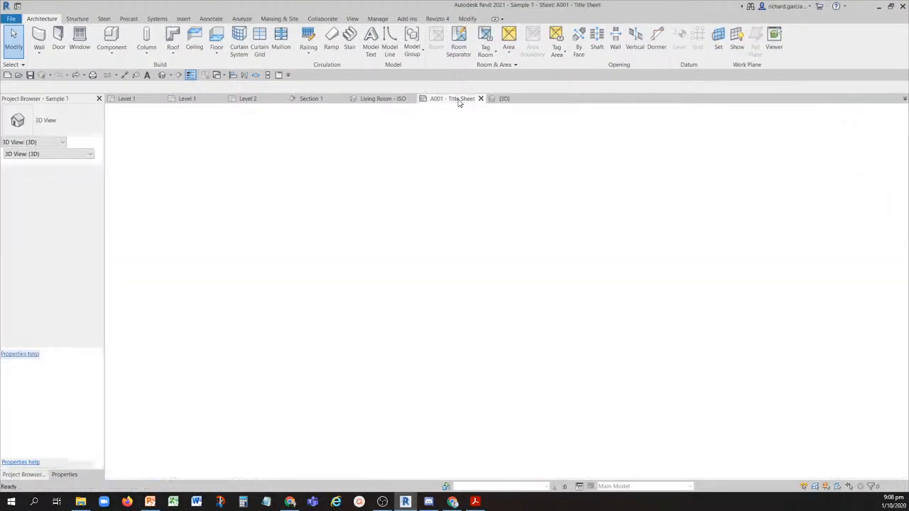
left_click(134, 100)
scroll(367, 191, "down", 5)
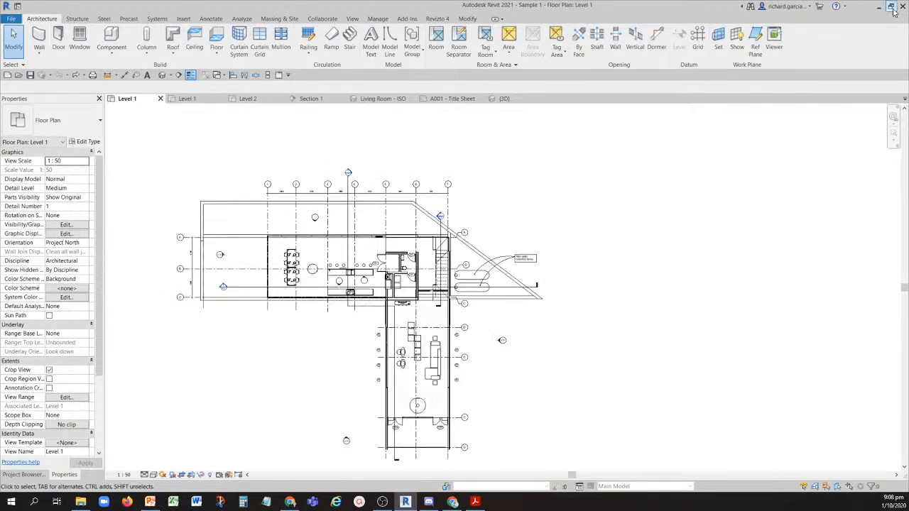
left_click(891, 6)
left_click_drag(414, 82, 2, 128)
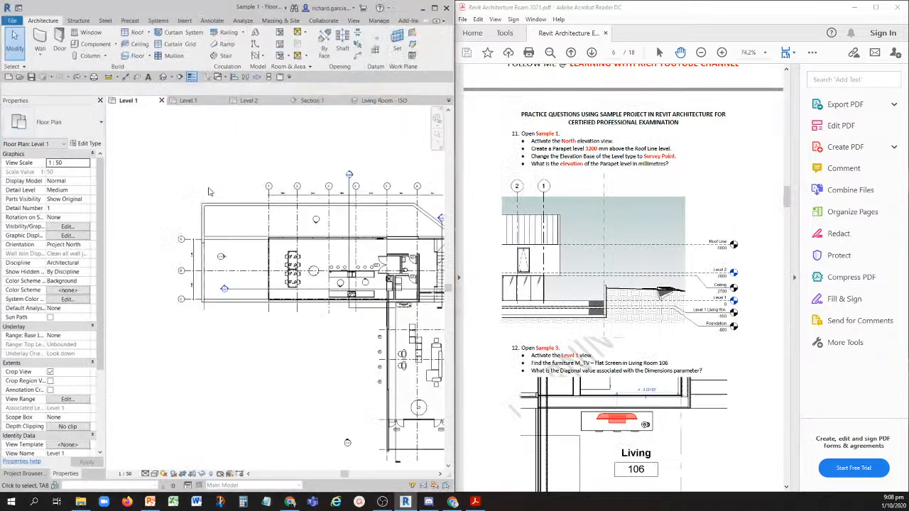
- Open the North building elevation of Sample 1 for question 11
left_click(554, 146)
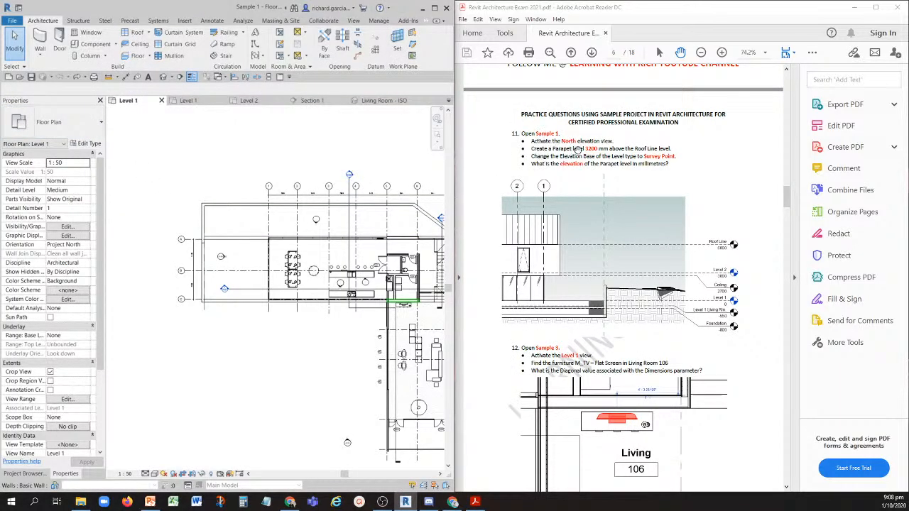
left_click(28, 474)
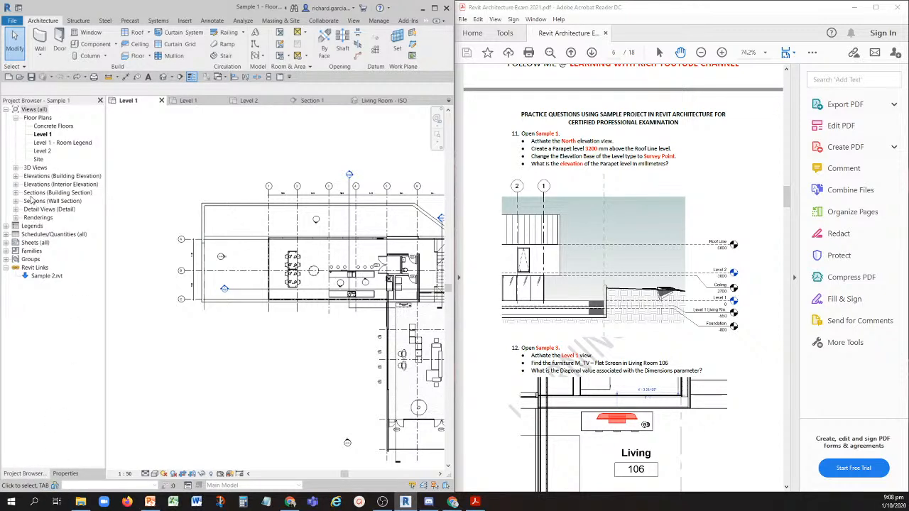
left_click(15, 176)
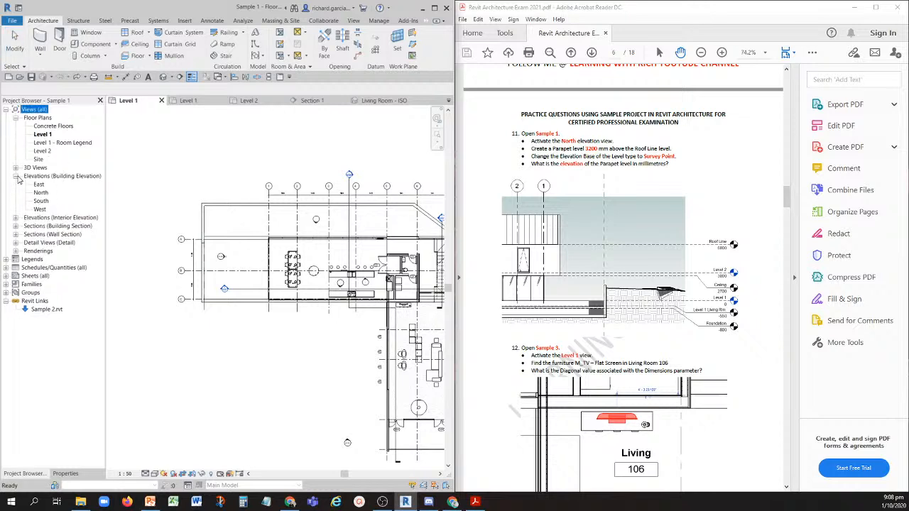
left_click(577, 140)
double_click(41, 193)
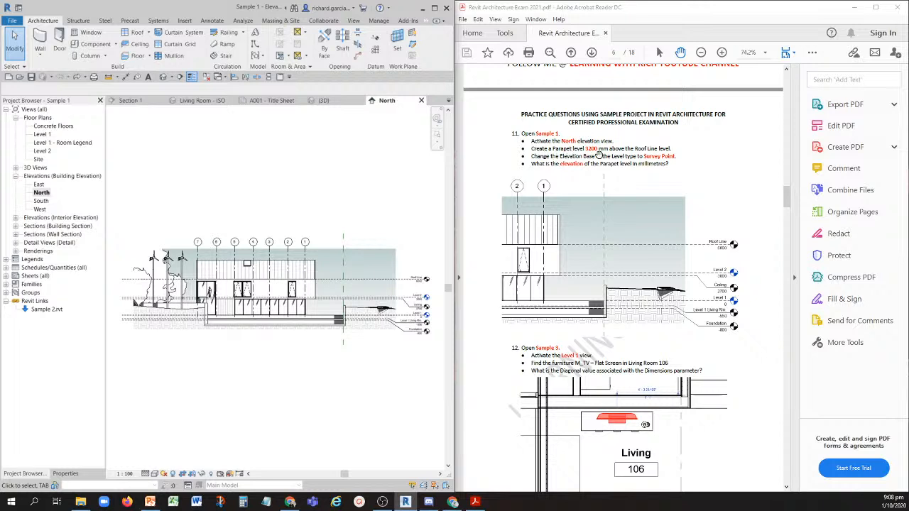
- Start adding a new level above the Roof Line level in the North elevation
scroll(405, 271, "up", 6)
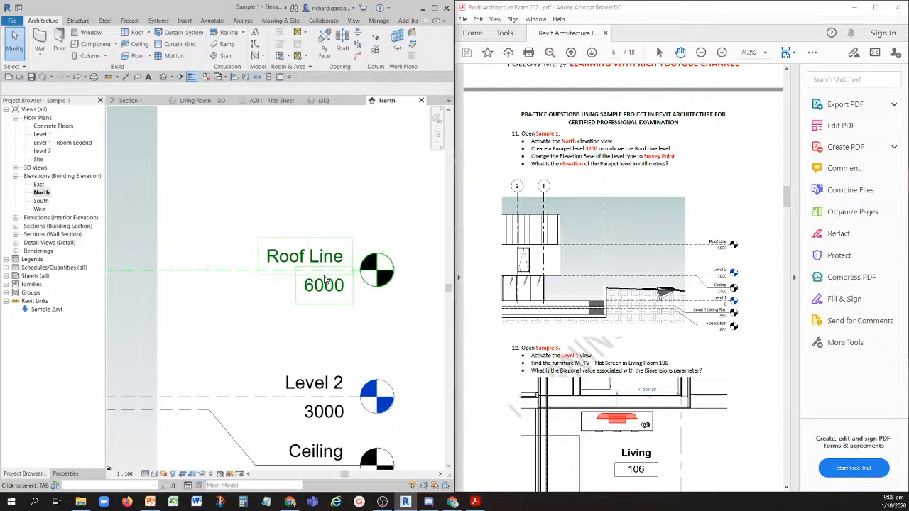
key("ctrl")
key("ctrl")
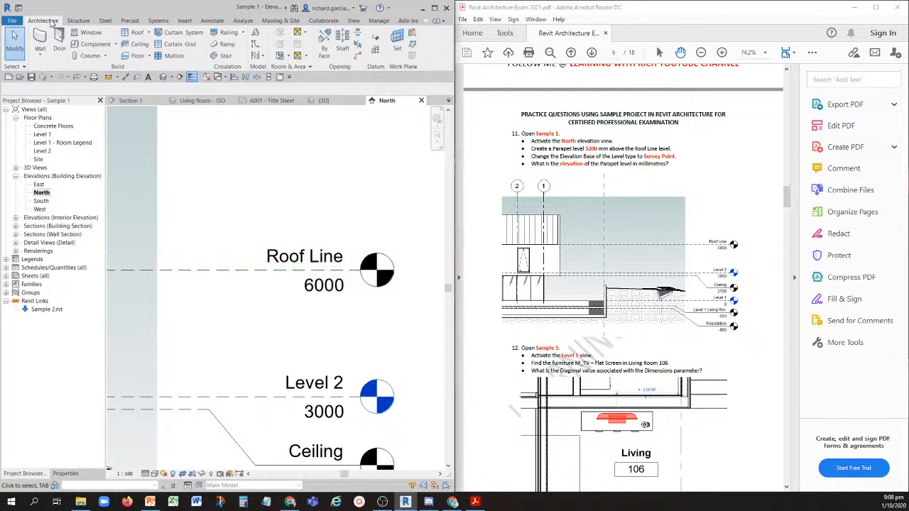
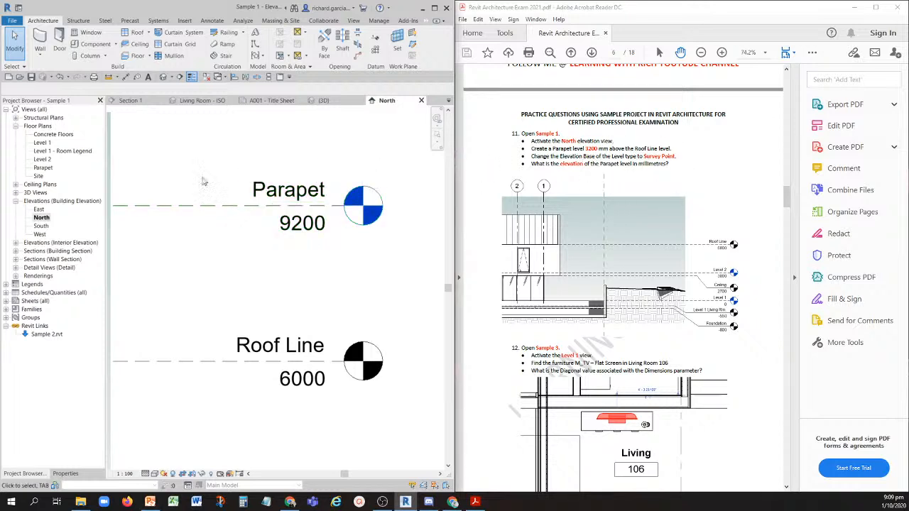
- Change the Elevation Base of the Parapet level's type to Survey Point in the North elevation
key("ctrl")
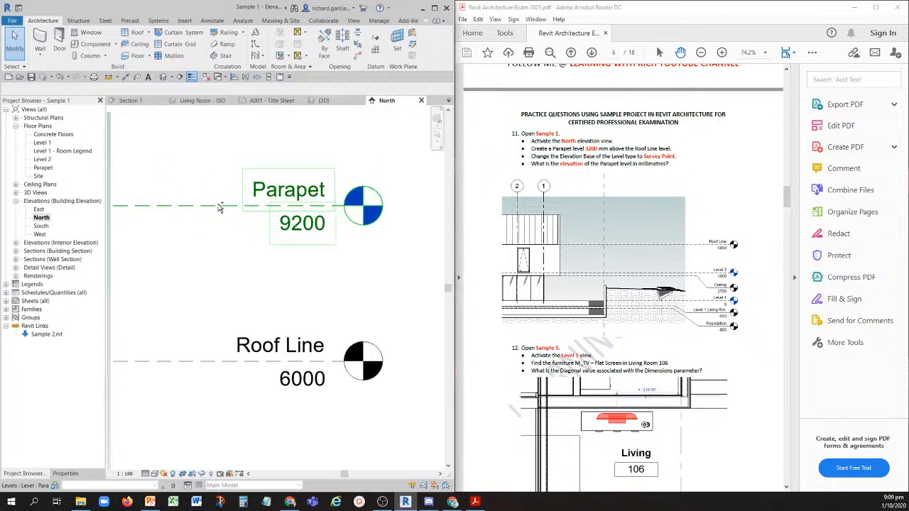
left_click(218, 205)
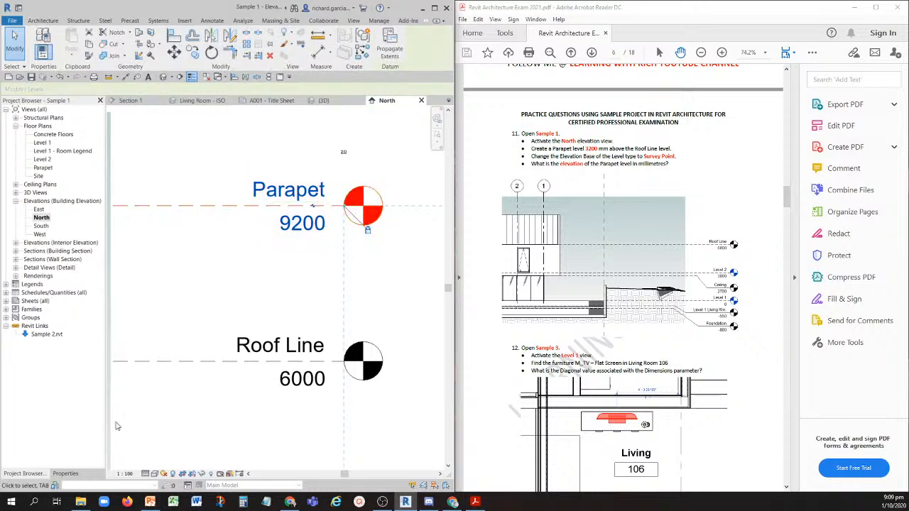
left_click(66, 474)
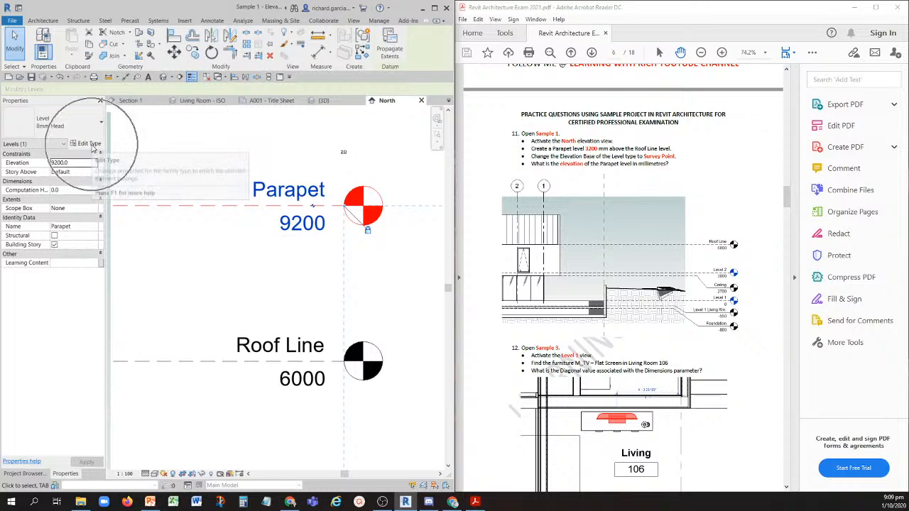
left_click(91, 145)
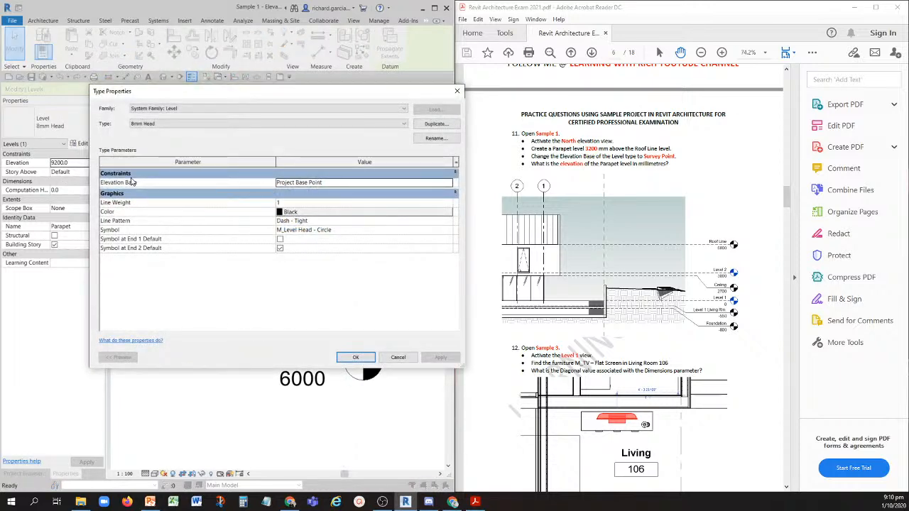
key("ctrl")
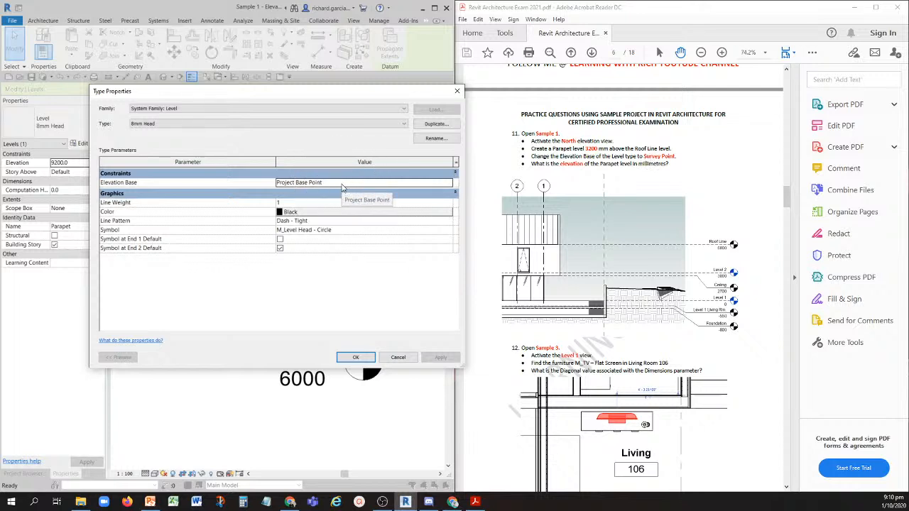
left_click(447, 183)
left_click(449, 184)
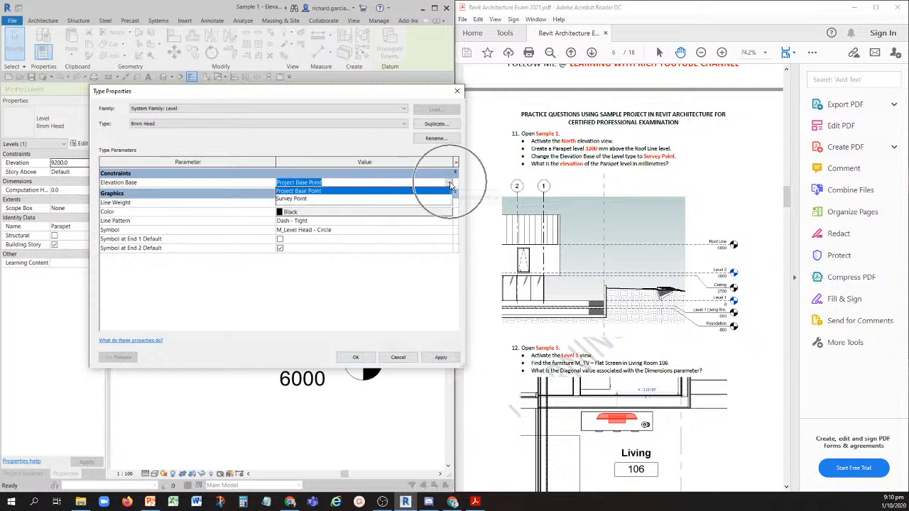
left_click(299, 198)
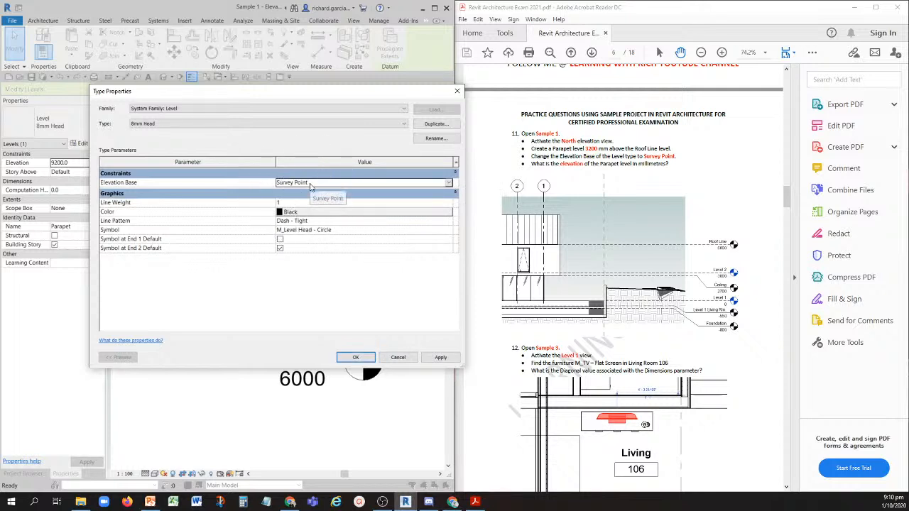
left_click(356, 358)
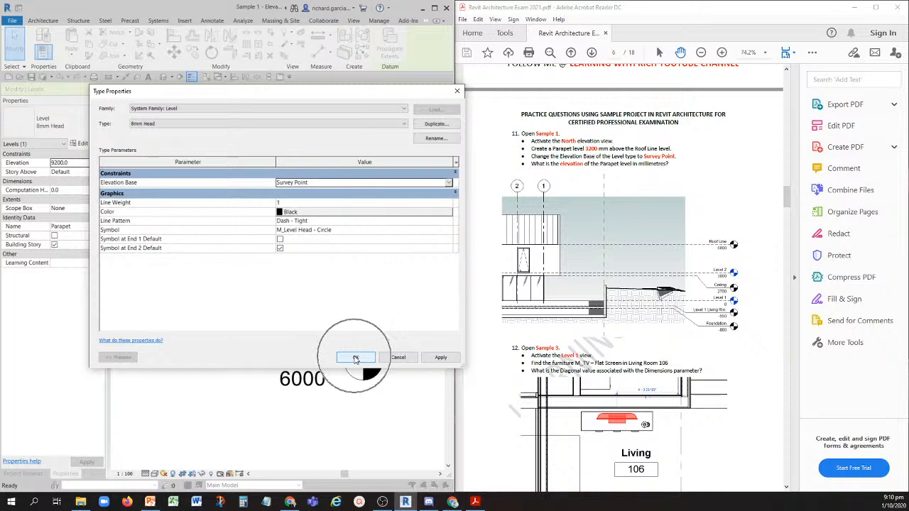
left_click(356, 358)
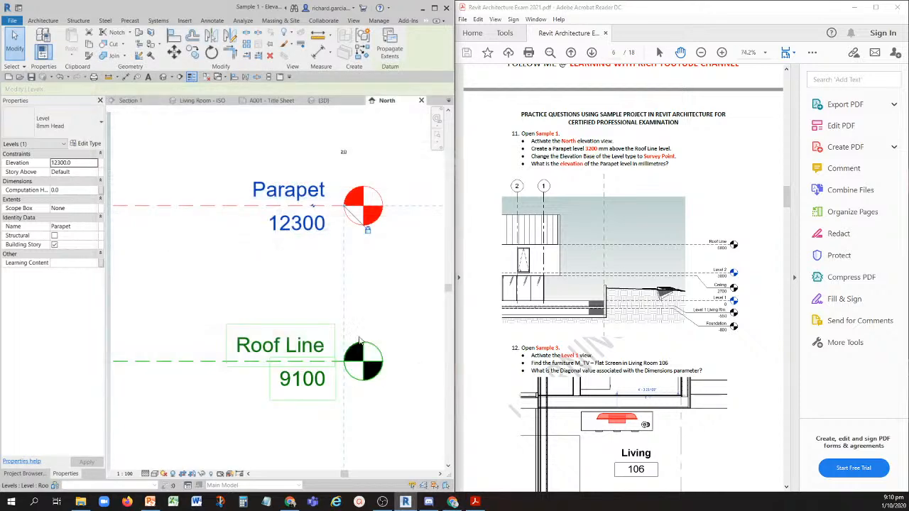
- Deselect the level and read the Parapet level's elevation for question 11
left_click(204, 279)
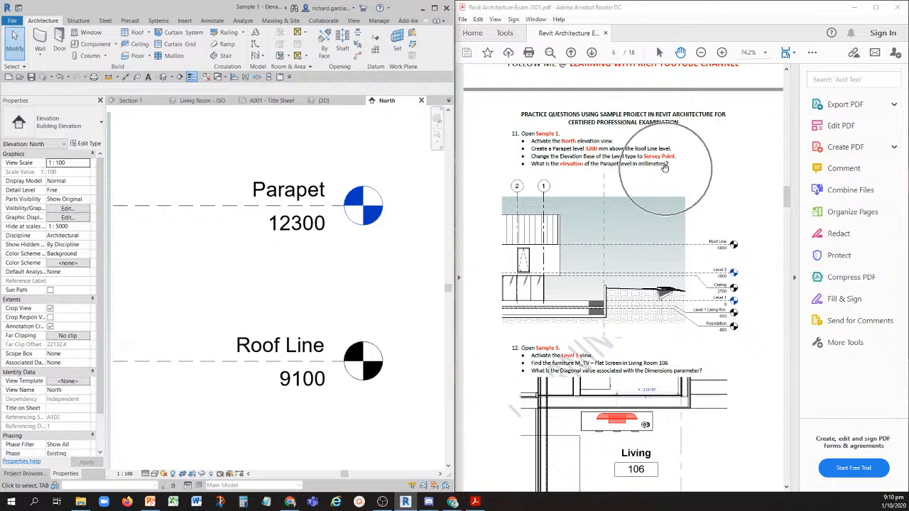
left_click(303, 234)
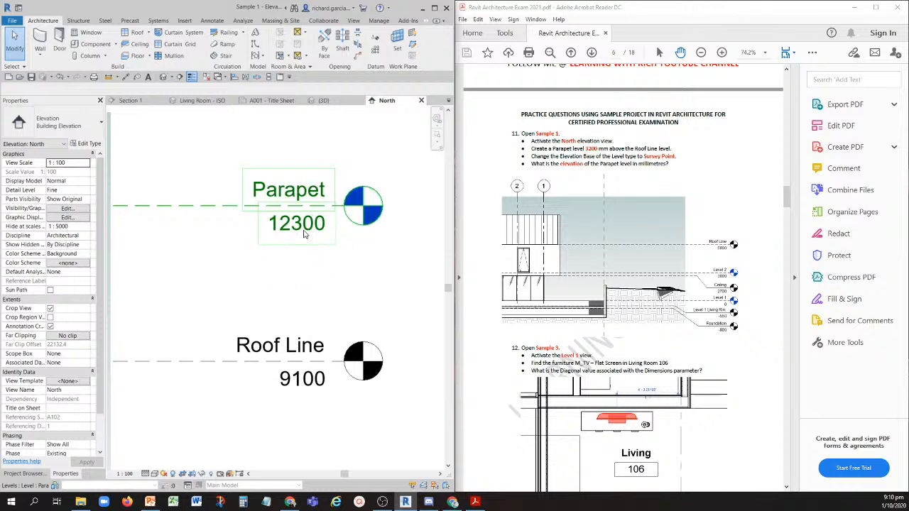
left_click(304, 235)
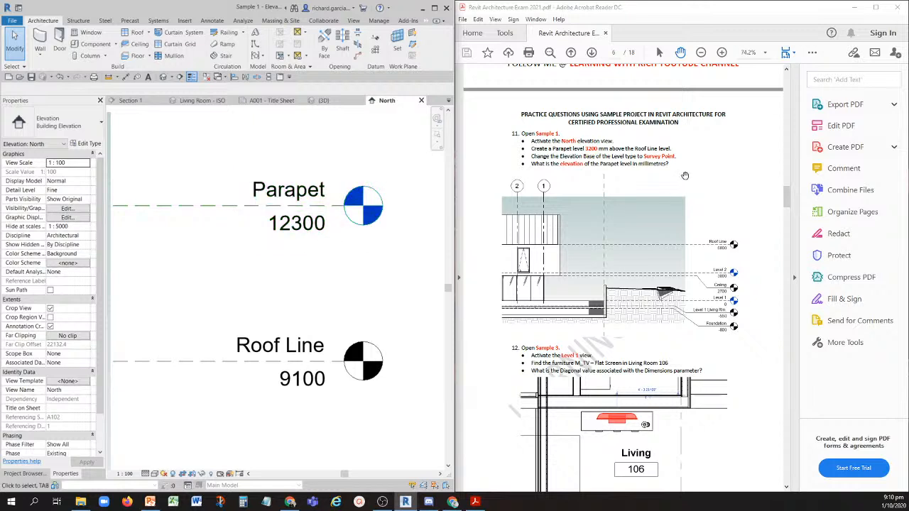
- Show question 12 in the exam PDF, and undo the Survey Point change and the added Parapet level in Sample 1
scroll(584, 284, "down", 3)
scroll(583, 284, "down", 1)
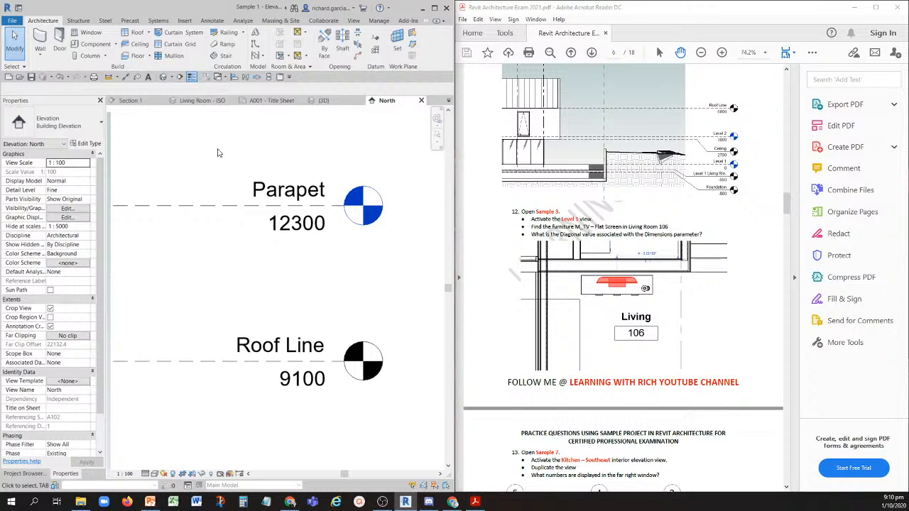
left_click(61, 77)
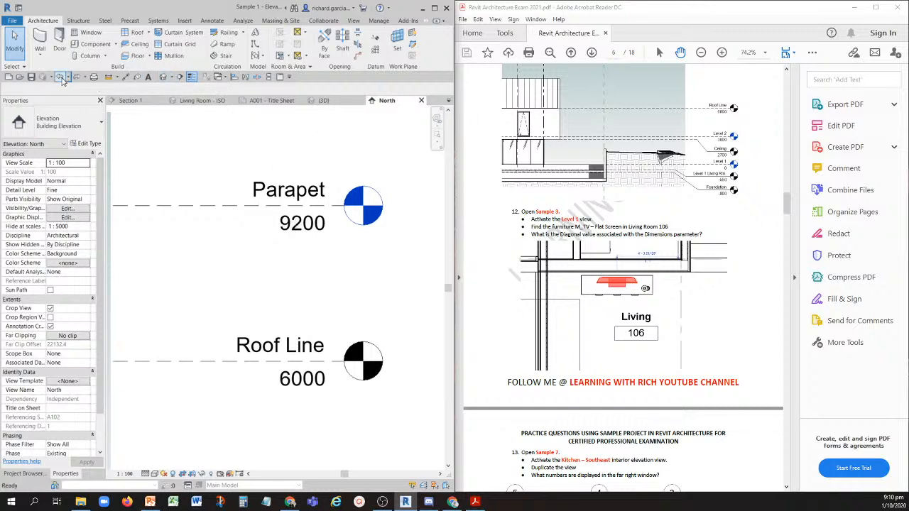
left_click(61, 78)
left_click(61, 77)
left_click(61, 77)
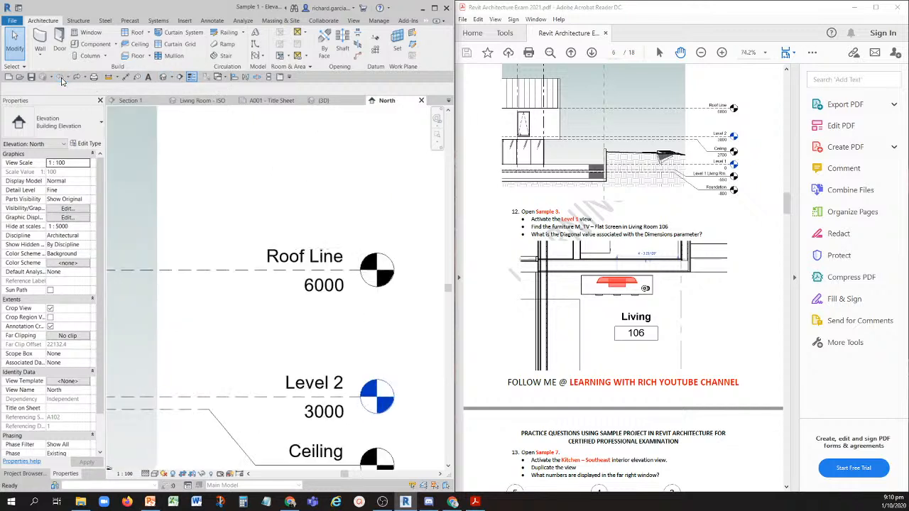
- Find Sample 3 among the open views without saving any project, and open its Level 1 floor plan
left_click(130, 100)
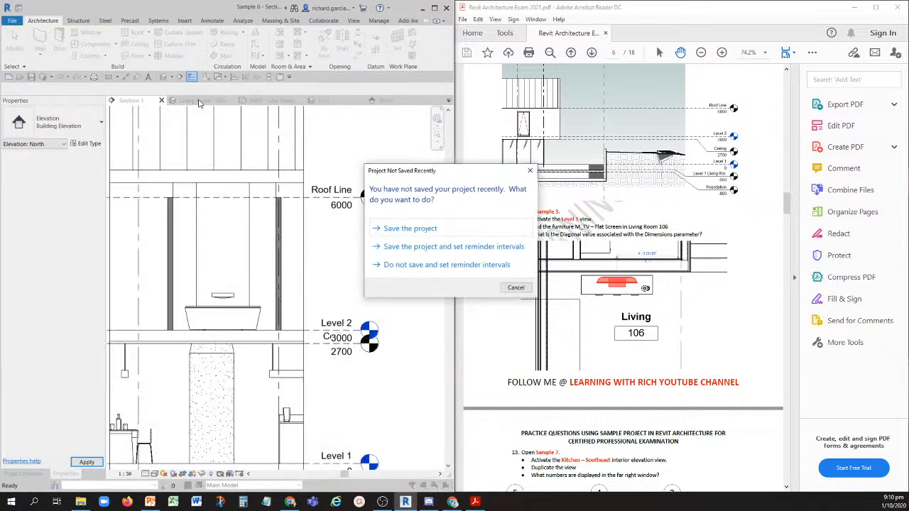
left_click(530, 170)
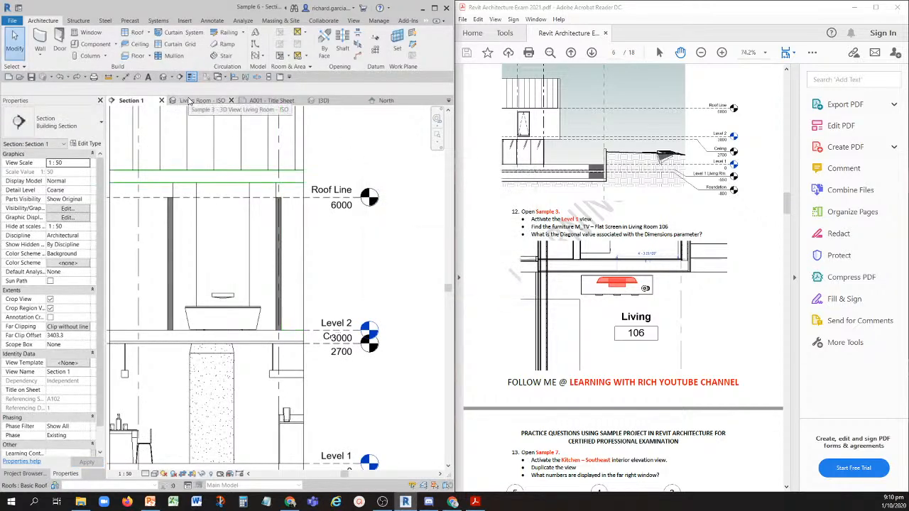
left_click(190, 102)
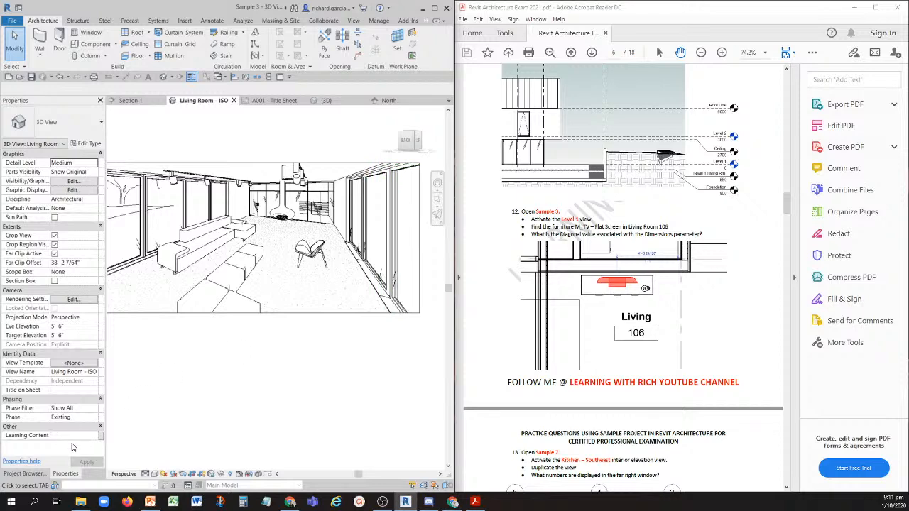
left_click(31, 474)
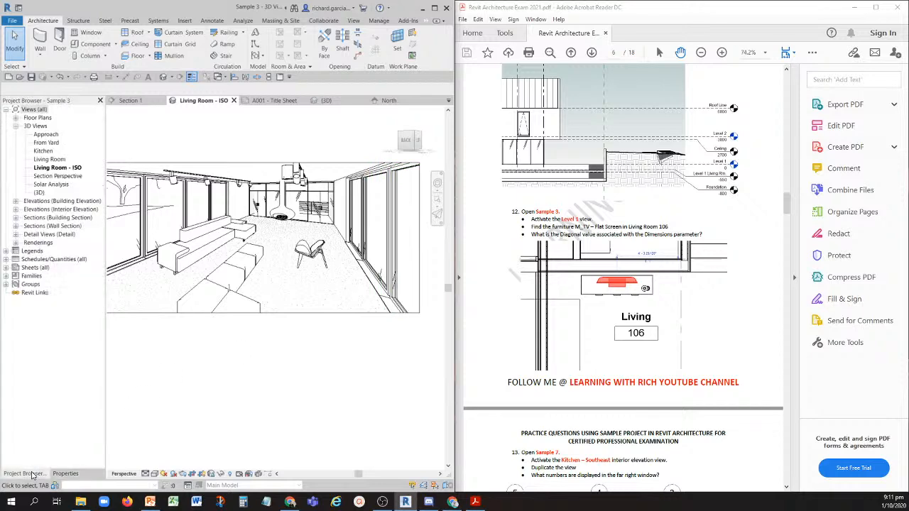
left_click(16, 119)
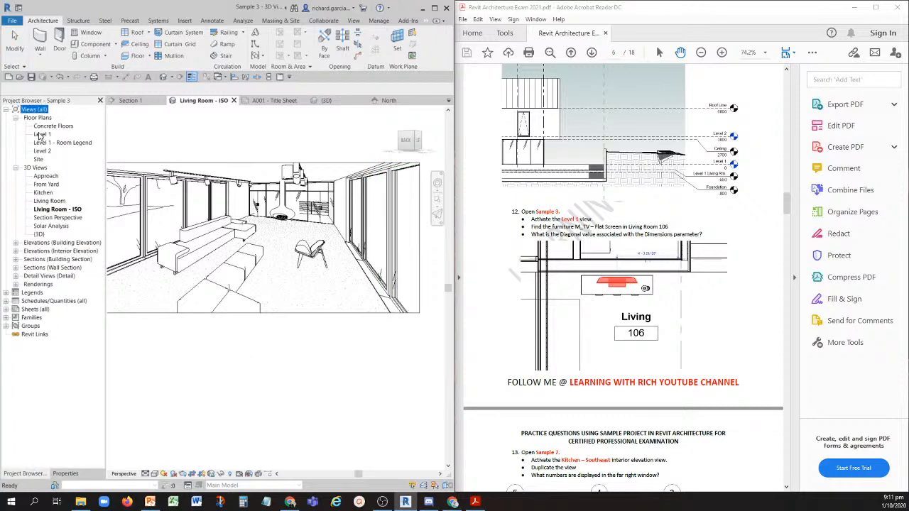
double_click(42, 135)
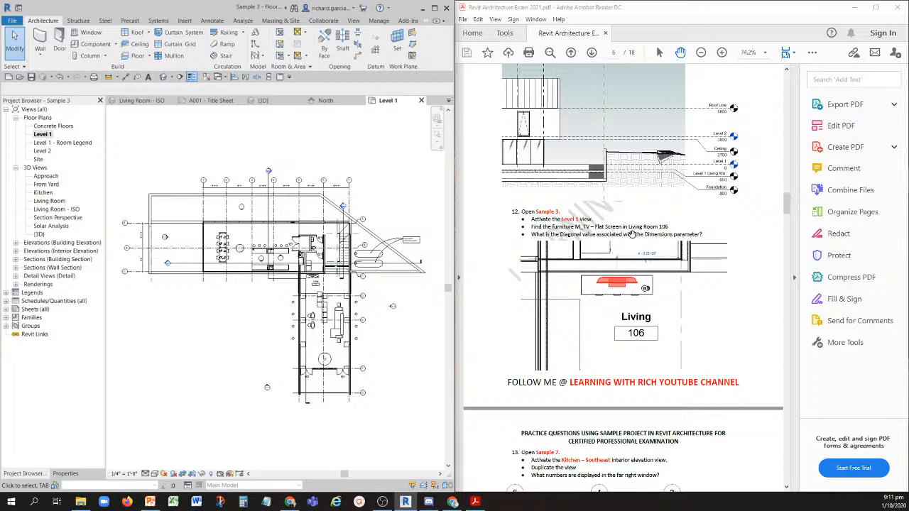
- Select the M_TV - Flat Screen furniture in Living Room 106 and open its type properties
scroll(318, 297, "up", 5)
scroll(301, 248, "up", 5)
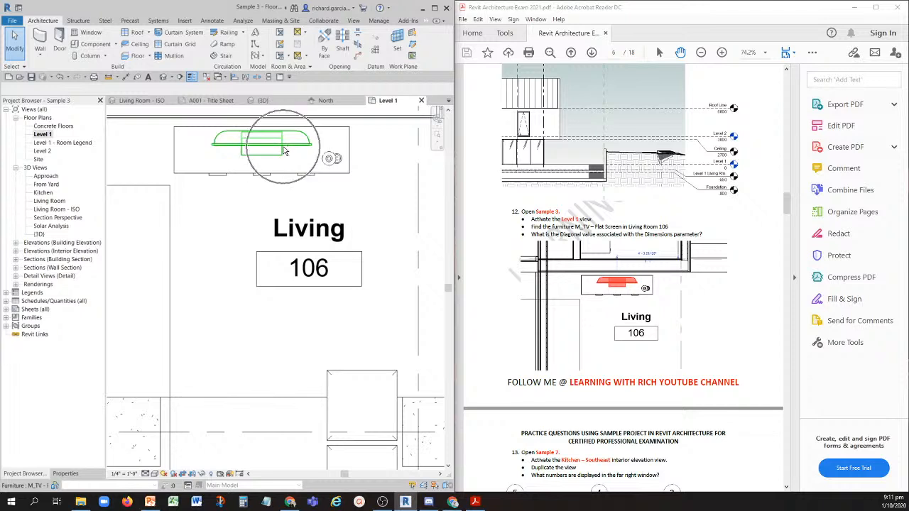
left_click(283, 151)
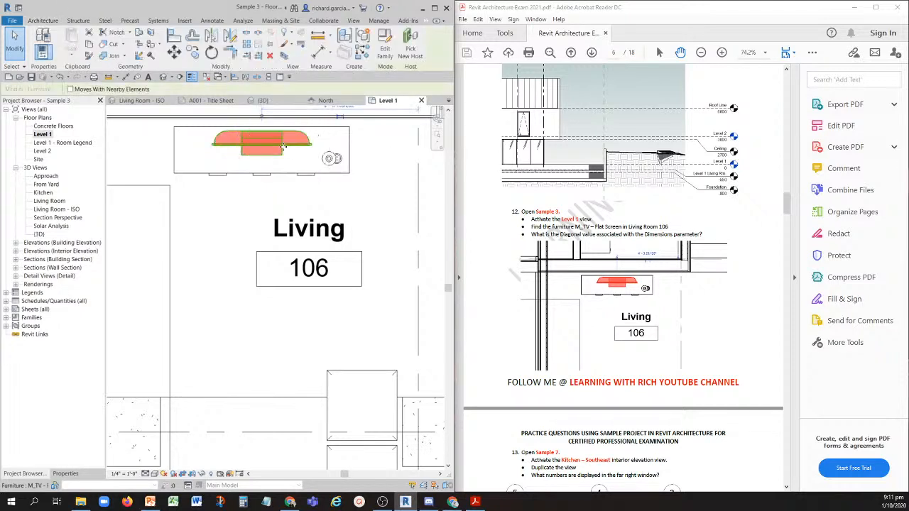
key("ctrl")
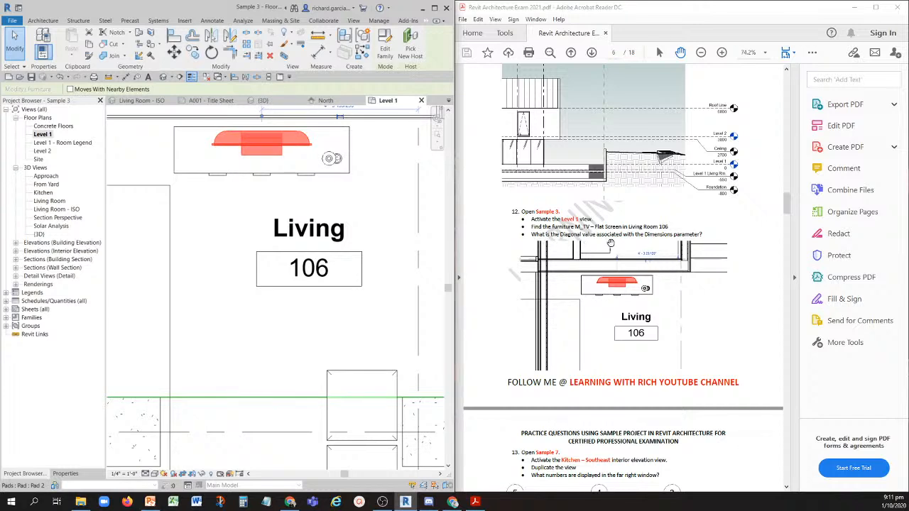
left_click(666, 239)
left_click(249, 149)
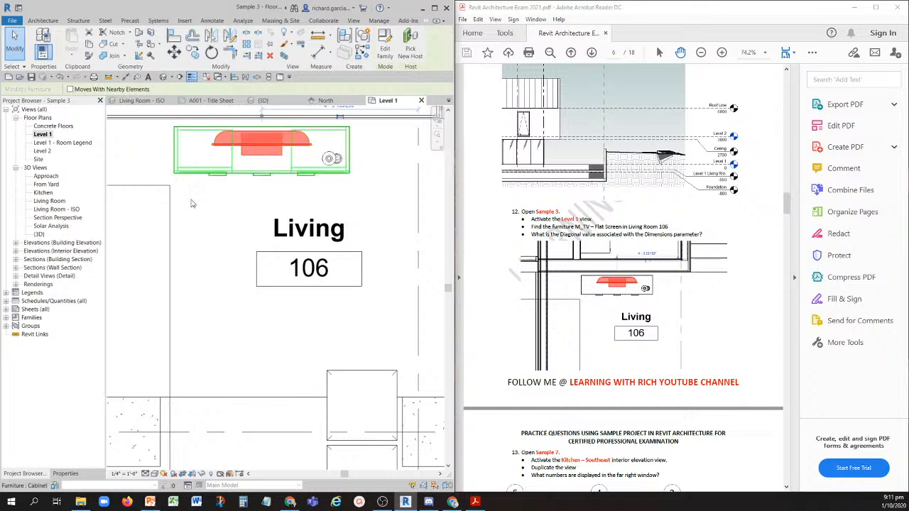
left_click(65, 474)
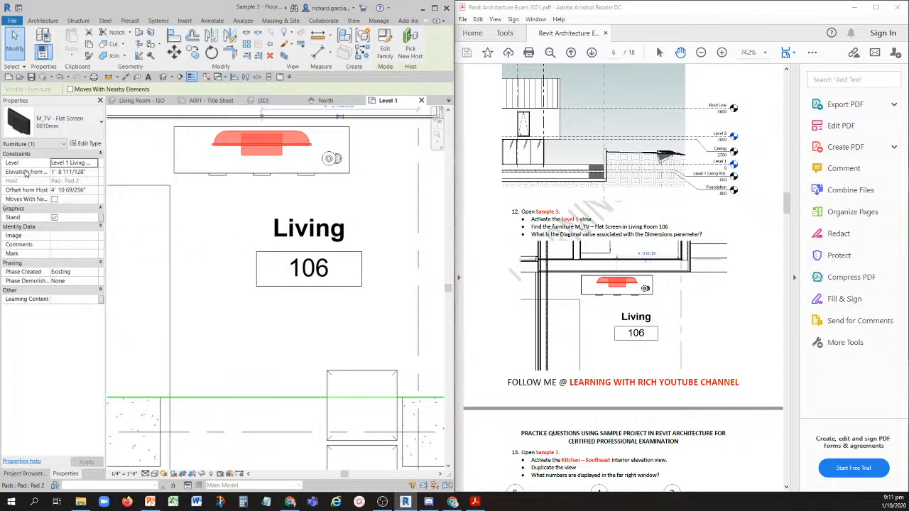
left_click(88, 145)
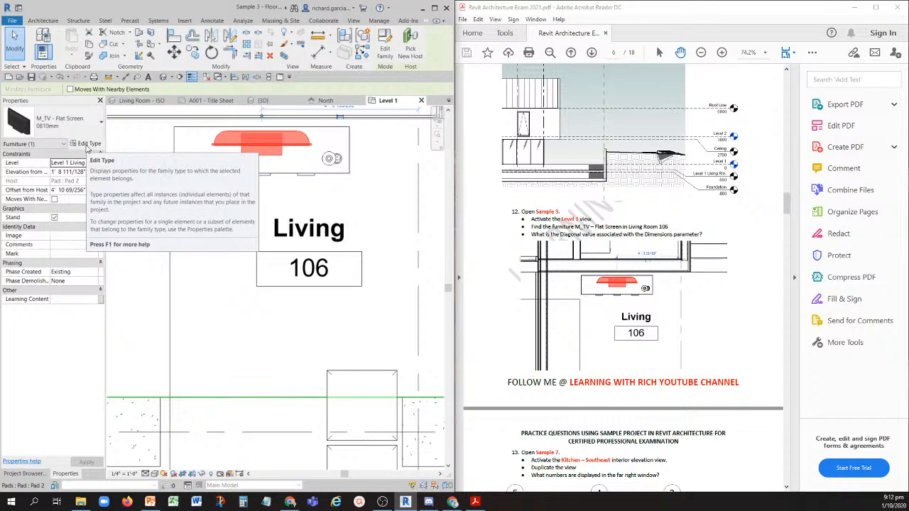
left_click(88, 145)
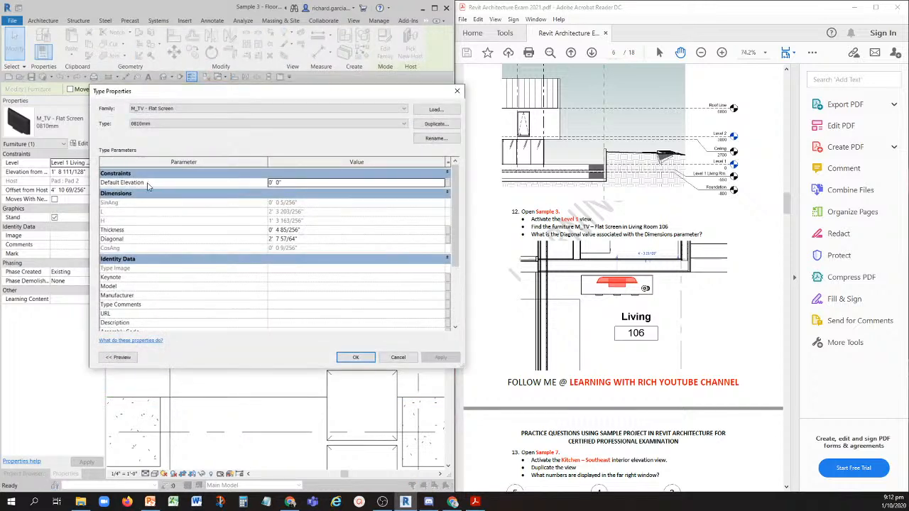
- Examine the Diagonal value among the Dimensions parameters of the flat-screen TV type, and compare it with question 12 in the PDF
key("ctrl")
key("ctrl")
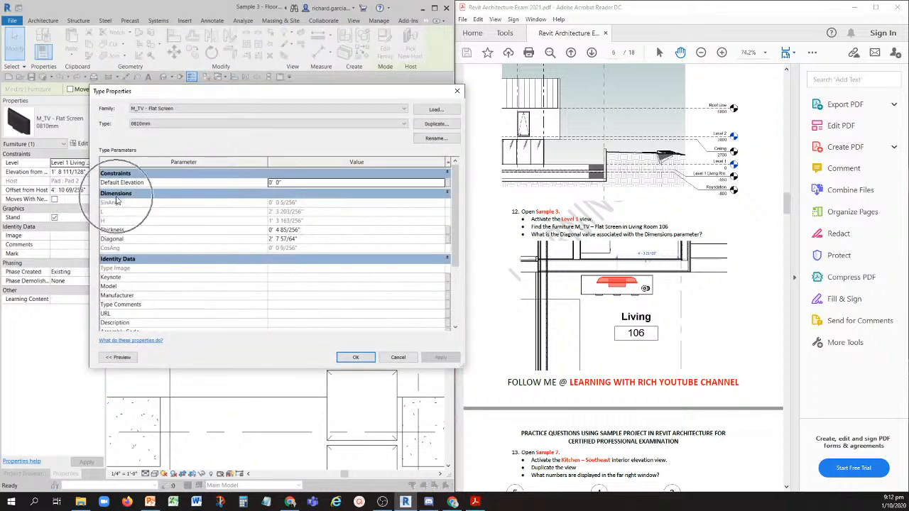
key("ctrl")
key("ctrl")
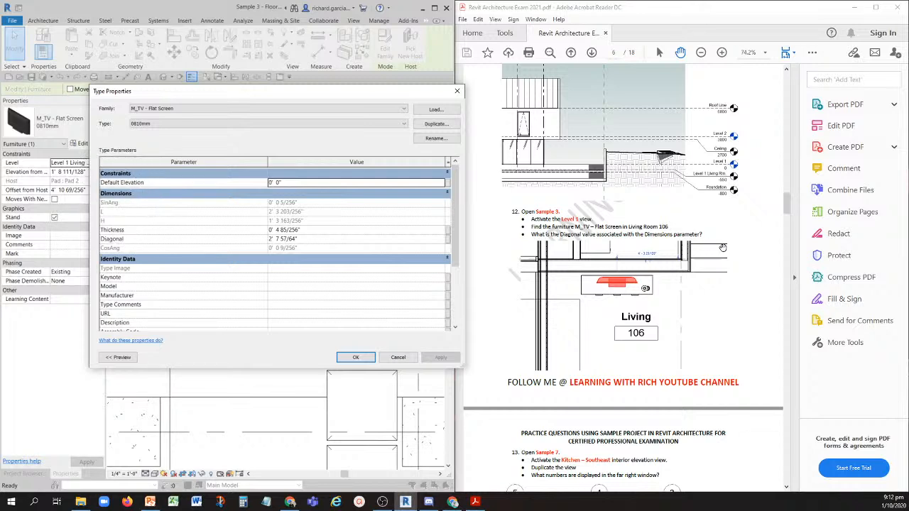
key("ctrl")
key("ctrl")
key("ctrl")
key("ctrl")
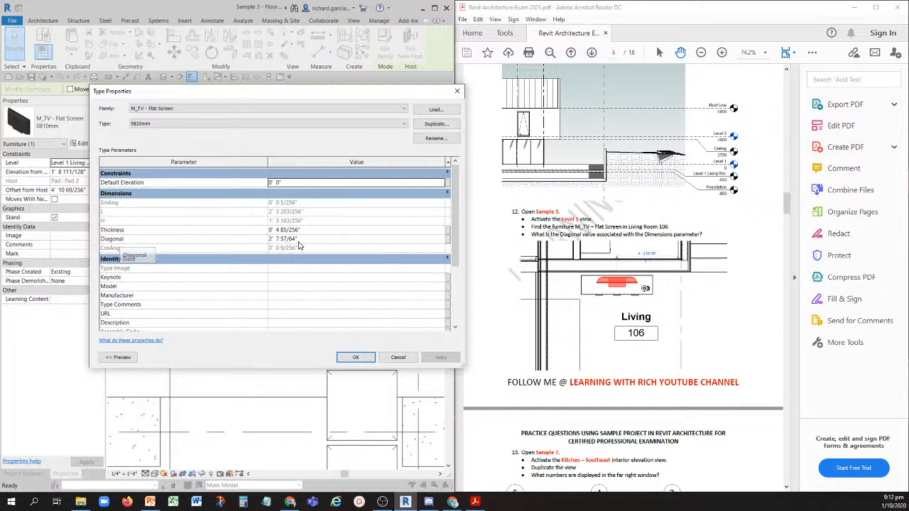
key("ctrl")
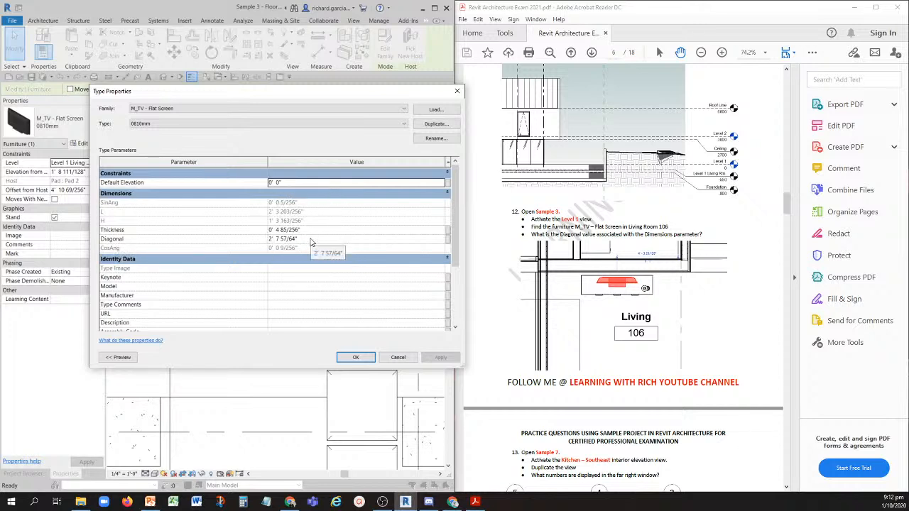
left_click(311, 239)
key("ctrl")
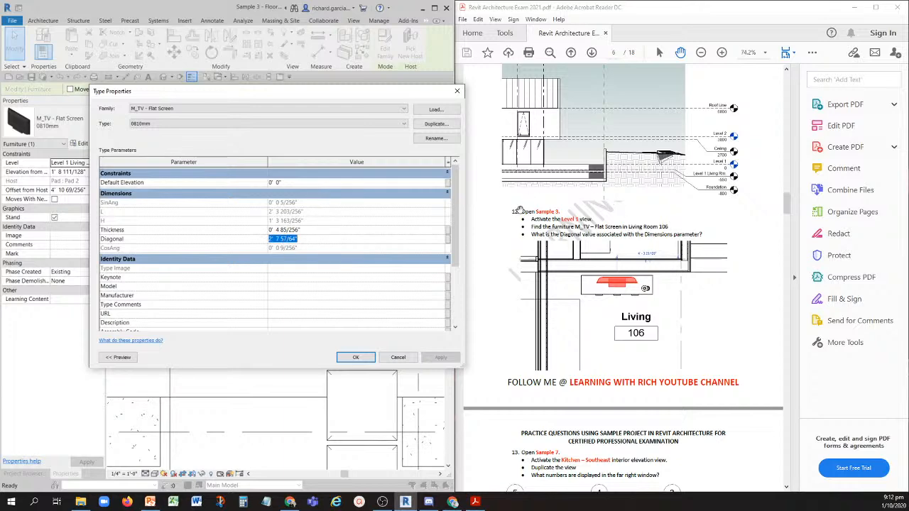
left_click_drag(515, 217, 529, 229)
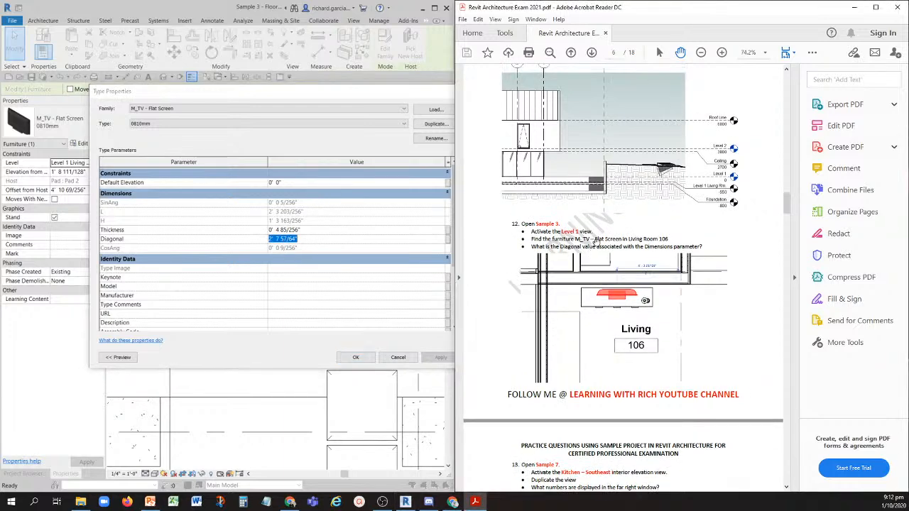
- Show question 13 in the exam PDF and close the flat-screen TV's type properties
left_click_drag(595, 240, 596, 195)
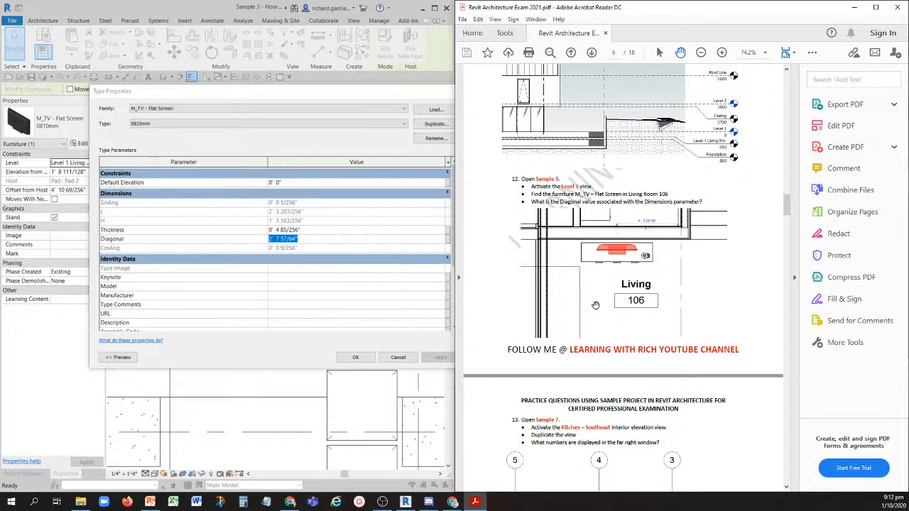
scroll(561, 285, "down", 3)
scroll(561, 285, "down", 2)
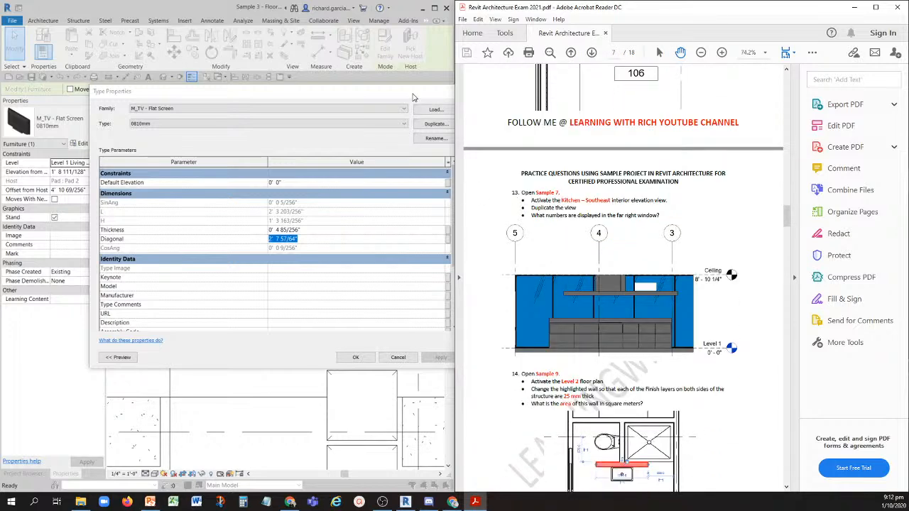
left_click_drag(414, 97, 358, 104)
left_click(377, 98)
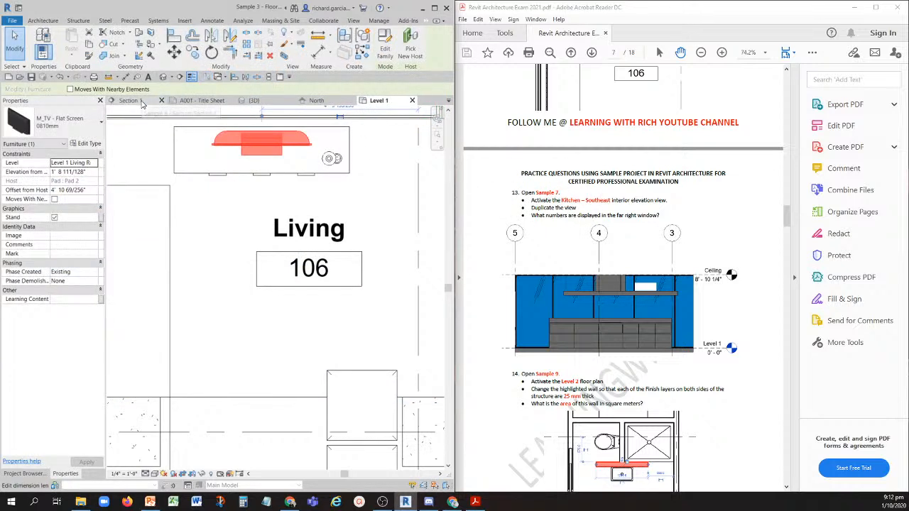
- Find Sample 7 among the open views without saving any project, and place its window beside the exam PDF
left_click(434, 7)
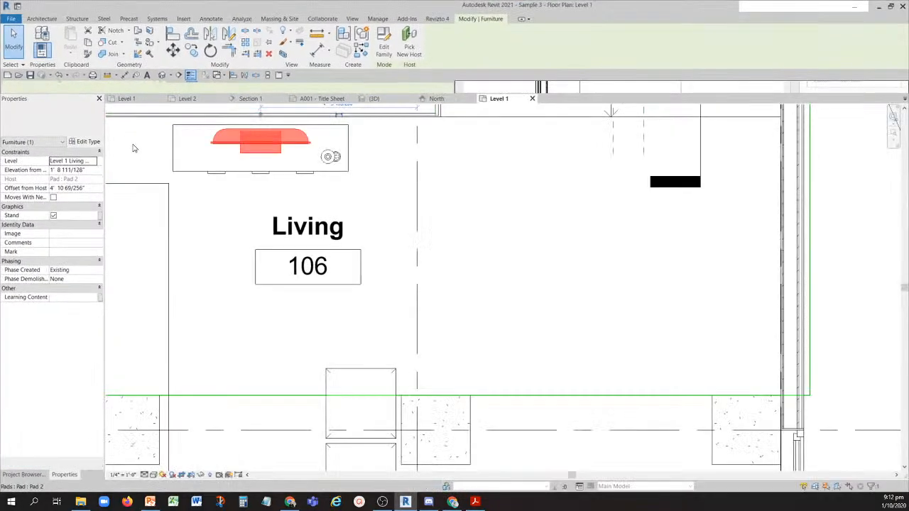
left_click(127, 99)
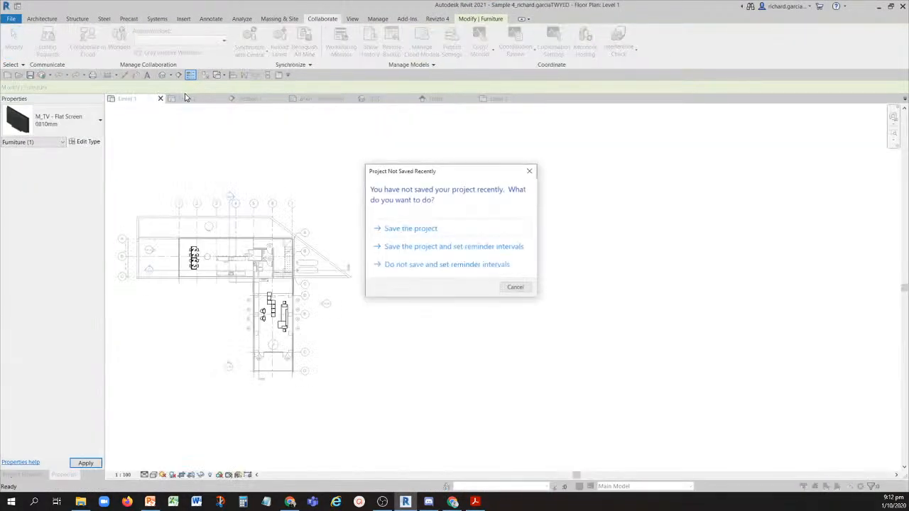
key("Escape")
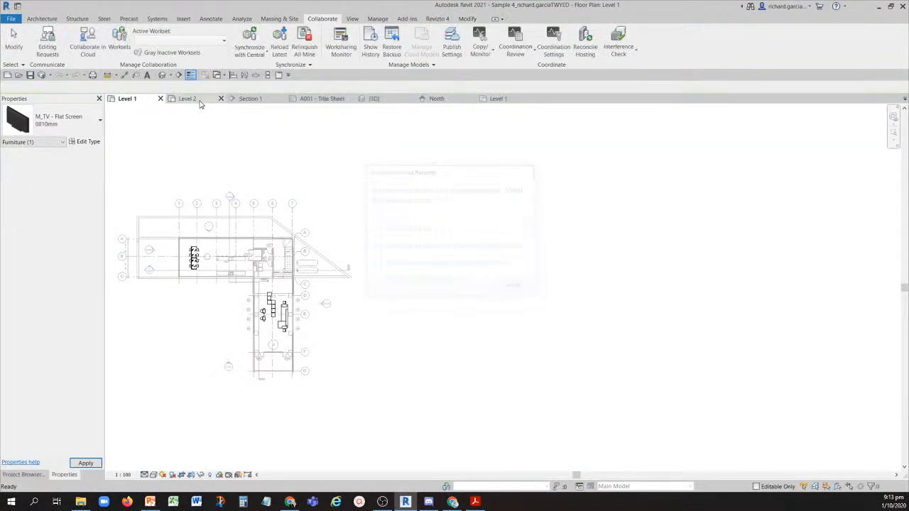
left_click(191, 99)
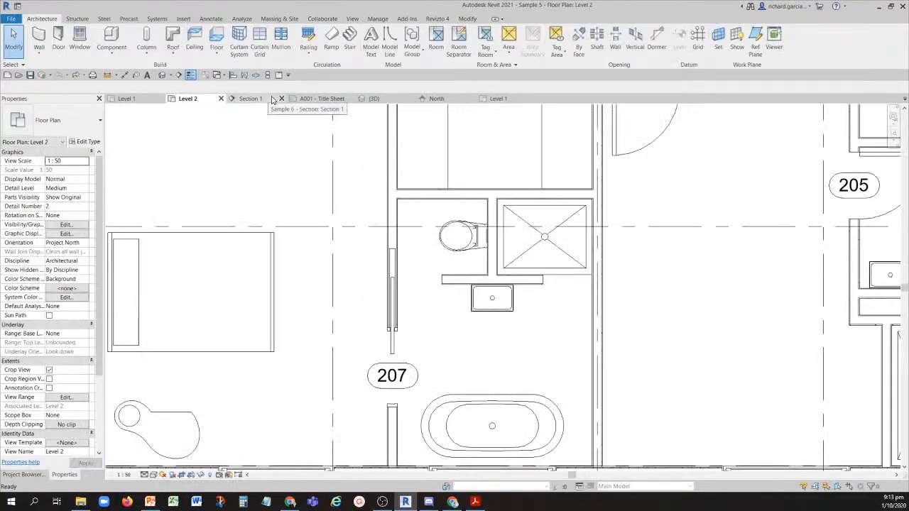
left_click(249, 99)
left_click(314, 99)
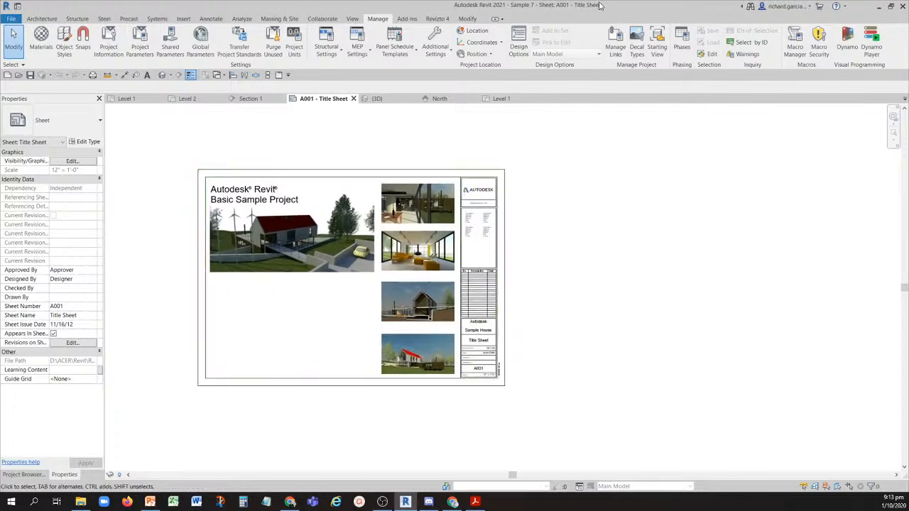
left_click_drag(599, 5, 9, 144)
left_click_drag(2, 142, 1, 142)
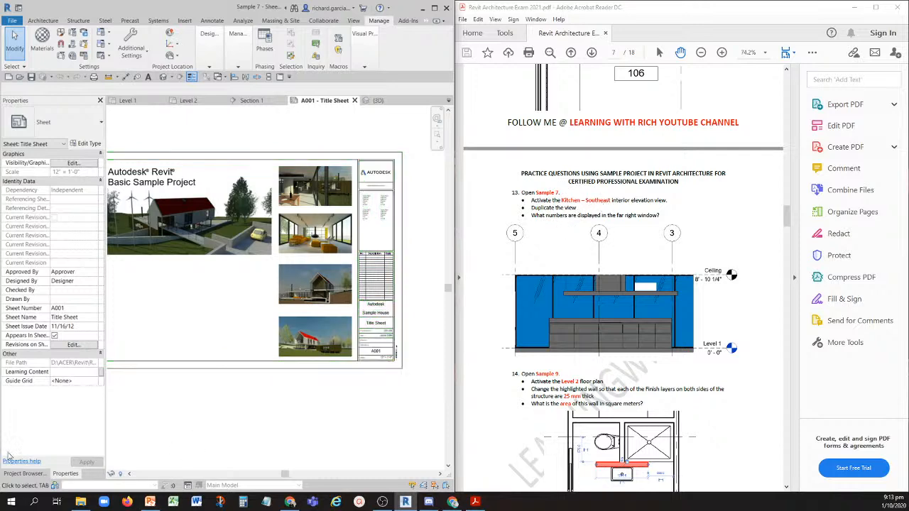
- Open the Kitchen - Southeast interior elevation view of Sample 7
left_click(24, 473)
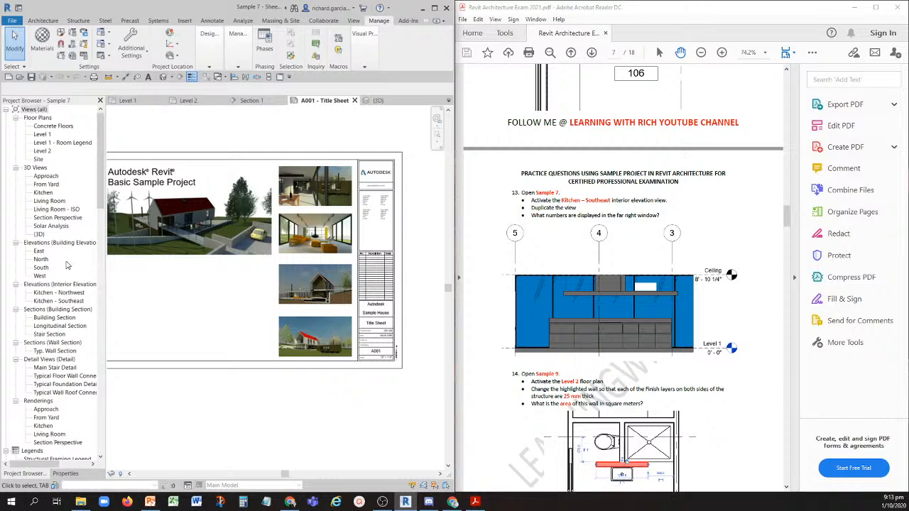
left_click(52, 302)
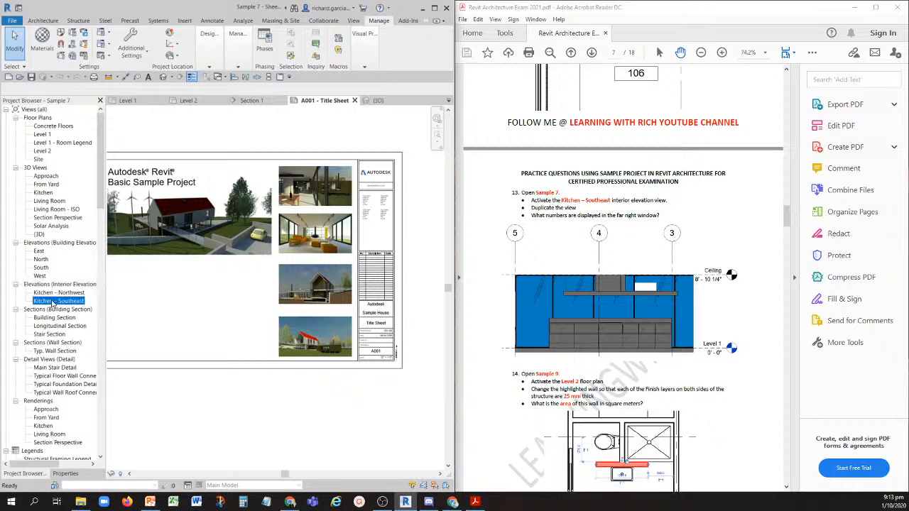
key("ctrl")
key("ctrl")
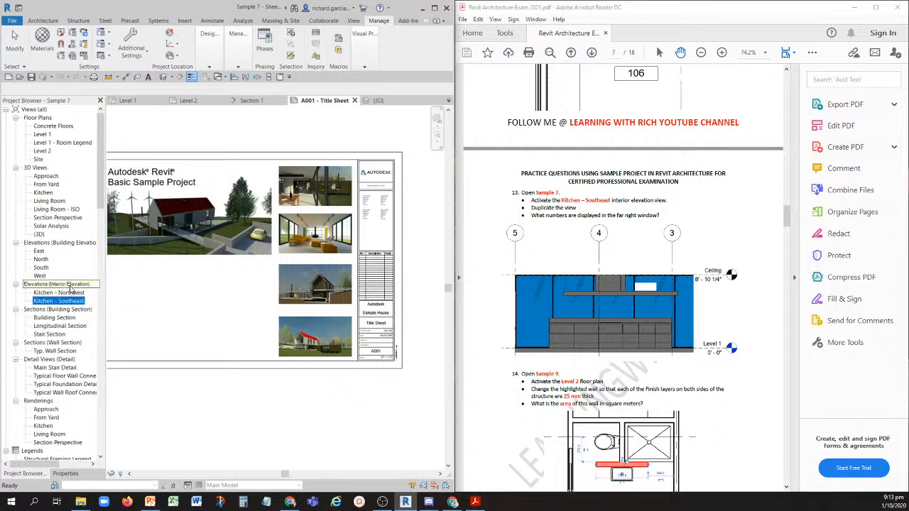
key("ctrl")
key("ctrl")
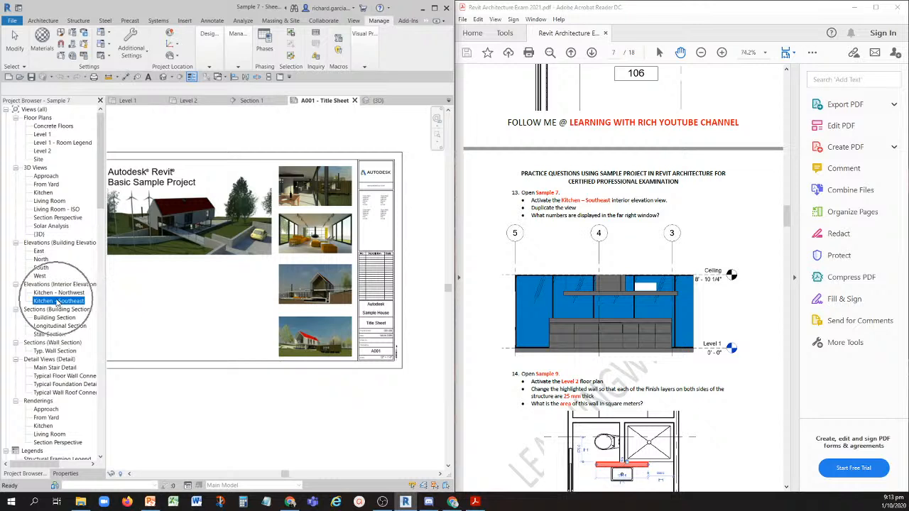
double_click(60, 301)
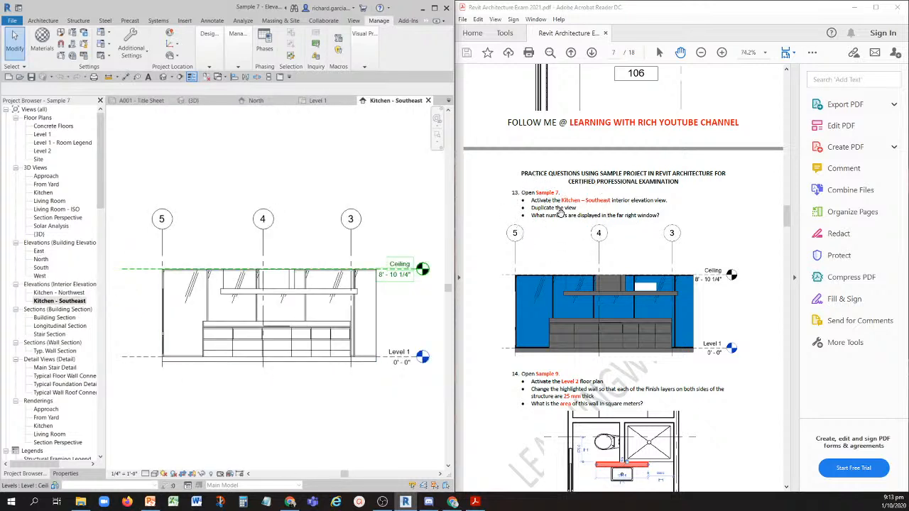
- Duplicate the Kitchen - Southeast elevation view with the plain Duplicate option
key("ctrl")
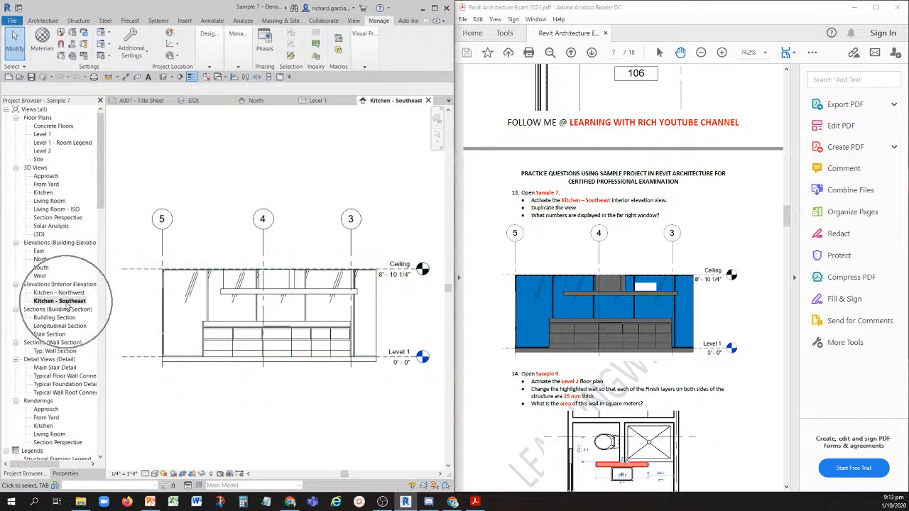
left_click(67, 304)
right_click(67, 303)
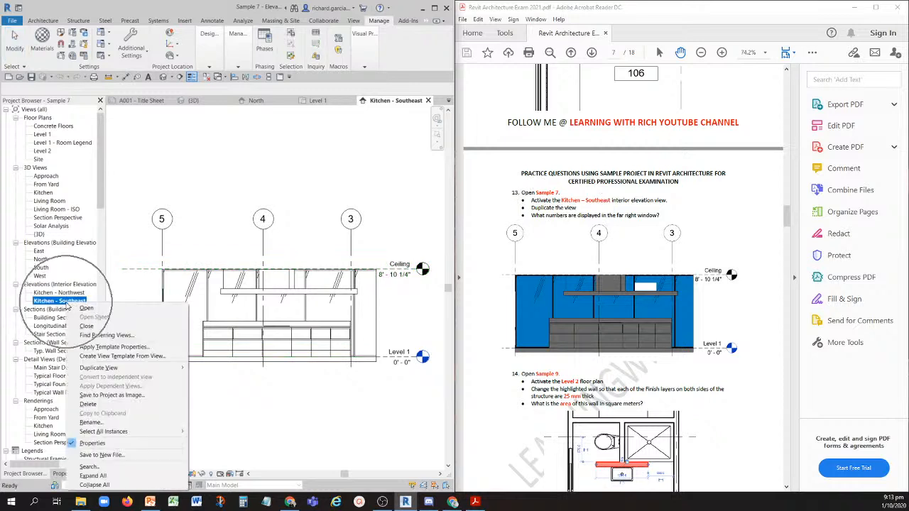
left_click(103, 368)
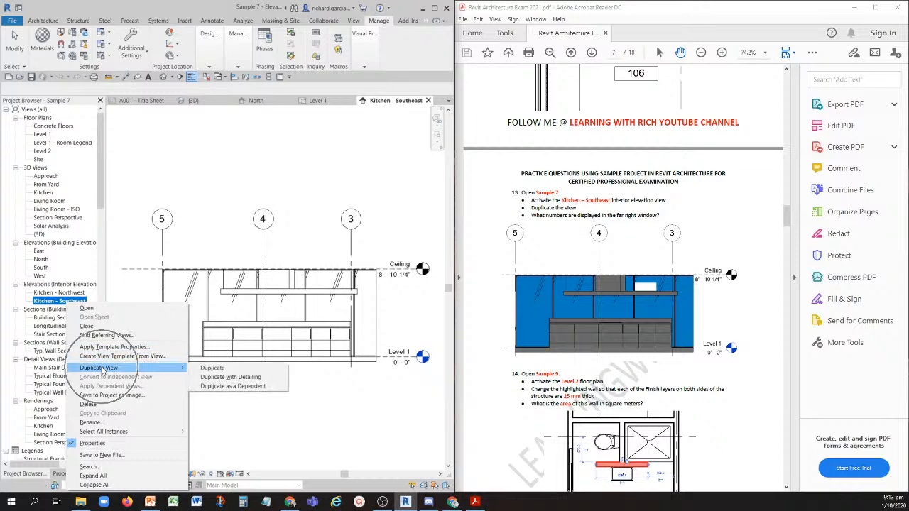
left_click(213, 368)
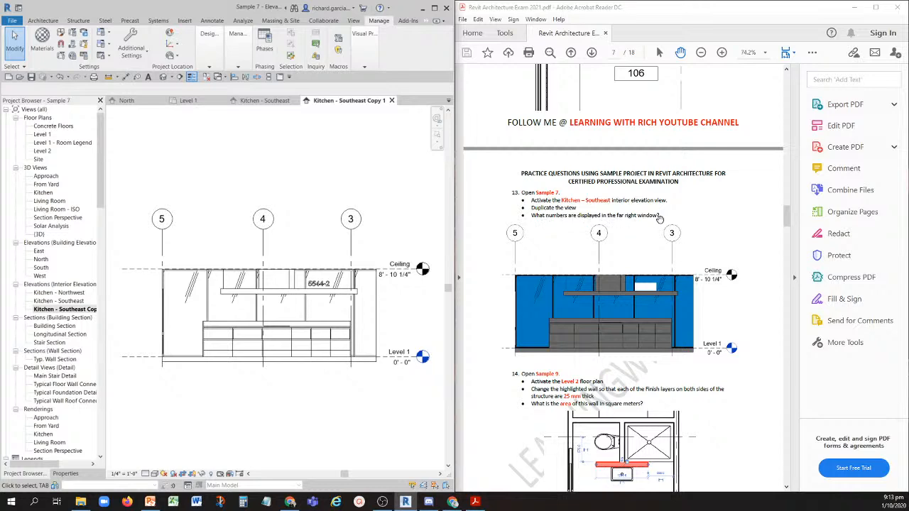
- Examine the numbers displayed in the far right window of the duplicated kitchen elevation to answer question 13
scroll(323, 288, "up", 4)
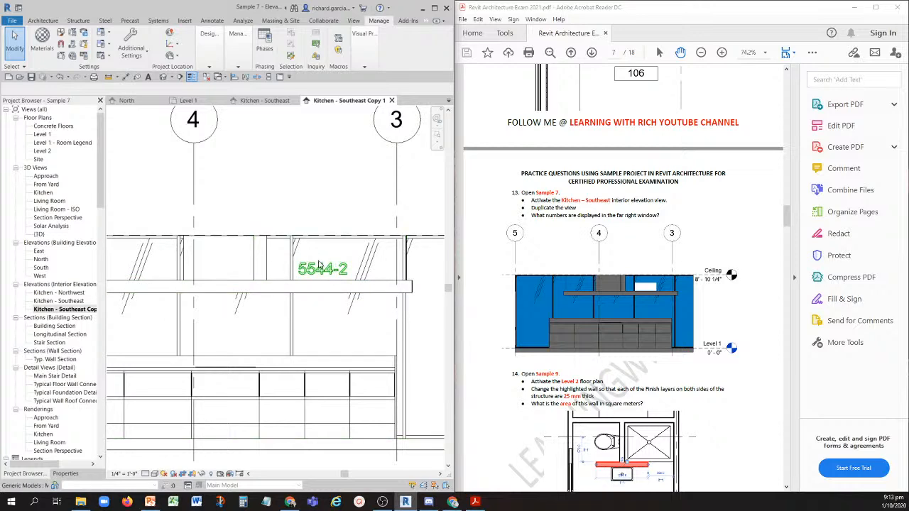
scroll(319, 265, "up", 5)
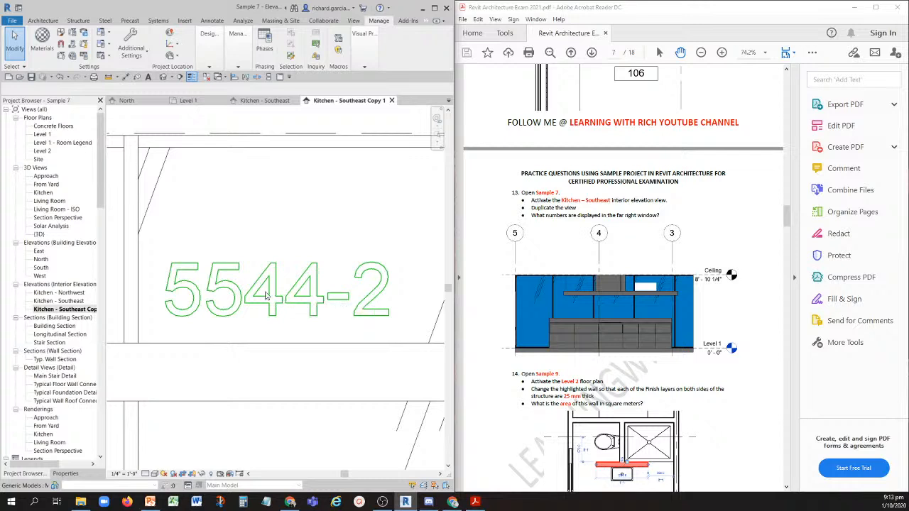
scroll(267, 295, "down", 2)
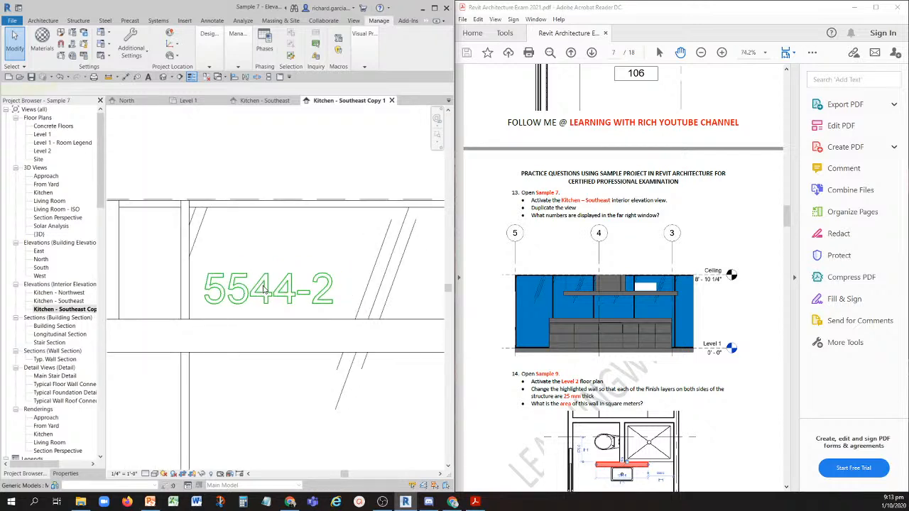
left_click(264, 289)
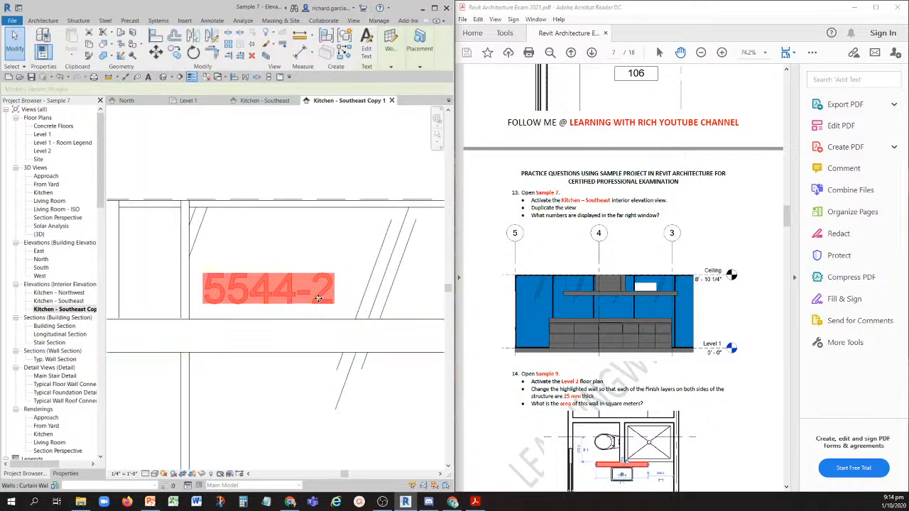
left_click(261, 390)
left_click(269, 148)
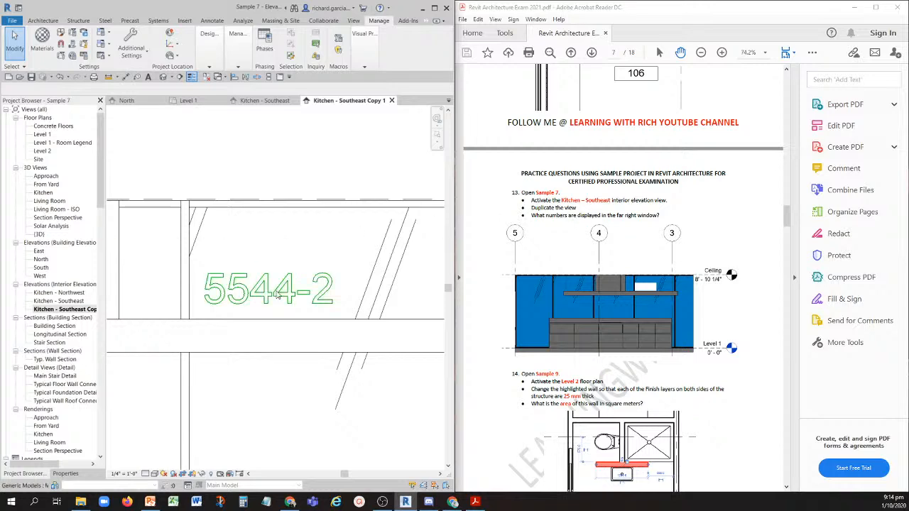
left_click(277, 297)
left_click(307, 155)
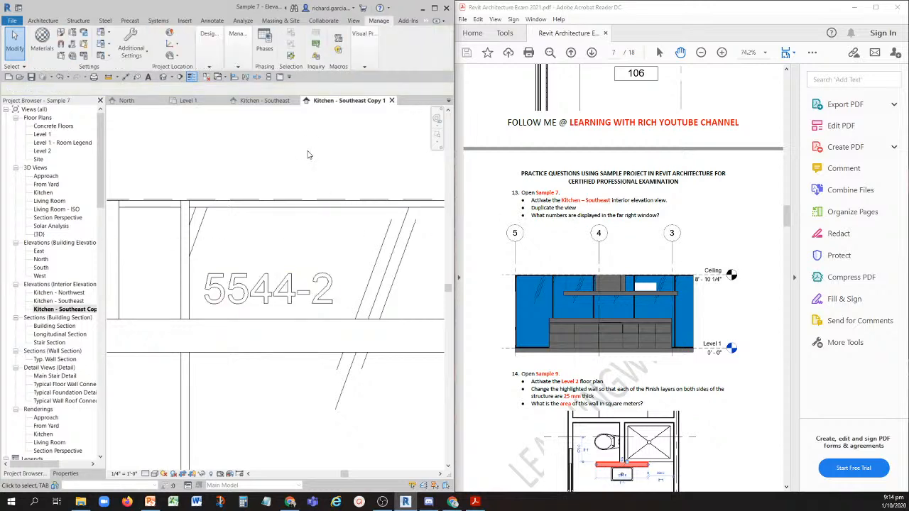
scroll(254, 223, "down", 5)
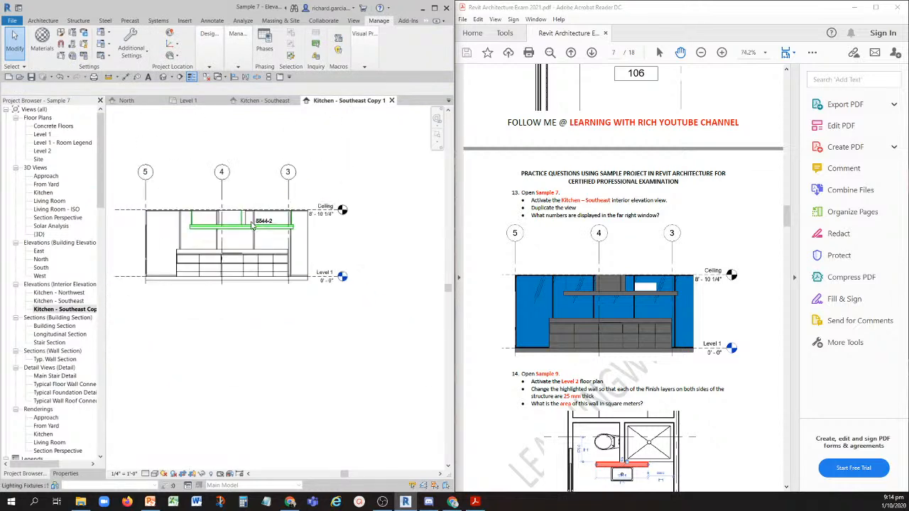
middle_click_drag(253, 226, 266, 257)
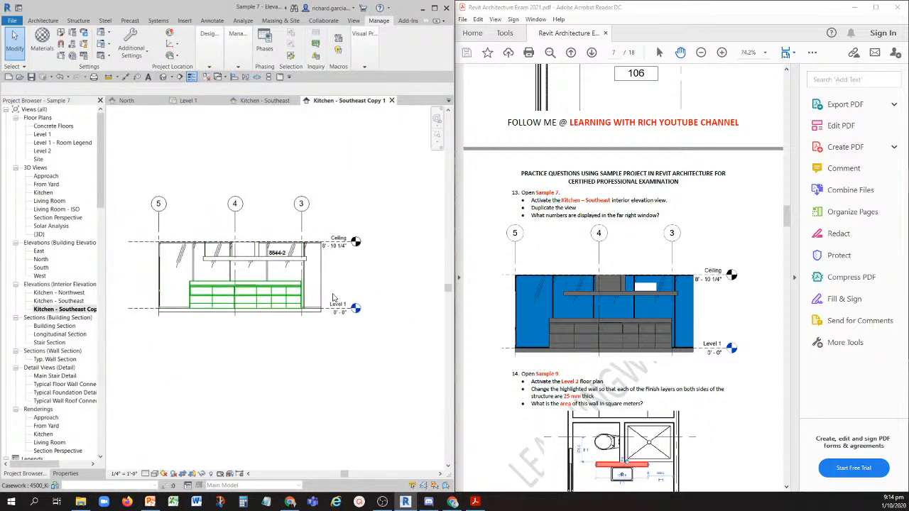
- Undo the duplication of the Kitchen - Southeast view and close the inactive views
scroll(558, 330, "down", 3)
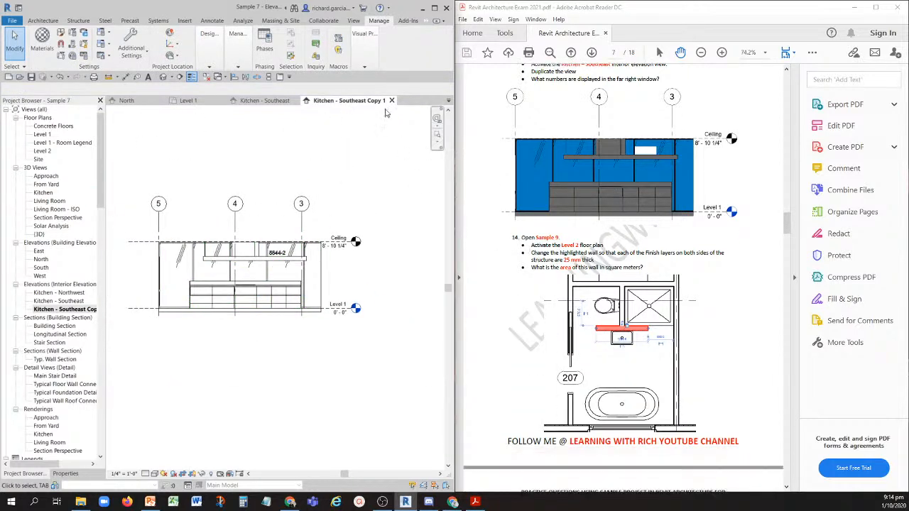
left_click(61, 76)
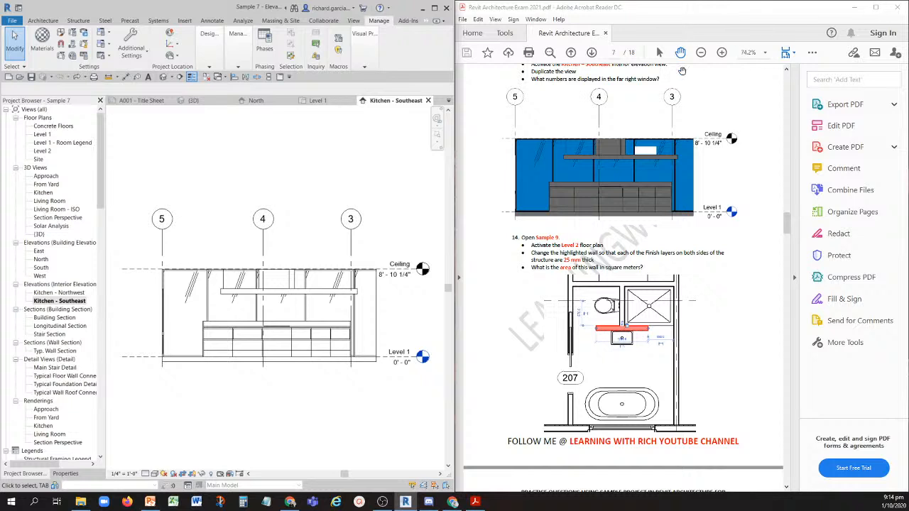
left_click(206, 78)
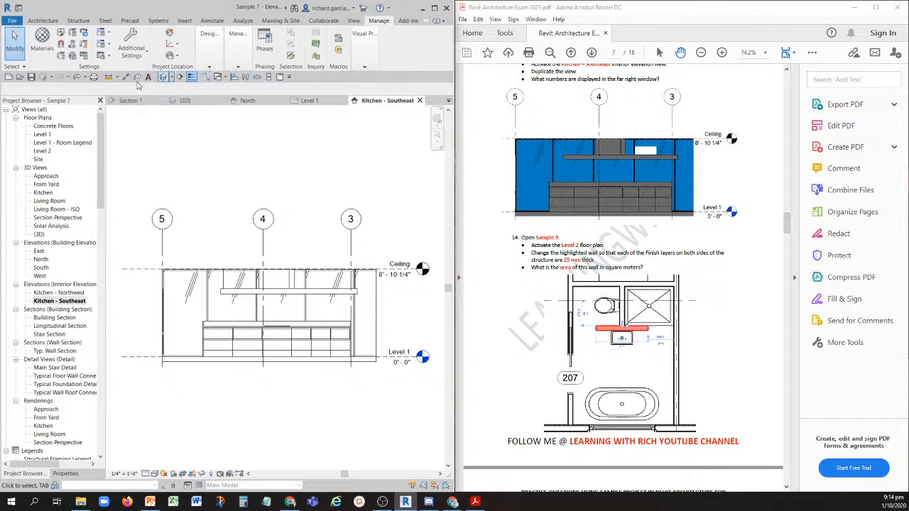
- Open the Sample 9 project and its Level 2 floor plan for question 14
left_click(29, 78)
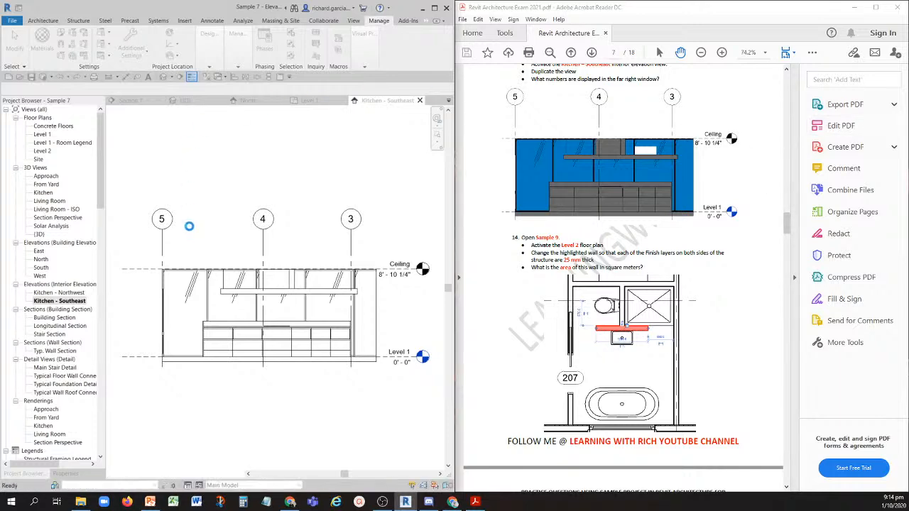
left_click(282, 242)
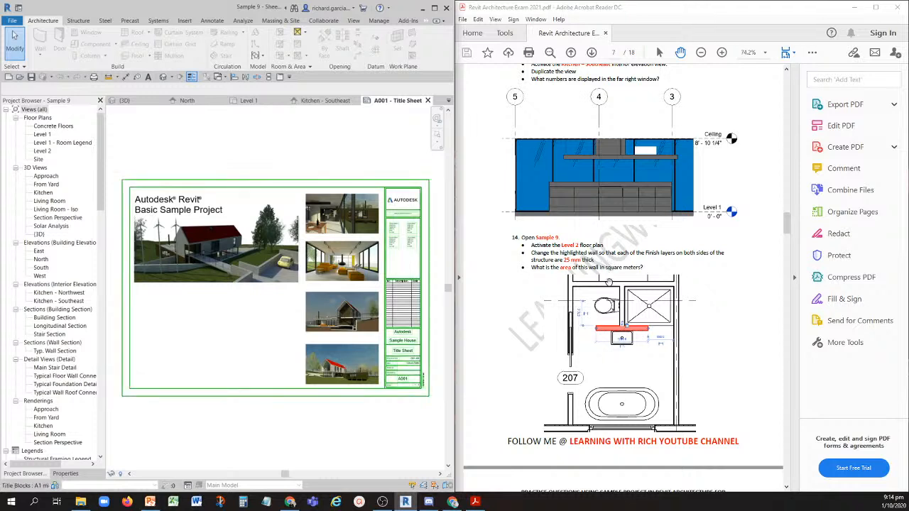
key("ctrl")
key("ctrl")
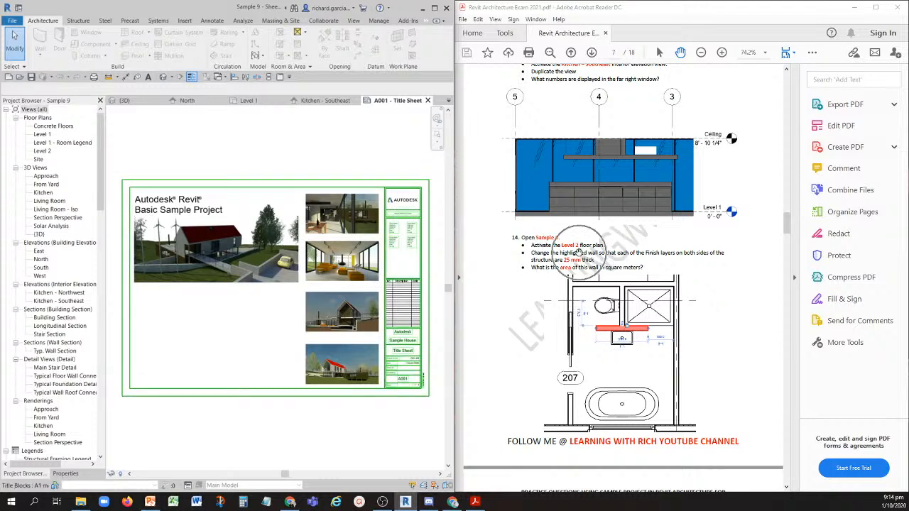
left_click(43, 152)
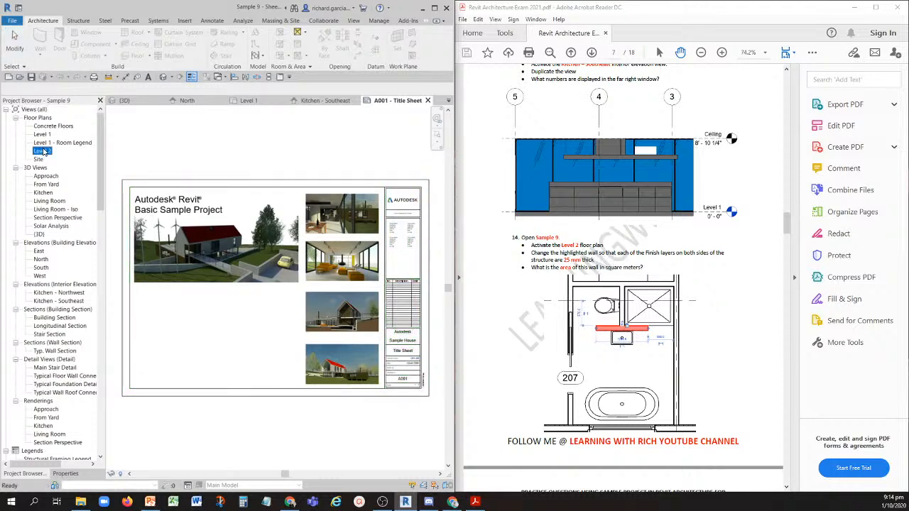
key("ctrl")
double_click(44, 152)
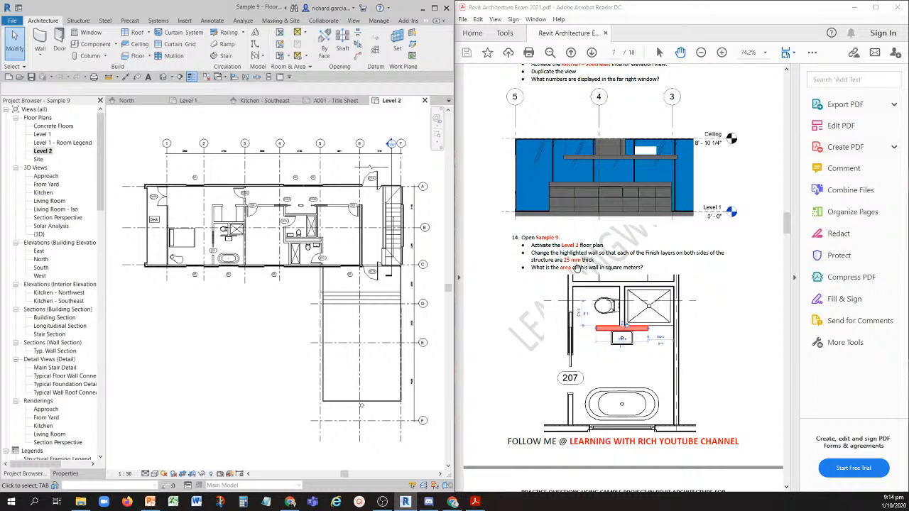
- Select the Interior - Partition wall behind the sink in the Level 2 bathroom next to door 207
key("ctrl")
key("ctrl")
scroll(217, 255, "up", 5)
scroll(215, 206, "up", 5)
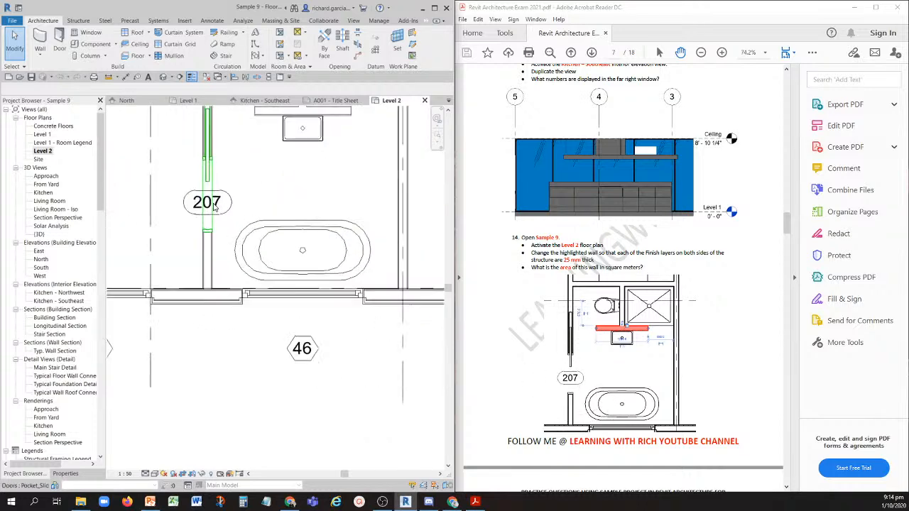
middle_click_drag(292, 225, 266, 357)
key("ctrl")
key("ctrl")
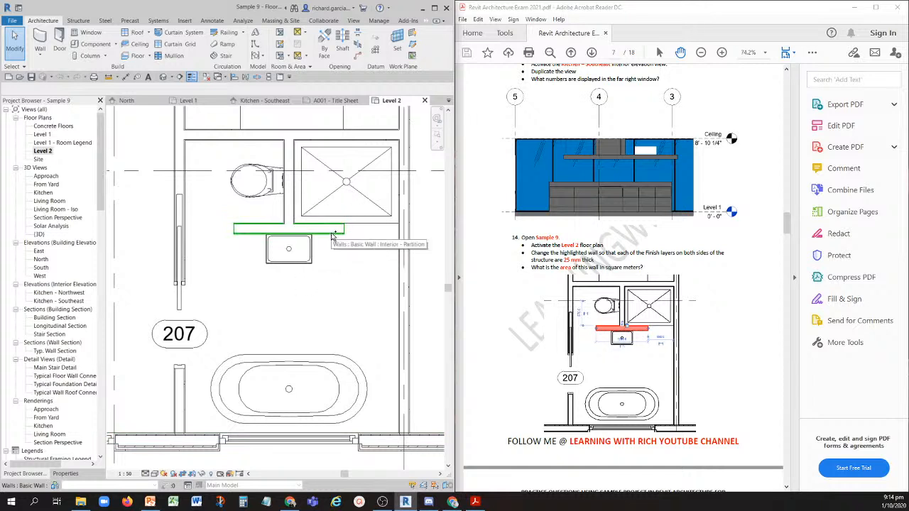
left_click(331, 234)
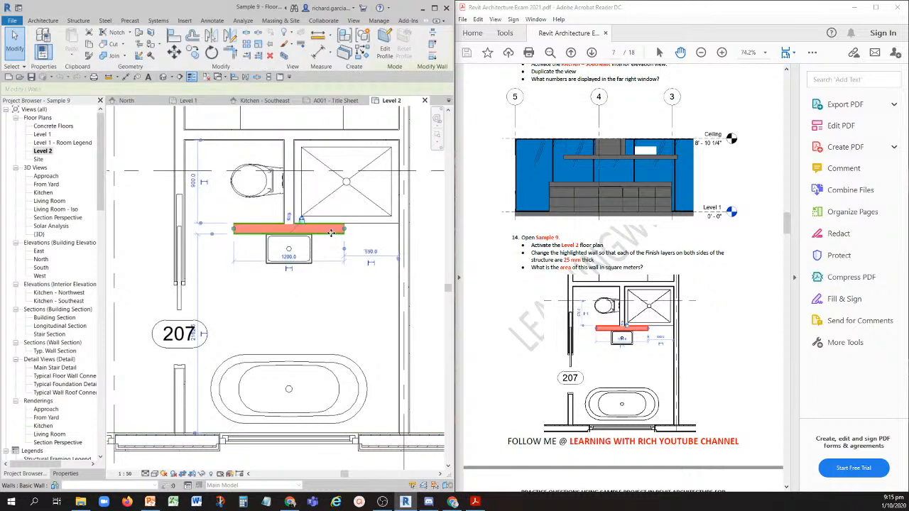
- Set the thickness of both Finish 2 [5] layers in the selected wall's type structure to 25 mm
left_click(64, 473)
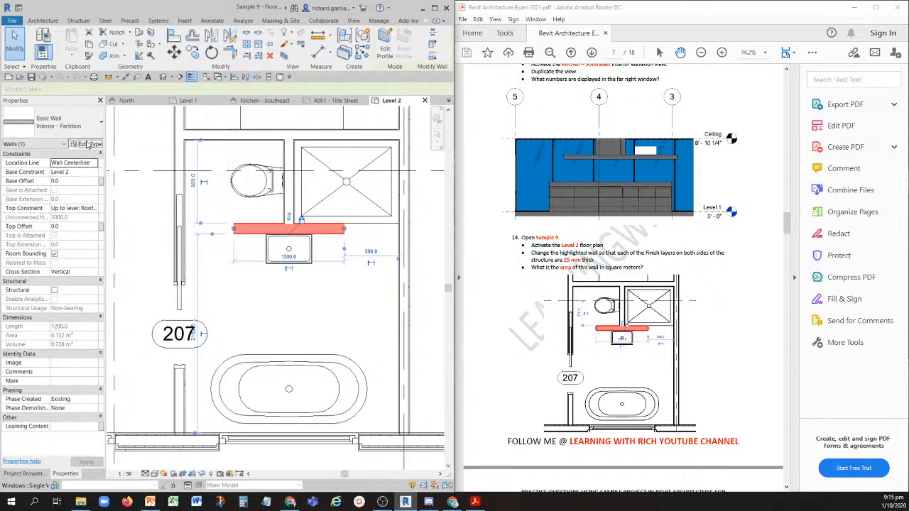
left_click(87, 144)
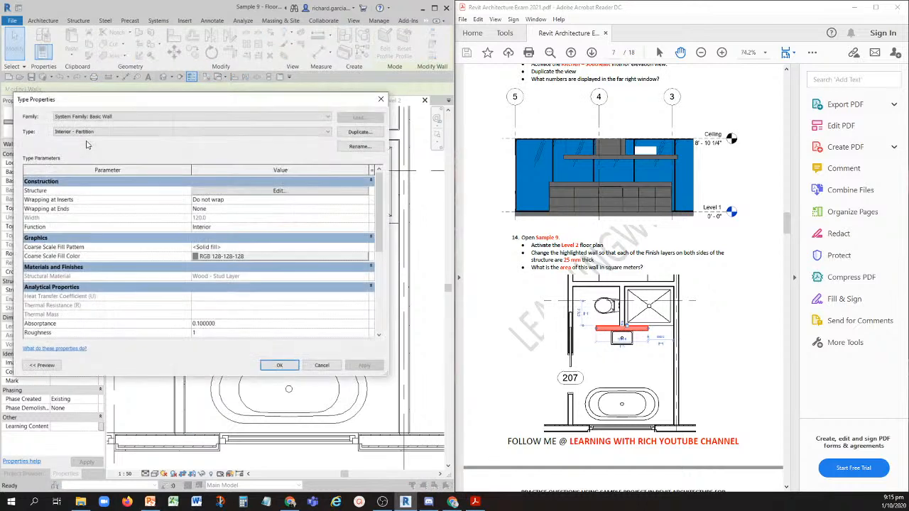
left_click(245, 192)
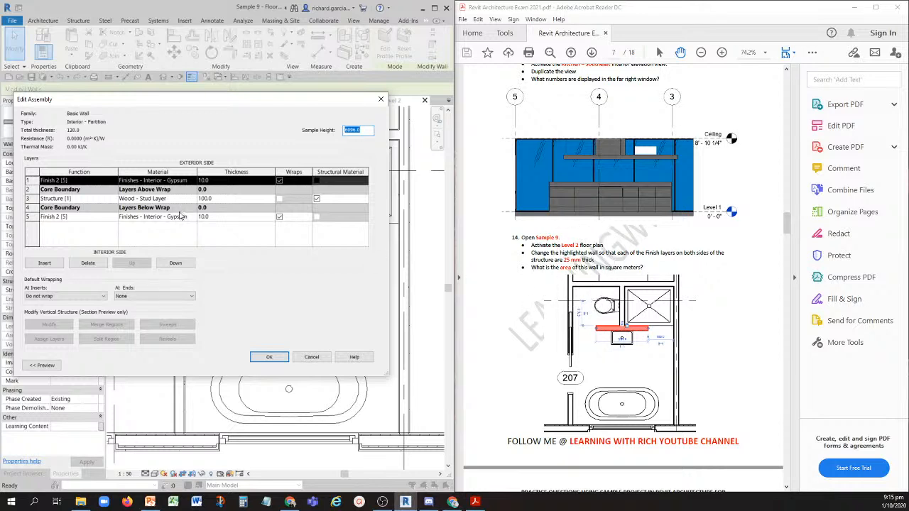
left_click(51, 183)
left_click(218, 182)
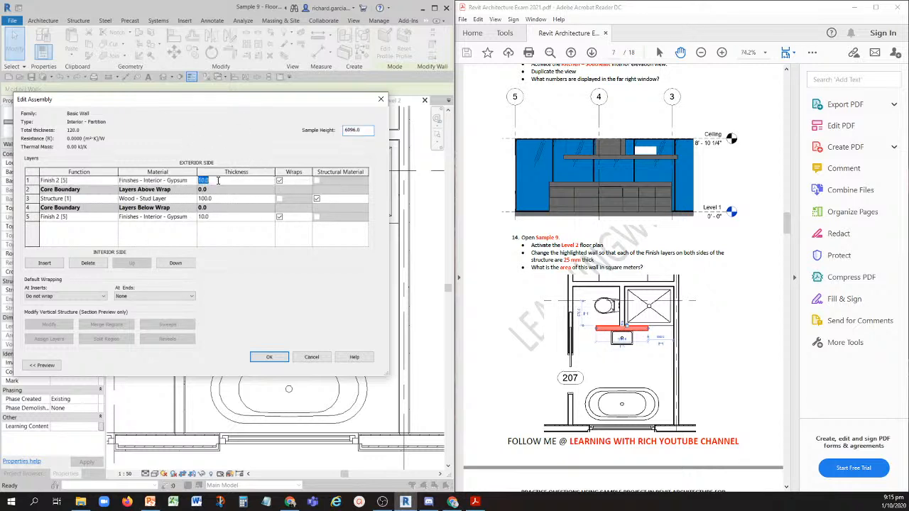
type("25")
left_click(215, 216)
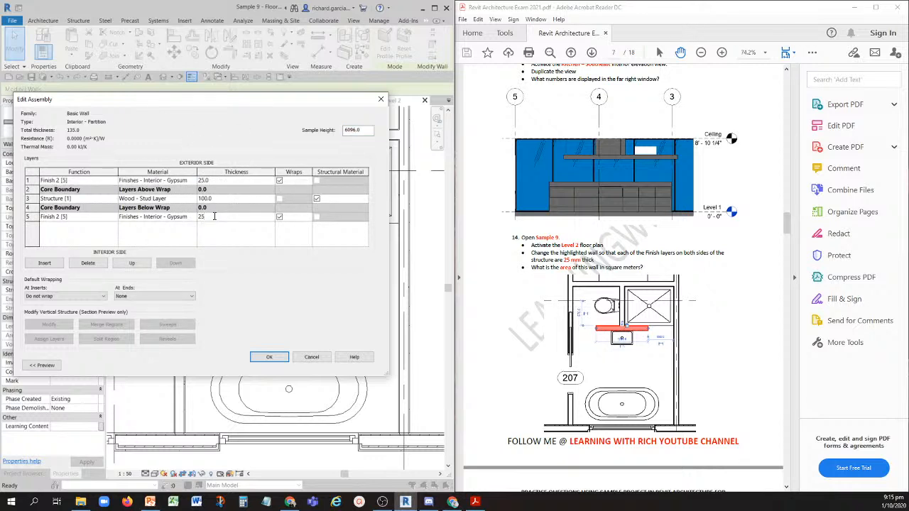
left_click(269, 358)
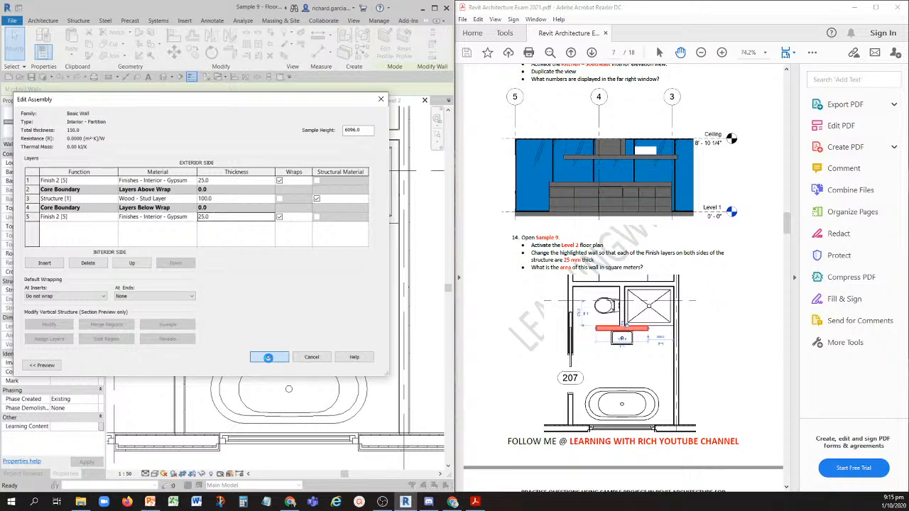
left_click(276, 368)
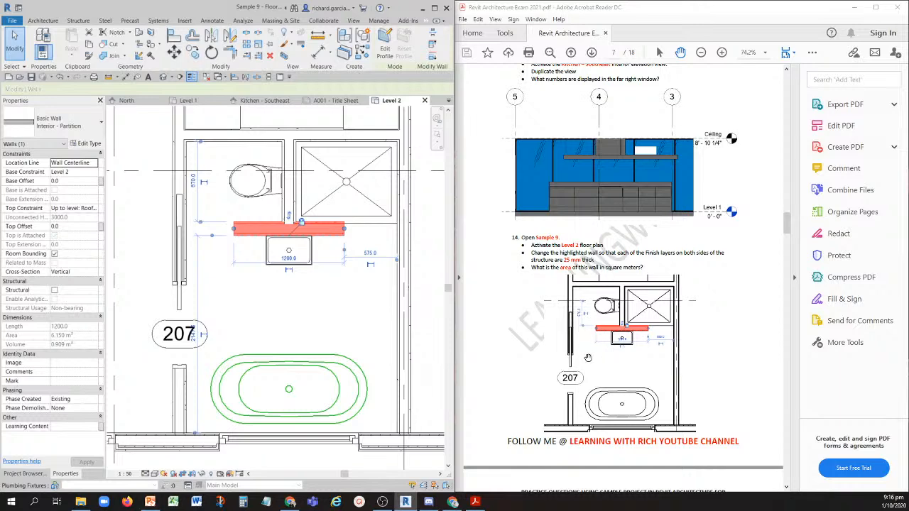
- Undo the finish layer thickness changes on the bathroom partition wall and clear the selection
scroll(718, 331, "down", 10)
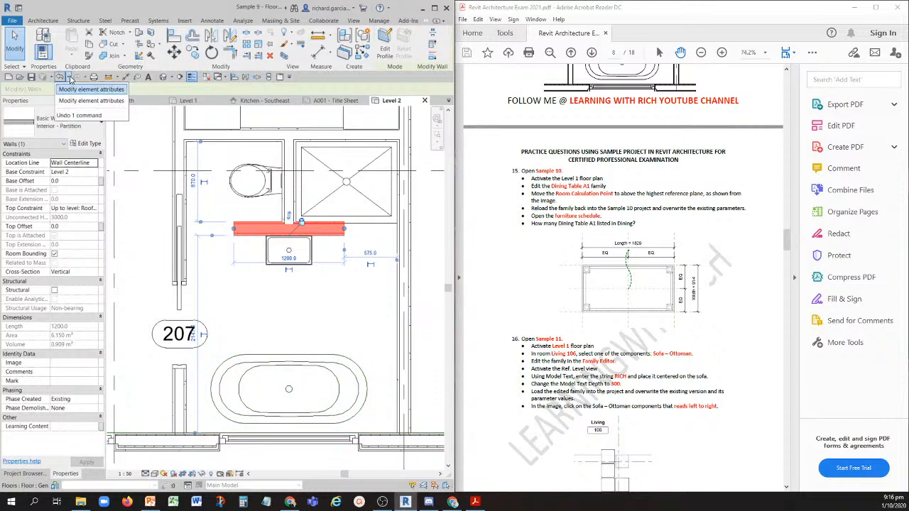
key("Escape")
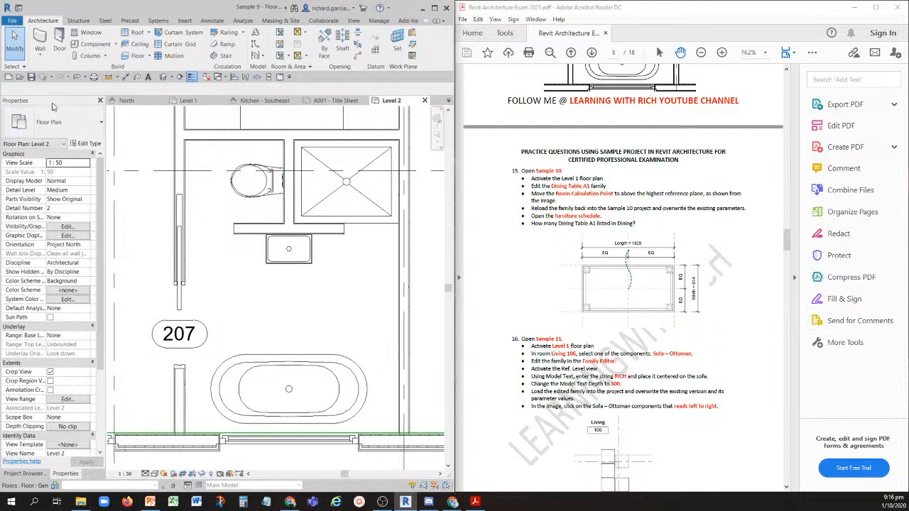
- Open the Sample 10 project and its Level 1 floor plan for question 15
left_click(20, 78)
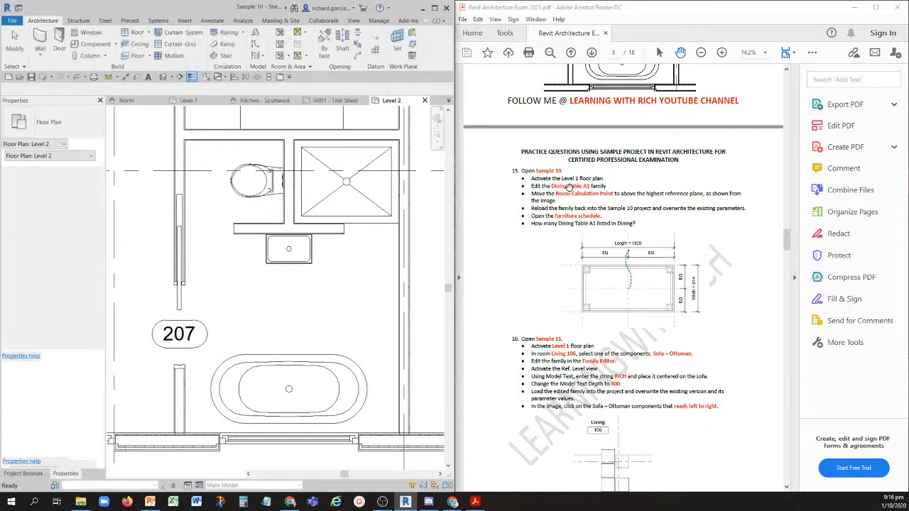
key("ctrl")
key("ctrl")
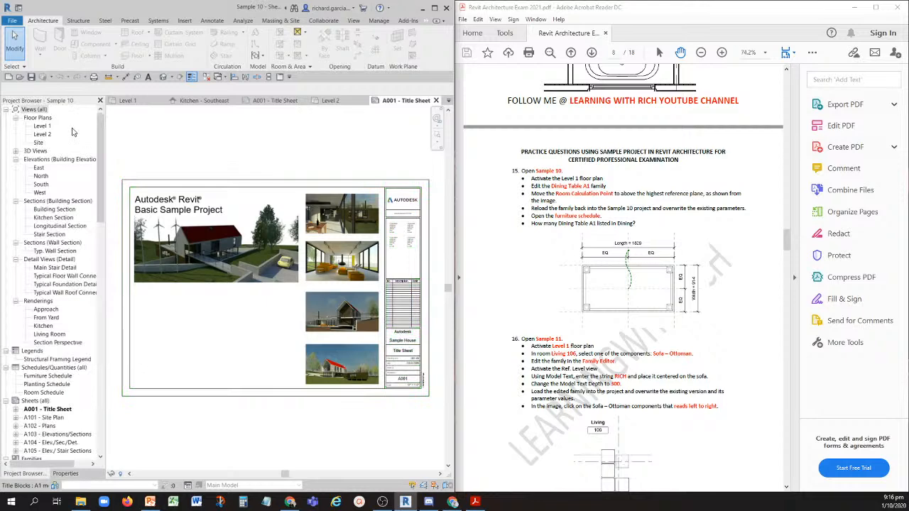
double_click(42, 126)
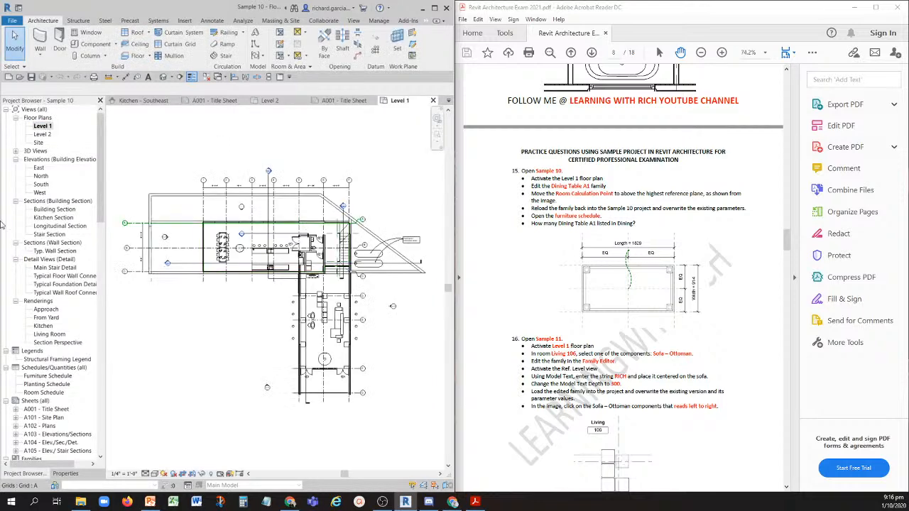
- Open the Dining Table A1 family for editing from the upper dining table in the Level 1 plan
left_click(561, 191)
scroll(221, 249, "up", 4)
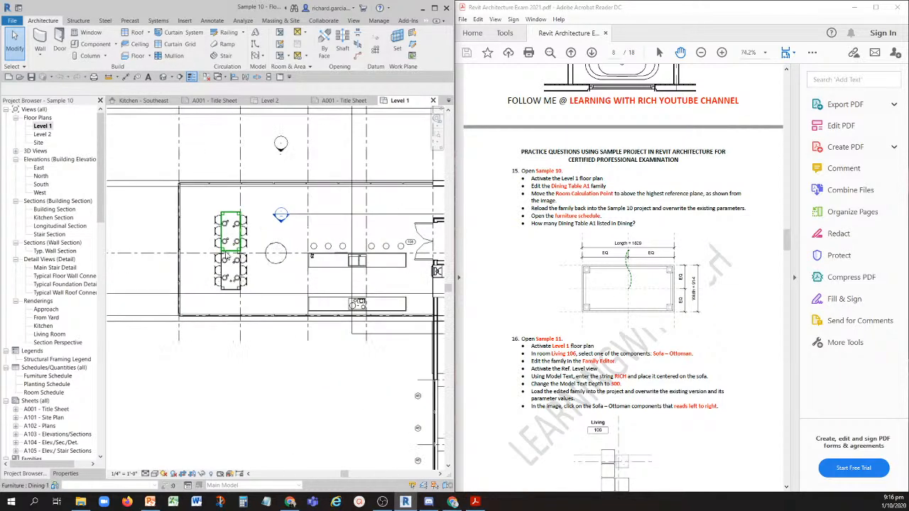
scroll(225, 256, "up", 4)
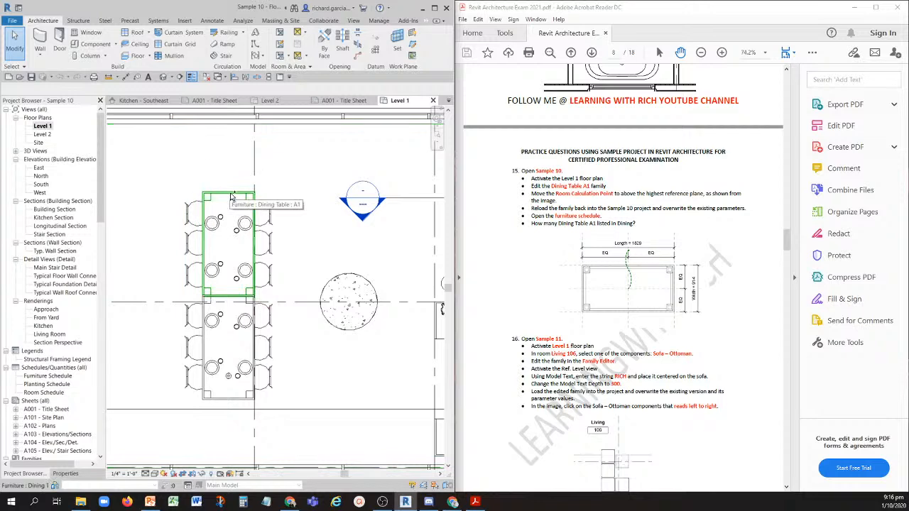
left_click(231, 197)
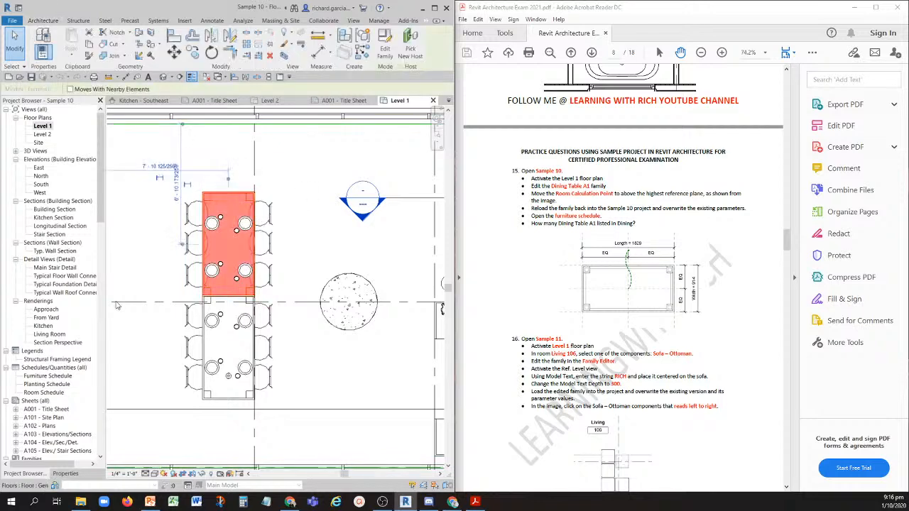
left_click(68, 471)
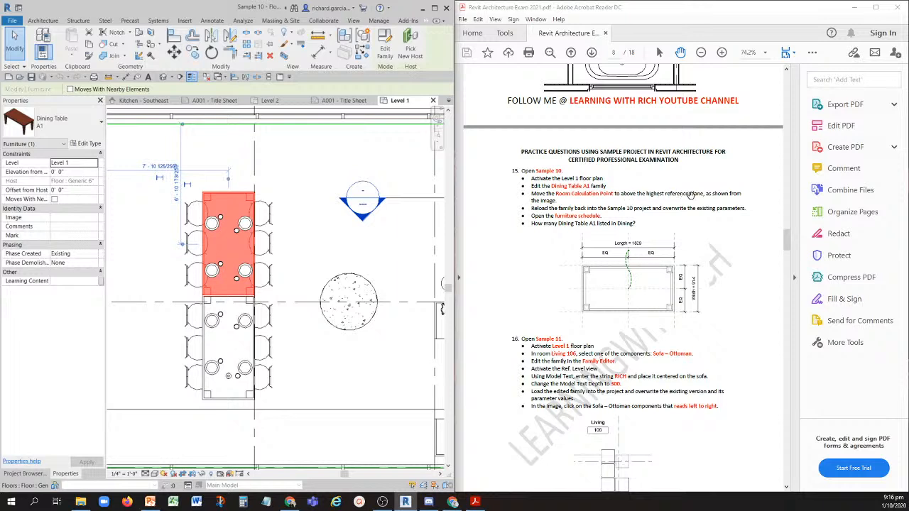
left_click(629, 256)
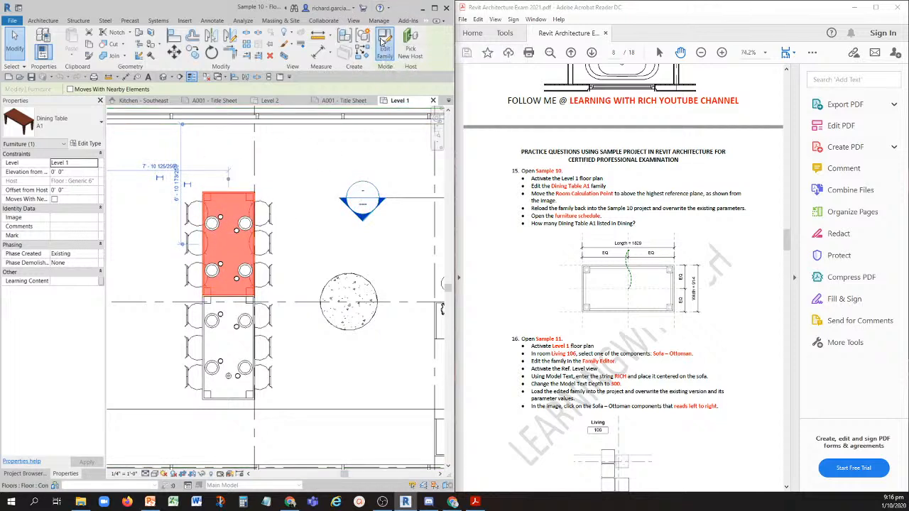
- Open the Ref. Level floor plan of the Dining Table family
left_click(27, 474)
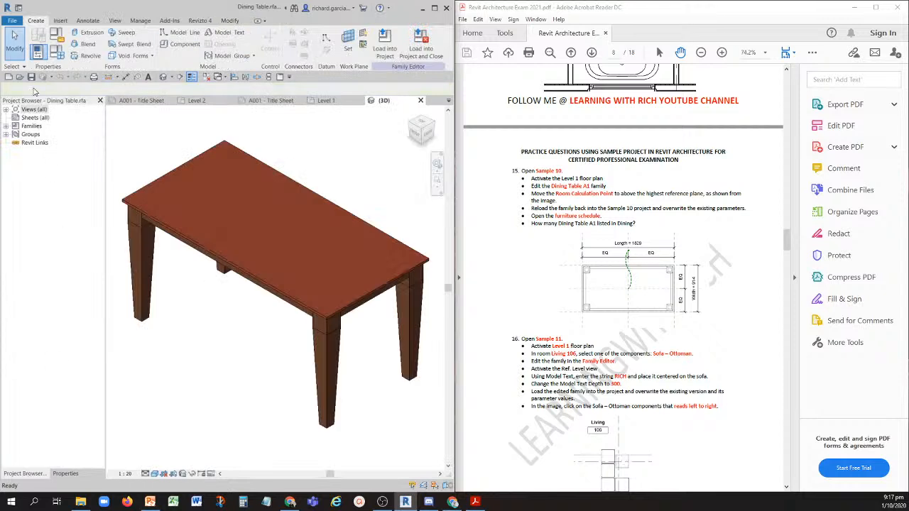
left_click(6, 109)
left_click(35, 117)
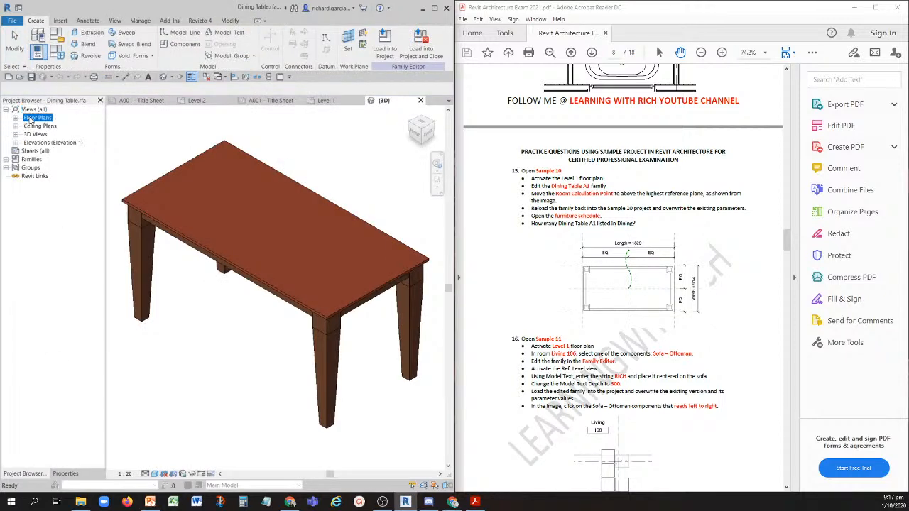
left_click(17, 118)
double_click(46, 127)
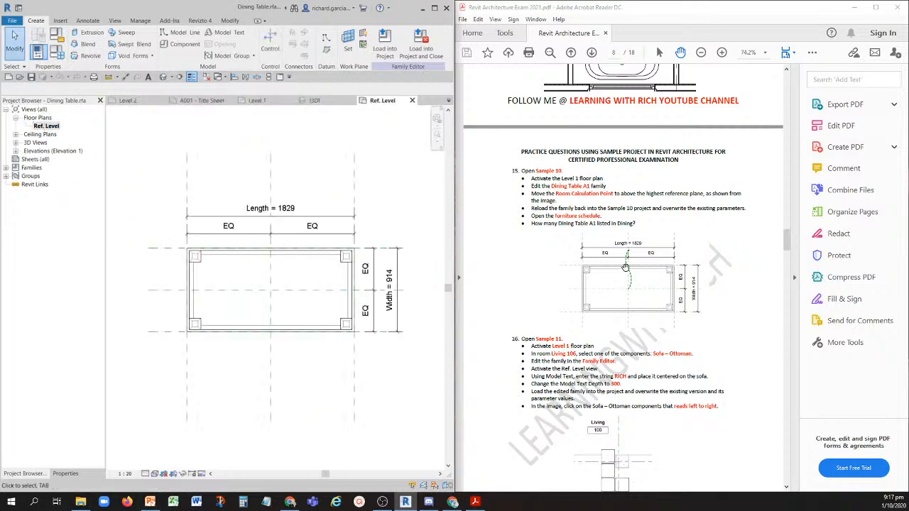
- Enable the family's Room Calculation Point and move it straight up, above the table's highest horizontal reference plane
left_click(653, 289)
left_click(571, 196)
left_click(65, 474)
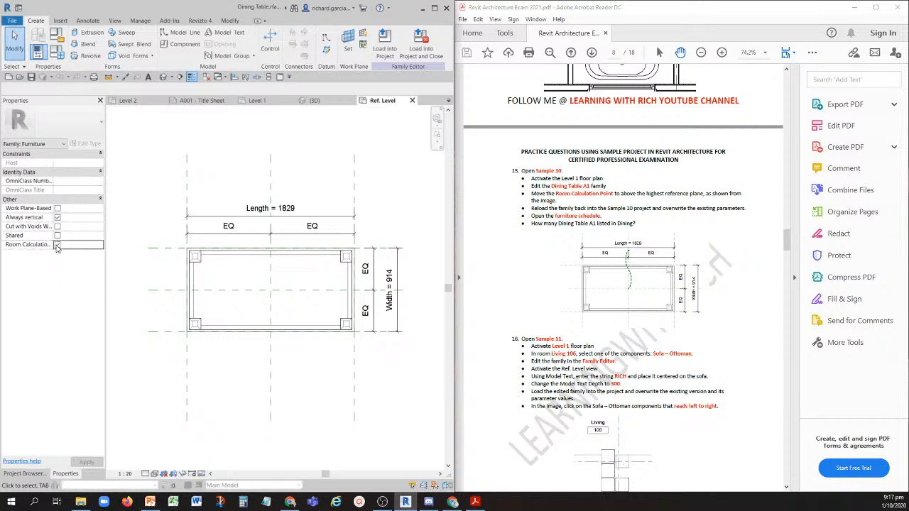
left_click(56, 246)
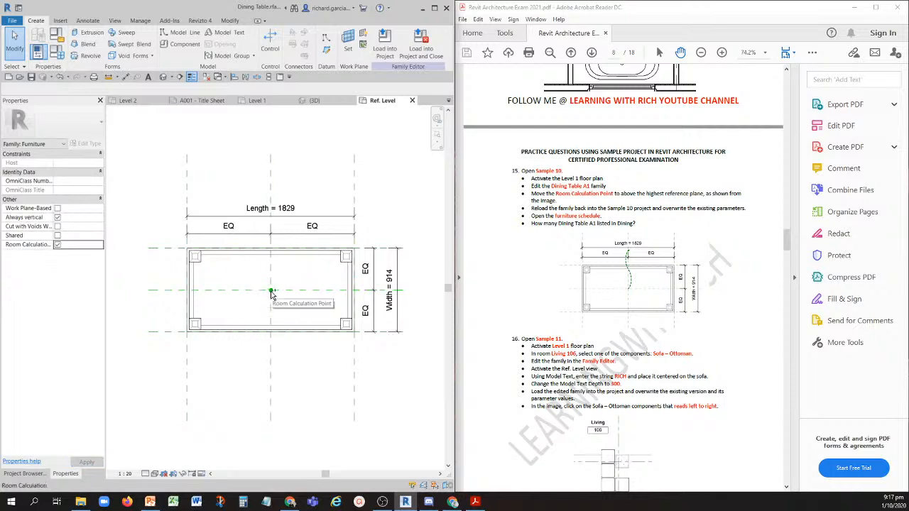
left_click_drag(271, 292, 271, 221)
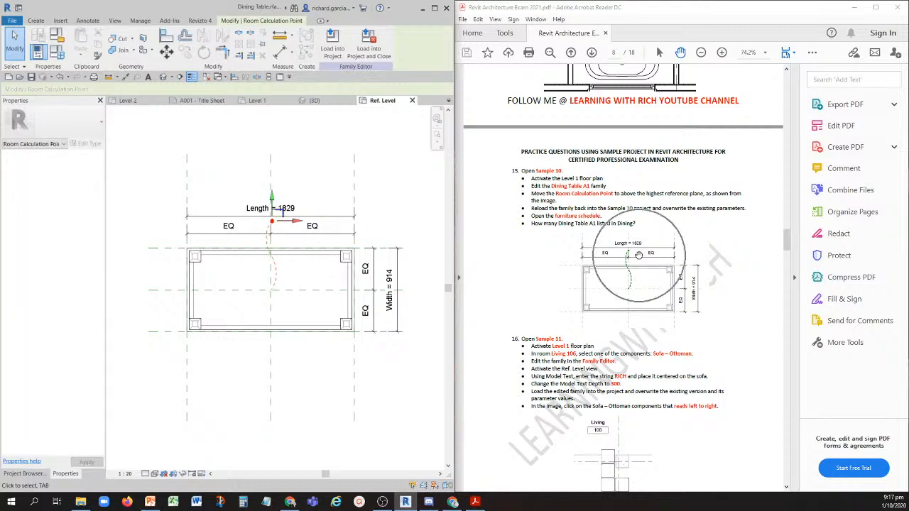
left_click(325, 147)
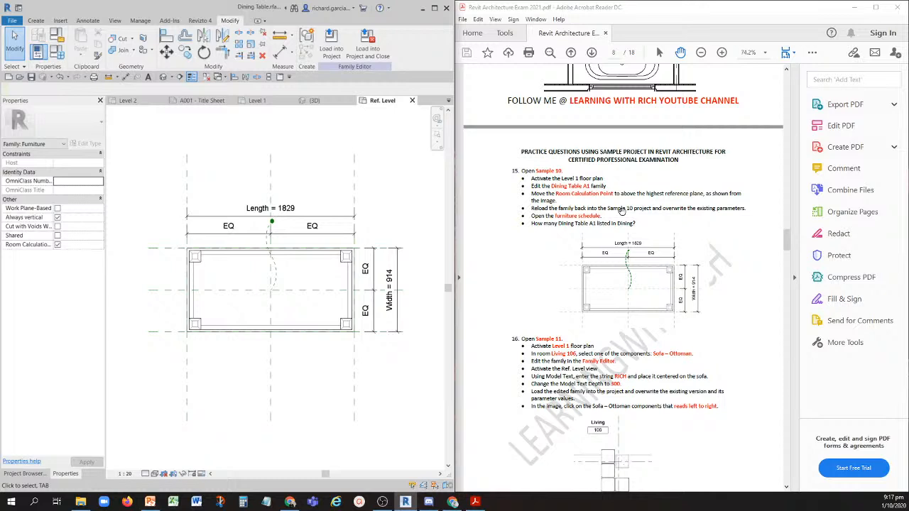
- Load the Dining Table family into Sample 10.rvt, overwriting the existing version and its parameter values
left_click(337, 46)
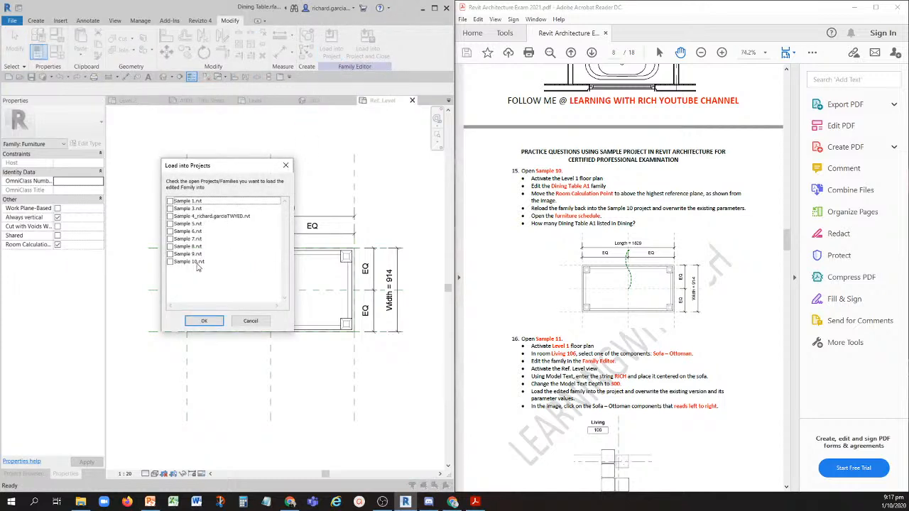
left_click(170, 262)
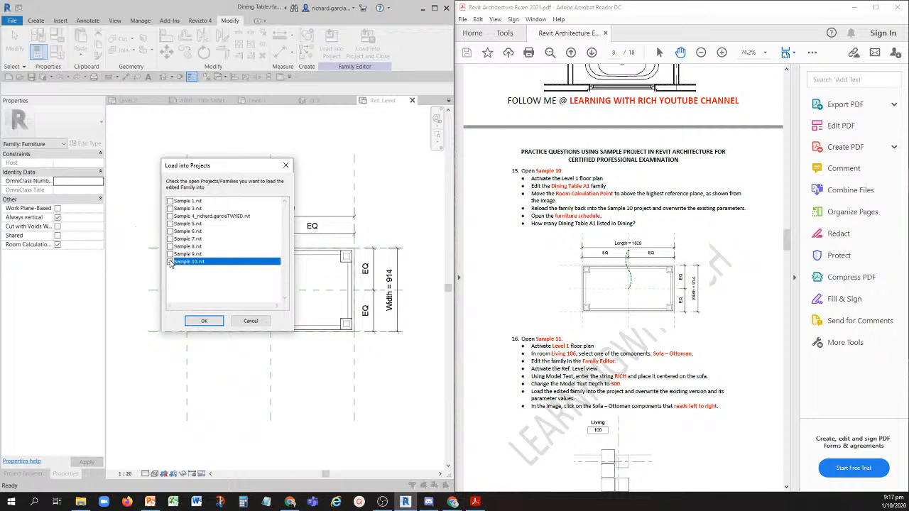
left_click(204, 322)
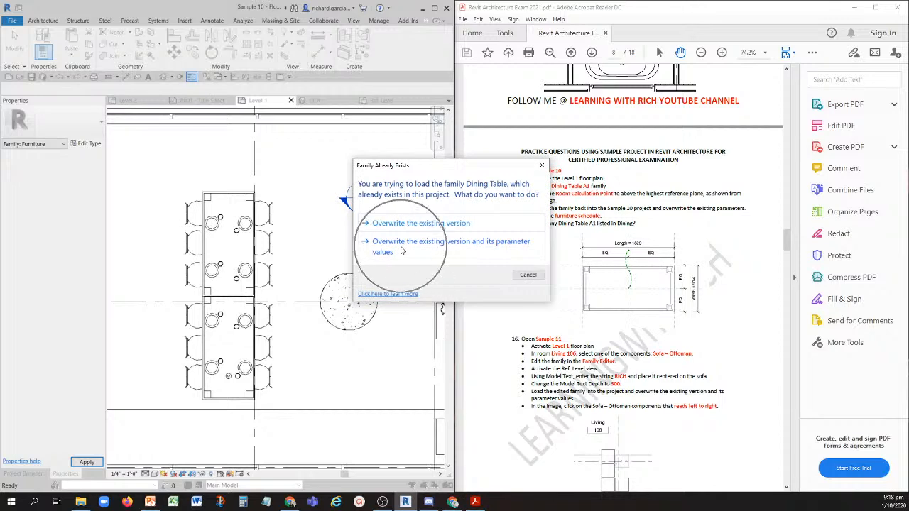
left_click(401, 249)
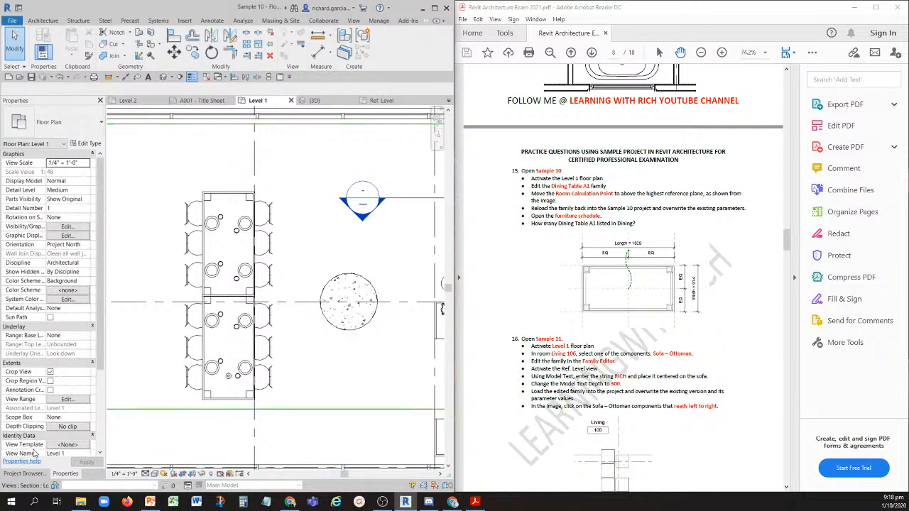
- Open the Furniture Schedule and examine the count of Dining Table A1 listed under Dining to answer question 15
left_click(22, 473)
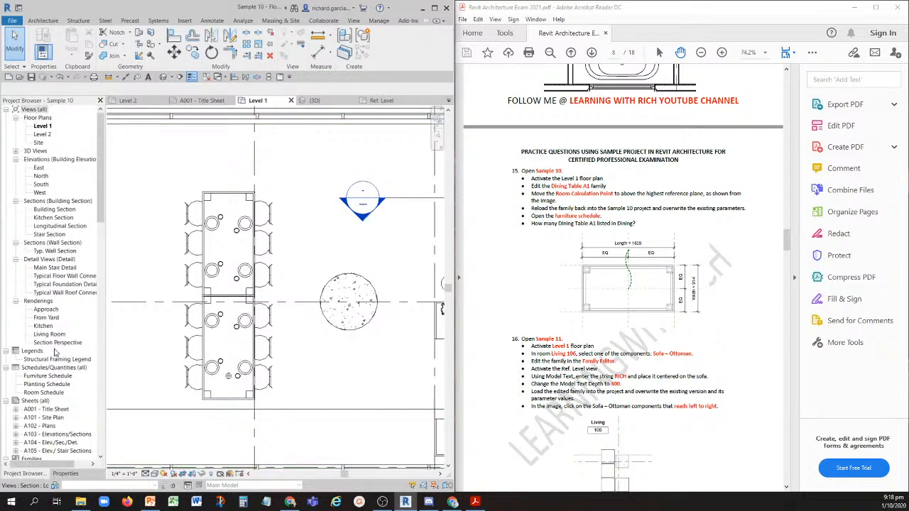
scroll(56, 353, "down", 1)
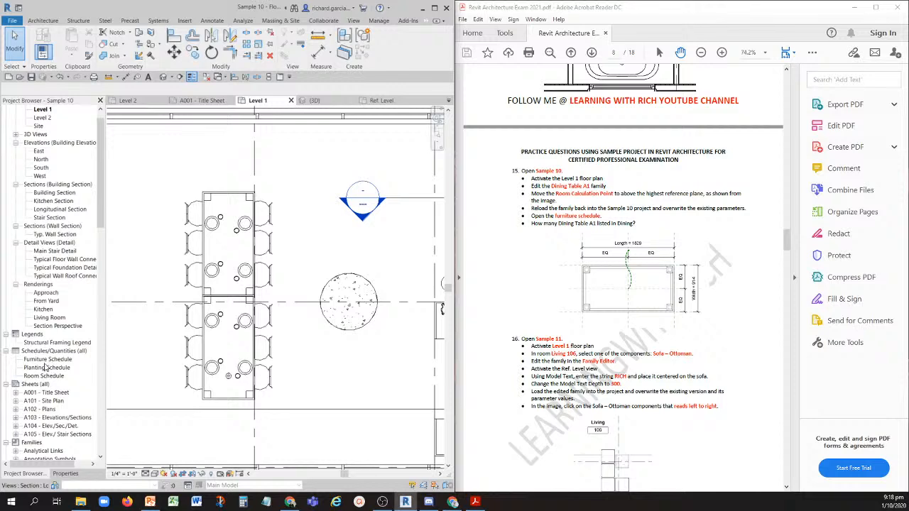
double_click(47, 360)
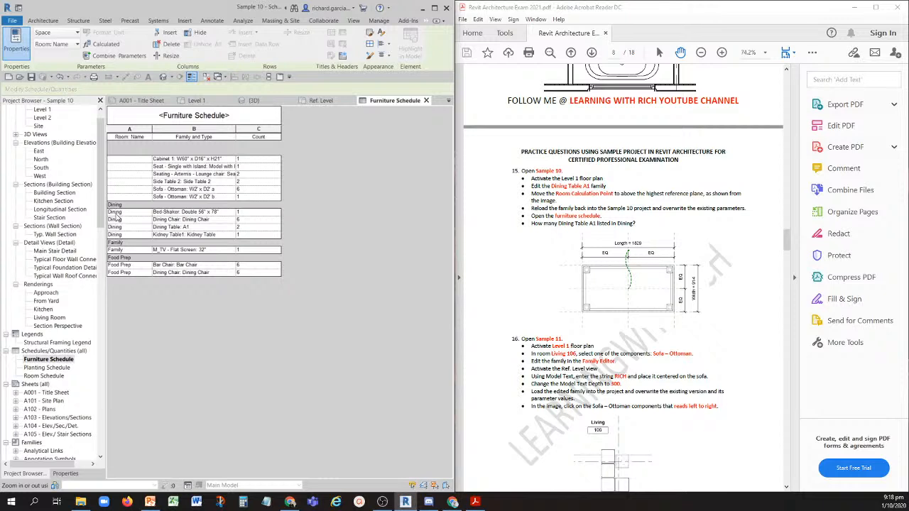
left_click(182, 231)
key("ctrl")
key("ctrl")
key("ctrl")
key("ctrl")
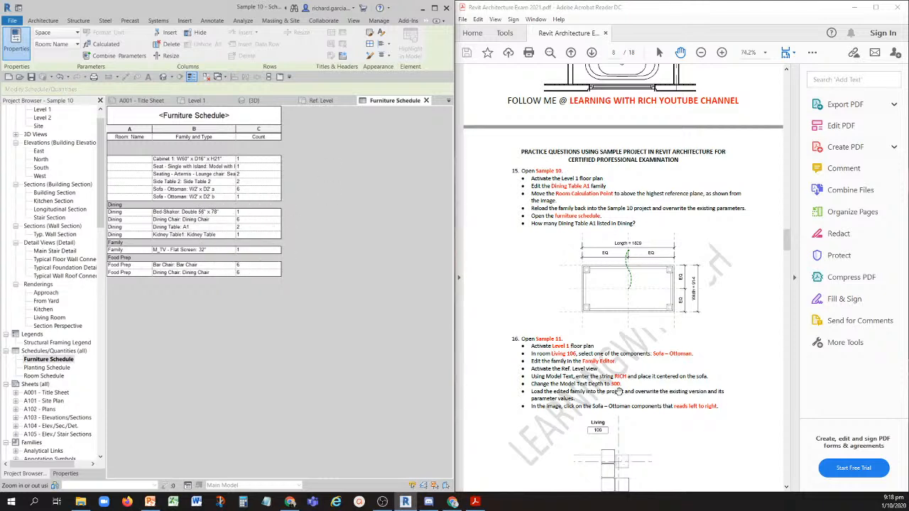
- Undo the Dining Table family reload in Sample 10 and open the Sample 11 project
scroll(534, 339, "down", 2)
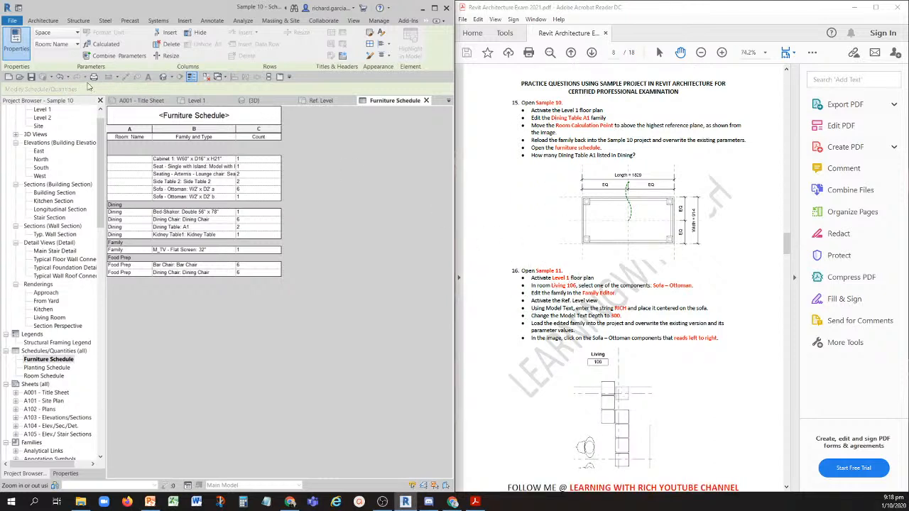
left_click(61, 77)
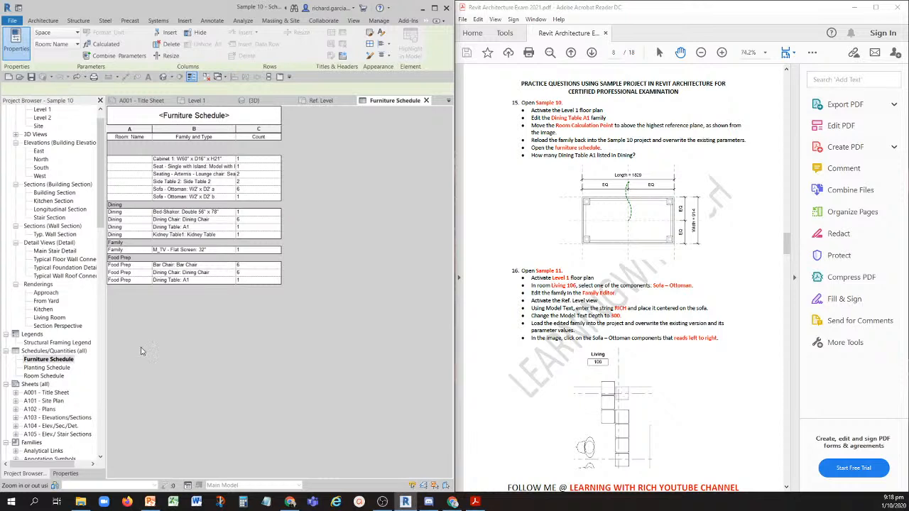
left_click(19, 79)
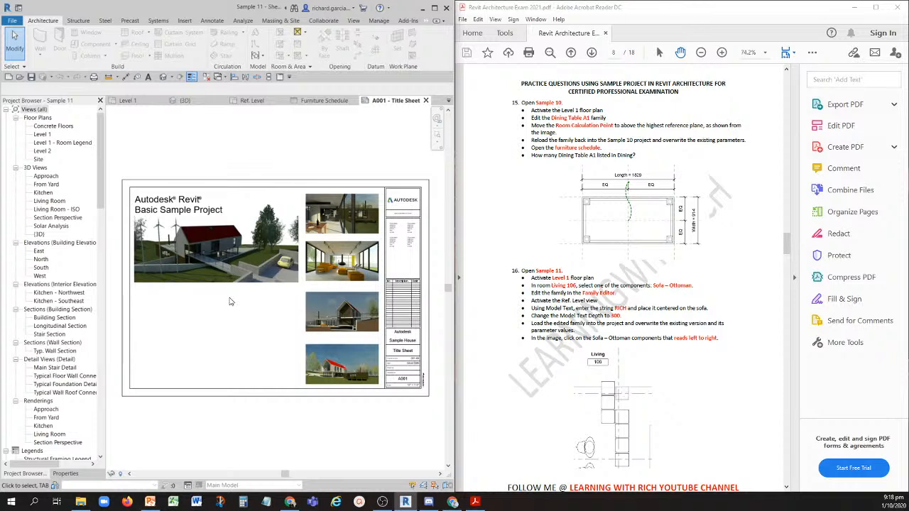
- Read question 16 and activate the Level 1 floor plan of Sample 11
left_click(547, 283)
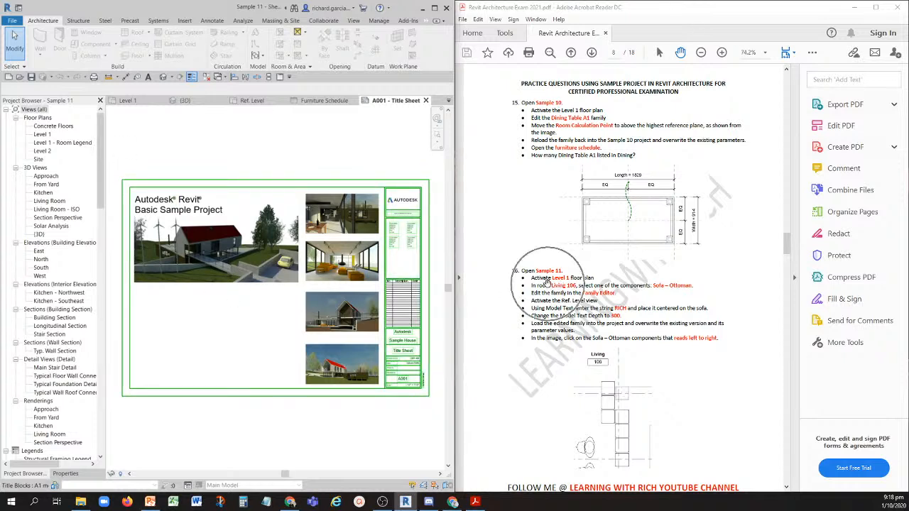
scroll(547, 283, "down", 3)
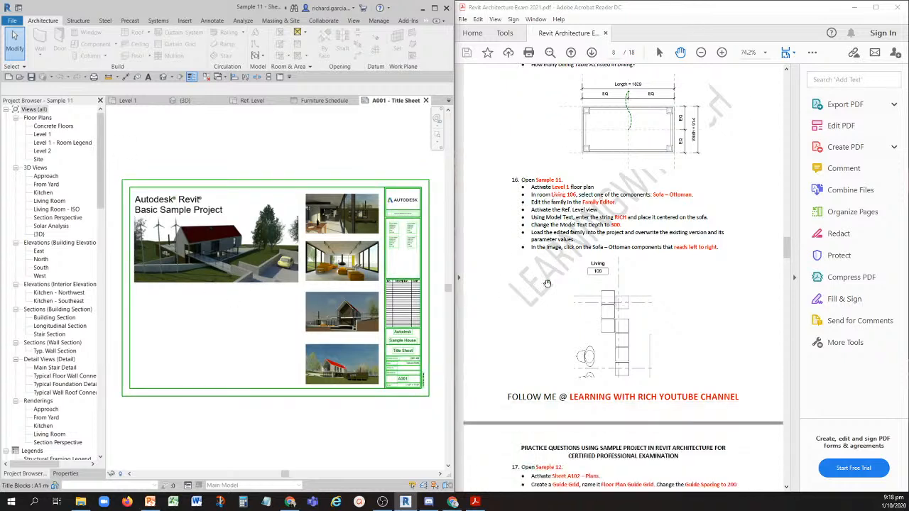
double_click(49, 135)
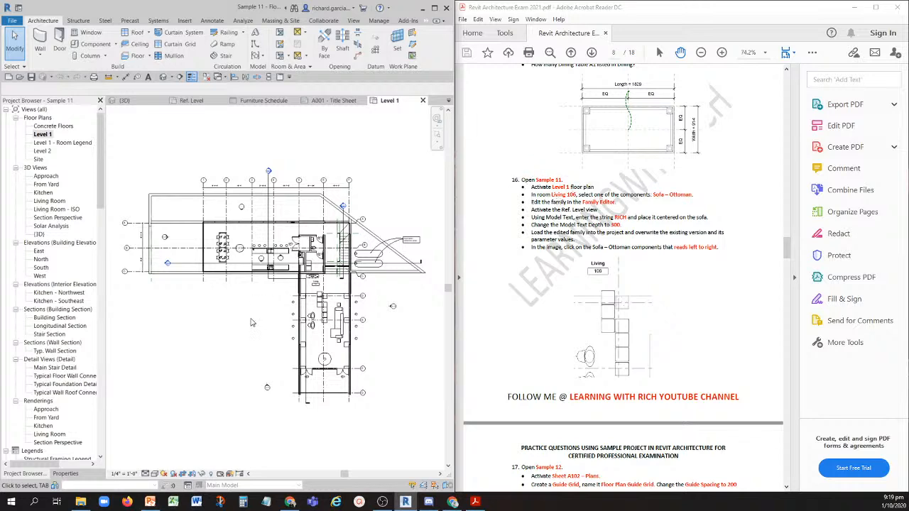
- Edit the family of a Sofa - Ottoman in room Living 106 and activate its Ref. Level floor plan
scroll(312, 312, "up", 5)
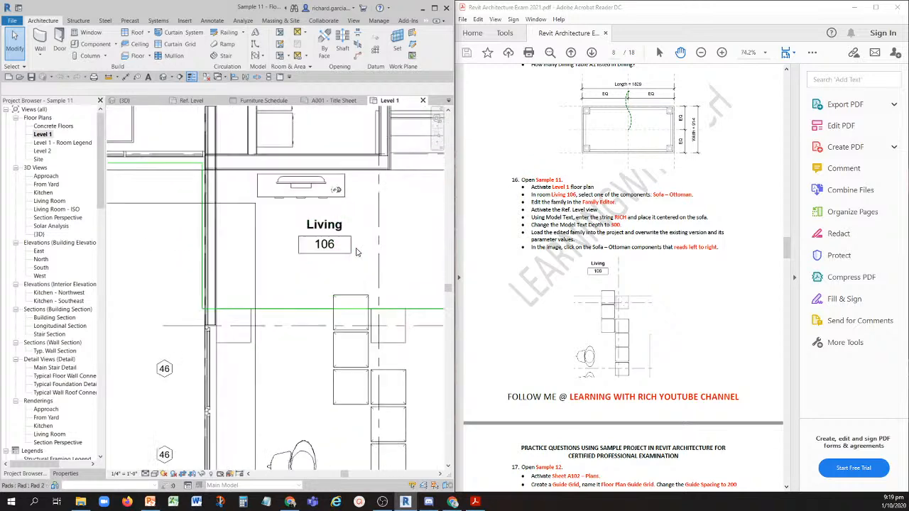
scroll(357, 252, "up", 3)
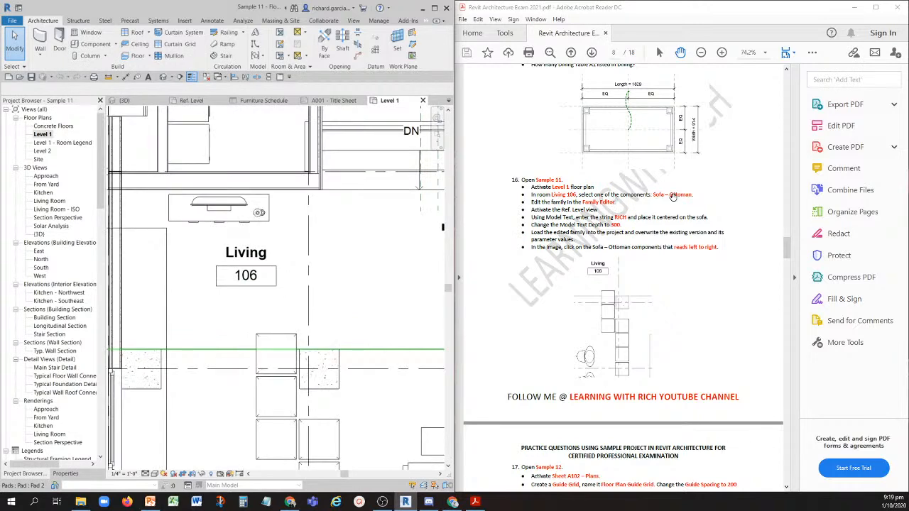
scroll(256, 277, "down", 5)
middle_click_drag(315, 293, 306, 231)
scroll(270, 286, "up", 4)
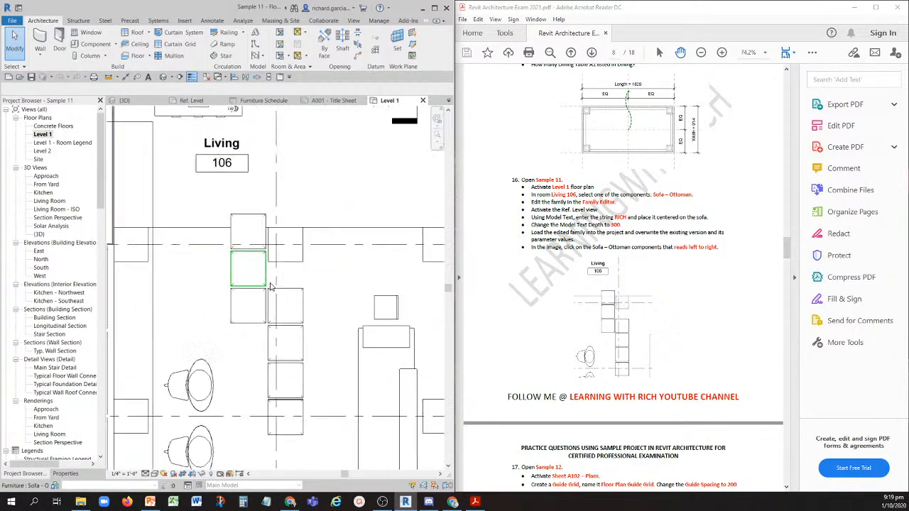
left_click(233, 274)
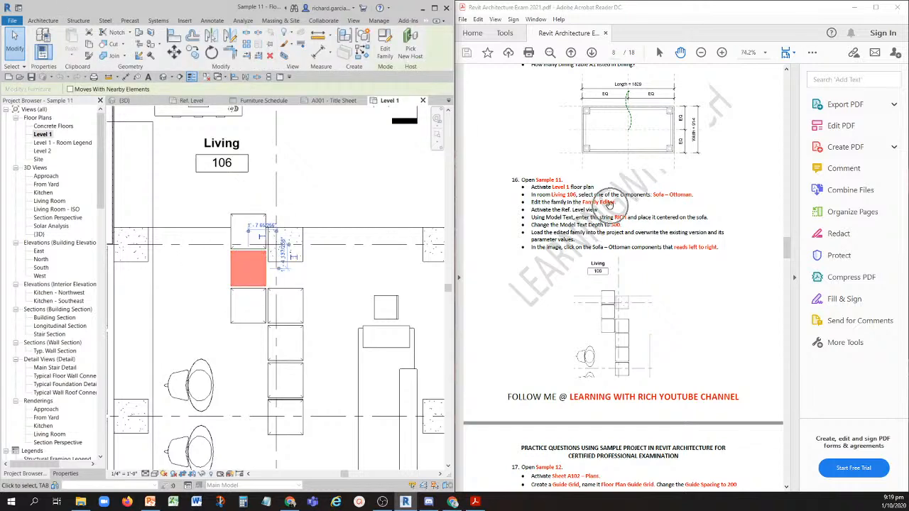
left_click(390, 44)
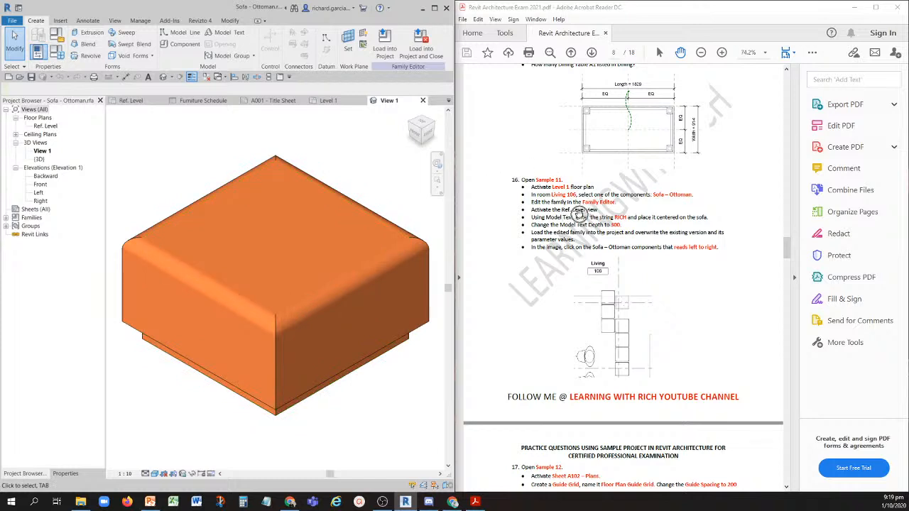
double_click(43, 126)
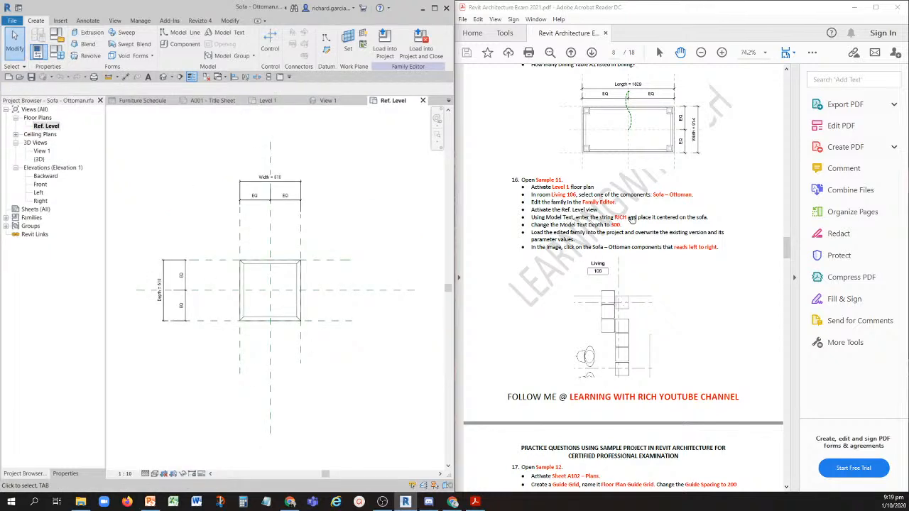
- Create Model Text reading RICH and place it centered on the sofa
scroll(312, 305, "up", 4)
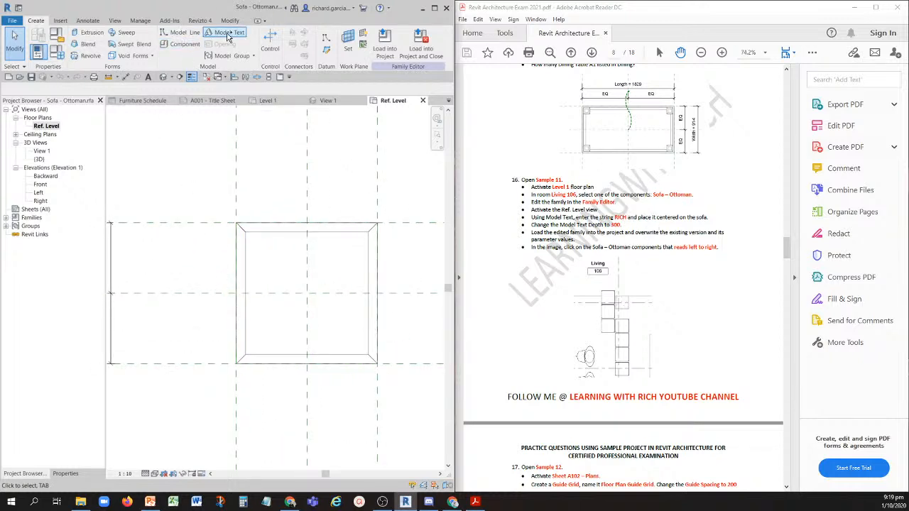
left_click(229, 37)
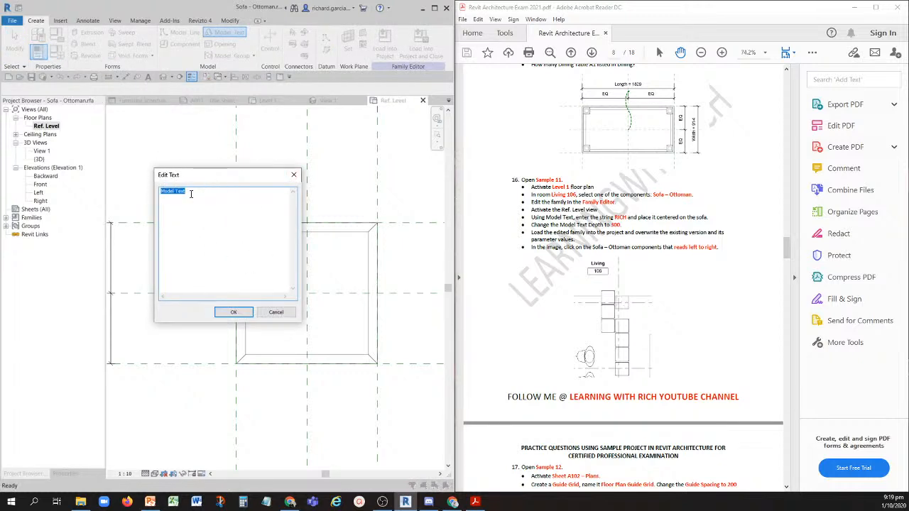
type("RICH")
left_click(233, 312)
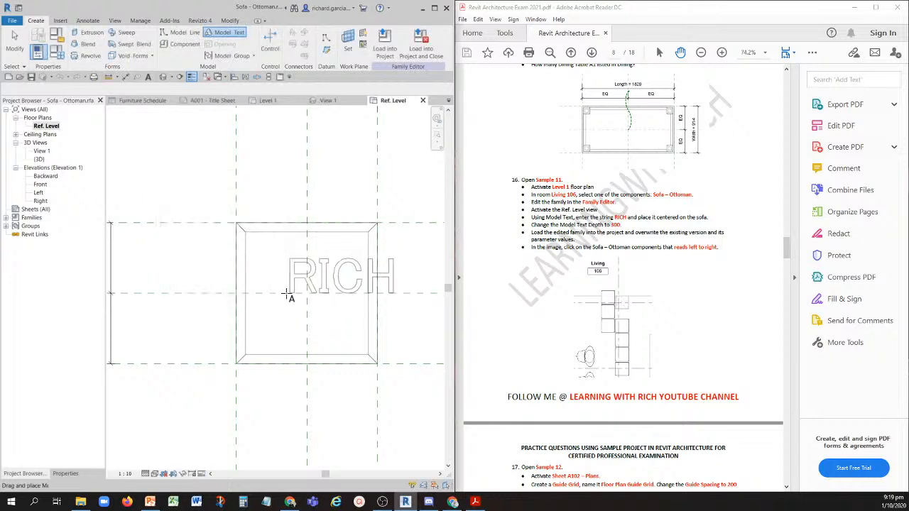
left_click(249, 311)
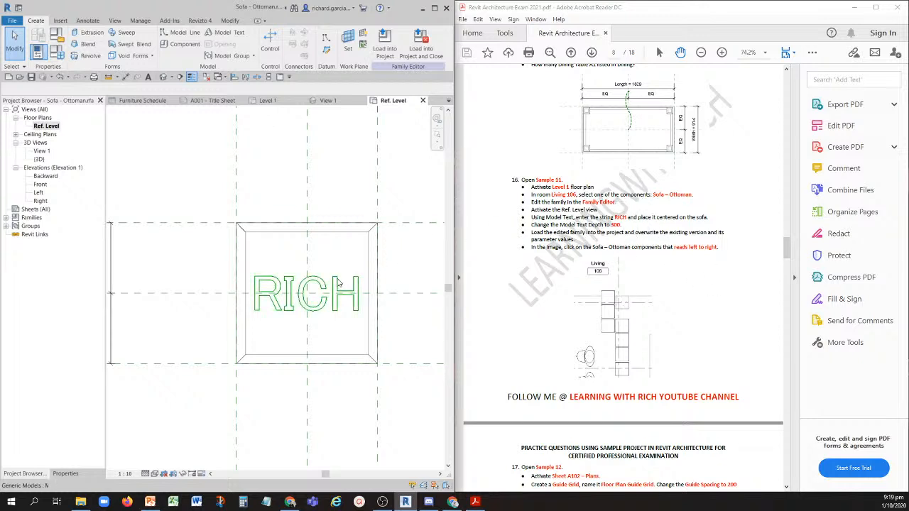
- Set the depth of the RICH model text to 300
left_click(341, 283)
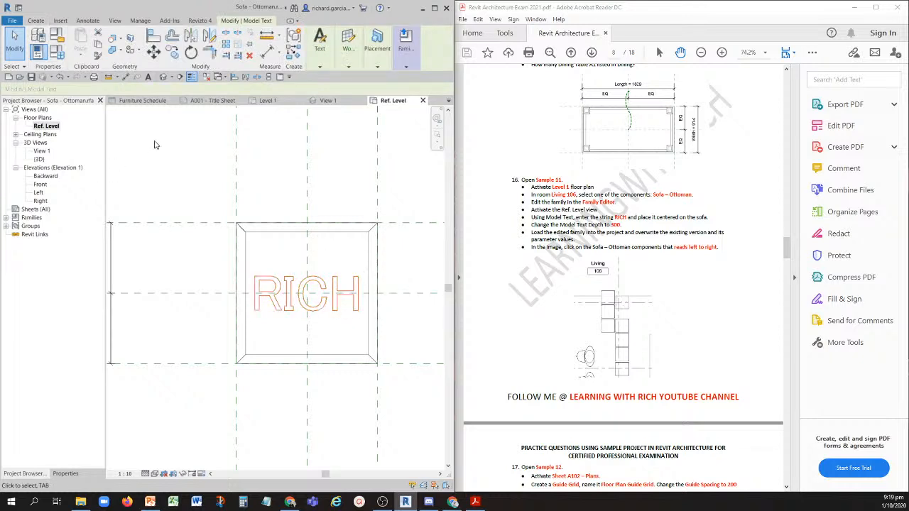
left_click(65, 473)
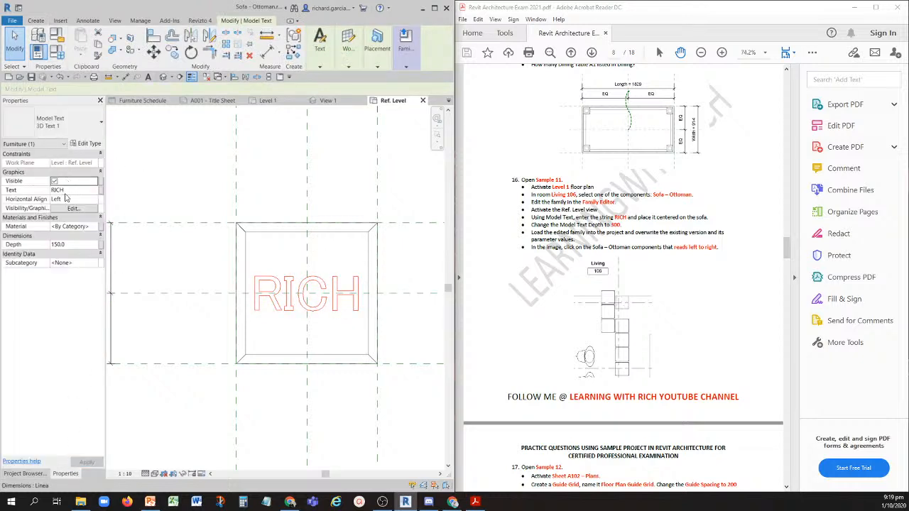
left_click(71, 245)
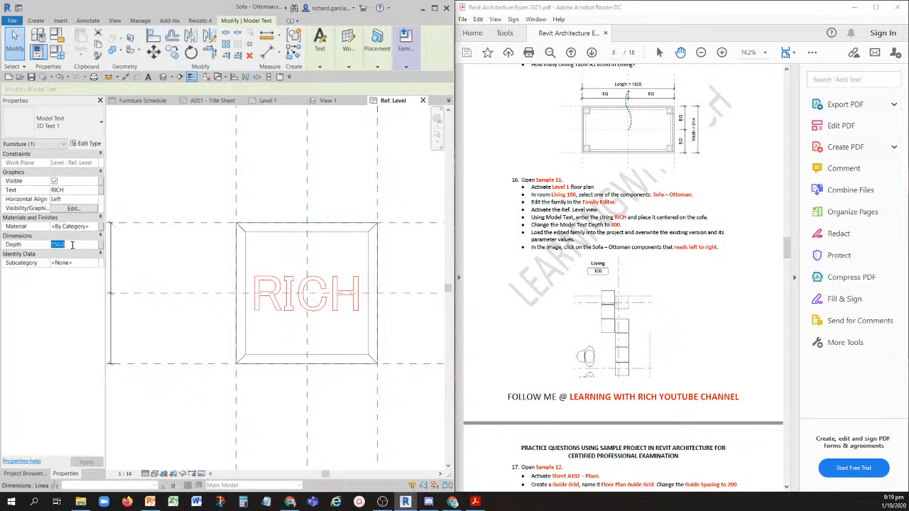
type("300")
left_click(89, 462)
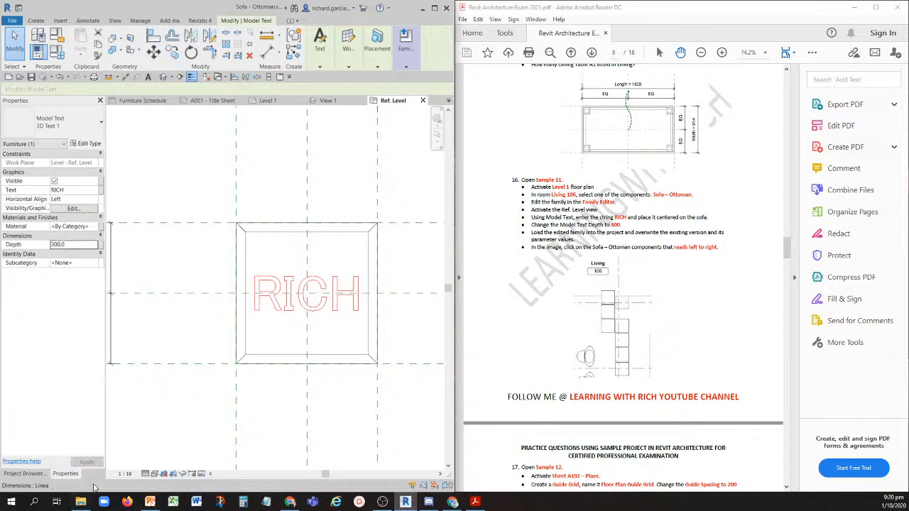
left_click(203, 183)
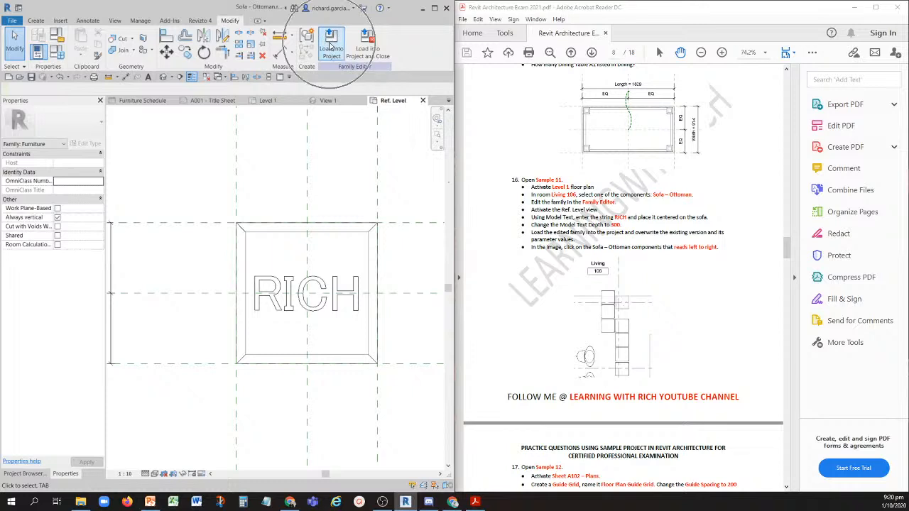
- Load the Sofa - Ottoman family into Sample 11.rvt only, overwriting the existing version and its parameter values
left_click(331, 43)
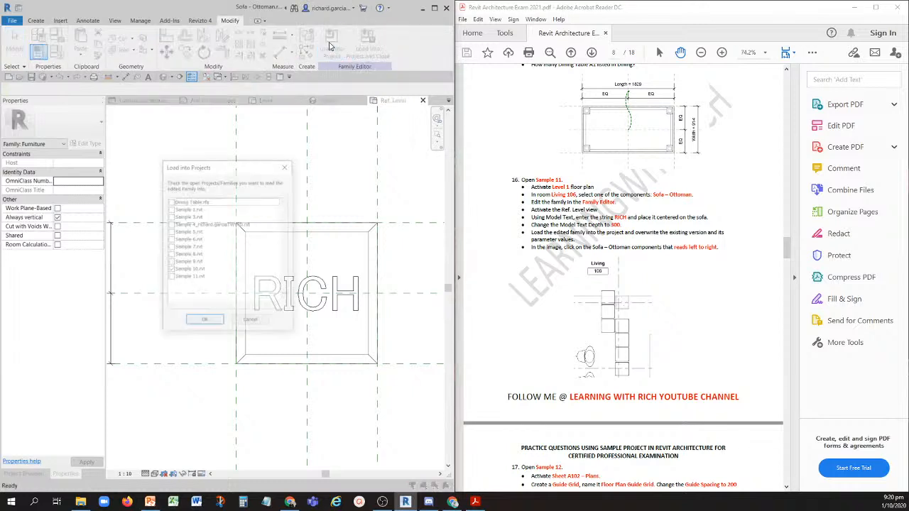
left_click(170, 276)
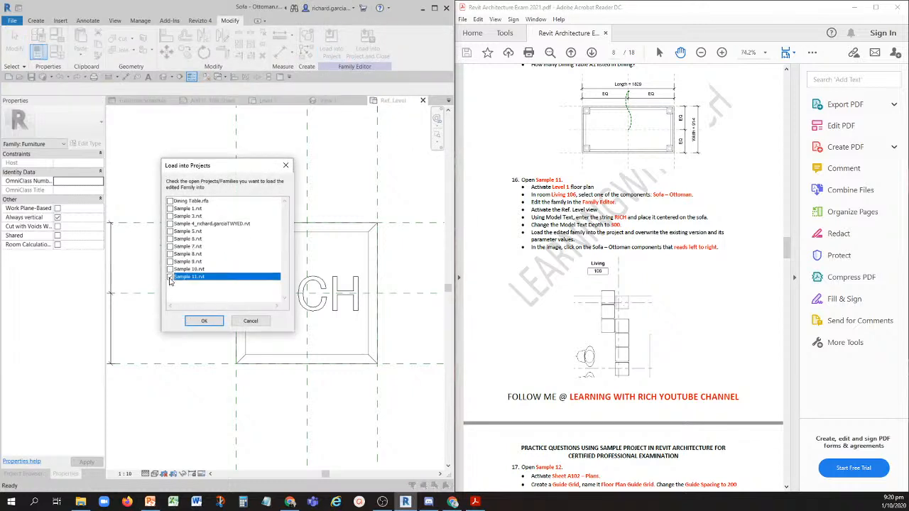
left_click(203, 320)
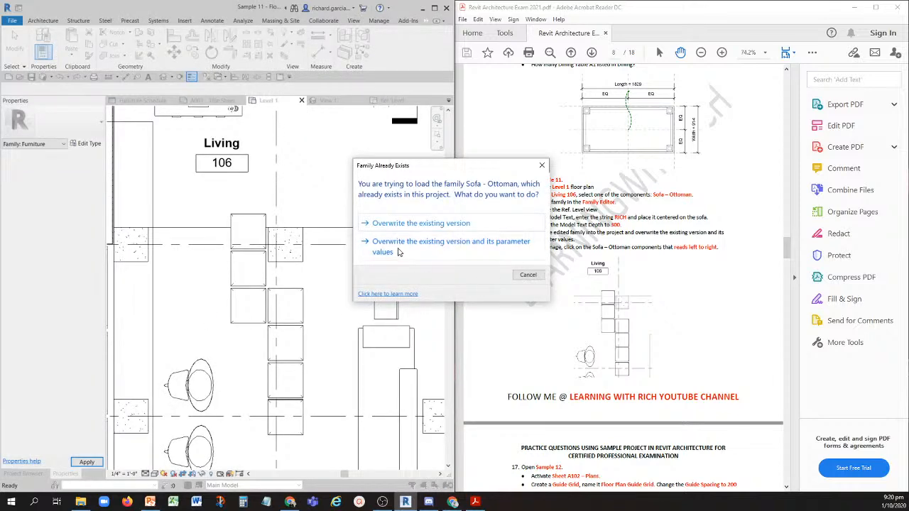
left_click(399, 247)
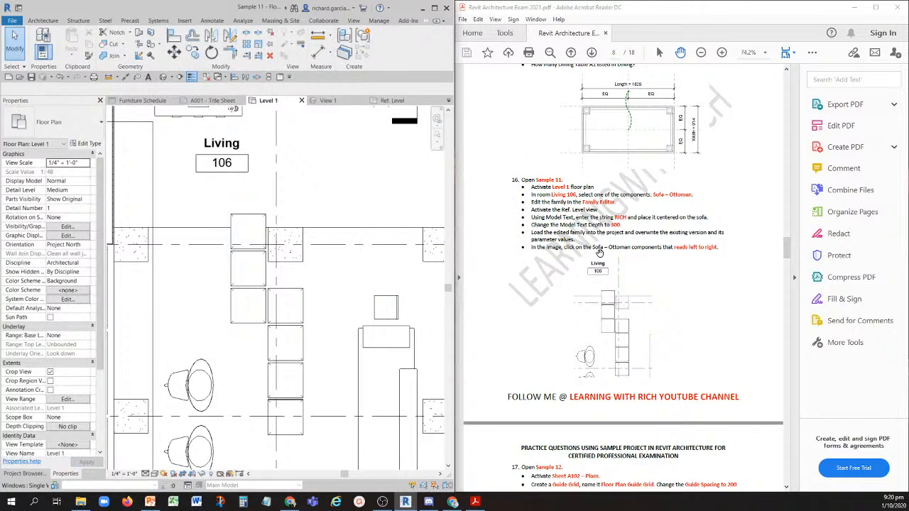
- Change the visual style of the Level 1 floor plan to Wireframe
scroll(597, 253, "down", 1)
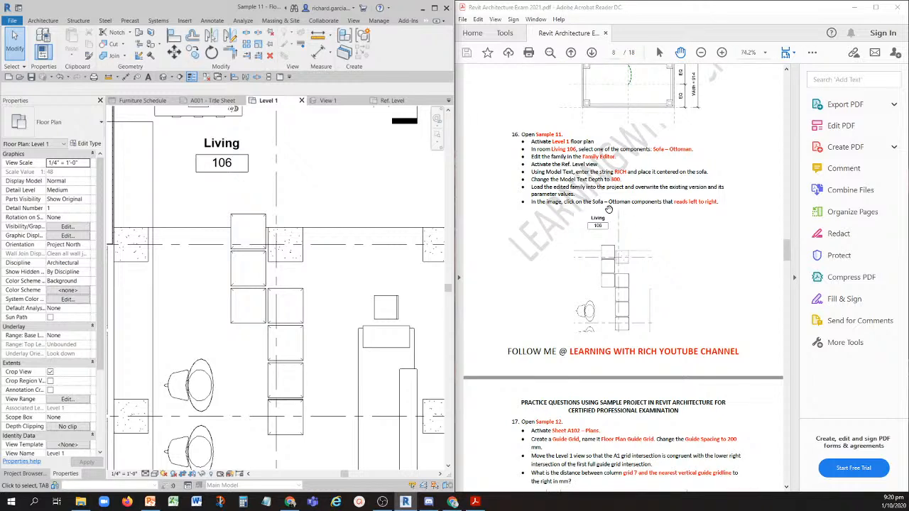
scroll(666, 211, "up", 2)
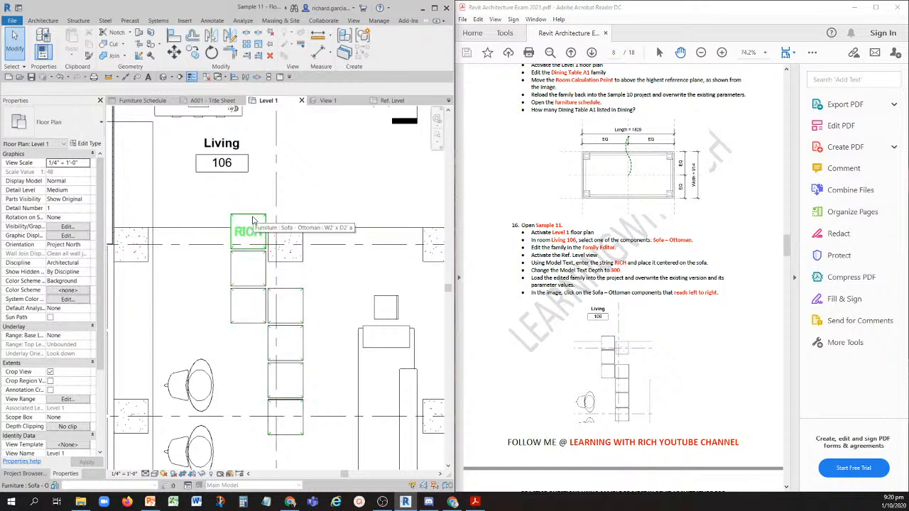
left_click(154, 473)
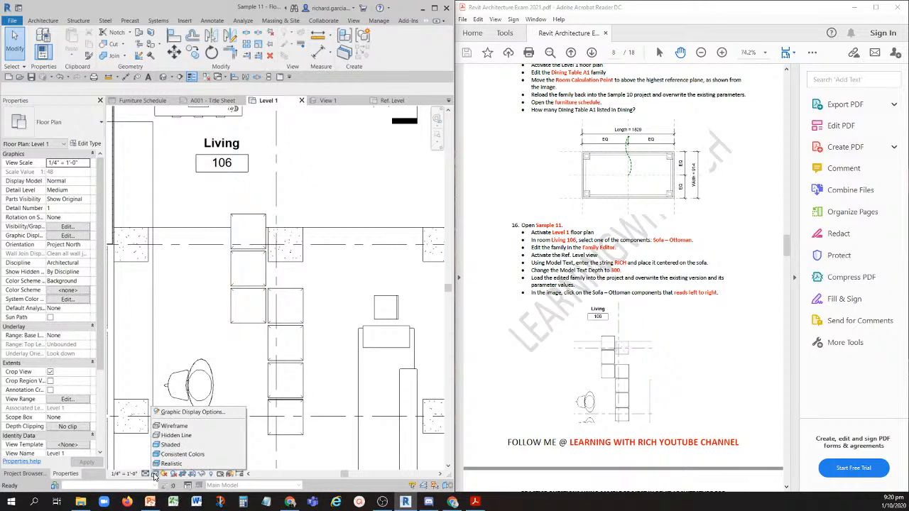
left_click(188, 436)
left_click(155, 475)
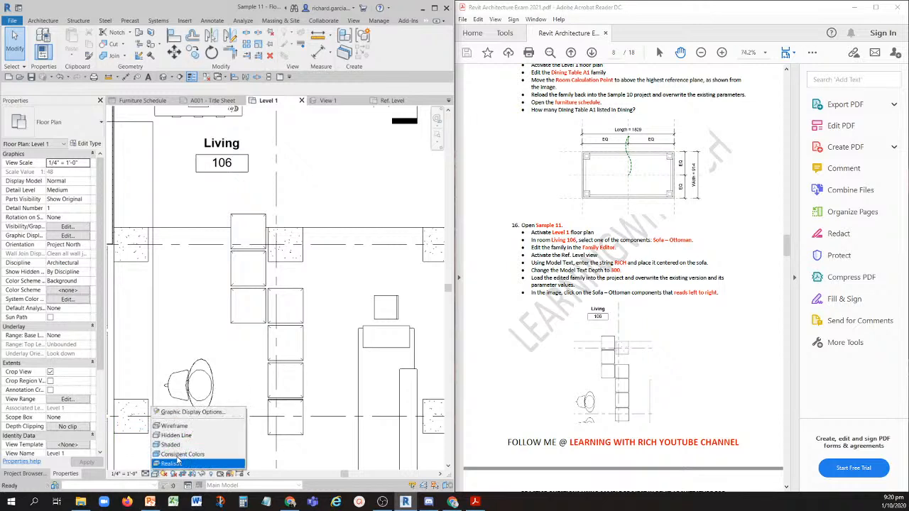
left_click(181, 431)
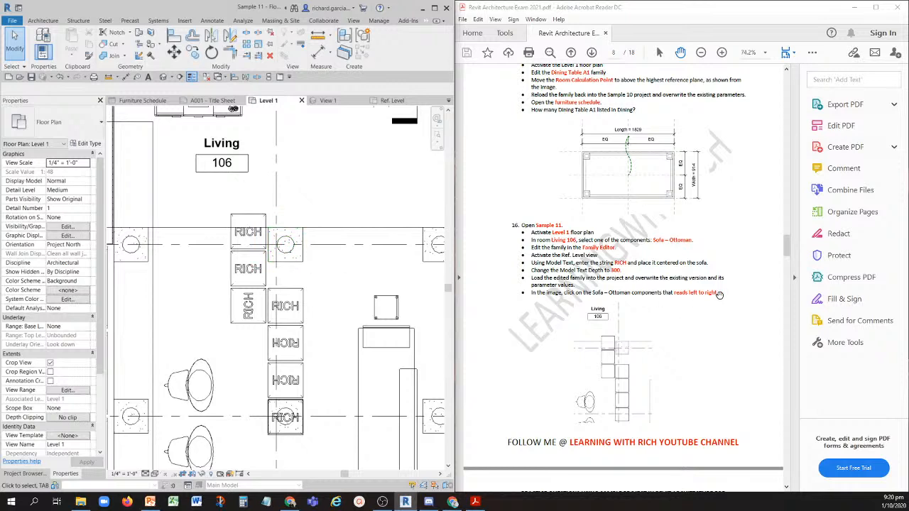
- Select the Sofa - Ottoman components in Living 106 whose RICH text reads left to right to answer question 16, and clear the selection
left_click(250, 236)
left_click(250, 275, "ctrl")
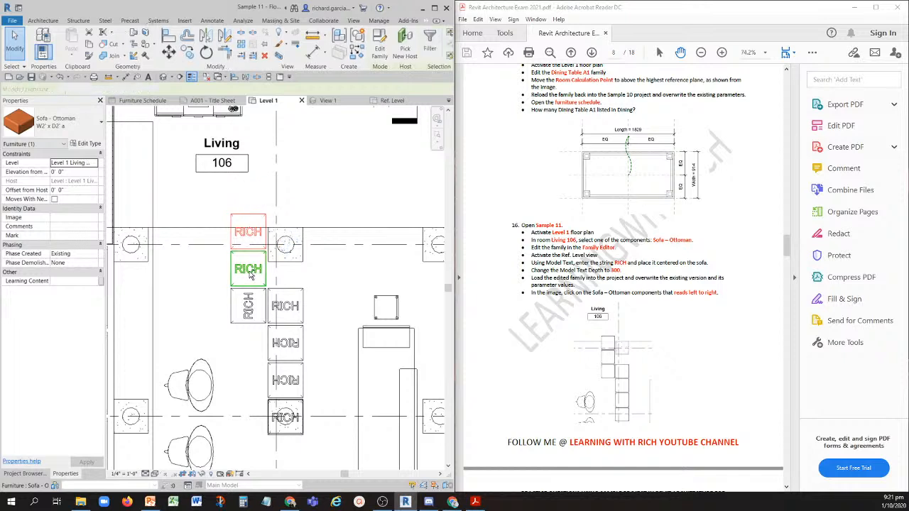
left_click(284, 313, "ctrl")
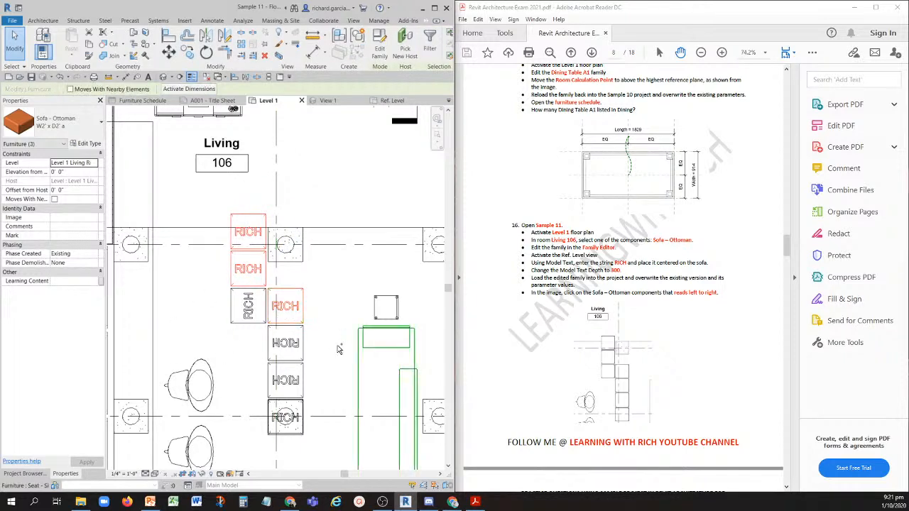
left_click(297, 423, "ctrl")
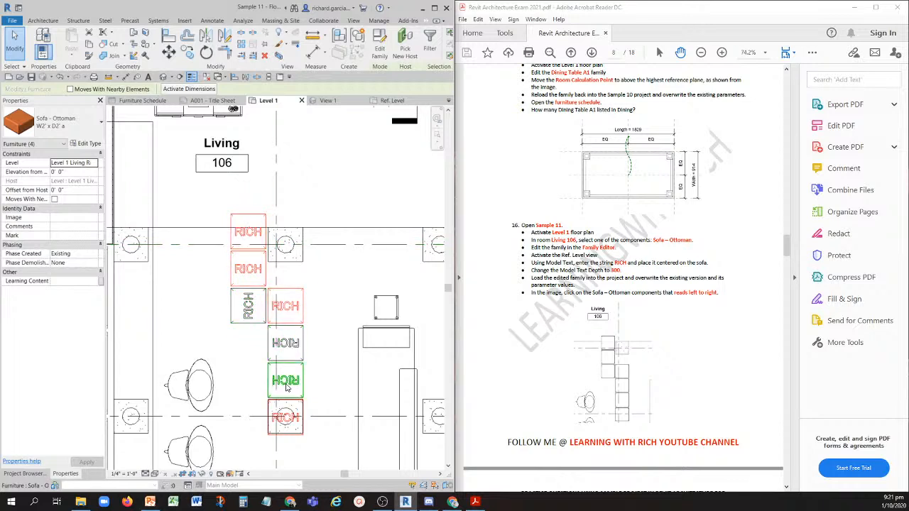
left_click(339, 182)
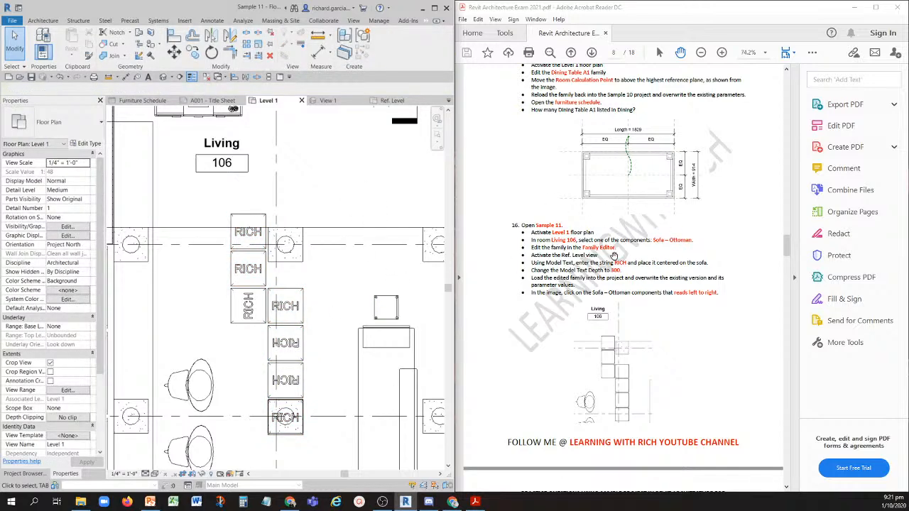
scroll(605, 319, "down", 10)
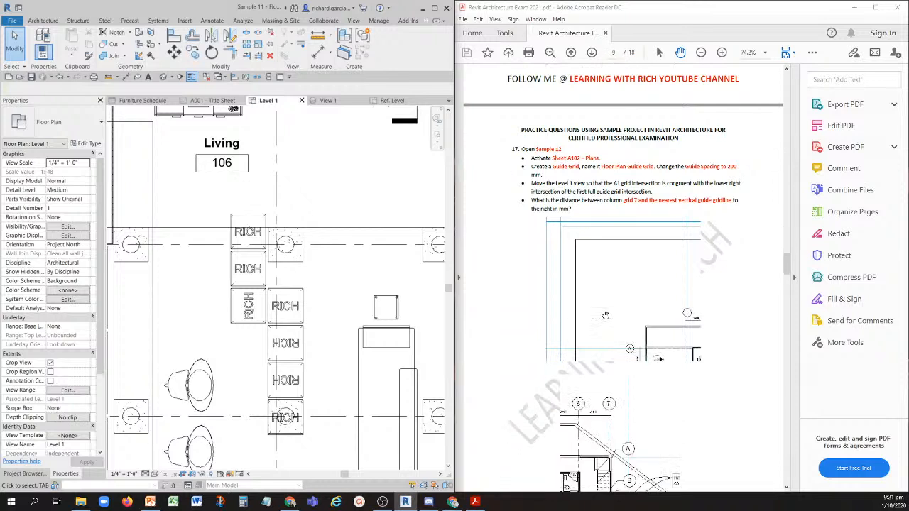
- Undo the Wireframe style change and the Sofa - Ottoman family reload in Sample 11, and open the Sample 12 project
left_click(59, 77)
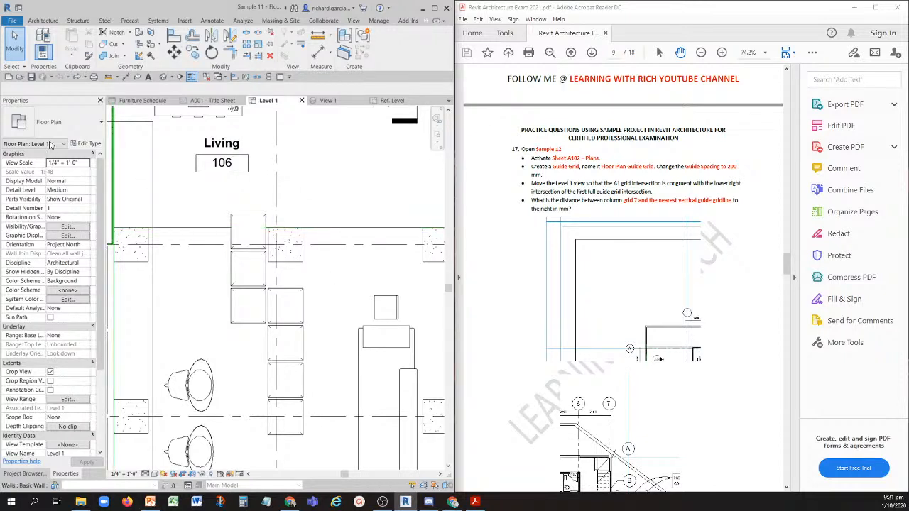
left_click(25, 80)
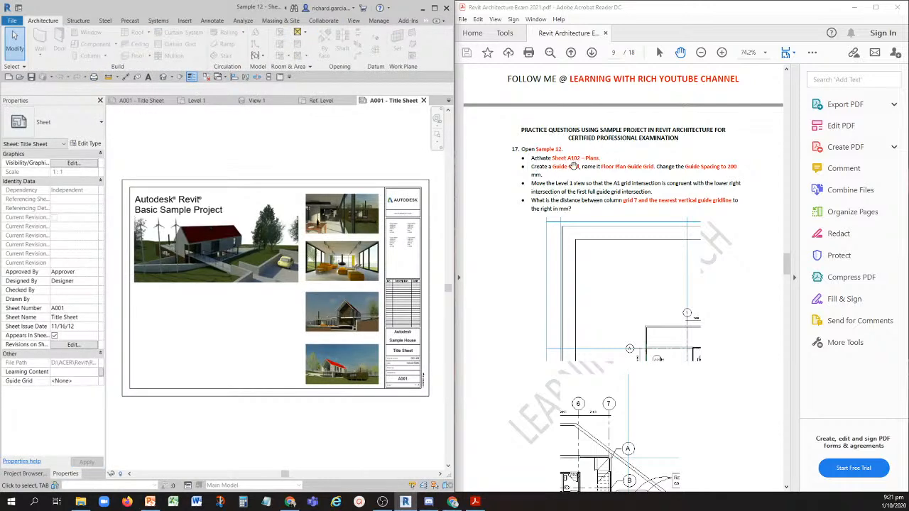
- Open sheet A102 - Plans in Sample 12 and collapse the whole project browser tree
left_click(35, 472)
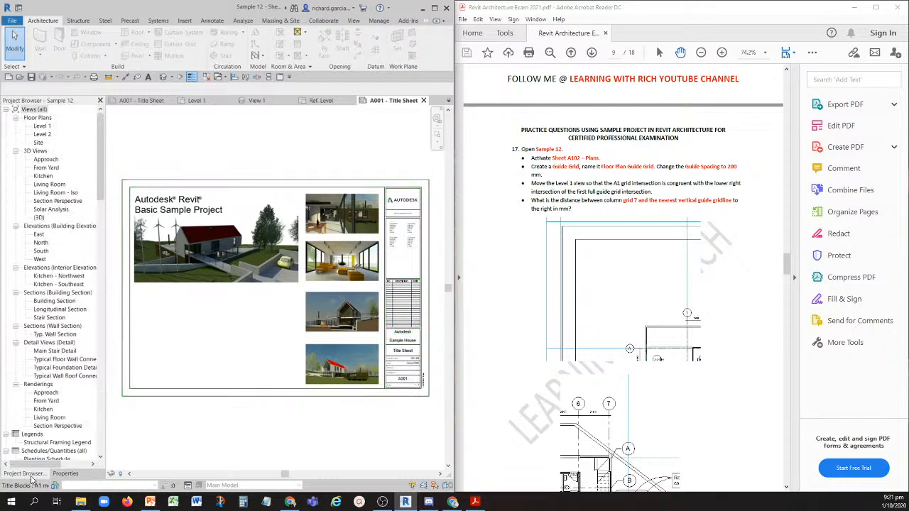
scroll(41, 357, "down", 5)
scroll(40, 357, "down", 5)
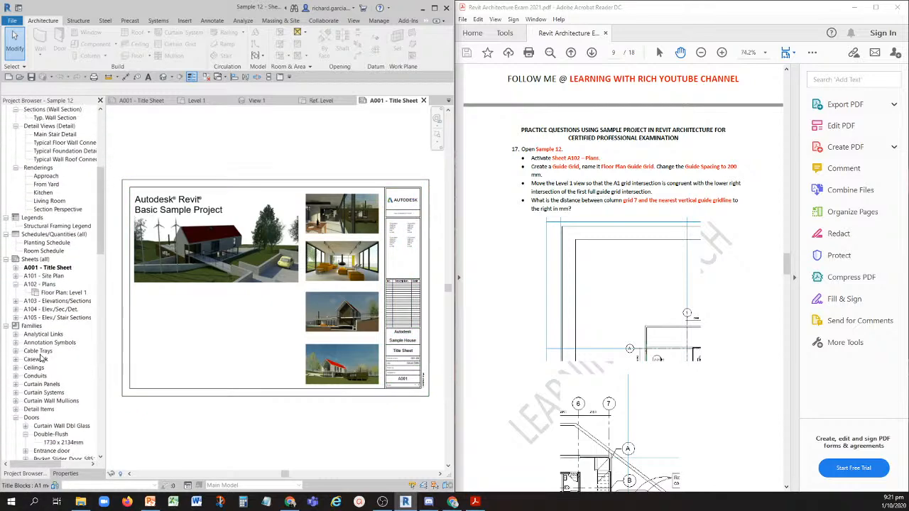
left_click(44, 284)
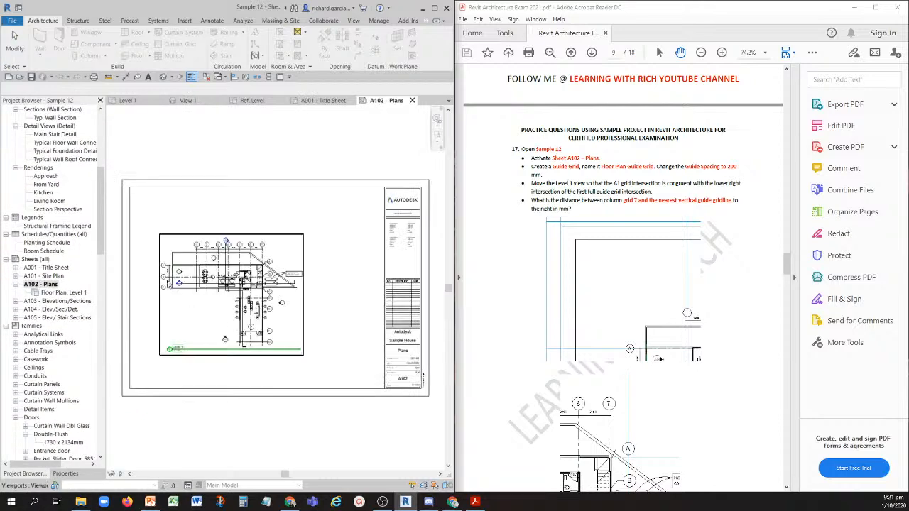
right_click(69, 179)
left_click(98, 205)
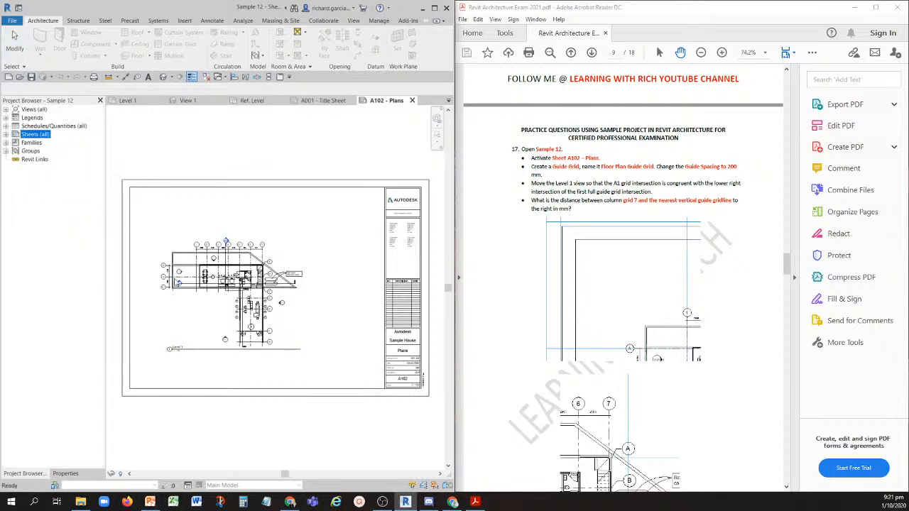
left_click(226, 309)
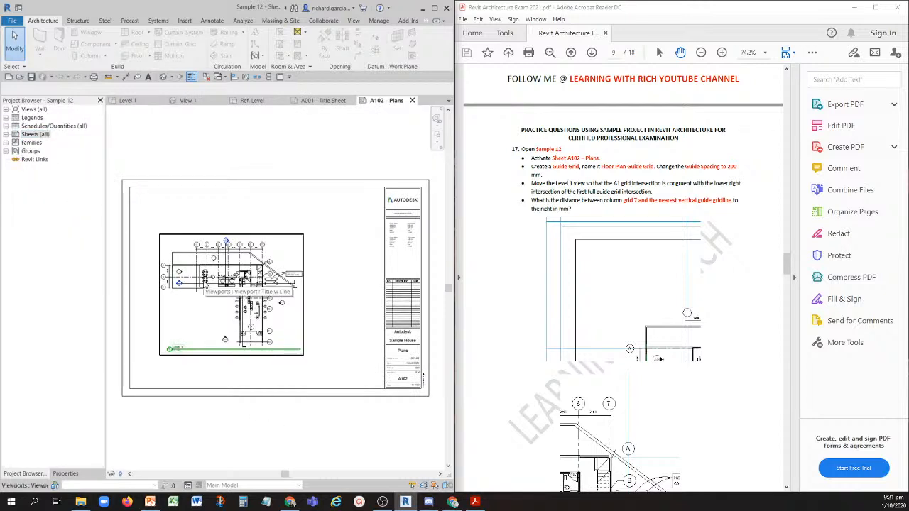
- Create a new guide grid named Floor Plan Guide Grid on sheet A102 - Plans
key("ctrl")
key("ctrl")
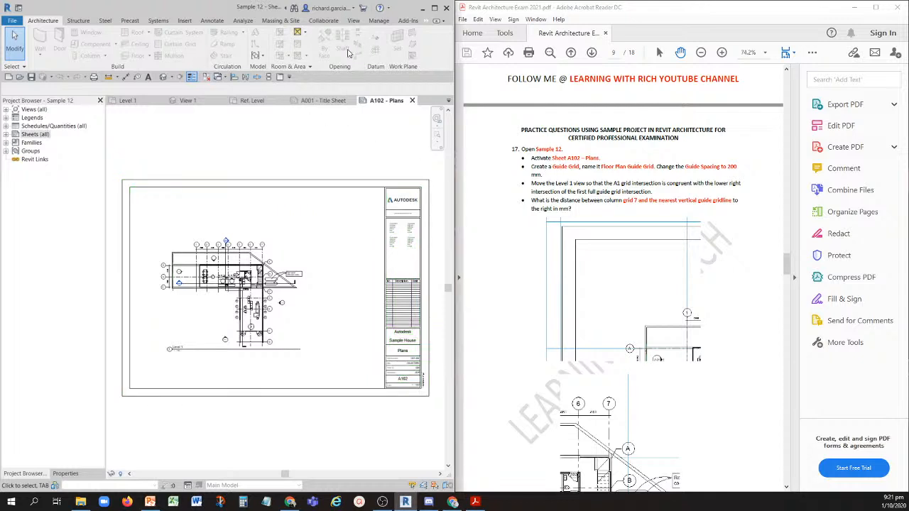
key("ctrl")
left_click(354, 22)
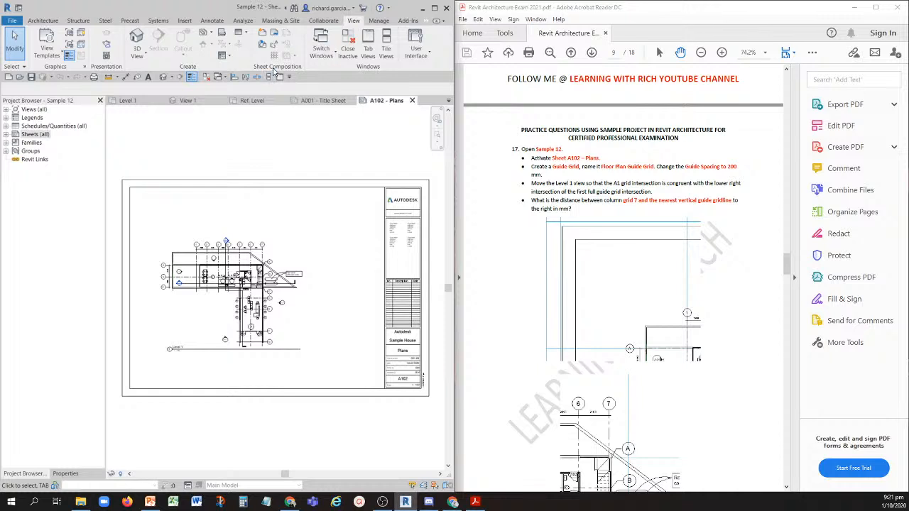
key("ctrl")
key("ctrl")
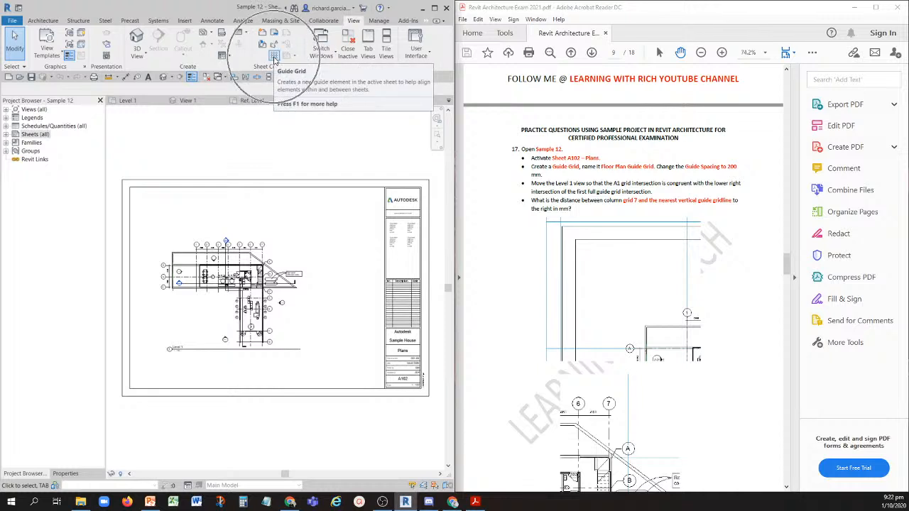
left_click(274, 57)
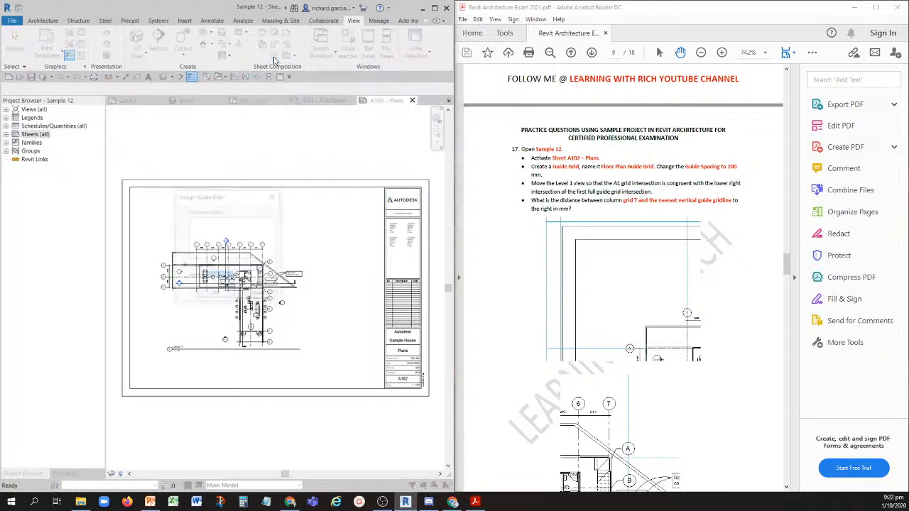
key("ctrl")
key("ctrl")
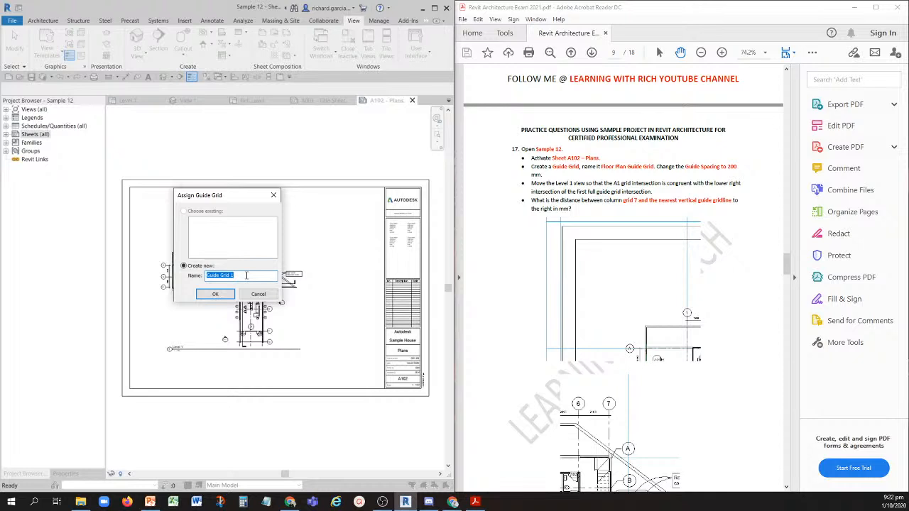
key("BackSpace")
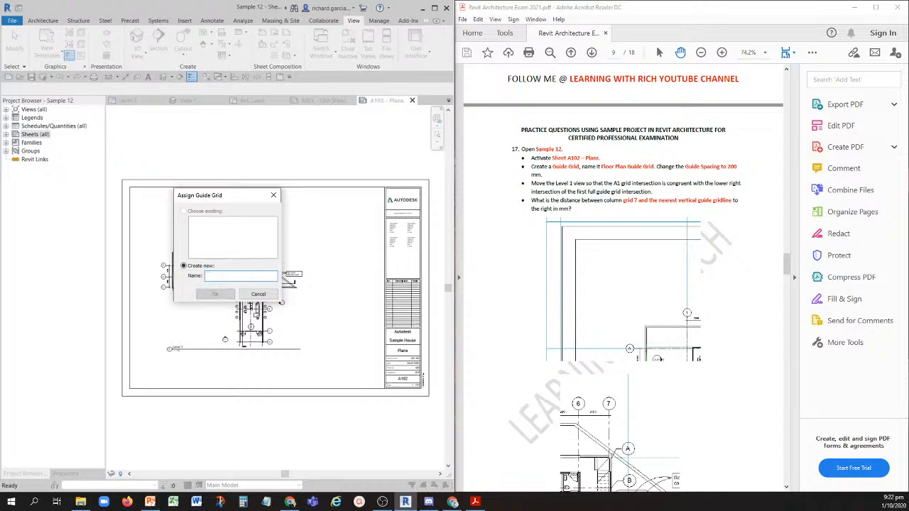
type("FLOOR")
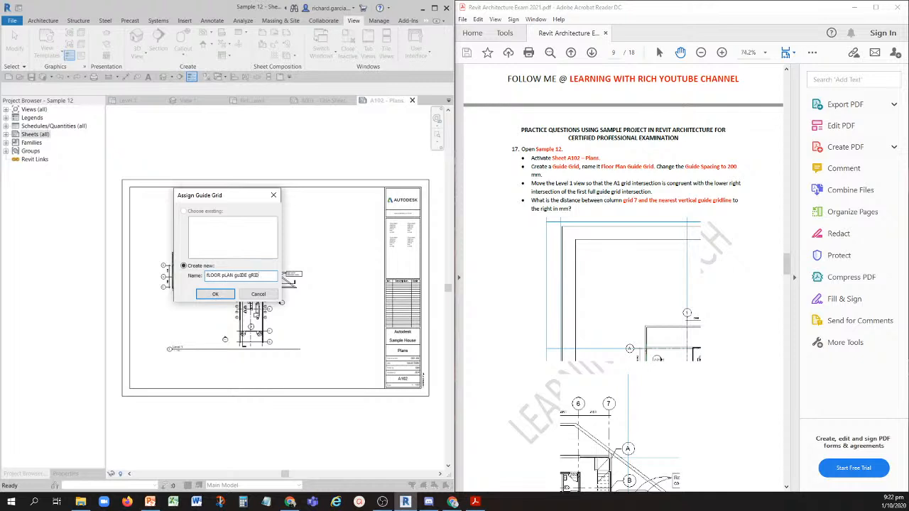
key("BackSpace")
key("BackSpace")
key("BackSpace")
key("BackSpace")
key("BackSpace")
key("BackSpace")
key("BackSpace")
key("BackSpace")
key("BackSpace")
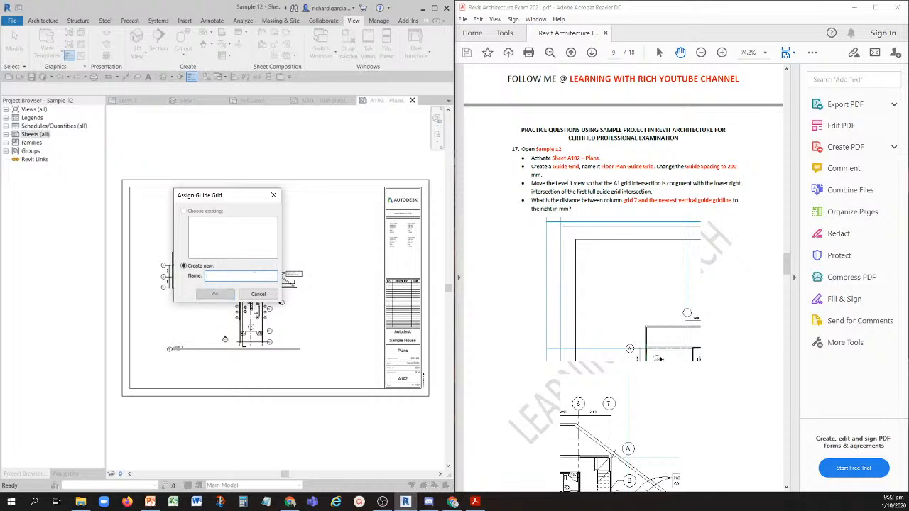
type("Floor Plan Guide Grid")
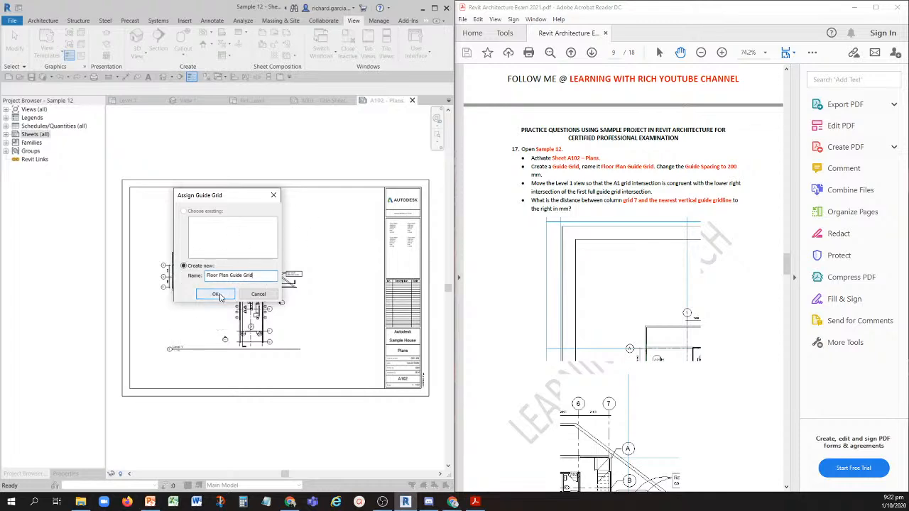
left_click(216, 293)
- Set the guide spacing of the Floor Plan Guide Grid to 200 mm and clear the selection
scroll(289, 192, "up", 1)
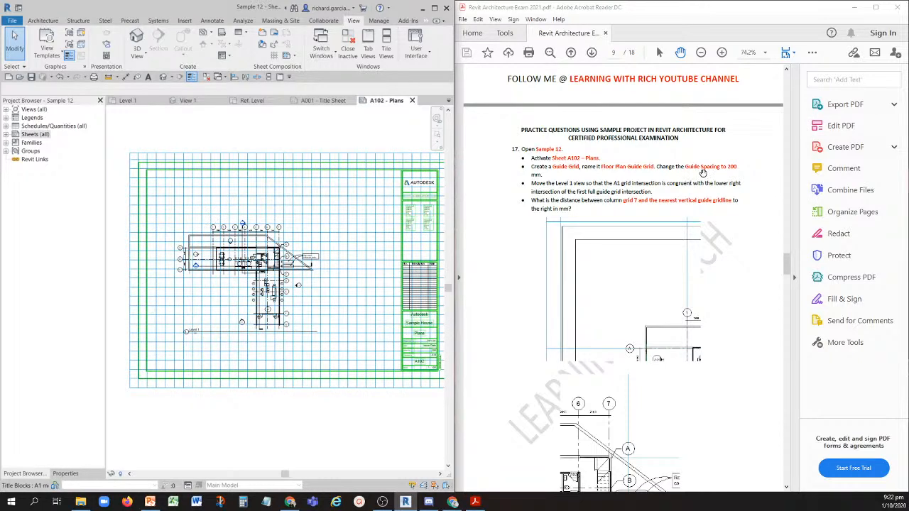
left_click(250, 157)
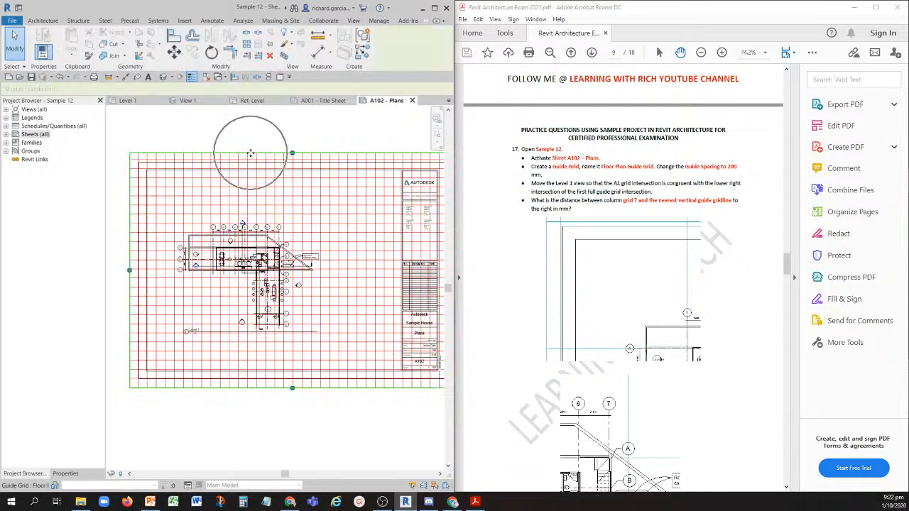
left_click(67, 474)
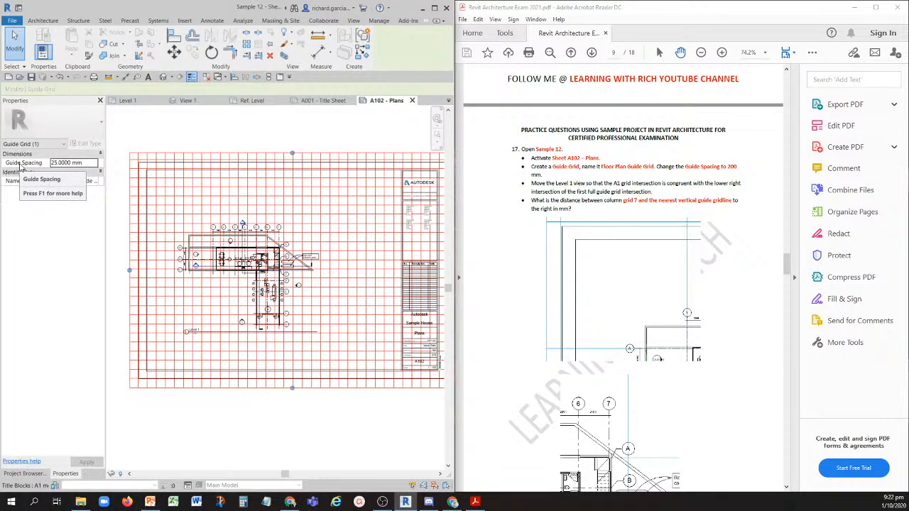
left_click_drag(89, 163, 24, 166)
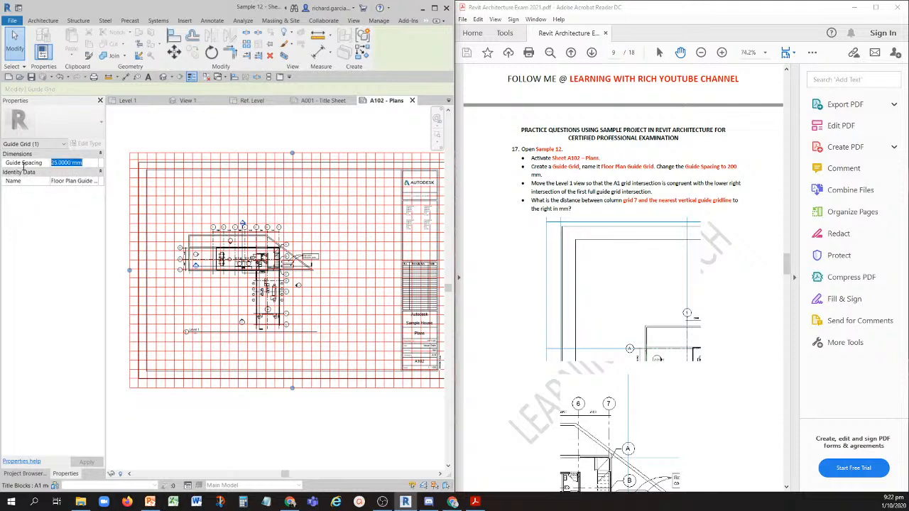
type("200")
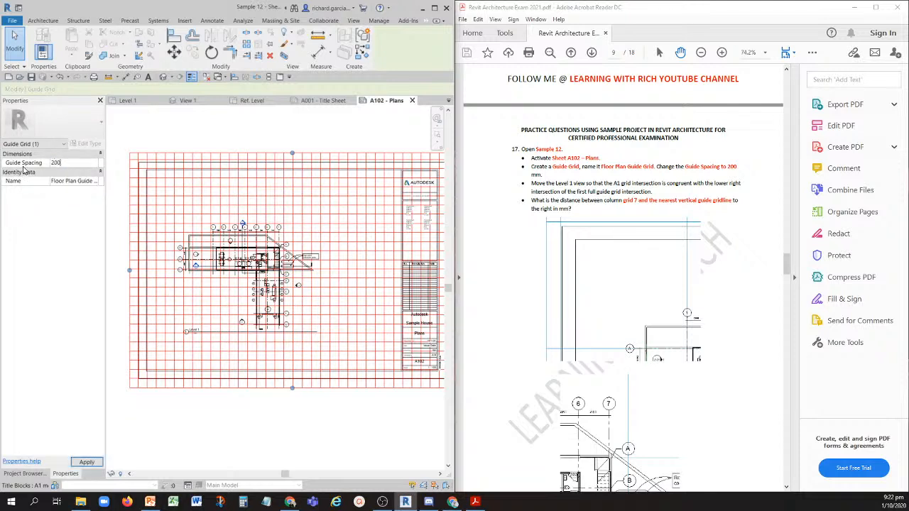
key("Return")
left_click(235, 121)
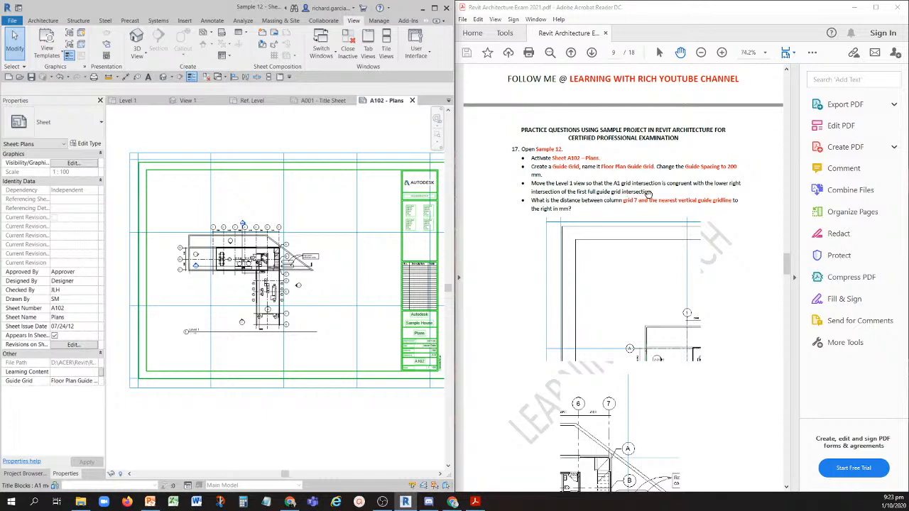
- Review question 17's instructions and reference images, and examine grids A and 1 of the Level 1 view against the first full guide grid intersection
left_click(639, 299)
scroll(610, 277, "up", 20)
scroll(599, 273, "down", 7)
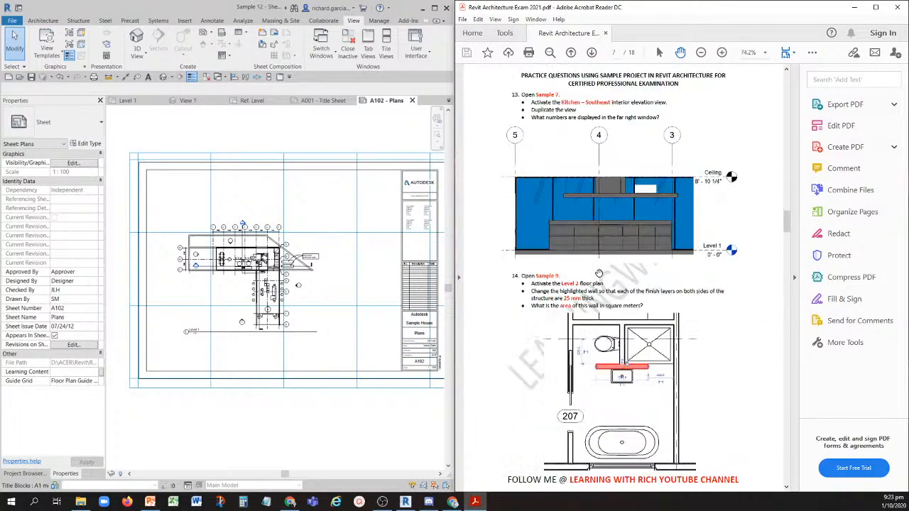
scroll(598, 273, "down", 8)
scroll(593, 246, "down", 5)
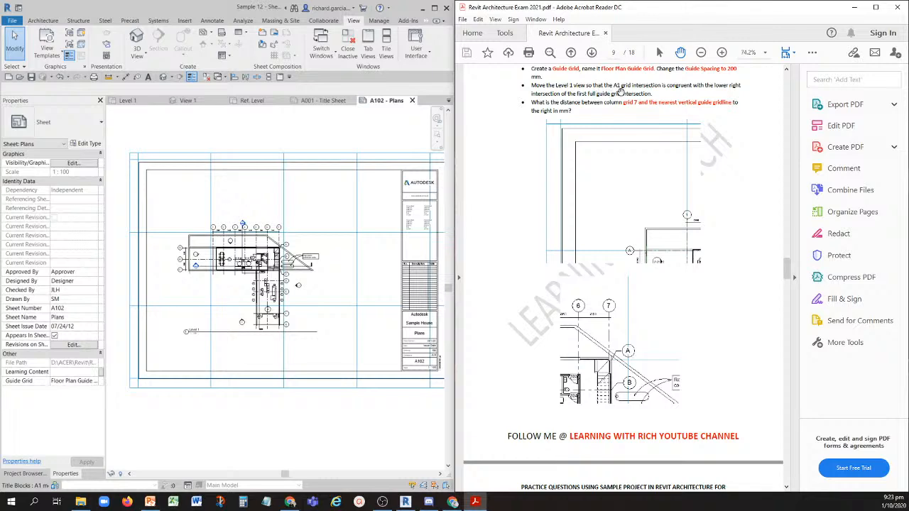
scroll(214, 274, "up", 10)
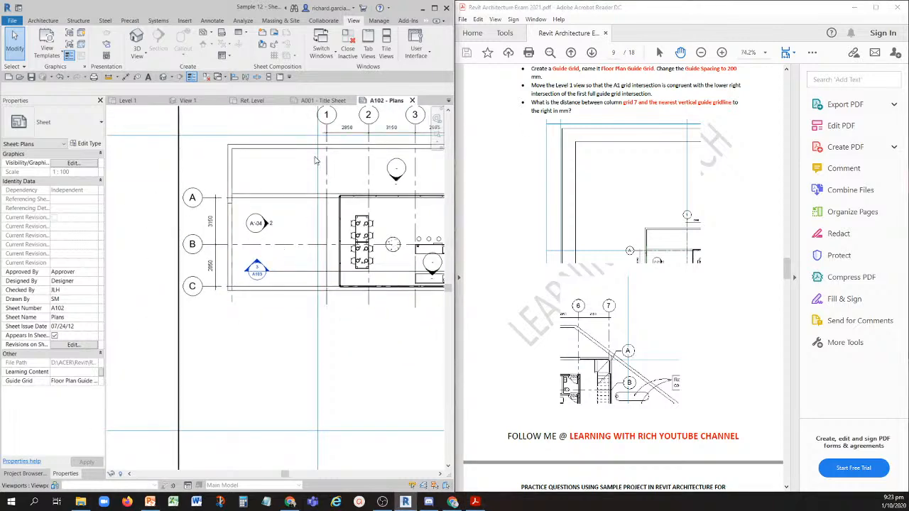
scroll(316, 161, "down", 5)
scroll(307, 272, "up", 4)
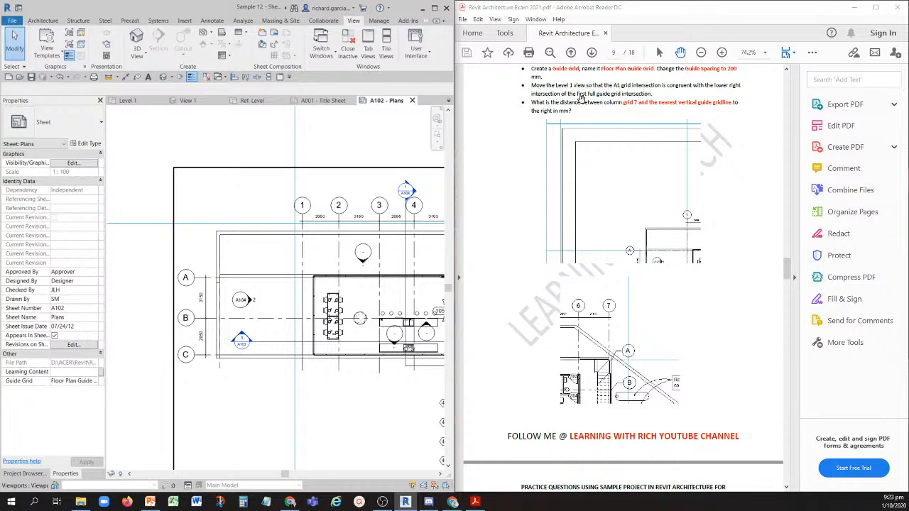
scroll(256, 257, "up", 2)
scroll(257, 254, "down", 5)
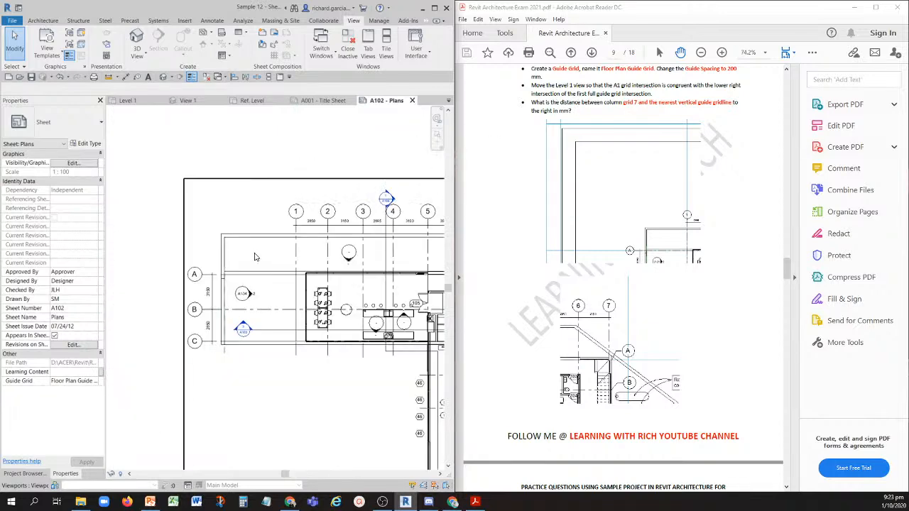
scroll(257, 254, "up", 2)
scroll(238, 241, "down", 4)
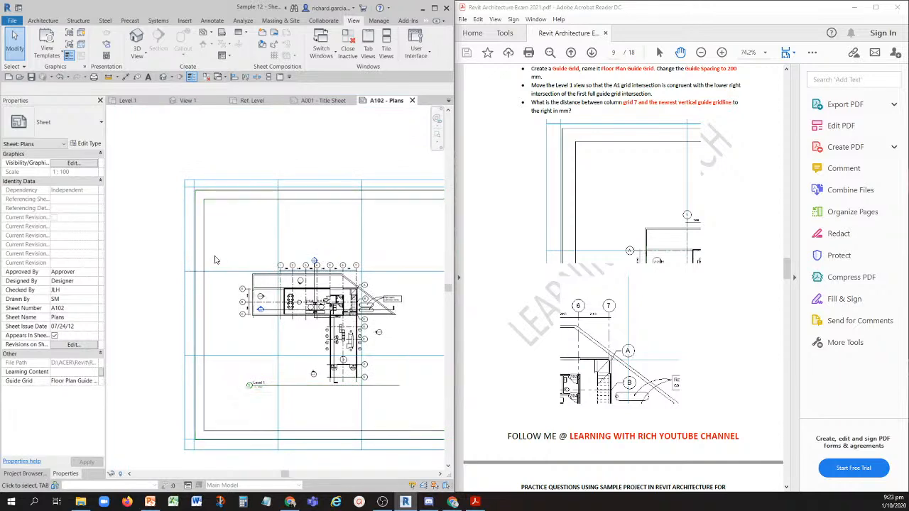
scroll(264, 280, "up", 3)
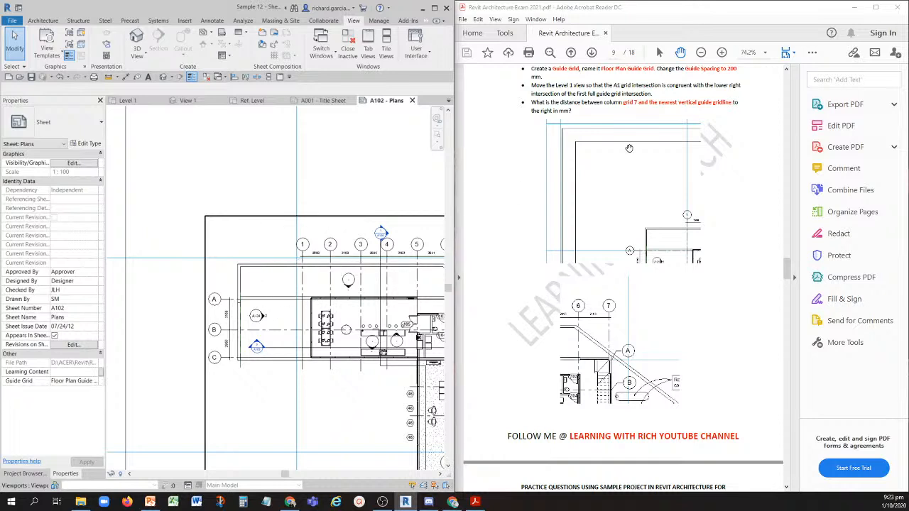
key("ctrl")
key("ctrl")
key("ctrl")
key("ctrl")
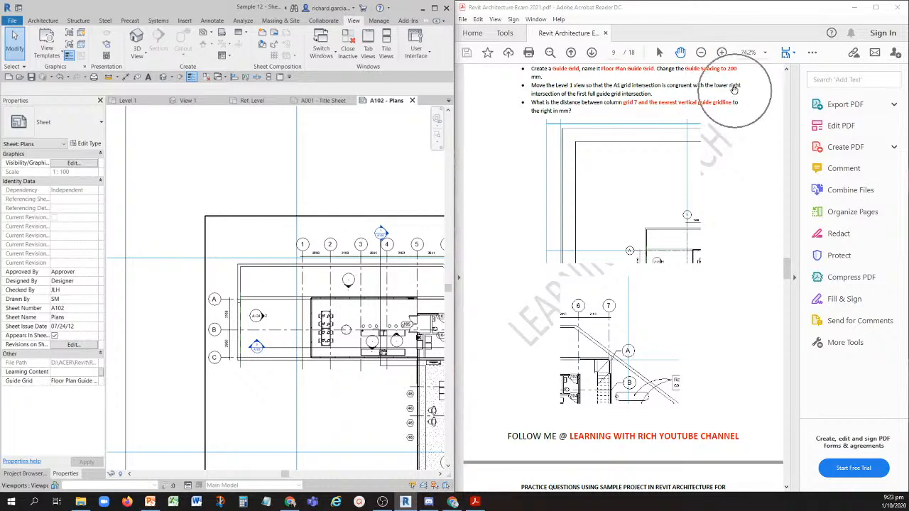
scroll(219, 241, "down", 3)
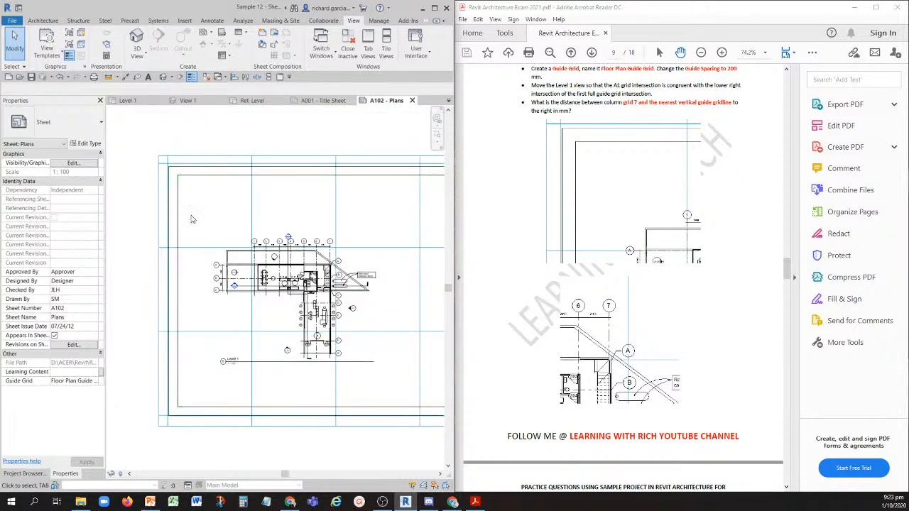
scroll(242, 241, "up", 3)
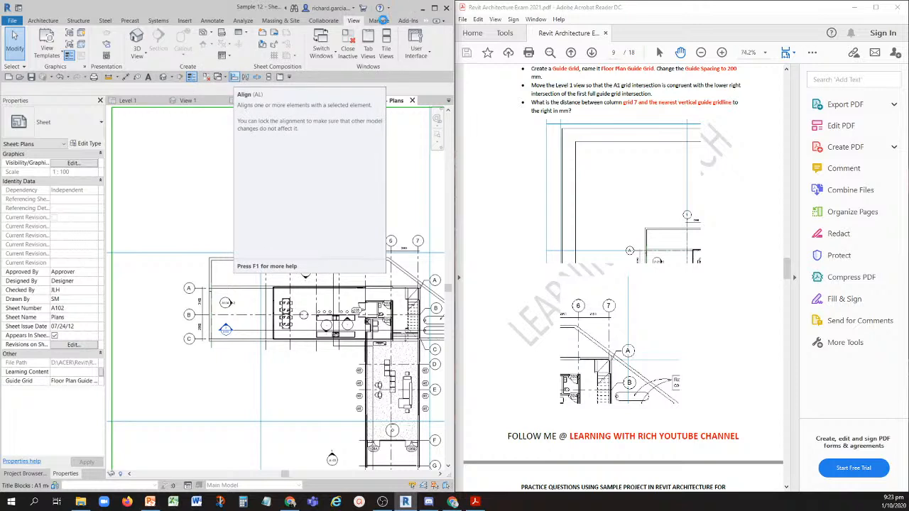
left_click(380, 21)
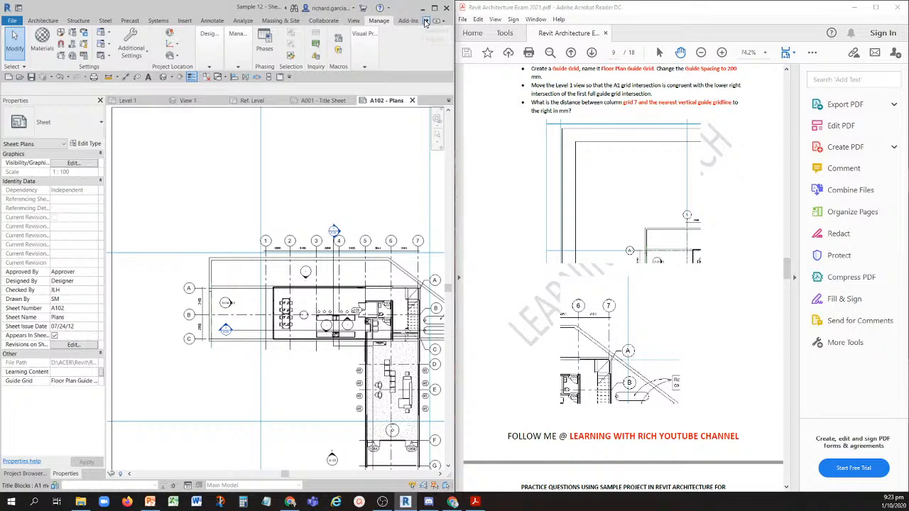
left_click(425, 21)
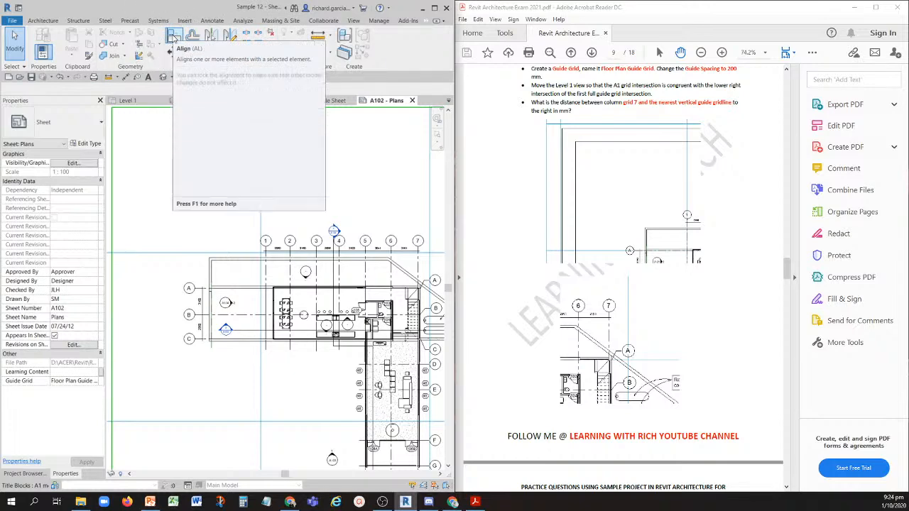
left_click(174, 37)
scroll(239, 244, "up", 3)
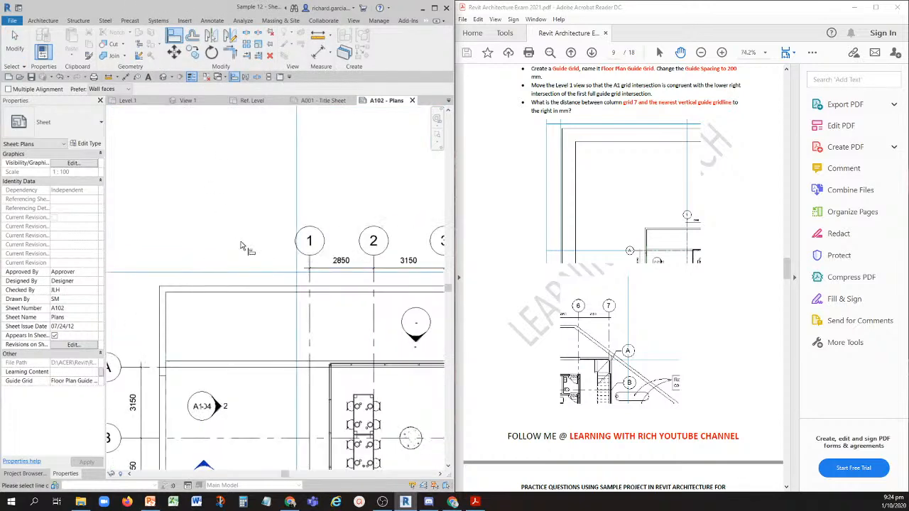
left_click(256, 274)
scroll(300, 287, "down", 2)
scroll(255, 297, "up", 1)
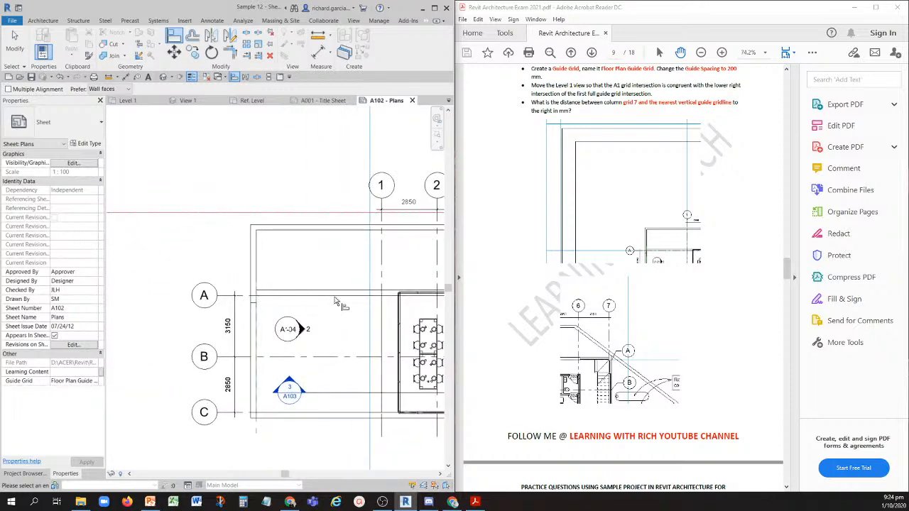
left_click(16, 42)
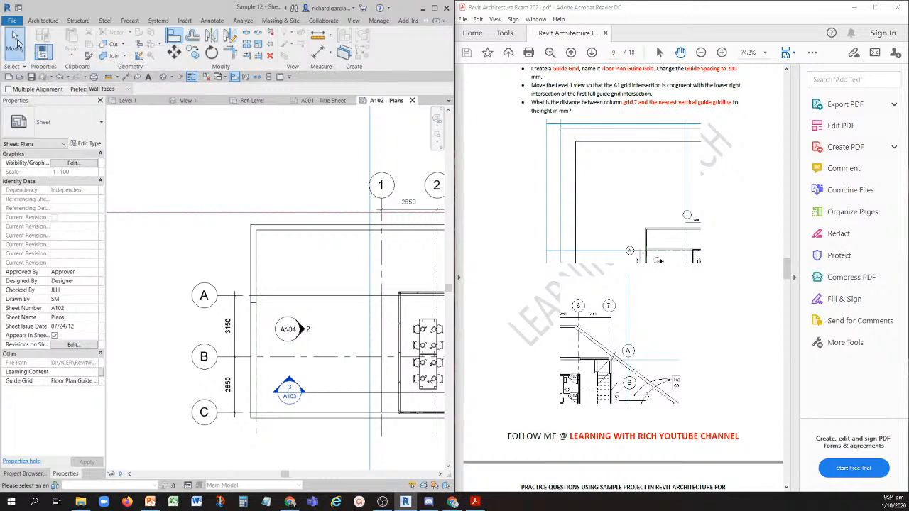
- Move the Level 1 viewport from its A1 grid intersection onto the first full guide grid intersection, and clear the selection
left_click(381, 295)
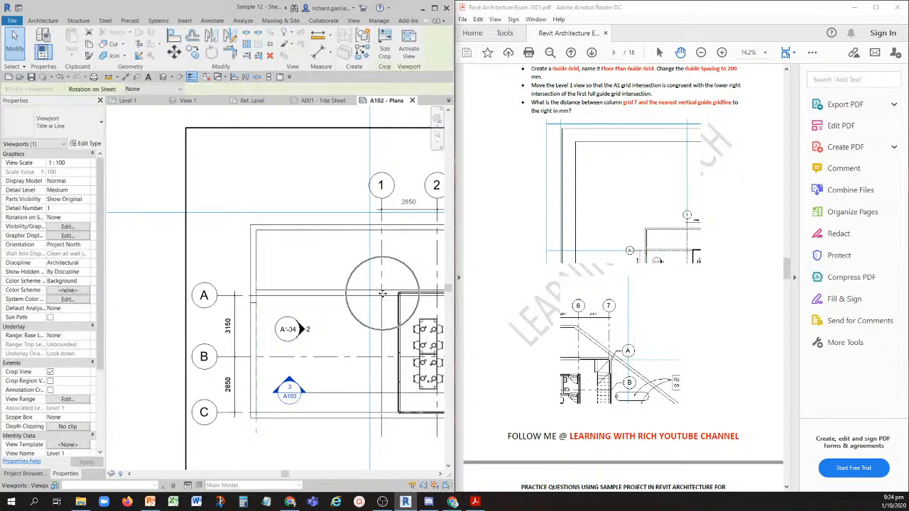
left_click(174, 51)
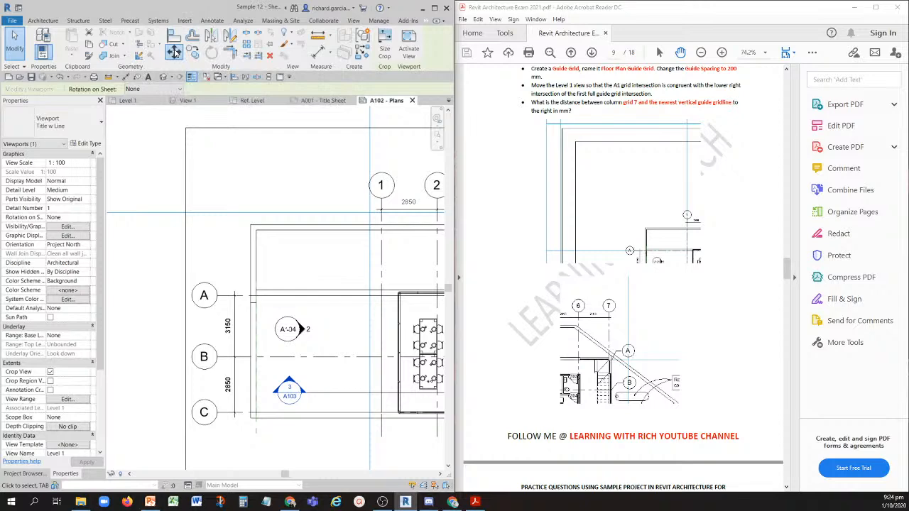
left_click(382, 296)
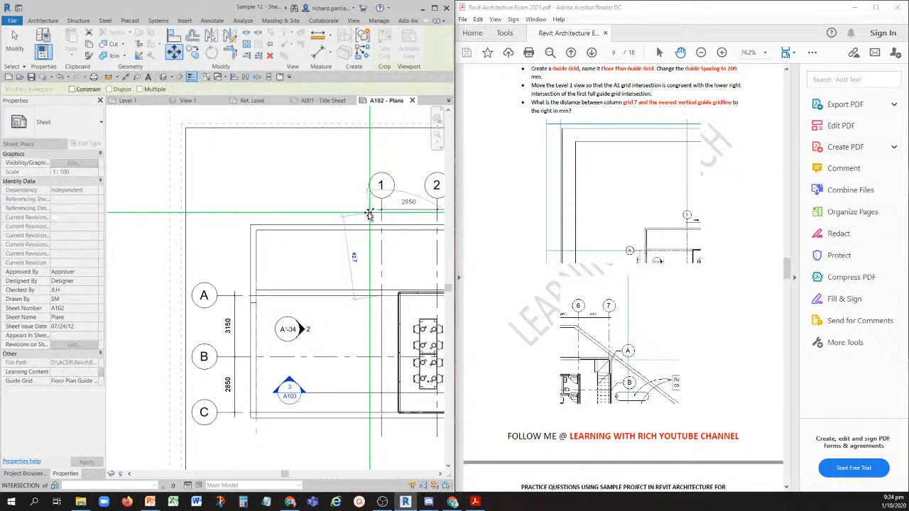
left_click(369, 212)
scroll(312, 246, "down", 3)
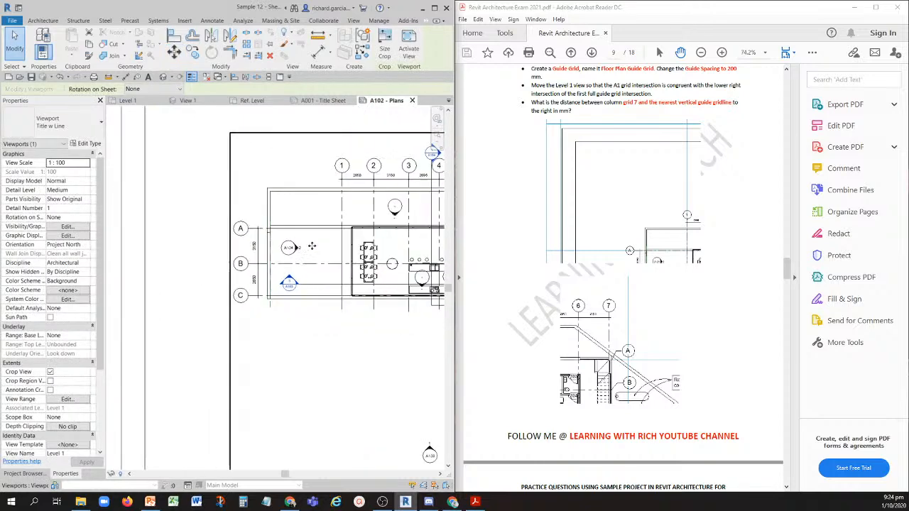
left_click(193, 171)
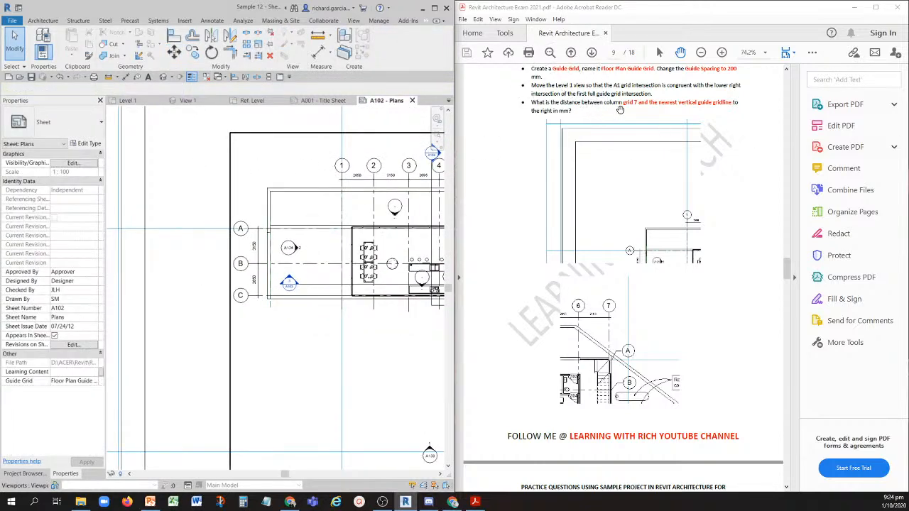
- Examine grid 7 and the nearest vertical guide gridline on the sheet against question 17's reference image
scroll(376, 259, "down", 2)
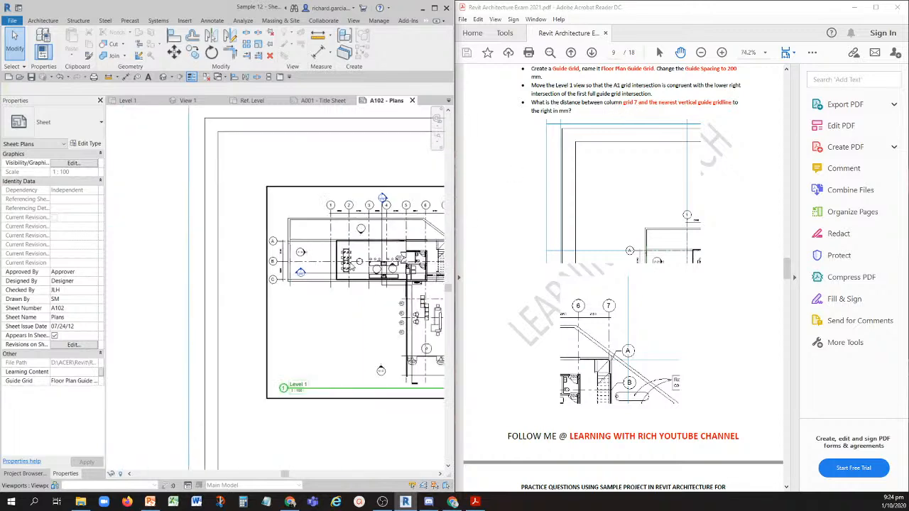
scroll(317, 167, "up", 5)
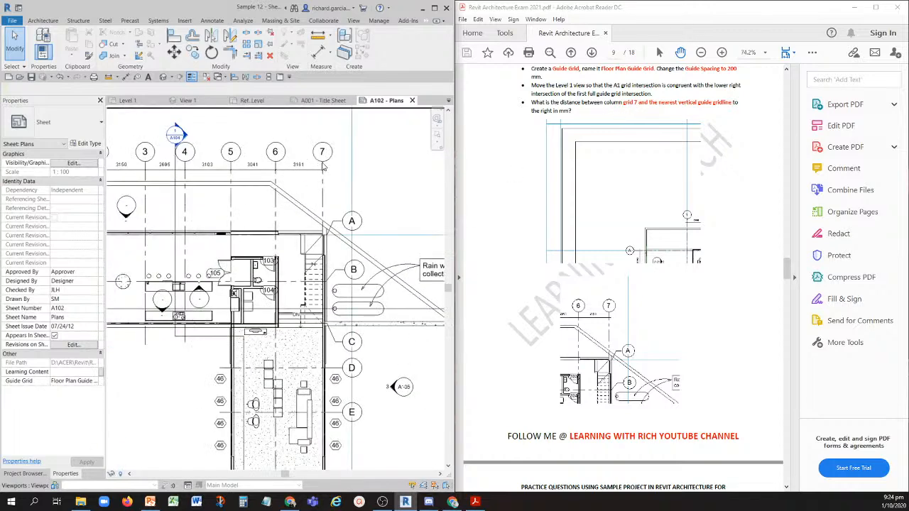
scroll(319, 168, "up", 2)
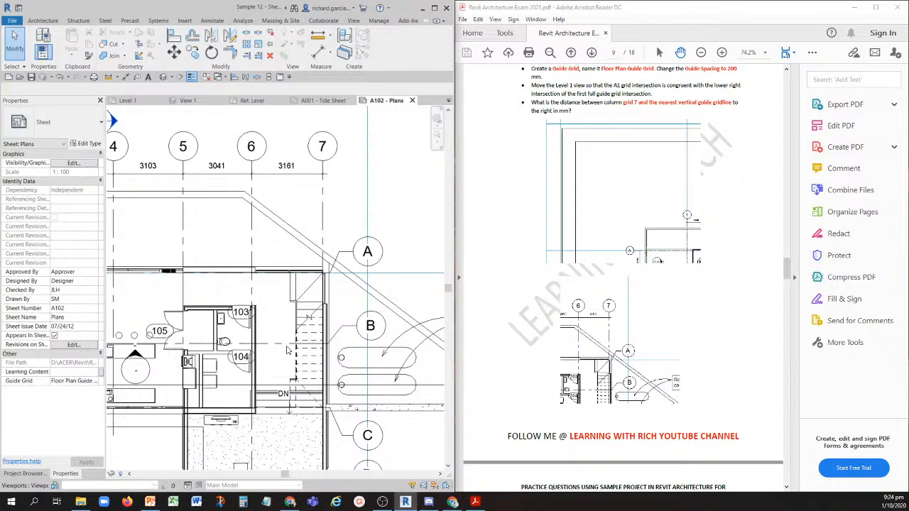
scroll(277, 331, "down", 1)
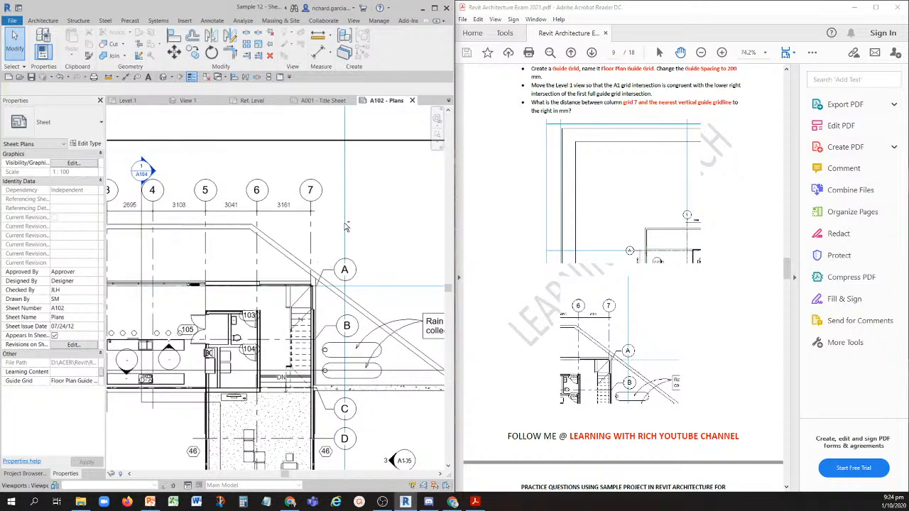
scroll(344, 291, "up", 3)
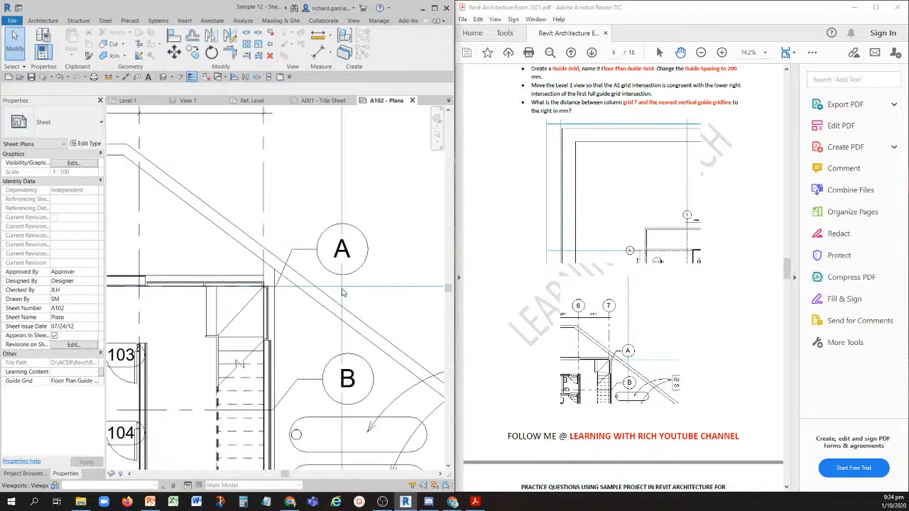
scroll(675, 312, "down", 2)
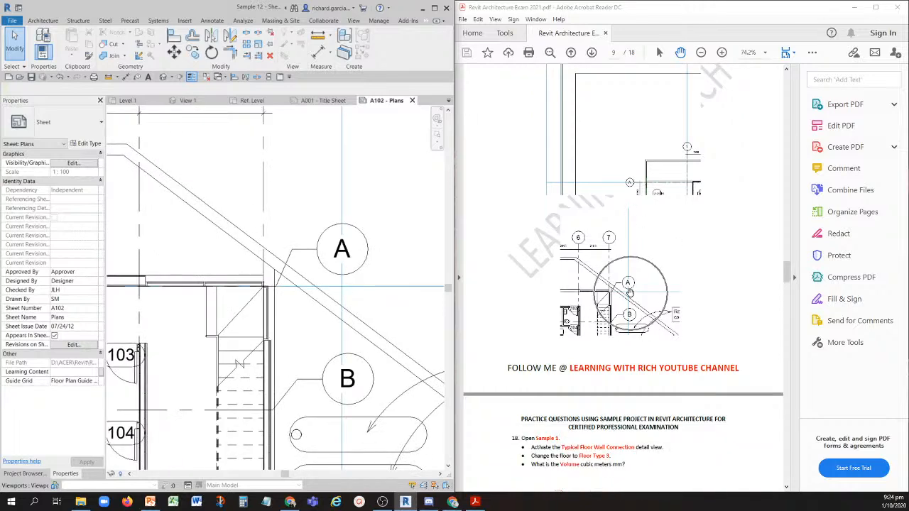
scroll(630, 296, "up", 3)
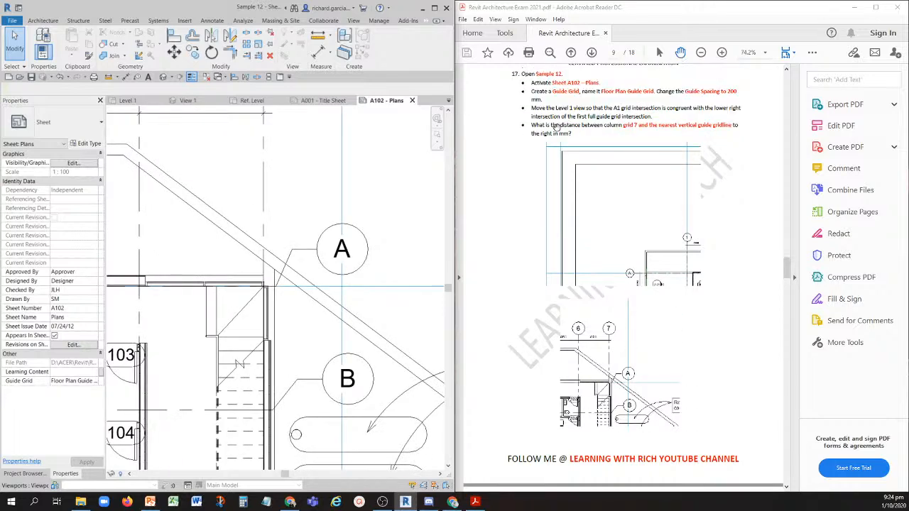
left_click(315, 55)
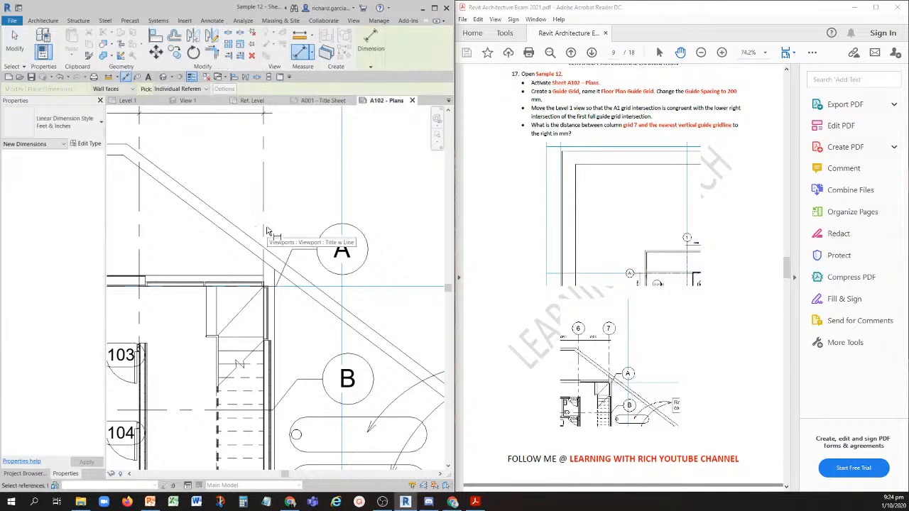
scroll(260, 312, "up", 2)
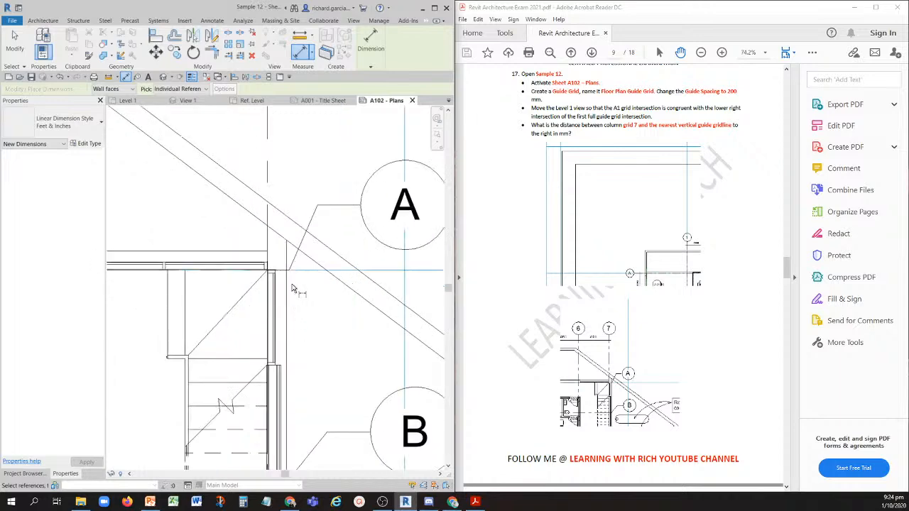
scroll(272, 286, "down", 2)
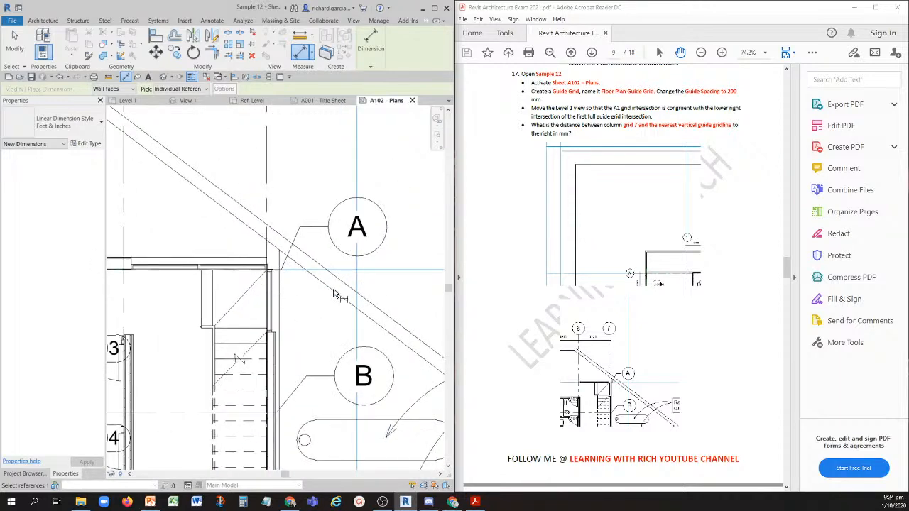
scroll(359, 279, "down", 2)
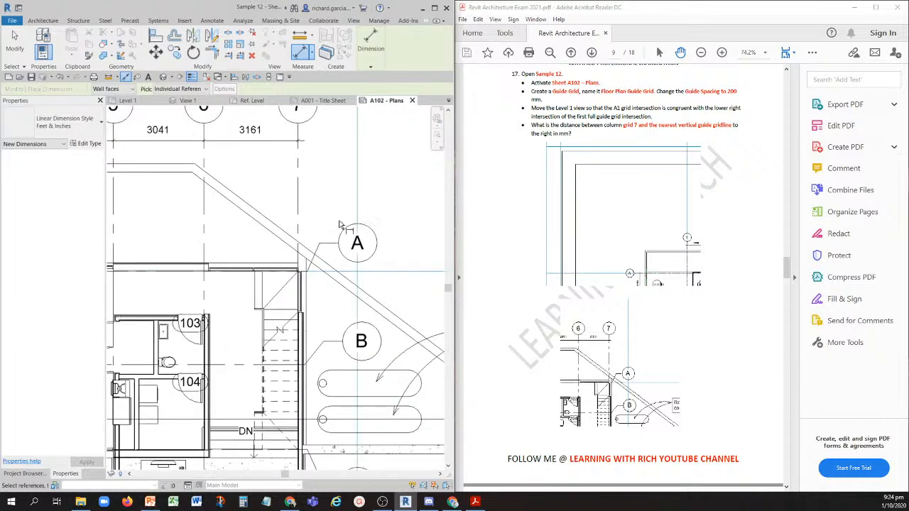
scroll(340, 225, "down", 2)
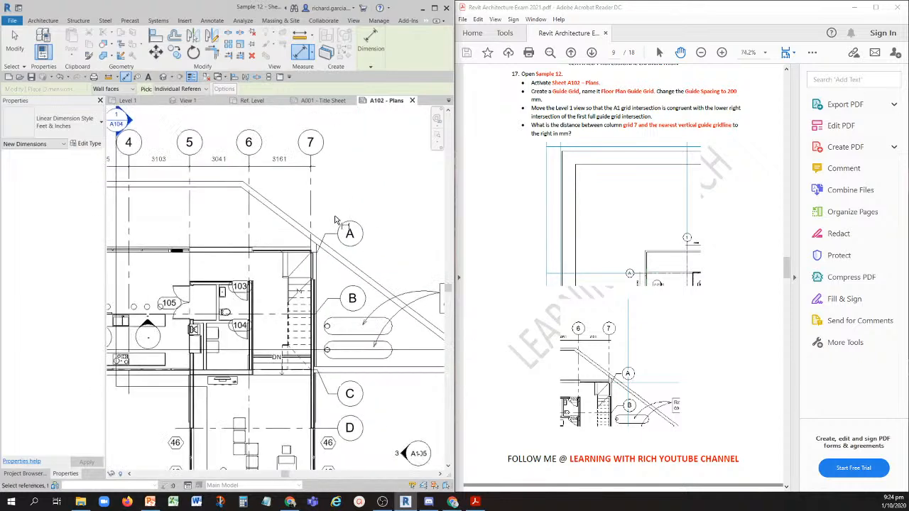
left_click(12, 44)
- Measure the distance between grid 7 and the nearest vertical guide gridline along grid A
scroll(327, 247, "up", 2)
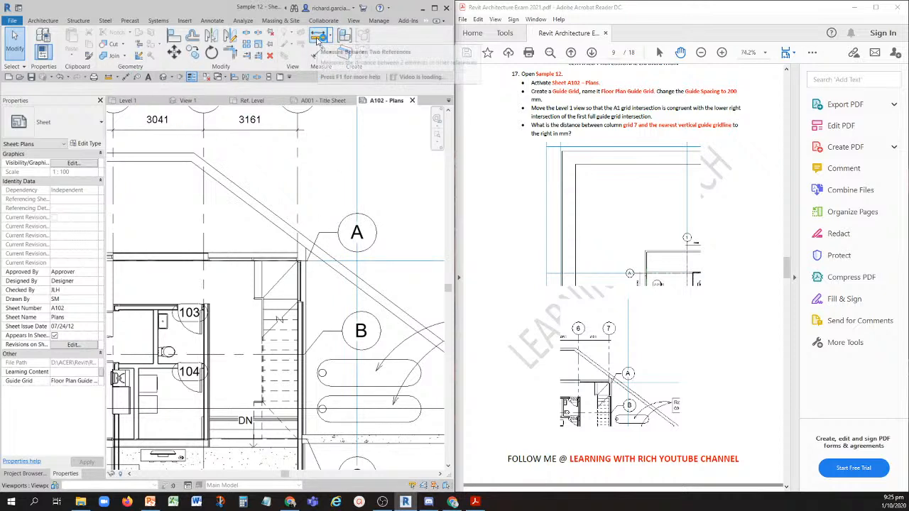
left_click(318, 39)
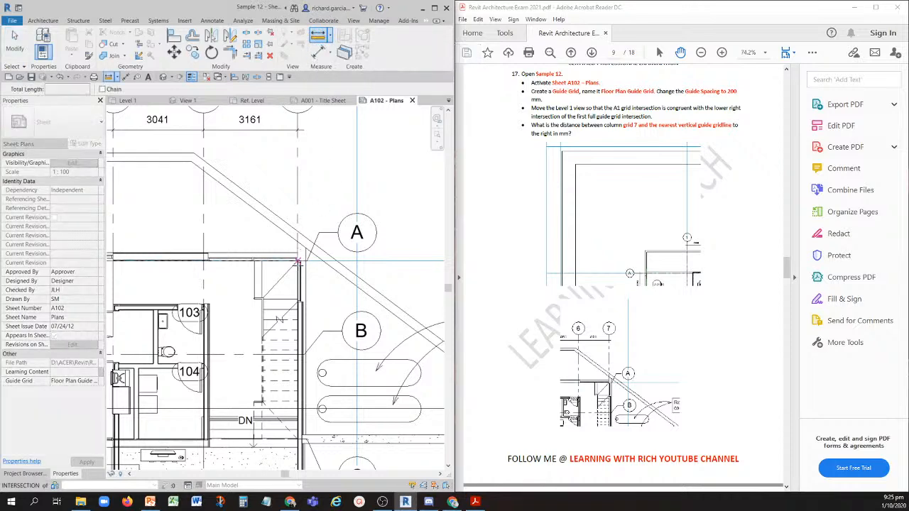
scroll(299, 257, "up", 3)
left_click(298, 257)
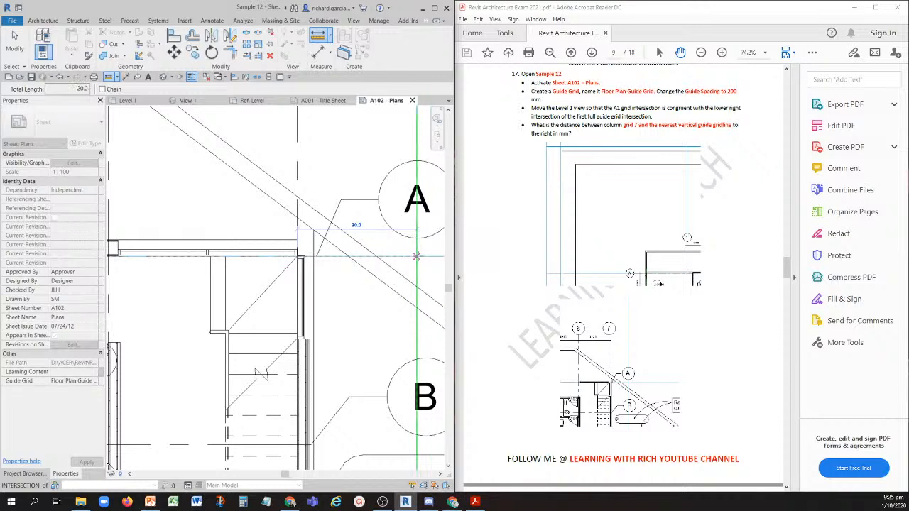
left_click(417, 255)
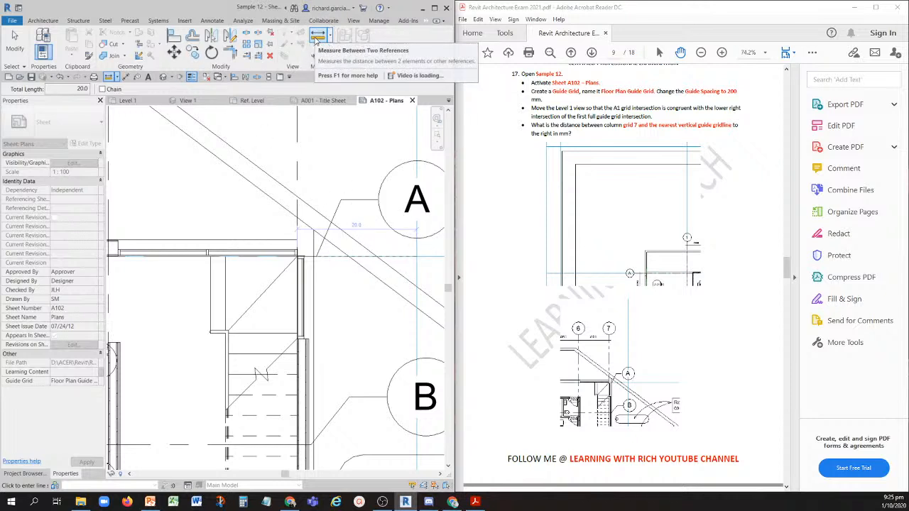
key("Escape")
key("Escape")
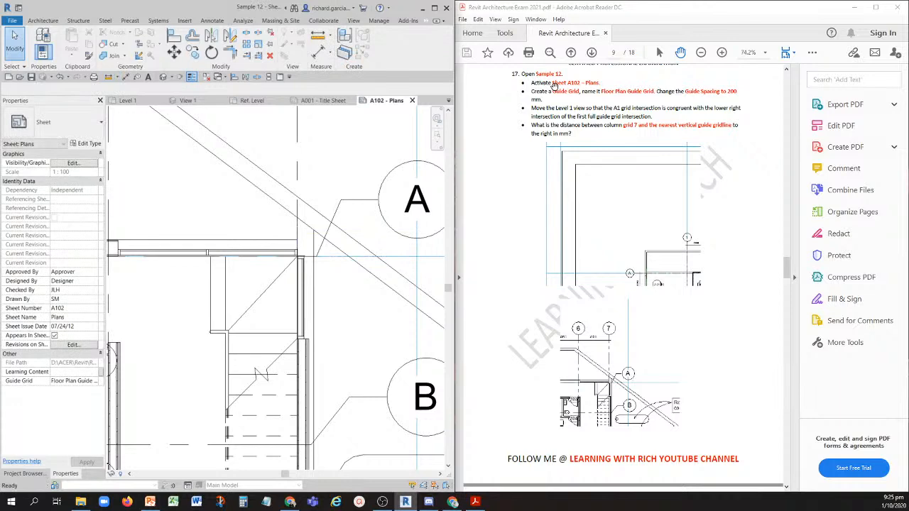
- With question 18 of the PDF in view, close all inactive views and go through the ones still open
scroll(539, 114, "down", 9)
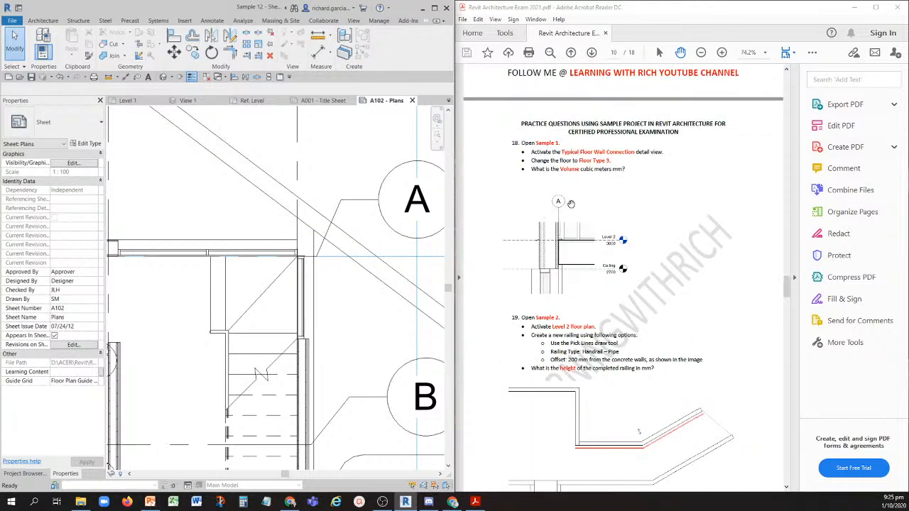
left_click(207, 78)
left_click(135, 102)
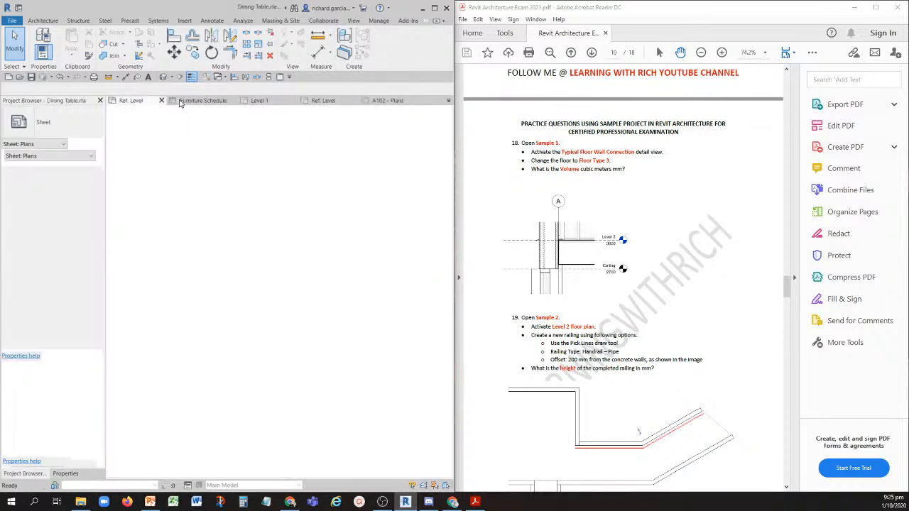
left_click(202, 101)
left_click(259, 100)
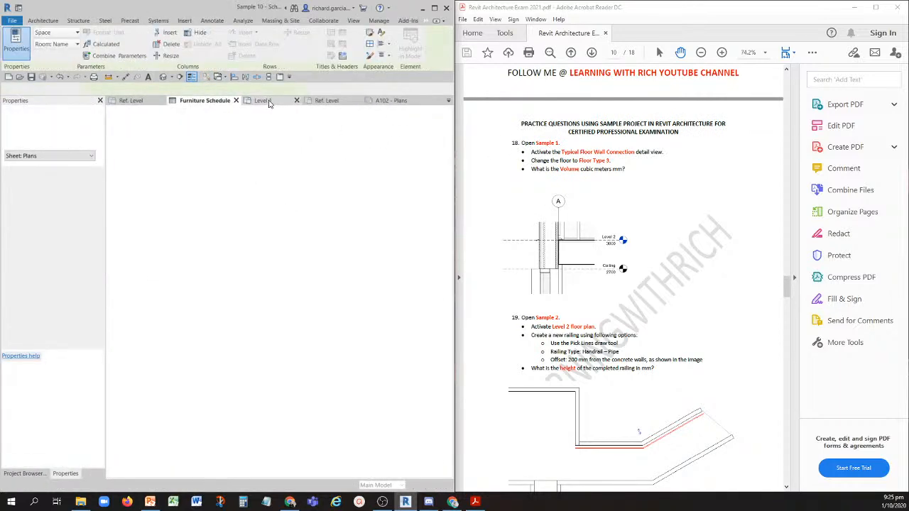
left_click(323, 100)
left_click(389, 100)
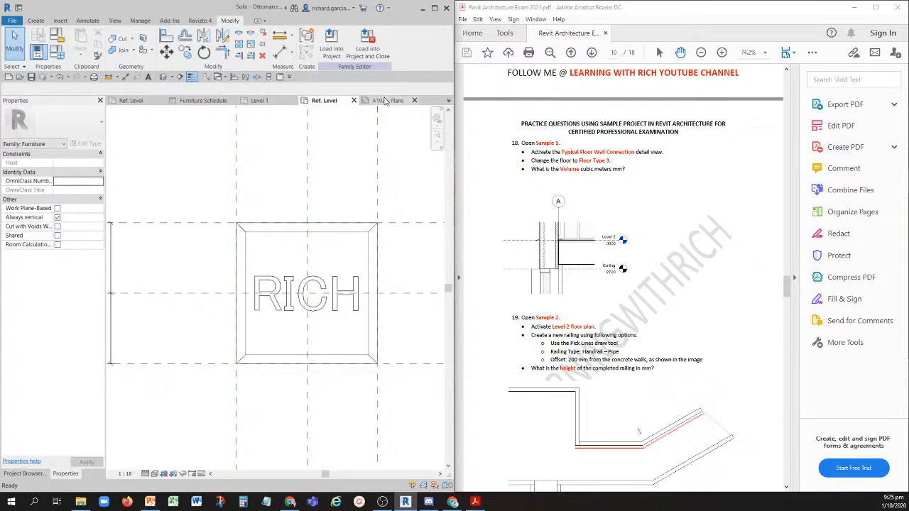
- Close the Sofa - Ottoman family without saving its changes and return to sheet A102 - Plans
left_click(340, 100)
left_click(352, 100)
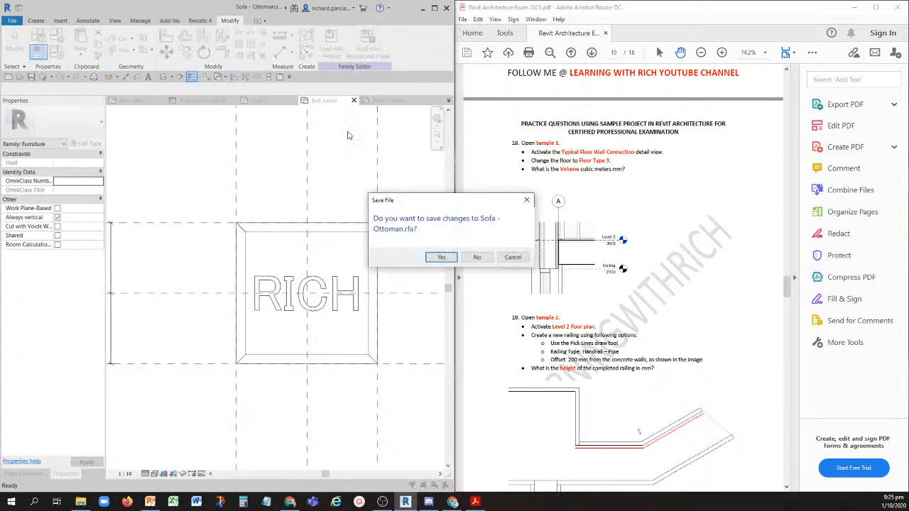
left_click(487, 260)
left_click(137, 101)
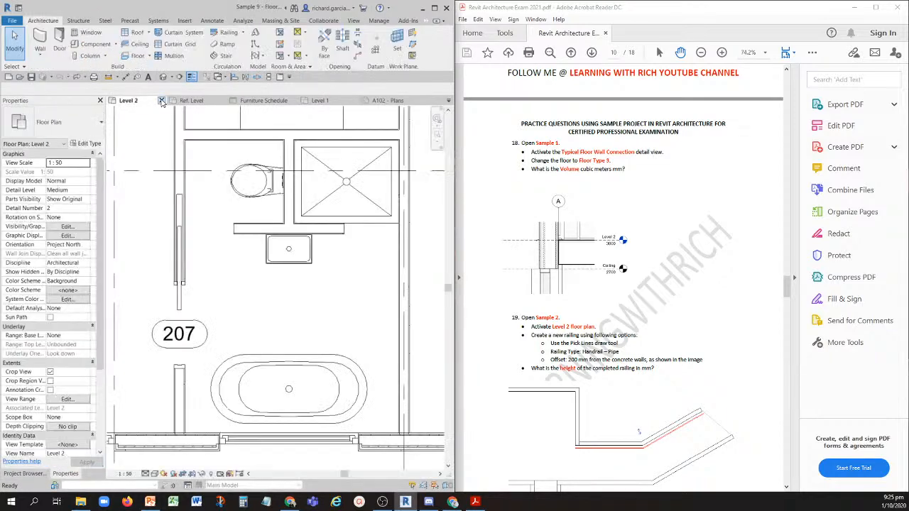
left_click(389, 100)
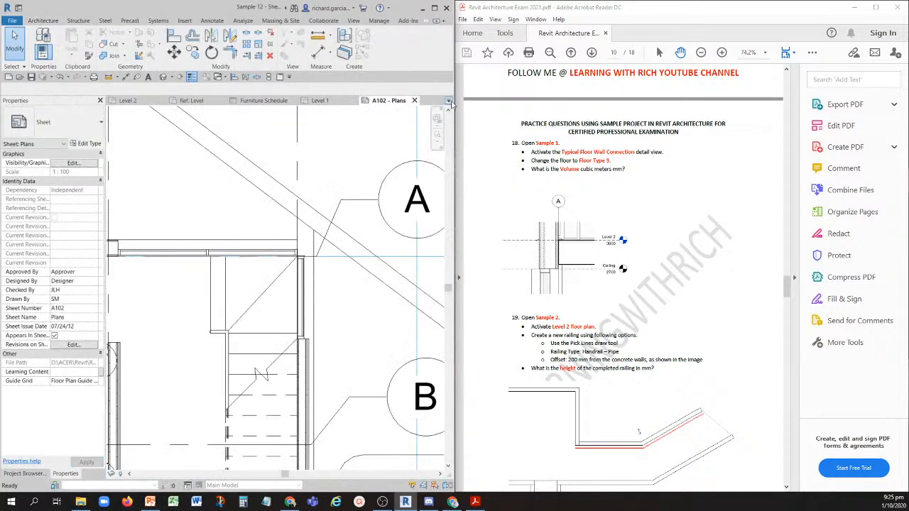
- Close the Level 2 floor plan of Sample 3 without saving that project's changes
left_click(320, 100)
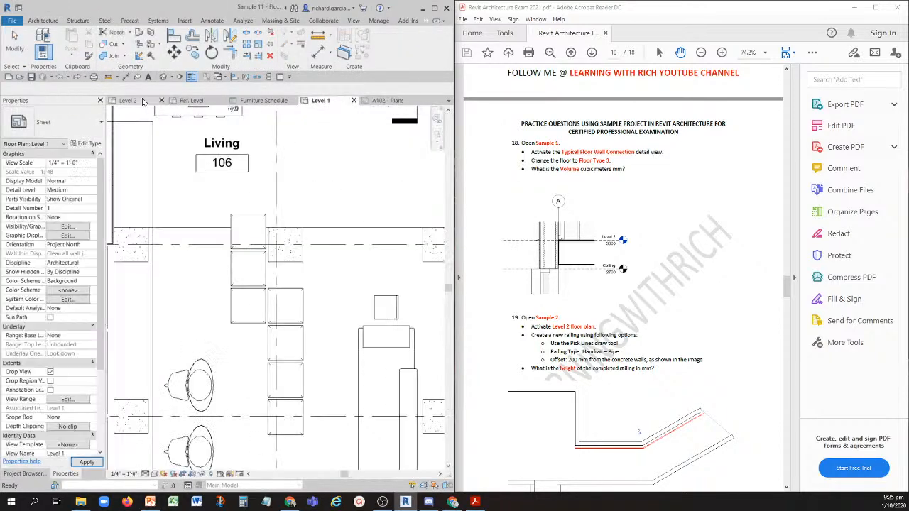
left_click(138, 100)
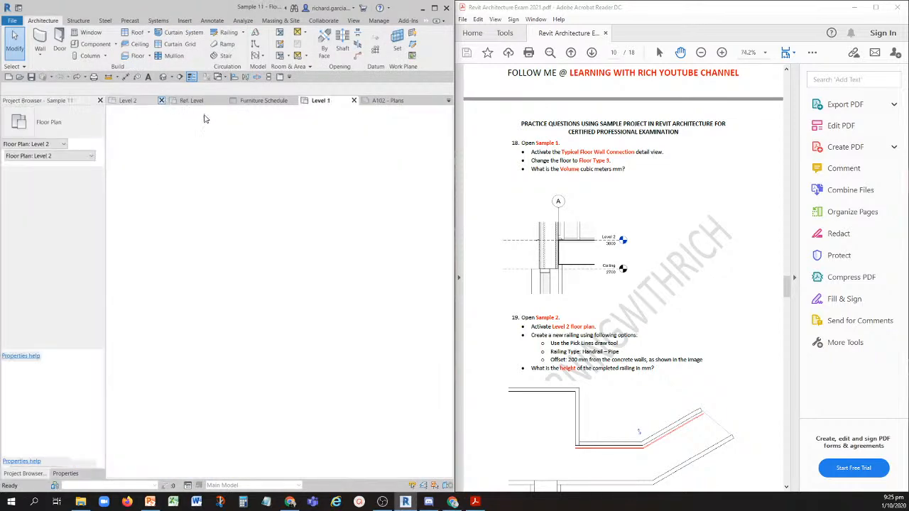
left_click(163, 102)
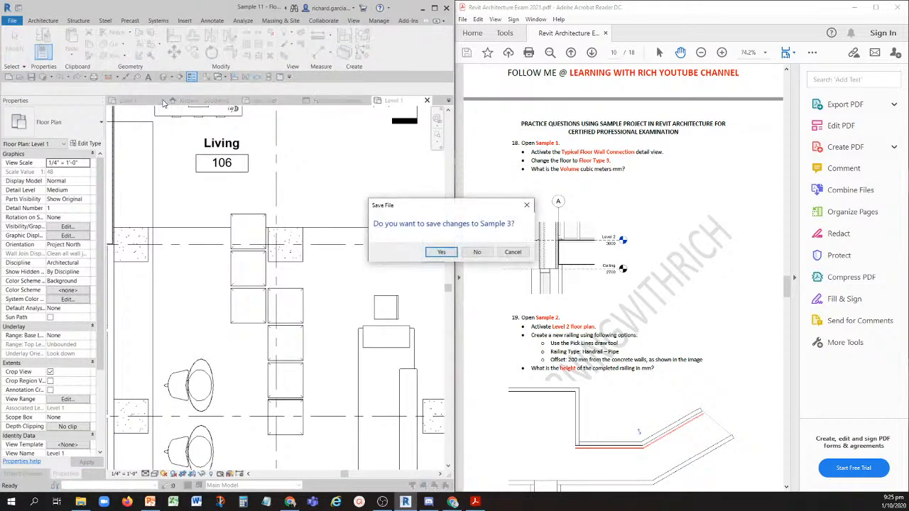
left_click(477, 253)
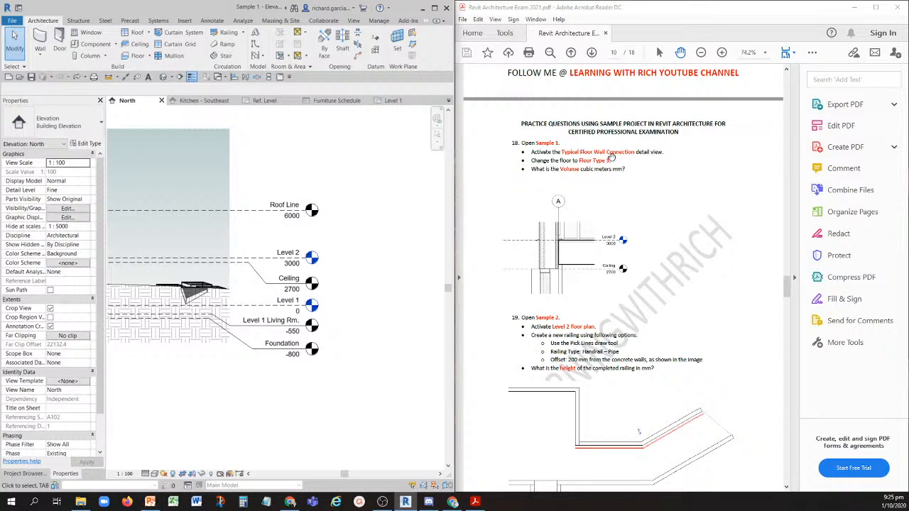
- Open the Typical Floor Wall Connection detail view in the Sample 1 project
left_click(32, 474)
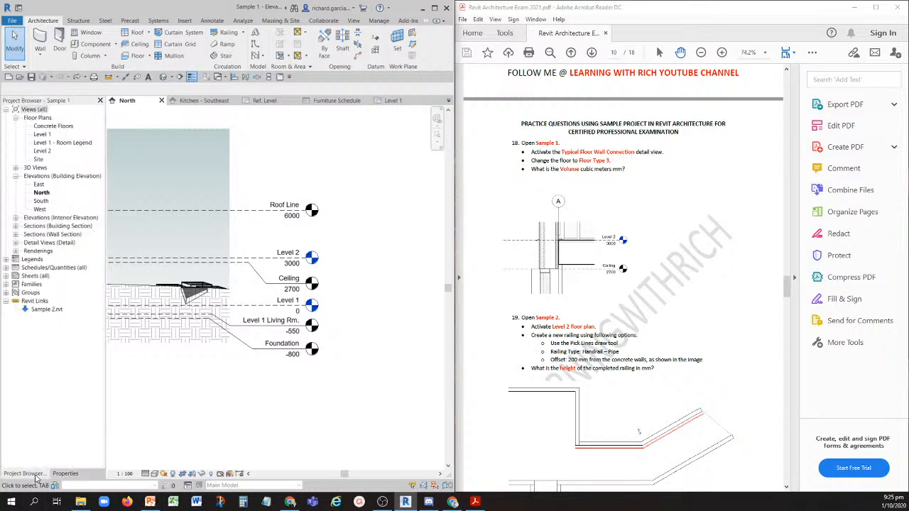
left_click(16, 243)
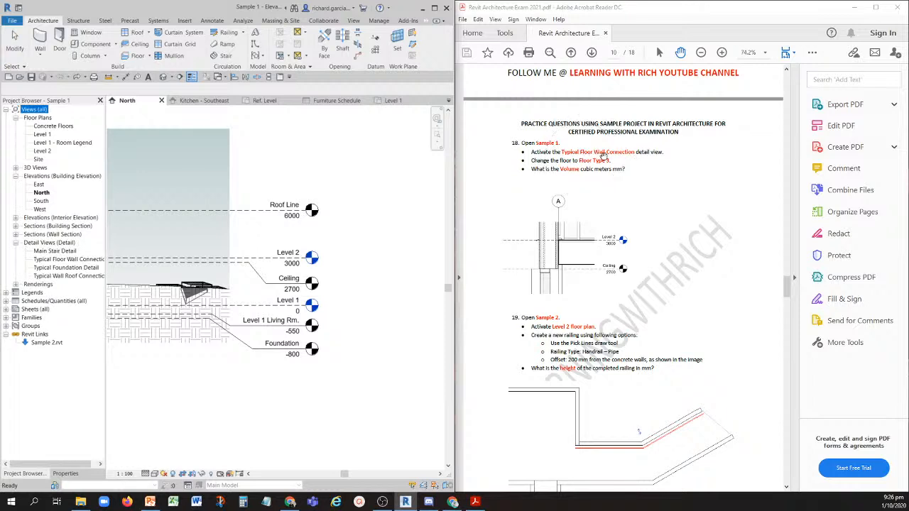
left_click(78, 260)
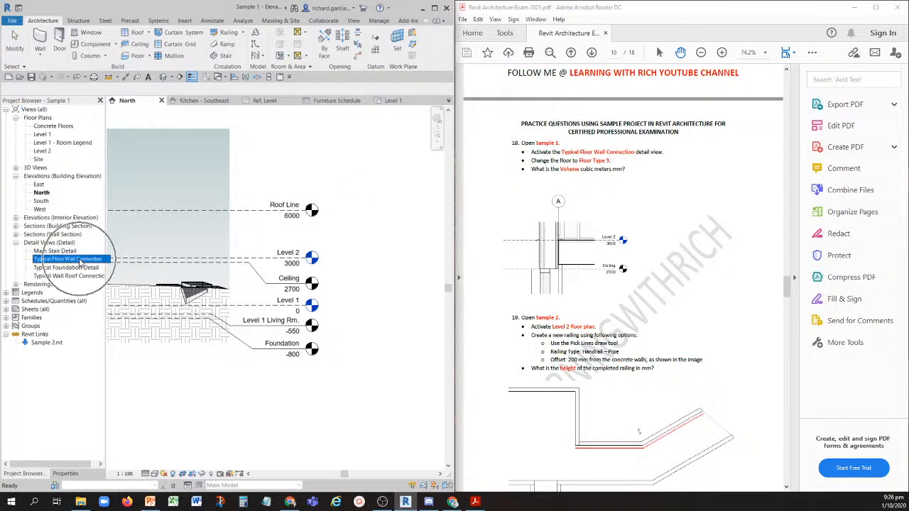
double_click(78, 259)
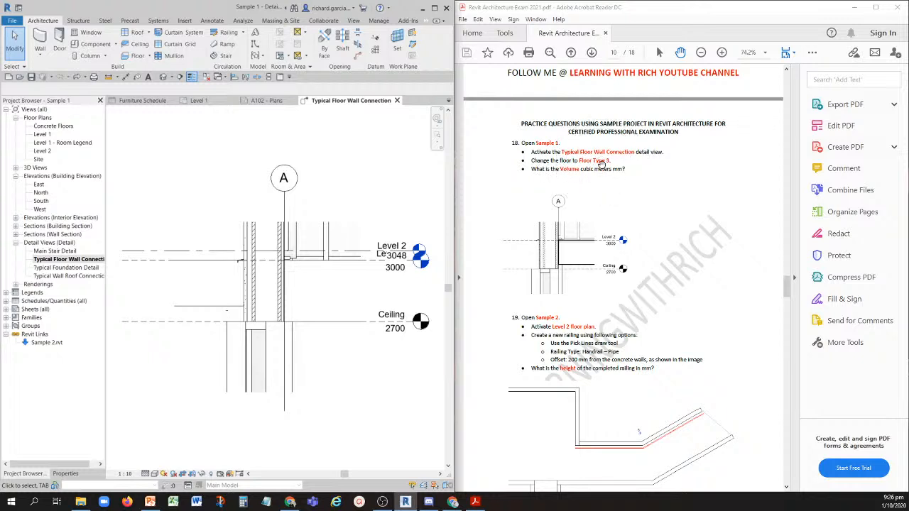
- Select the Generic 300mm floor below Level 2 beside grid A and bring up the floor types available for it
scroll(324, 323, "up", 1)
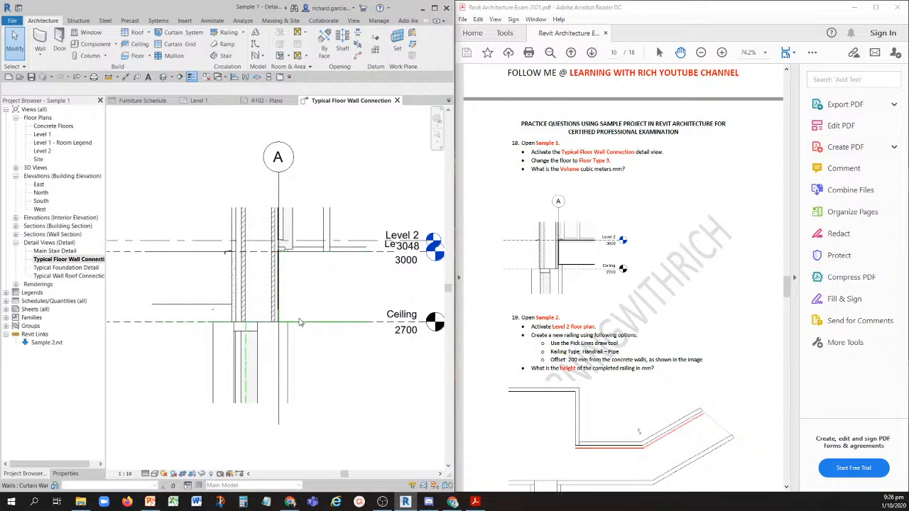
left_click(355, 262)
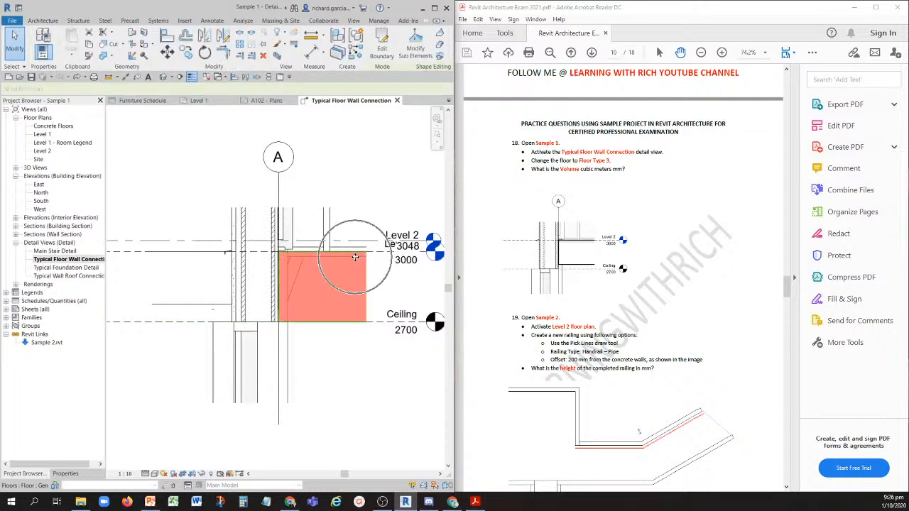
left_click(590, 165)
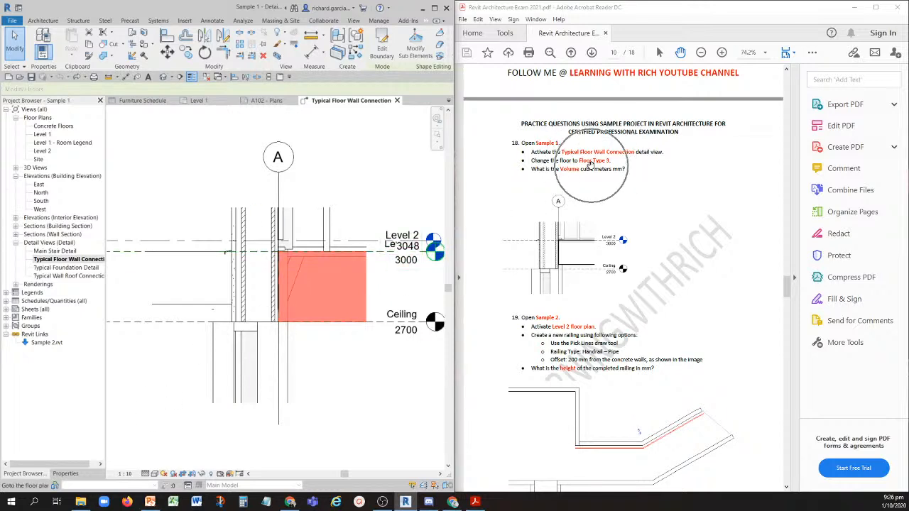
left_click(66, 474)
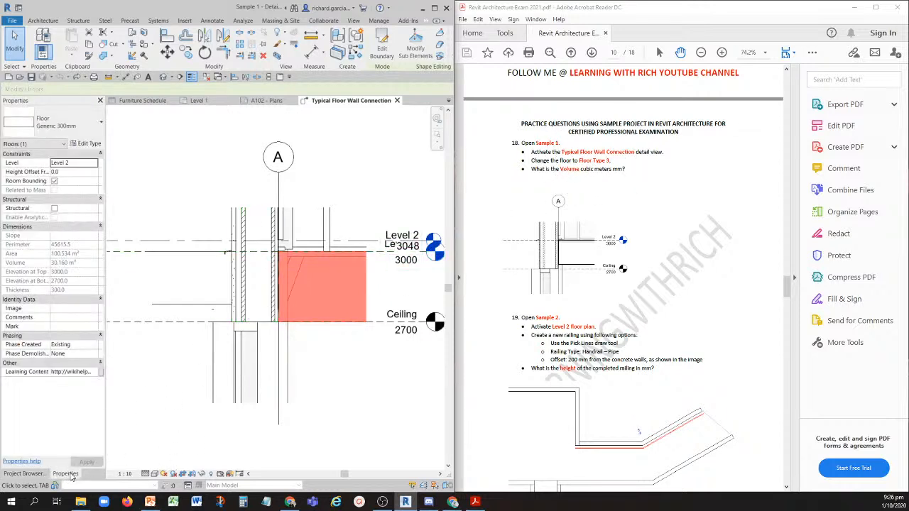
left_click(89, 127)
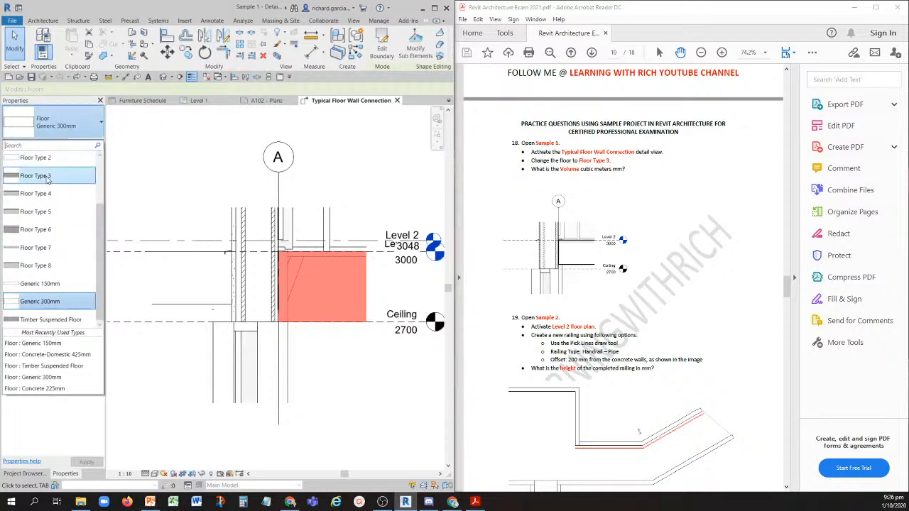
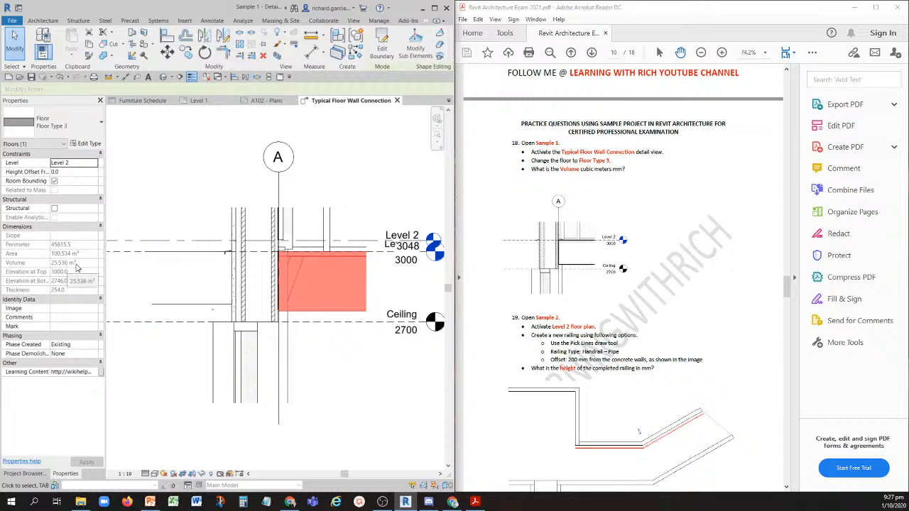
- Close the Sample 10 Furniture Schedule, the 3D view and the Level 2 floor plan of Sample 5
scroll(523, 133, "down", 5)
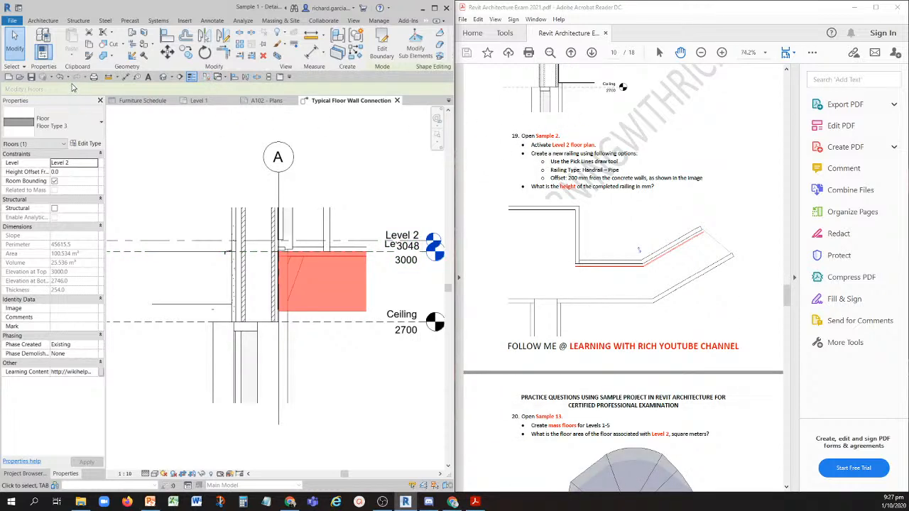
key("Escape")
left_click(142, 101)
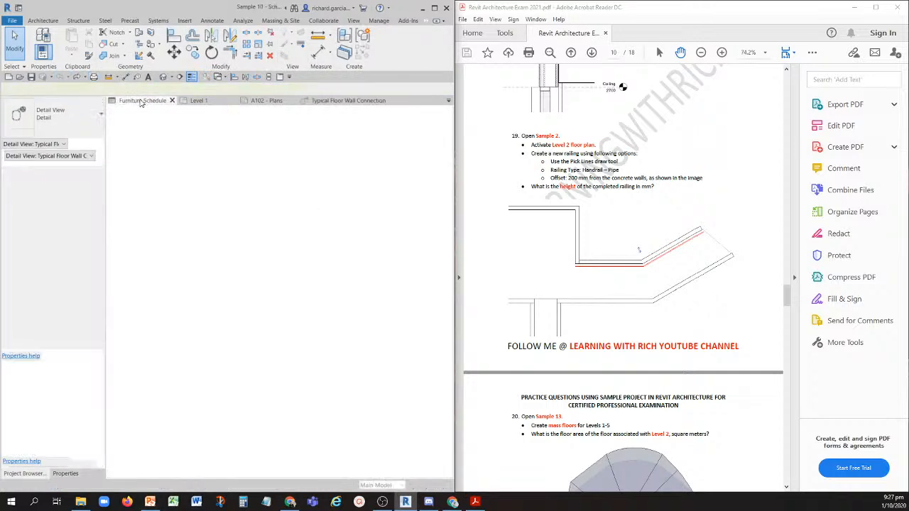
left_click(172, 101)
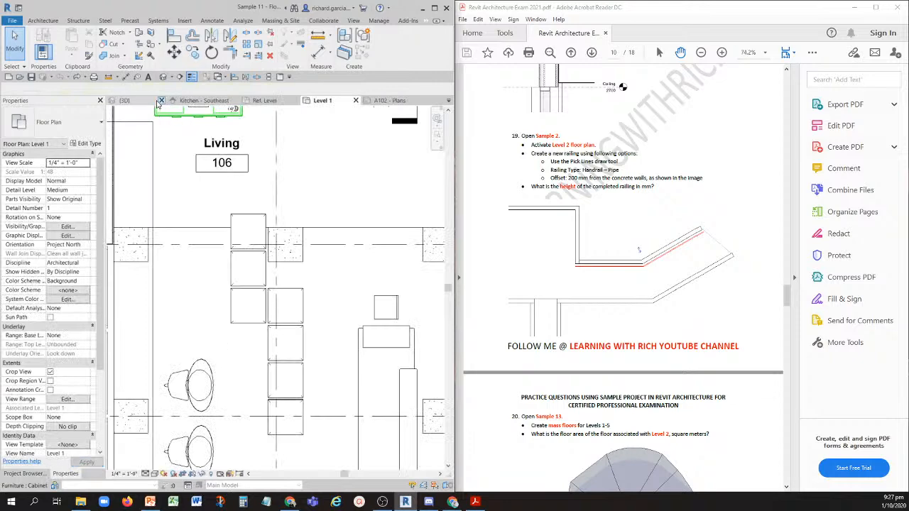
left_click(161, 100)
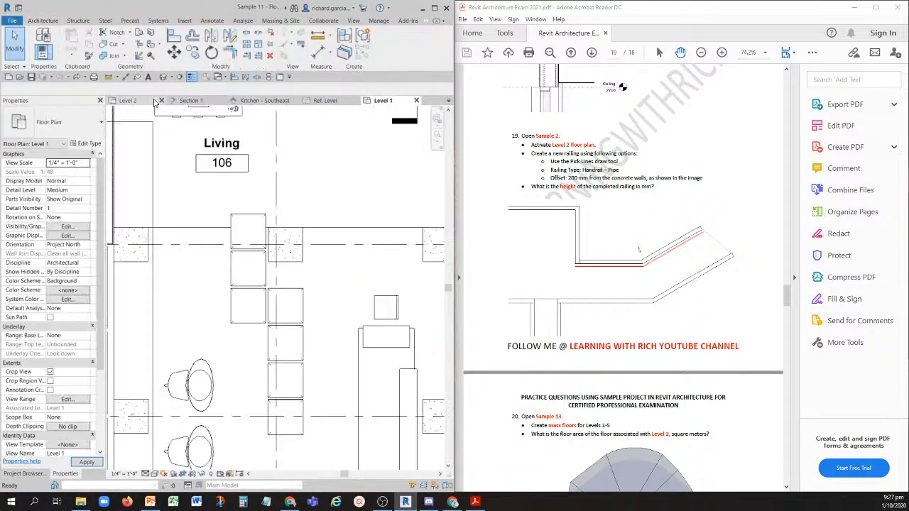
left_click(150, 101)
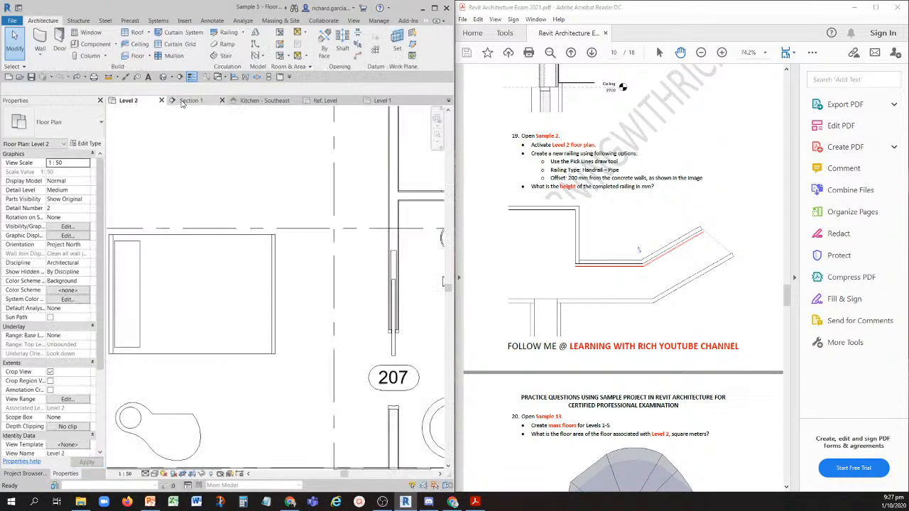
left_click(161, 100)
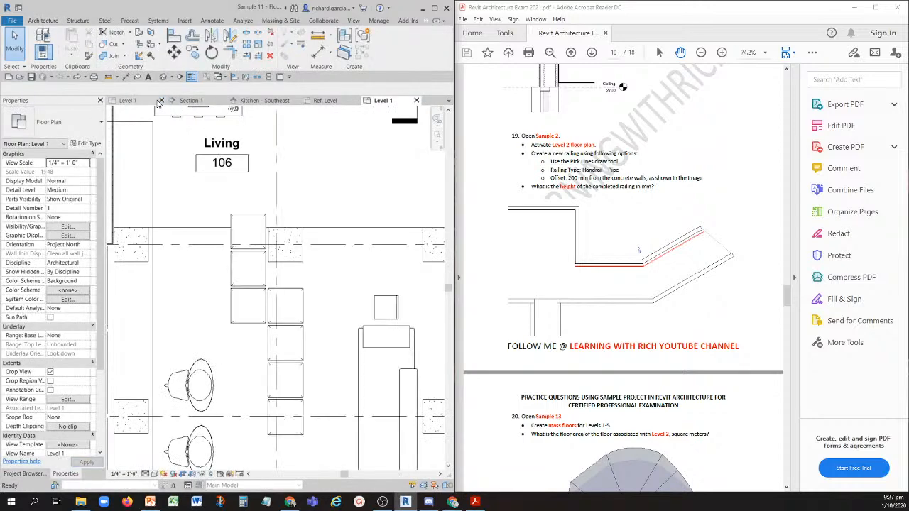
- Close the Level 1 plan of Sample 4 without saving the project, relinquishing all elements and worksets
left_click(161, 100)
left_click(161, 100)
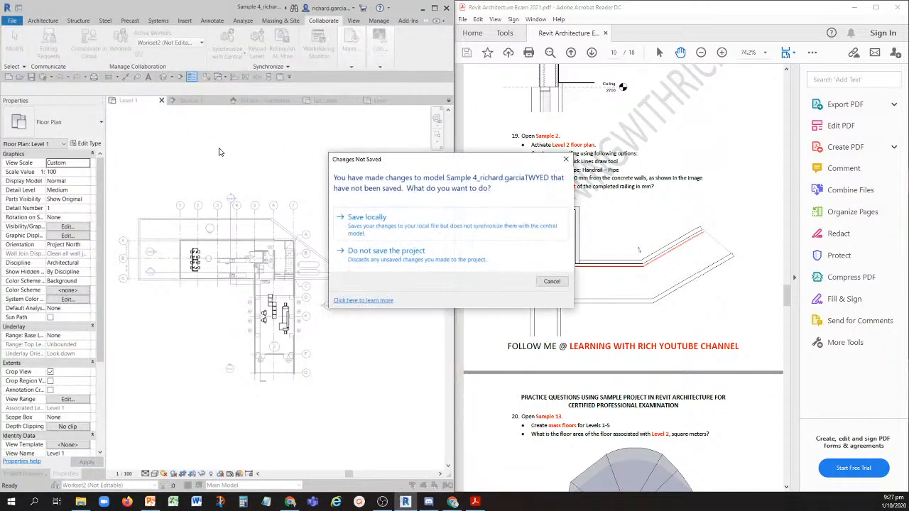
left_click(400, 253)
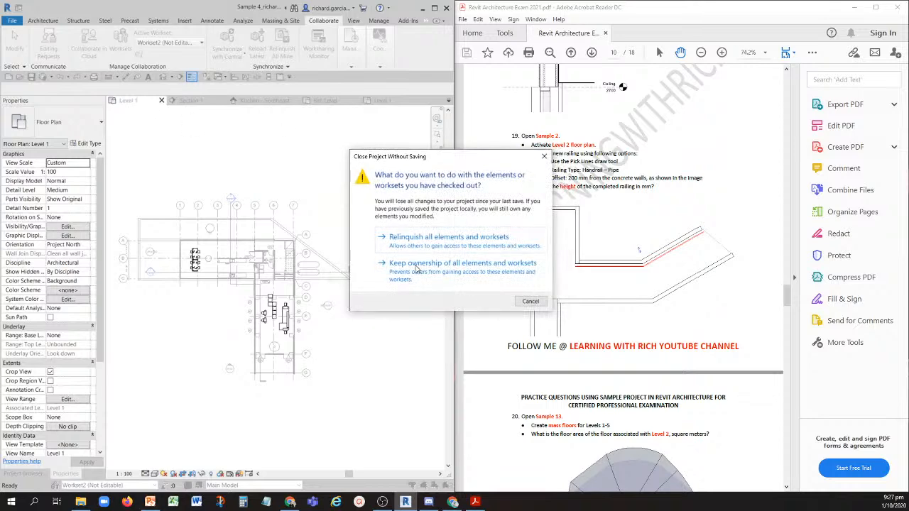
left_click(448, 239)
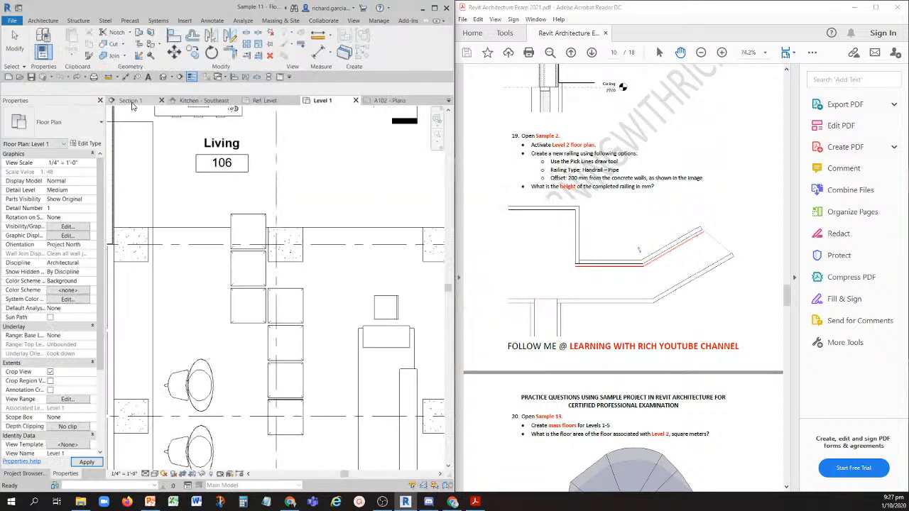
- Close the Section 1 view of Sample 6 without saving that project
left_click(133, 101)
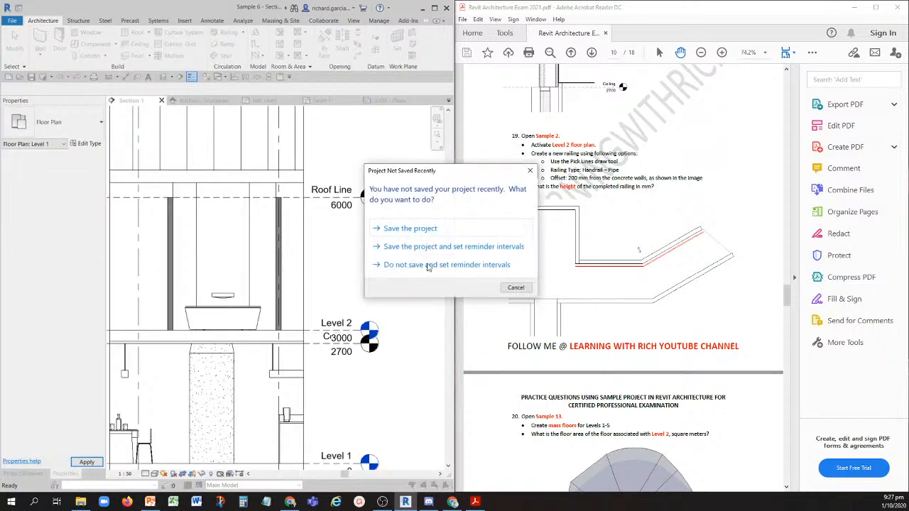
left_click(516, 287)
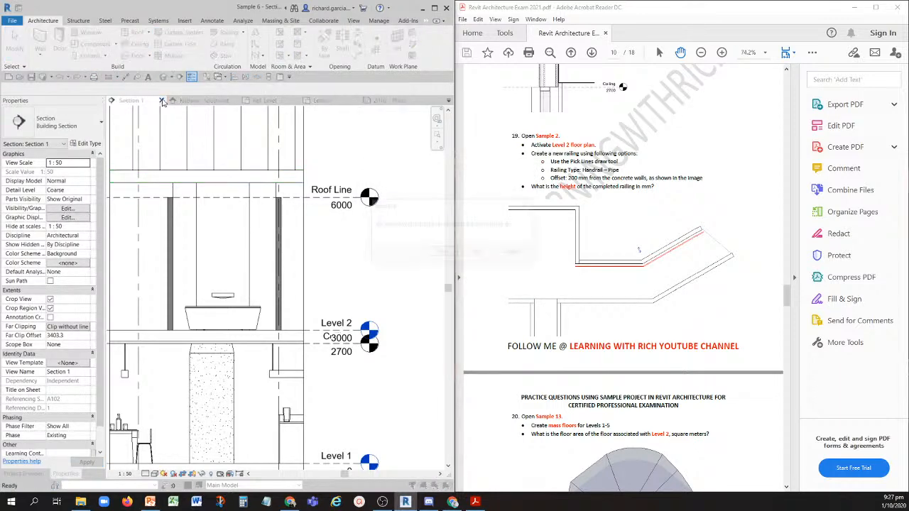
left_click(477, 252)
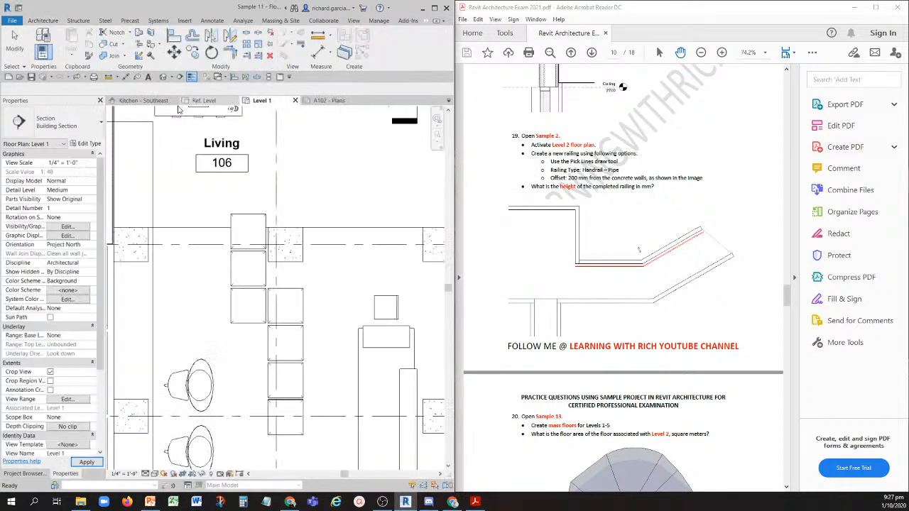
- Go through the remaining open views and close sheet A102 - Plans of Sample 12 without saving its changes
left_click(165, 103)
left_click(204, 100)
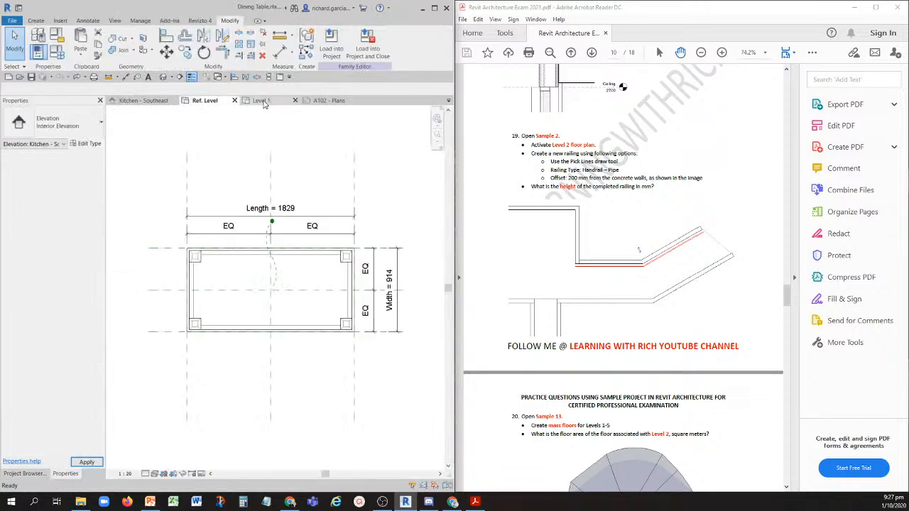
left_click(261, 100)
left_click(324, 101)
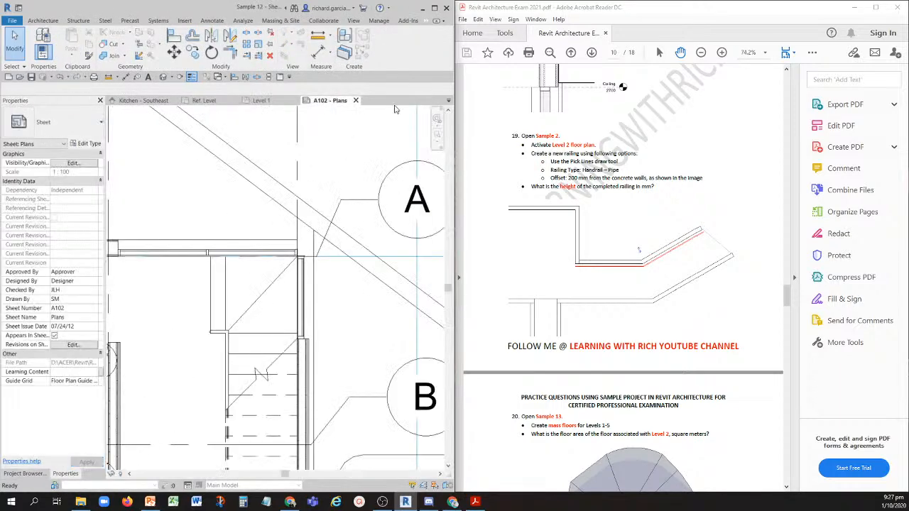
left_click(356, 100)
left_click(480, 250)
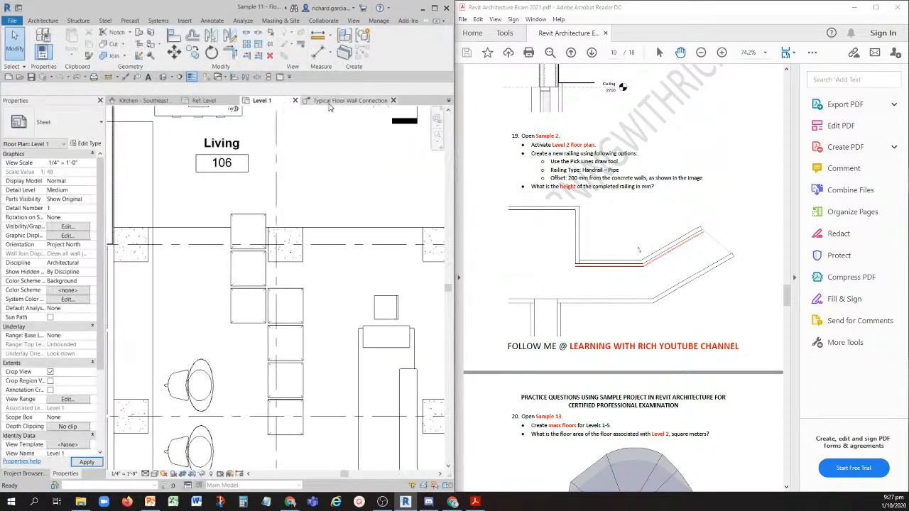
left_click(329, 104)
left_click(260, 104)
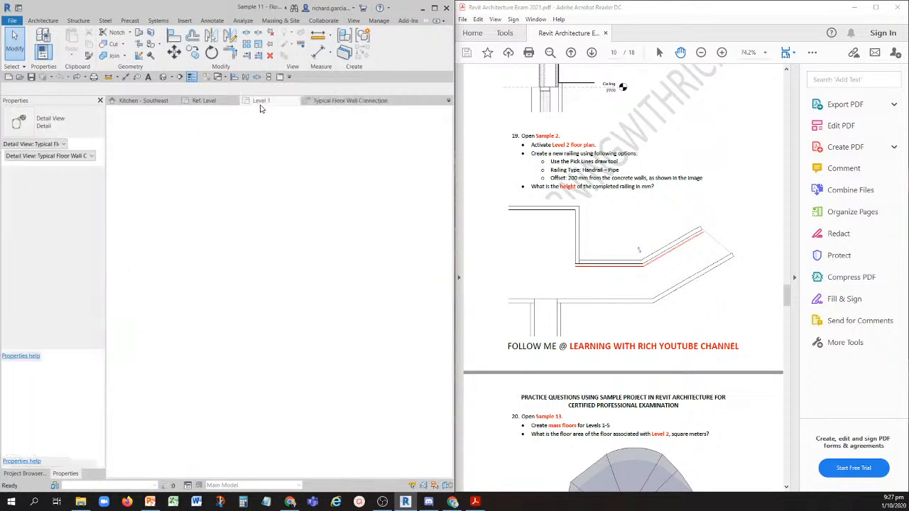
left_click(20, 77)
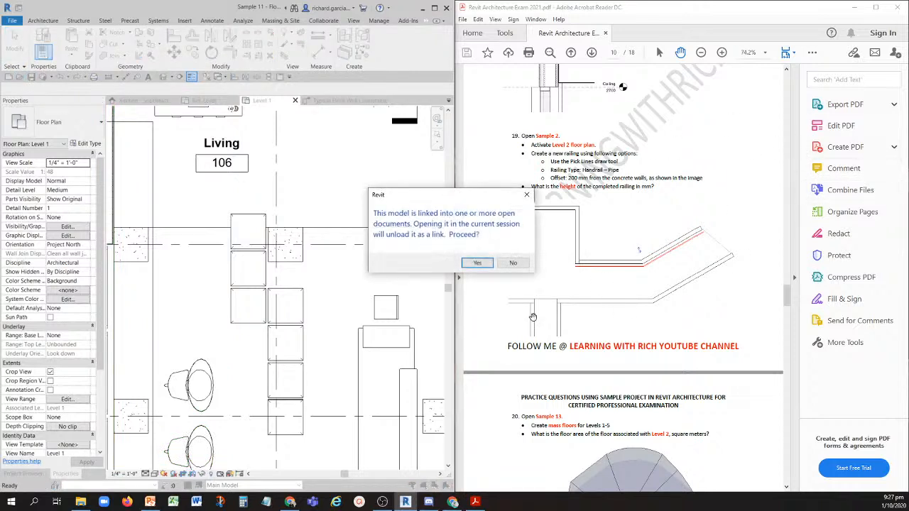
left_click(514, 264)
- Close the Typical Floor Wall Connection detail view of Sample 1 and open the Sample 2 project
left_click(319, 101)
left_click(398, 100)
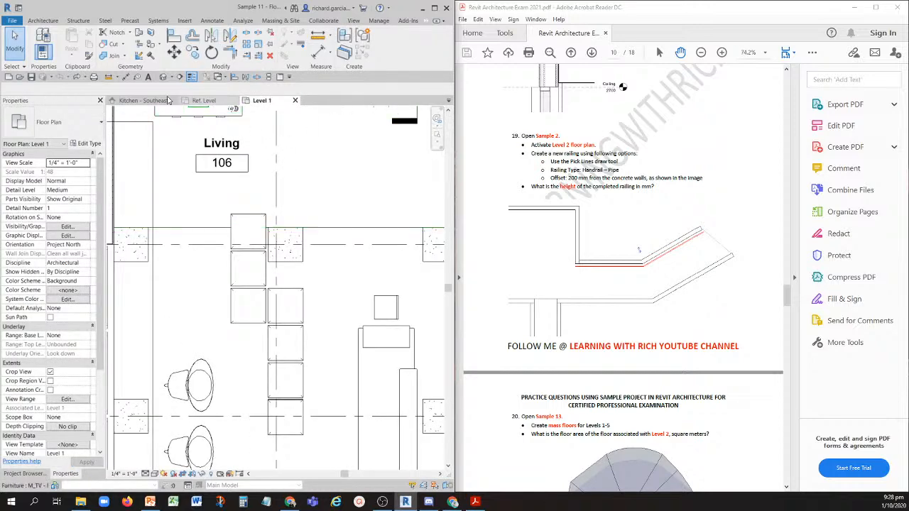
left_click(21, 77)
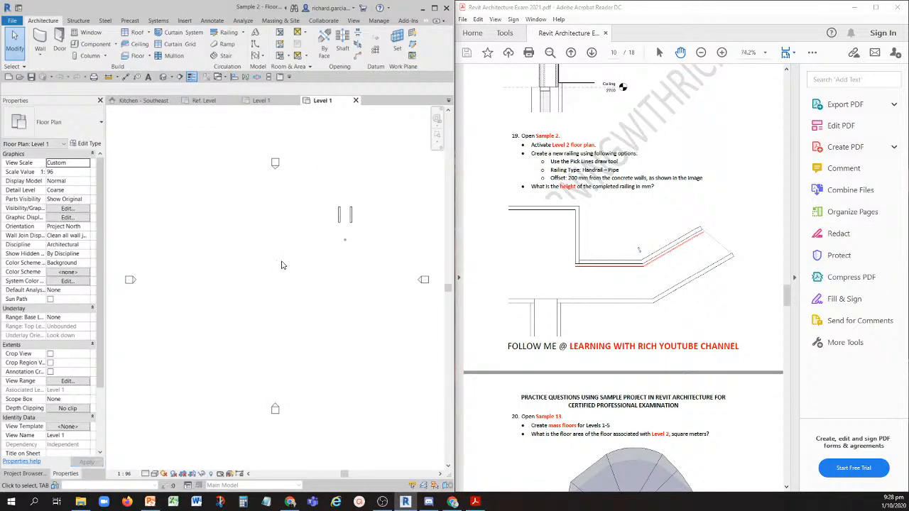
left_click(282, 264)
left_click(560, 149)
- Open the Level 2 floor plan of the Sample 2 project
left_click(34, 475)
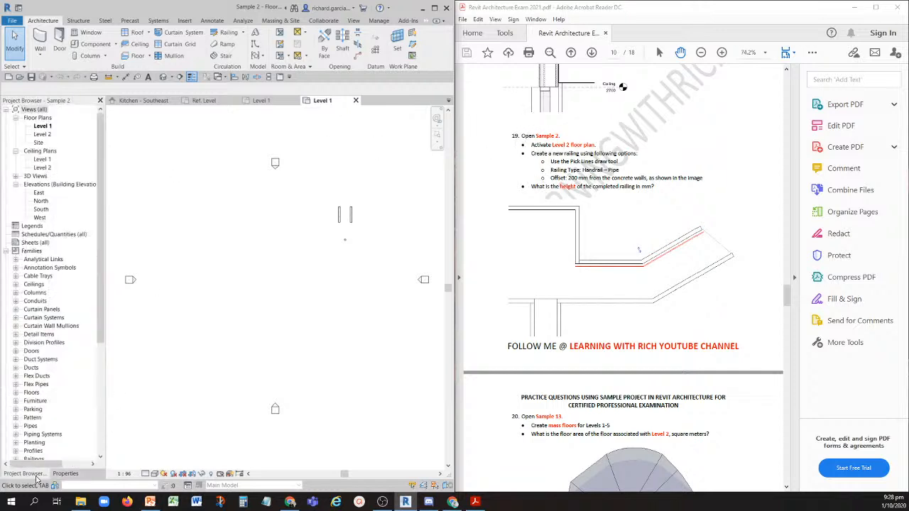
double_click(47, 135)
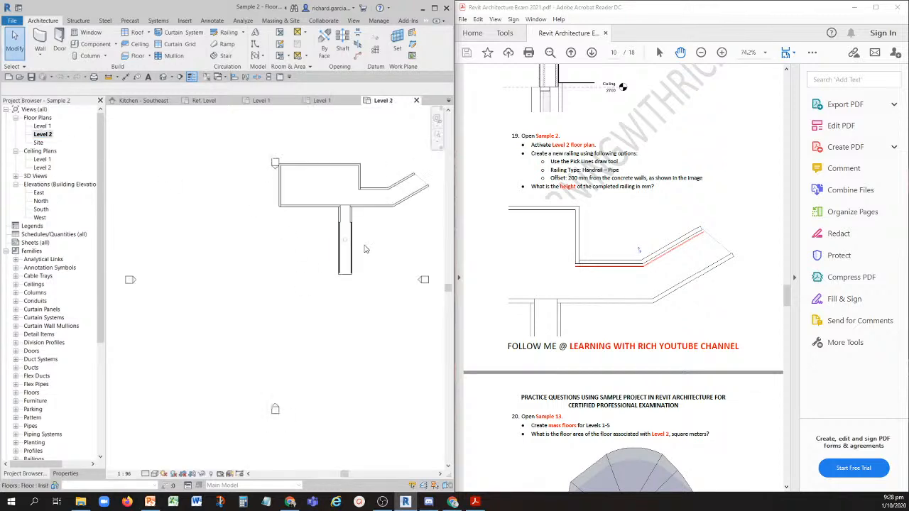
scroll(322, 263, "up", 4)
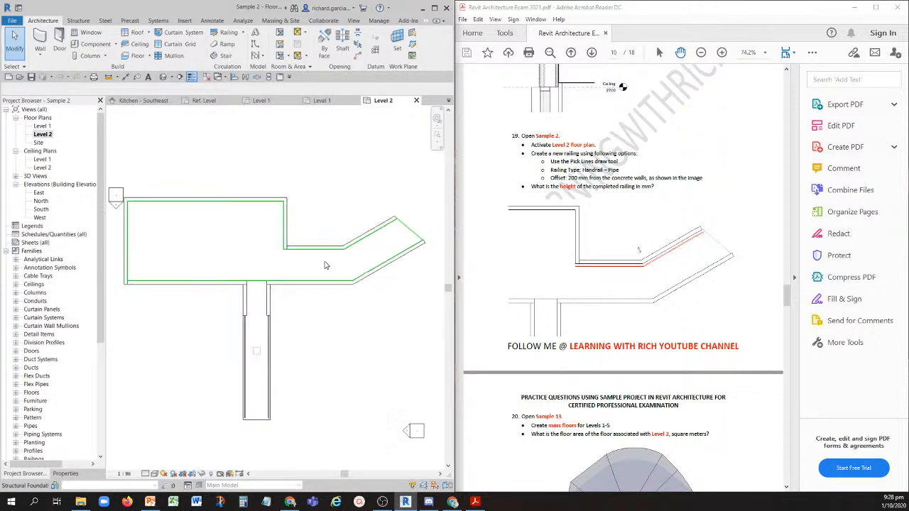
scroll(325, 265, "down", 1)
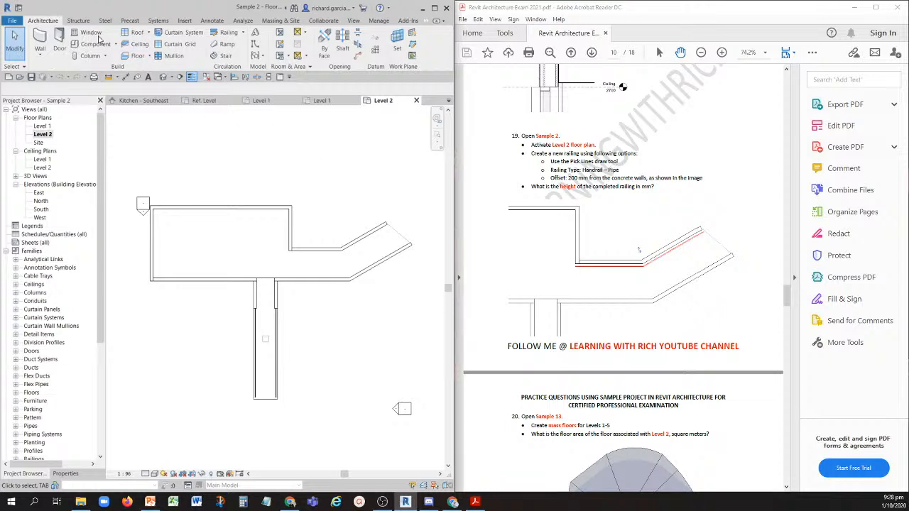
- Start a sketched railing path with the Pick Lines draw tool and set the railing type to Handrail - Pipe
left_click(225, 37)
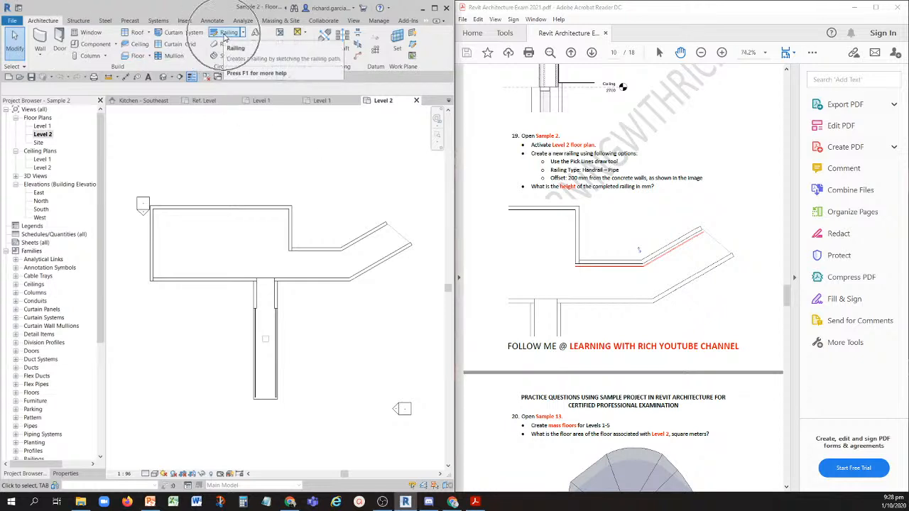
mouse_move(287, 63)
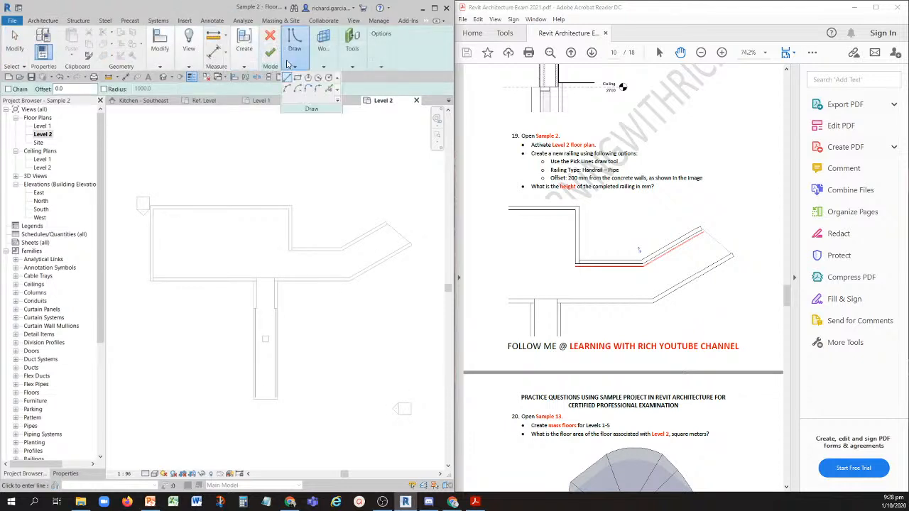
left_click(328, 89)
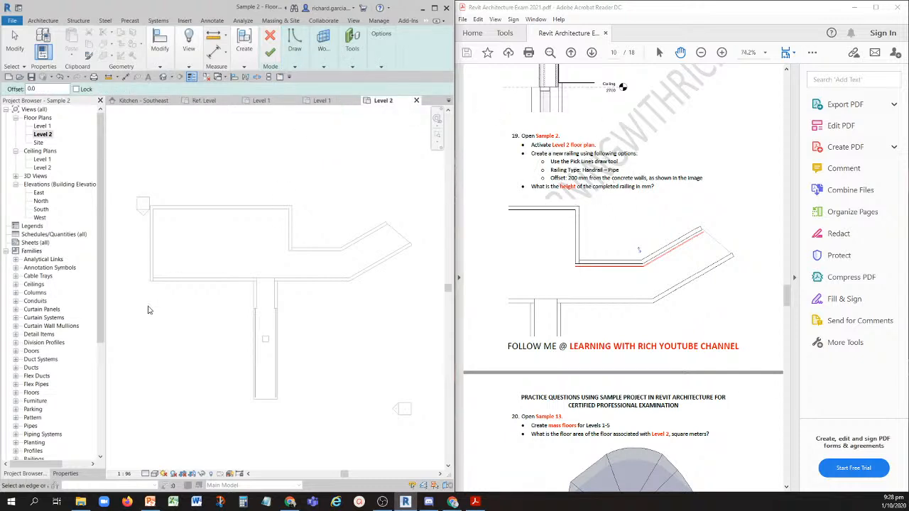
left_click(66, 474)
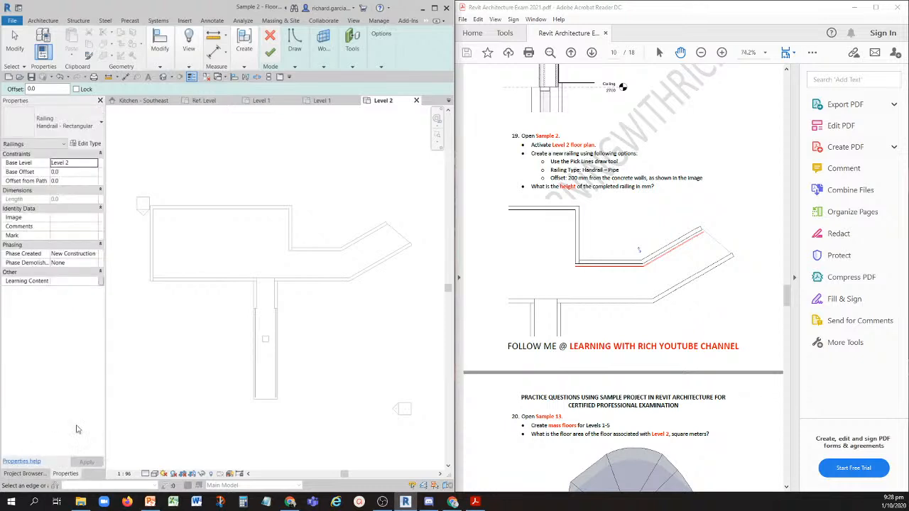
left_click(68, 127)
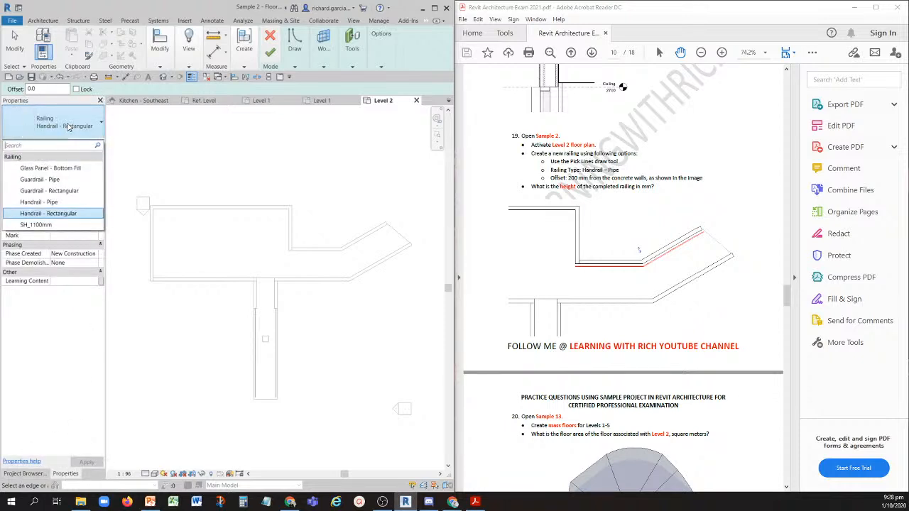
left_click(53, 202)
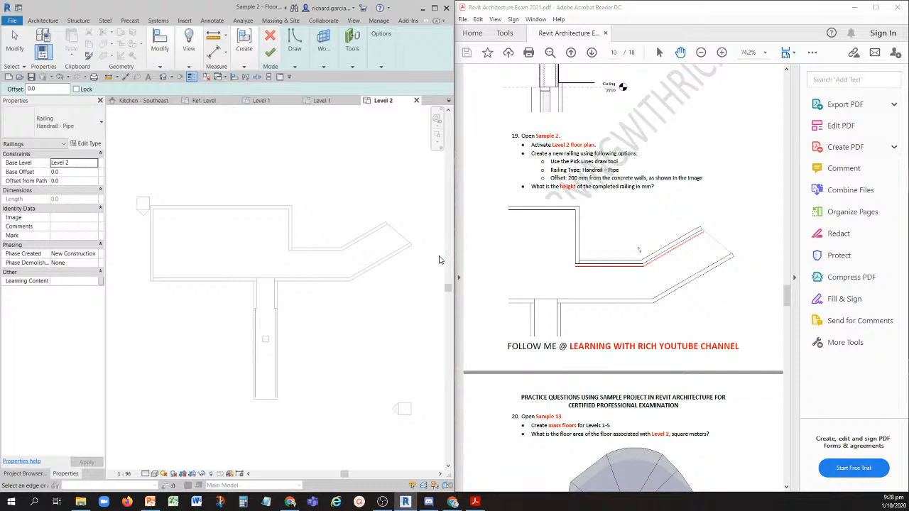
- Set the railing path offset to 200 mm, pick the inner faces of the horizontal and angled concrete walls, and finish the railing
scroll(318, 251, "up", 3)
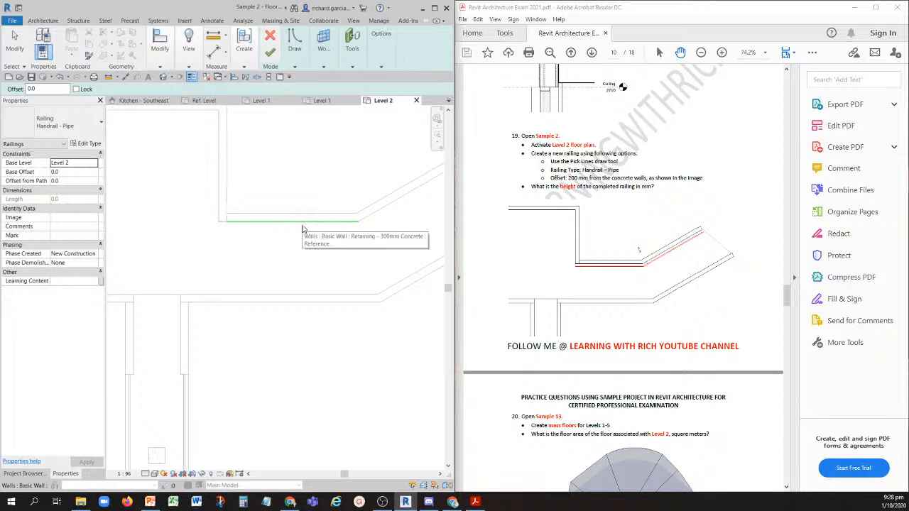
left_click(38, 88)
left_click_drag(39, 88, 29, 89)
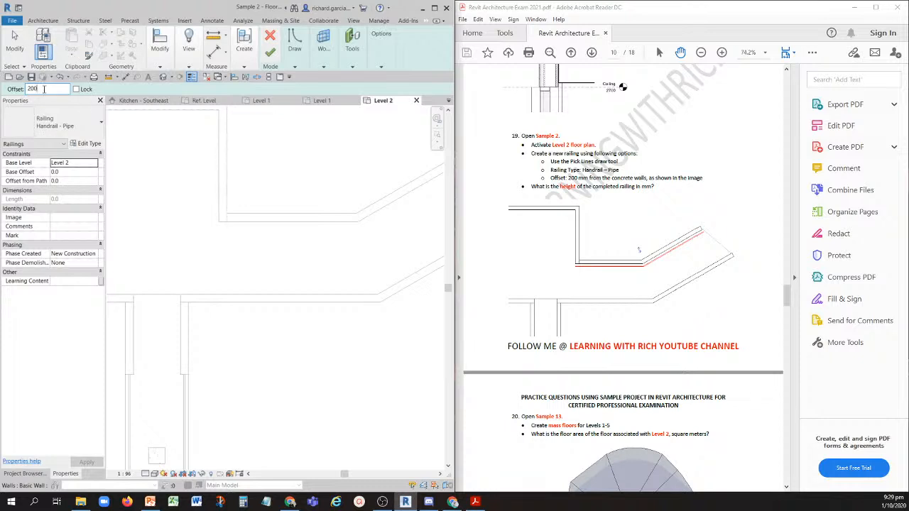
middle_click_drag(307, 258, 221, 262)
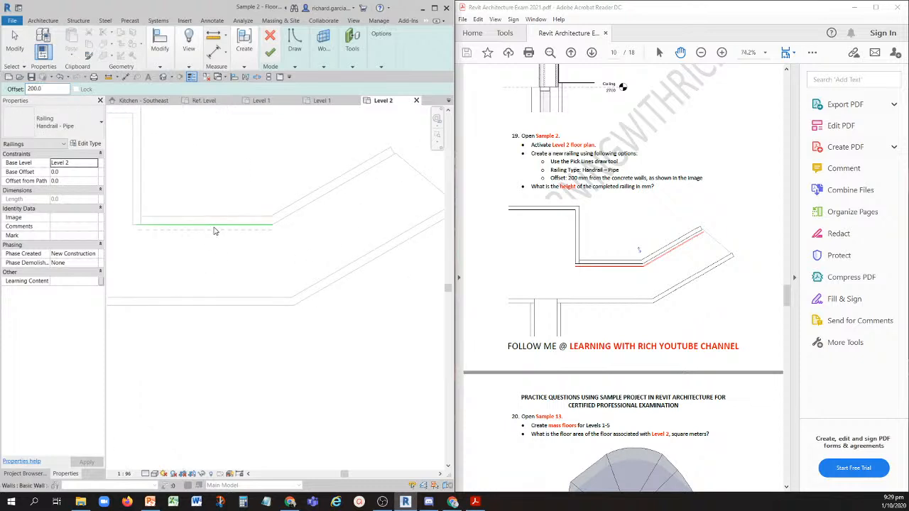
left_click(213, 227)
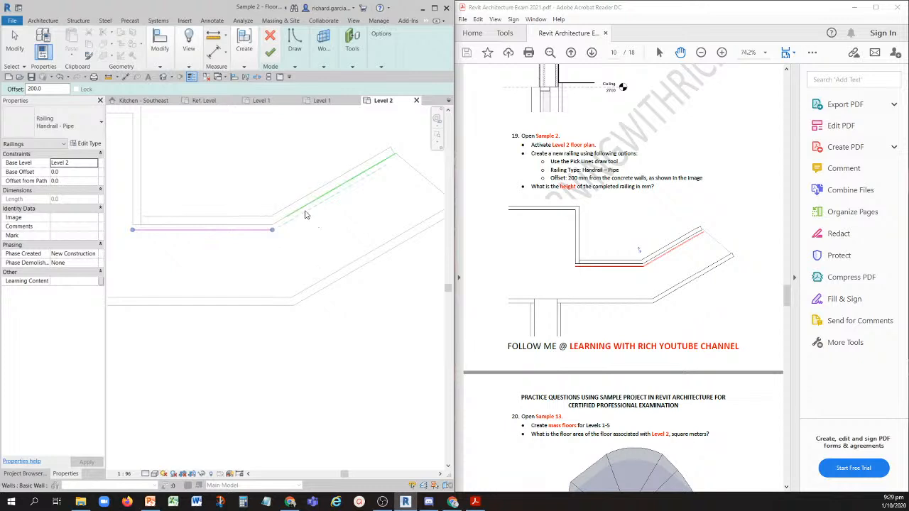
left_click(304, 211)
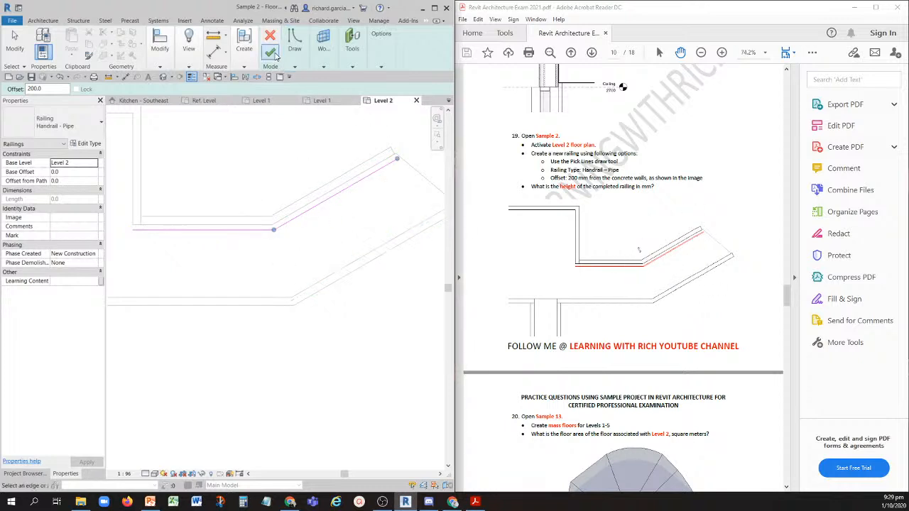
left_click(270, 53)
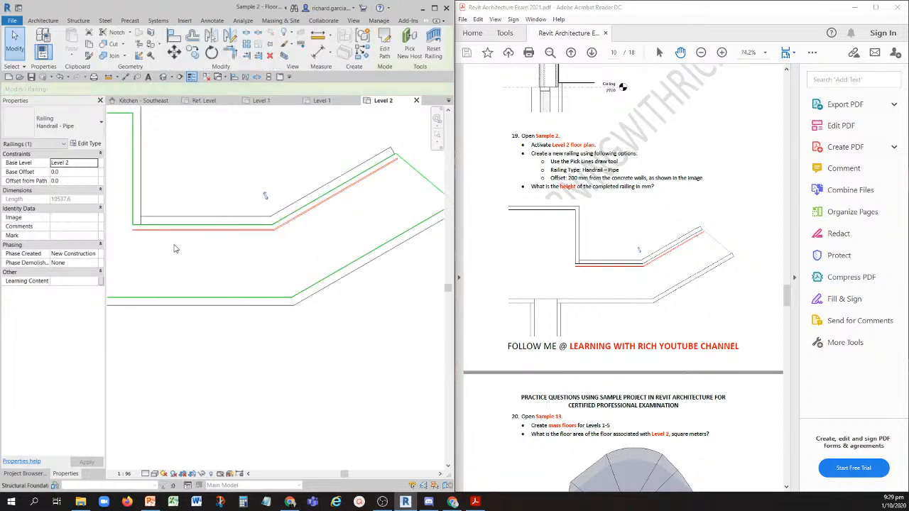
left_click(348, 223)
left_click(276, 172)
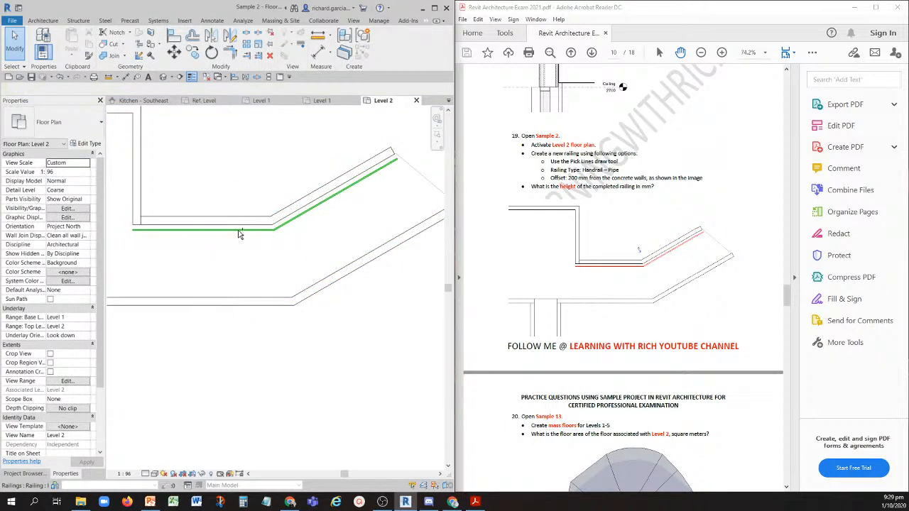
- Check the railing height in the type properties of the new Handrail - Pipe railing and leave them without changes
left_click(239, 234)
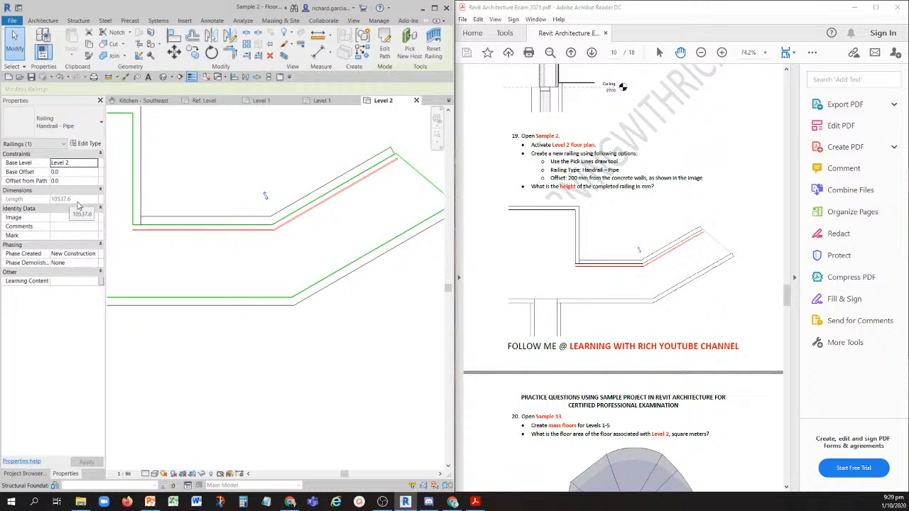
left_click(89, 144)
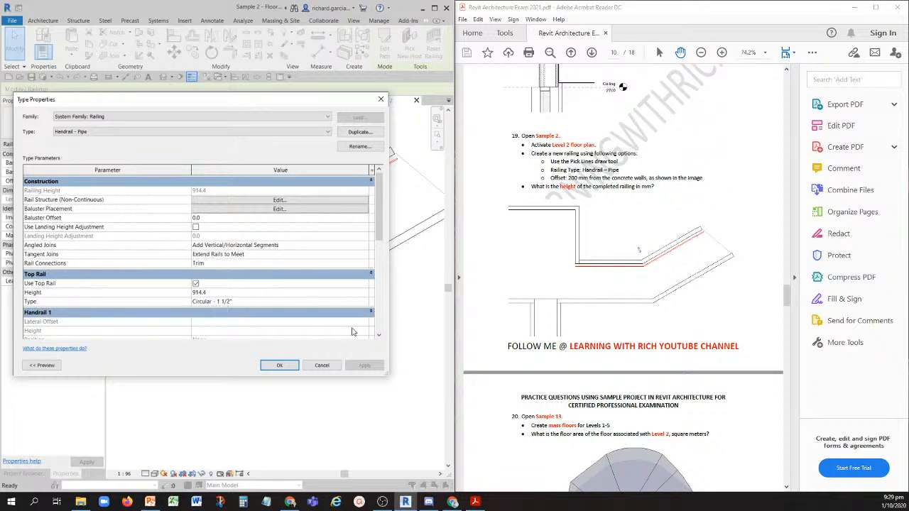
left_click(322, 364)
- Go to question 20 in the exam PDF and open the Sample 13 project
scroll(590, 320, "down", 5)
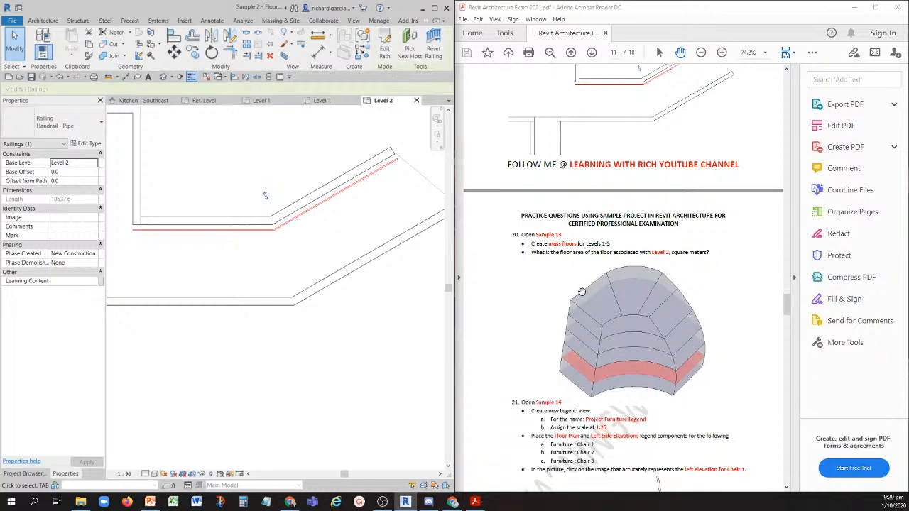
scroll(582, 292, "down", 4)
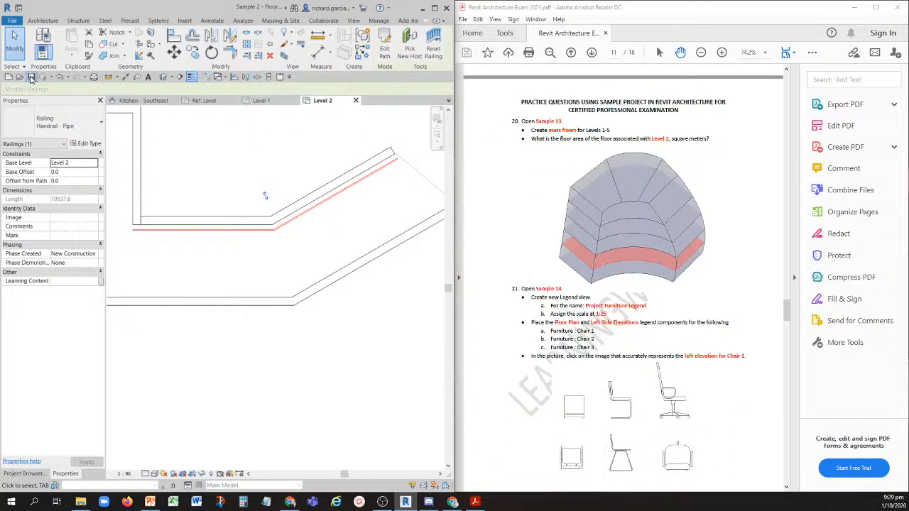
left_click(658, 271)
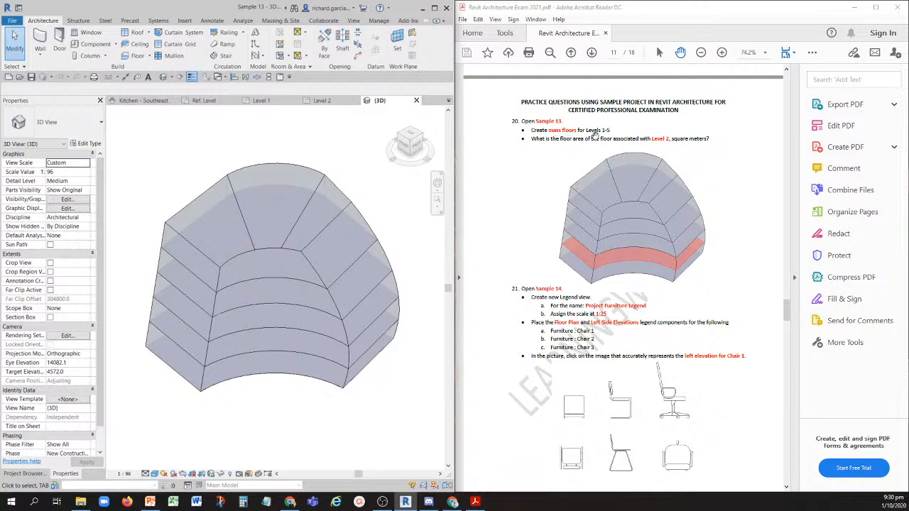
middle_click_drag(353, 280, 221, 211, "shift")
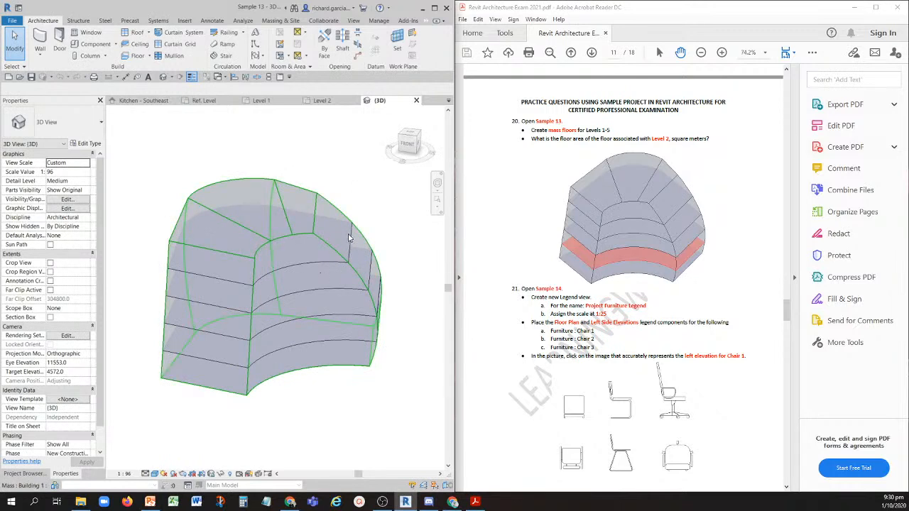
scroll(261, 313, "down", 2)
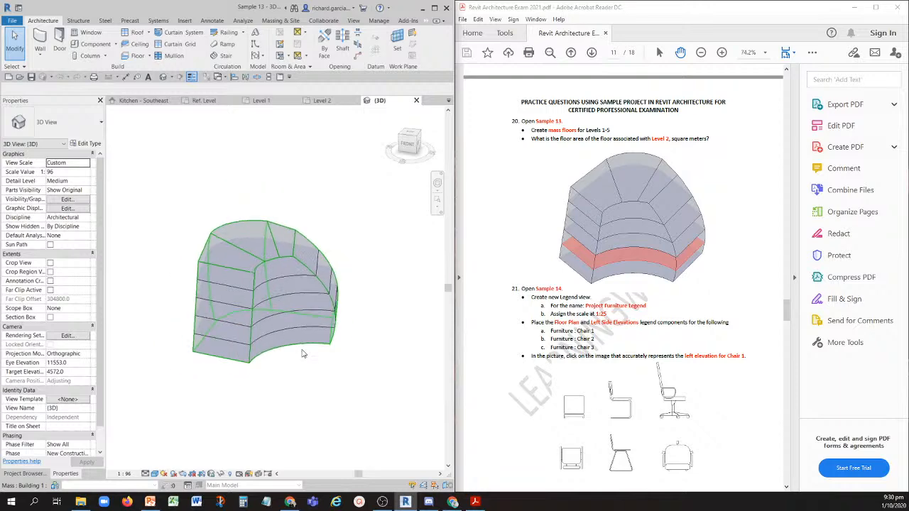
left_click(305, 332)
left_click(368, 404)
left_click_drag(379, 403, 274, 193)
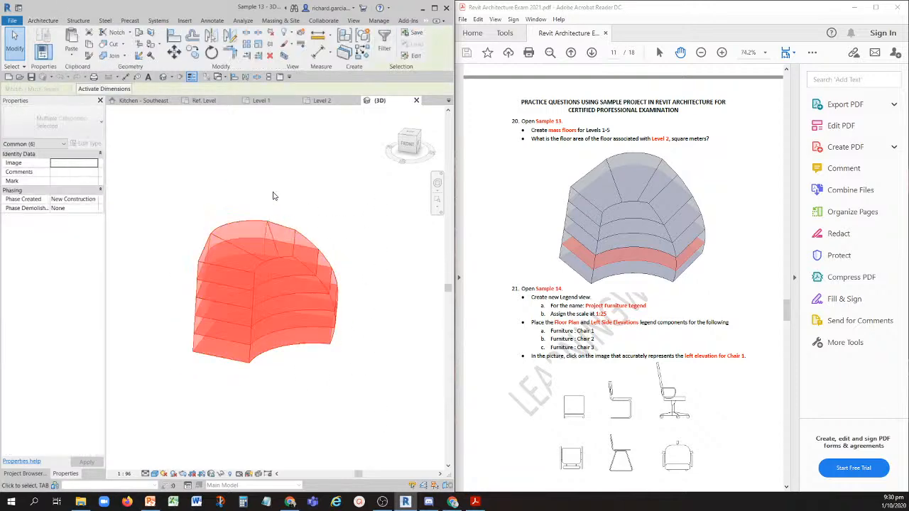
left_click(384, 43)
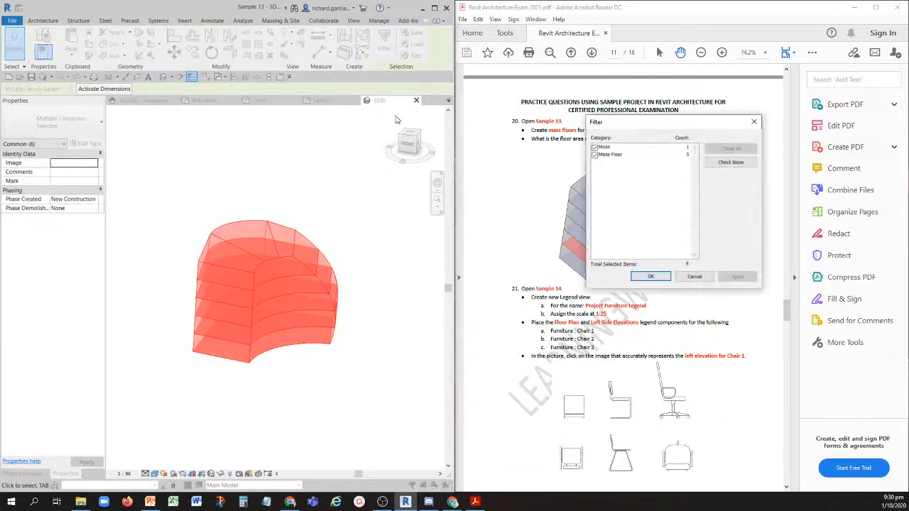
left_click(594, 148)
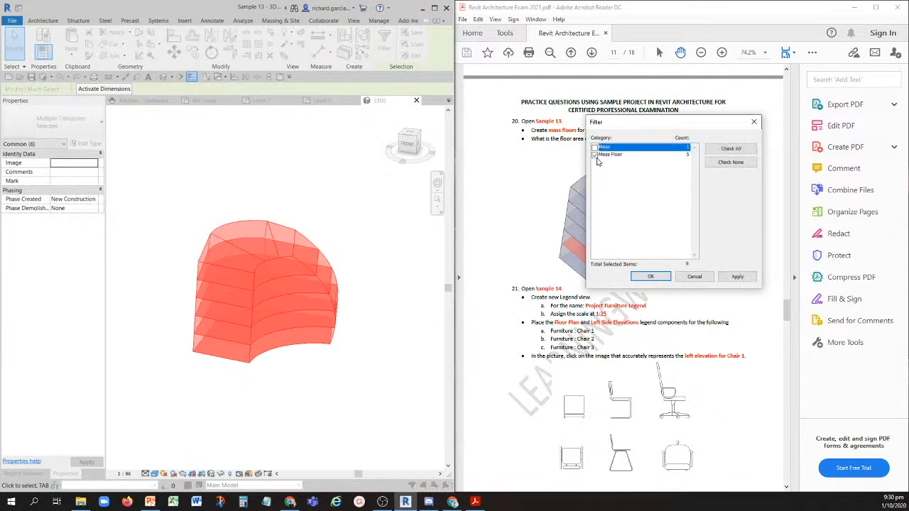
left_click(650, 276)
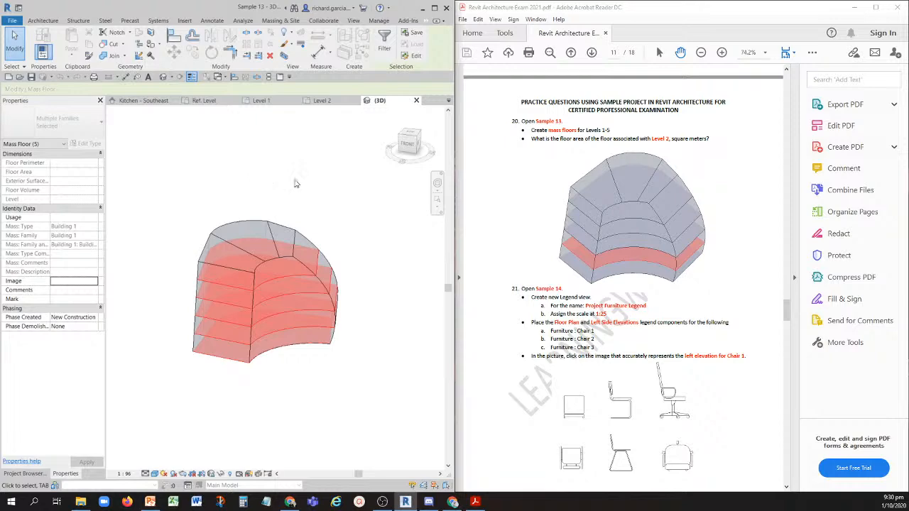
left_click(307, 183)
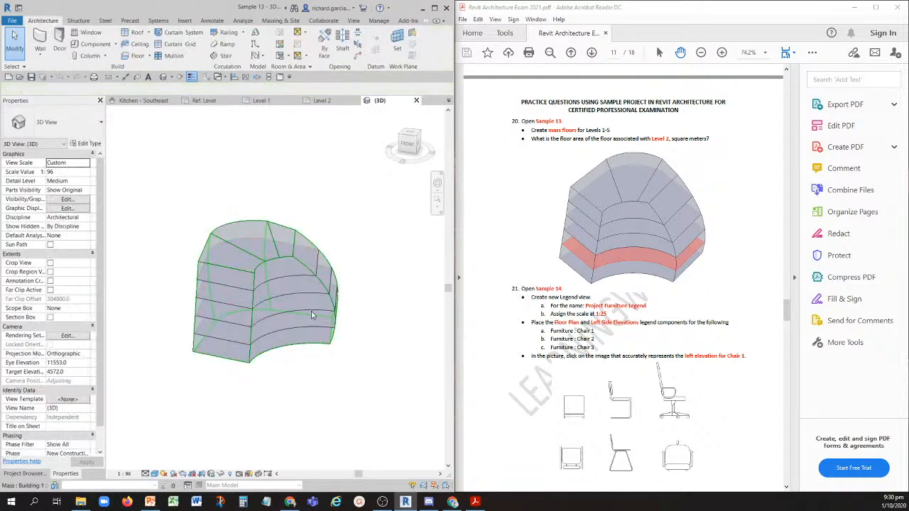
- Select the whole building, filter the selection to the Mass Floor category only, and delete the existing mass floors
left_click_drag(348, 357, 179, 155)
left_click(384, 42)
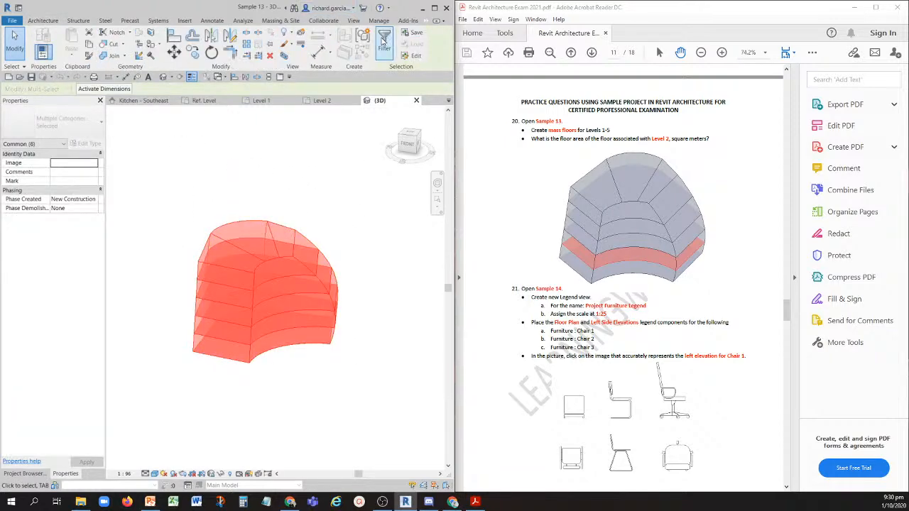
left_click(595, 147)
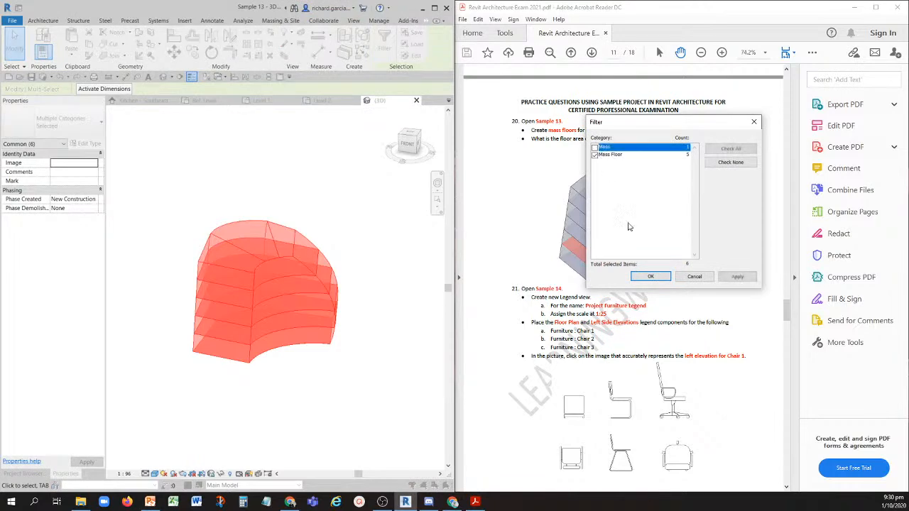
left_click(650, 277)
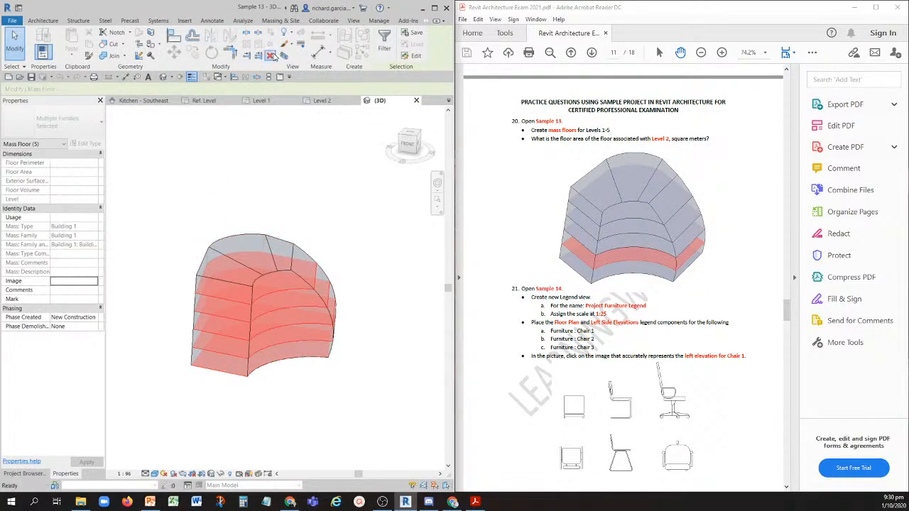
left_click(321, 241)
middle_click_drag(324, 233, 304, 306, "shift")
key("ctrl")
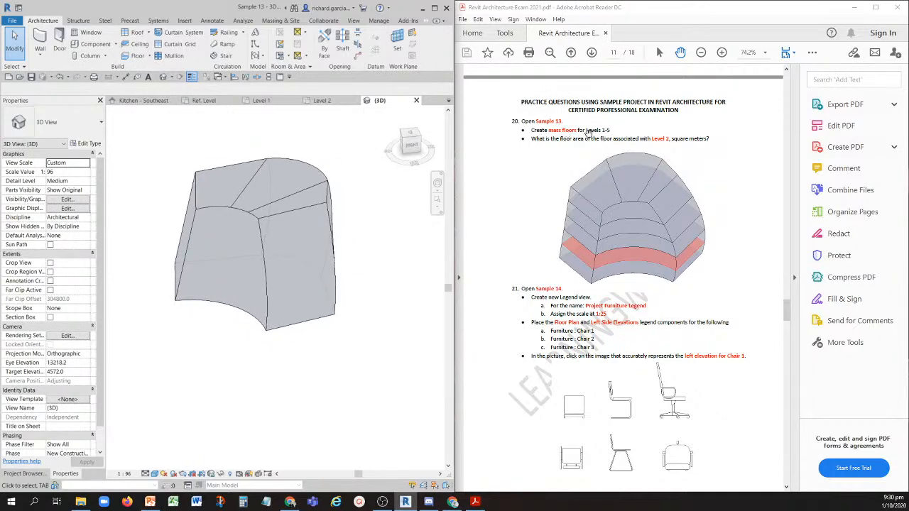
- Create mass floors for Level 1 through Level 5 on the building mass
key("ctrl")
left_click(281, 21)
key("ctrl")
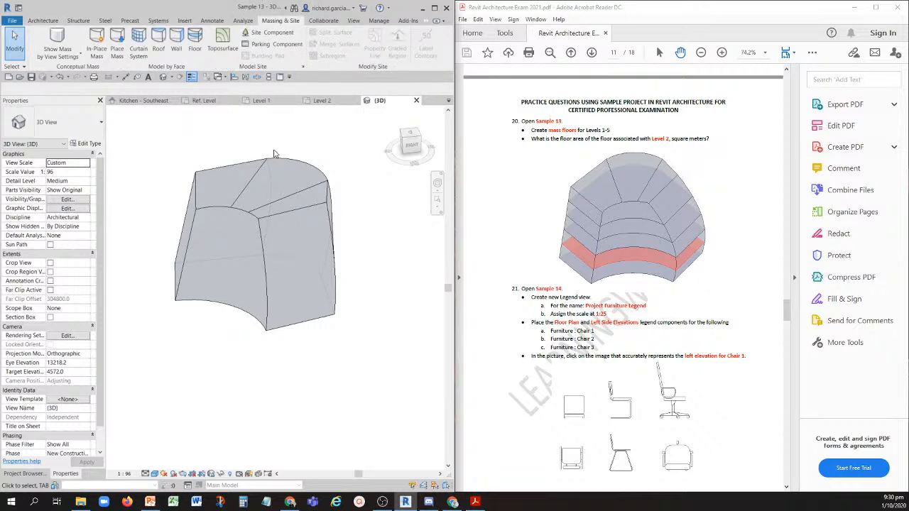
key("ctrl")
left_click(291, 161)
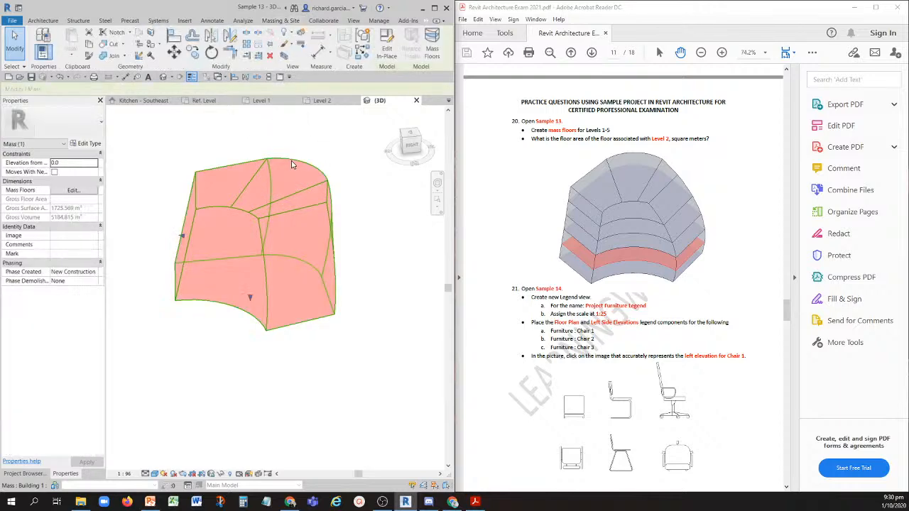
key("ctrl")
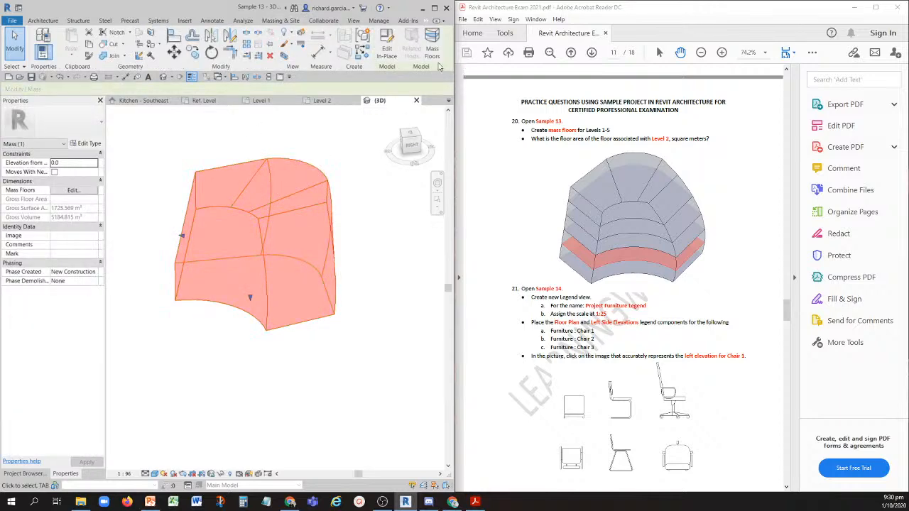
key("ctrl")
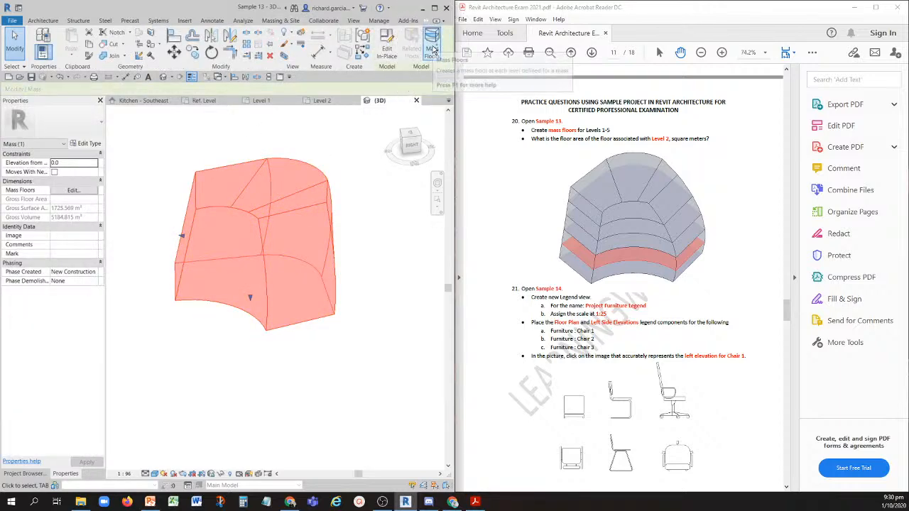
key("ctrl")
left_click(432, 48)
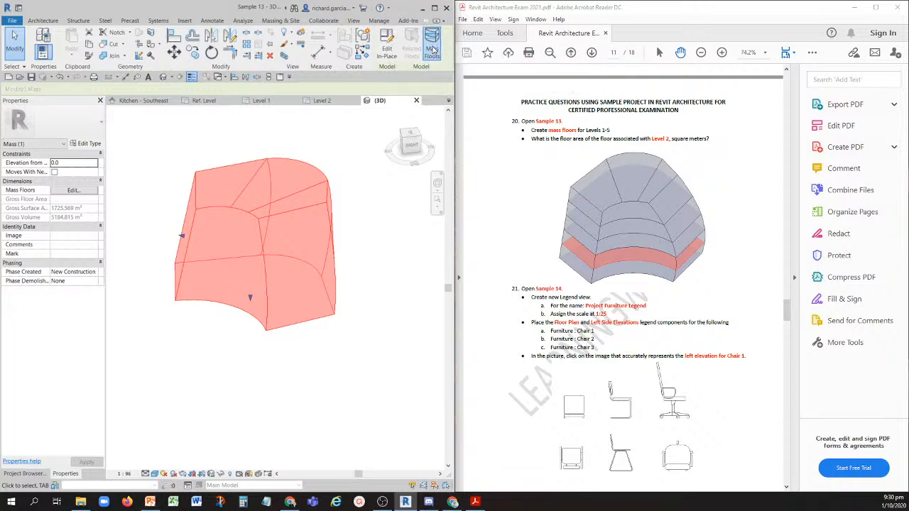
left_click(182, 191)
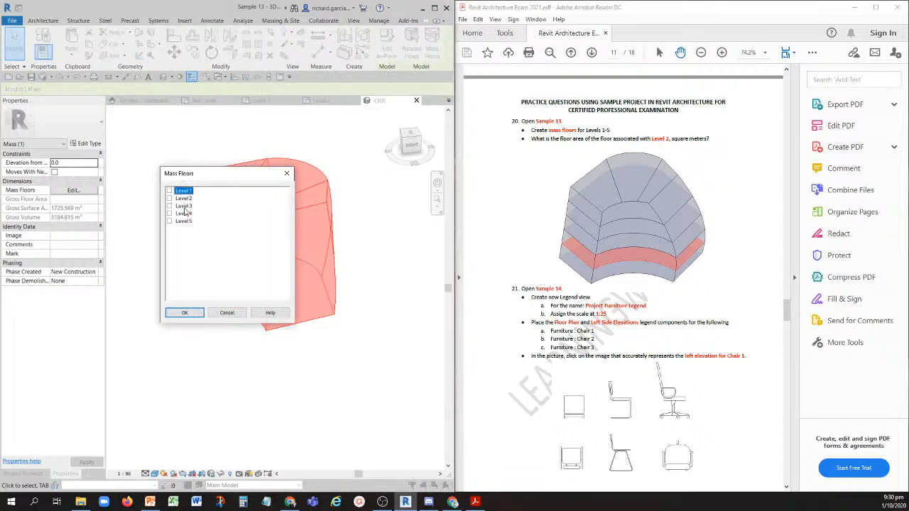
left_click(184, 221, "shift")
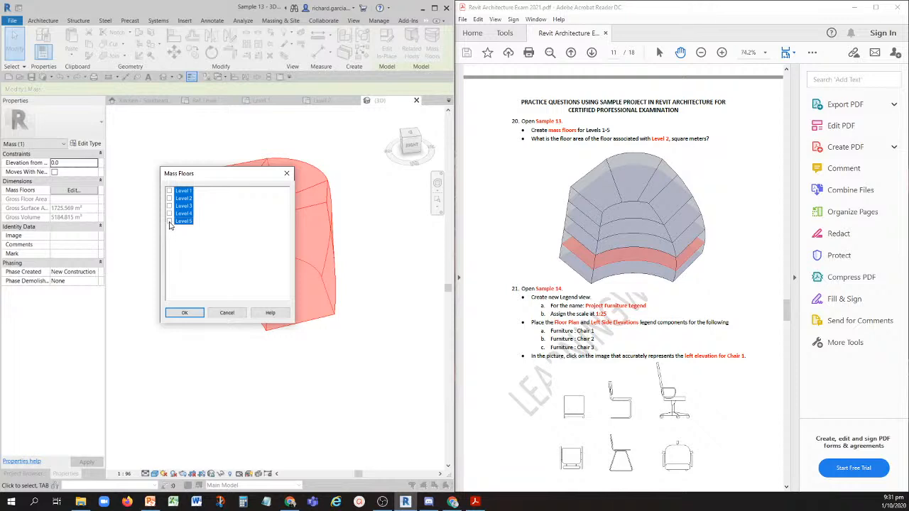
left_click(184, 191)
left_click(184, 222, "shift")
left_click(186, 314)
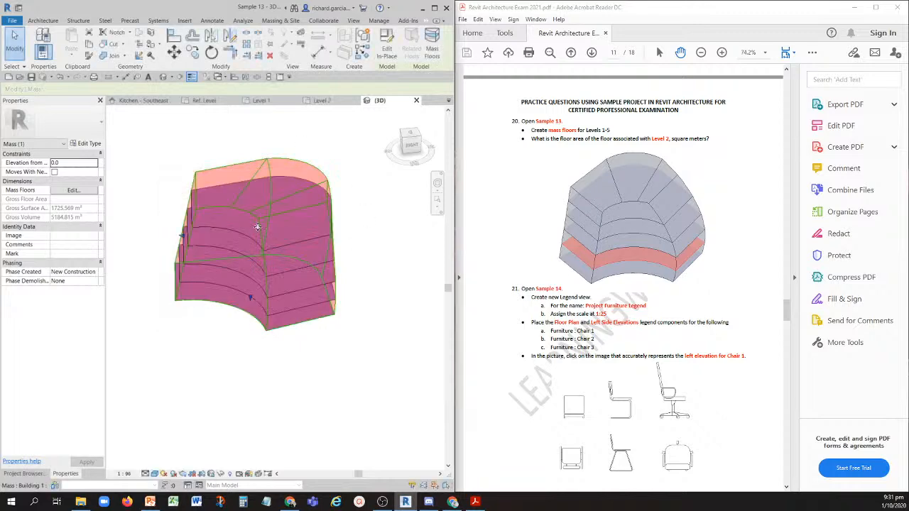
left_click(374, 219)
- Select the Level 2 mass floor in the 3D view and read its floor area in square meters
middle_click_drag(374, 219, 321, 243, "shift")
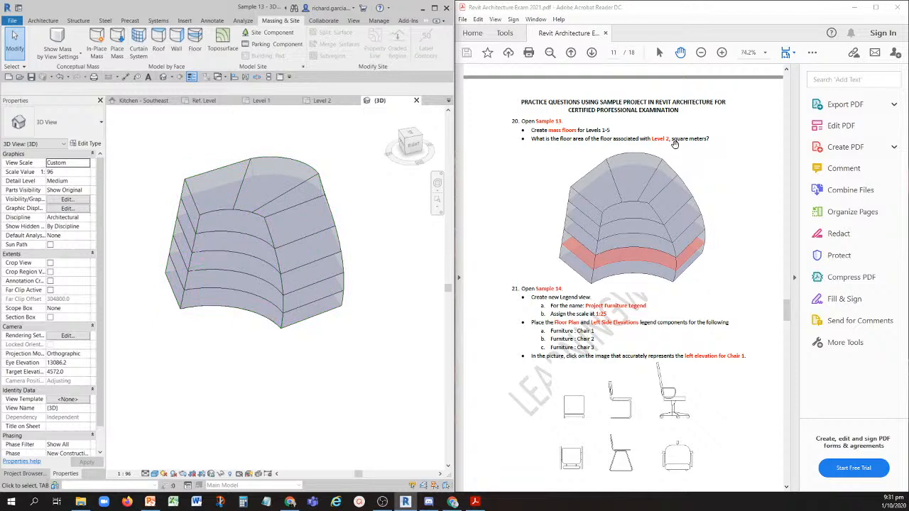
key("ctrl")
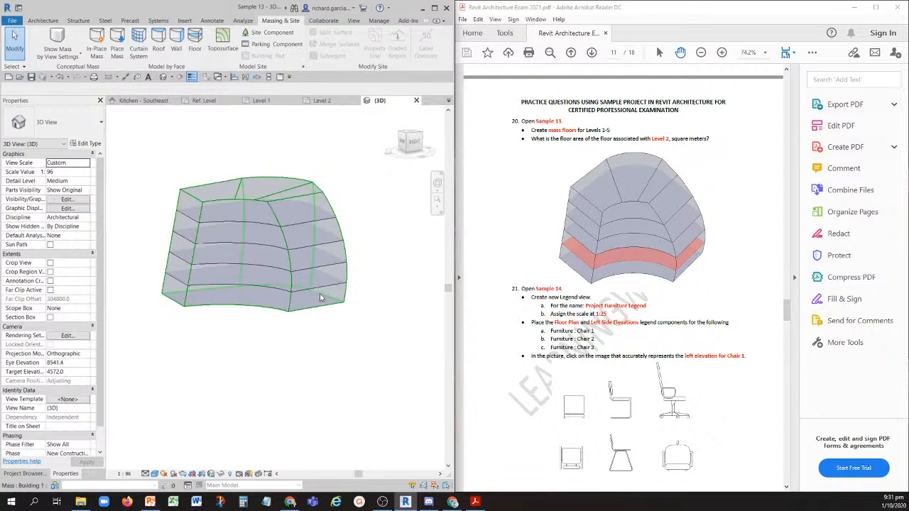
scroll(320, 277, "up", 4)
middle_click_drag(323, 279, 350, 291, "shift")
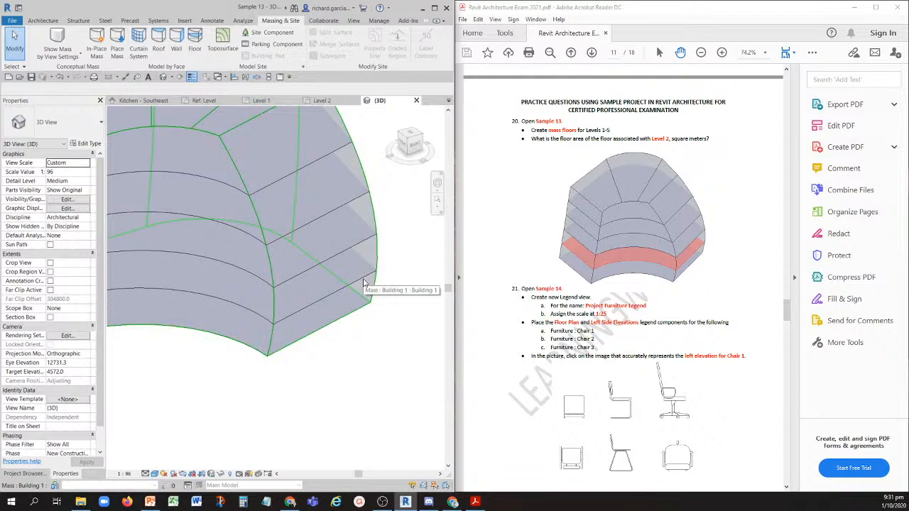
key("Tab")
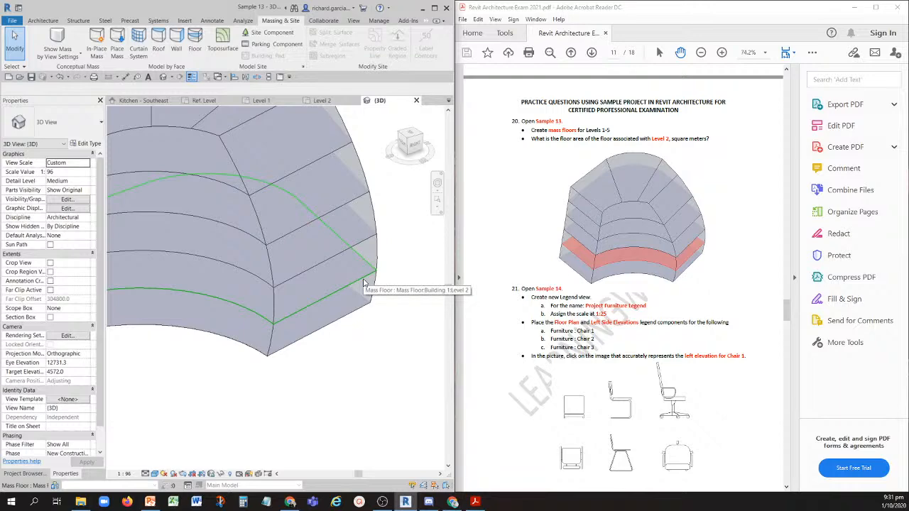
left_click(364, 283)
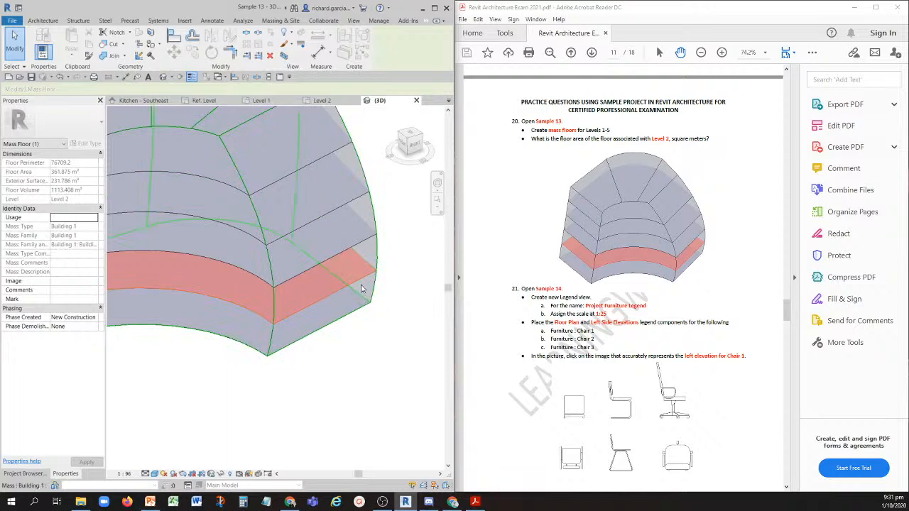
key("ctrl")
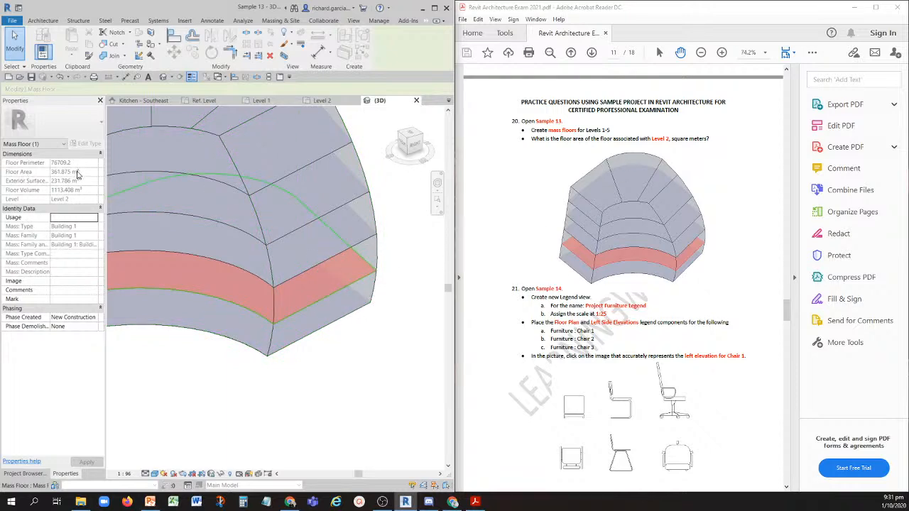
key("ctrl")
key("ctrl")
key("ctrl")
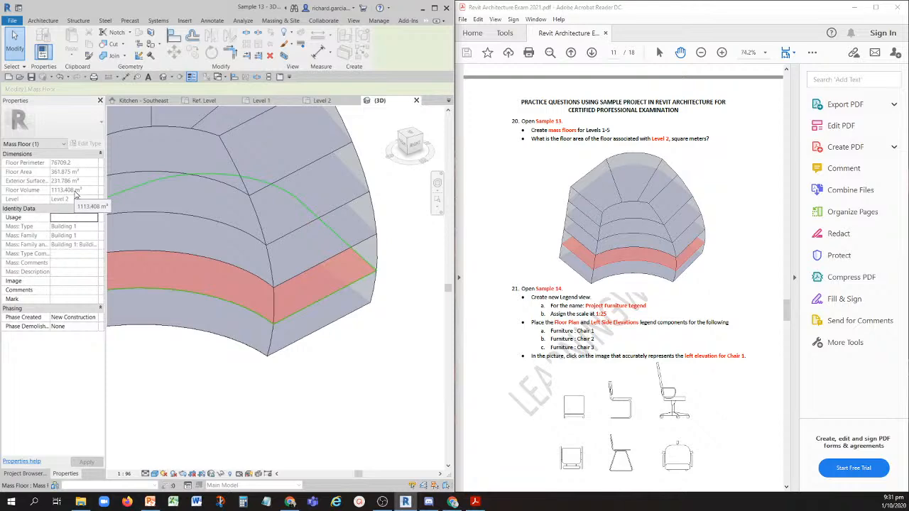
- Go to question 21 in the exam PDF, close Sample 13 and open the Sample 14 project
scroll(639, 312, "down", 3)
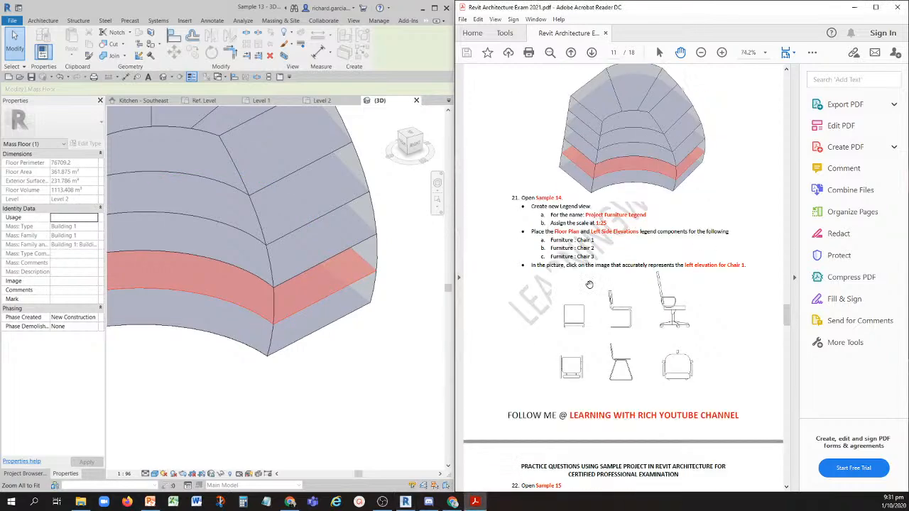
left_click(516, 202)
left_click(417, 102)
left_click(477, 252)
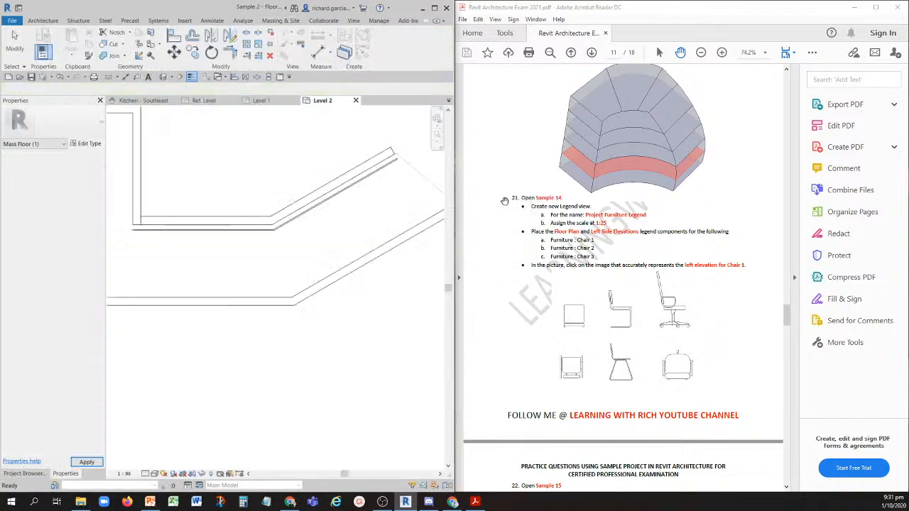
left_click(20, 77)
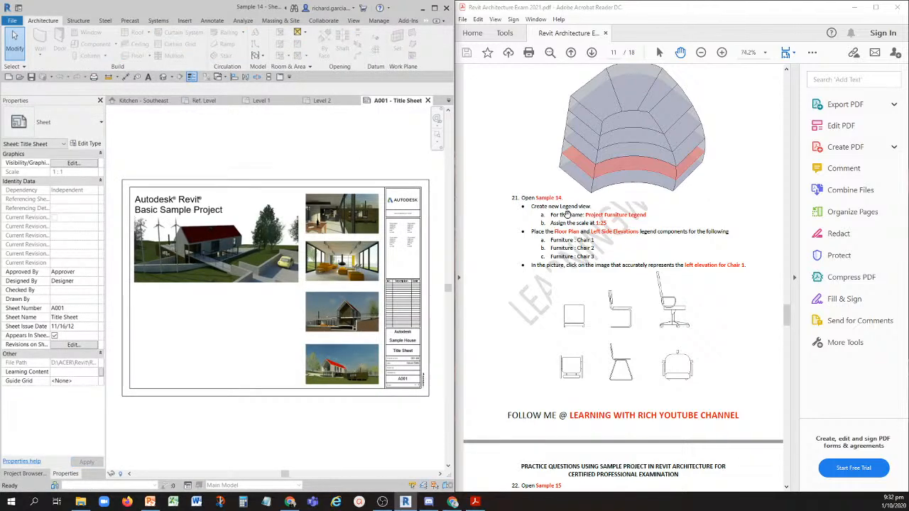
- Create a new legend view named Project Furniture Legend at a scale of 1:25
left_click(23, 473)
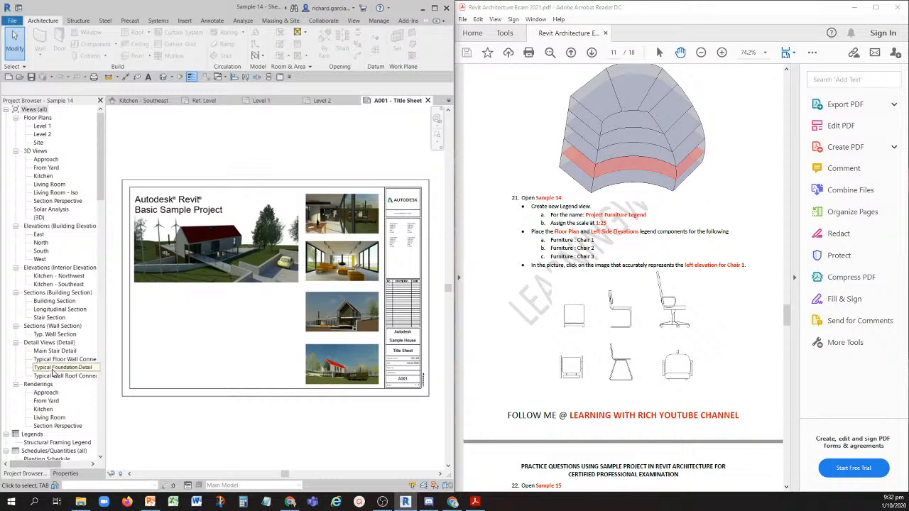
scroll(43, 387, "down", 2)
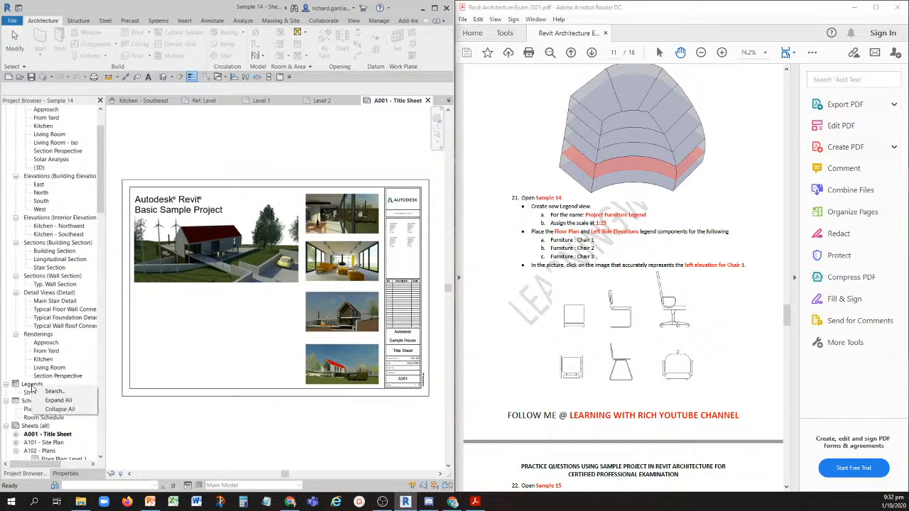
right_click(33, 387)
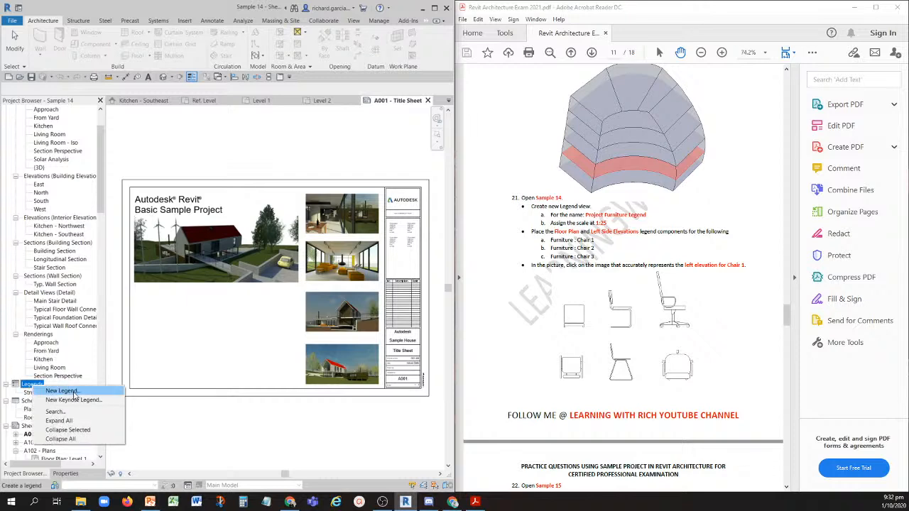
left_click(74, 393)
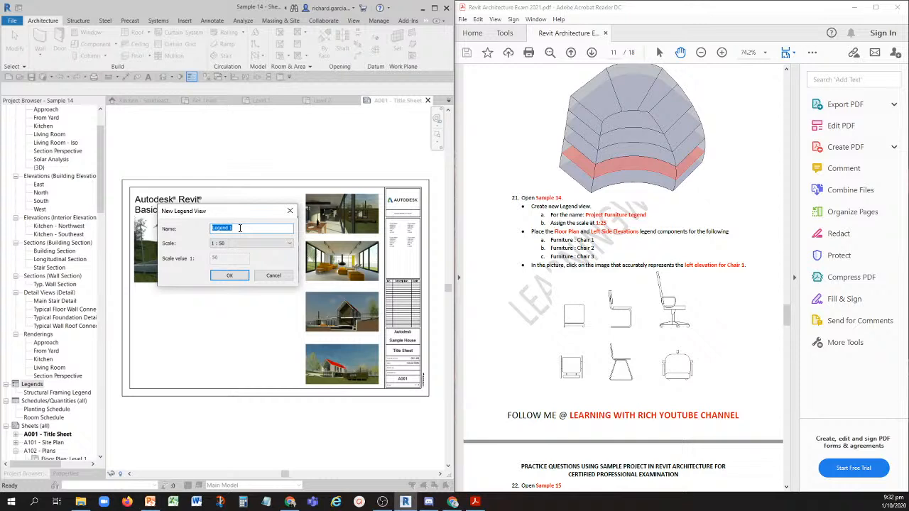
type("Project Furniture")
left_click(231, 245)
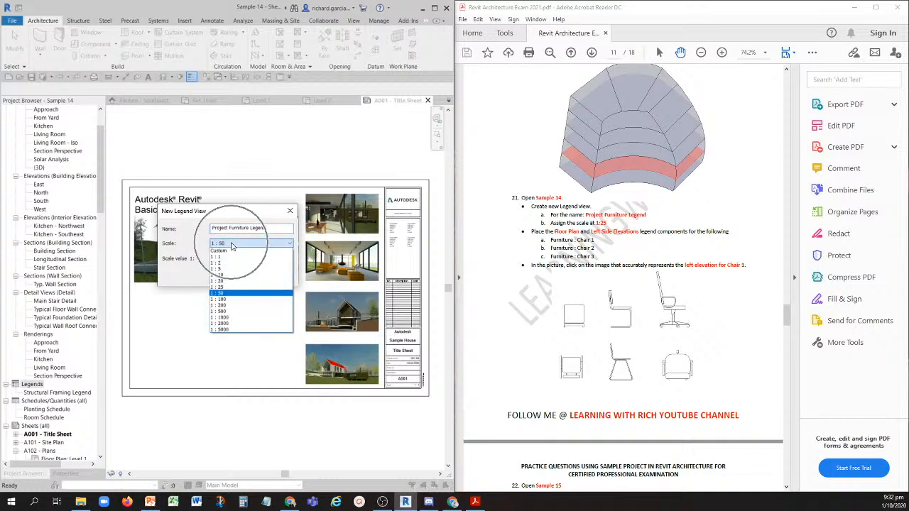
left_click(231, 287)
key("ctrl")
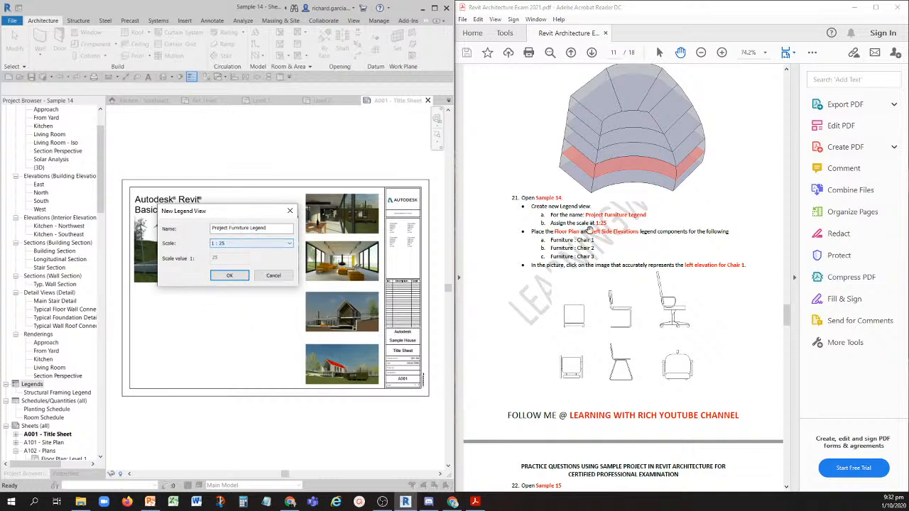
key("ctrl")
left_click(229, 276)
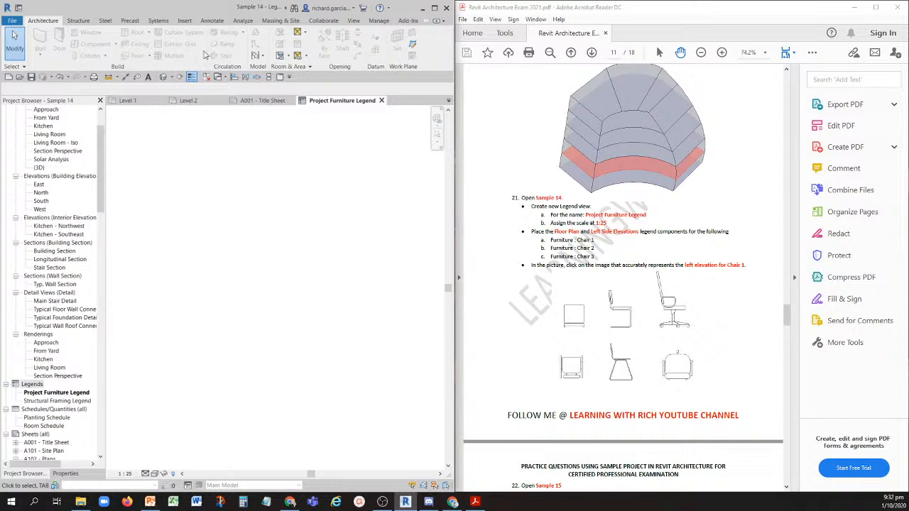
- Place a Floor Plan legend component of Furniture : Chair 1 : M_Chair-Breuer in the Project Furniture Legend view
key("ctrl")
key("ctrl")
key("ctrl")
key("ctrl")
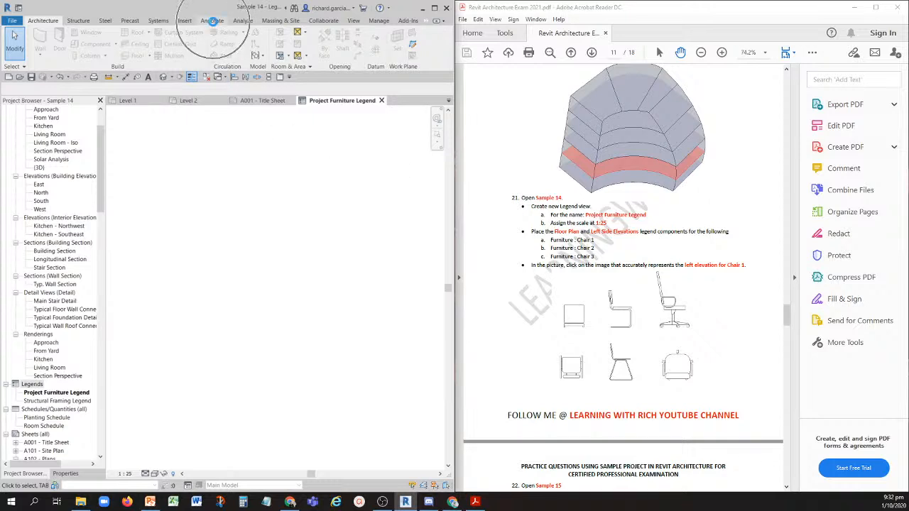
left_click(213, 20)
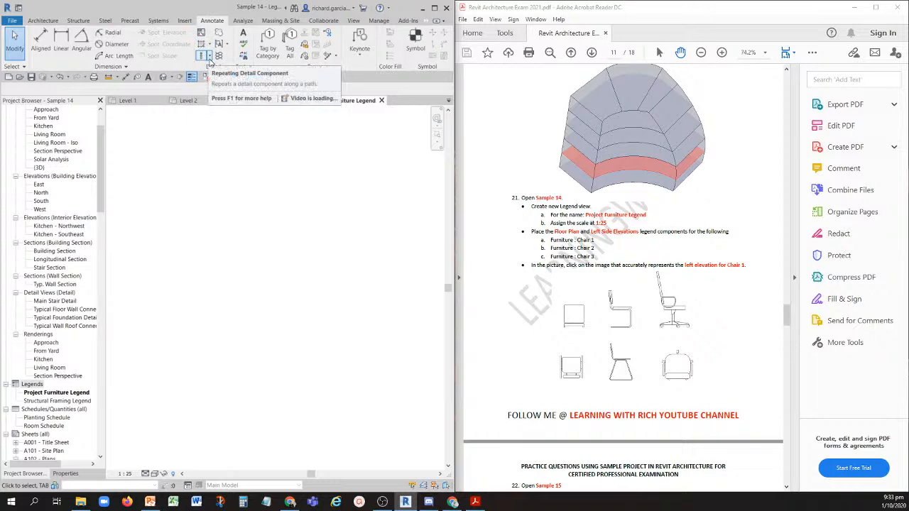
left_click(211, 57)
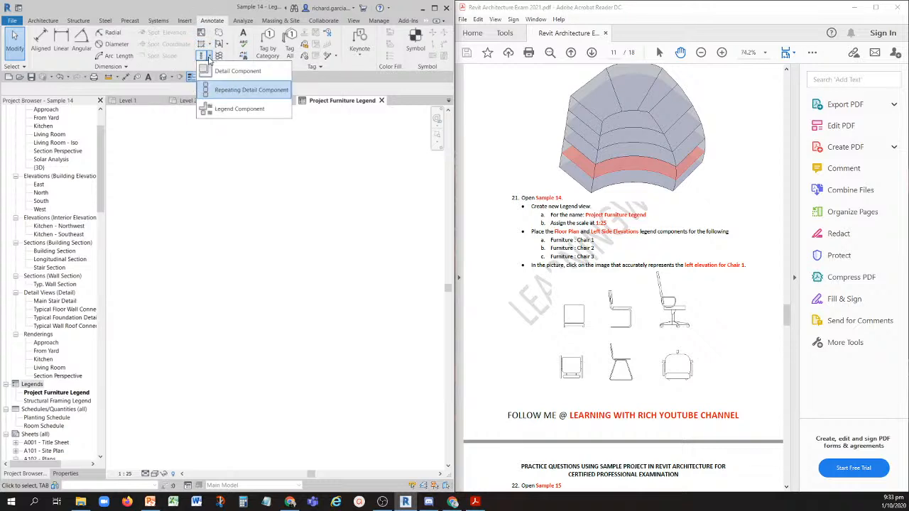
key("ctrl")
left_click(234, 171)
key("ctrl")
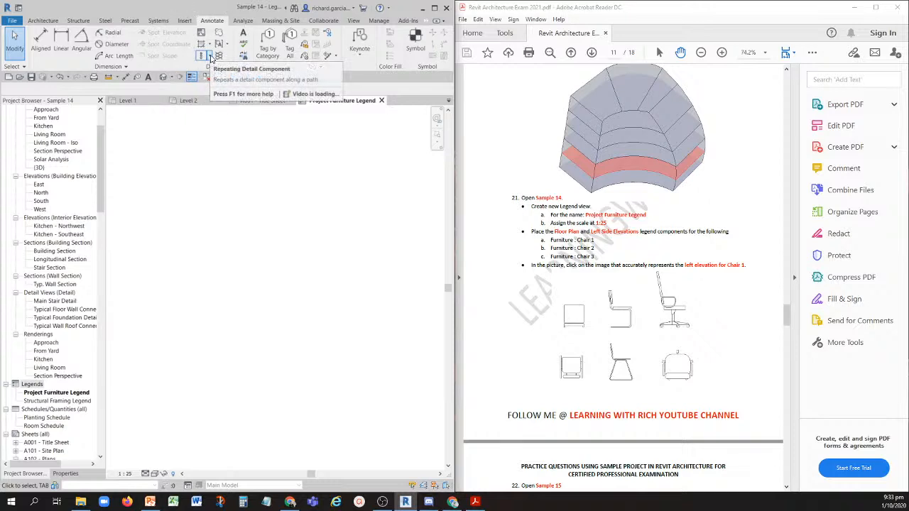
left_click(210, 58)
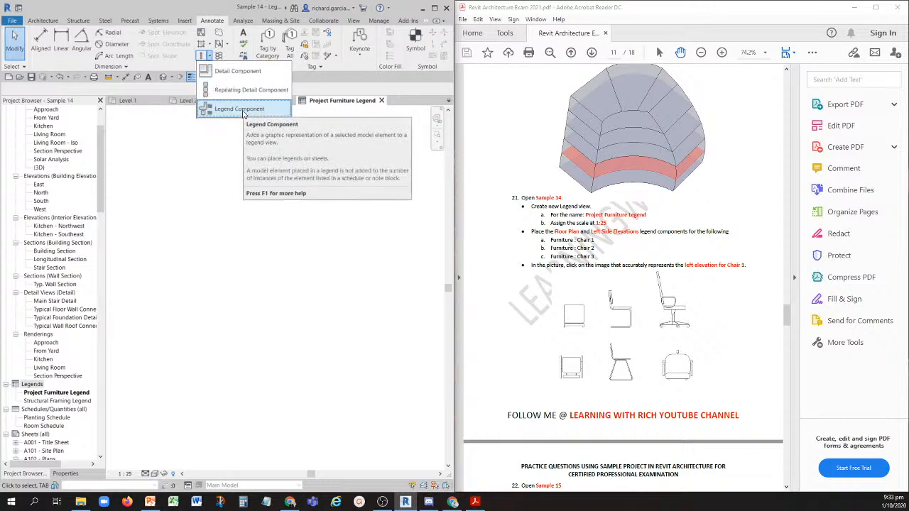
left_click(241, 109)
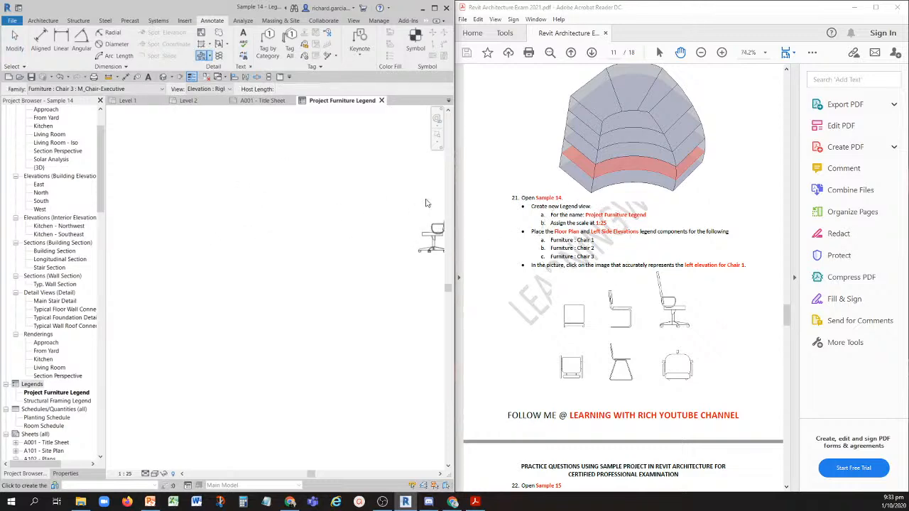
left_click(89, 89)
scroll(115, 130, "up", 2)
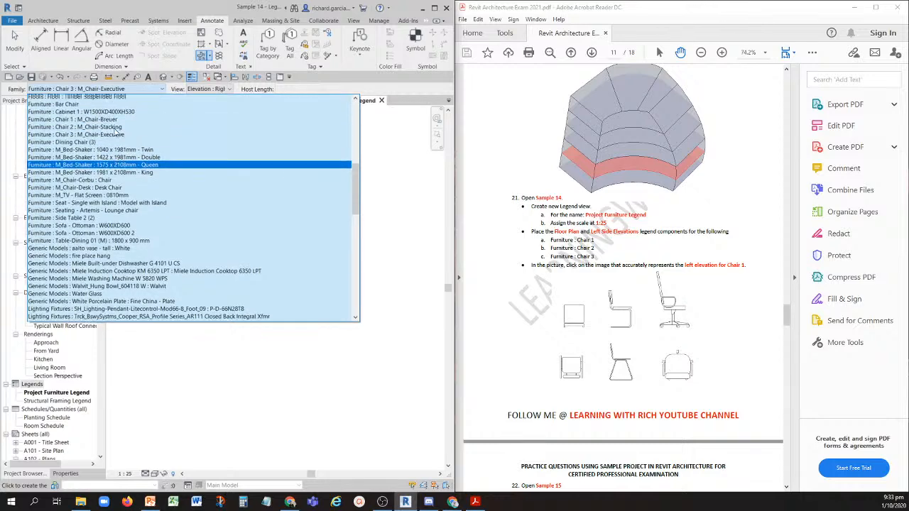
scroll(115, 130, "up", 1)
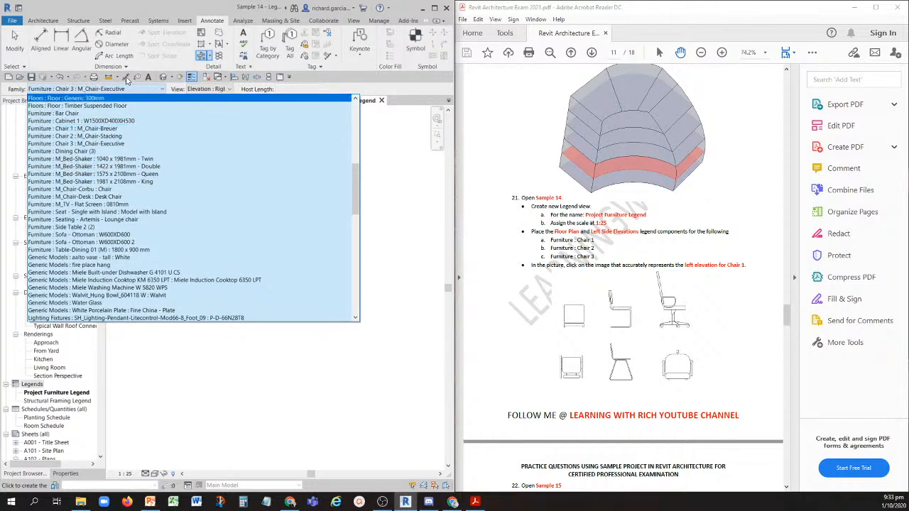
left_click(136, 86)
left_click(136, 86)
scroll(114, 113, "up", 3)
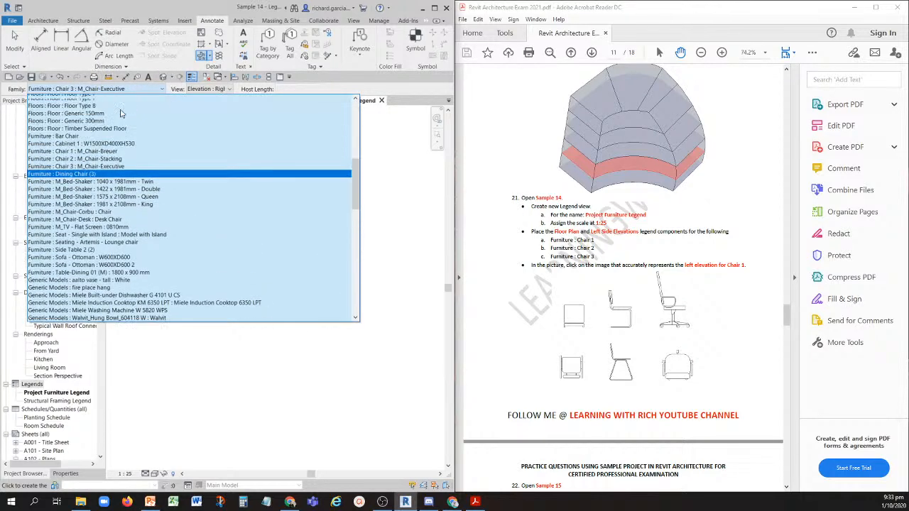
left_click(78, 151)
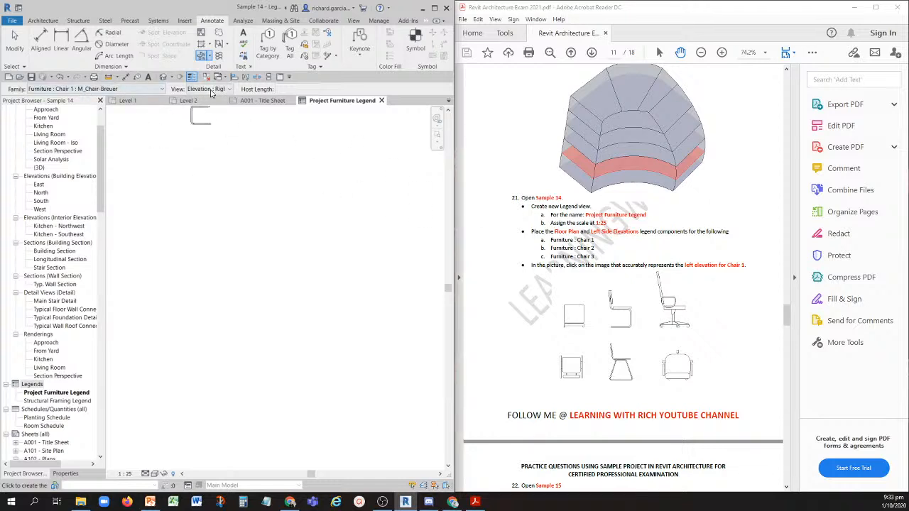
left_click(209, 89)
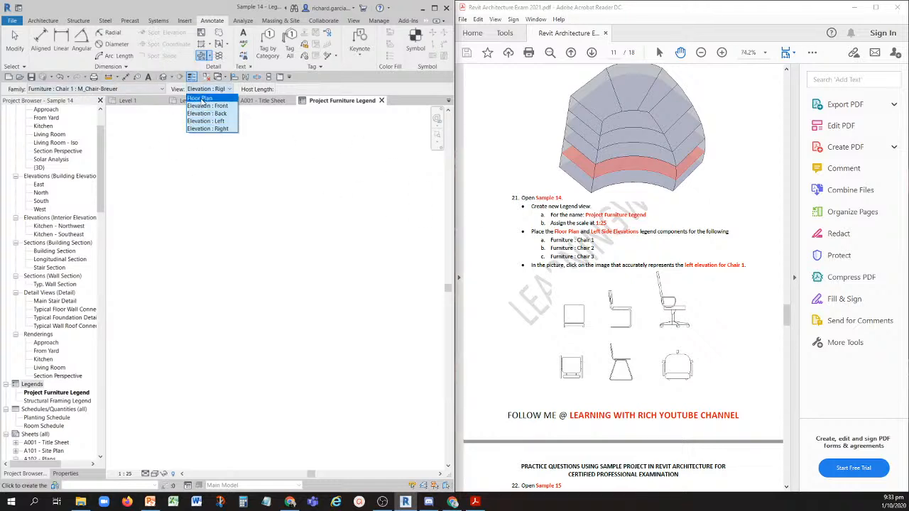
left_click(202, 101)
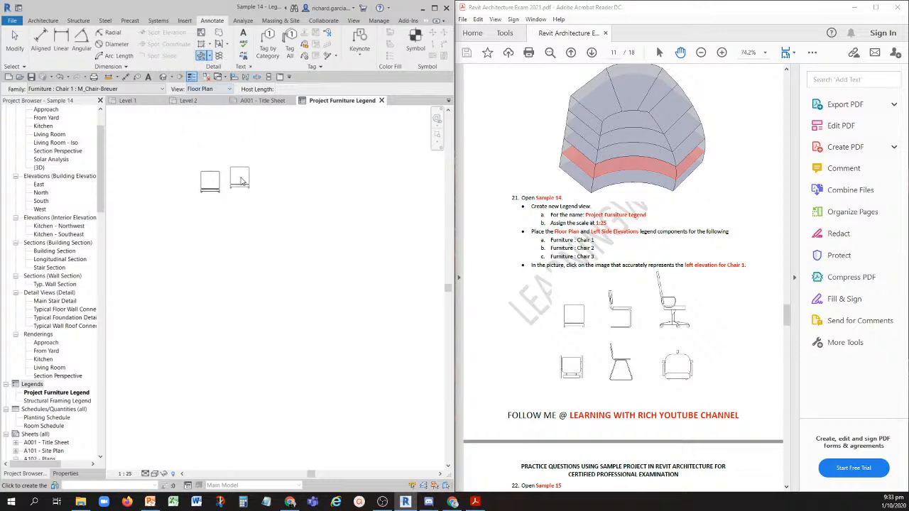
left_click(206, 198)
- Place the Elevation : Left legend component of Chair 1 beside its floor plan symbol
scroll(222, 149, "up", 2)
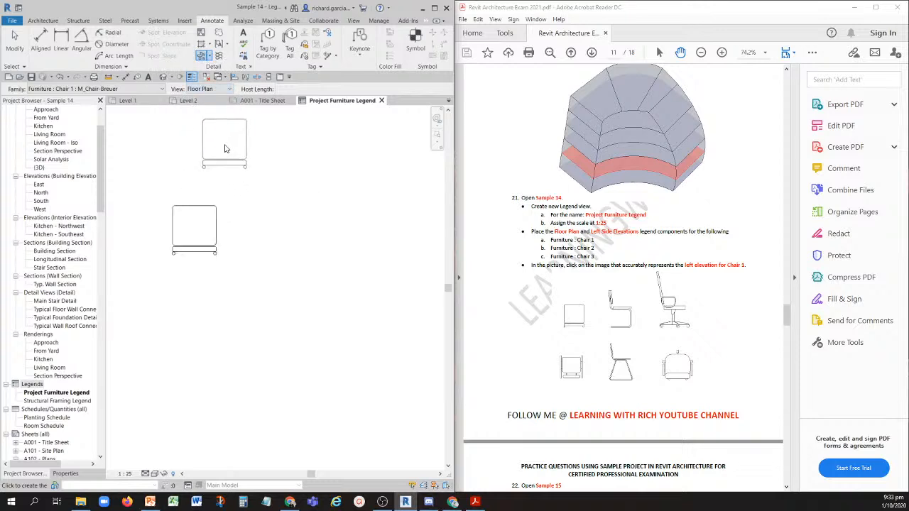
left_click(213, 90)
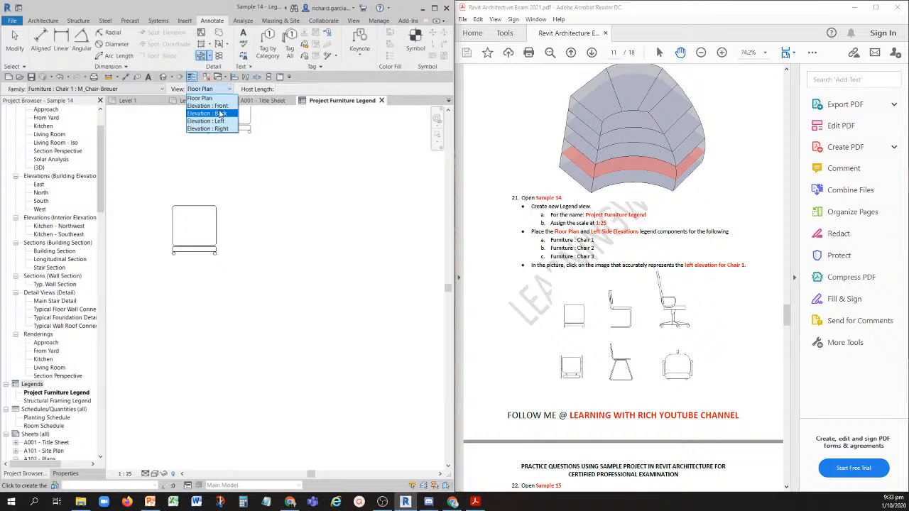
left_click(220, 123)
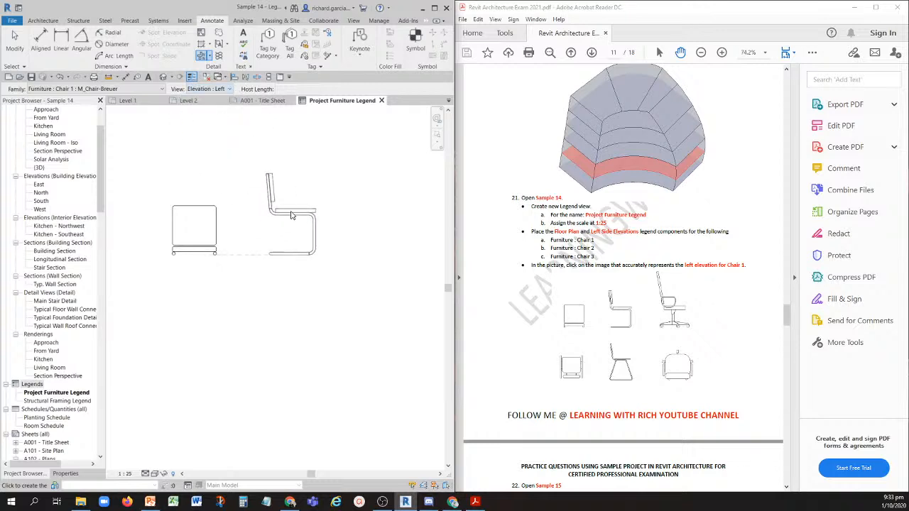
left_click(292, 214)
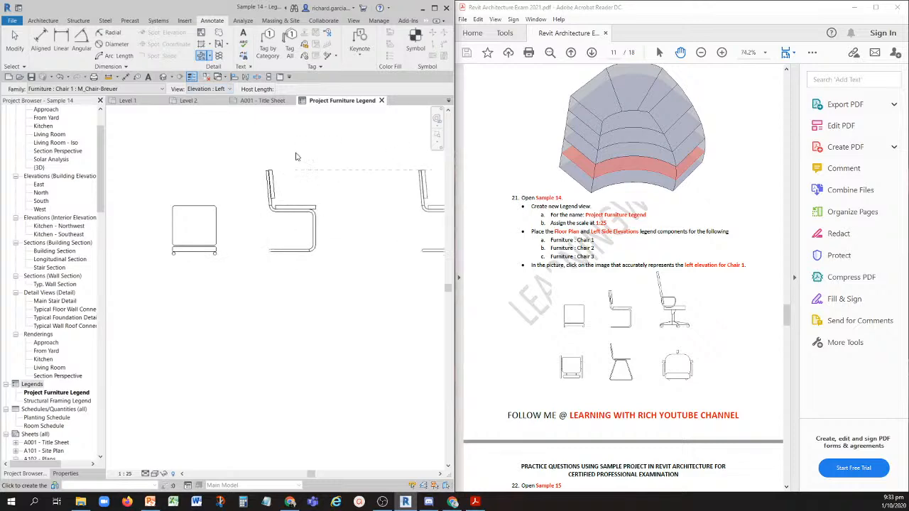
- Place a Floor Plan legend component of Furniture : Chair 2 : M_Chair-Stacking below the Chair 1 floor plan symbol
left_click(135, 89)
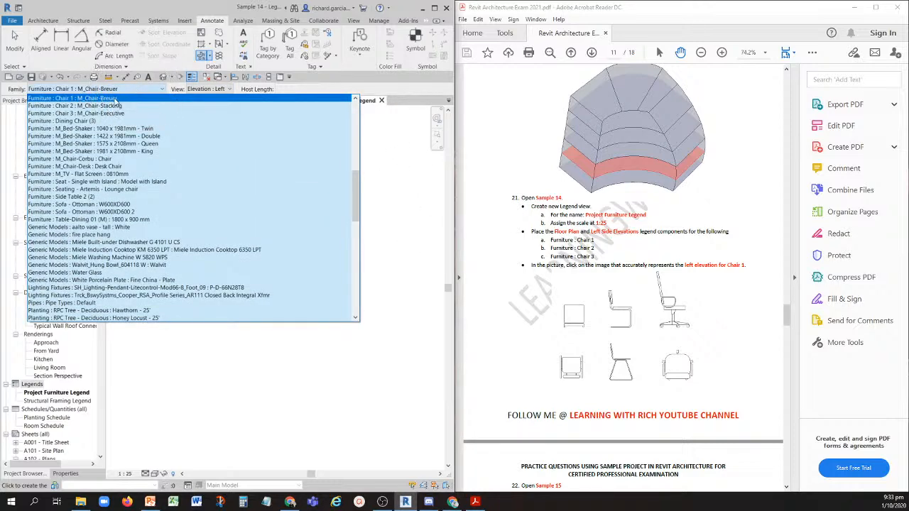
left_click(110, 107)
left_click(210, 89)
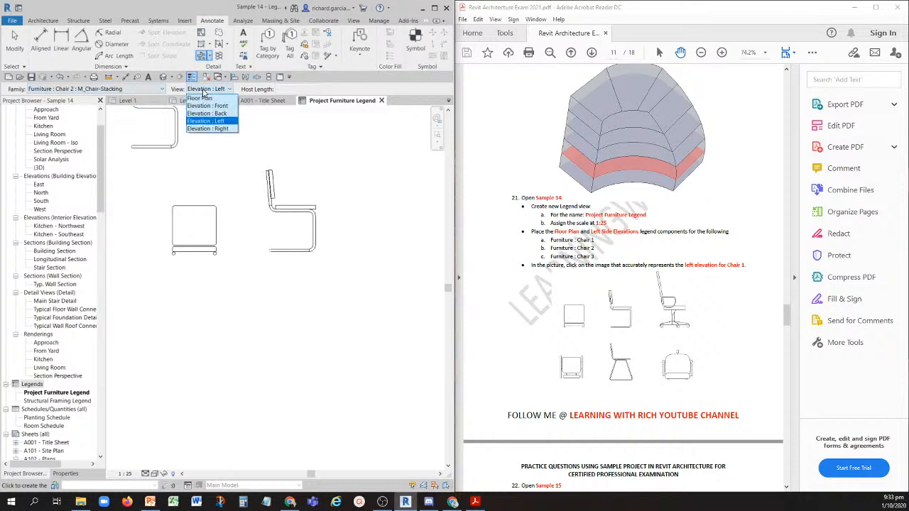
left_click(206, 98)
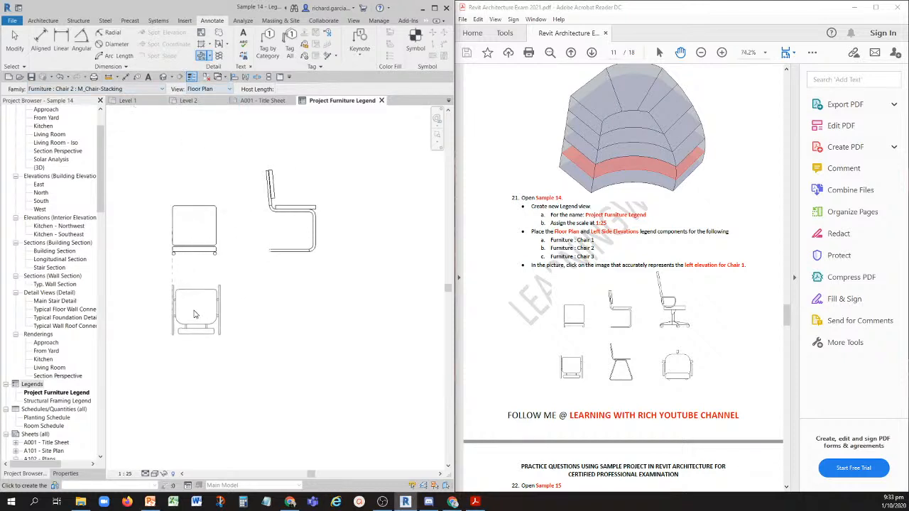
left_click(191, 297)
- Place the Elevation : Left legend component of Chair 2 beside its floor plan symbol, below the Chair 1 elevation
left_click(229, 91)
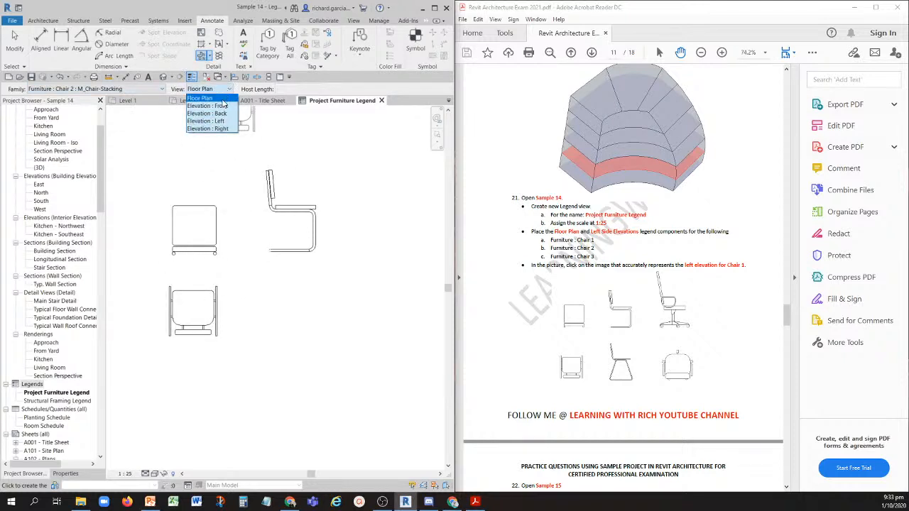
left_click(221, 122)
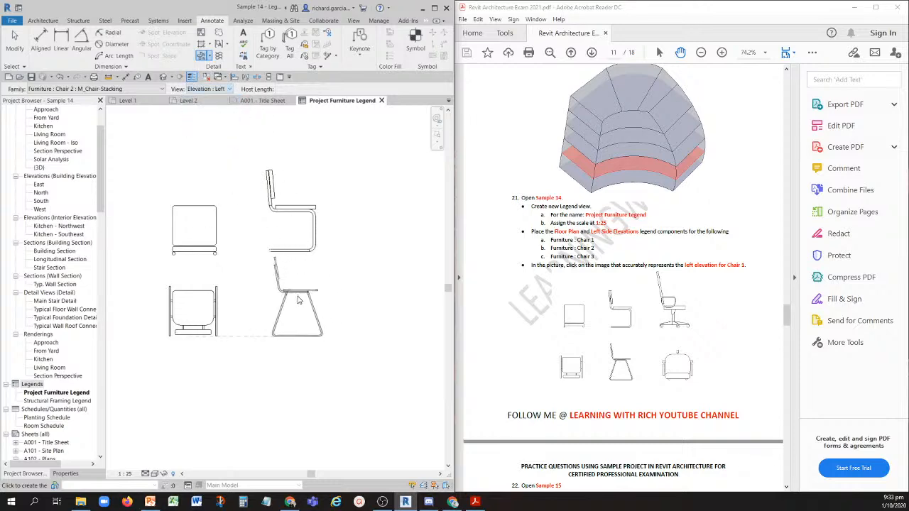
left_click(290, 289)
- Place a Floor Plan legend component of Furniture : Chair 3 : M_Chair-Executive below the Chair 2 floor plan symbol
left_click(110, 88)
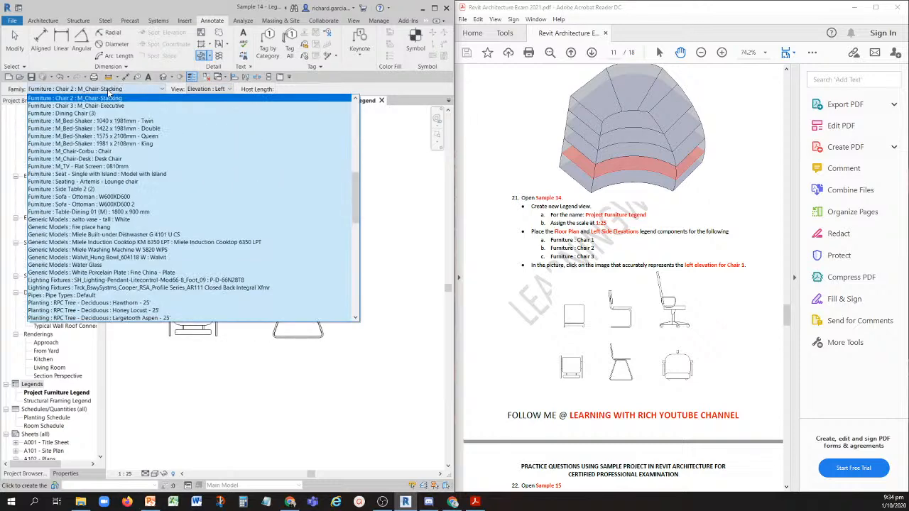
left_click(88, 106)
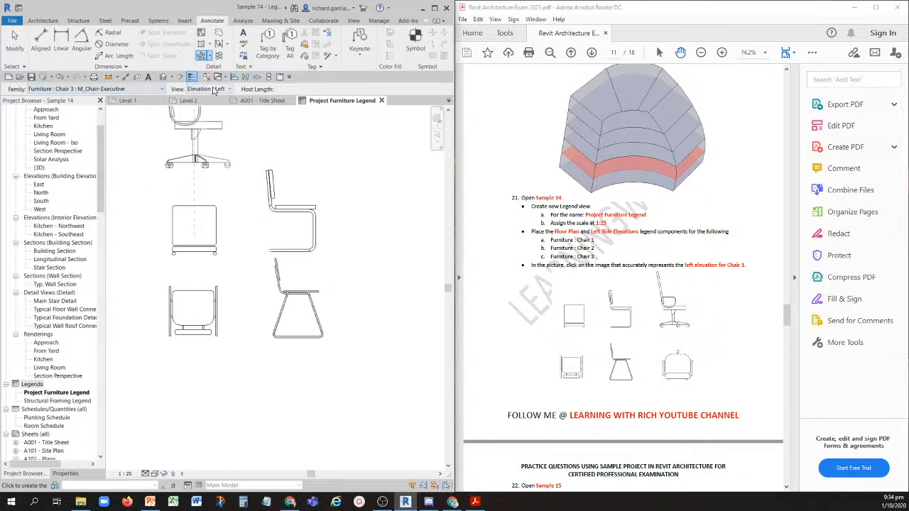
left_click(213, 89)
left_click(209, 128)
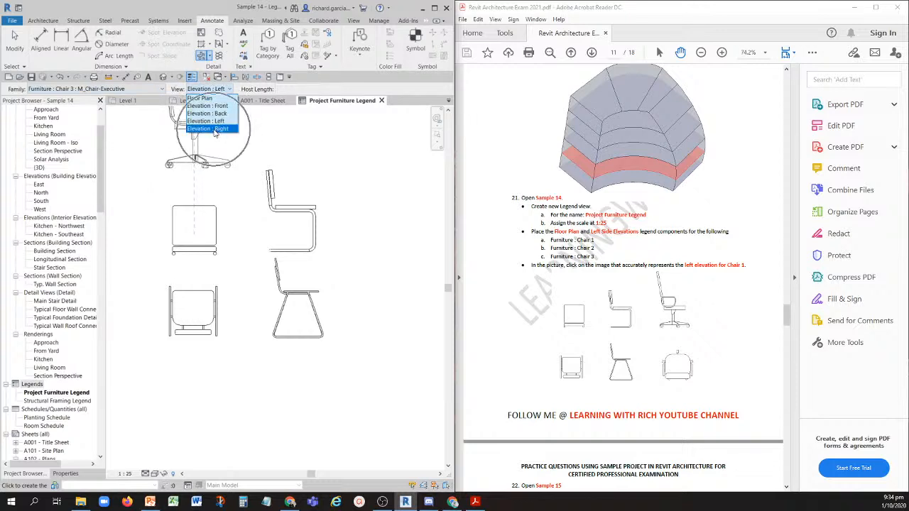
left_click(229, 89)
left_click(209, 99)
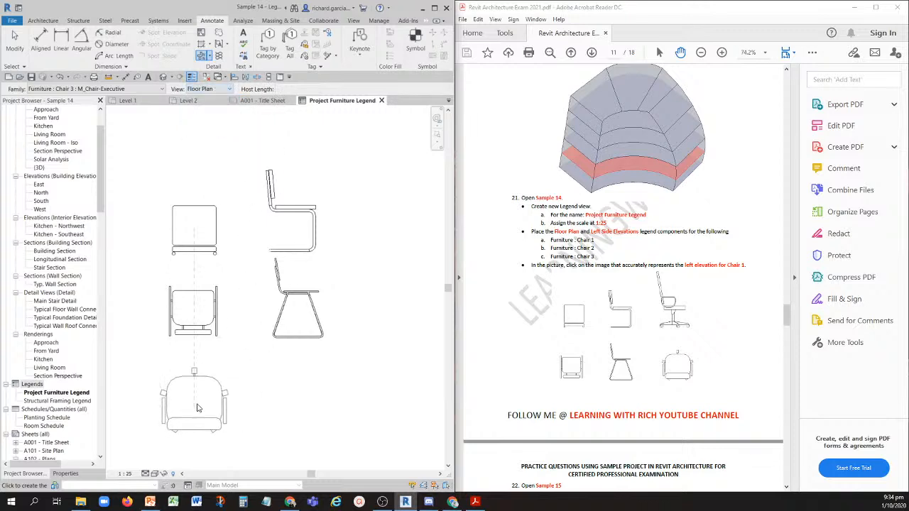
left_click(198, 408)
- Place the Elevation : Left legend component of Chair 3 below the Chair 2 elevation and end the placement
left_click(216, 90)
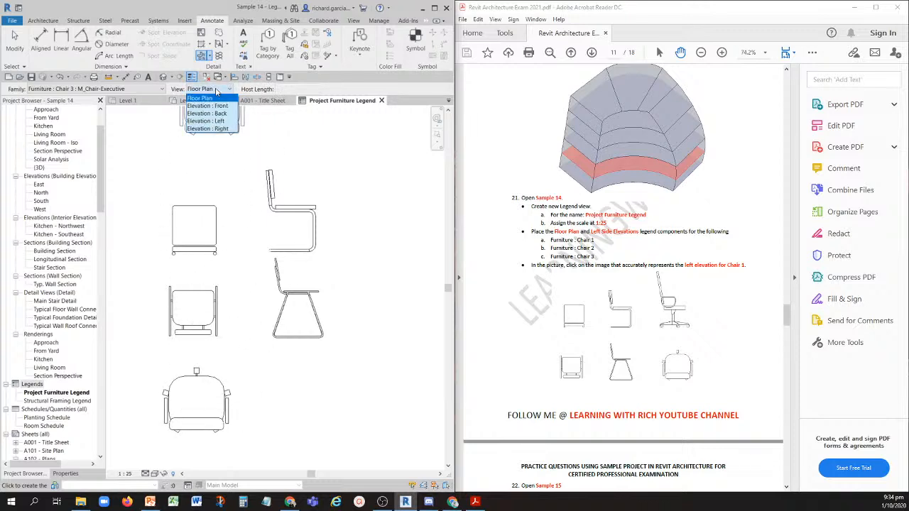
left_click(220, 122)
middle_click_drag(382, 309, 361, 222)
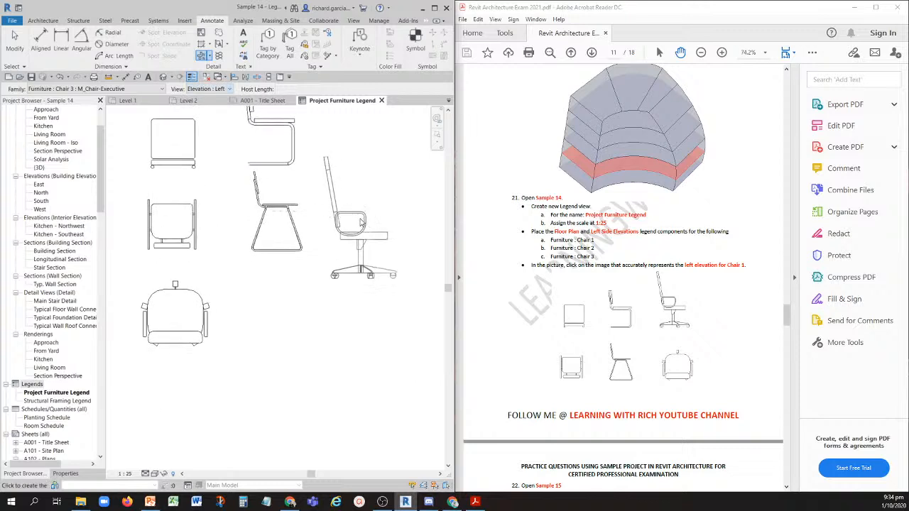
left_click(282, 347)
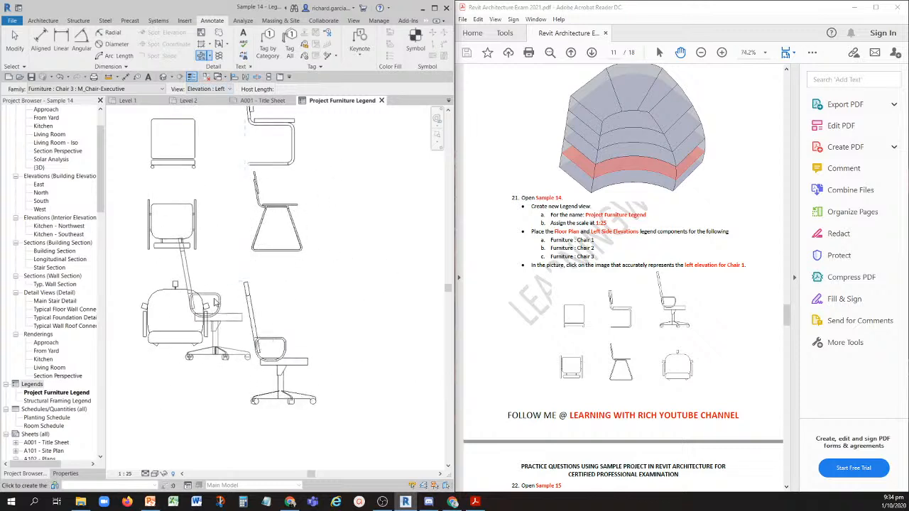
left_click(215, 302)
key("Escape")
key("Escape")
scroll(311, 215, "down", 2)
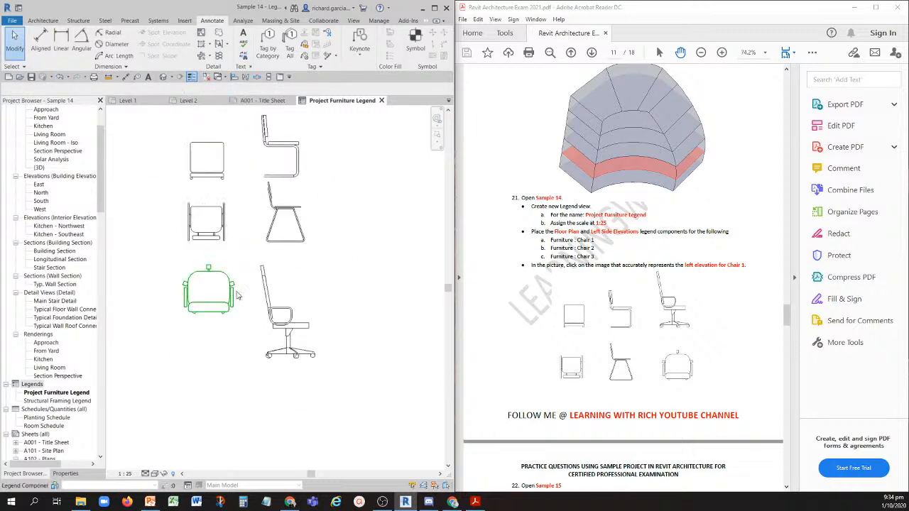
- Move the Chair 3 floor plan symbol down so it lines up with the Chair 3 left elevation
left_click_drag(226, 311, 220, 360)
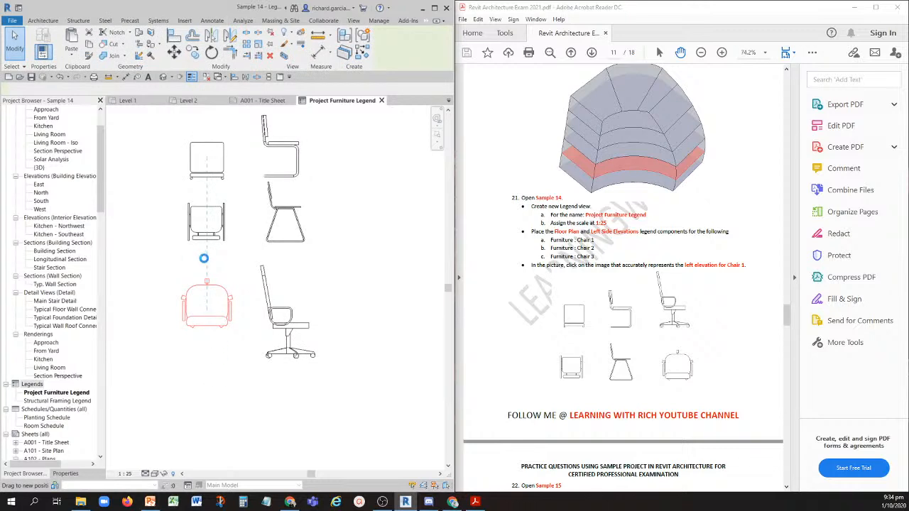
left_click_drag(204, 259, 201, 317)
left_click(329, 297)
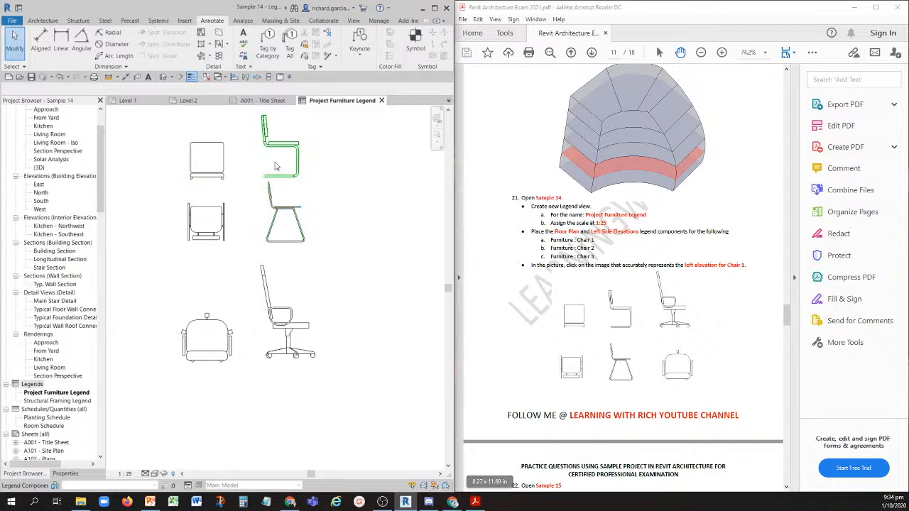
- Compare the Chair 1 left elevation with the exam picture and check its legend component properties
left_click(631, 312)
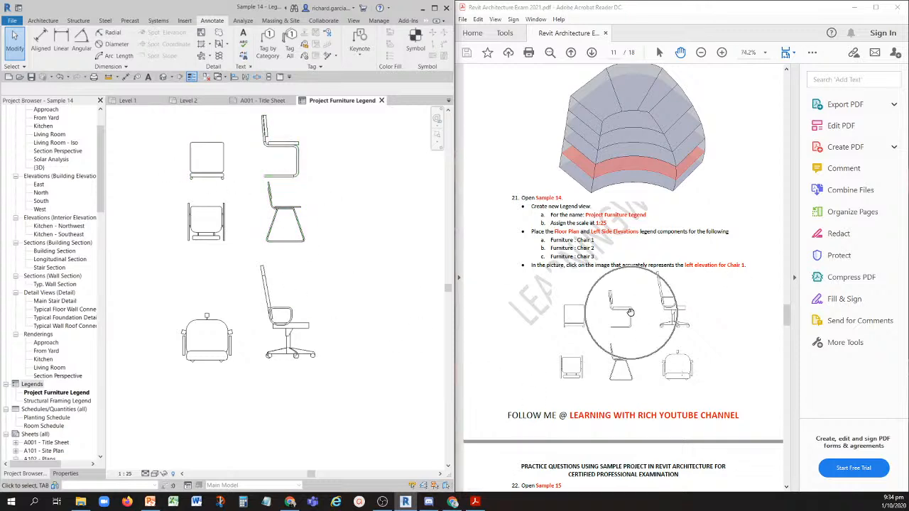
left_click(291, 175)
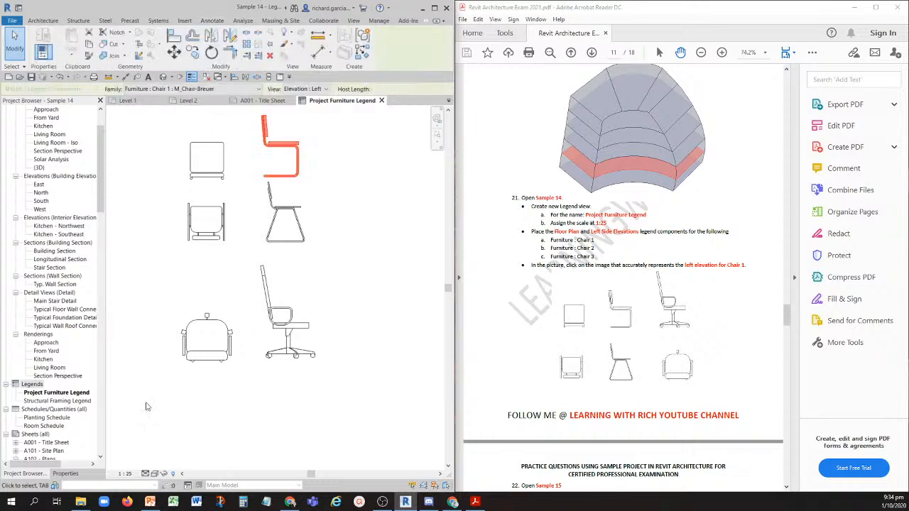
left_click(66, 473)
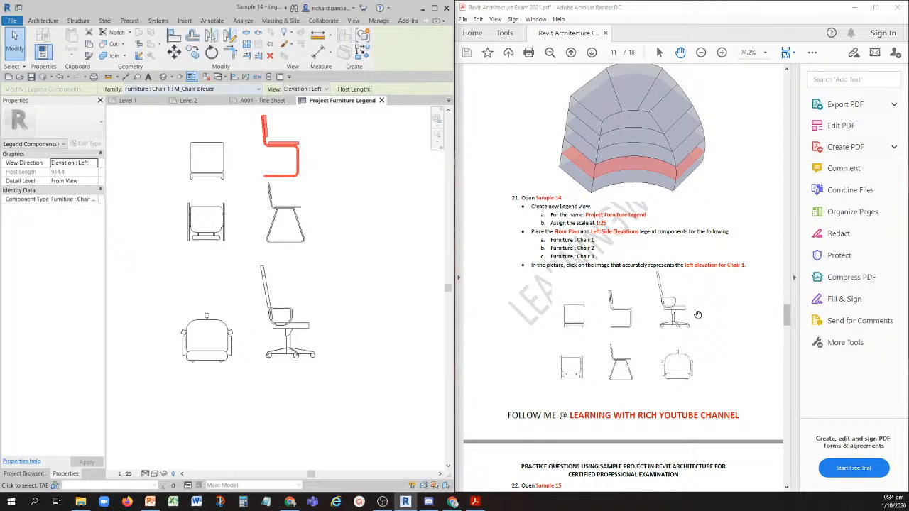
- Go to question 22 in the exam PDF, close the inactive views and open the Sample 15 project
key("ctrl")
key("ctrl")
scroll(562, 256, "down", 10)
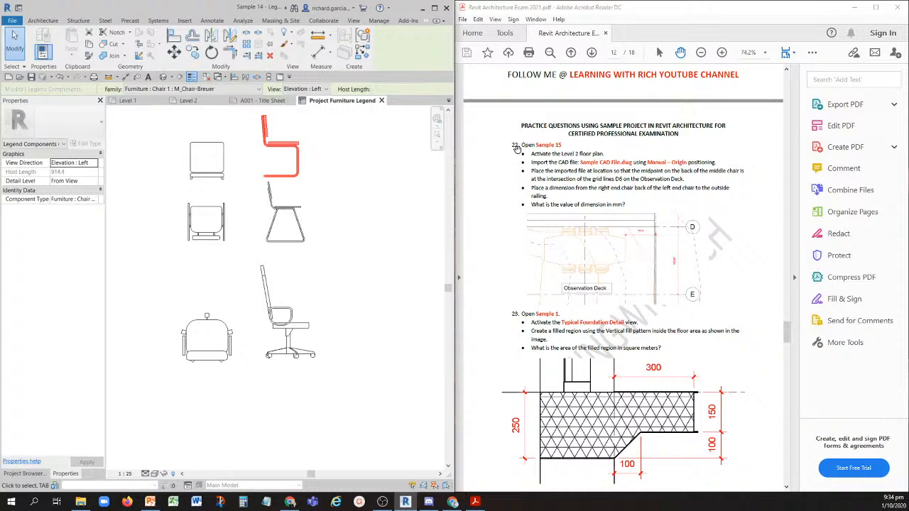
left_click(207, 78)
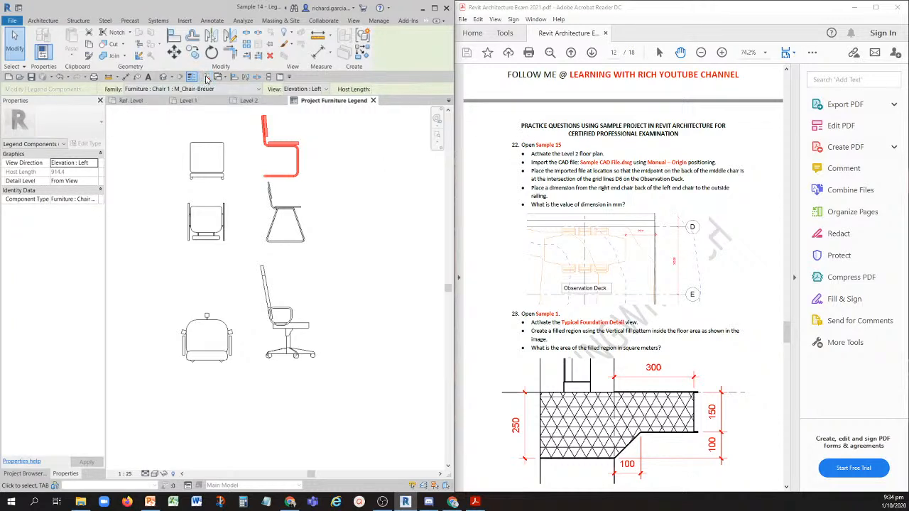
left_click(21, 79)
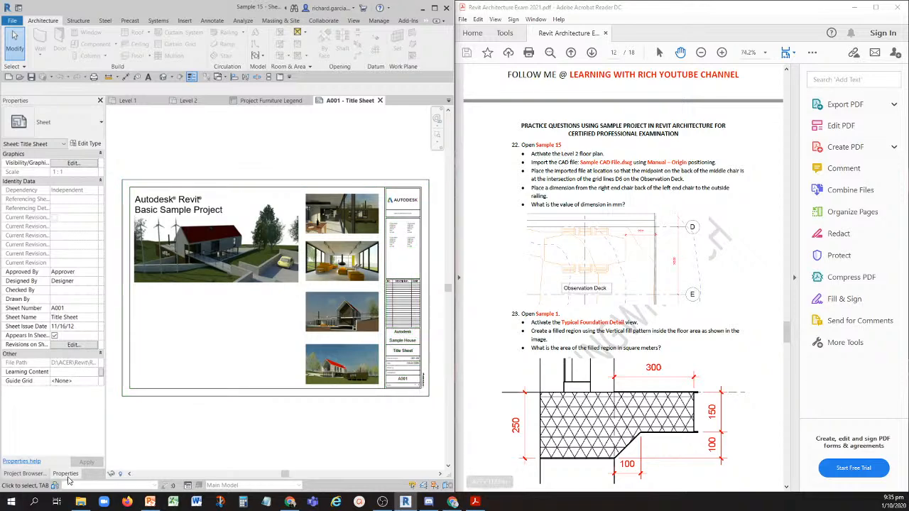
- Open the Level 2 floor plan and import Sample CAD File.dwg with Manual - Origin positioning at Level 2
left_click(23, 474)
double_click(42, 150)
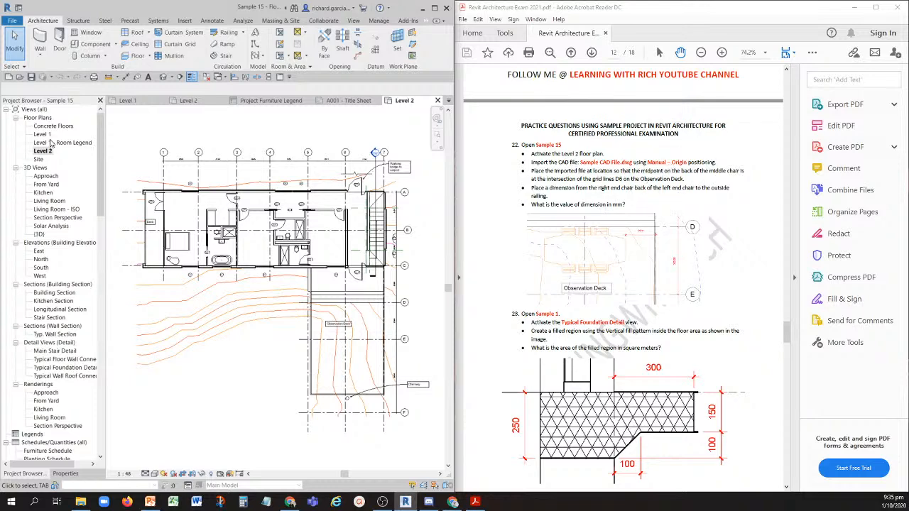
left_click(185, 20)
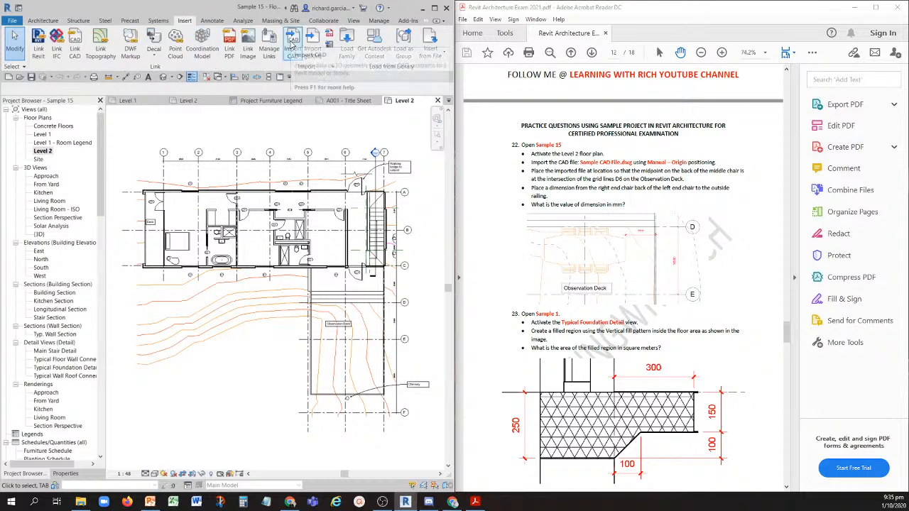
left_click(292, 43)
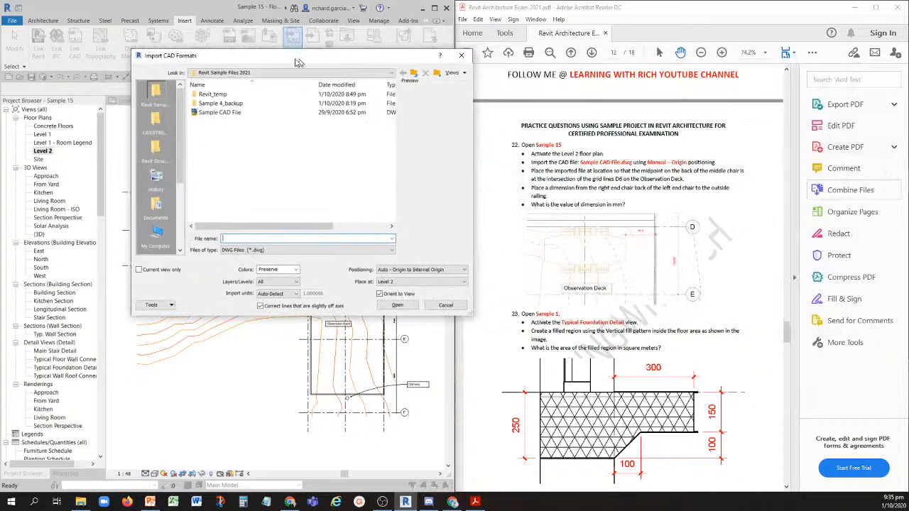
left_click(198, 113)
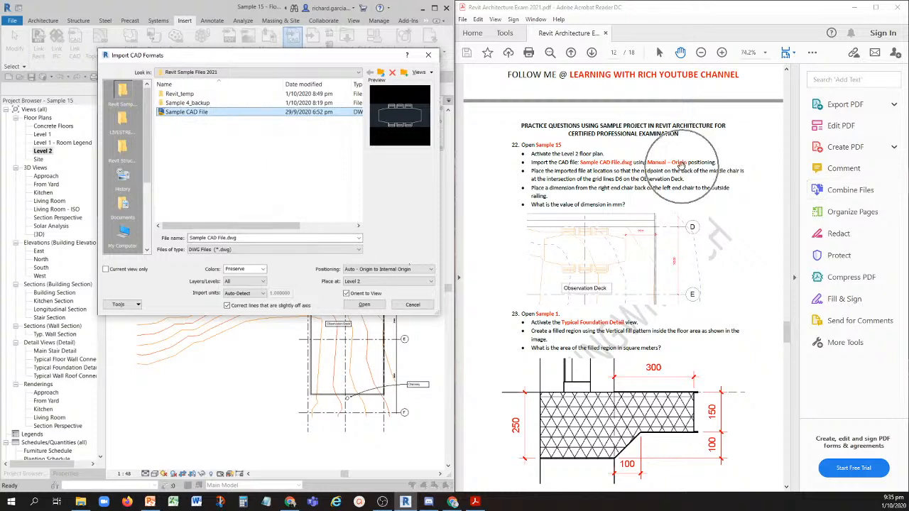
left_click(365, 273)
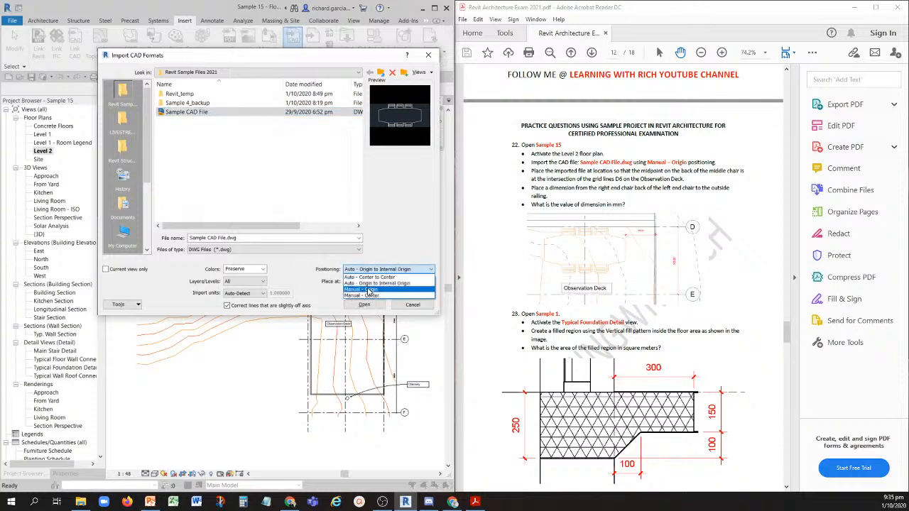
left_click(369, 290)
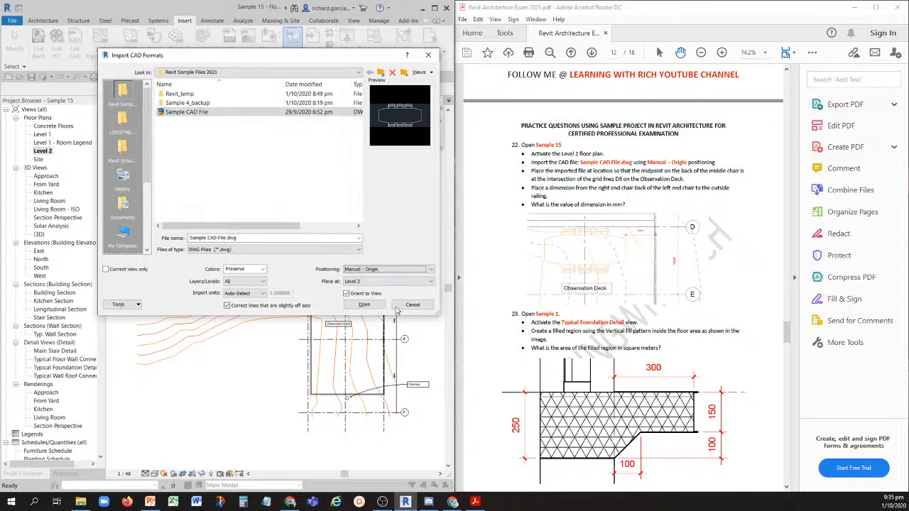
left_click(364, 304)
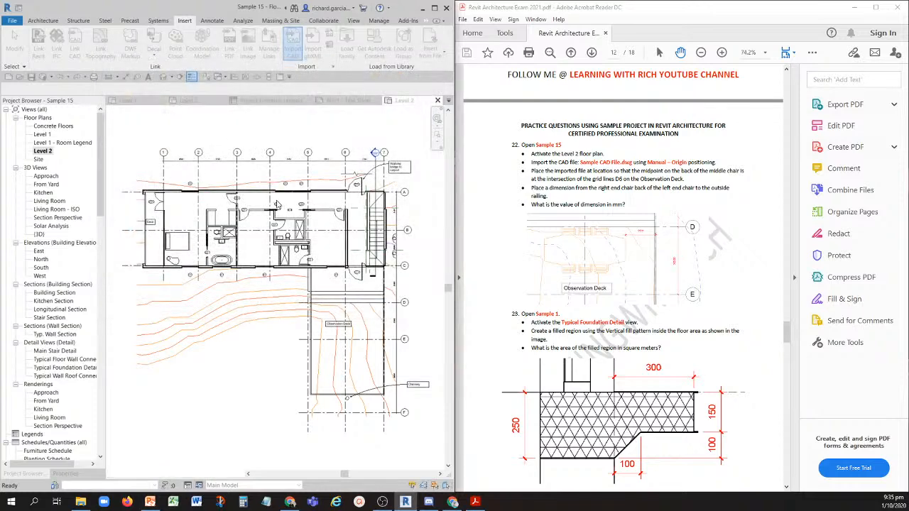
- Place the imported CAD drawing at a free spot near the building in the Level 2 floor plan
scroll(277, 205, "down", 10)
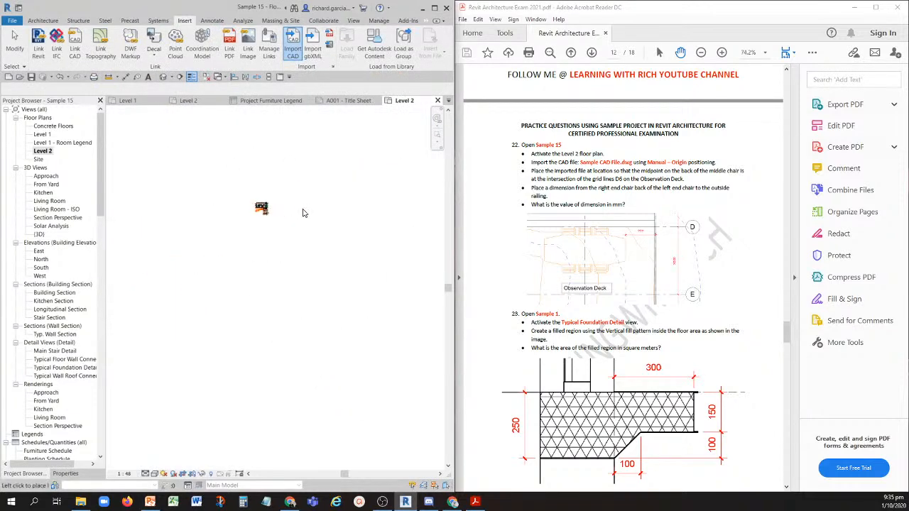
scroll(270, 235, "down", 5)
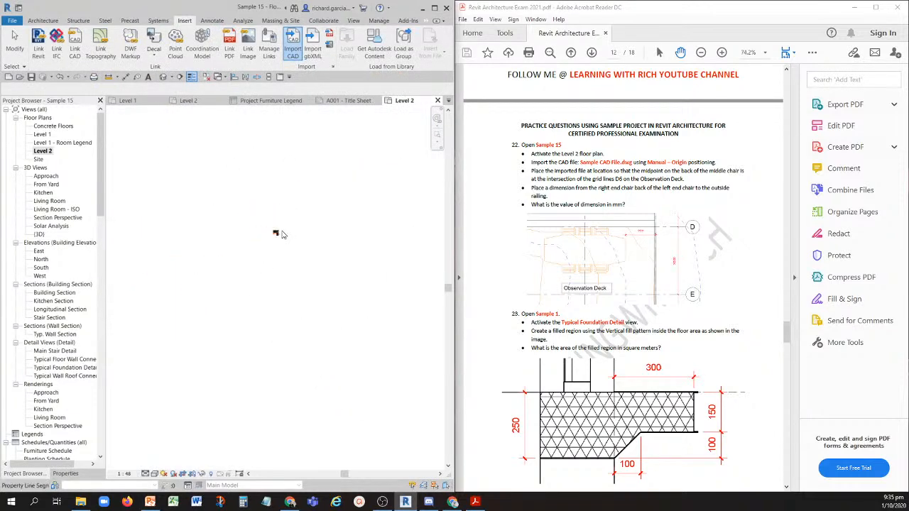
scroll(284, 240, "up", 5)
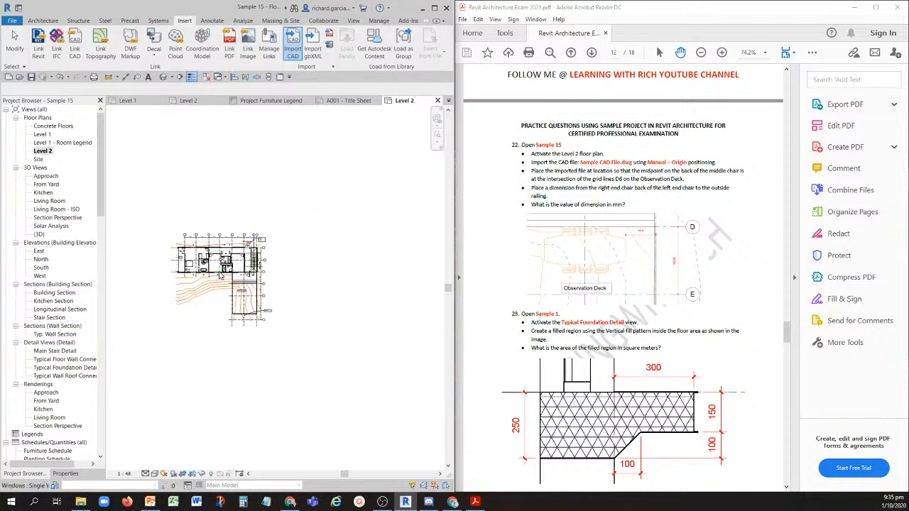
scroll(284, 273, "up", 4)
left_click(243, 252)
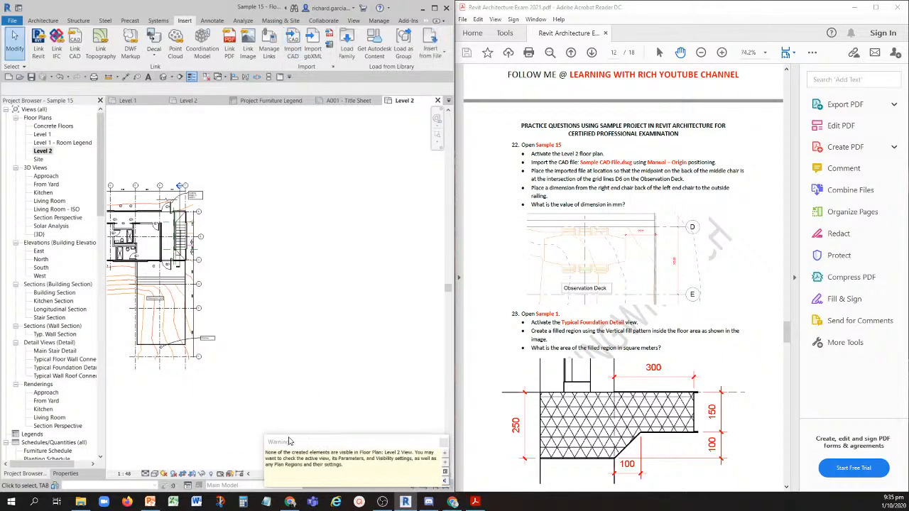
- Turn off the view cropping of the Level 2 floor plan and locate the imported table and chairs
key("ctrl")
key("ctrl")
left_click(323, 291)
scroll(243, 421, "up", 1)
middle_click_drag(274, 400, 388, 353)
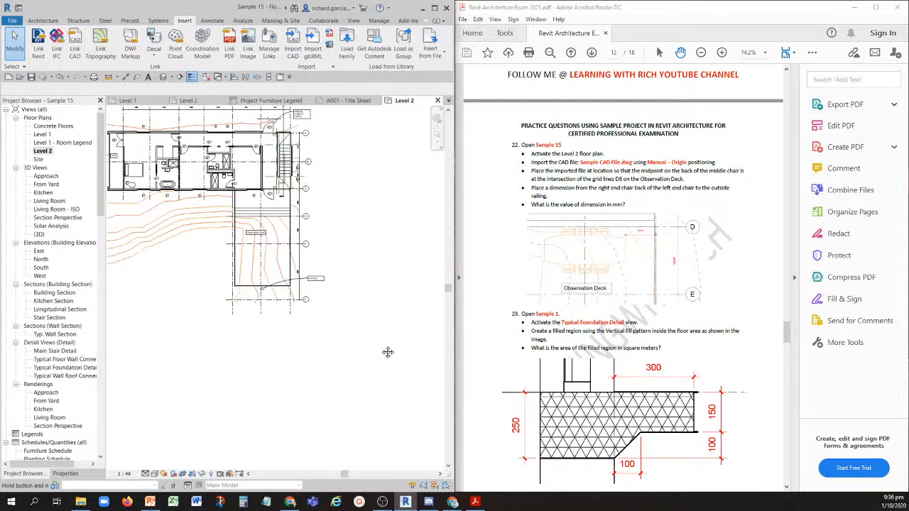
left_click(184, 478)
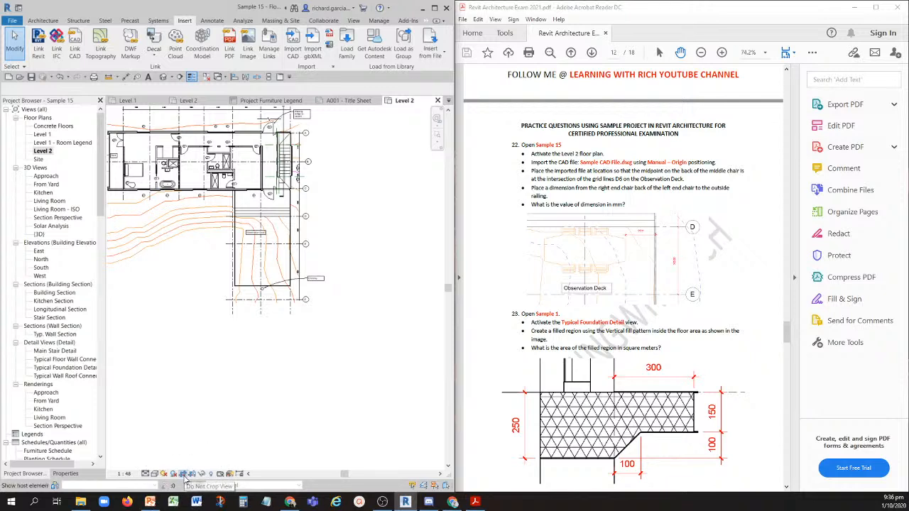
scroll(188, 263, "down", 5)
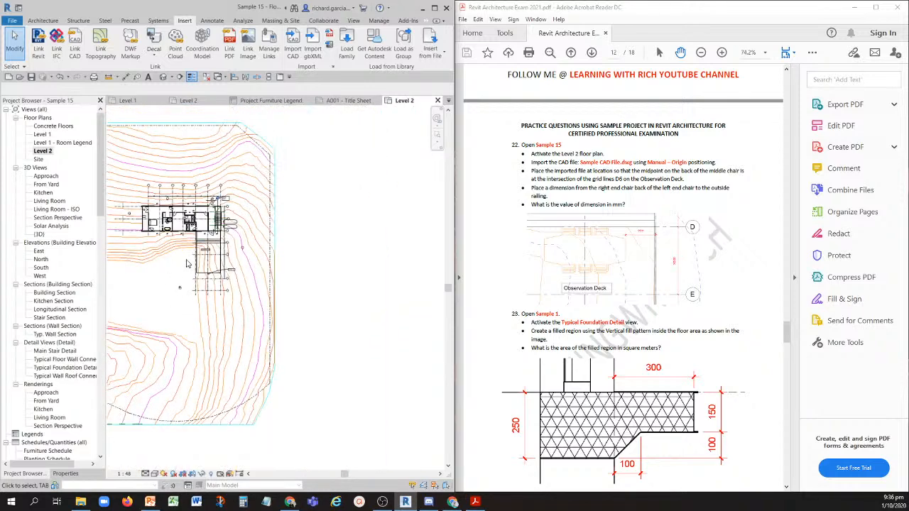
scroll(291, 196, "up", 10)
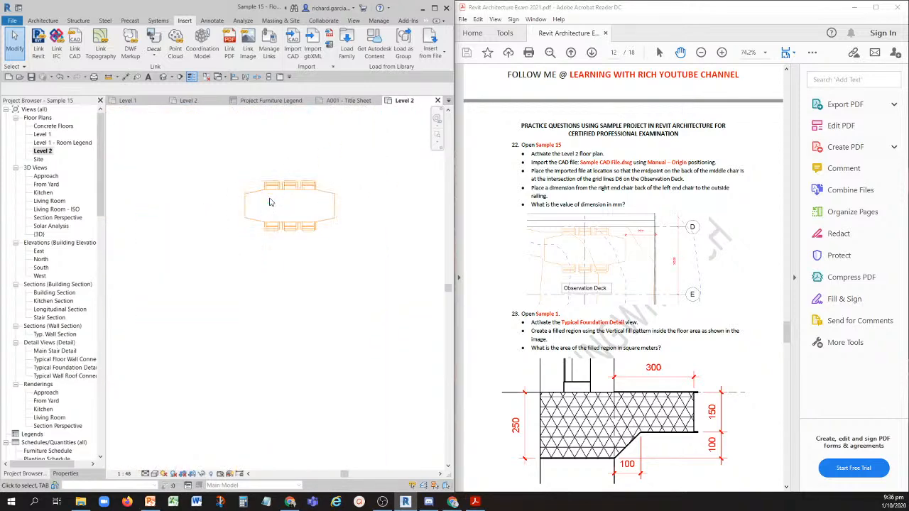
- Move the imported table-and-chairs drawing beside the building and onto the Observation Deck's railing edge between grids D and E
left_click(316, 176)
scroll(305, 226, "down", 8)
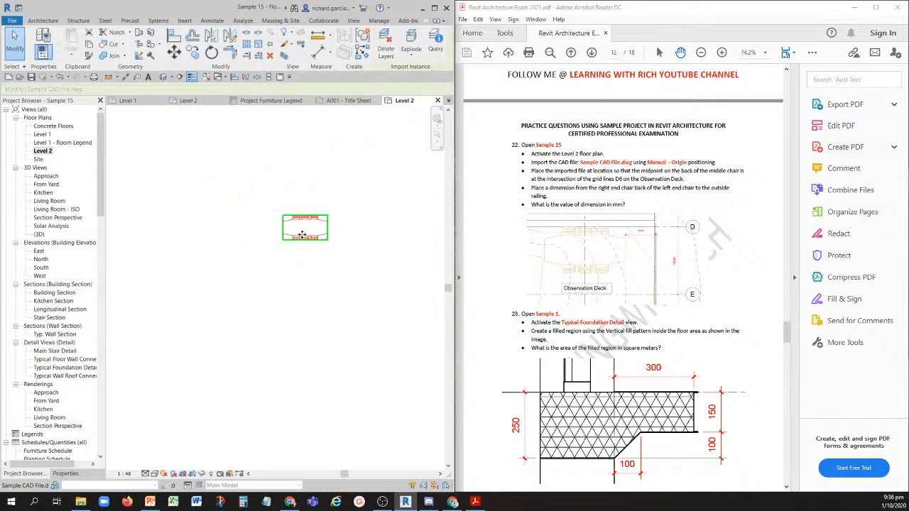
left_click_drag(346, 226, 144, 391)
middle_click_drag(210, 414, 403, 303)
scroll(342, 279, "up", 5)
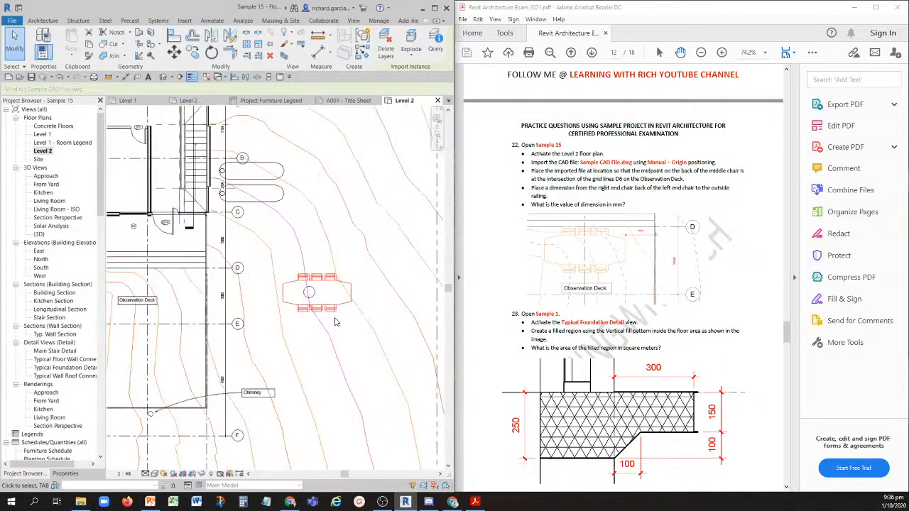
left_click_drag(335, 306, 220, 319)
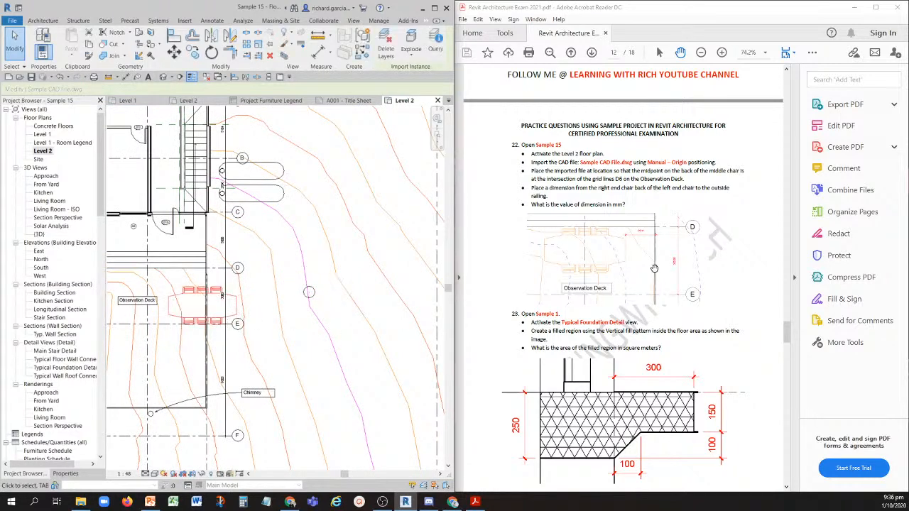
- Examine question 22's placement instructions and reference image in the exam PDF against the middle chair in the Level 2 plan
scroll(628, 282, "up", 2)
scroll(628, 281, "down", 1)
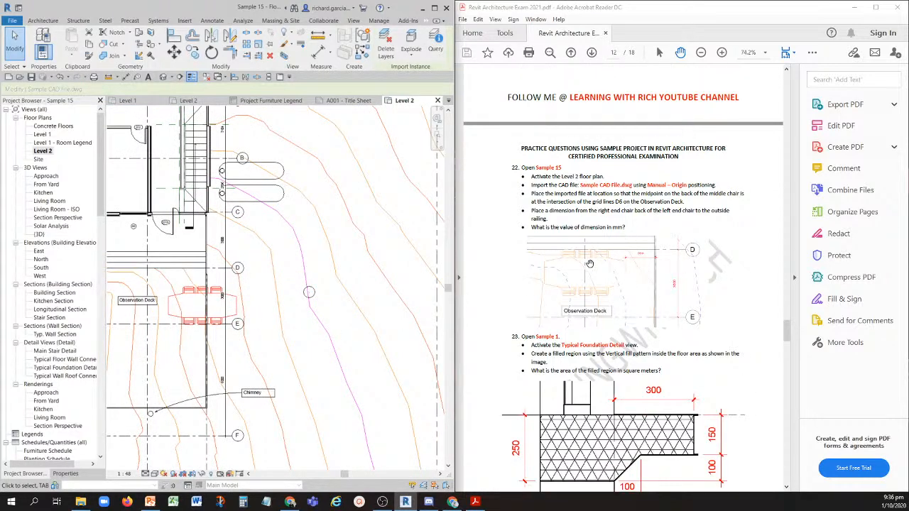
scroll(585, 258, "up", 3)
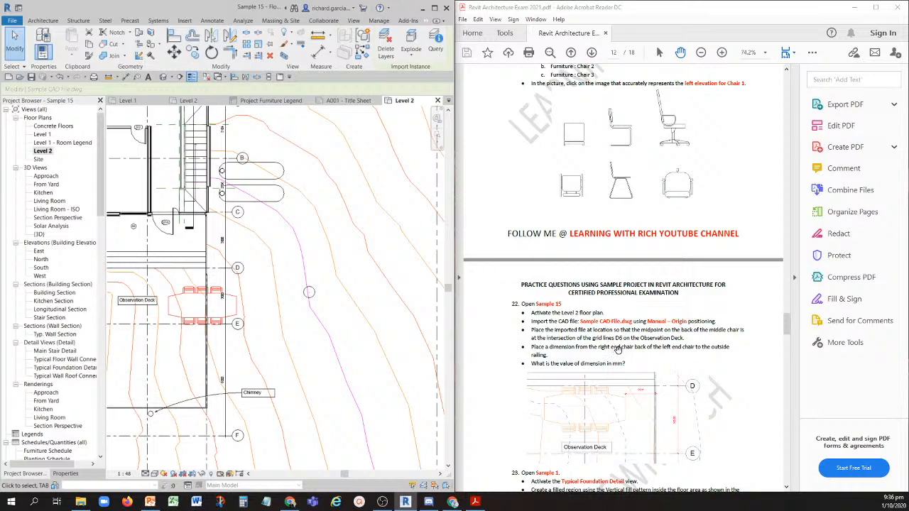
scroll(617, 349, "down", 4)
scroll(595, 261, "up", 3, "ctrl")
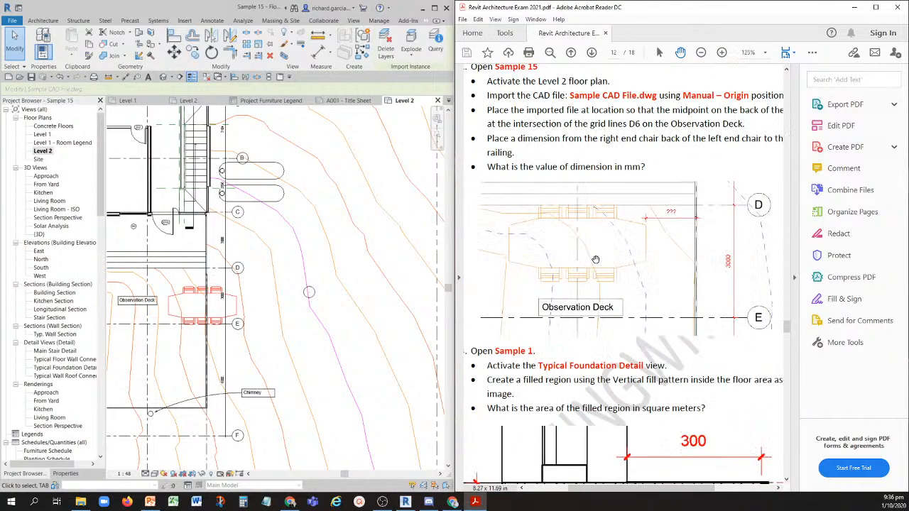
scroll(595, 259, "up", 1, "ctrl")
scroll(595, 260, "down", 1, "ctrl")
left_click(209, 297)
scroll(213, 291, "up", 5)
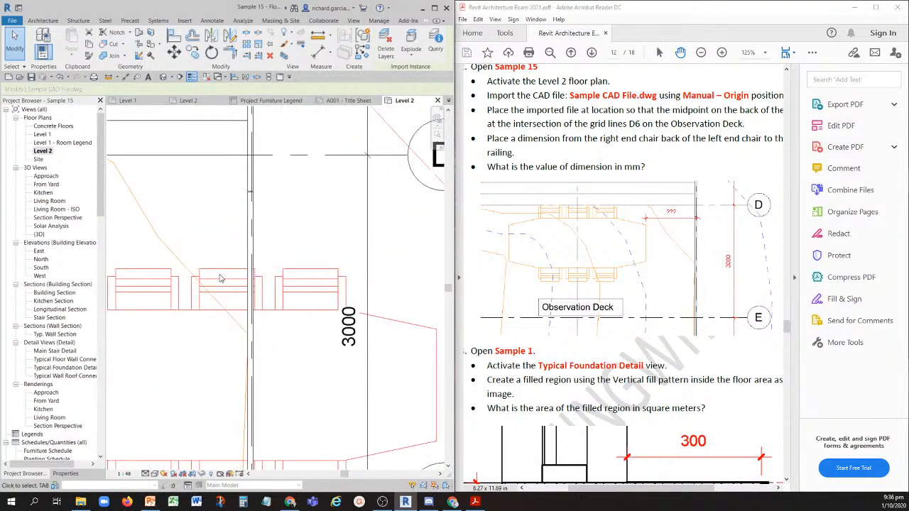
key("ctrl")
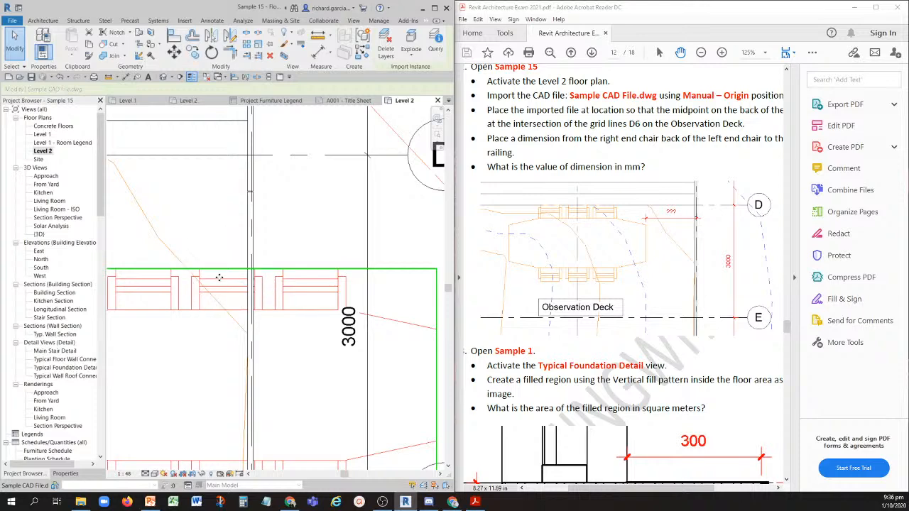
key("ctrl")
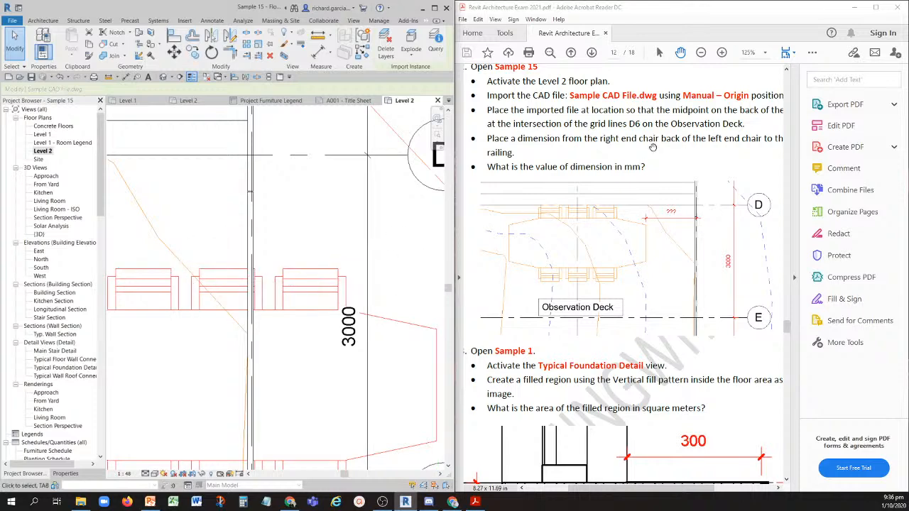
left_click_drag(713, 156, 616, 176)
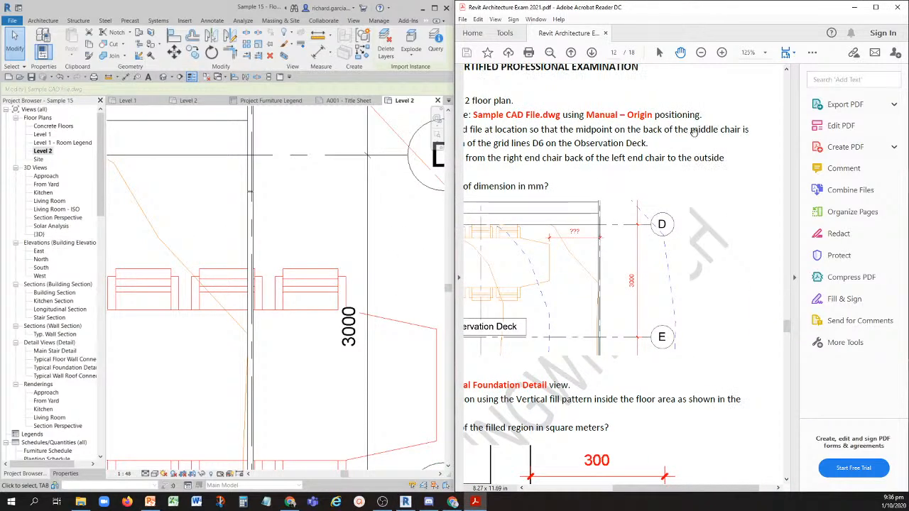
scroll(598, 183, "down", 2, "ctrl")
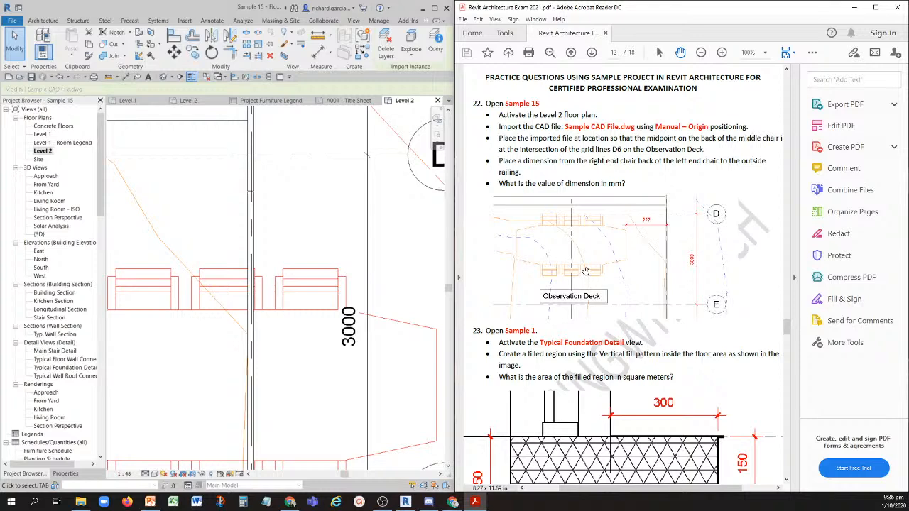
- Move the imported CAD drawing from the midpoint of its upper middle chair's back to the intersection of grids D and 6
scroll(388, 301, "down", 6)
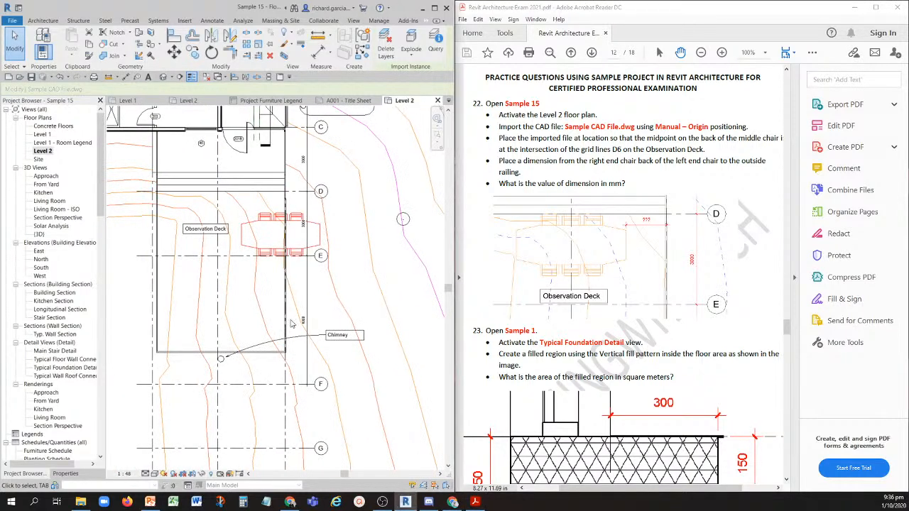
scroll(312, 206, "down", 3)
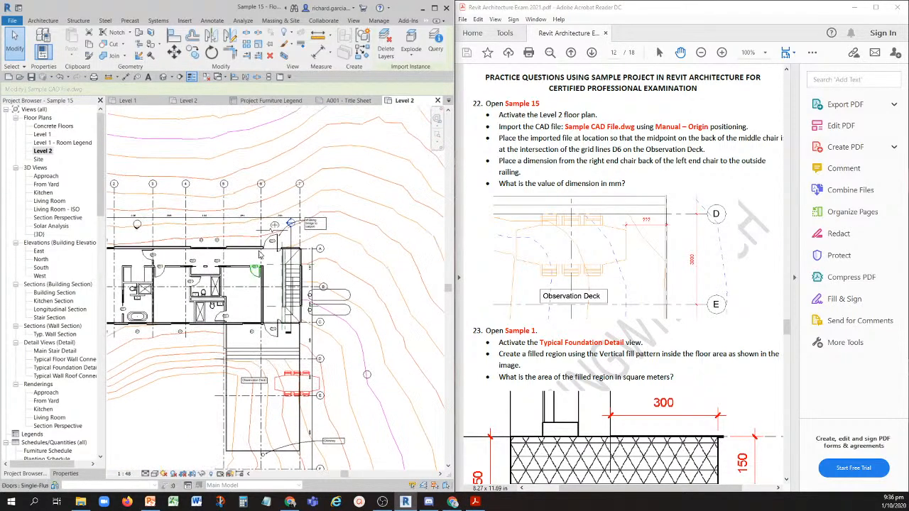
scroll(260, 183, "up", 5)
scroll(269, 123, "down", 3)
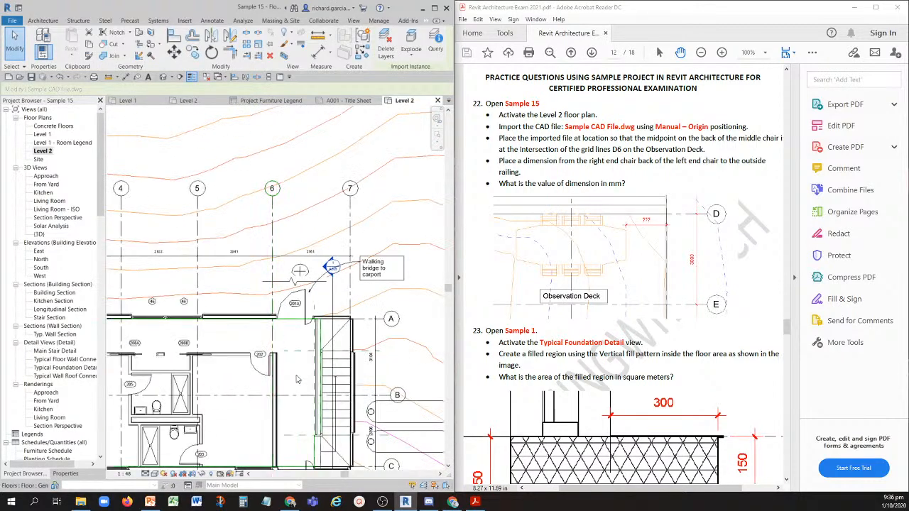
scroll(307, 362, "up", 3)
left_click(312, 361)
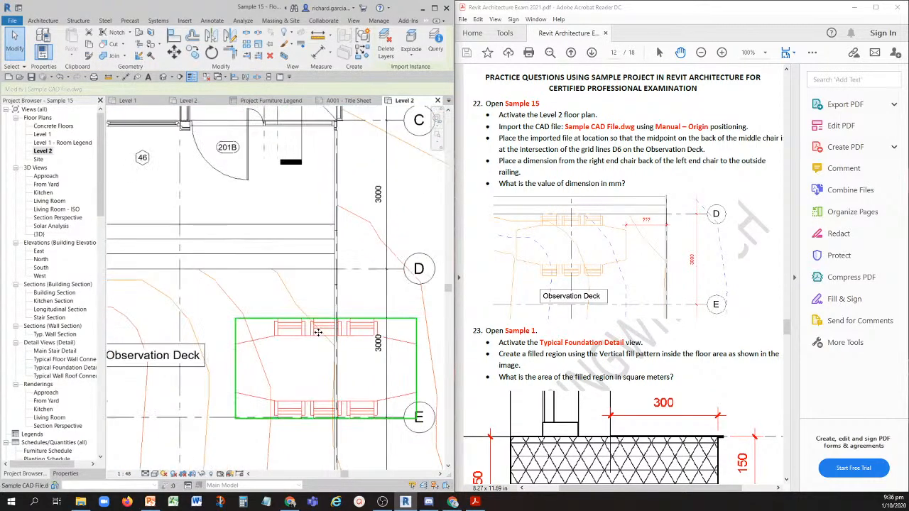
left_click(174, 51)
scroll(337, 310, "up", 2)
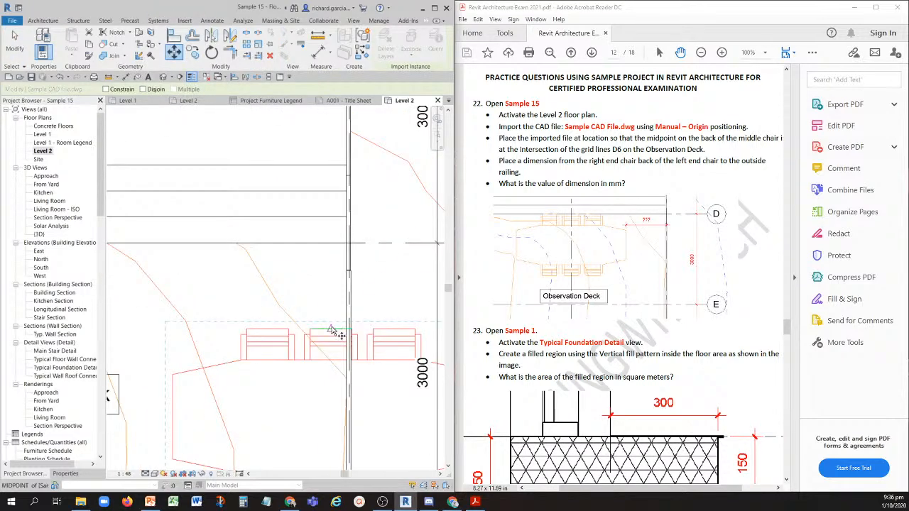
left_click(326, 324)
scroll(254, 294, "down", 3)
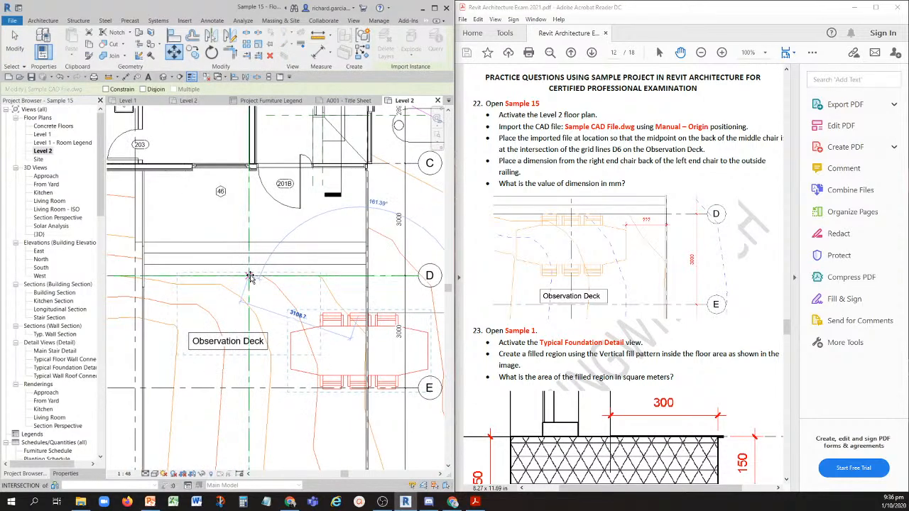
left_click(249, 276)
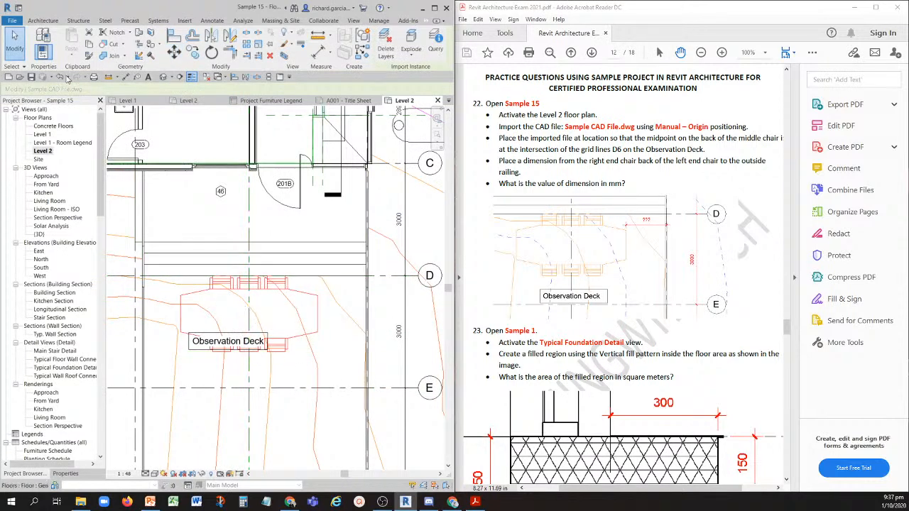
left_click(23, 43)
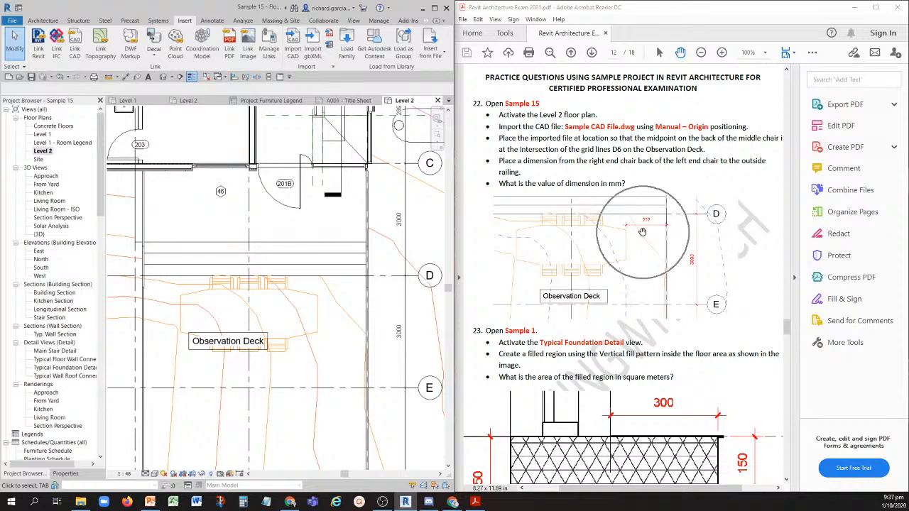
- Check the requested dimension in the PDF image and start an aligned dimension at the imported table's right end edge
scroll(656, 232, "up", 5, "ctrl")
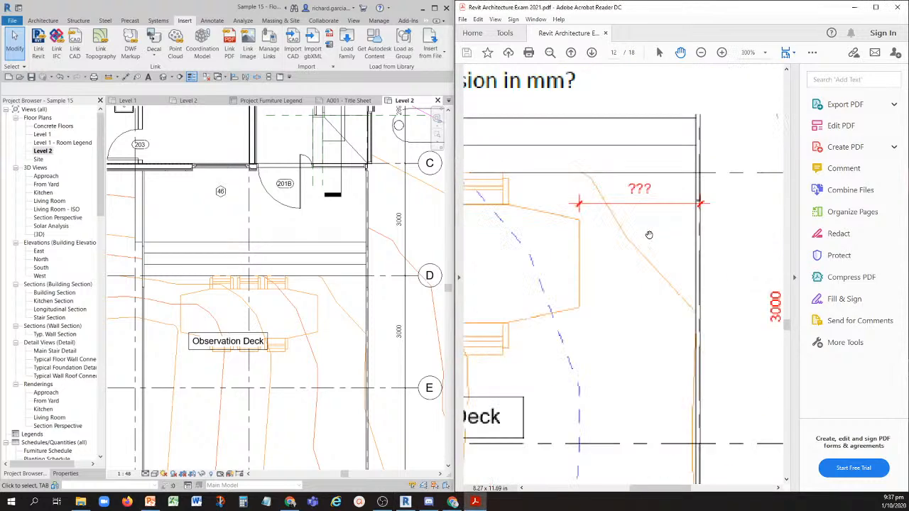
scroll(638, 192, "down", 3, "ctrl")
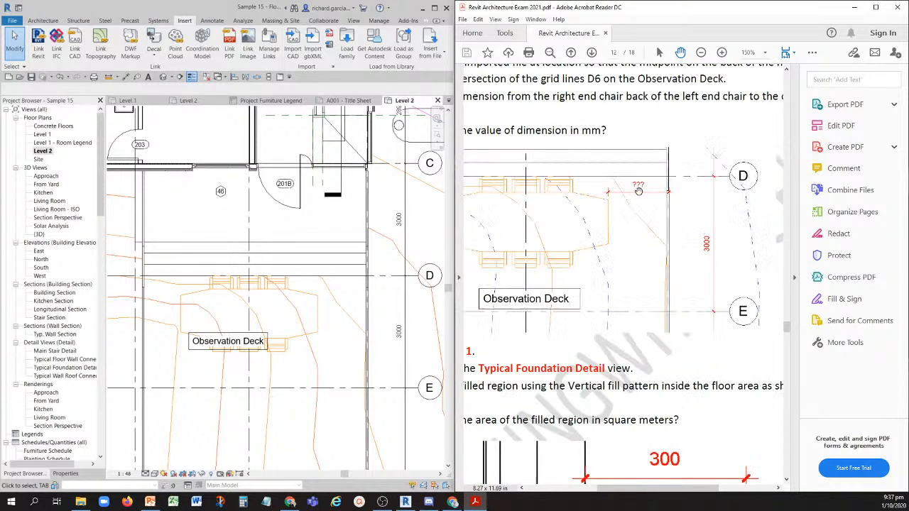
left_click(303, 317)
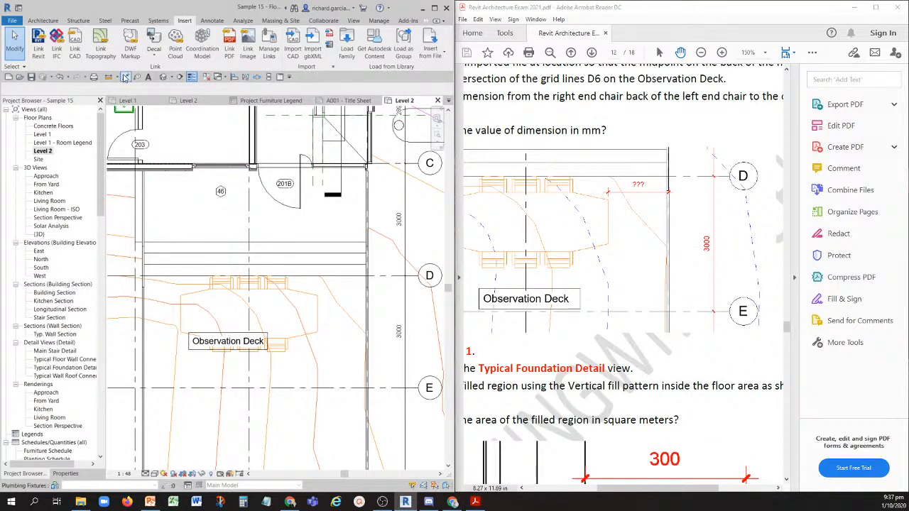
left_click(126, 77)
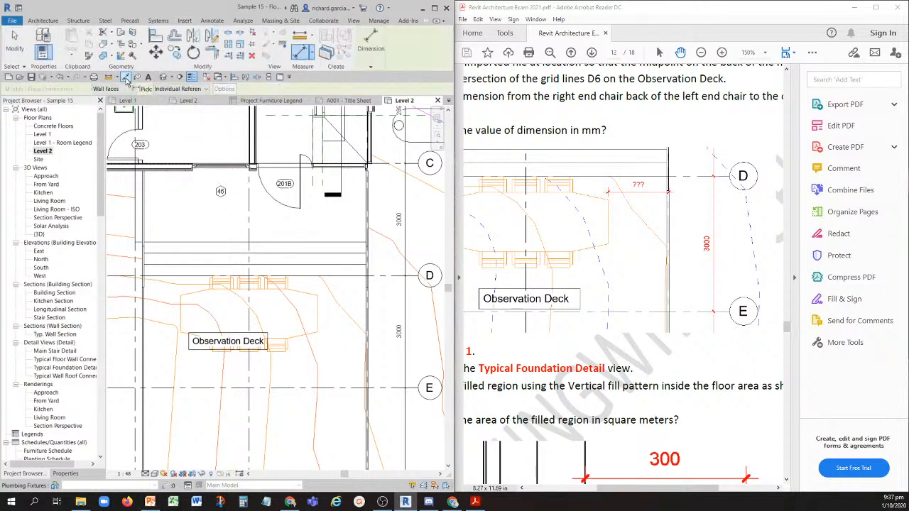
scroll(321, 304, "up", 3)
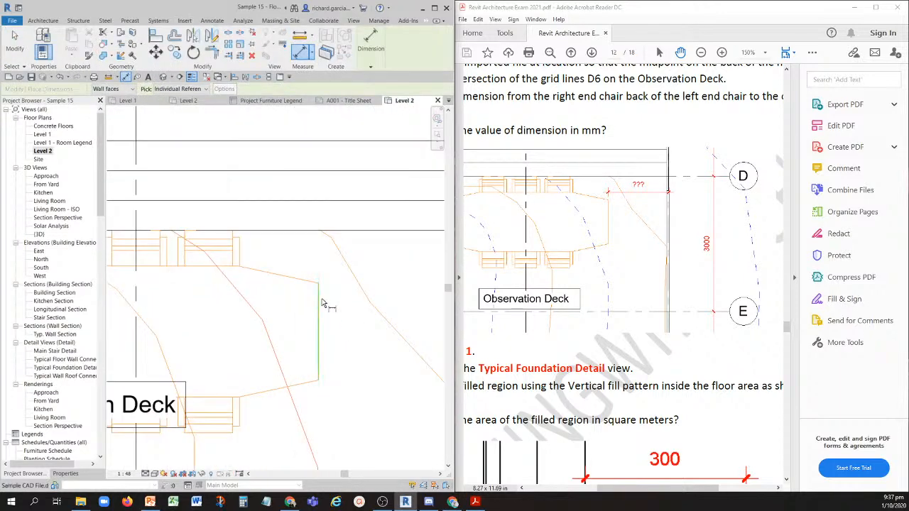
left_click(322, 301)
middle_click_drag(363, 324, 254, 280)
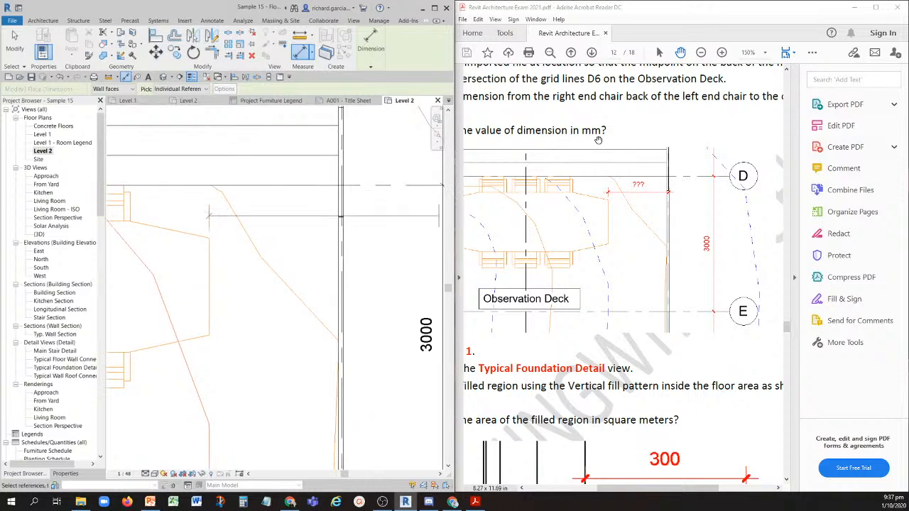
- Finish the aligned dimension at the outside of the Observation Deck railing, placing its line between the table and the railing
scroll(624, 190, "down", 5)
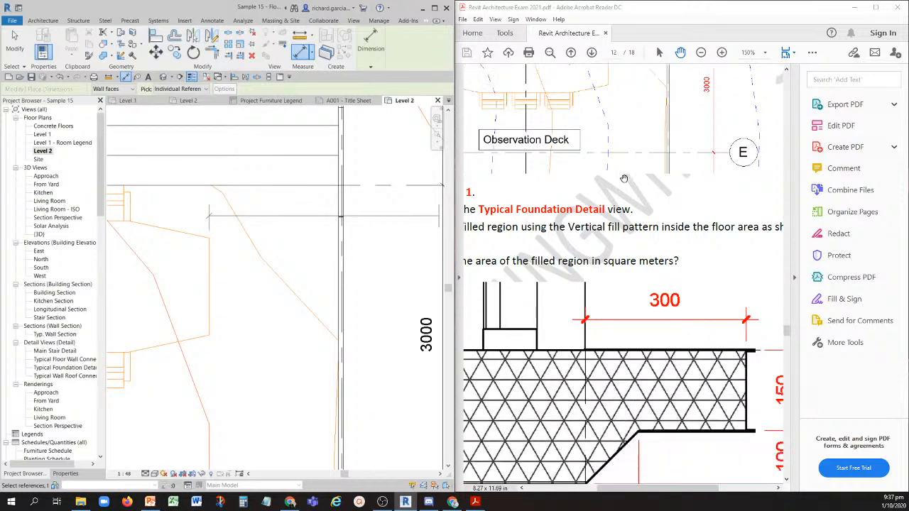
left_click(610, 169)
scroll(609, 169, "down", 4, "ctrl")
left_click_drag(623, 126, 626, 258)
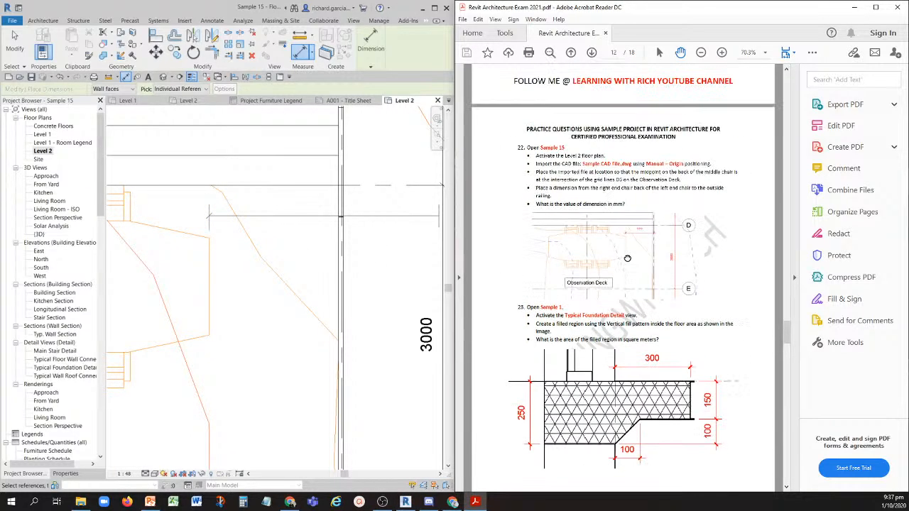
scroll(626, 203, "up", 1, "ctrl")
scroll(626, 202, "up", 1, "ctrl")
scroll(627, 202, "down", 1, "ctrl")
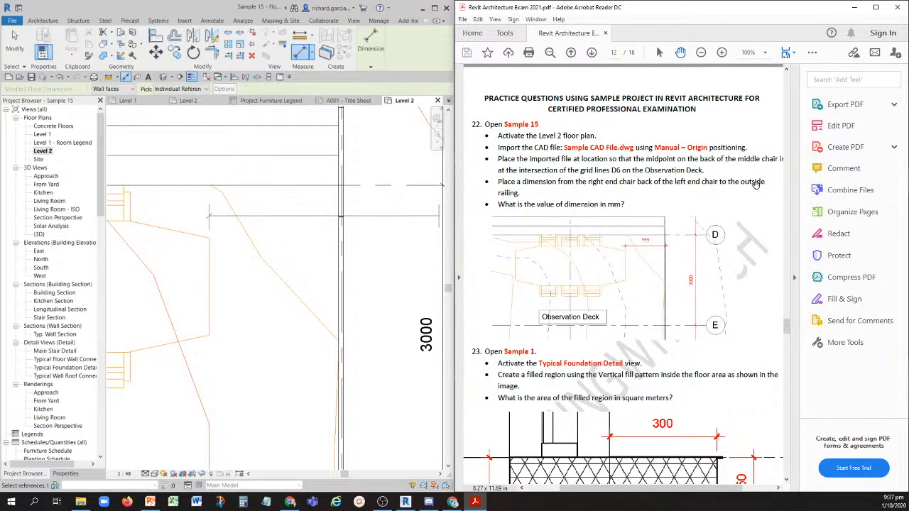
left_click(342, 233)
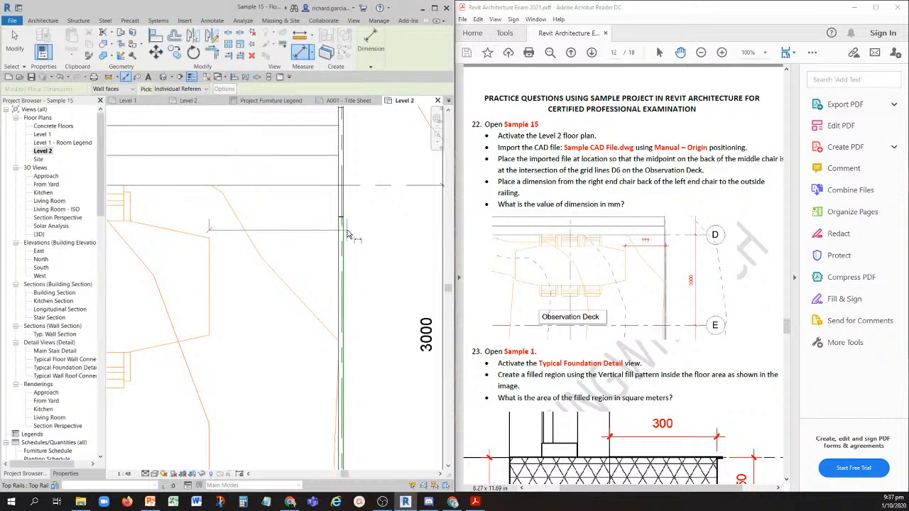
left_click(348, 234)
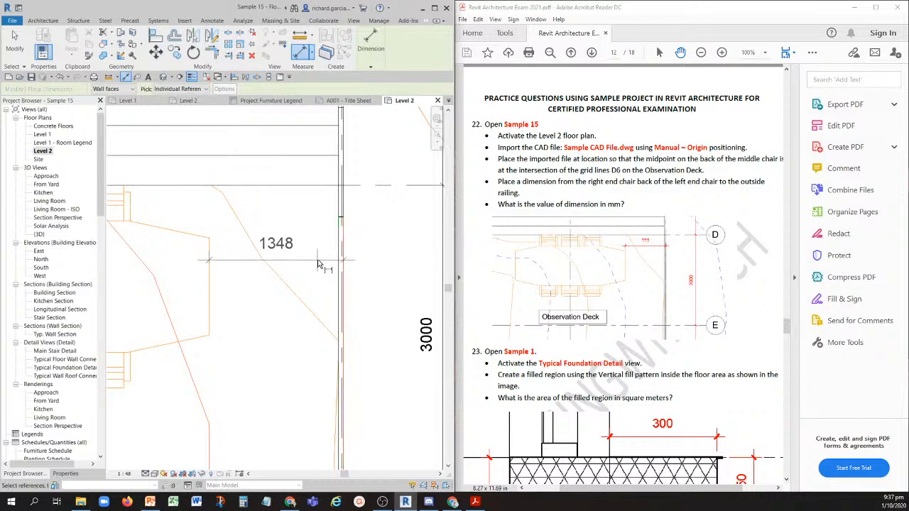
left_click(318, 264)
key("Escape")
key("Escape")
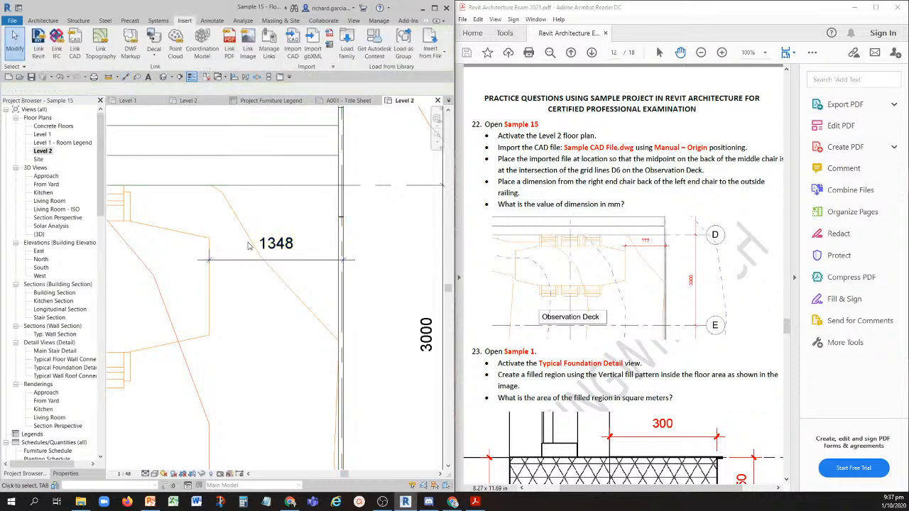
- Review the placed railing dimension in the Level 2 plan and read question 23 in the exam PDF
scroll(248, 246, "down", 2)
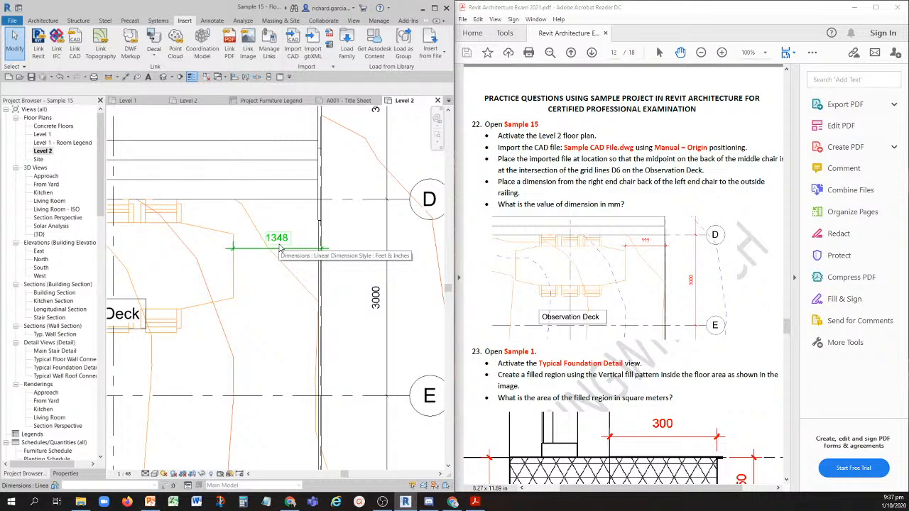
scroll(280, 249, "down", 3)
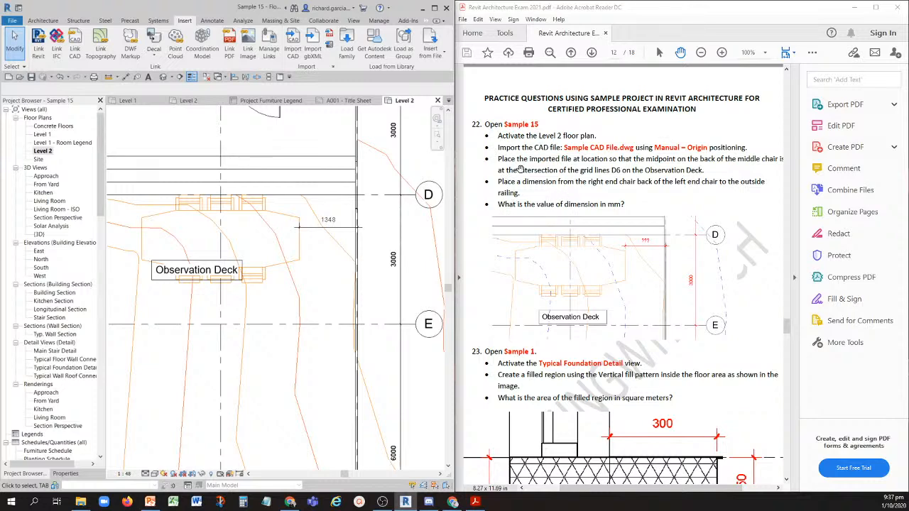
scroll(544, 243, "down", 3)
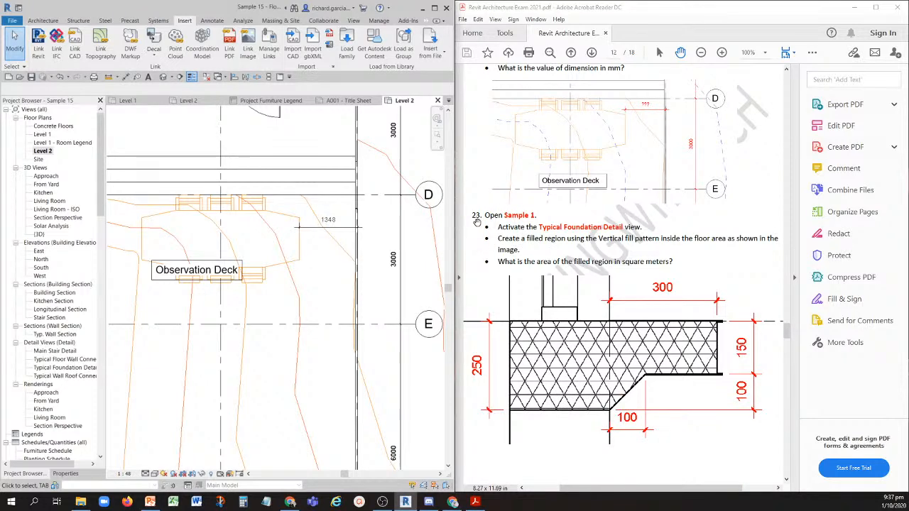
- Close the Sample 15, Sample 14 and Sample 2 projects without saving their changes
left_click(205, 77)
left_click(429, 100)
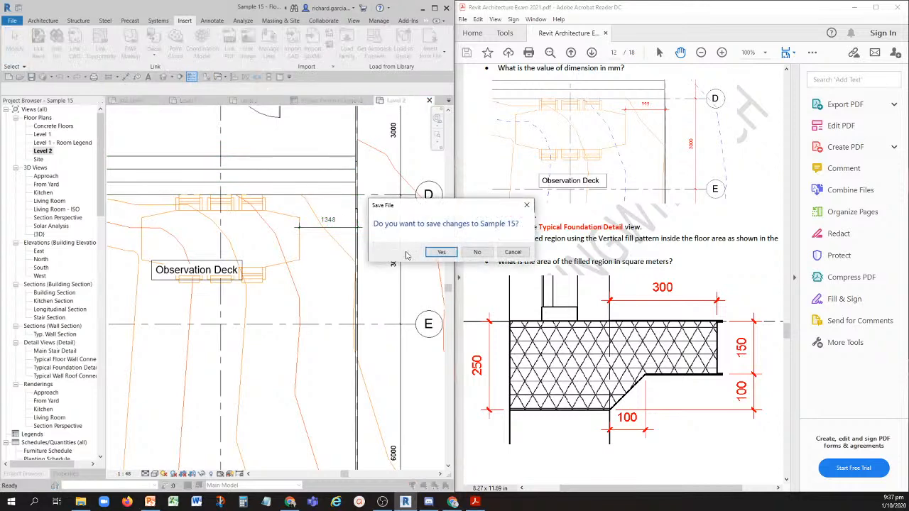
left_click(476, 252)
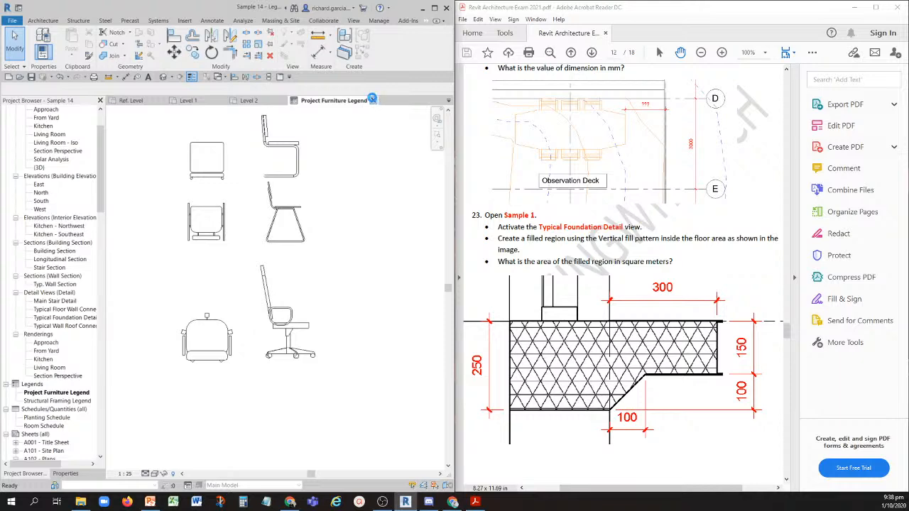
left_click(372, 100)
left_click(465, 252)
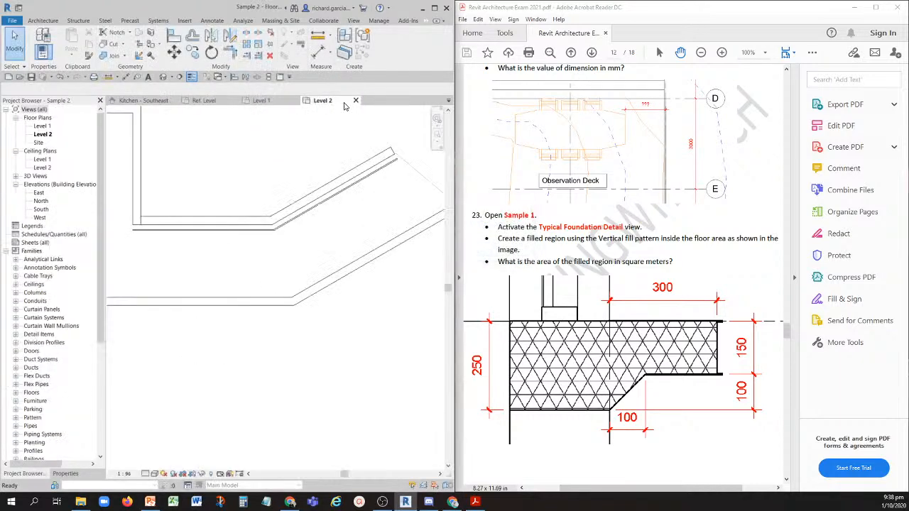
left_click(355, 100)
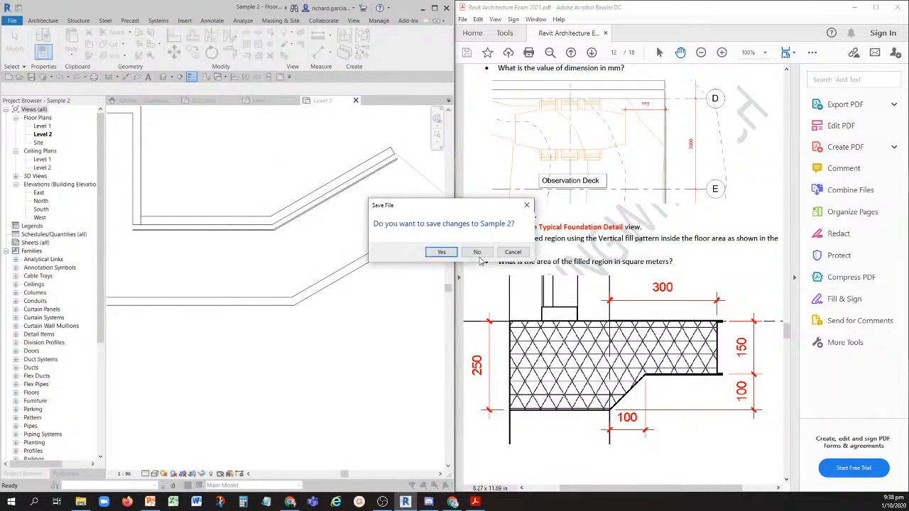
left_click(477, 253)
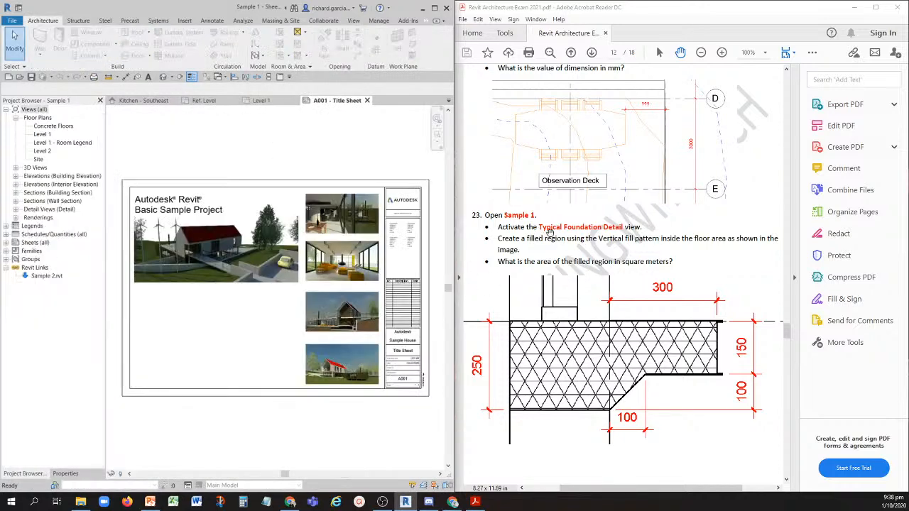
- Open Sample 1's Typical Foundation Detail view and fit question 23's whole reference image in the PDF view
key("ctrl")
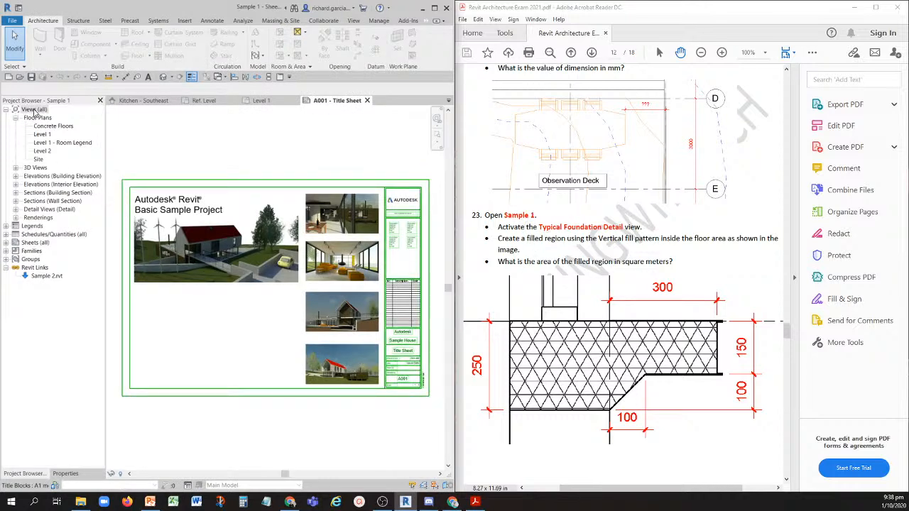
double_click(36, 211)
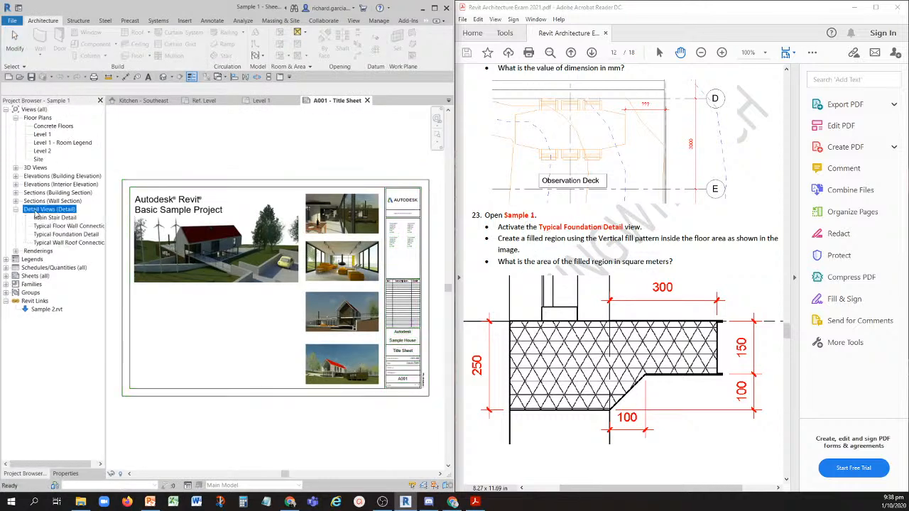
left_click(47, 235)
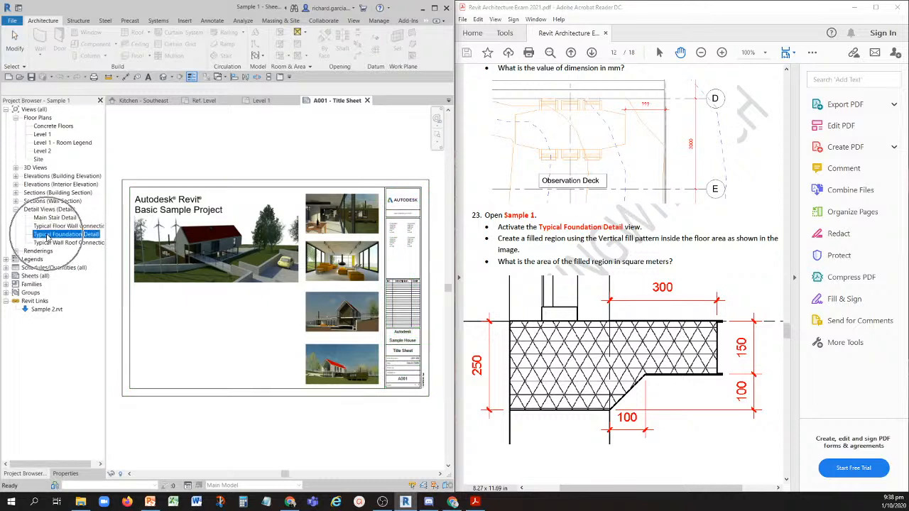
double_click(47, 235)
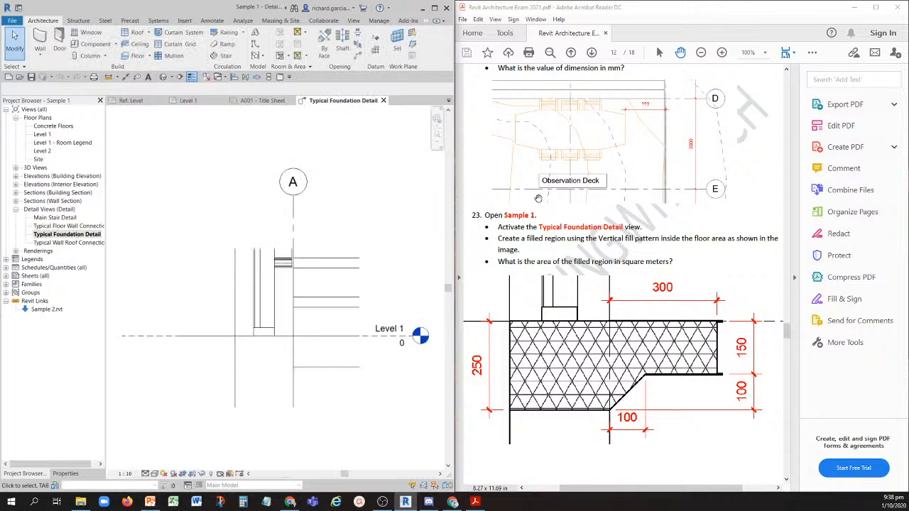
middle_click_drag(374, 291, 318, 241)
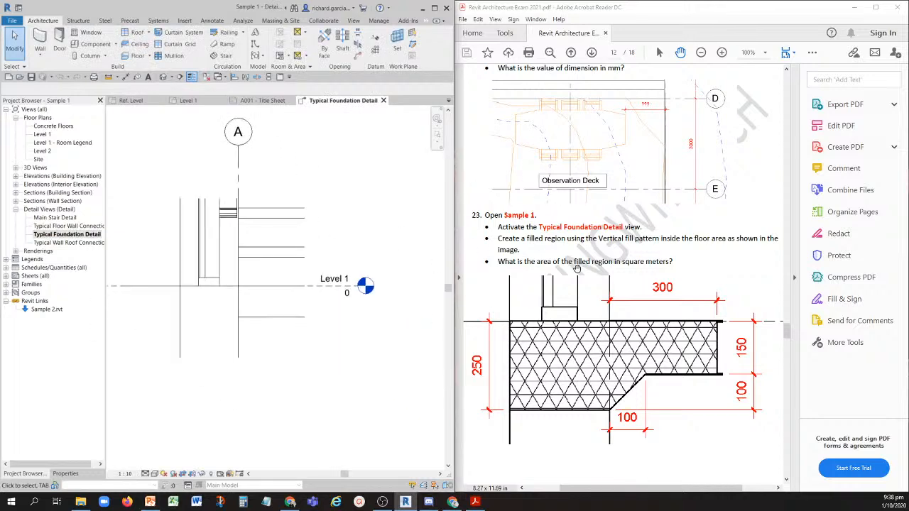
scroll(626, 208, "down", 2, "ctrl")
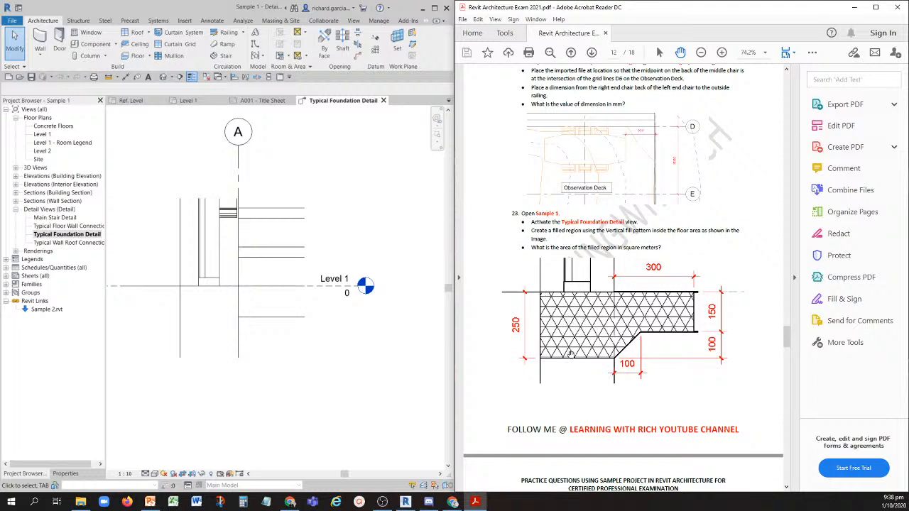
- Start a filled region in the foundation detail using the Vertical filled region type
middle_click_drag(230, 325, 246, 298)
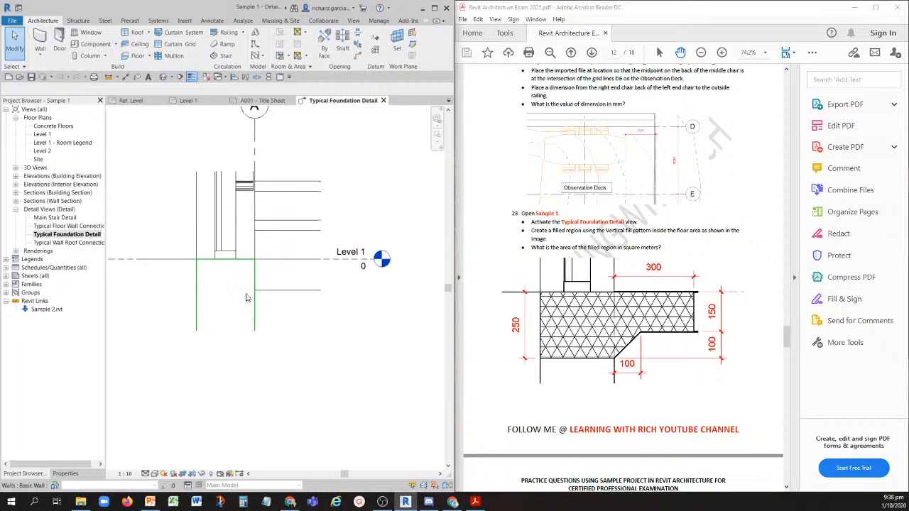
scroll(226, 306, "up", 2)
left_click(212, 20)
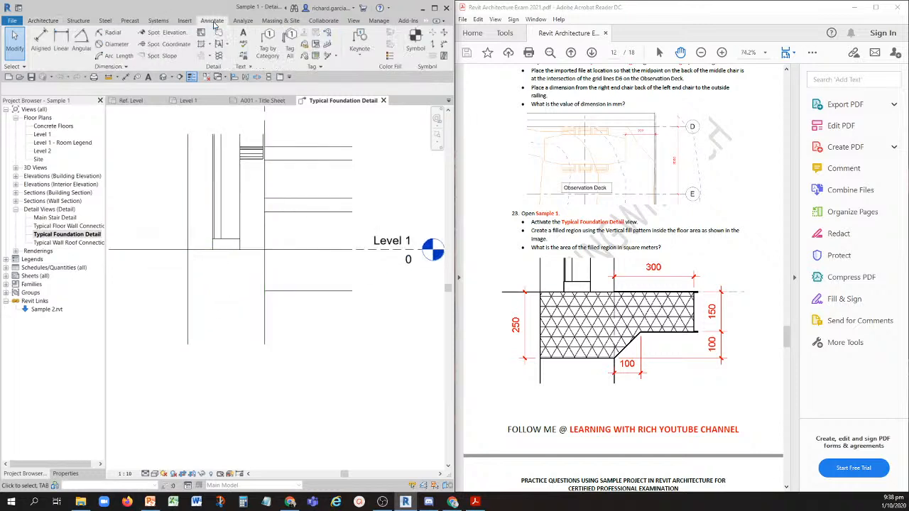
key("ctrl")
key("ctrl")
key("ctrl")
key("ctrl")
key("ctrl")
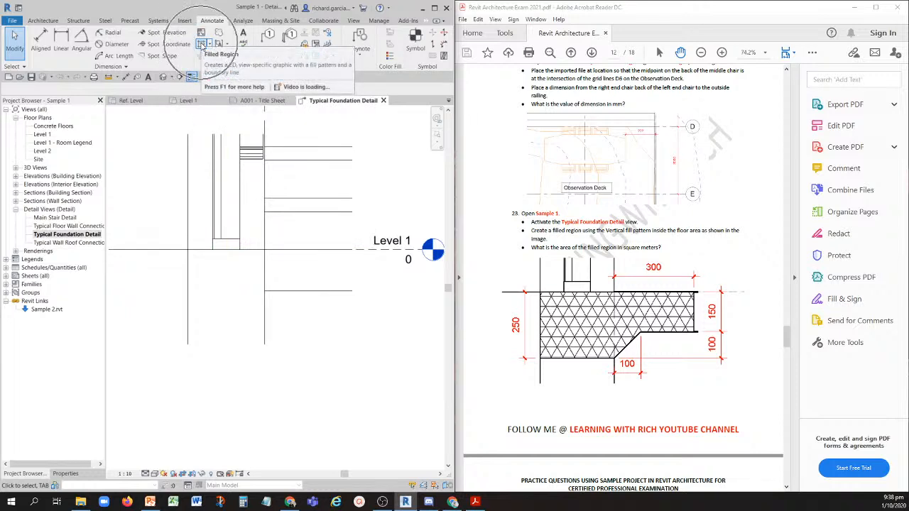
left_click(201, 44)
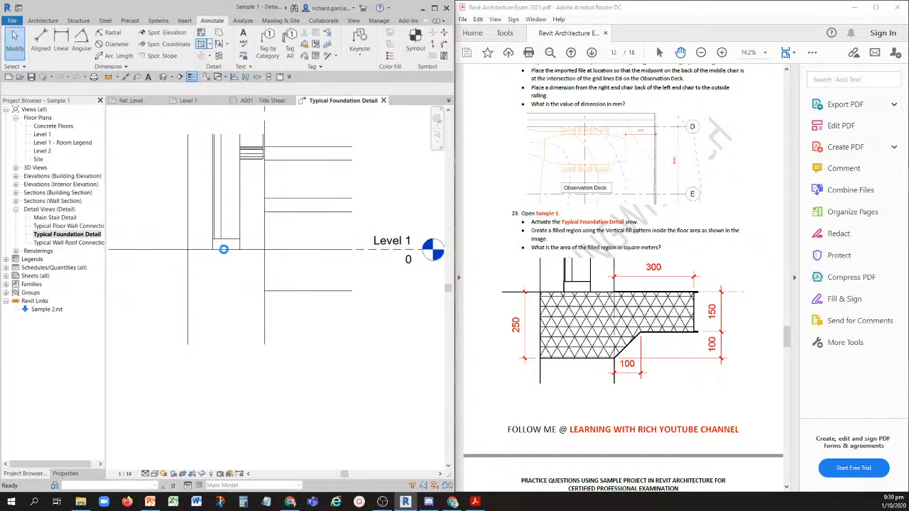
left_click(65, 474)
left_click(46, 127)
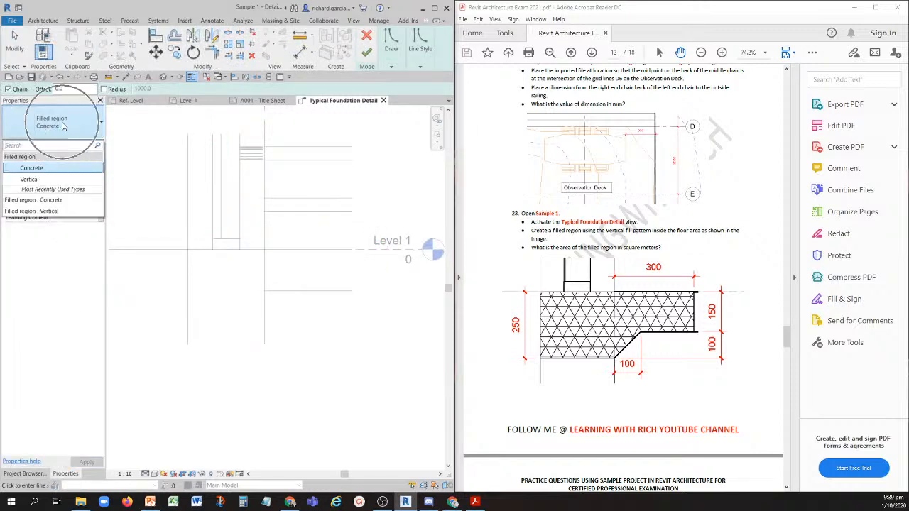
left_click(29, 179)
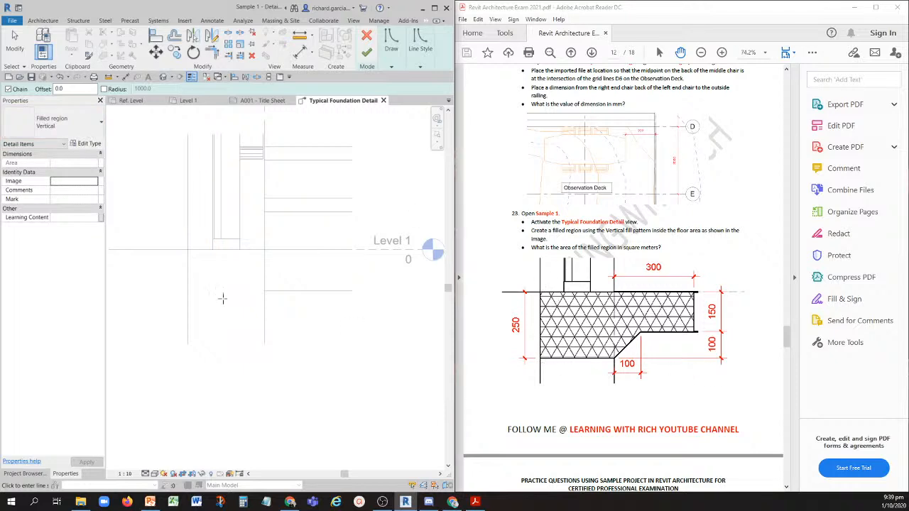
- Create a region boundary line 250 mm below the Level 1 line with Pick Lines and an offset
left_click(390, 66)
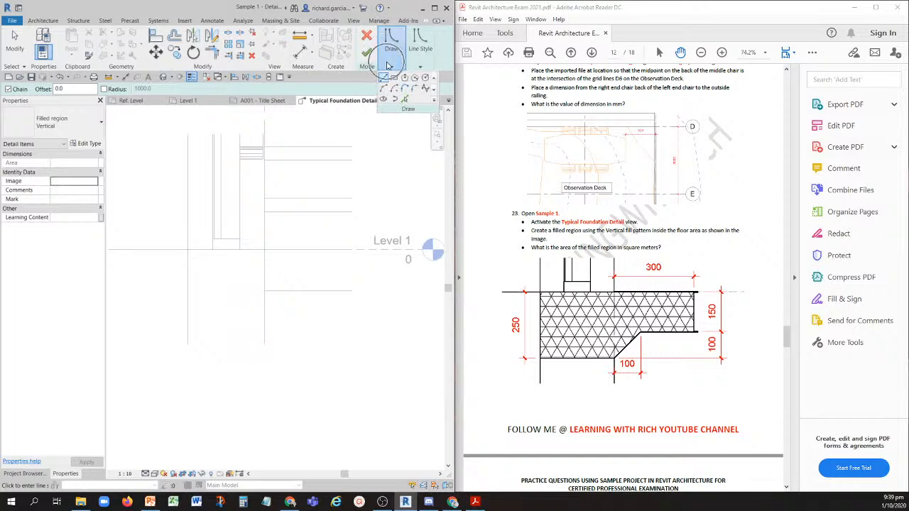
left_click(403, 101)
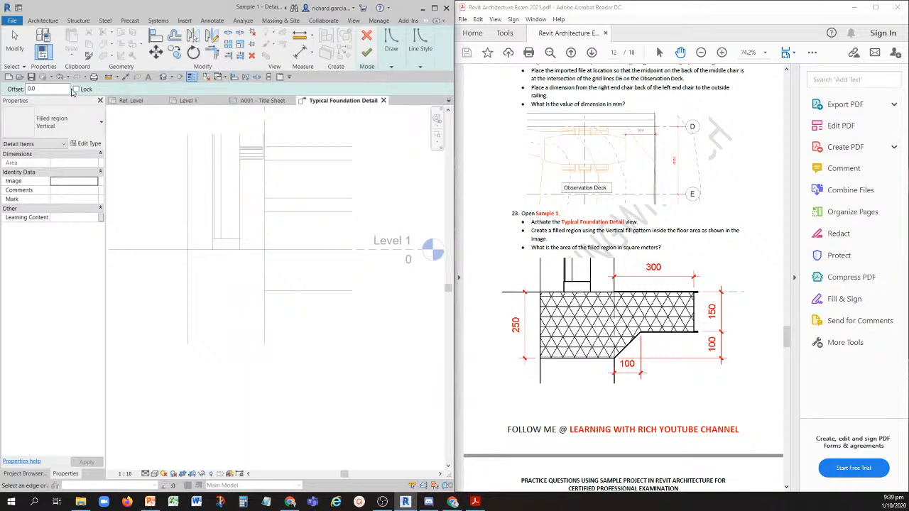
key("ctrl")
left_click_drag(48, 89, 10, 89)
scroll(292, 296, "up", 3)
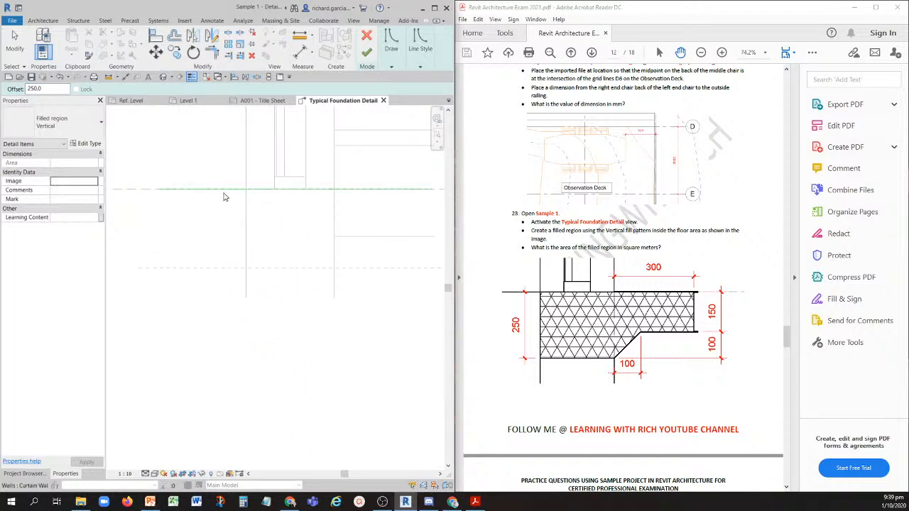
key("ctrl")
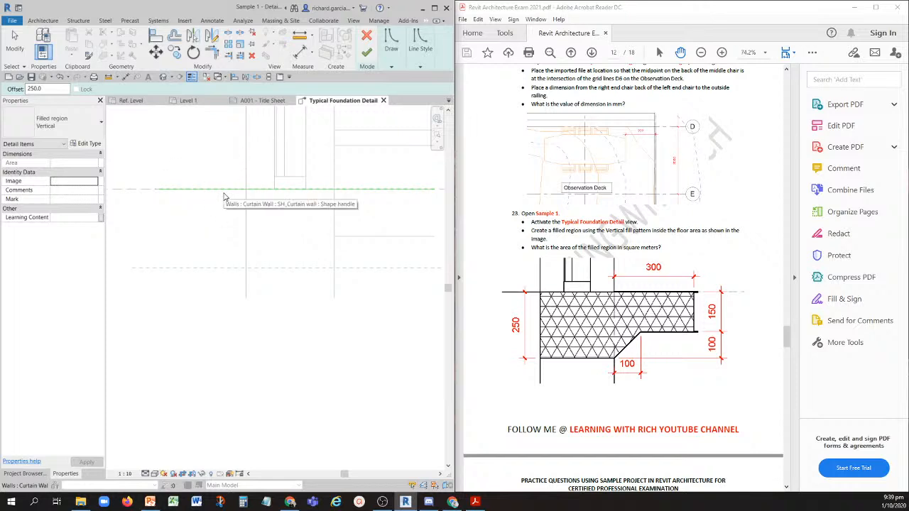
scroll(292, 325, "down", 4)
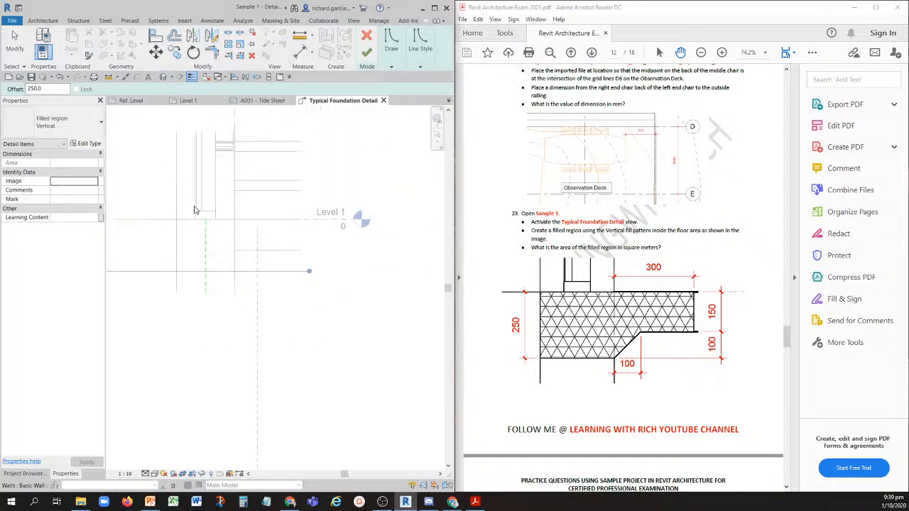
- Create a vertical boundary line offset 100 mm to the right of the foundation wall's right face
double_click(36, 88)
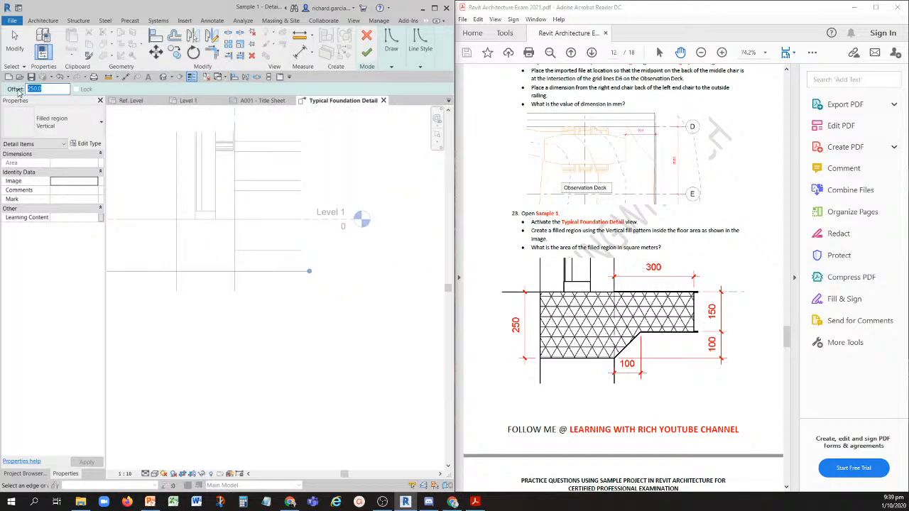
type("10")
scroll(245, 288, "up", 3)
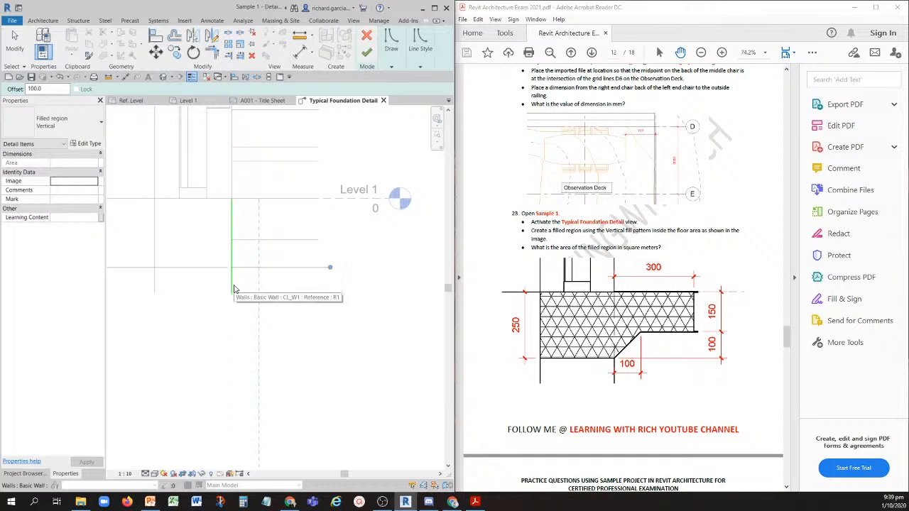
scroll(316, 300, "down", 2)
mouse_move(316, 301)
middle_mouse_down()
mouse_move(315, 310)
mouse_move(267, 305)
middle_mouse_up()
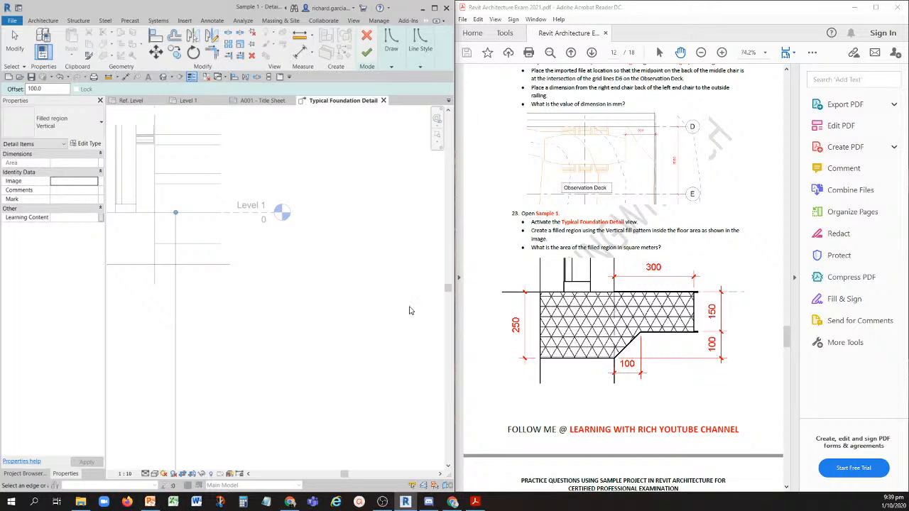
- Add a vertical boundary line offset 300 mm to the right of the wall's right face and end line picking
middle_click_drag(282, 176, 393, 177)
middle_click_drag(386, 292, 326, 293)
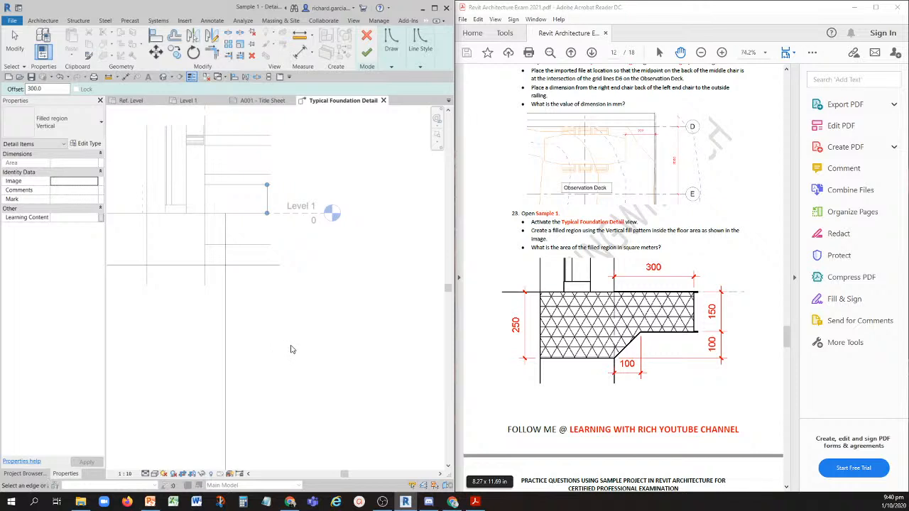
scroll(291, 349, "down", 1)
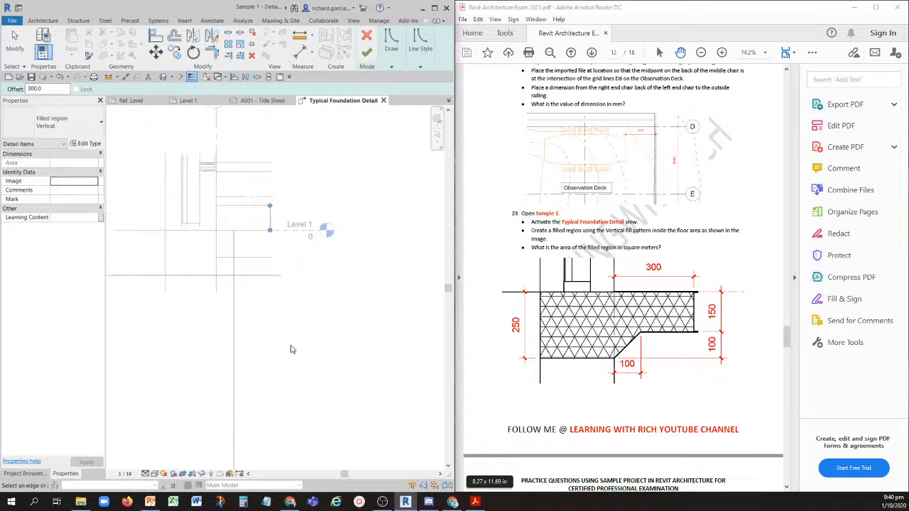
left_click(14, 42)
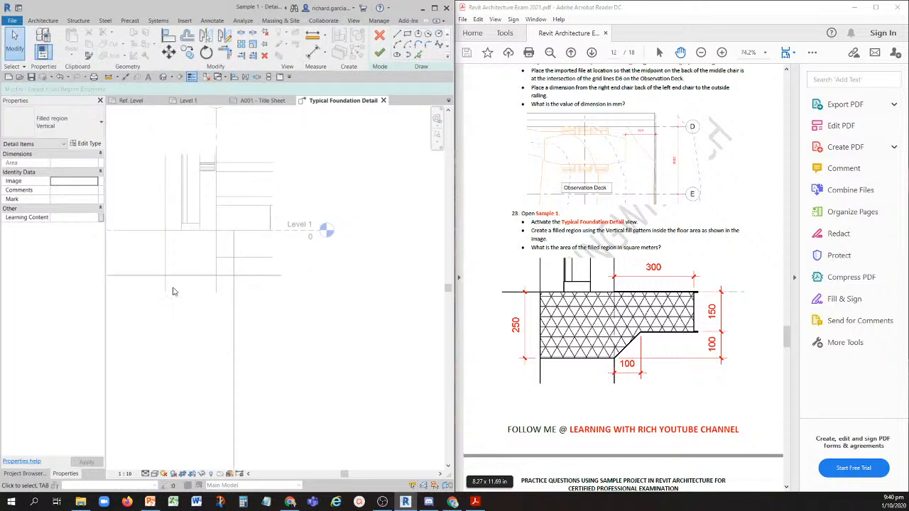
- Draw a 250 mm boundary line down the wall's left face from Level 1 to the lower boundary line
middle_click_drag(173, 291, 229, 281)
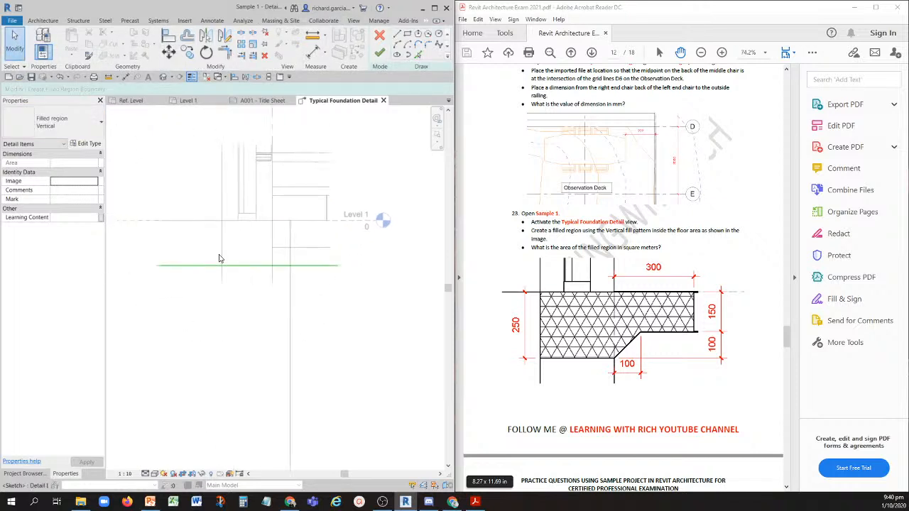
left_click(398, 35)
scroll(222, 267, "up", 2)
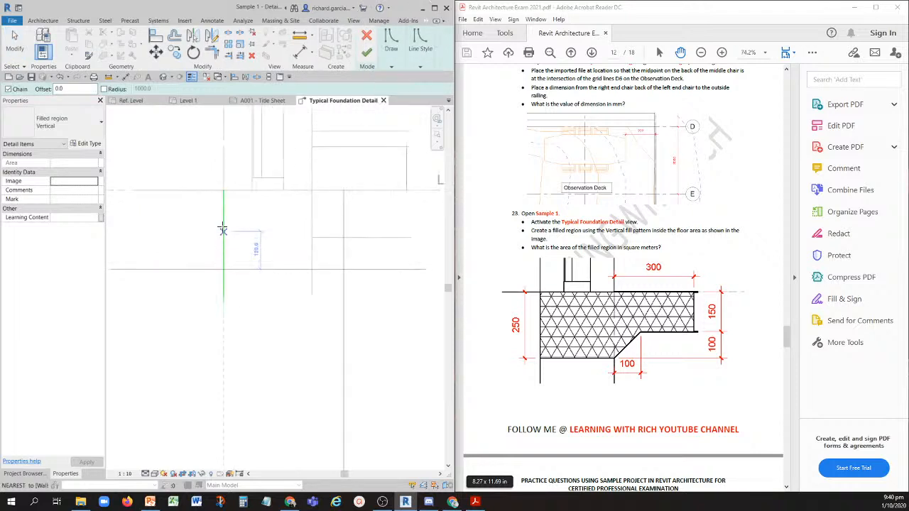
left_click(224, 190)
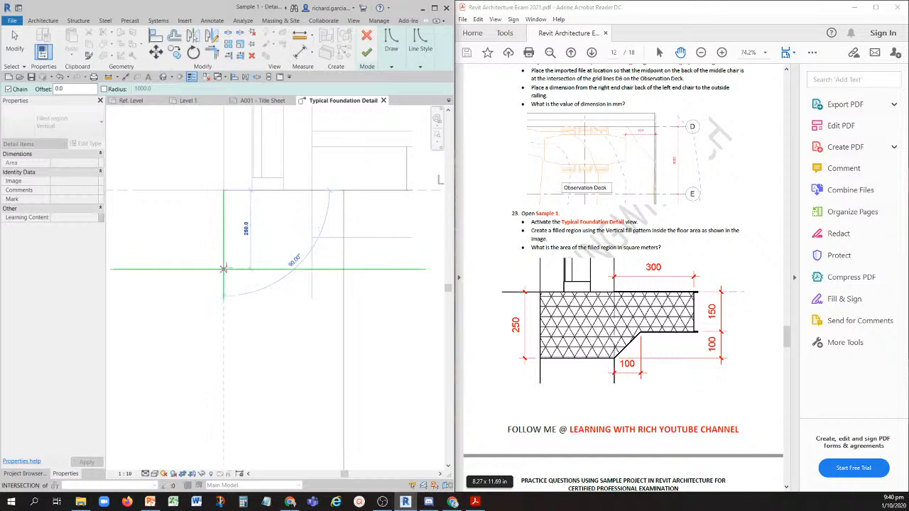
left_click(224, 269)
key("Escape")
key("Escape")
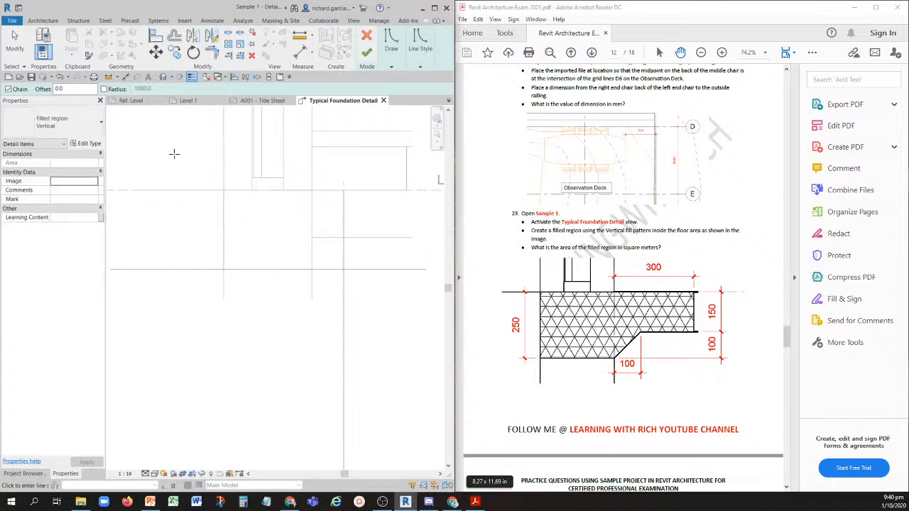
- Trim the lower boundary line and the vertical line on the wall's left face to a corner
left_click(224, 52)
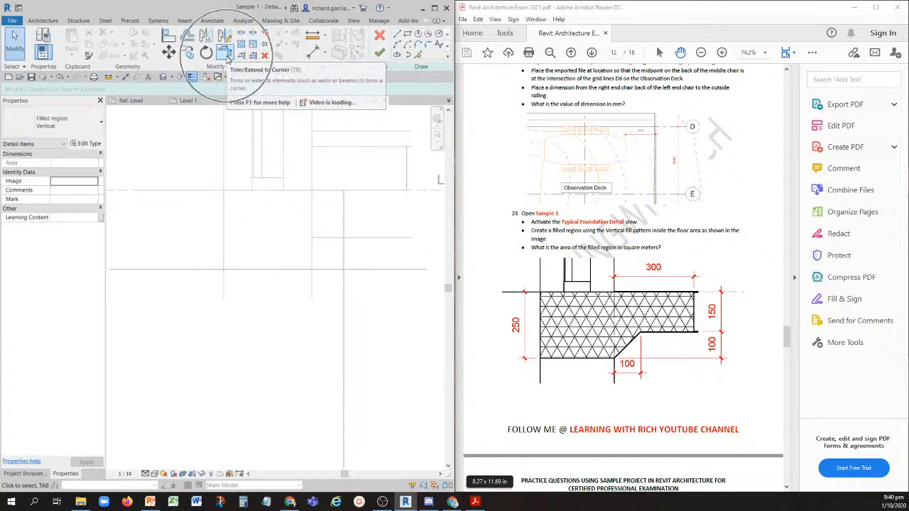
left_click(243, 270)
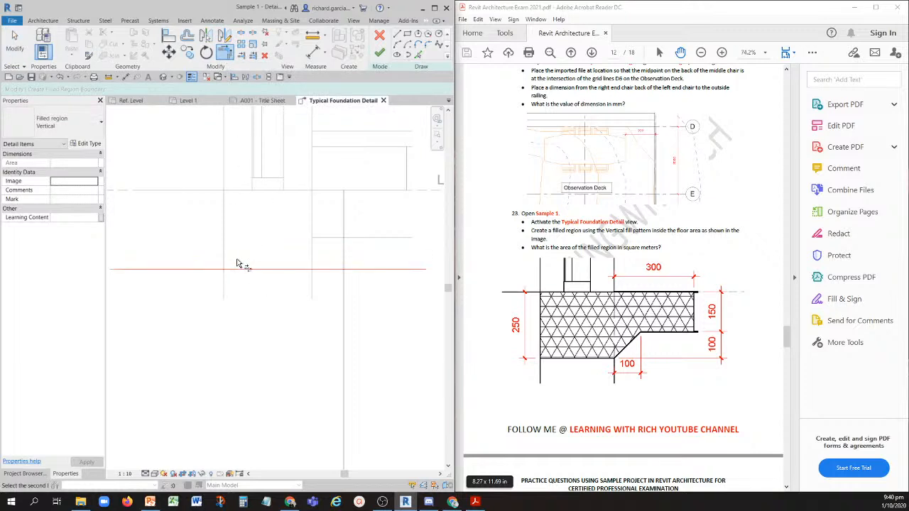
left_click(226, 247)
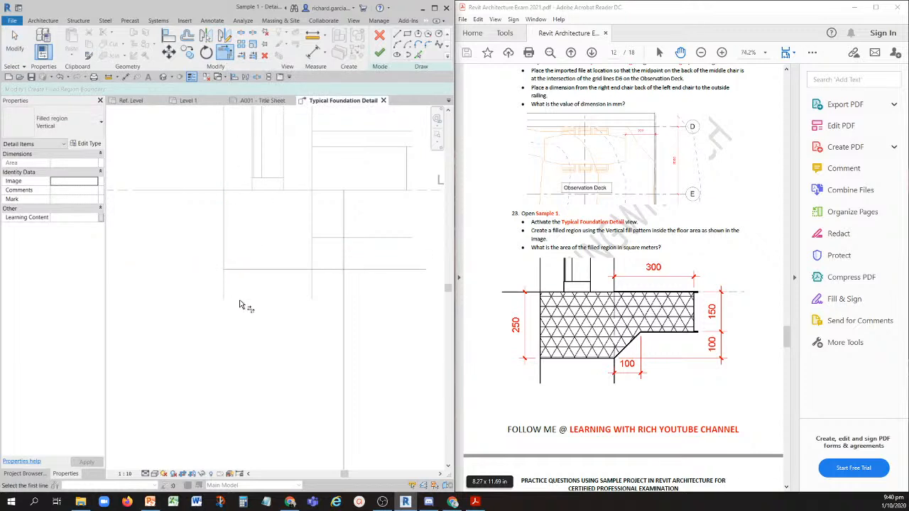
middle_click_drag(267, 298, 195, 301)
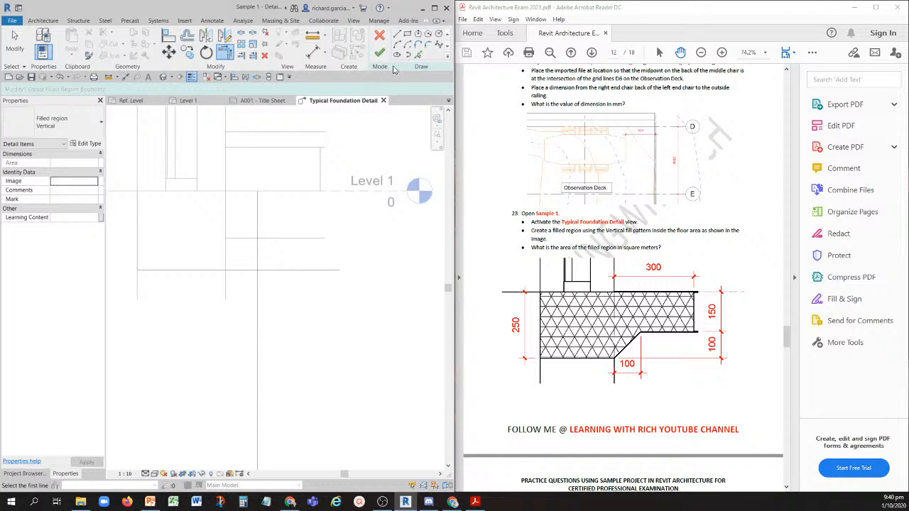
- Pick the floor's underside as a boundary line and trim it to a corner with the vertical line 300 mm from the wall
left_click(418, 57)
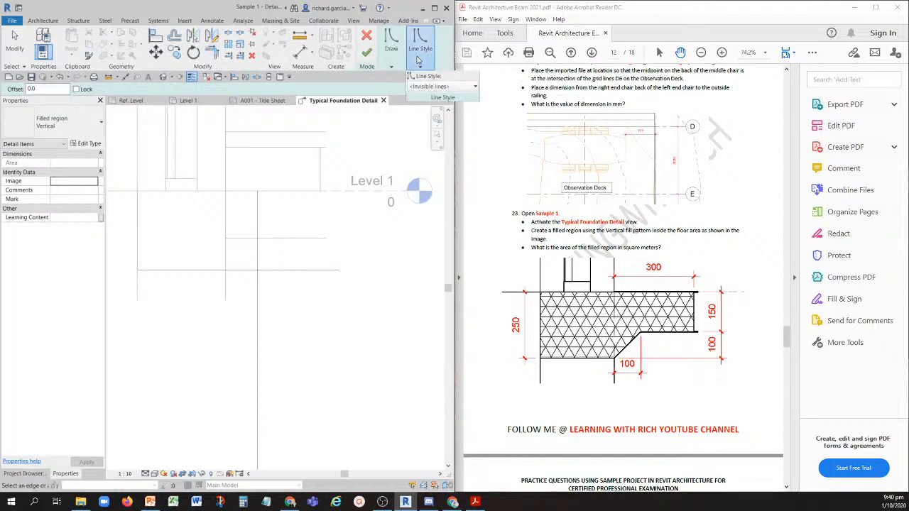
left_click(301, 240)
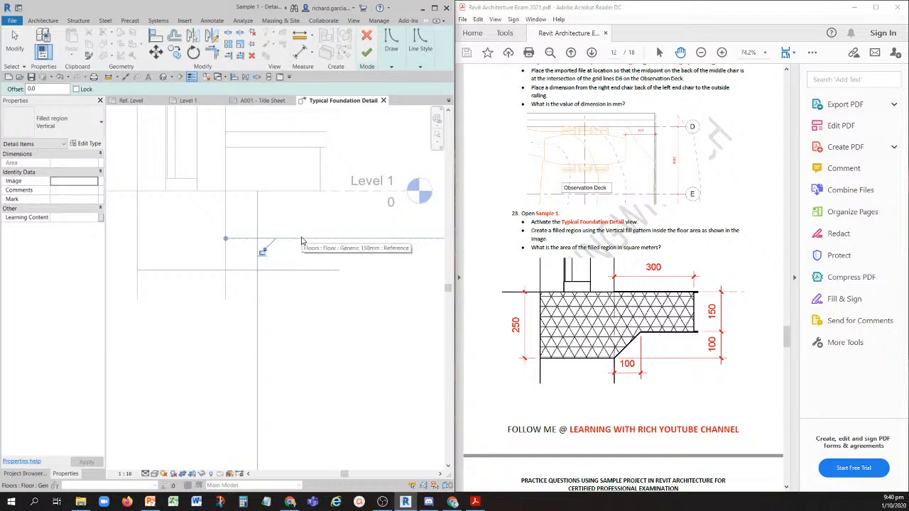
left_click(212, 54)
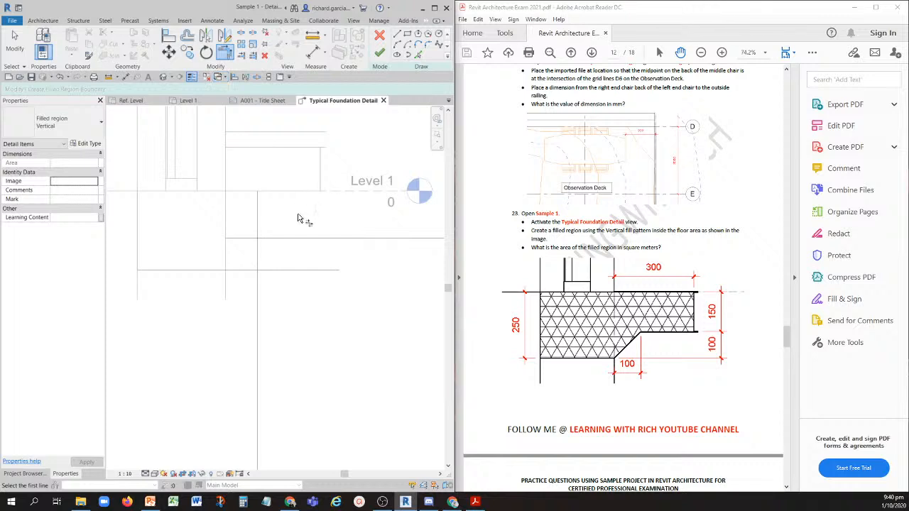
left_click(303, 240)
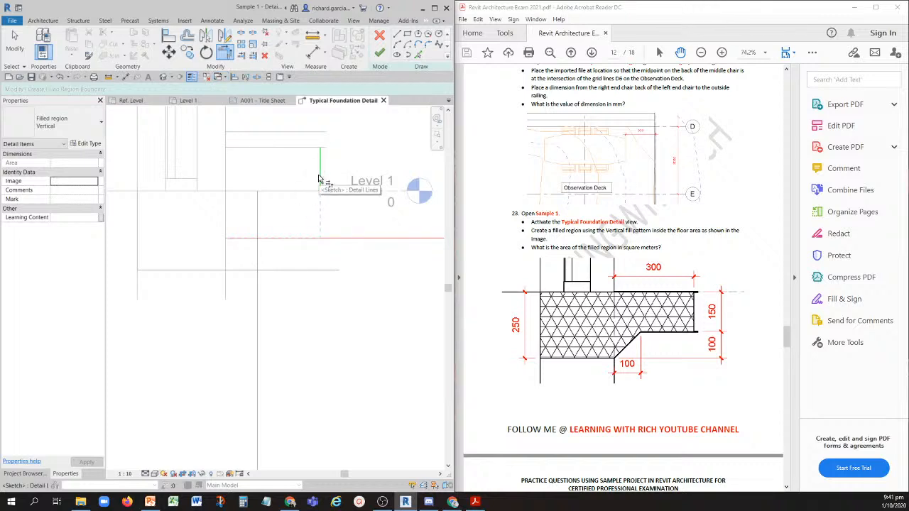
left_click(318, 178)
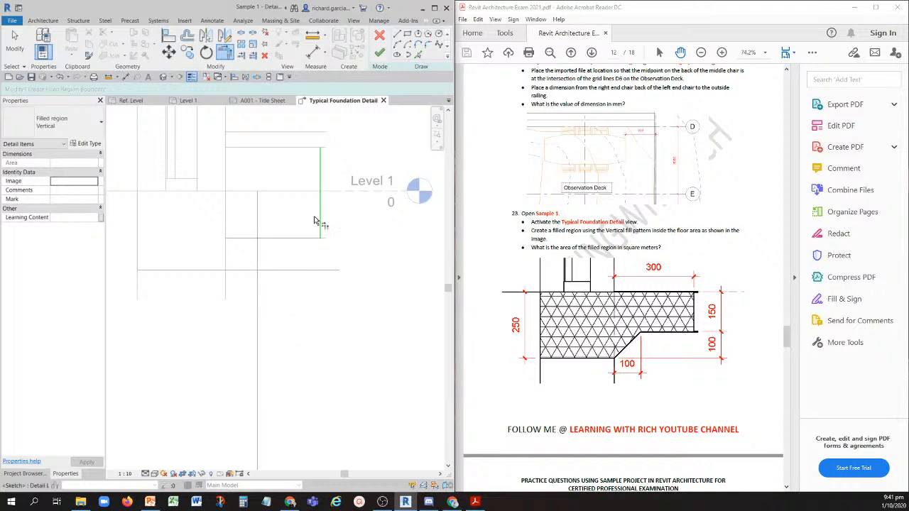
- Draw a diagonal boundary line from the wall's lower right corner to the floor underside at the 100 mm offset line
left_click(397, 36)
left_click(225, 269)
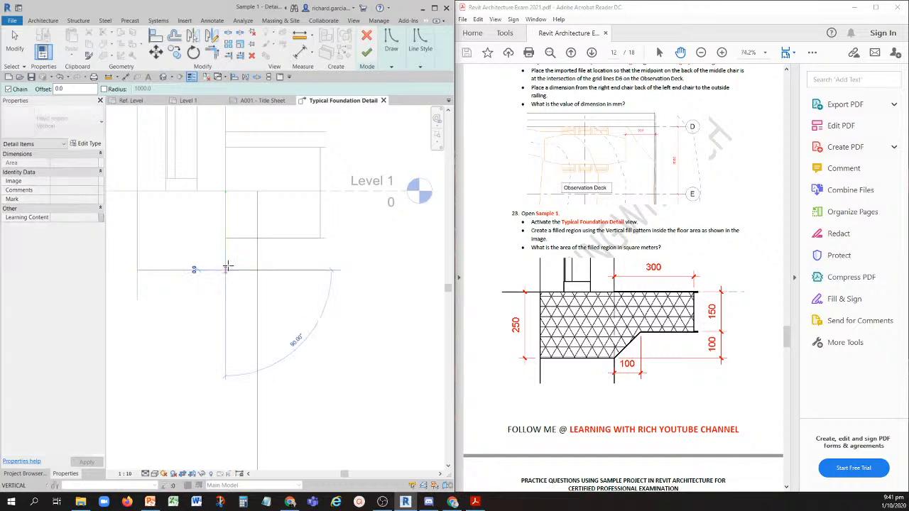
left_click(256, 239)
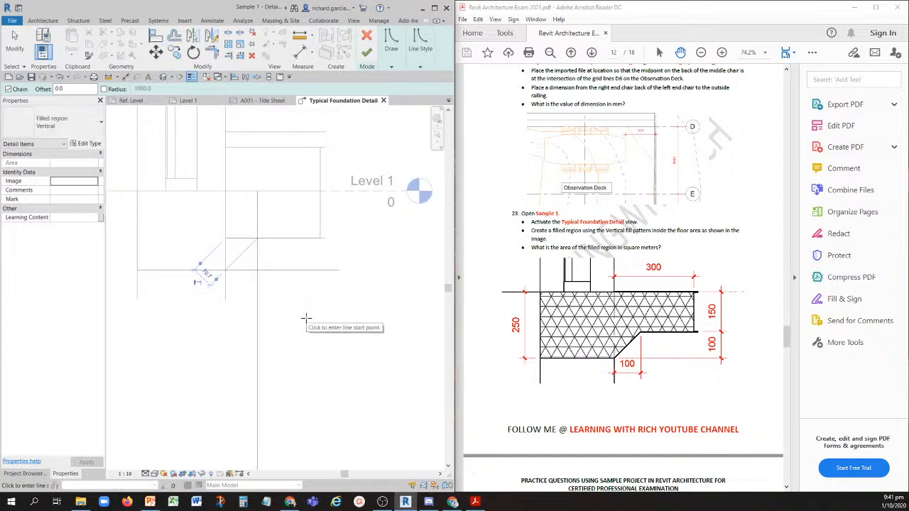
key("Escape")
key("Escape")
- Delete the vertical 100 mm offset line and trim the diagonal to corners with the floor underside and lower boundary lines
left_click(257, 291)
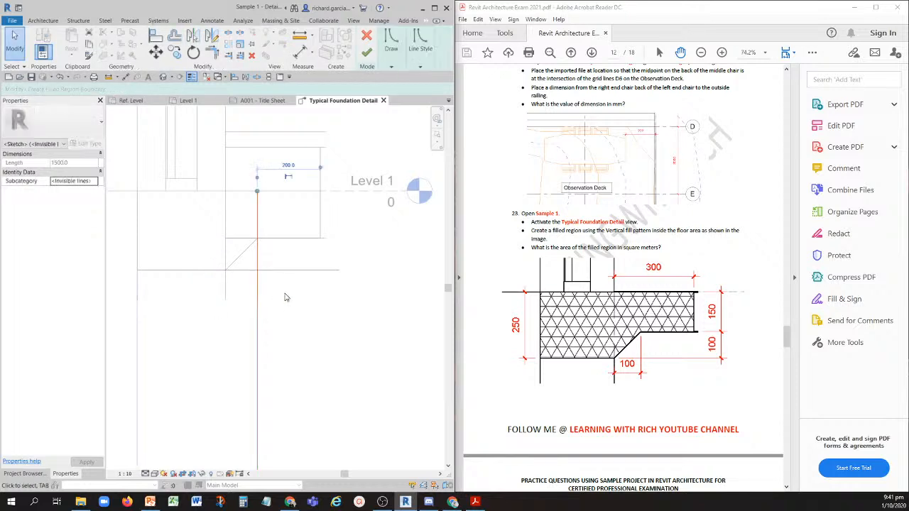
key("e")
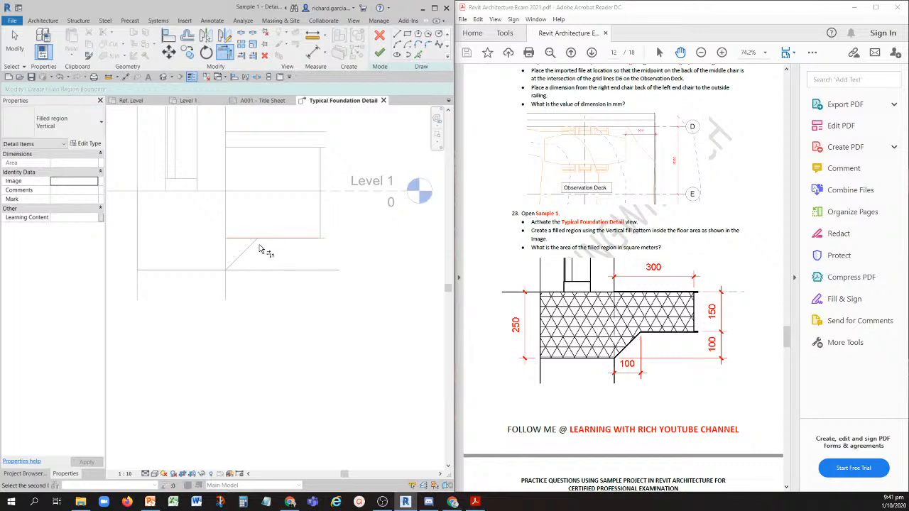
left_click(222, 270)
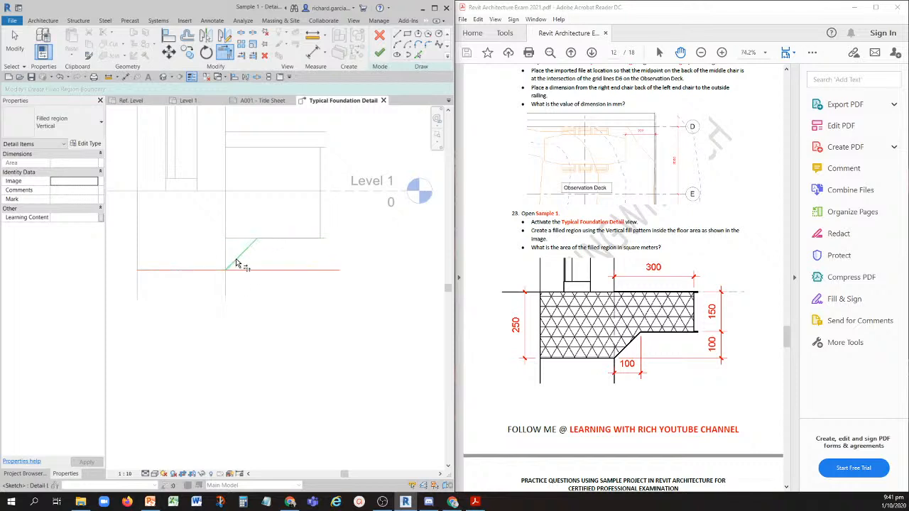
left_click(236, 259)
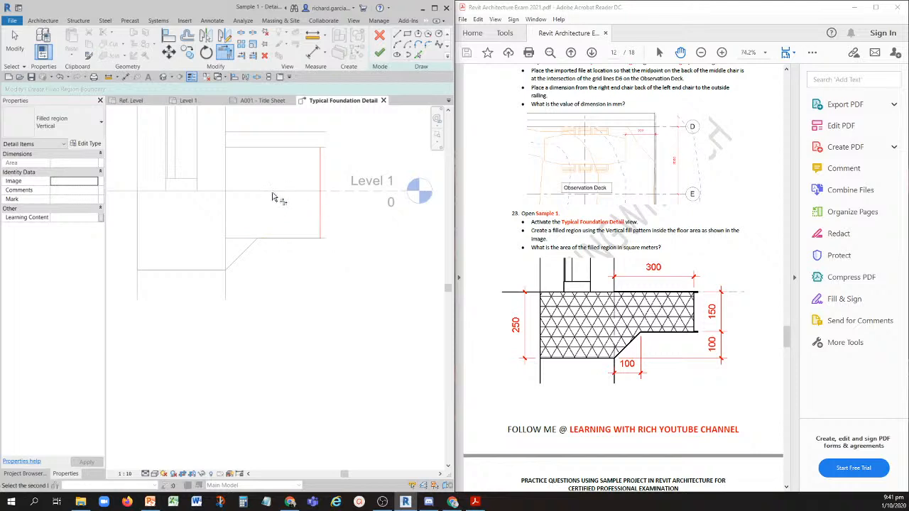
- Trim the Level 1 boundary line to corners with the outer right vertical line and the wall's left face line
scroll(247, 218, "down", 1)
middle_click_drag(171, 207, 223, 209)
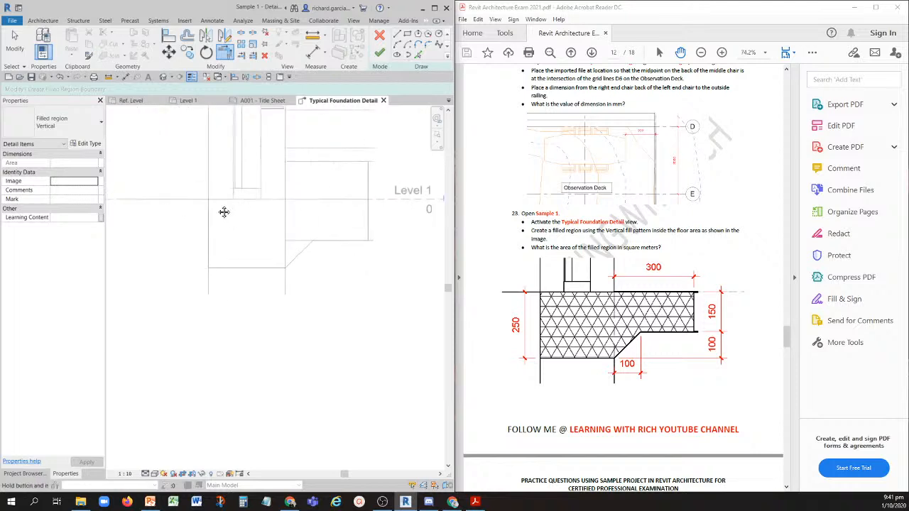
key("Escape")
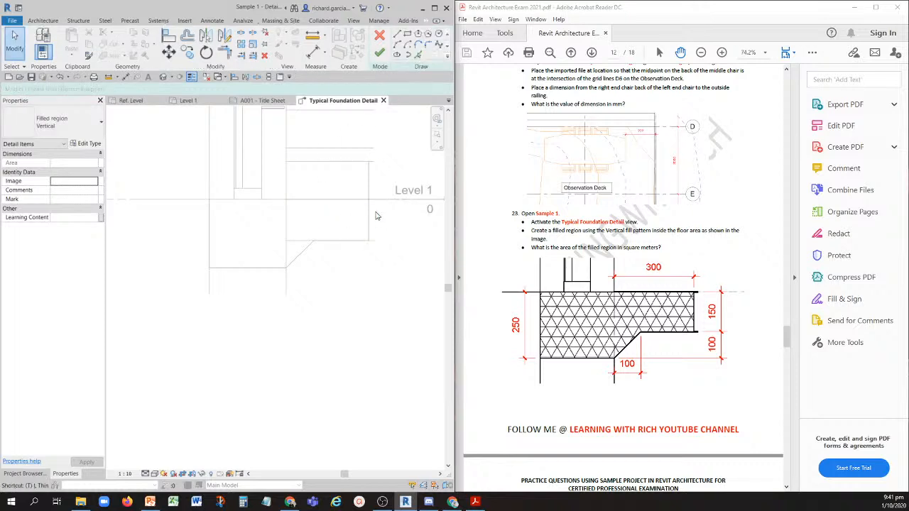
key("t")
key("r")
left_click(329, 203)
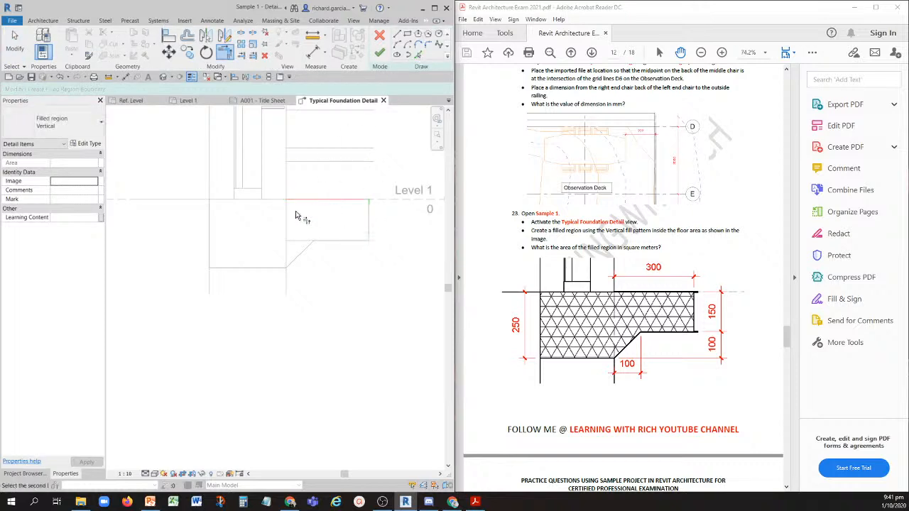
left_click(213, 225)
key("Escape")
key("Escape")
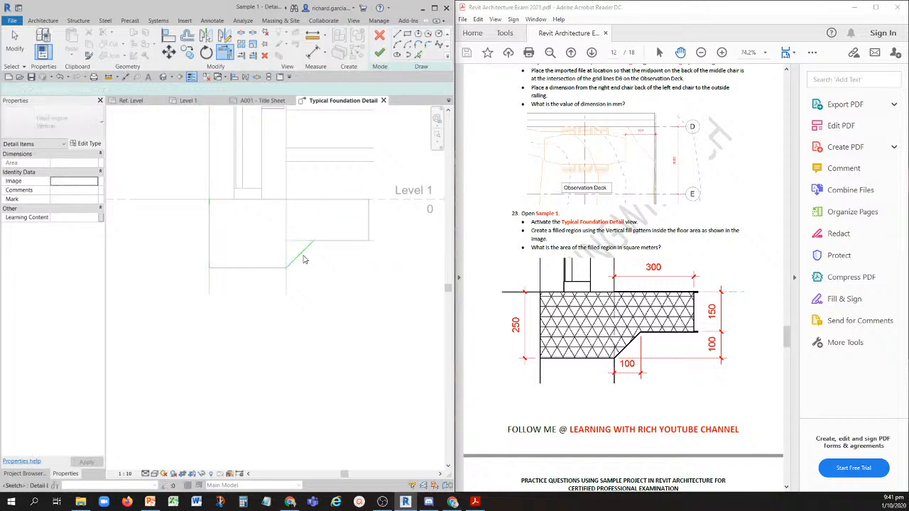
- Check the floor underside boundary line, then finish the filled region sketch and deselect the region
left_click(329, 244)
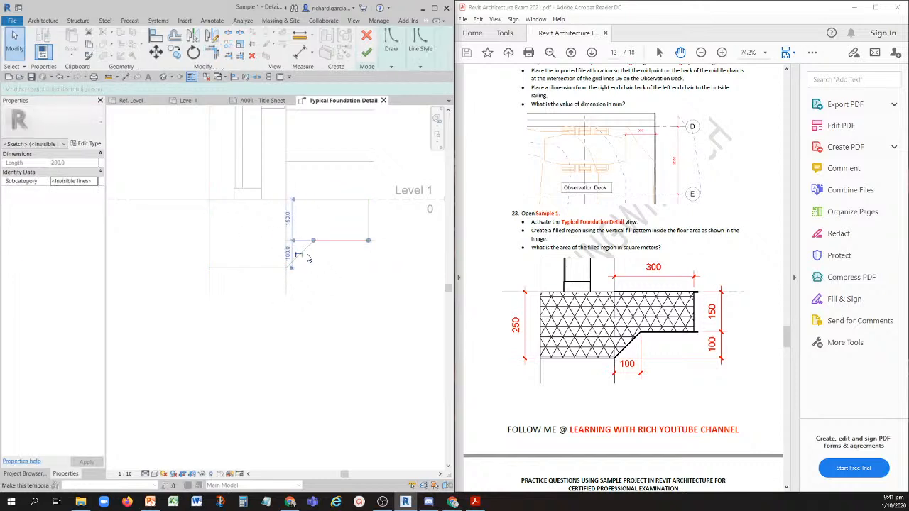
left_click(361, 261)
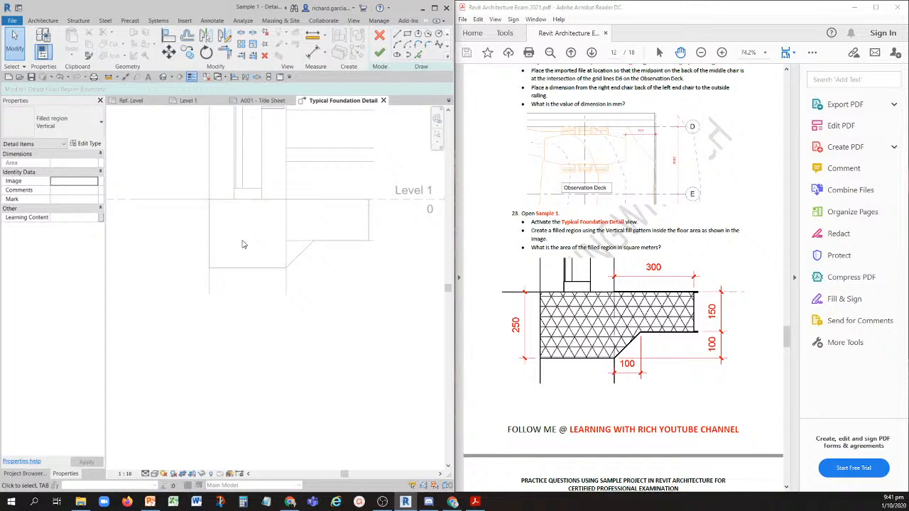
left_click(380, 54)
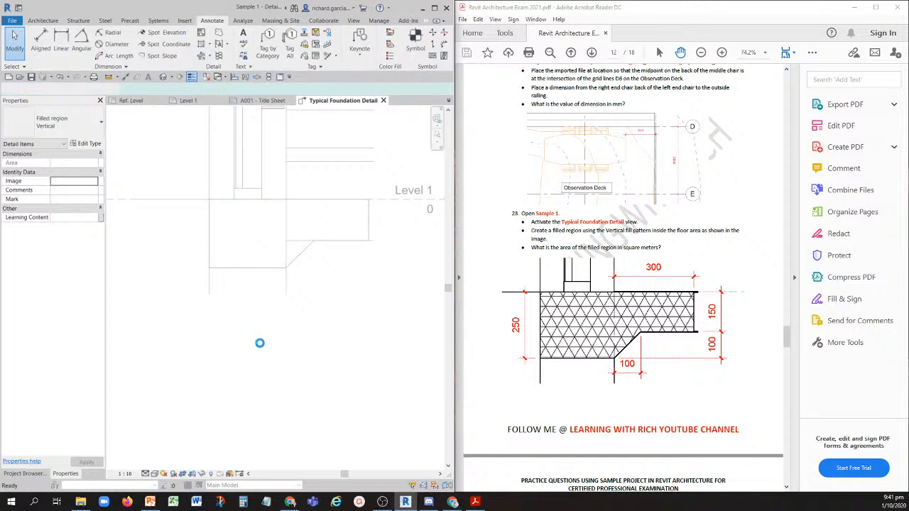
left_click(330, 333)
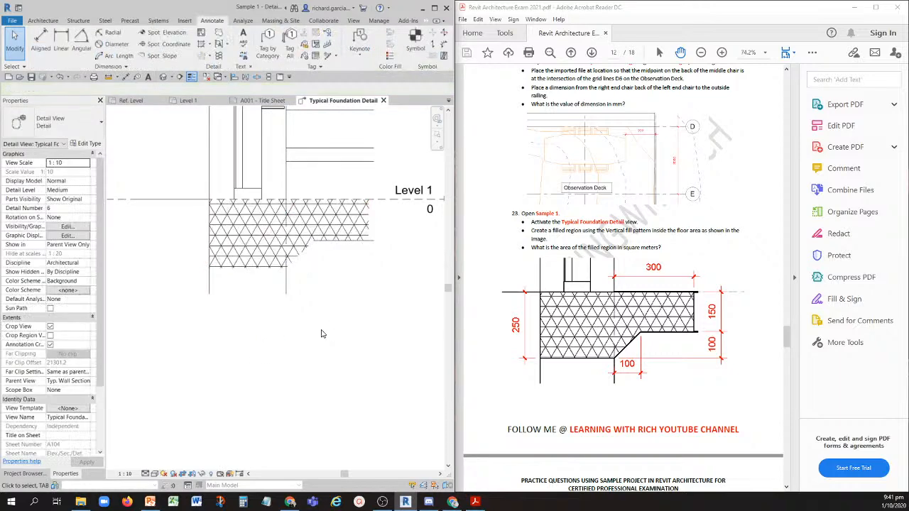
- Place an aligned dimension beside the wall's left face from Level 1 to the filled region's lower edge
left_click(137, 77)
scroll(227, 199, "up", 1)
left_click(228, 196)
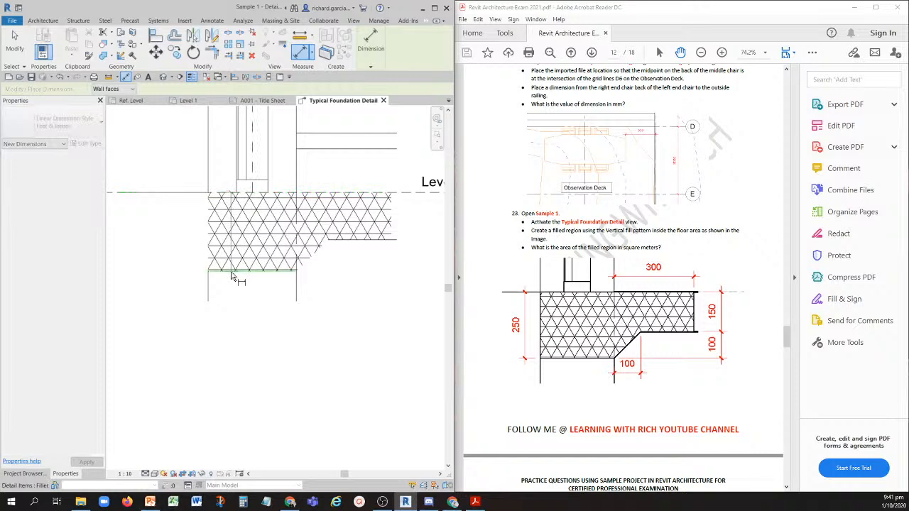
left_click(238, 272)
left_click(169, 278)
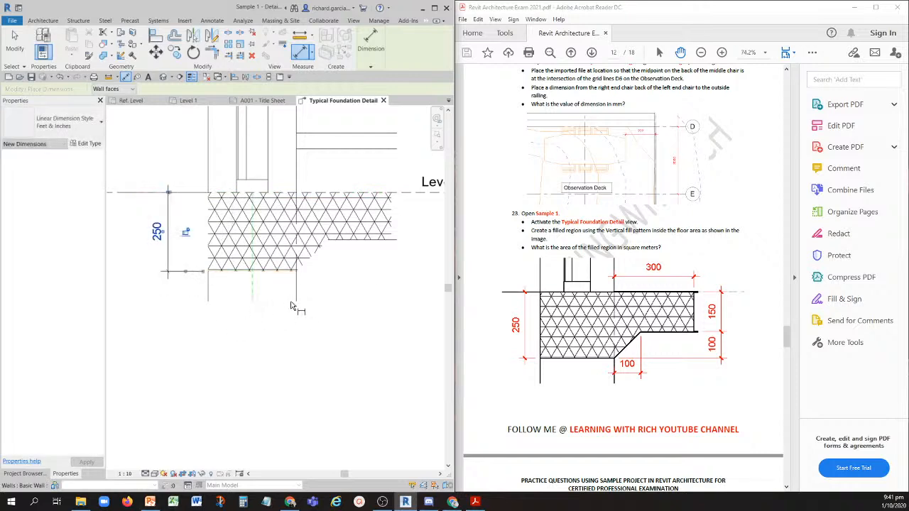
key("Escape")
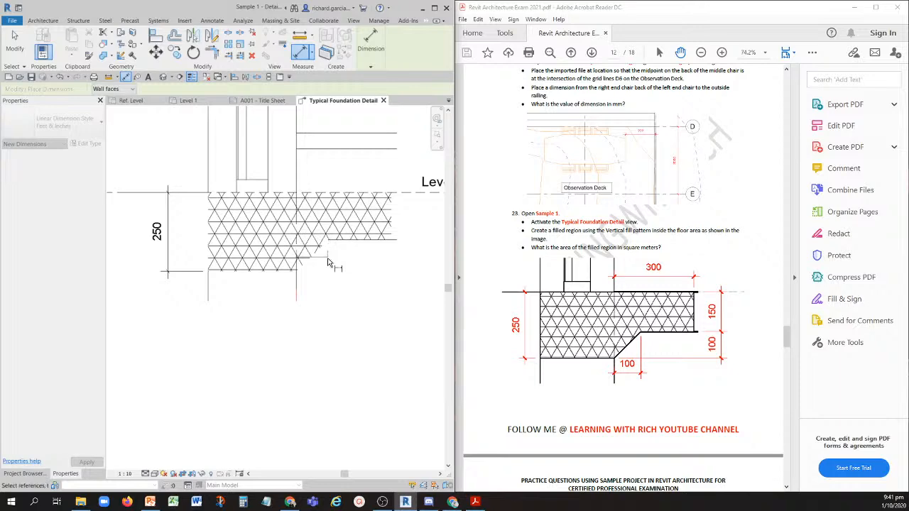
key("Escape")
key("Escape")
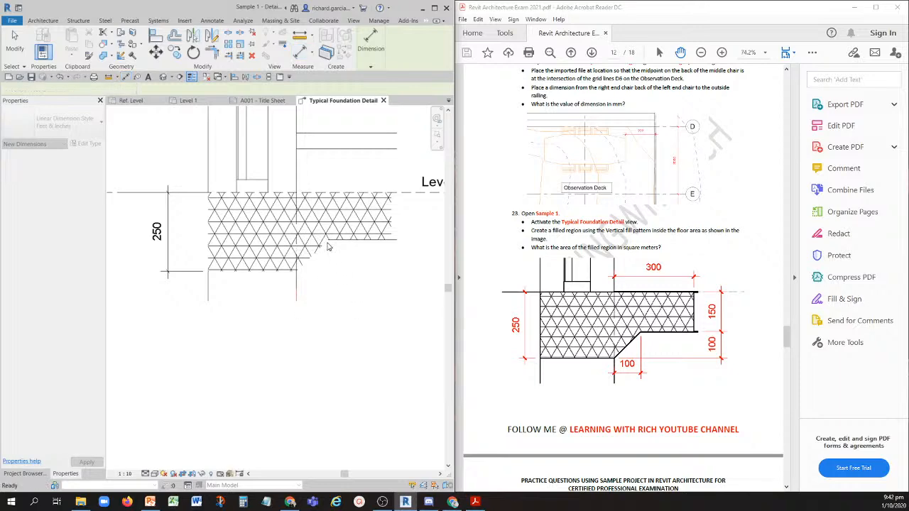
- Edit the filled region's boundary, set all its lines to the Medium Lines style, and finish the sketch
scroll(245, 252, "up", 2)
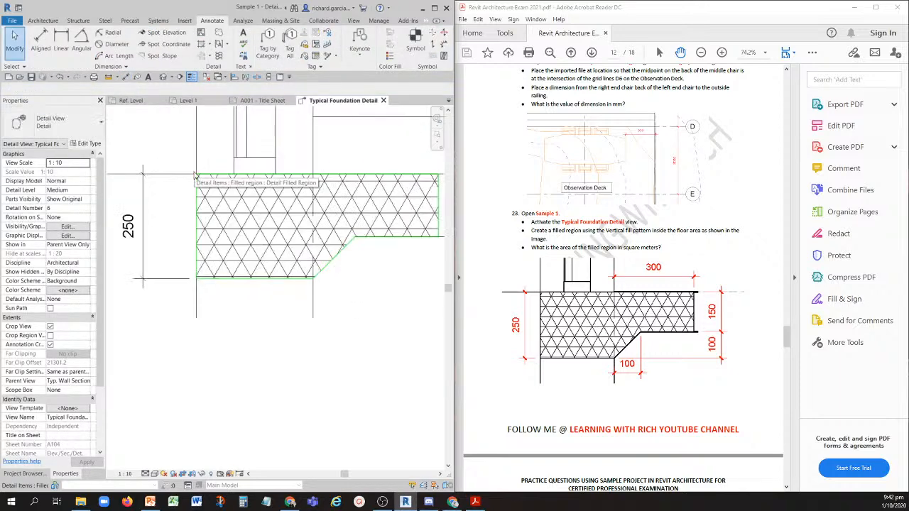
left_click(339, 250)
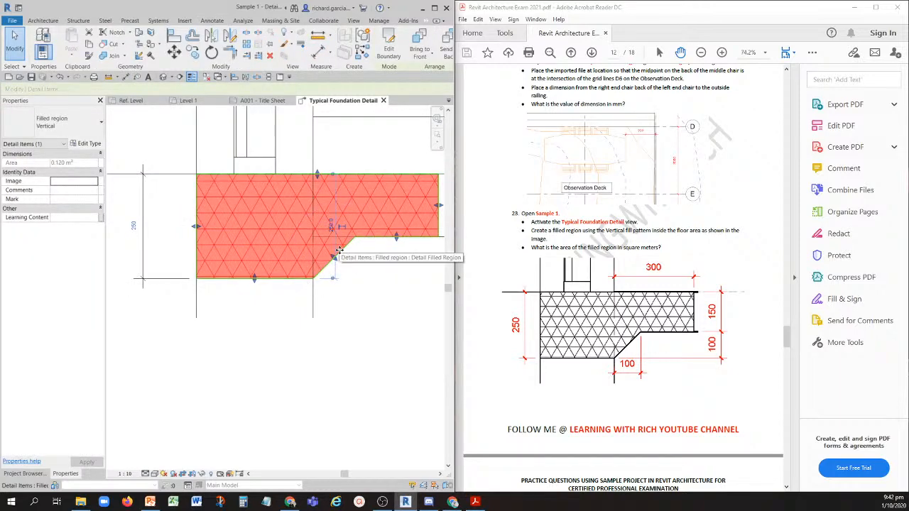
left_click(389, 49)
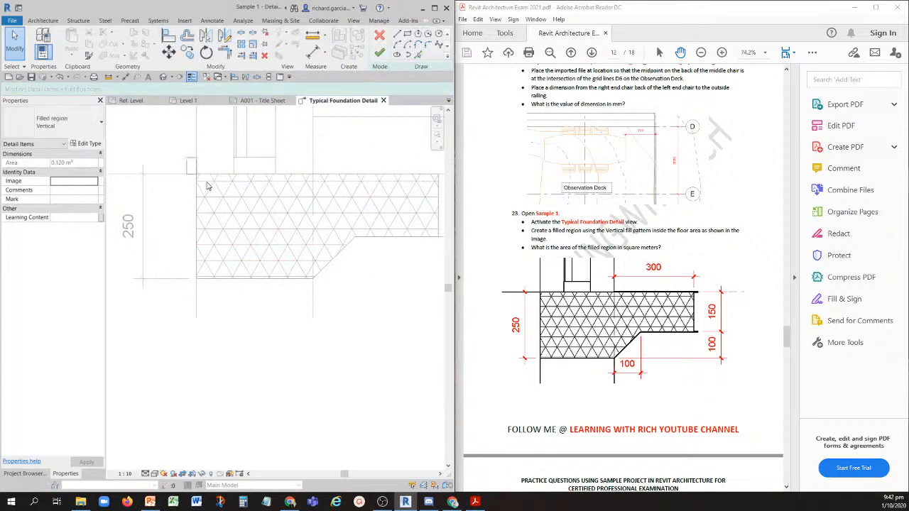
scroll(274, 260, "down", 2)
mouse_move(226, 202)
left_mouse_down()
mouse_move(345, 280)
mouse_move(392, 291)
left_mouse_up()
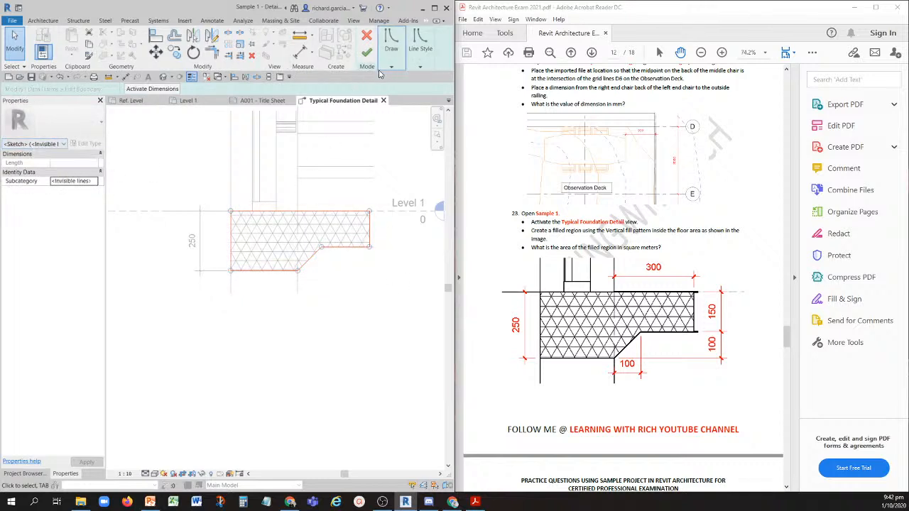
left_click(419, 66)
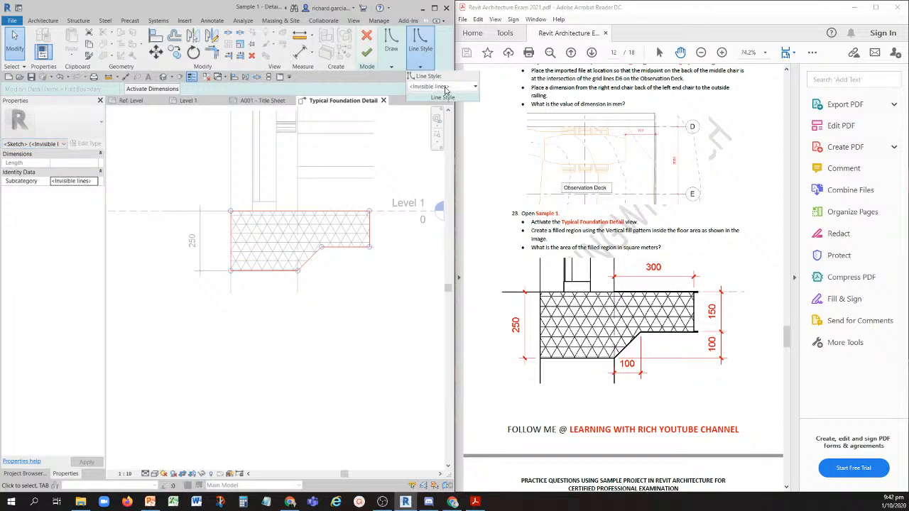
left_click(446, 87)
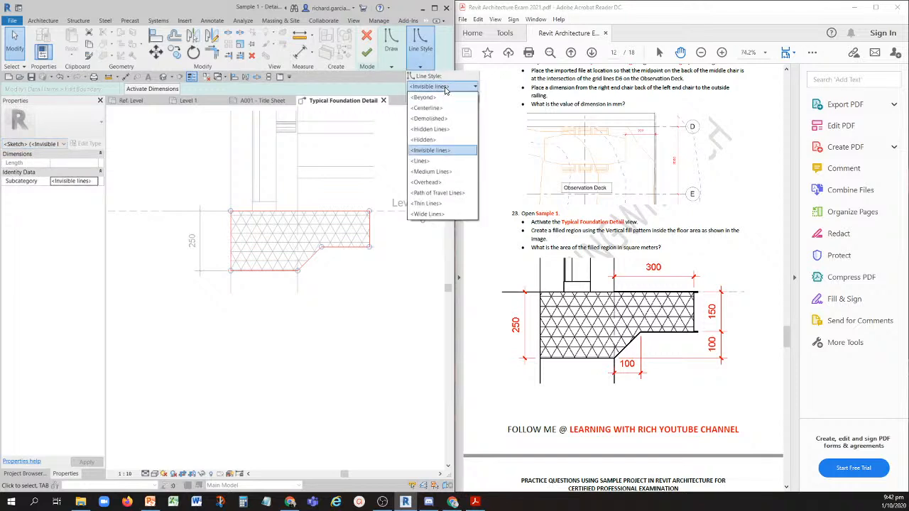
left_click(431, 172)
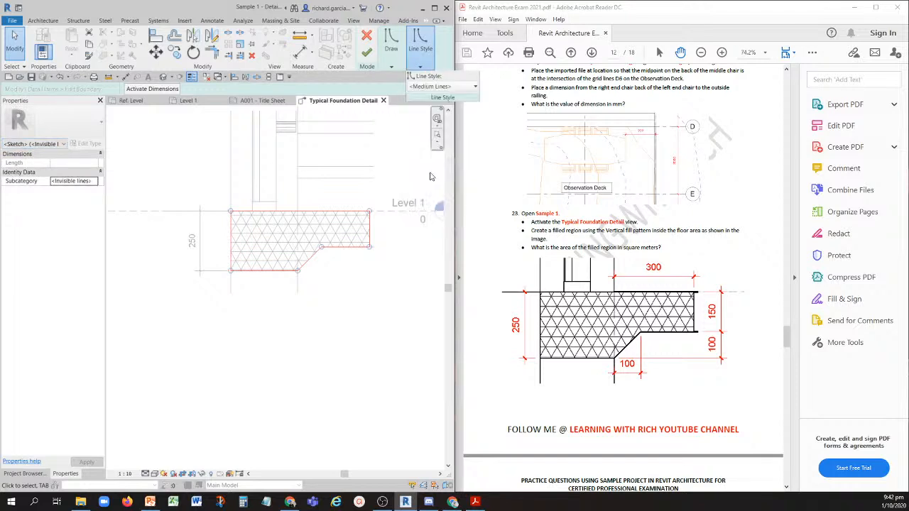
left_click(366, 52)
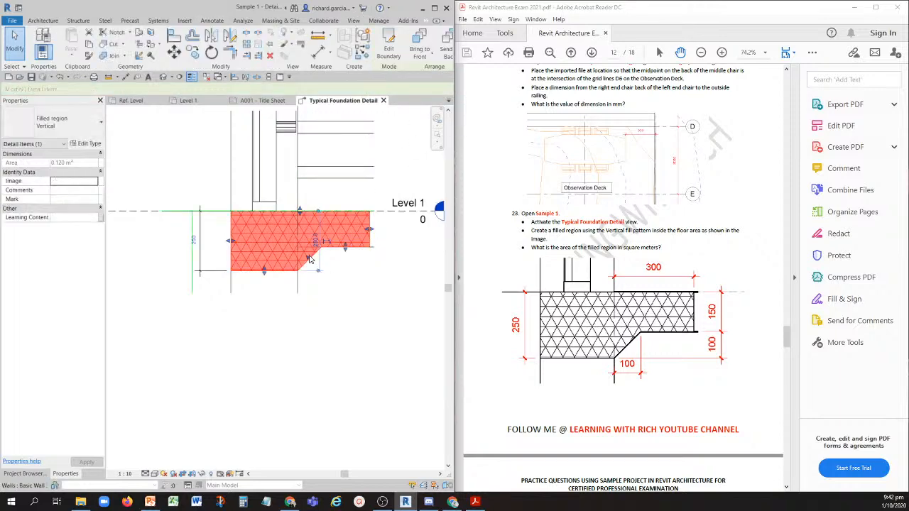
- Place an aligned dimension above the filled region from the wall's right face to the region's right edge
left_click(320, 259)
scroll(320, 256, "up", 4)
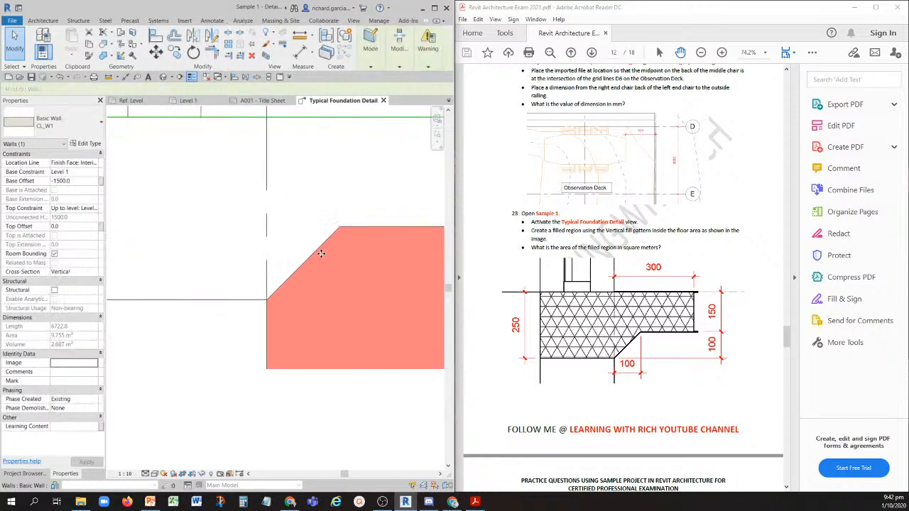
scroll(311, 256, "down", 3)
left_click(298, 340)
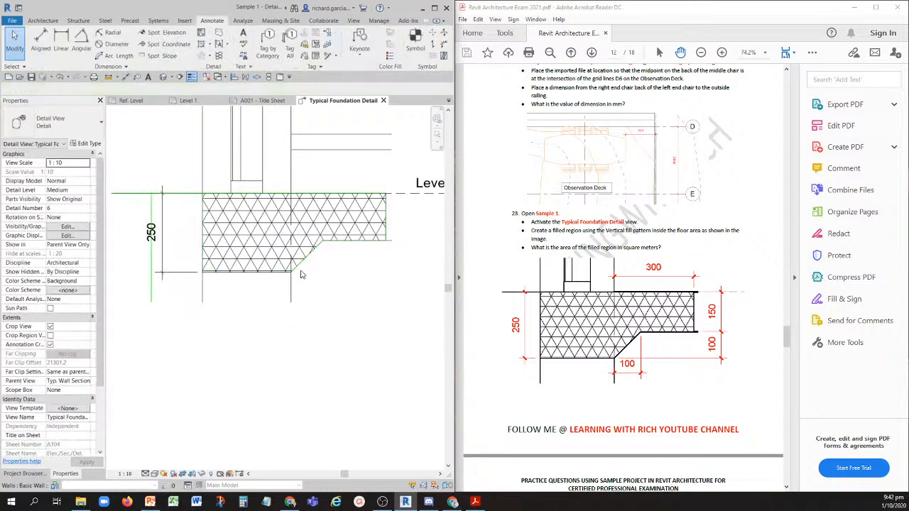
left_click(124, 77)
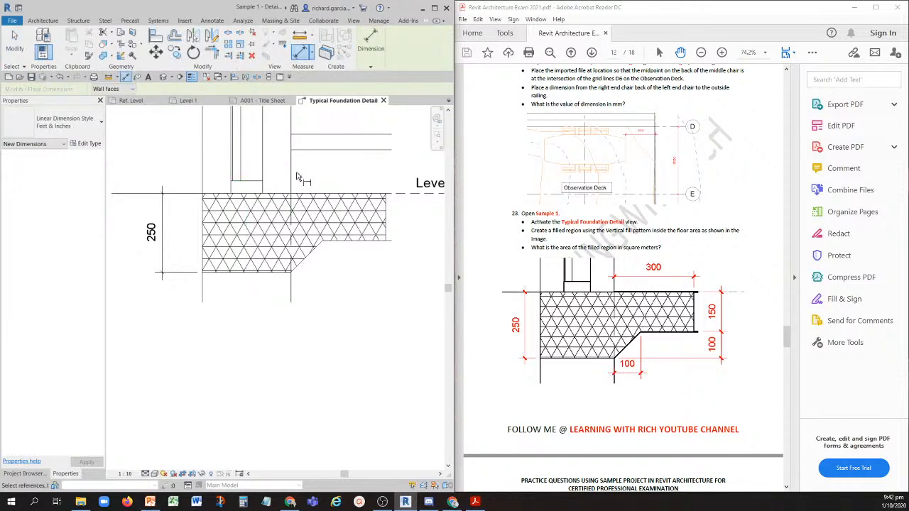
left_click(387, 205)
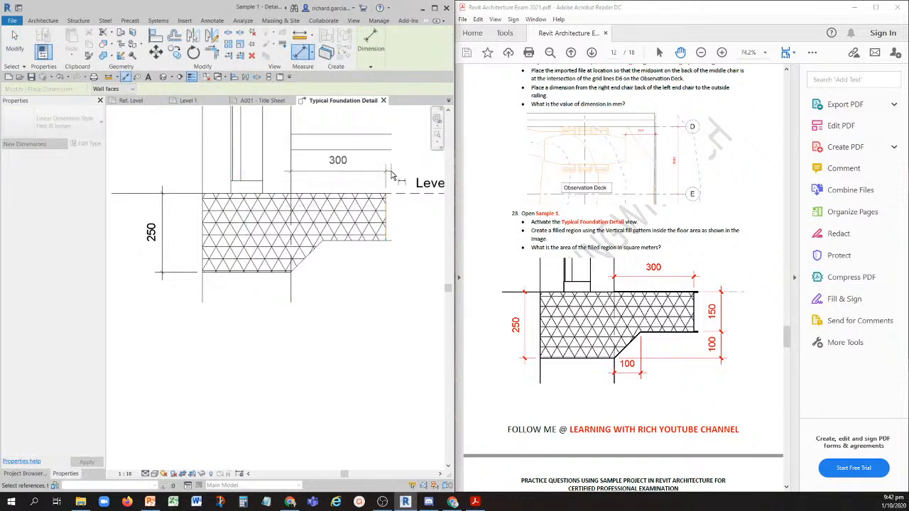
left_click(389, 171)
- Dimension the heights beside the region's right edge, from Level 1 to the floor underside and from there to the region's lower edge
left_click(378, 196)
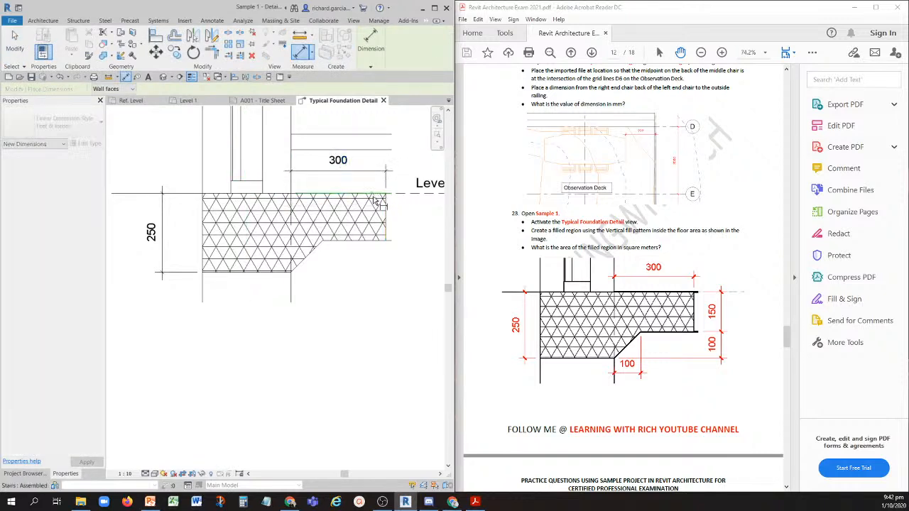
left_click(376, 243)
left_click(406, 277)
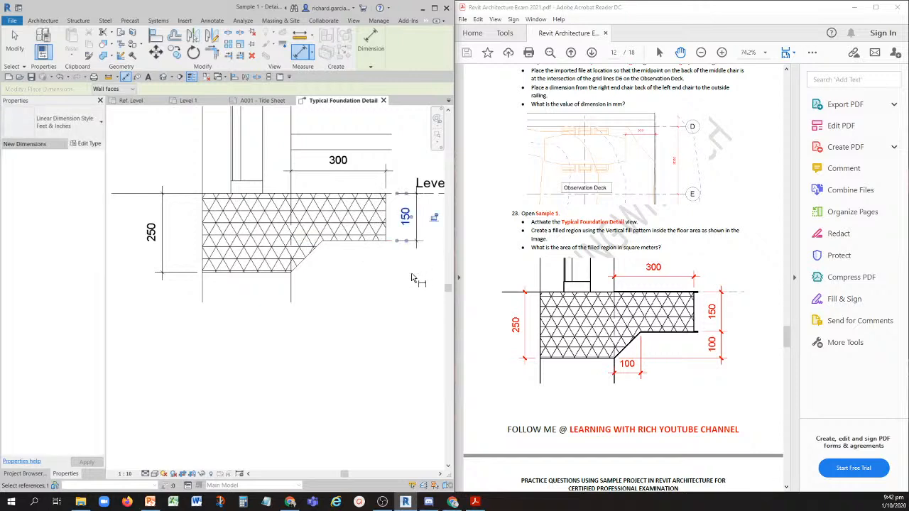
left_click(359, 244)
left_click(286, 274)
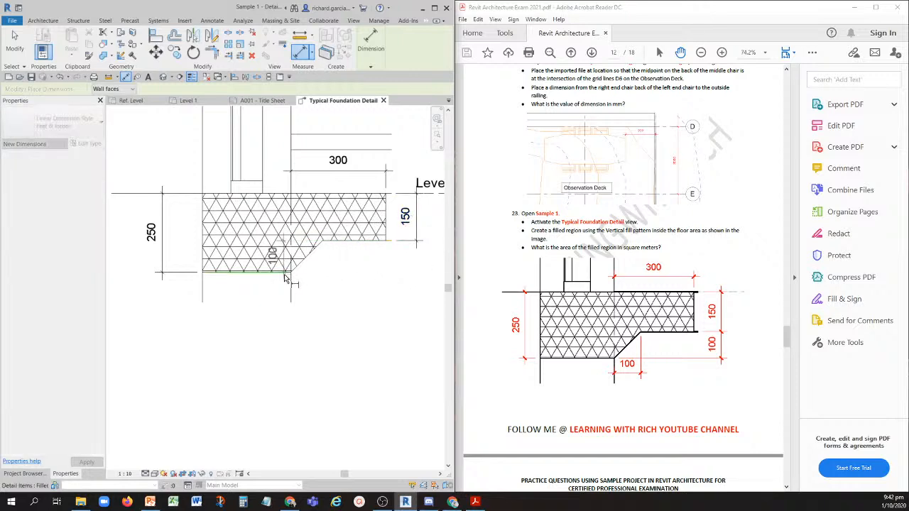
left_click(419, 316)
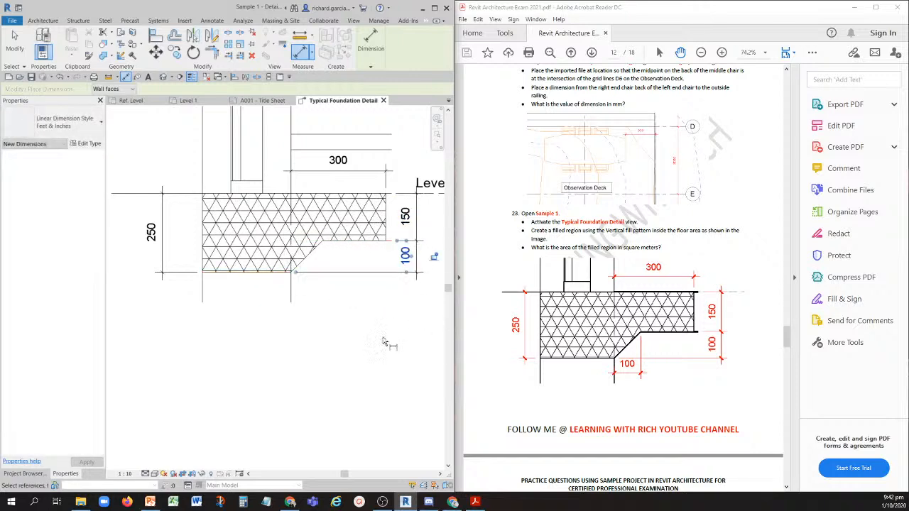
- Place an aligned dimension below the region for the sloped edge's horizontal width, from the wall's right face to the slope's upper corner
left_click(323, 245)
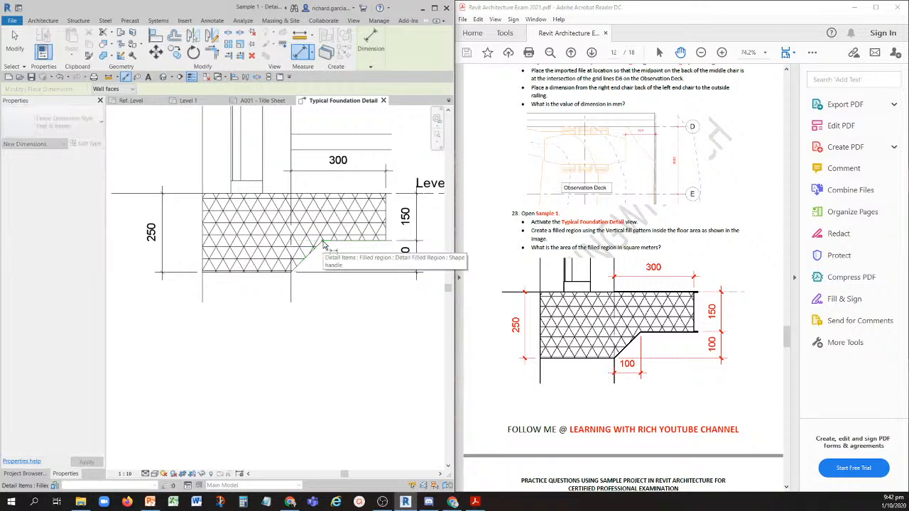
left_click(292, 292)
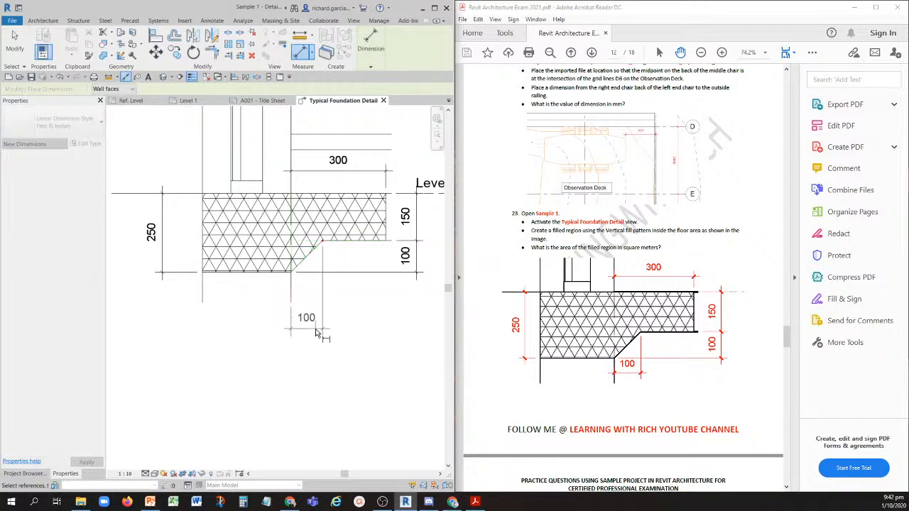
left_click(316, 332)
scroll(333, 280, "down", 1)
key("Escape")
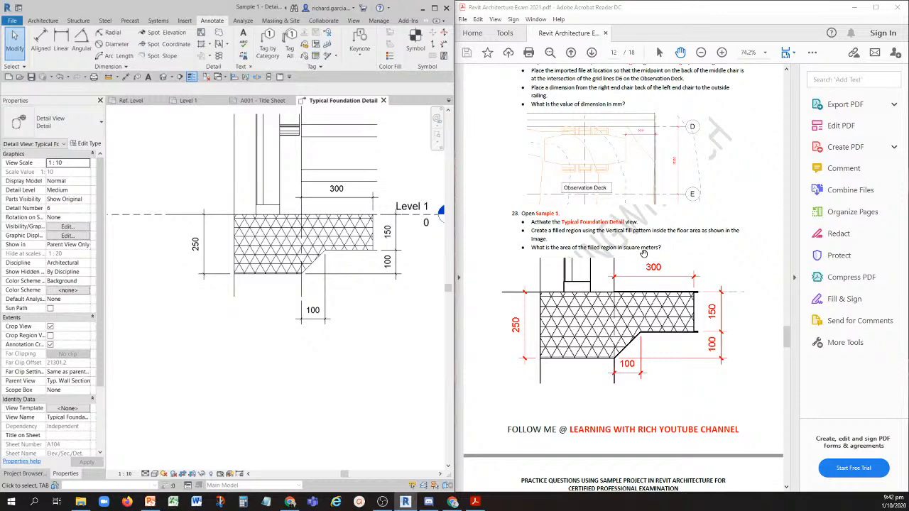
- Select the filled region to read its area property, and bring question 24 into view in the exam PDF
left_click(267, 255)
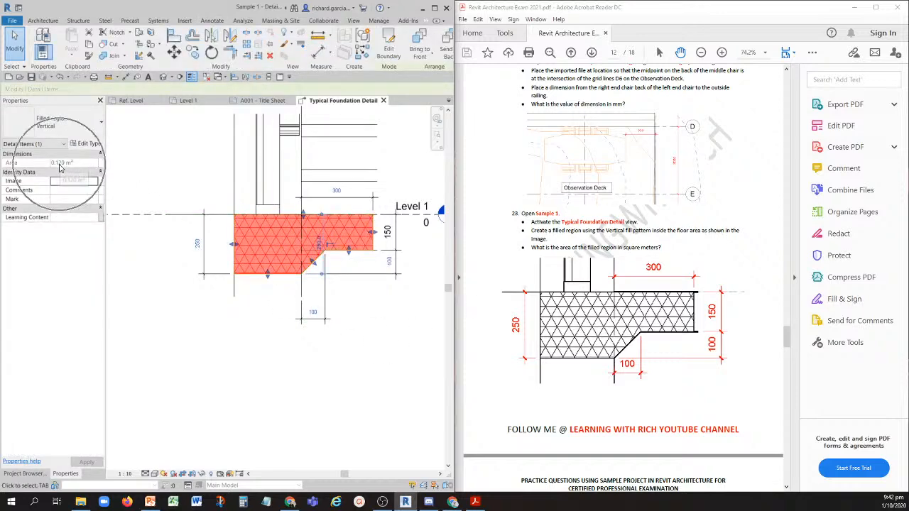
key("ctrl")
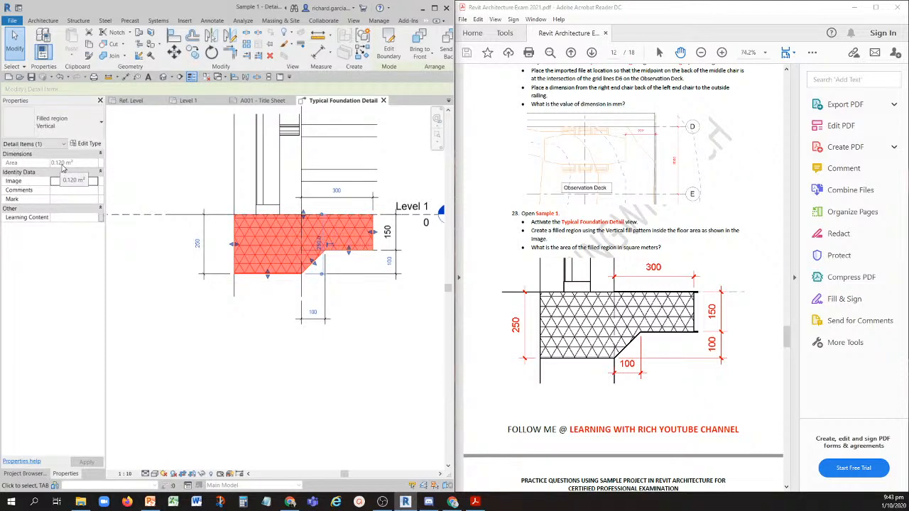
left_click(686, 385)
left_click_drag(686, 385, 686, 374)
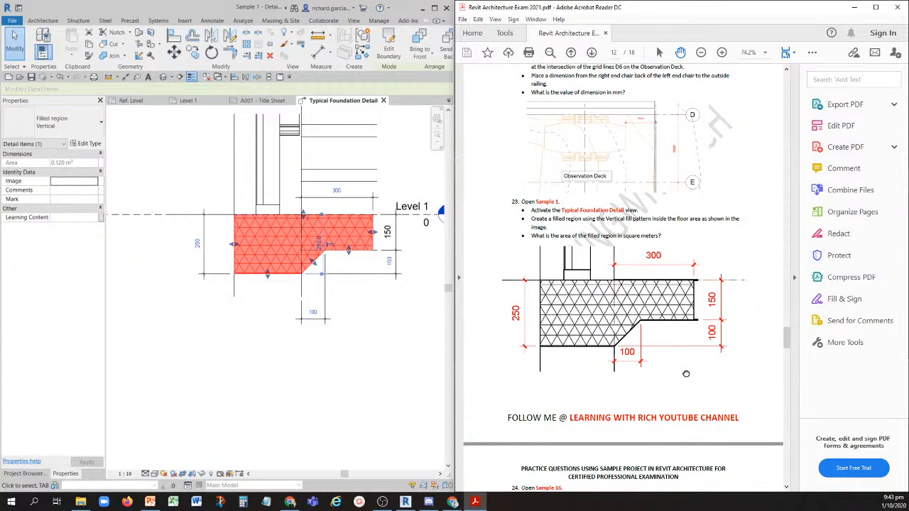
scroll(686, 373, "down", 5)
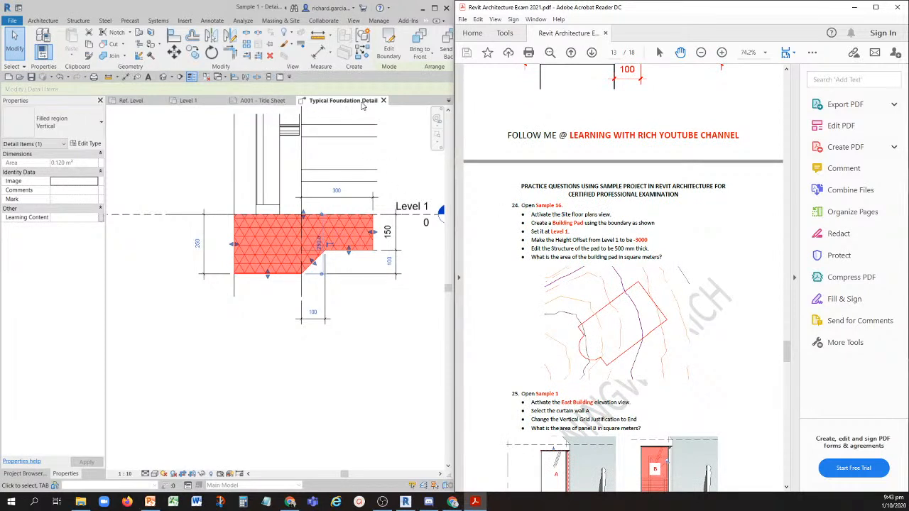
- Close the inactive views and undo all commands back through the creation of the filled region
left_click(206, 78)
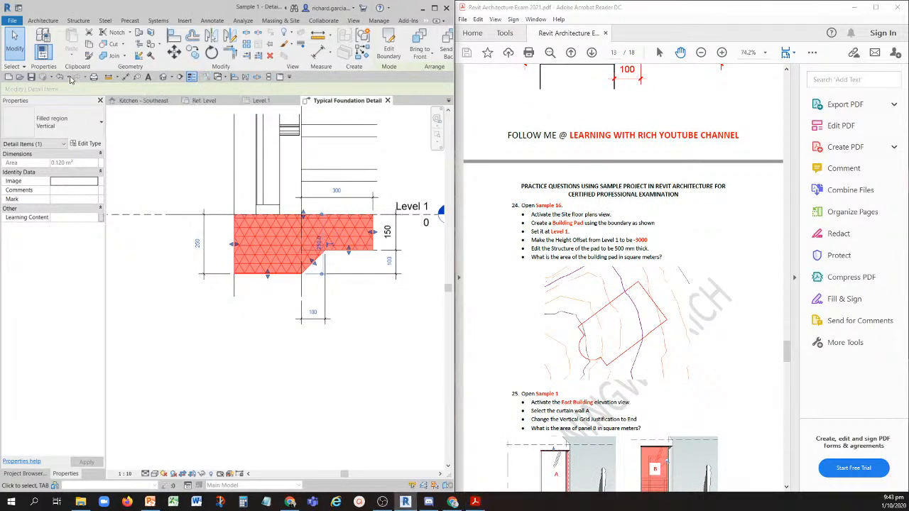
left_click(69, 77)
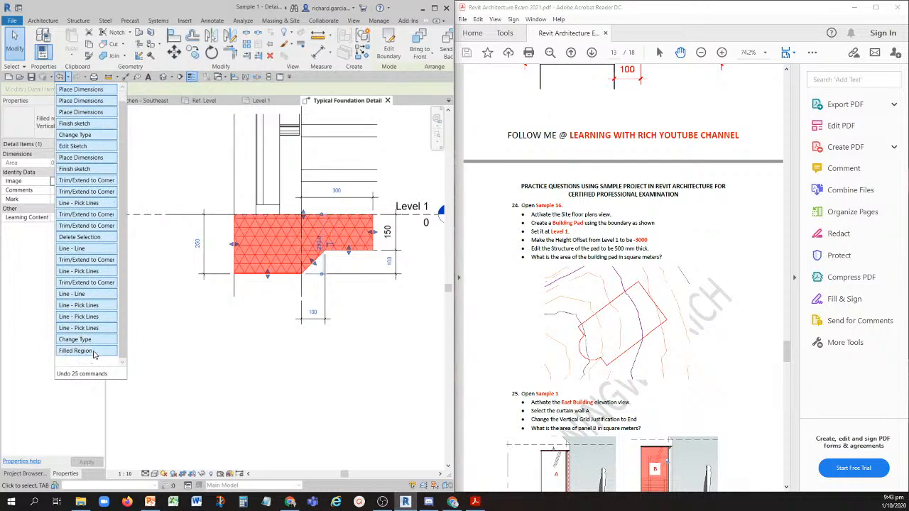
left_click(78, 351)
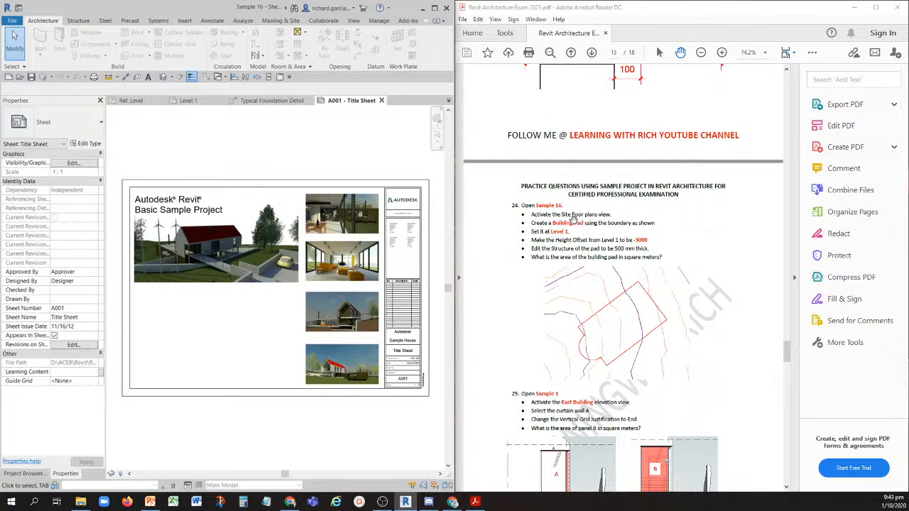
- Open the Site floor plan of Sample 16 and examine the site layout and the project's list of families
left_click(24, 473)
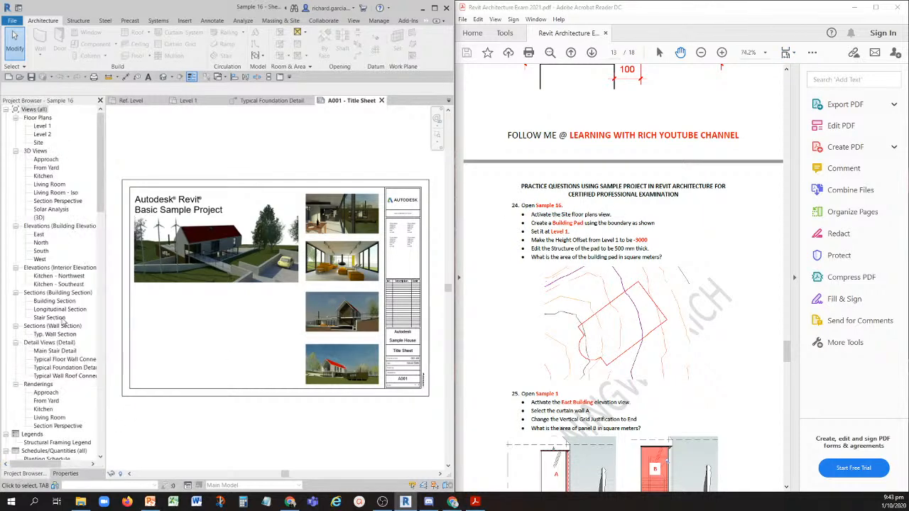
double_click(39, 142)
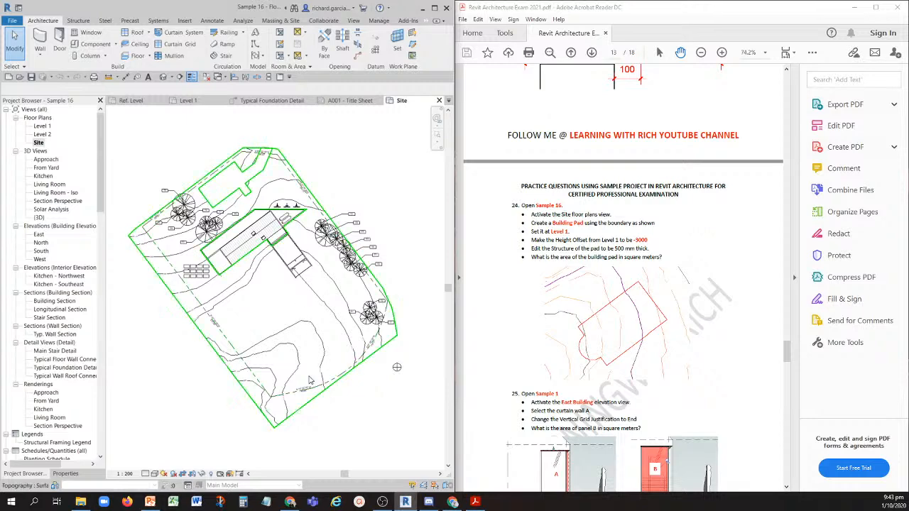
scroll(279, 334, "up", 3)
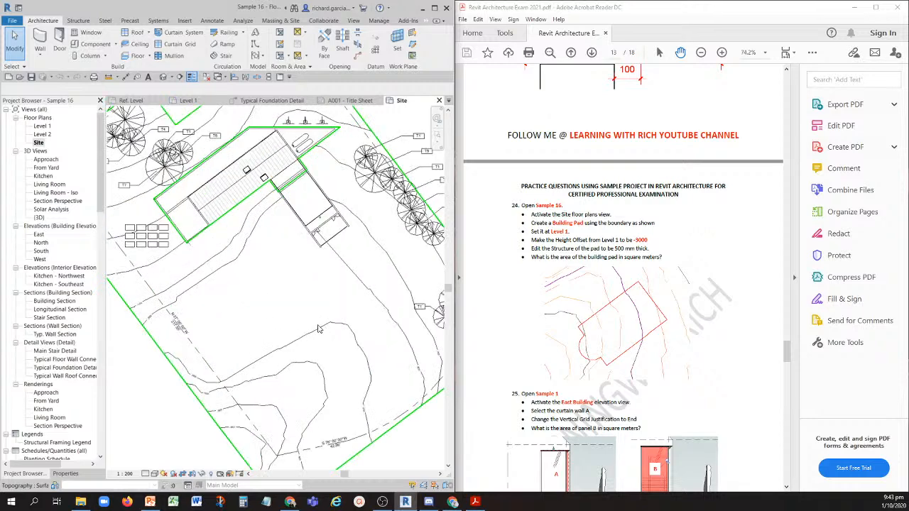
scroll(294, 316, "down", 5)
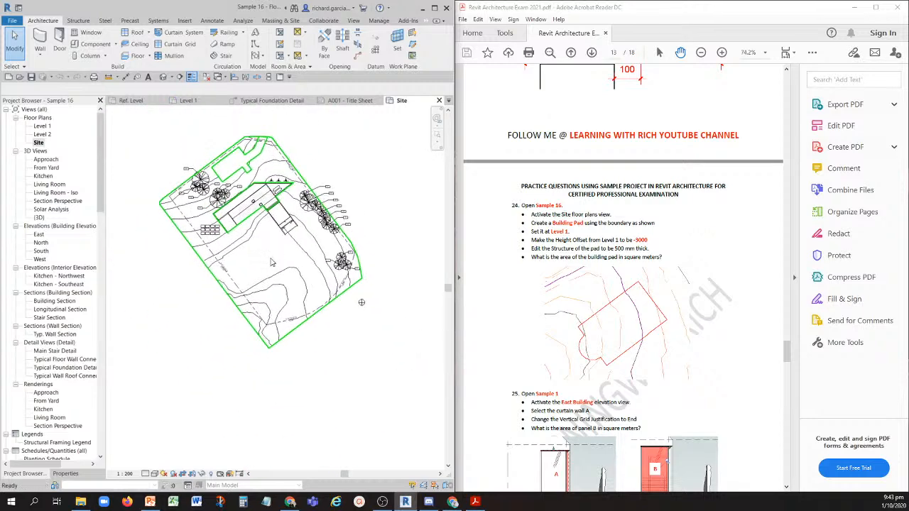
scroll(79, 418, "down", 8)
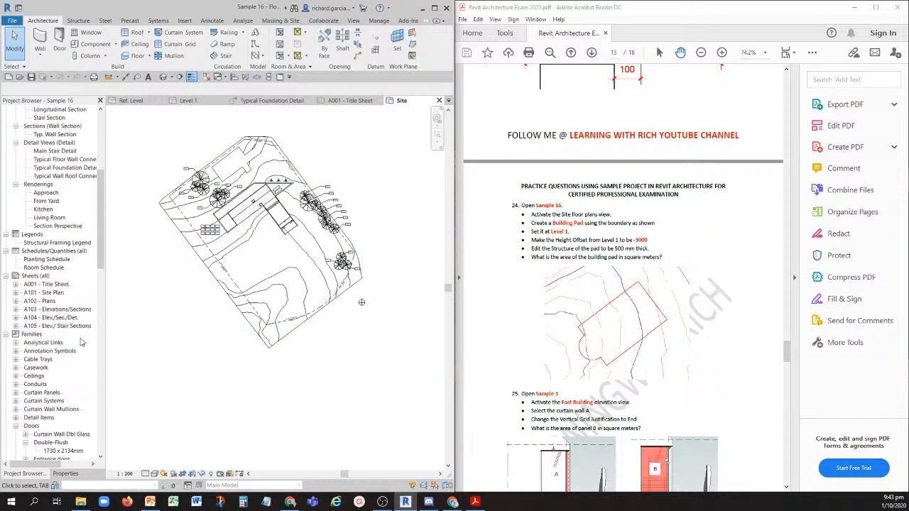
left_click_drag(100, 239, 100, 421)
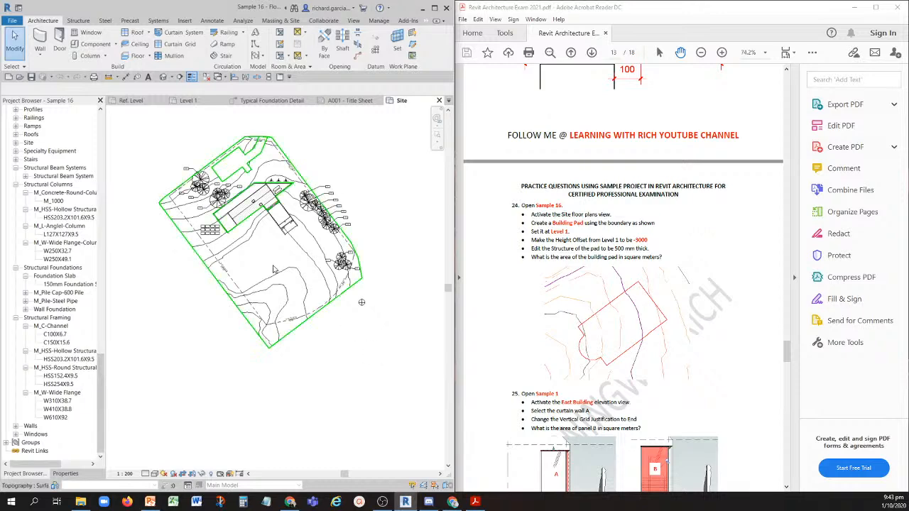
scroll(271, 264, "up", 3)
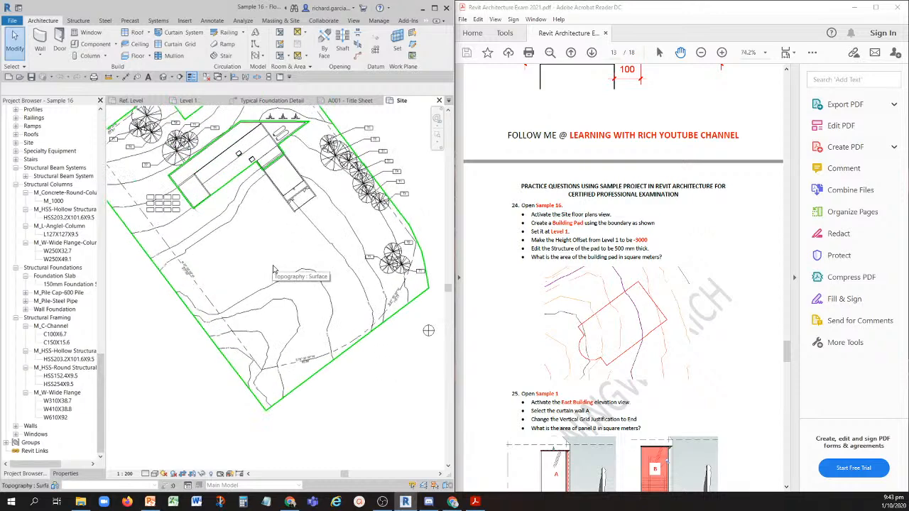
- Open the default 3D view, display it in Wireframe, and examine the terrain in front of the house
left_click(164, 78)
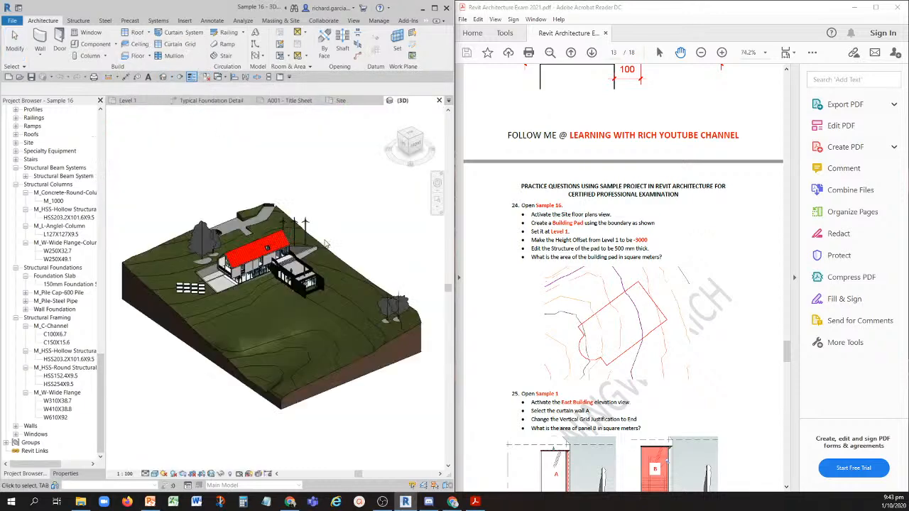
middle_click_drag(242, 301, 308, 381, "shift")
scroll(285, 364, "up", 4)
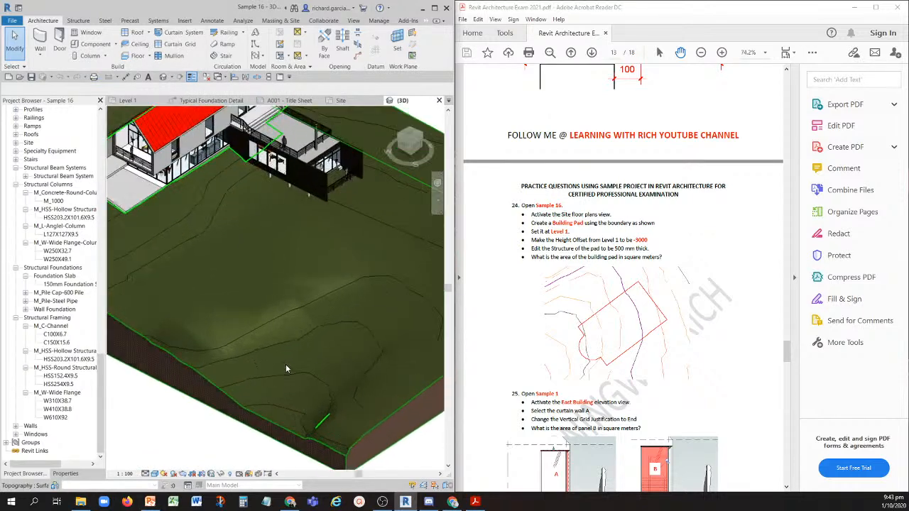
key("w")
key("f")
scroll(275, 263, "down", 4)
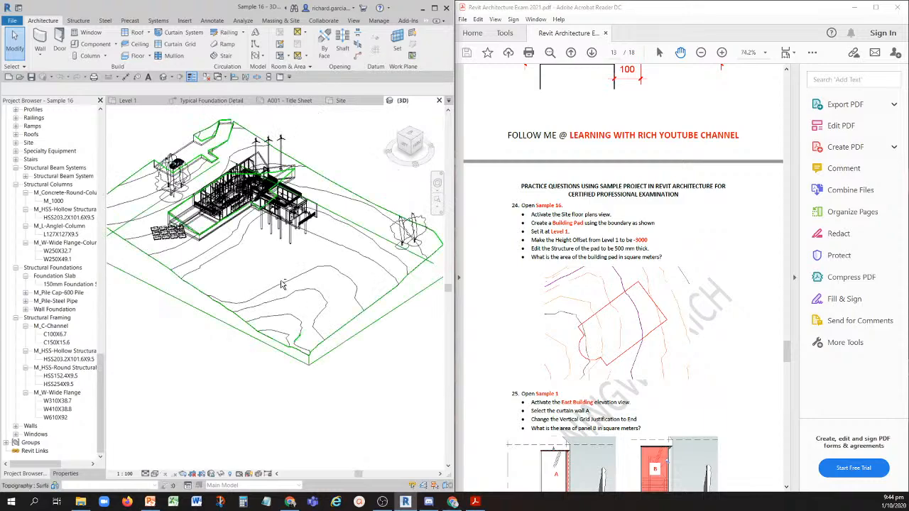
middle_click_drag(308, 307, 270, 255, "shift")
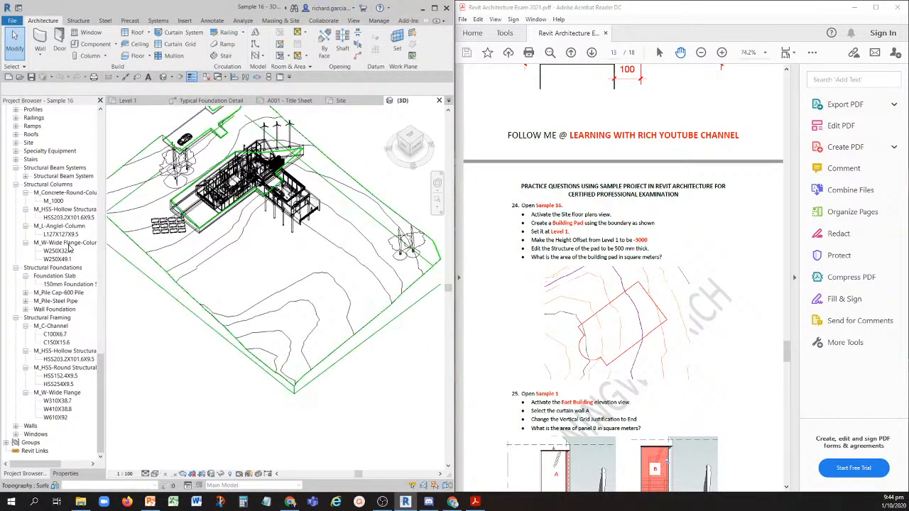
- Return to the Site floor plan and set its visual style to Wireframe
scroll(36, 146, "up", 2)
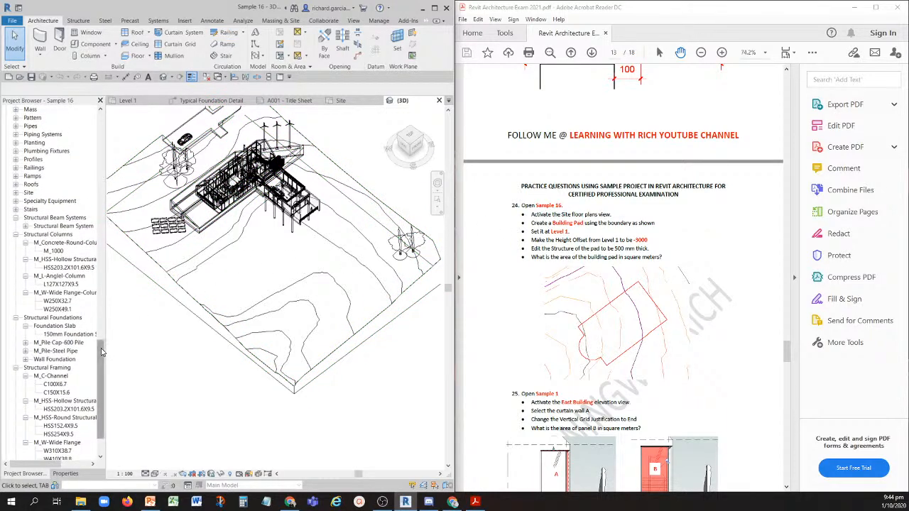
left_click_drag(104, 354, 101, 117)
double_click(38, 143)
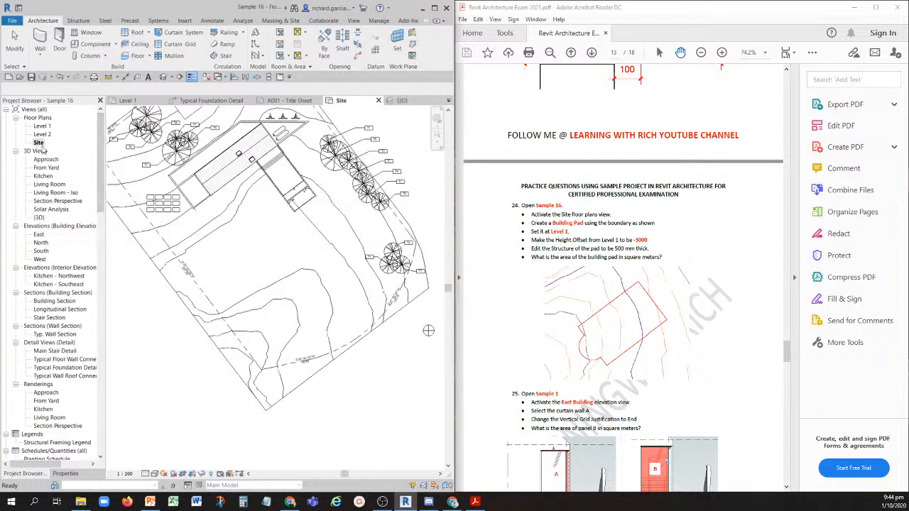
scroll(298, 242, "up", 4)
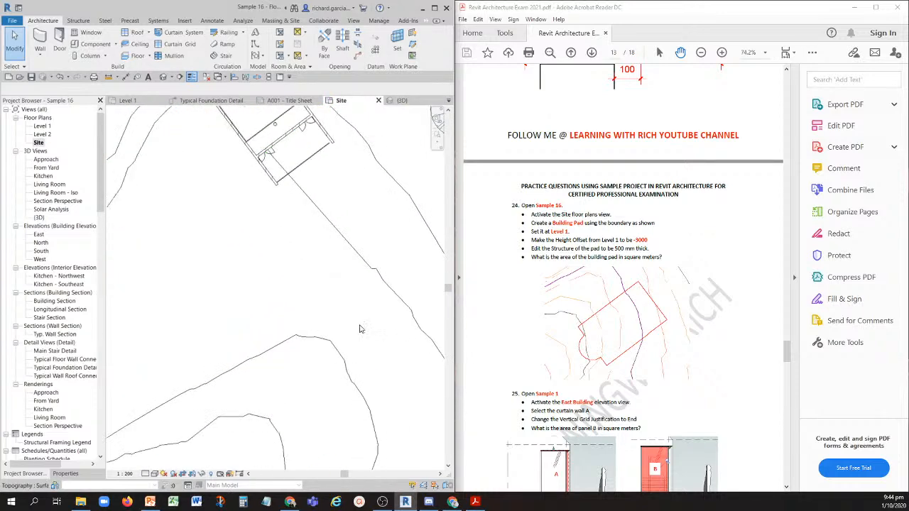
left_click(153, 475)
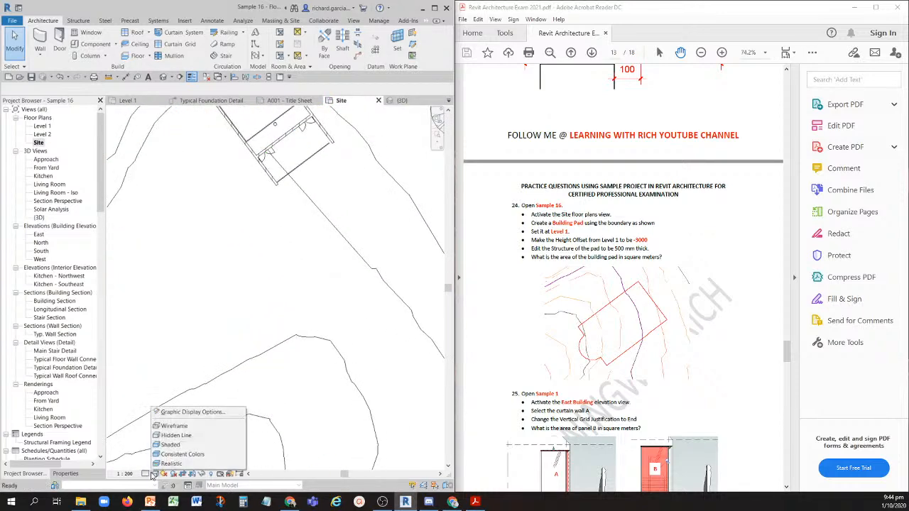
left_click(178, 428)
scroll(276, 249, "down", 2)
scroll(276, 249, "down", 3)
scroll(229, 205, "up", 5)
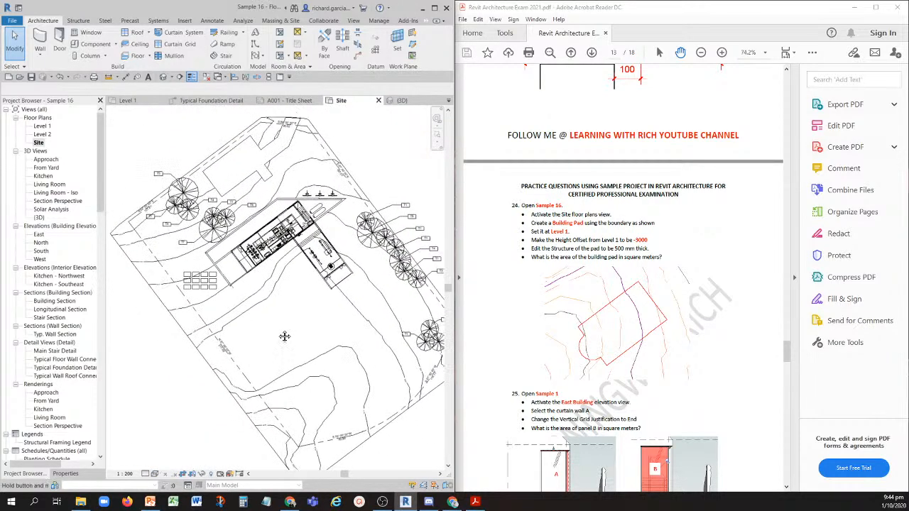
scroll(291, 306, "down", 1)
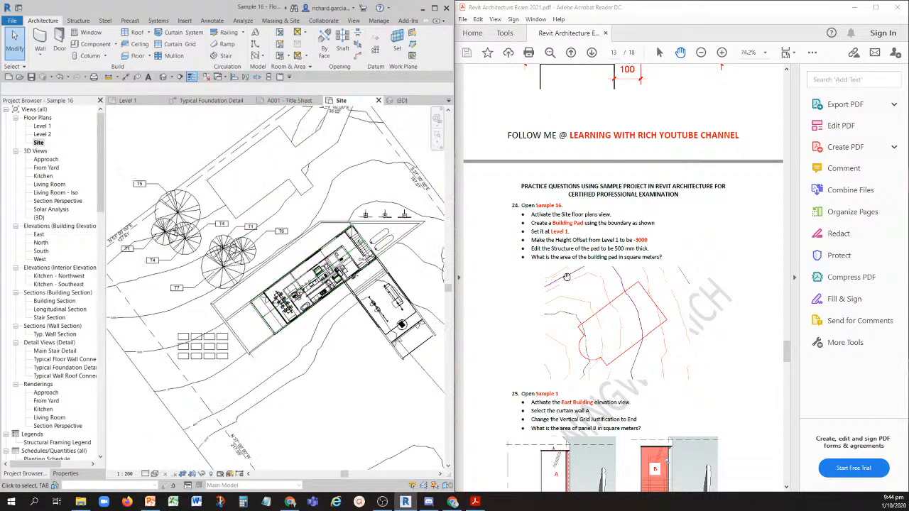
- Examine the terrain contours and property lines around the house in the Site plan against question 24's boundary image
scroll(319, 375, "down", 1)
middle_click_drag(384, 397, 291, 263)
scroll(335, 278, "up", 1)
scroll(347, 275, "up", 2)
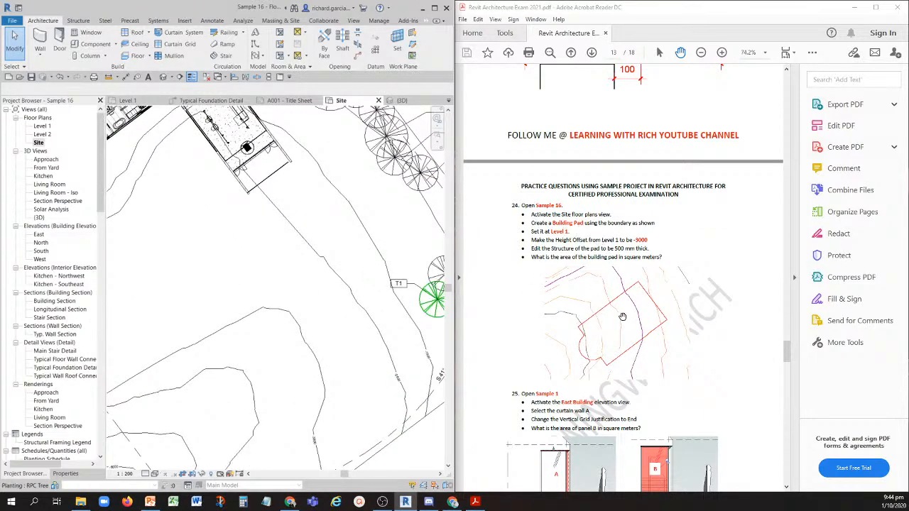
scroll(230, 289, "down", 3)
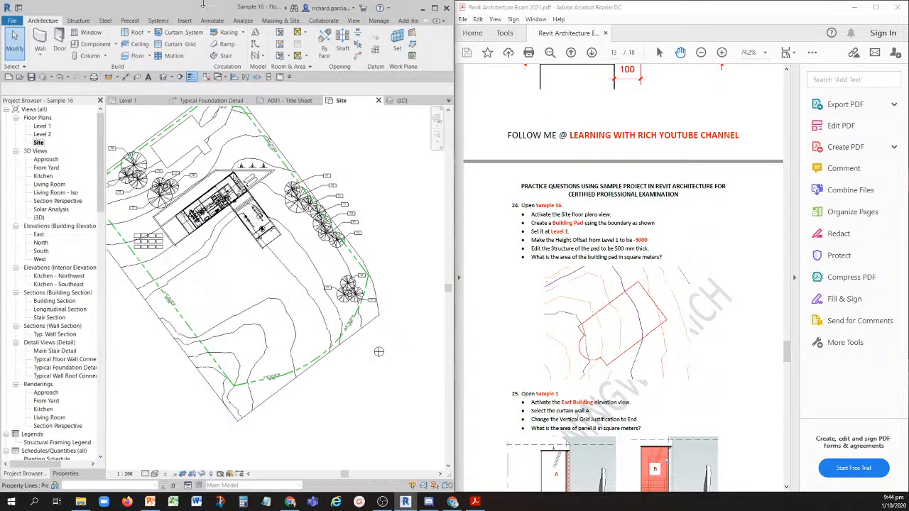
- Check the project's managed links for Revit, IFC, CAD, DWF markup, point cloud, topography, PDF and image files
left_click(184, 21)
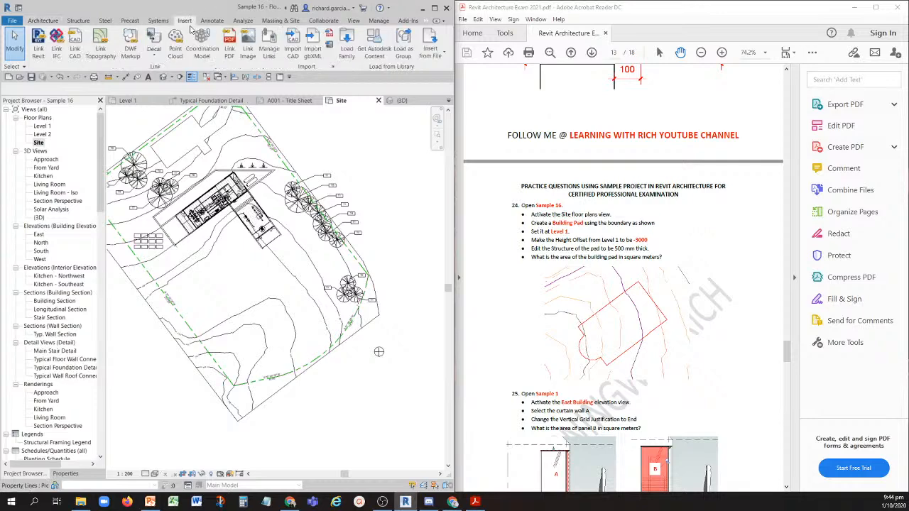
left_click(268, 50)
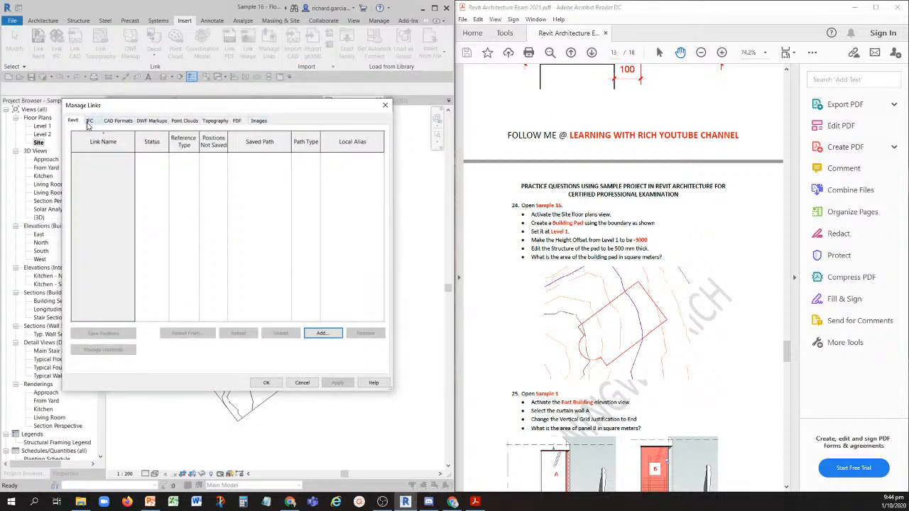
left_click(89, 122)
left_click(119, 122)
left_click(160, 124)
left_click(177, 122)
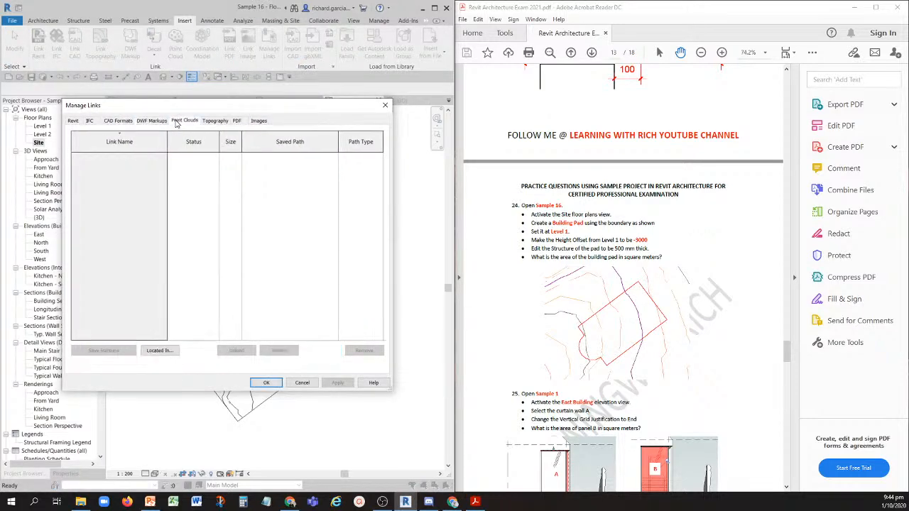
left_click(221, 122)
left_click(239, 122)
left_click(261, 122)
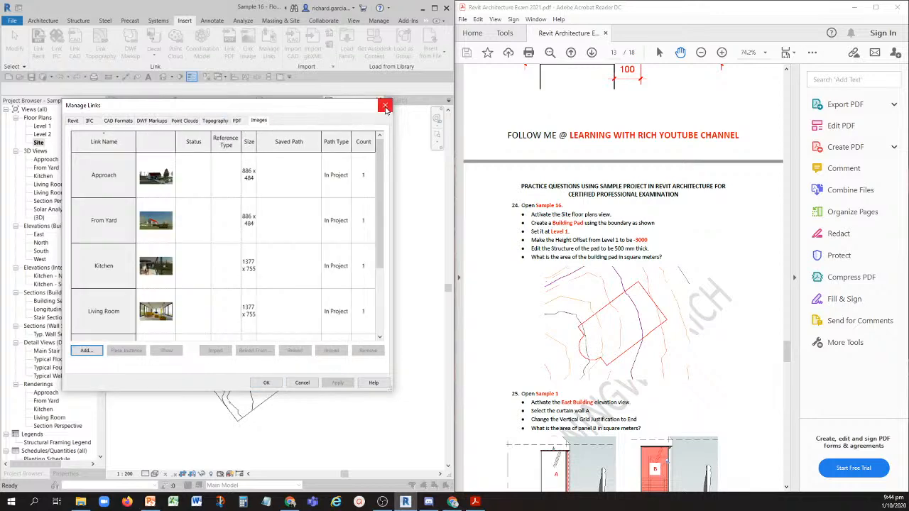
left_click(385, 105)
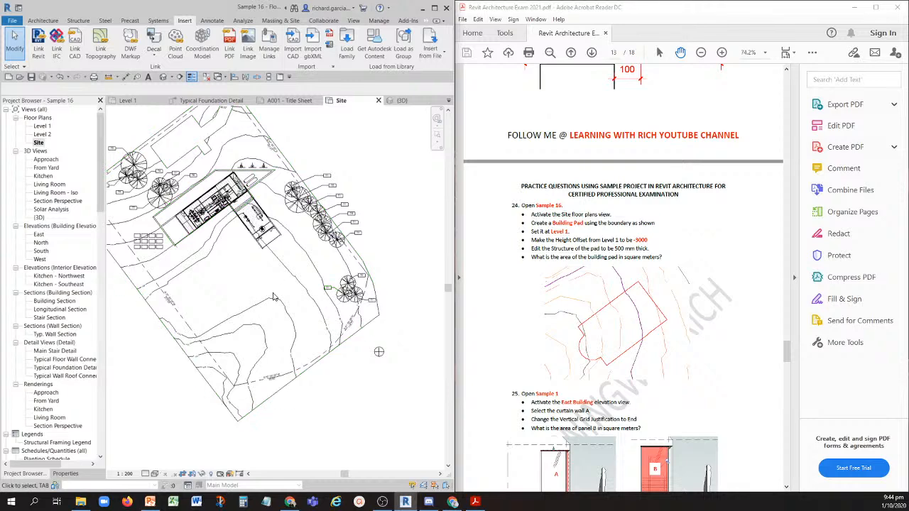
middle_click_drag(204, 337, 225, 337)
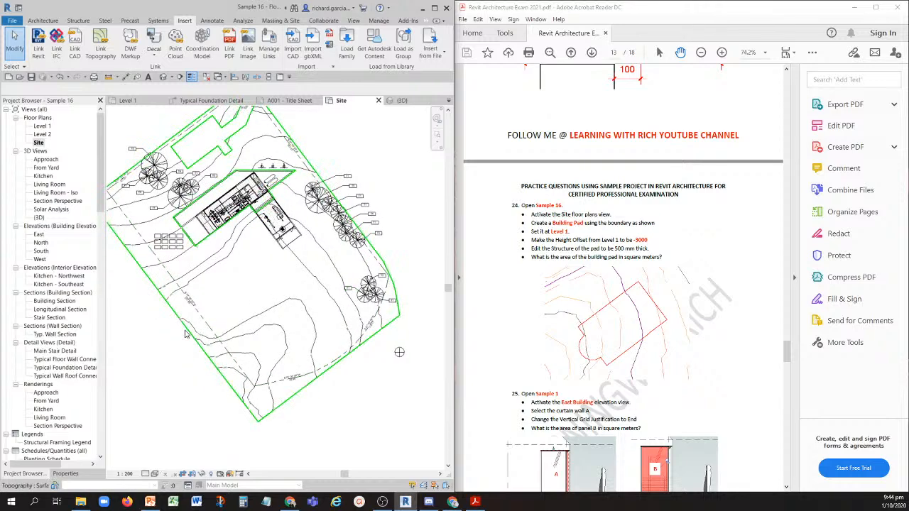
scroll(286, 307, "up", 4)
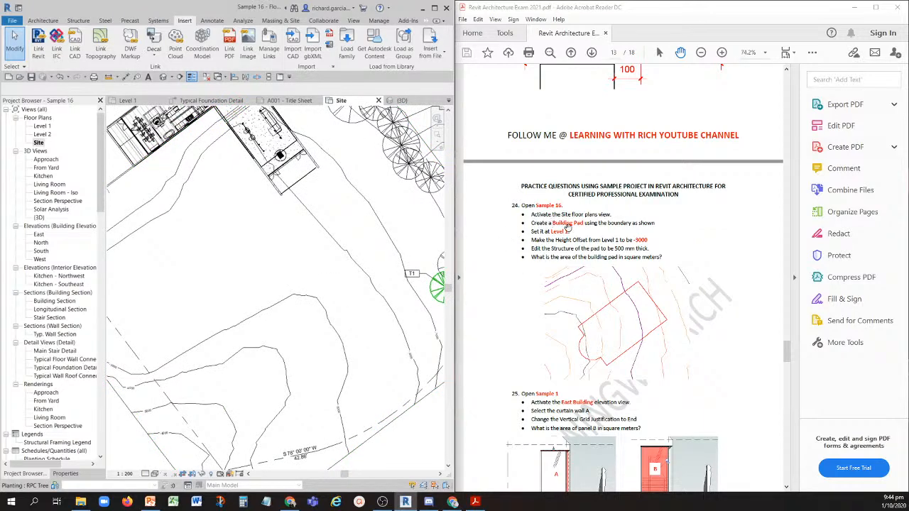
scroll(256, 280, "down", 2)
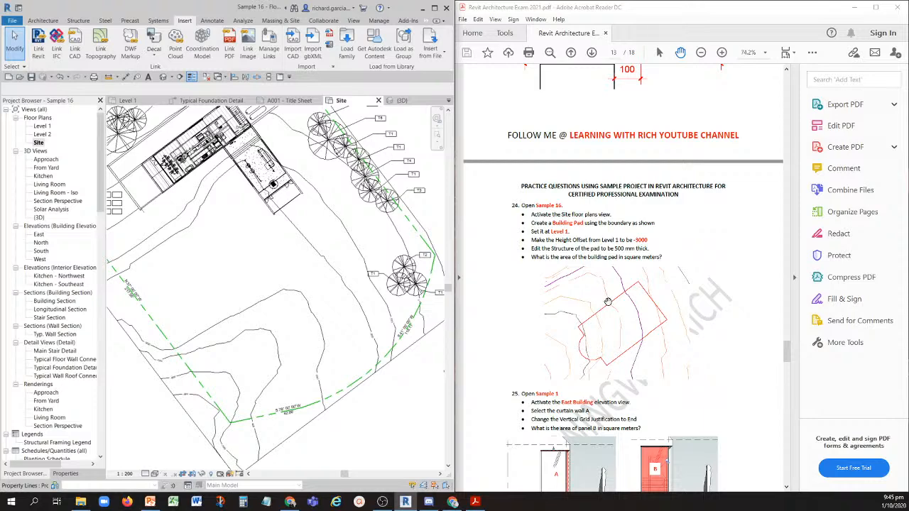
- Start a building pad in the Site plan and sketch three sides, about 8800 mm long, with a 1400 mm return leaving a 3600 mm opening
scroll(230, 279, "down", 1)
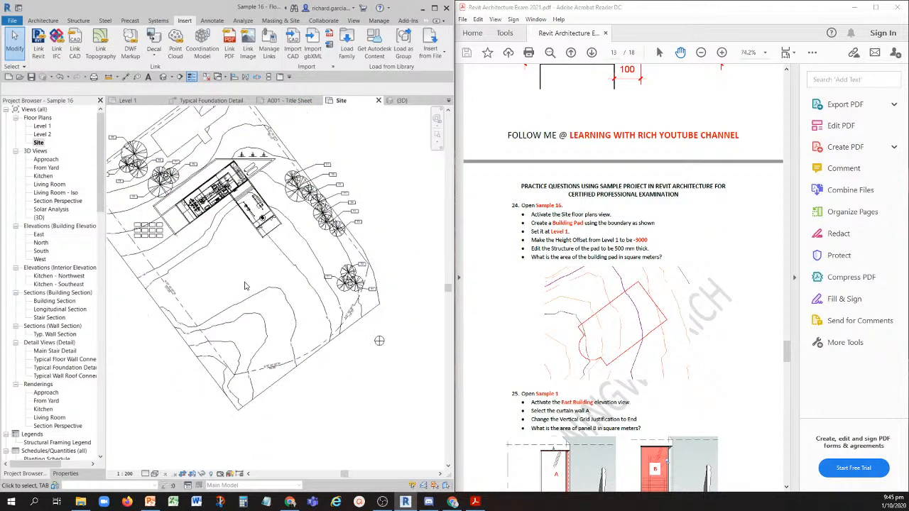
scroll(276, 301, "up", 2)
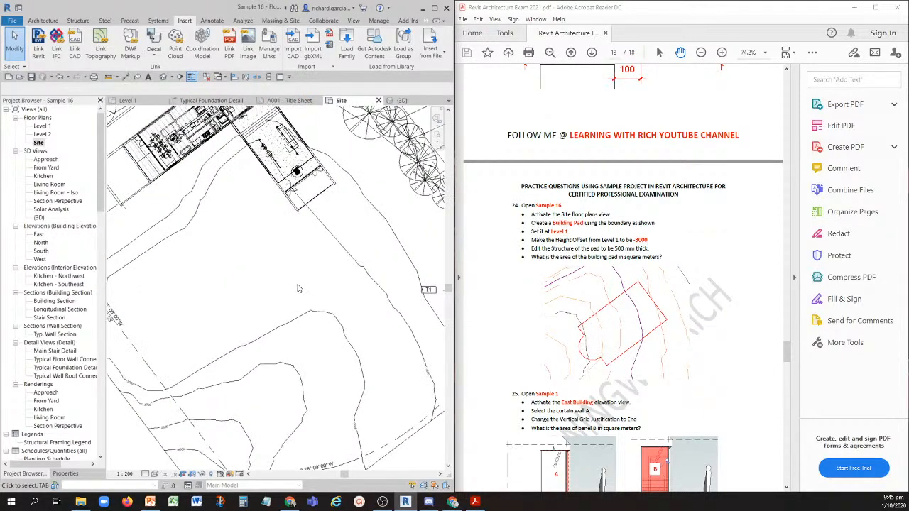
middle_click_drag(298, 286, 288, 291)
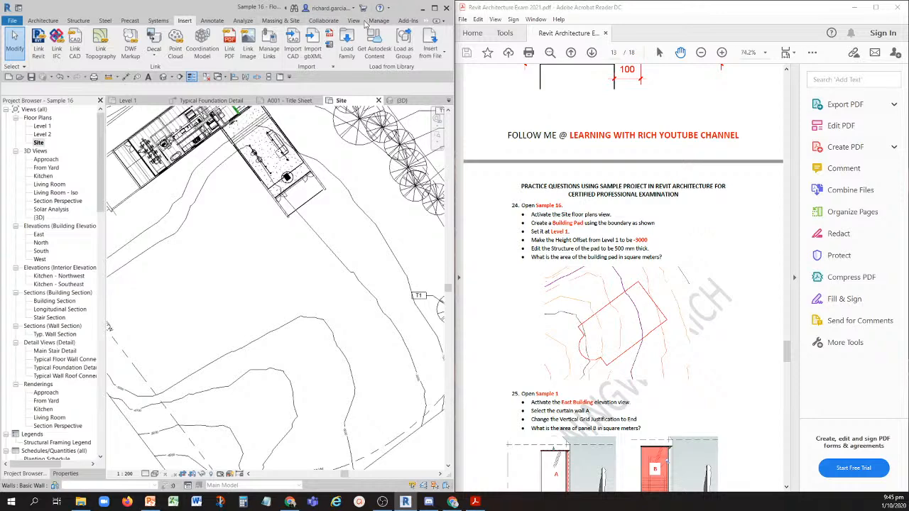
left_click(280, 21)
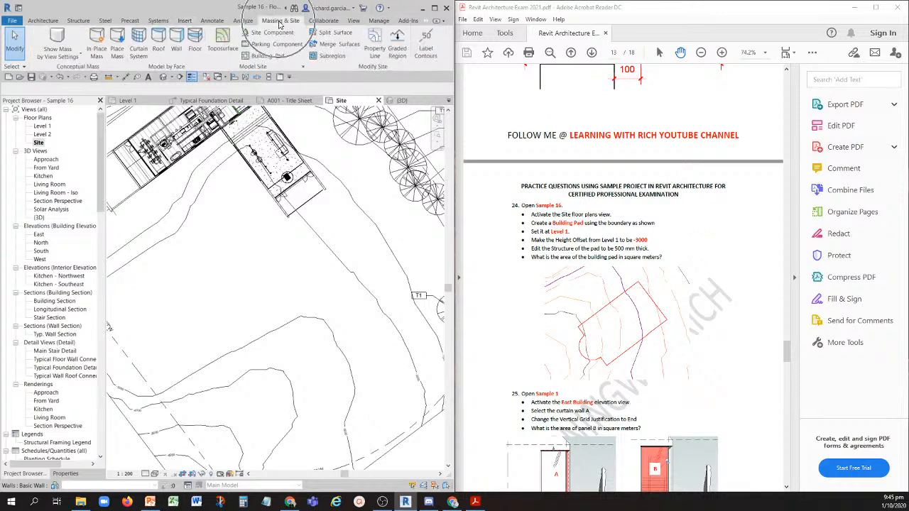
left_click(265, 56)
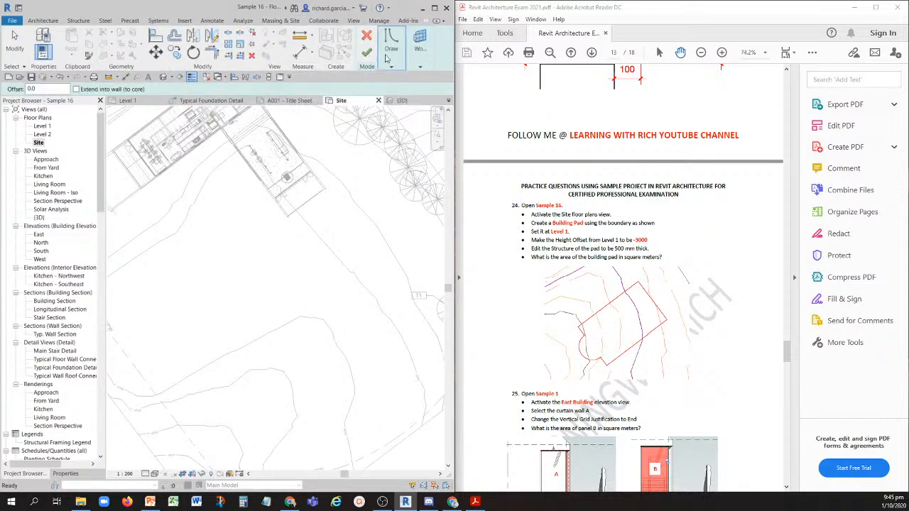
mouse_move(391, 44)
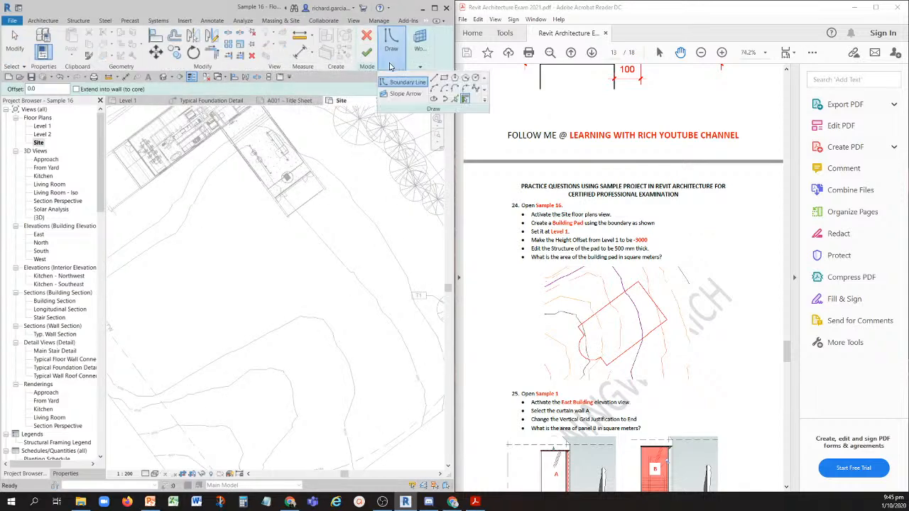
left_click(454, 101)
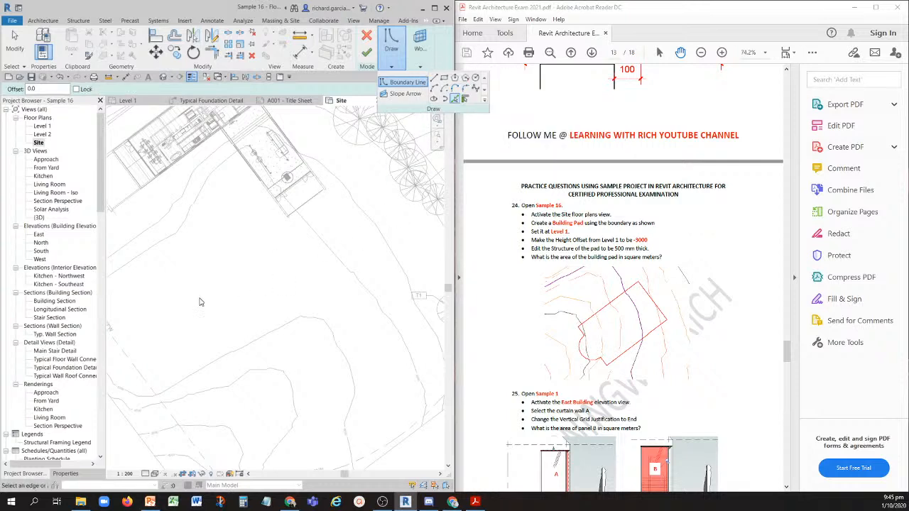
mouse_move(394, 69)
left_click(433, 78)
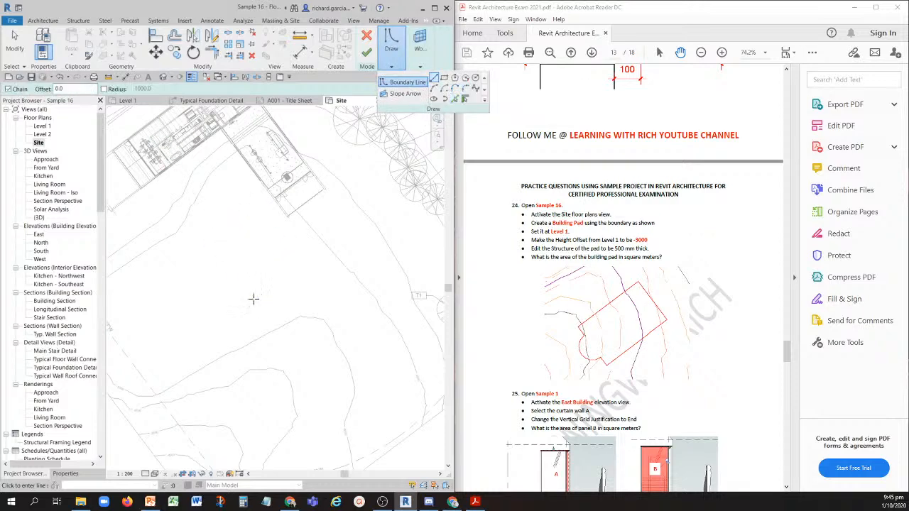
scroll(246, 291, "up", 5)
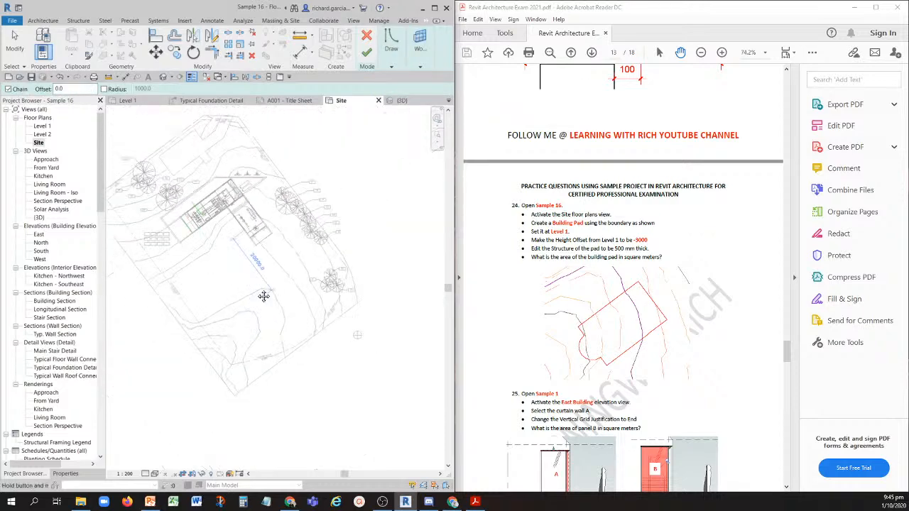
left_click(221, 225)
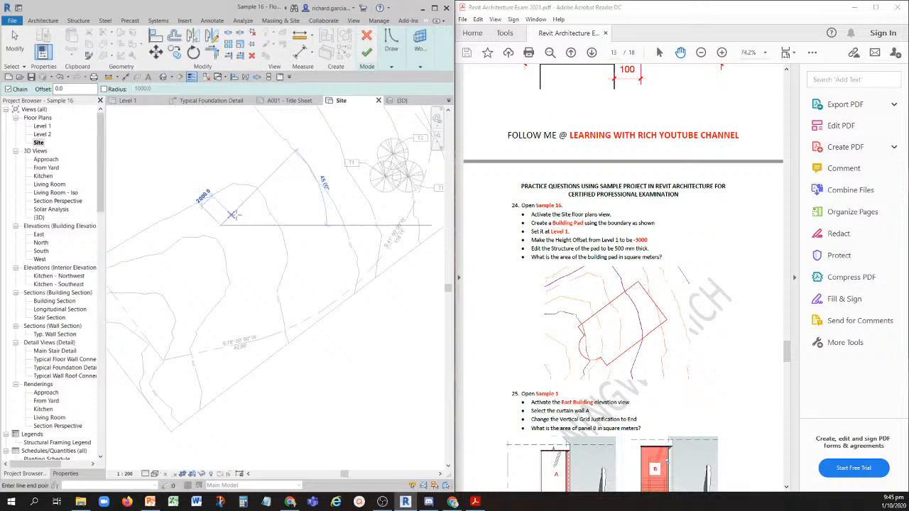
scroll(234, 227, "up", 3)
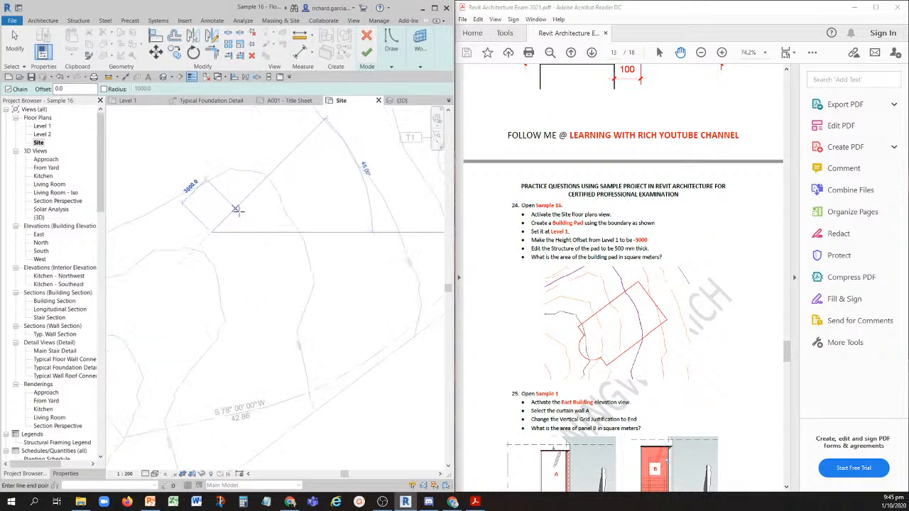
left_click(307, 161)
left_click(353, 220)
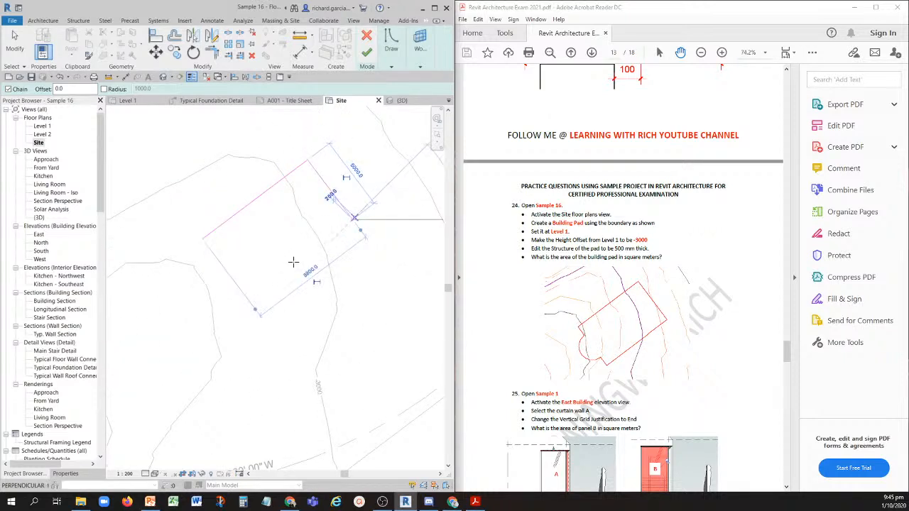
left_click(247, 298)
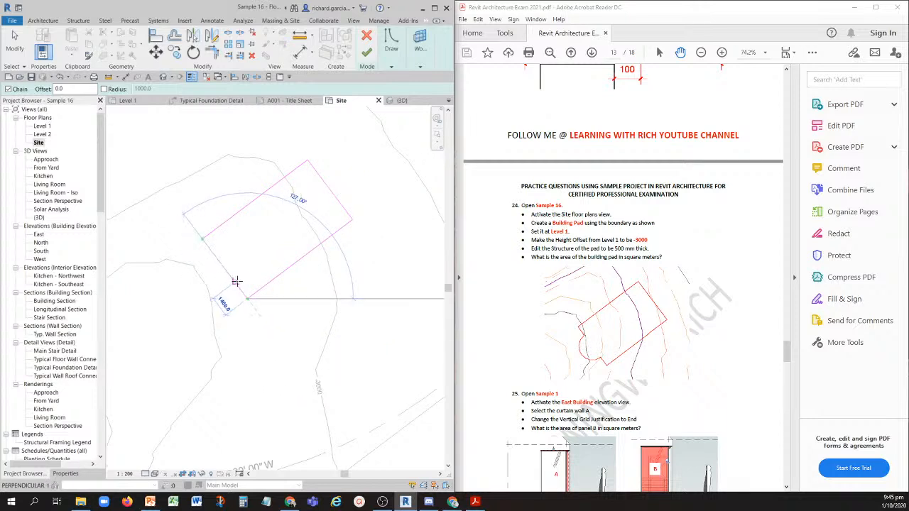
left_click(237, 282)
key("Escape")
key("Escape")
- Mirror a copy of the 1400 mm return line about a perpendicular axis through the midpoint of the opposite short side
scroll(231, 296, "up", 3)
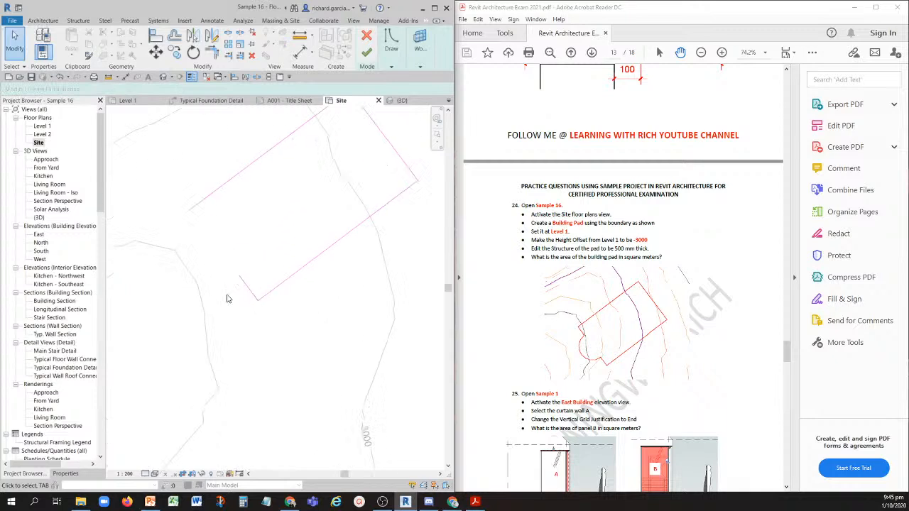
left_click(248, 287)
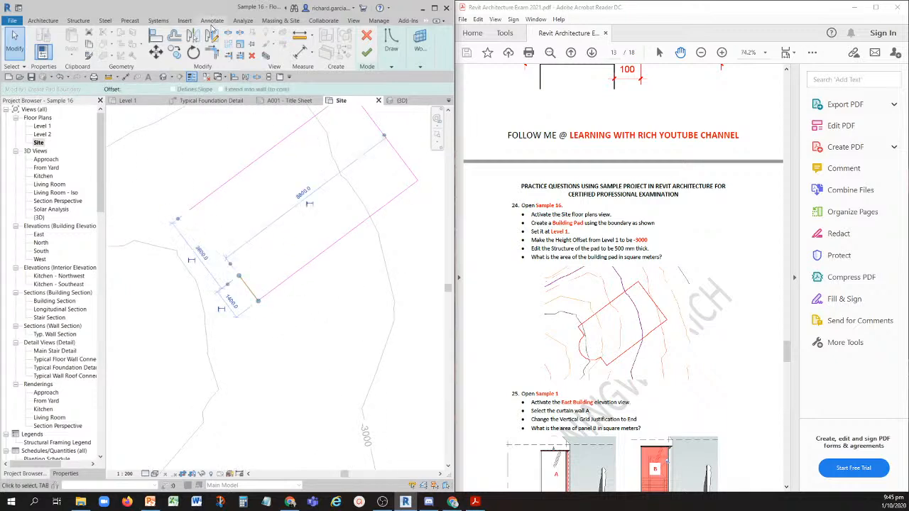
left_click(211, 37)
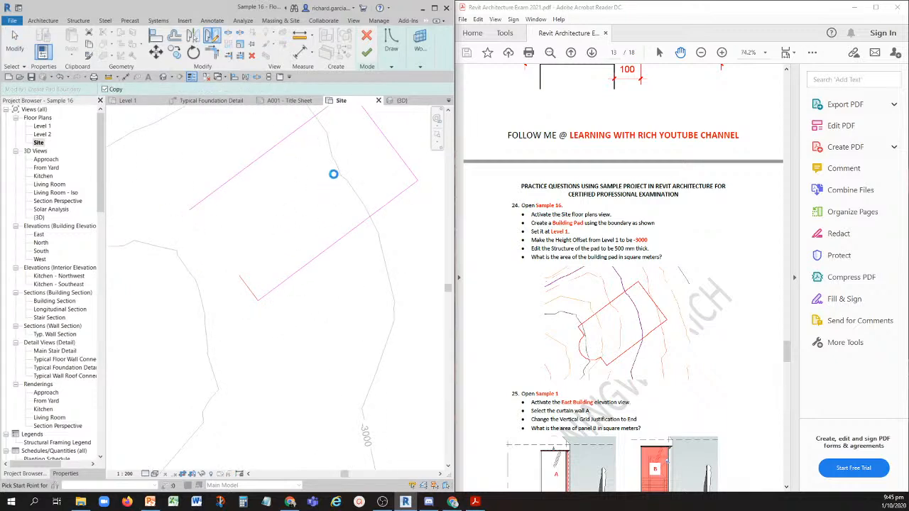
middle_click_drag(383, 161, 290, 238)
left_click(291, 212)
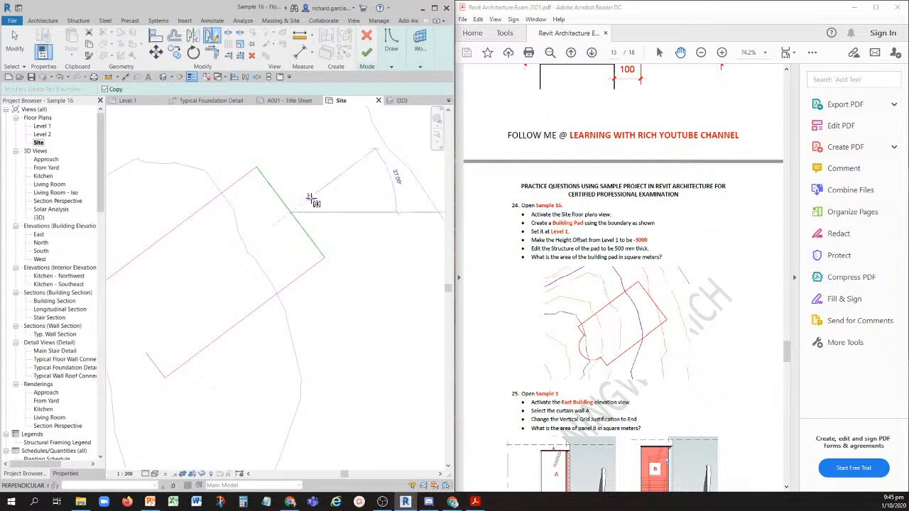
left_click(315, 196)
scroll(254, 268, "down", 1)
middle_click_drag(257, 272, 322, 247)
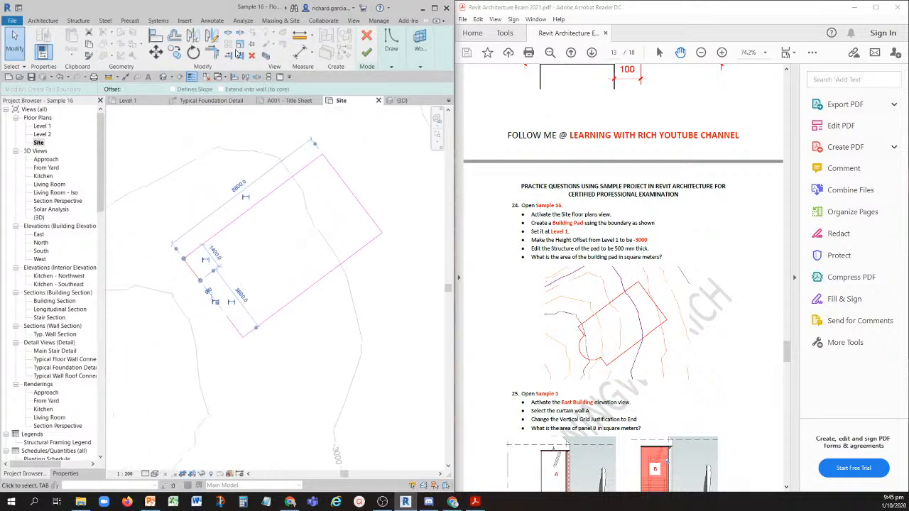
key("Escape")
- Close the boundary with an outward-bulging start-end-radius arc of about 1115 mm radius between the two short return lines
left_click(391, 44)
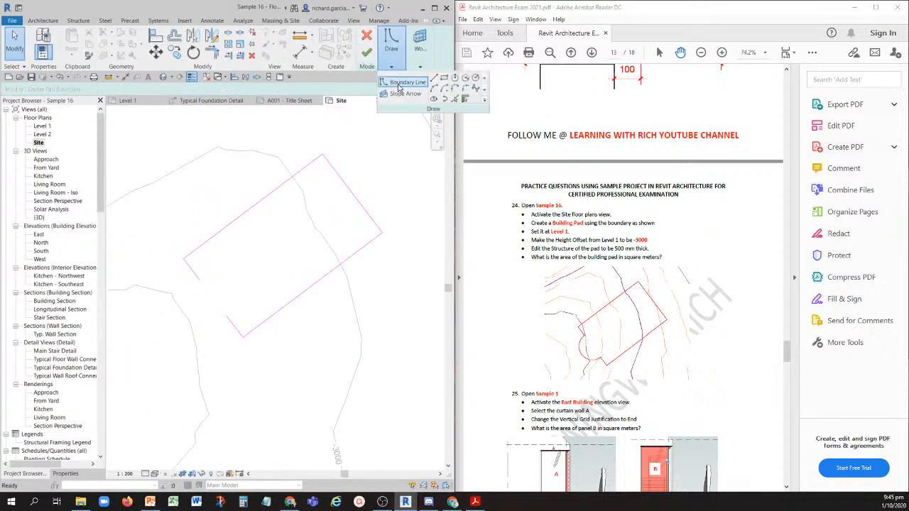
left_click(434, 90)
scroll(197, 312, "up", 2)
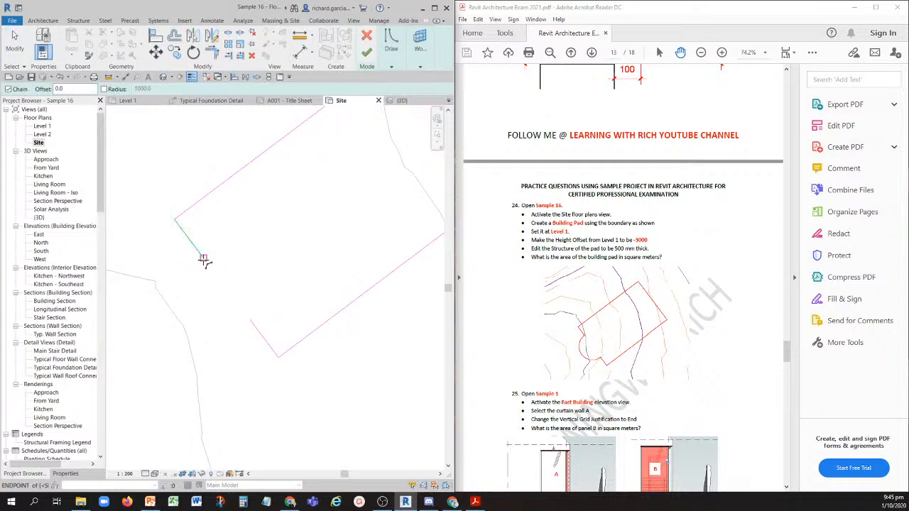
left_click(204, 257)
left_click(248, 320)
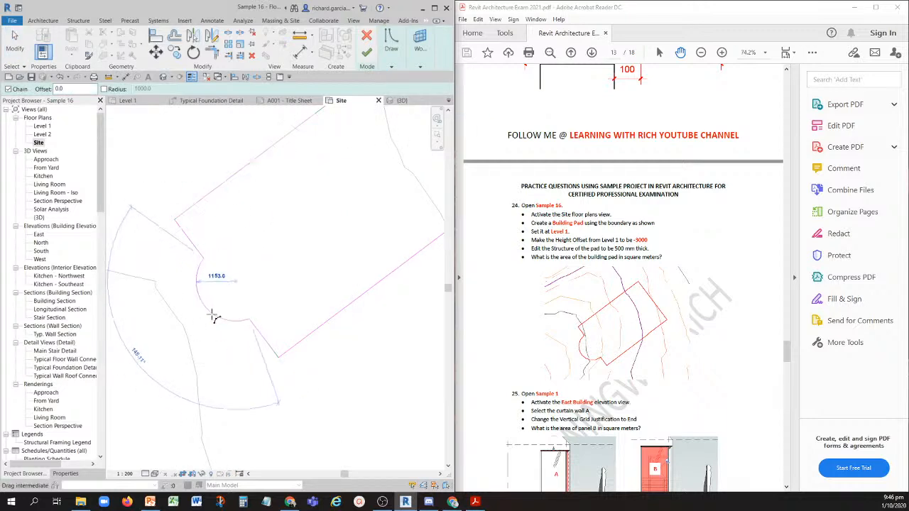
left_click(212, 320)
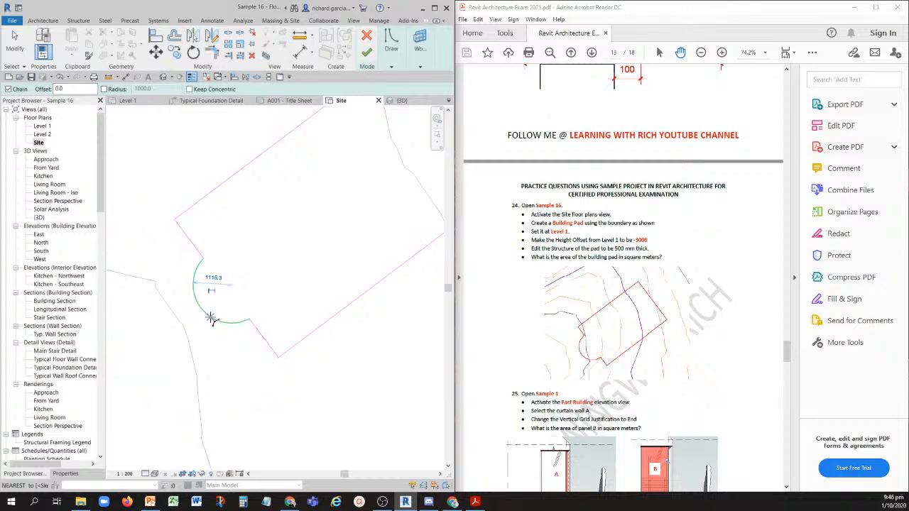
key("Escape")
key("Escape")
scroll(242, 213, "down", 2)
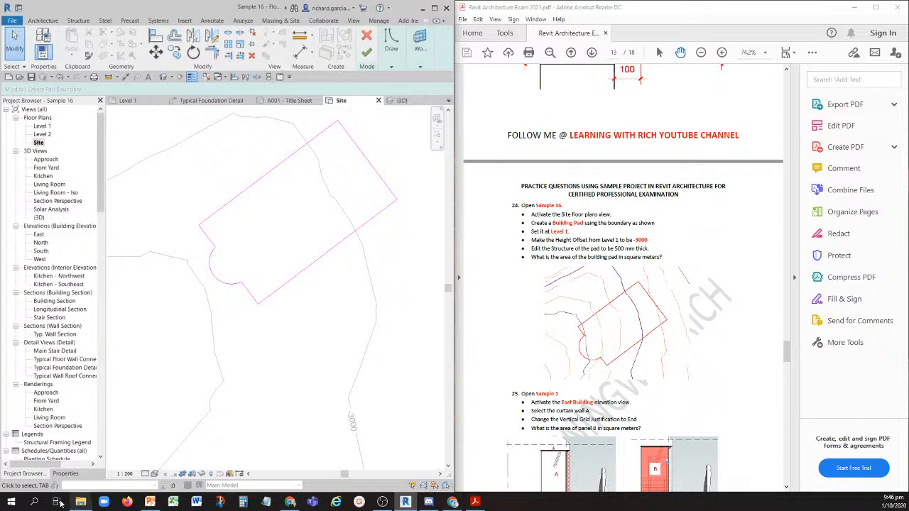
- Set the pad's height offset from Level 1 to -3000 and compare its boundary with question 24's image
left_click(68, 473)
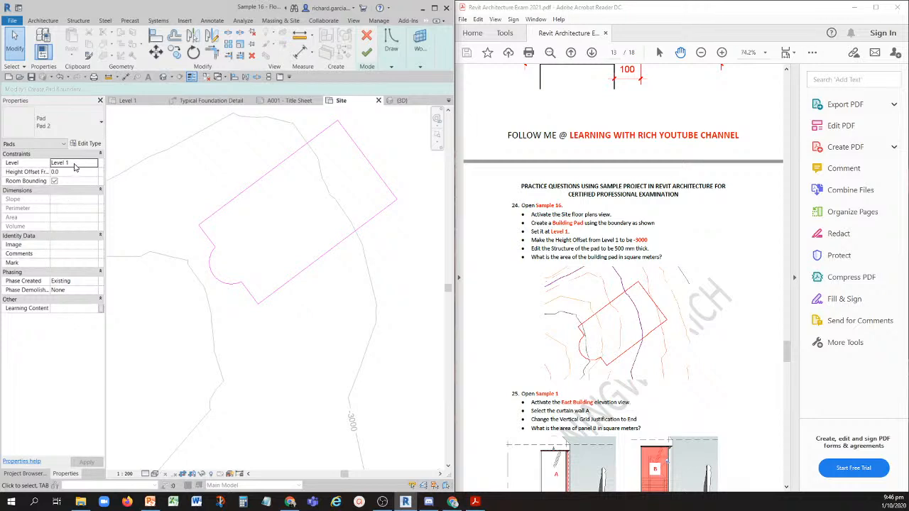
key("ctrl")
key("ctrl")
left_click(70, 173)
key("ctrl")
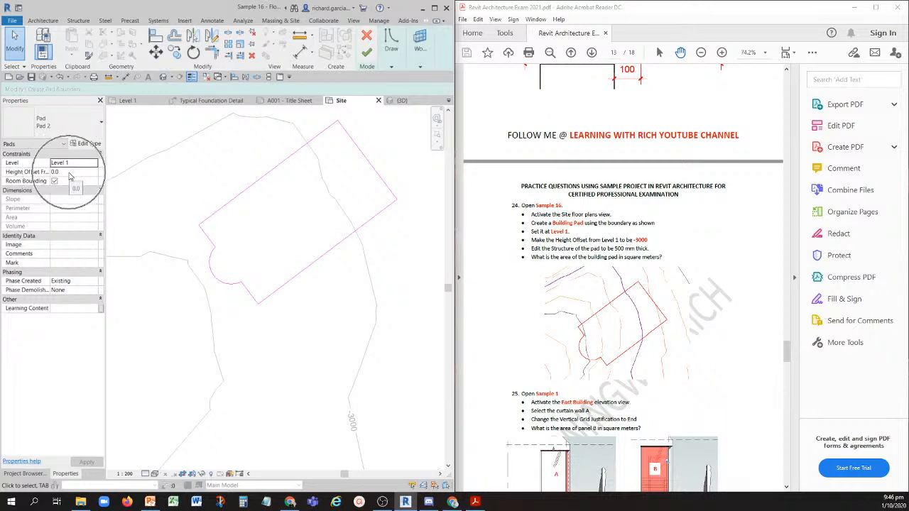
key("ctrl")
type("-300")
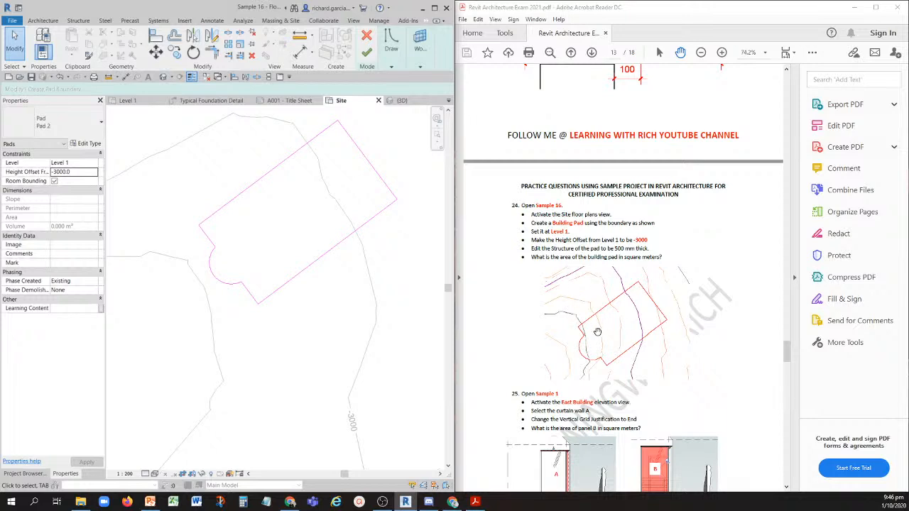
scroll(259, 243, "down", 4)
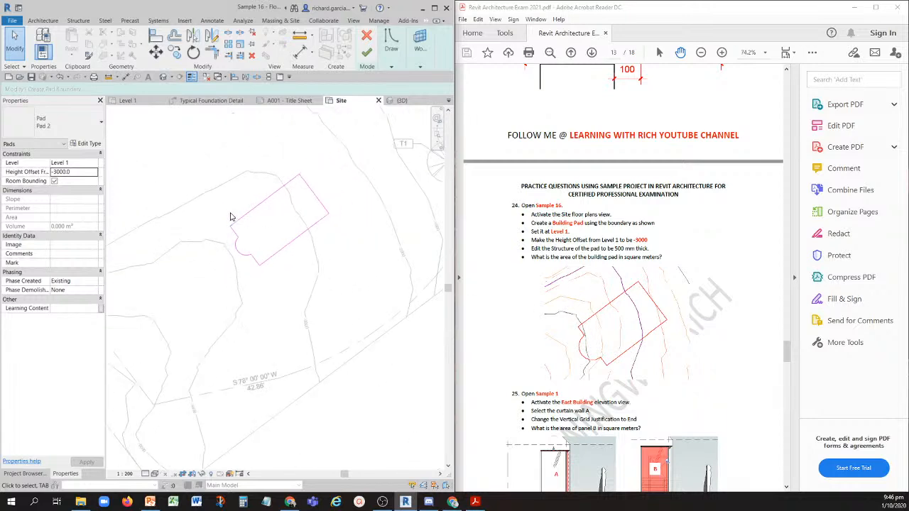
scroll(213, 222, "up", 1)
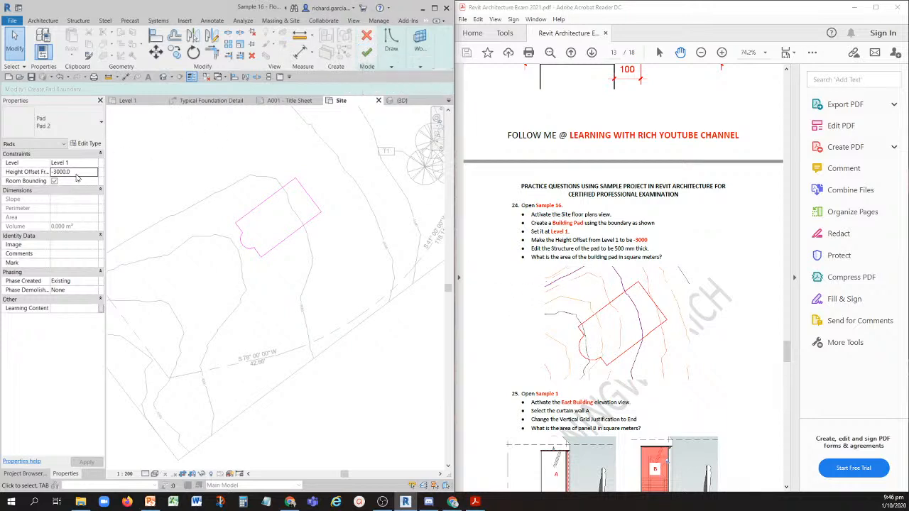
key("ctrl")
key("ctrl")
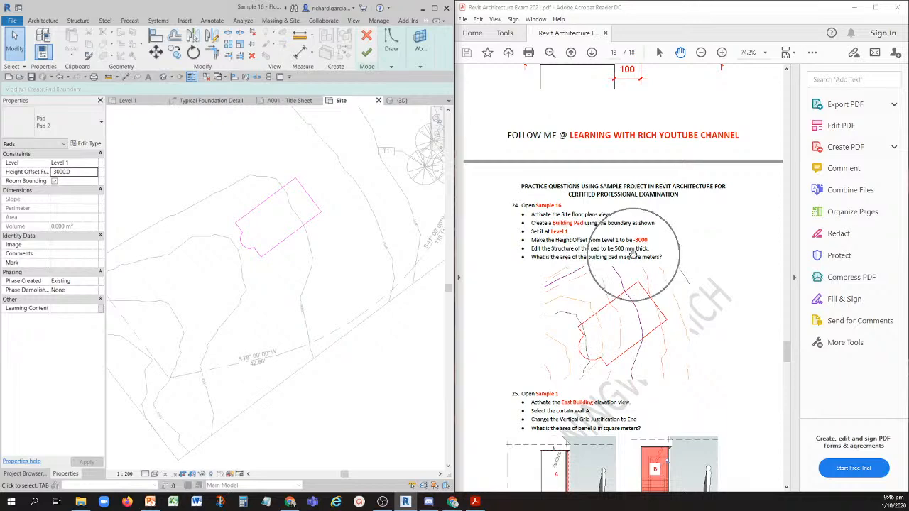
- Set the structure layer thickness of the Pad 2 type to 500 mm and finish the building pad
left_click(88, 143)
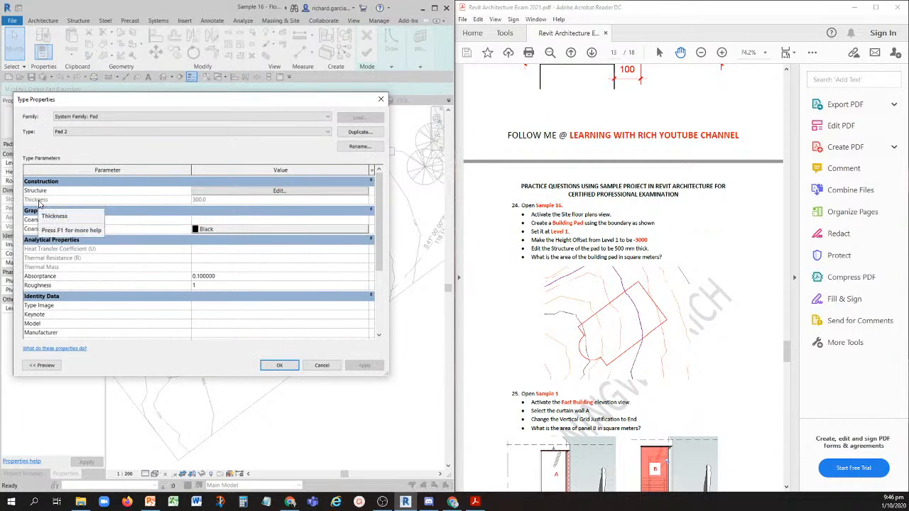
left_click(279, 190)
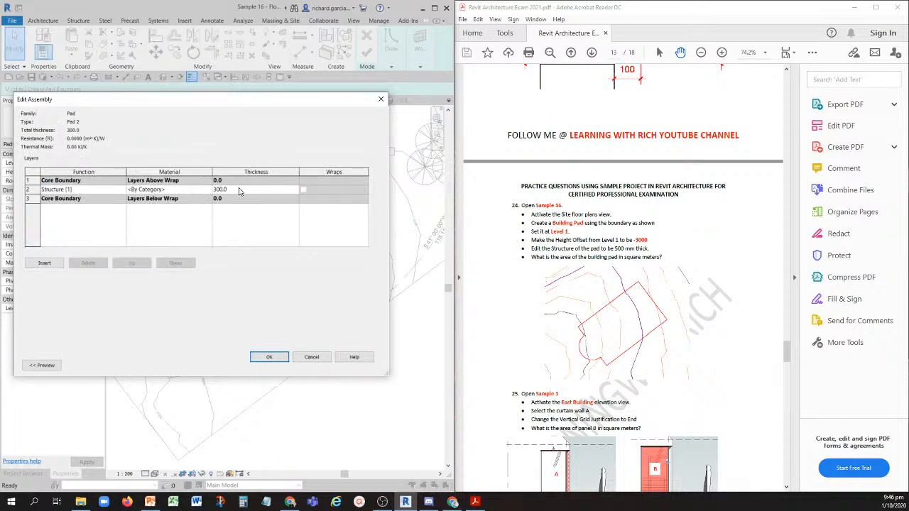
left_click(239, 190)
left_click(239, 189)
type("500")
left_click(273, 357)
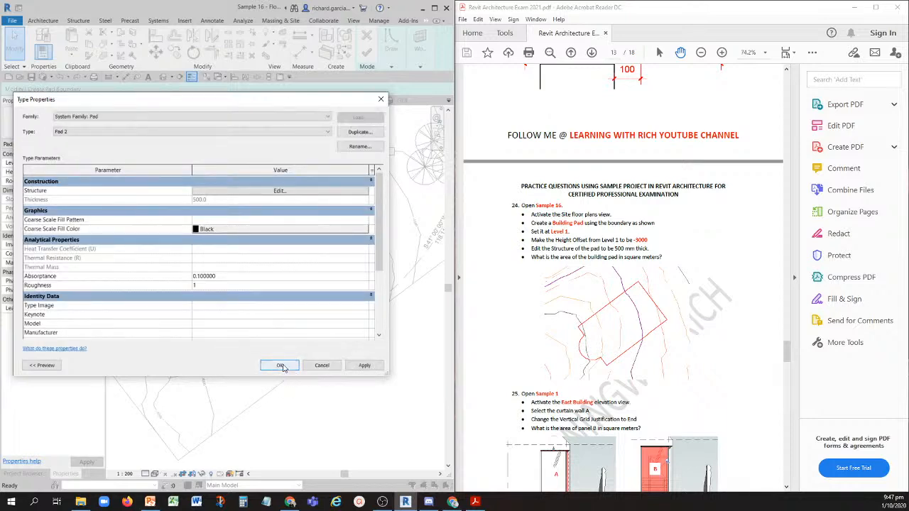
left_click(282, 367)
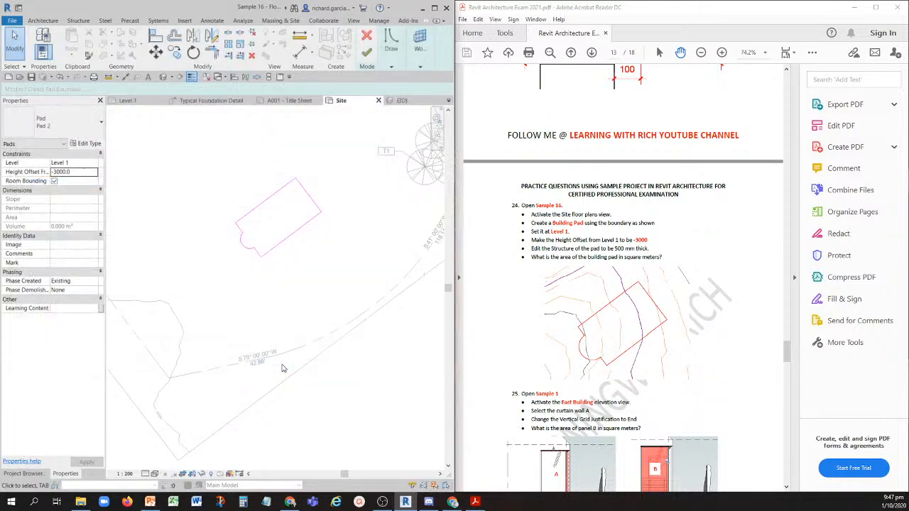
left_click(367, 54)
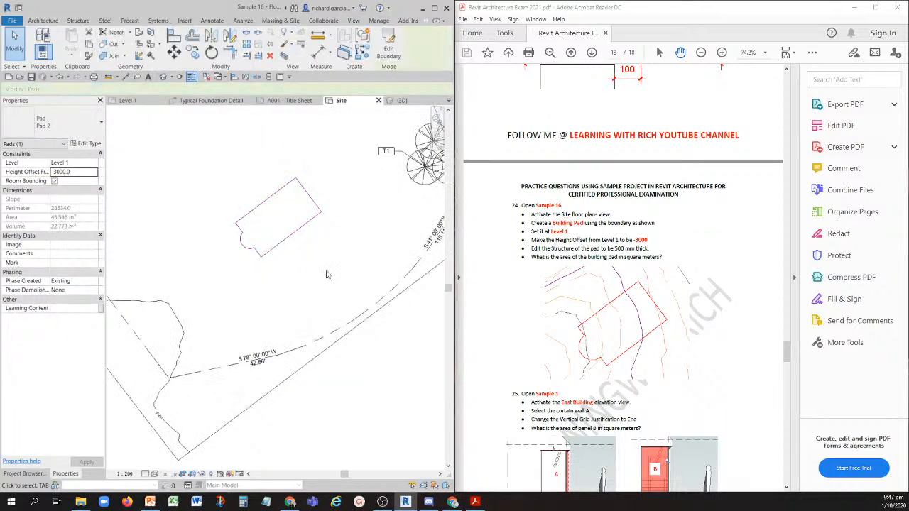
- Open the default 3D view and select the building pad to read its area in the properties
left_click(370, 411)
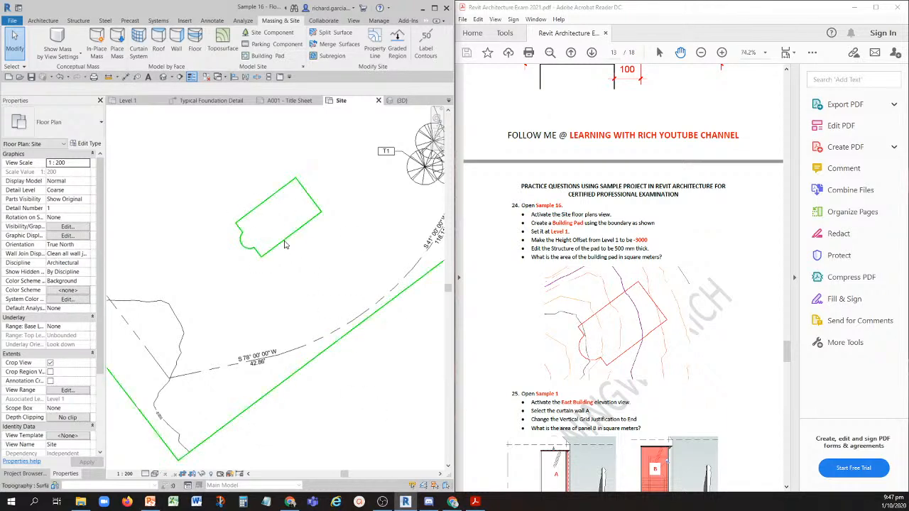
scroll(284, 245, "down", 1)
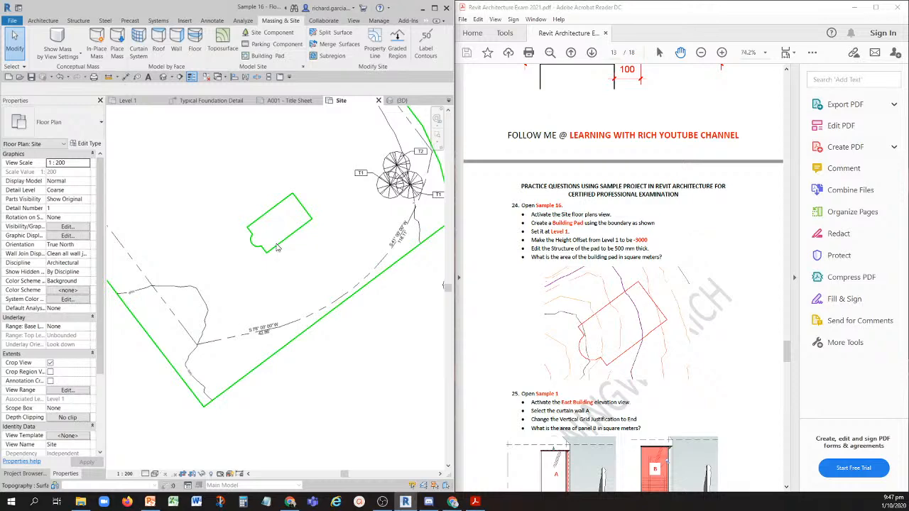
left_click(363, 193)
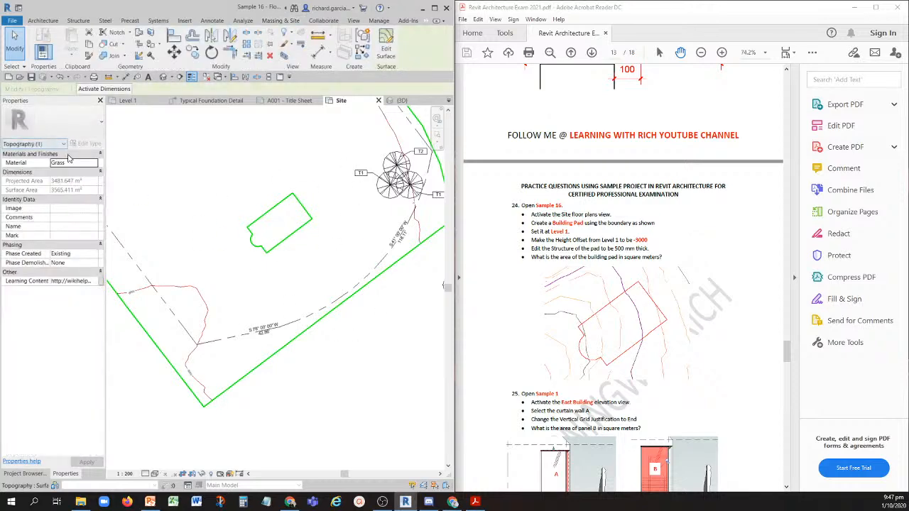
left_click(15, 49)
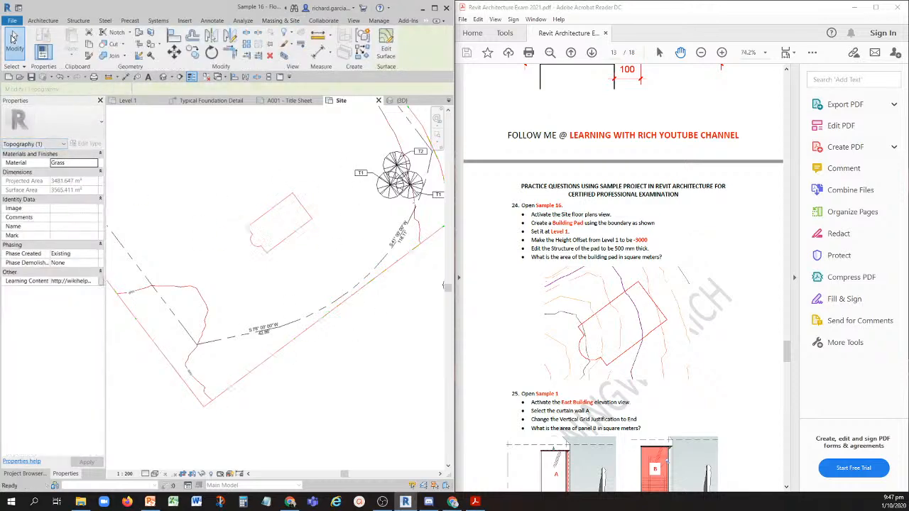
left_click(164, 77)
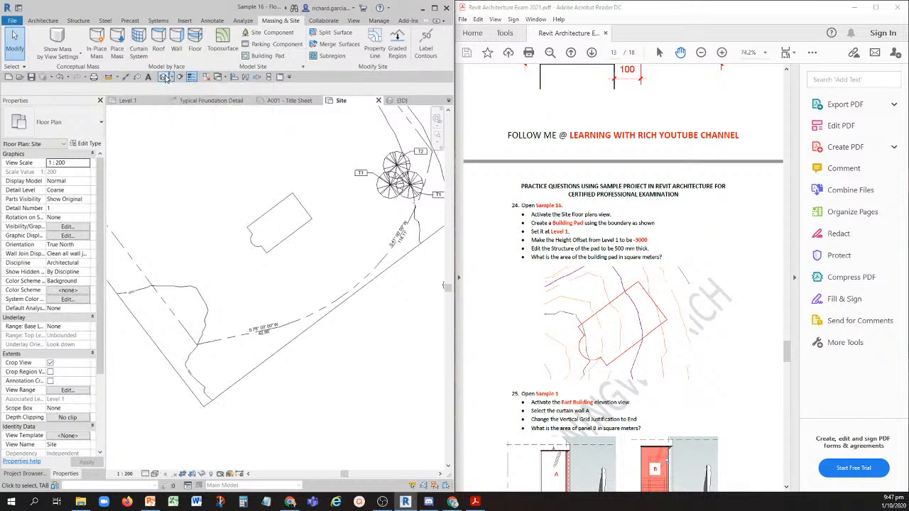
scroll(338, 297, "up", 6)
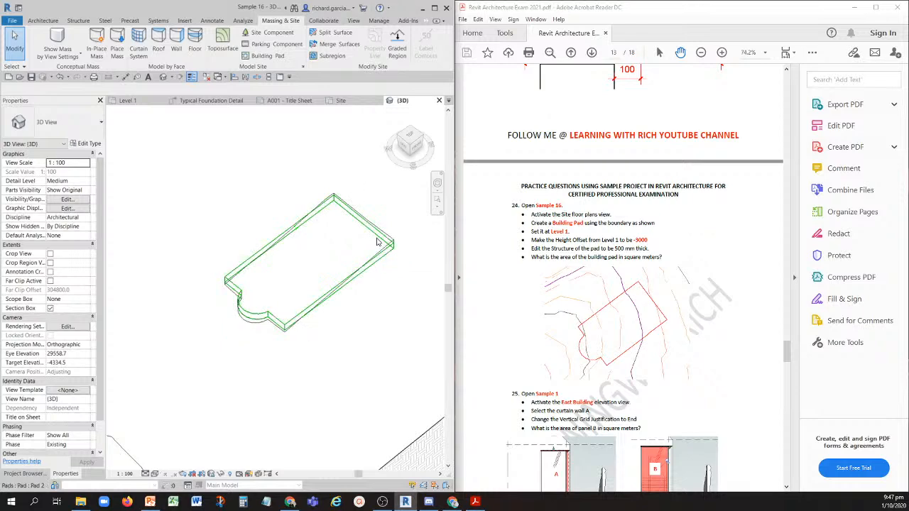
left_click(377, 242)
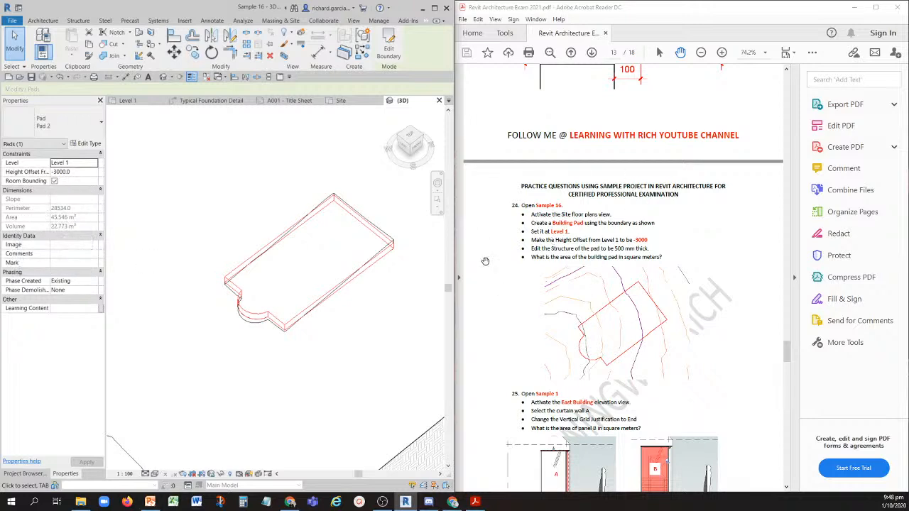
- Bring question 25 into view in the PDF and close the Sample 16 project without saving its changes
scroll(557, 303, "down", 8)
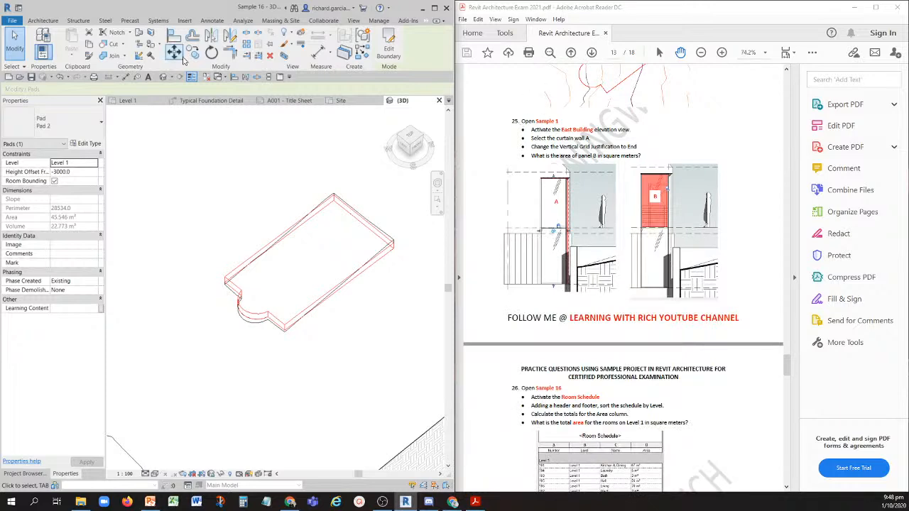
left_click(206, 78)
left_click(370, 100)
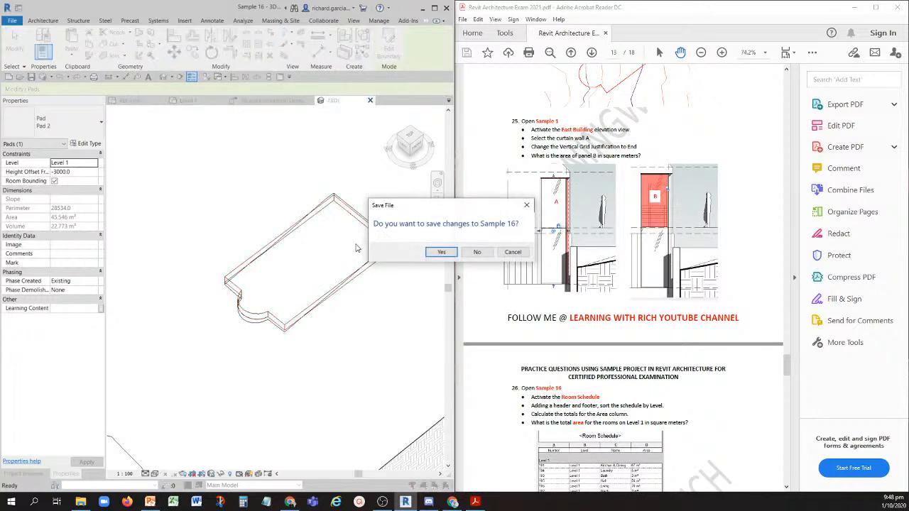
left_click(476, 254)
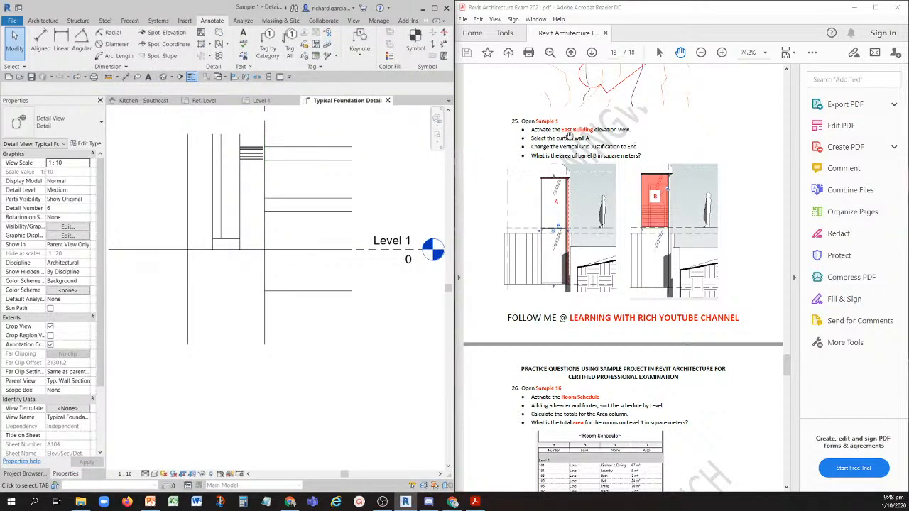
- Open the East building elevation view of Sample 1
key("ctrl")
left_click(27, 474)
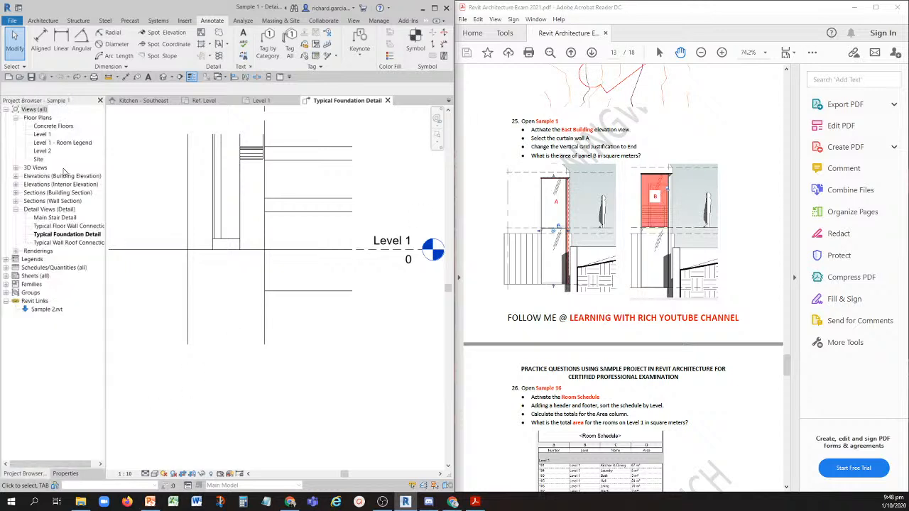
double_click(54, 176)
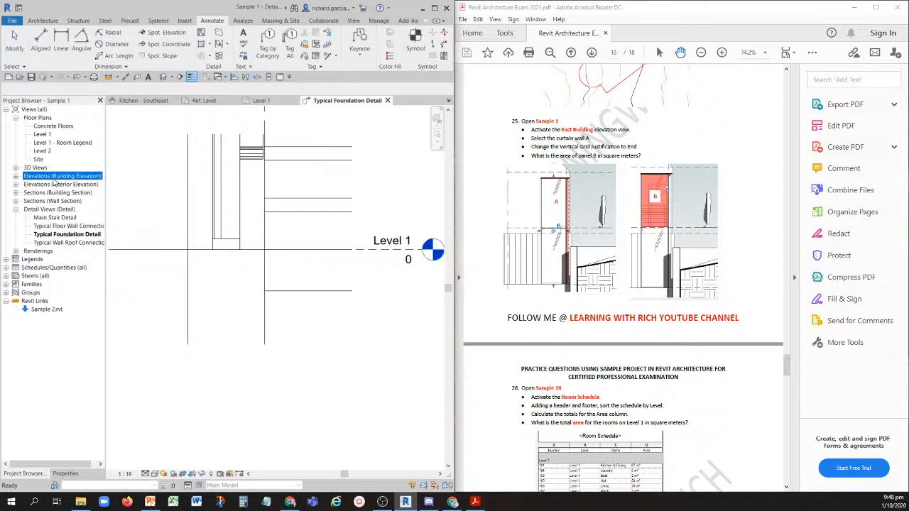
double_click(39, 185)
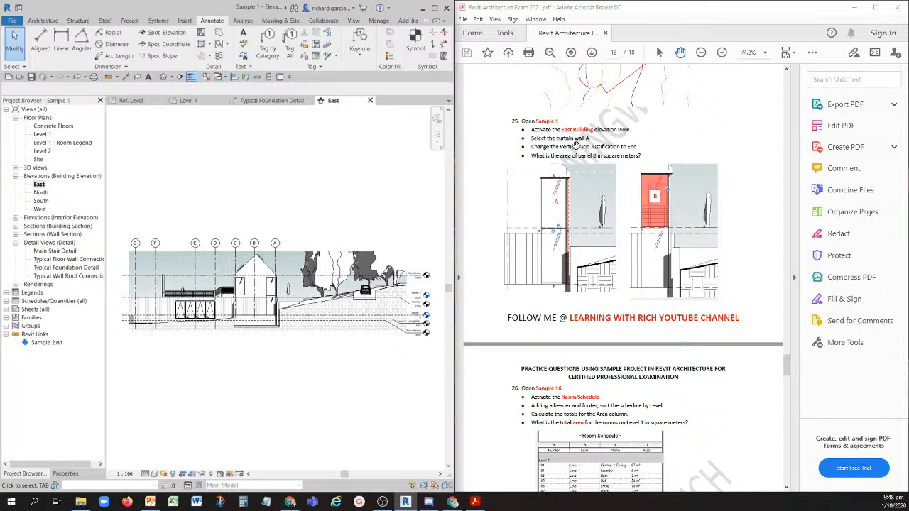
- Set the vertical grid justification of curtain wall A in the East elevation to End
scroll(270, 295, "up", 5)
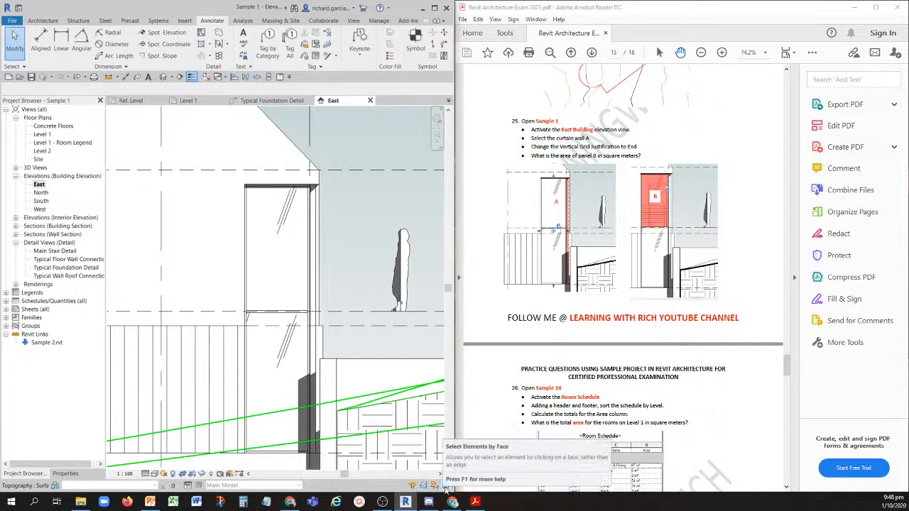
left_click(268, 250)
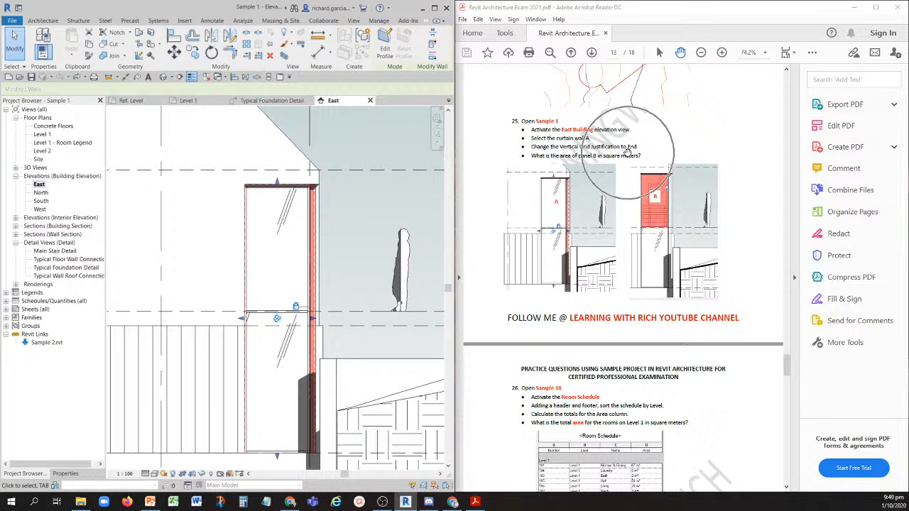
left_click(65, 474)
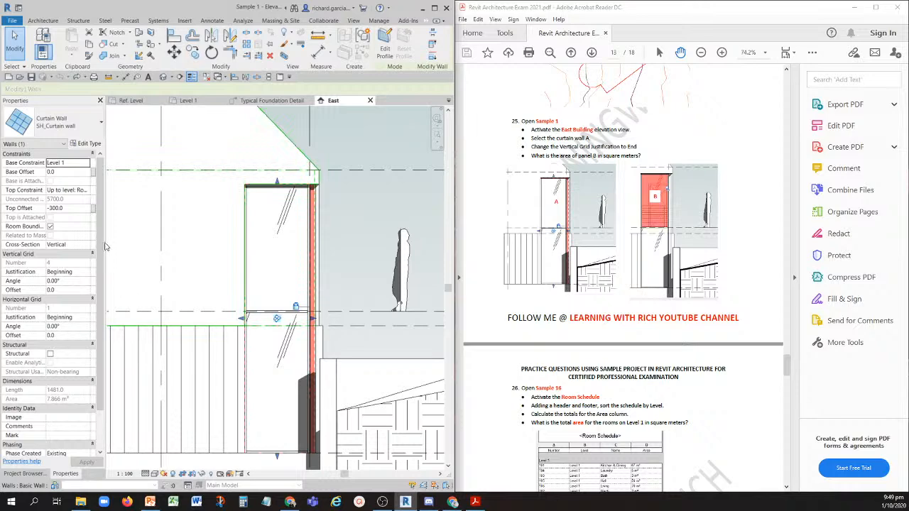
left_click_drag(106, 243, 165, 242)
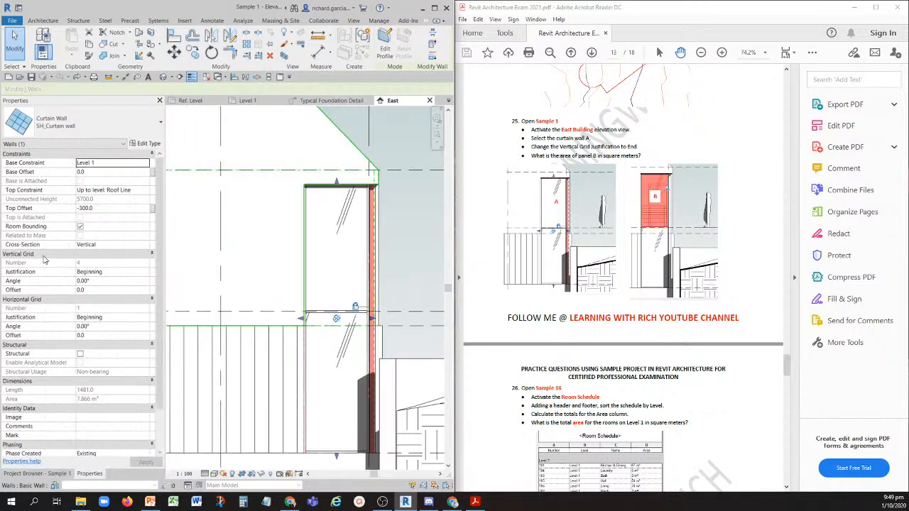
left_click(26, 261)
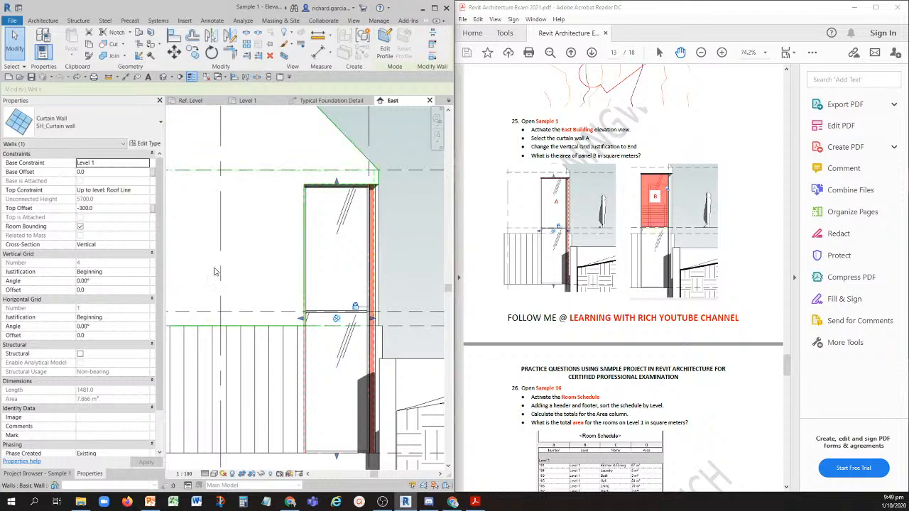
left_click(116, 274)
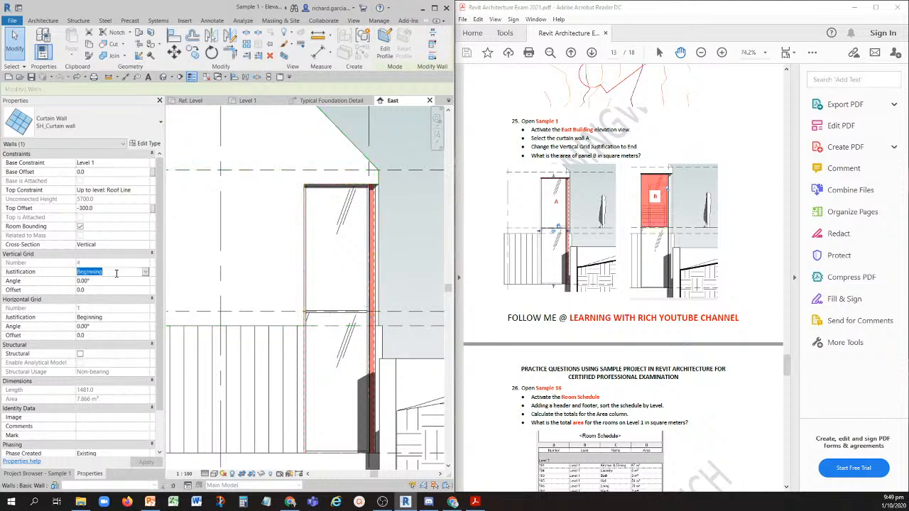
left_click(145, 272)
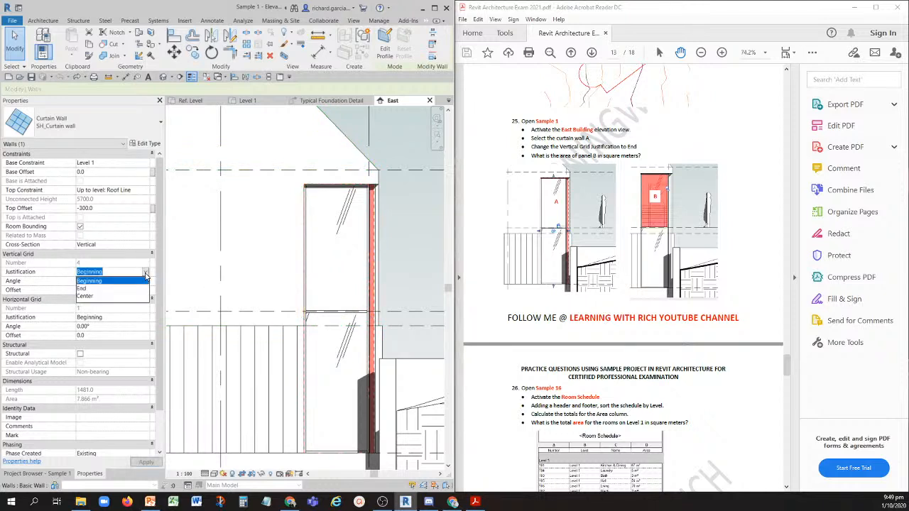
left_click(78, 289)
left_click(92, 274)
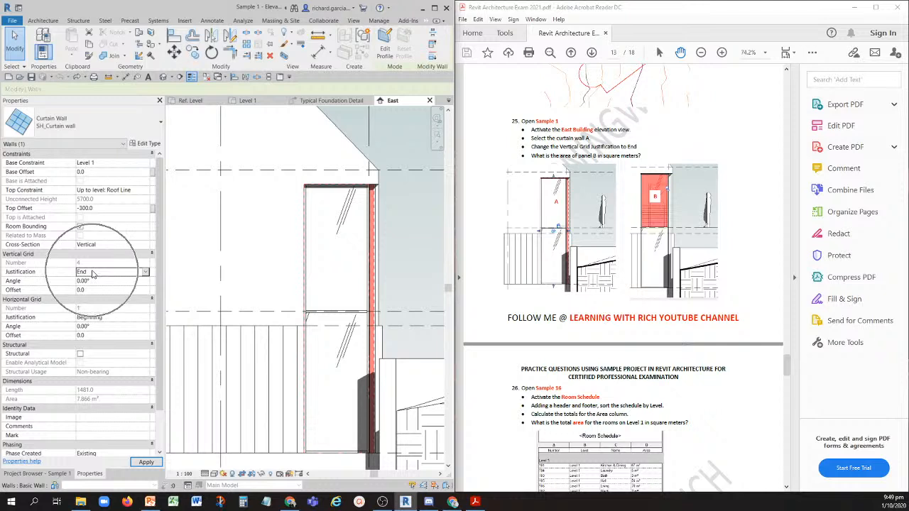
left_click(149, 463)
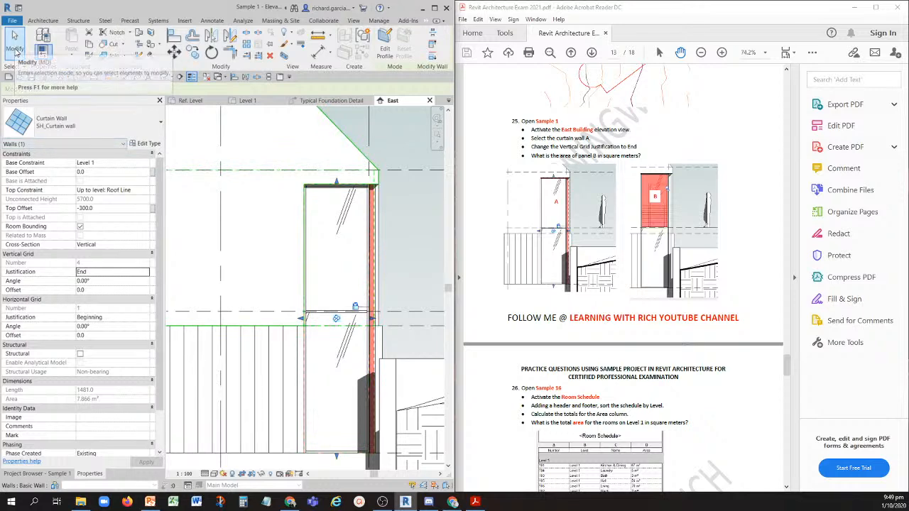
- Select the curtain wall's upper glazed panel, marked B in question 25, and read its area
left_click(16, 49)
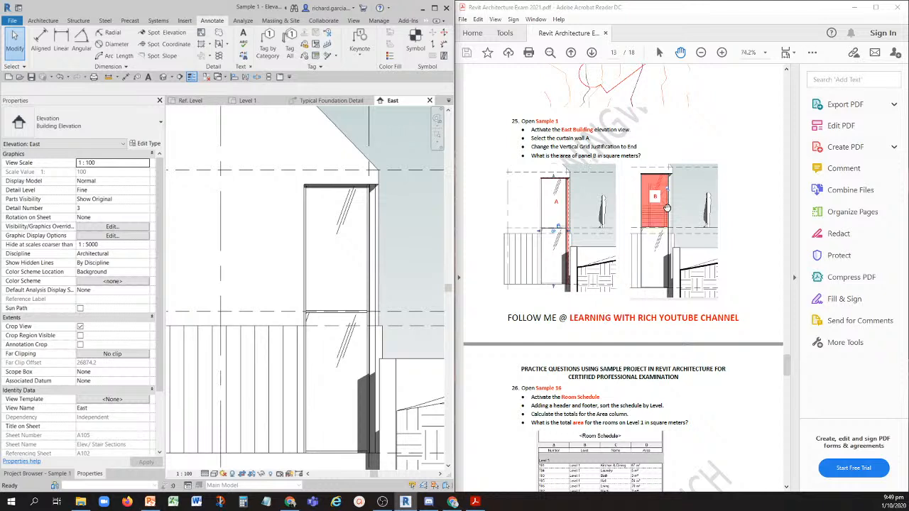
left_click(340, 248)
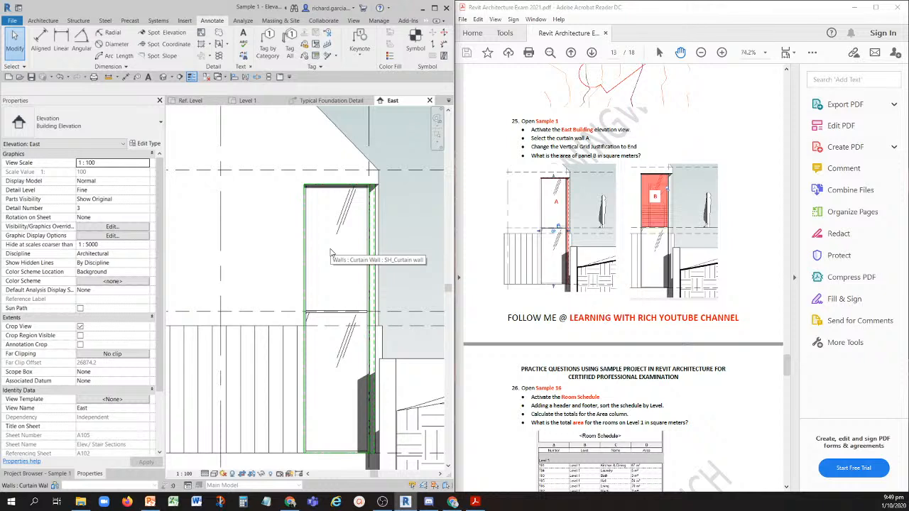
key("Tab")
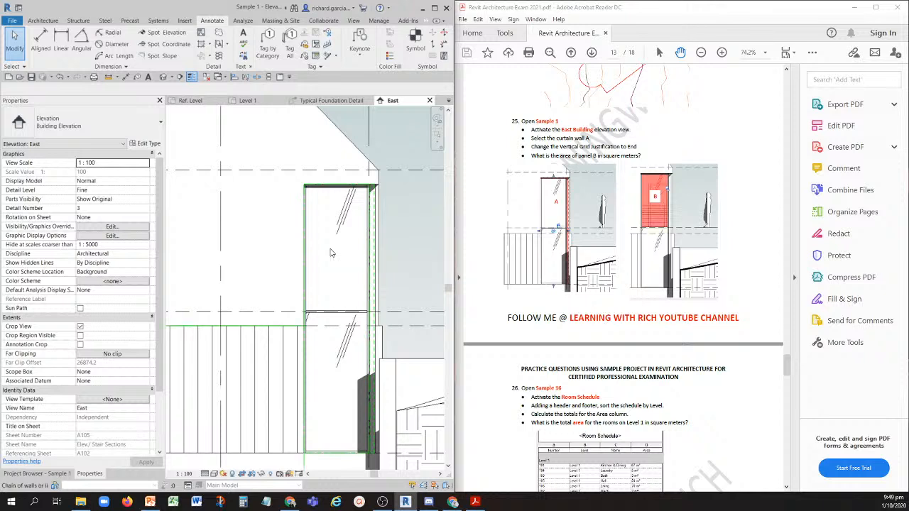
key("Tab")
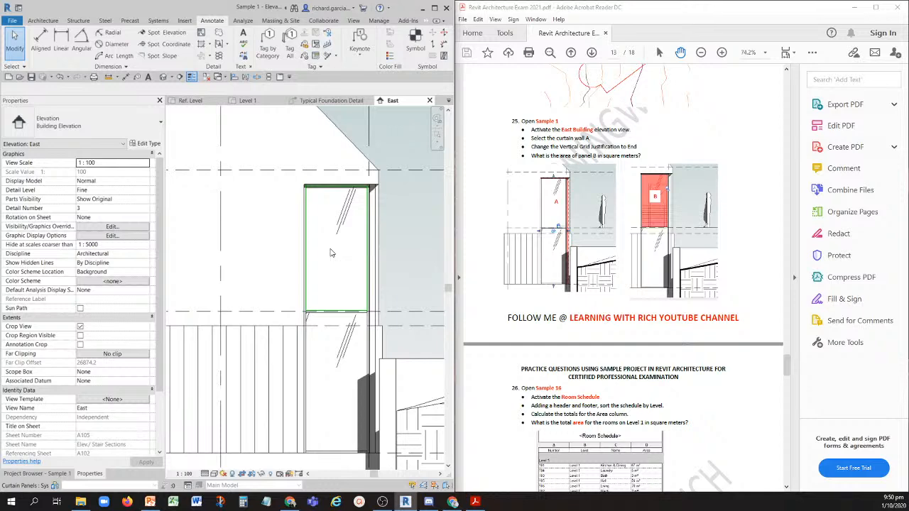
left_click(345, 265)
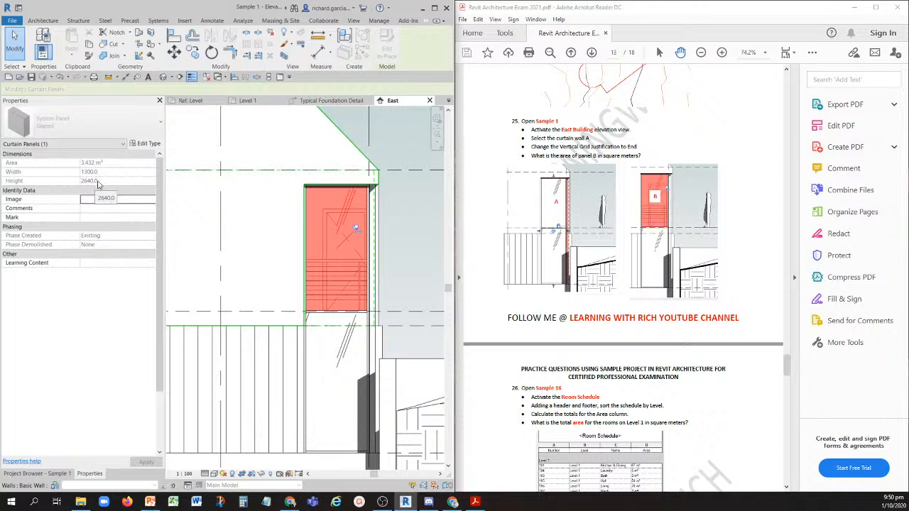
- Bring up question 26 in the PDF, open the Sample 16 project and activate its Room Schedule
scroll(576, 257, "down", 4)
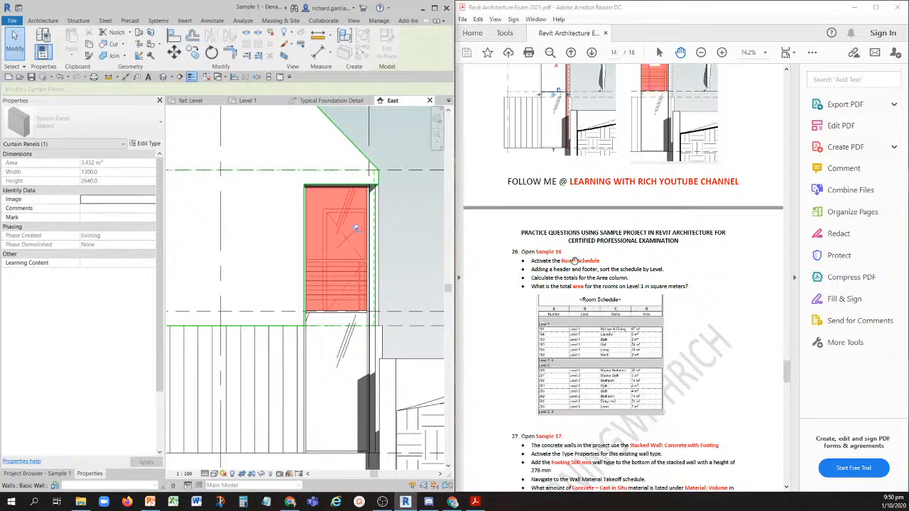
scroll(574, 260, "down", 4)
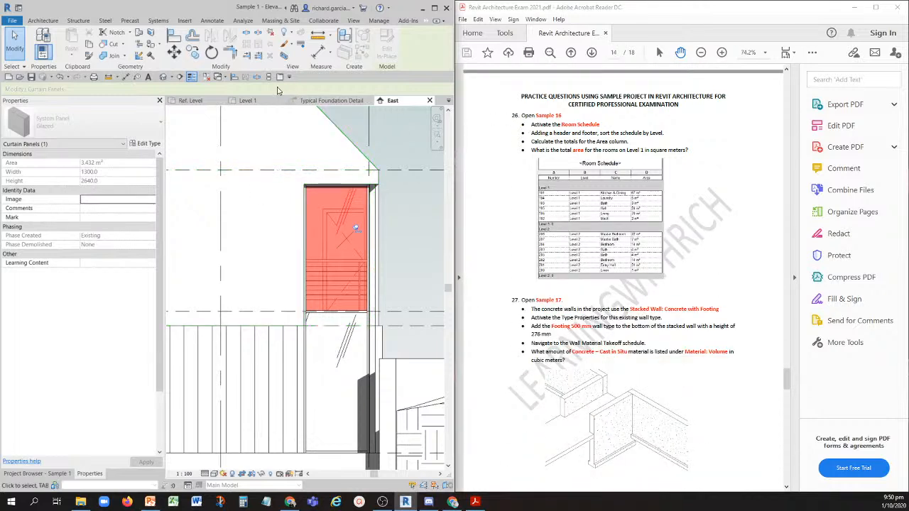
left_click(205, 76)
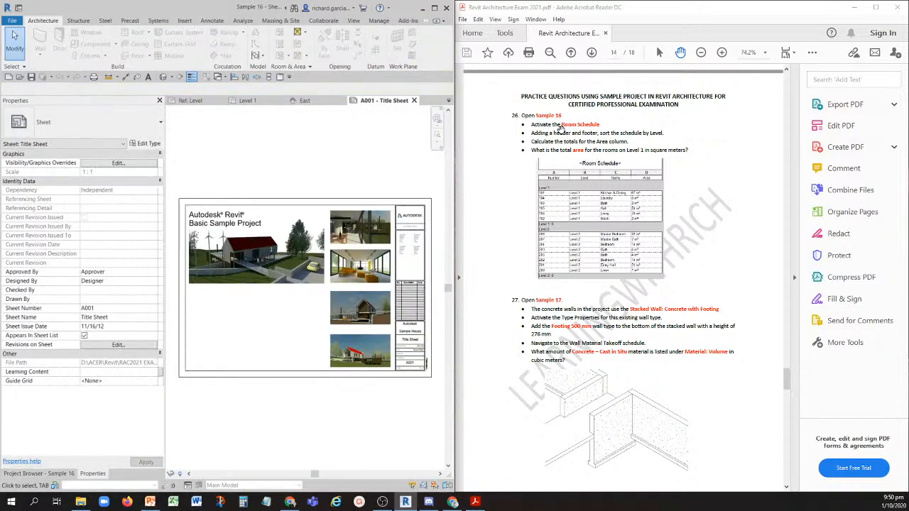
key("ctrl")
key("ctrl")
left_click(64, 473)
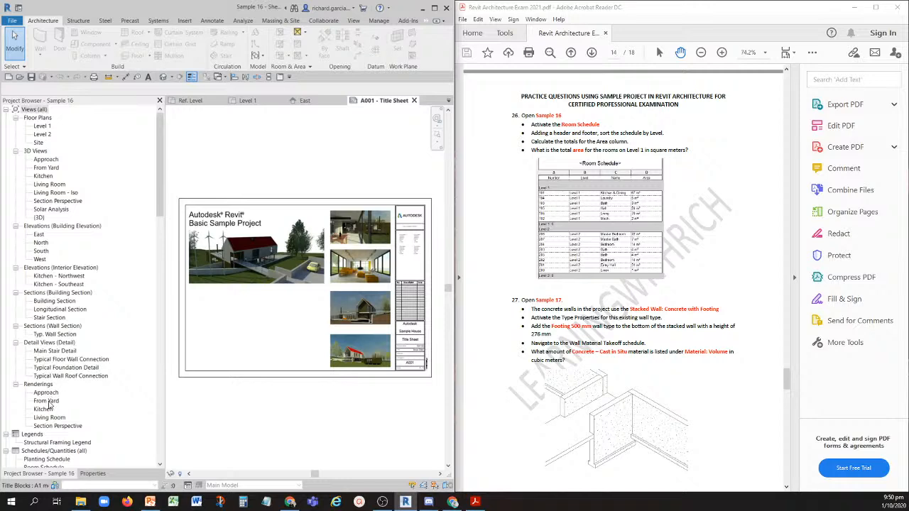
scroll(50, 404, "down", 3)
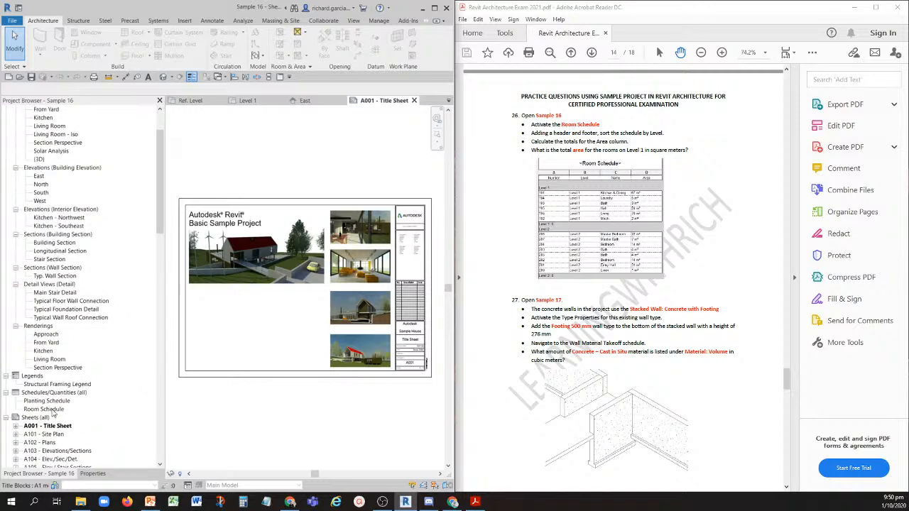
left_click(50, 409)
double_click(51, 411)
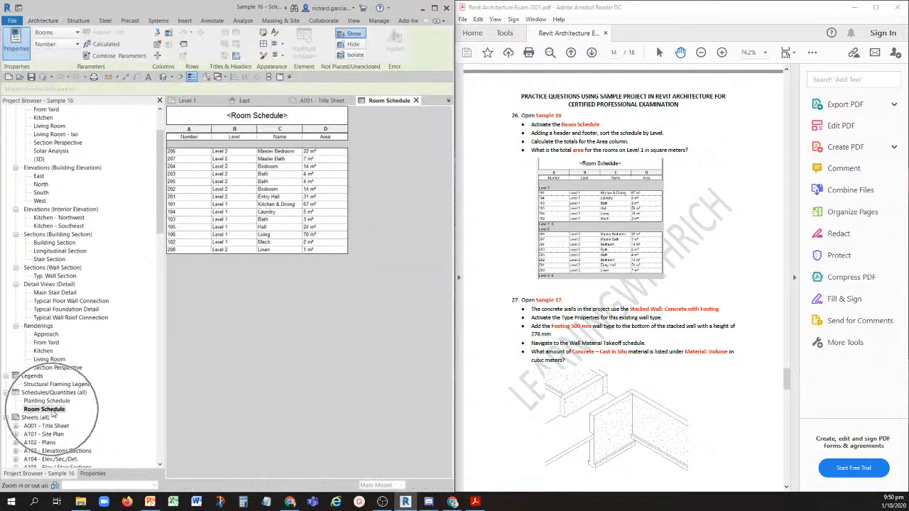
- Sort the Room Schedule by Level, adding a header and a footer with title, count and totals
left_click(159, 100)
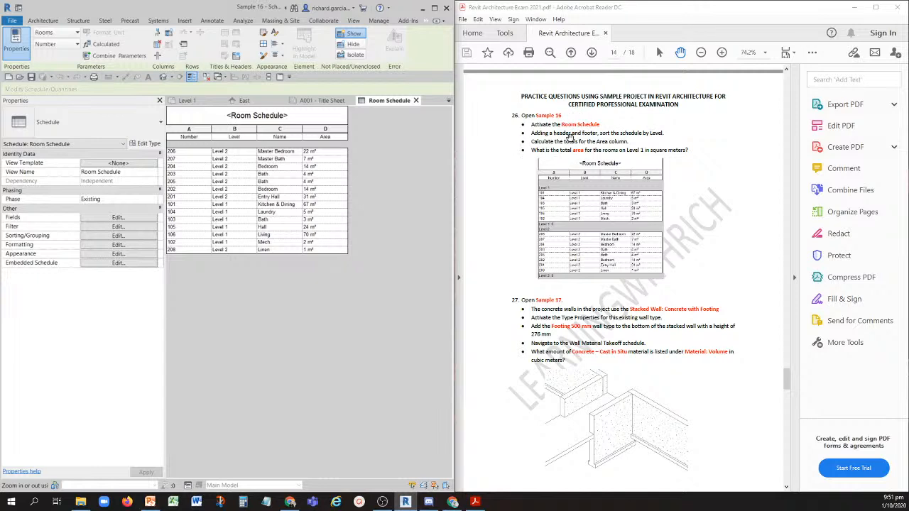
left_click(97, 238)
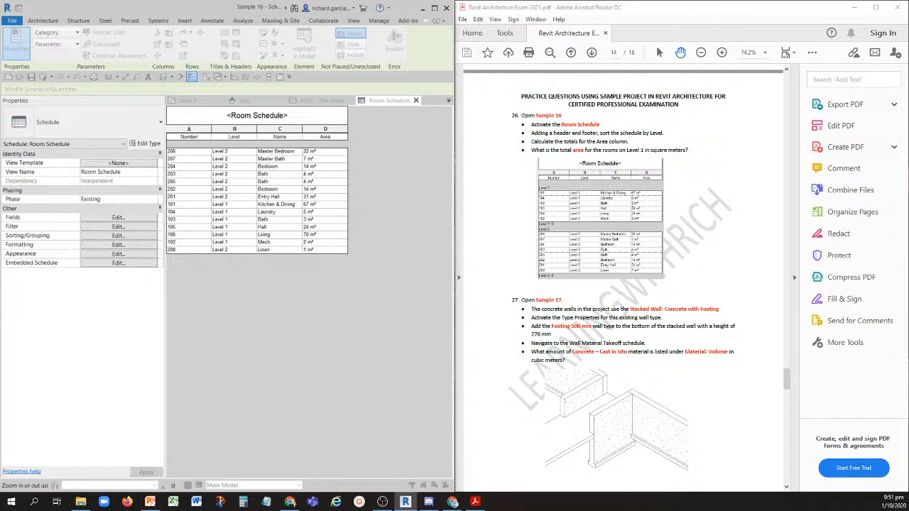
left_click_drag(520, 102, 186, 75)
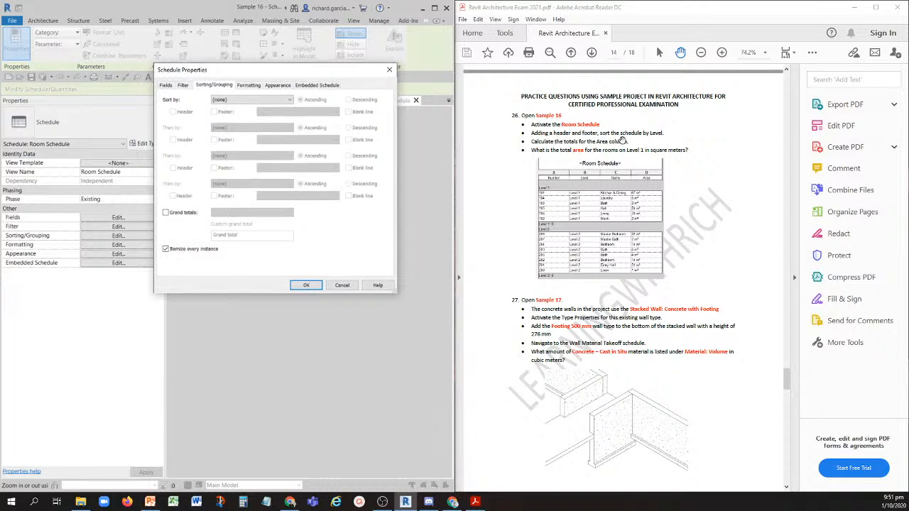
left_click(224, 99)
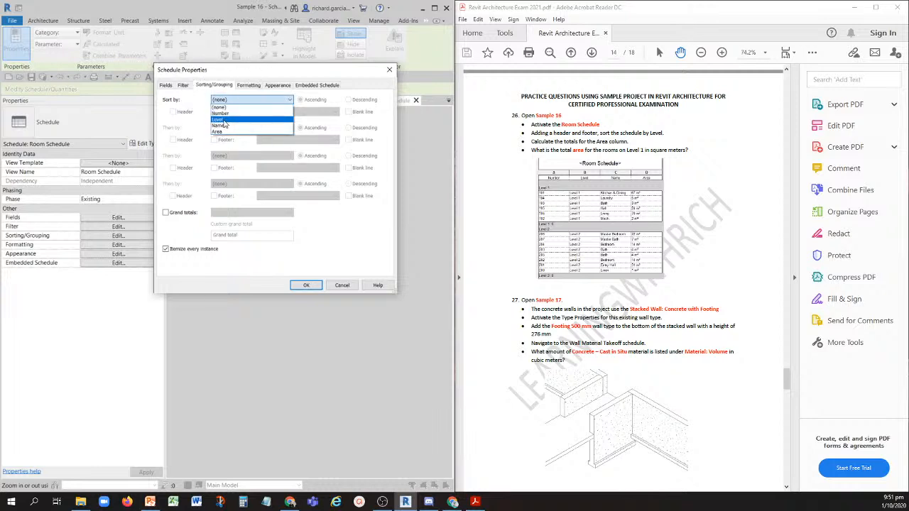
left_click(221, 120)
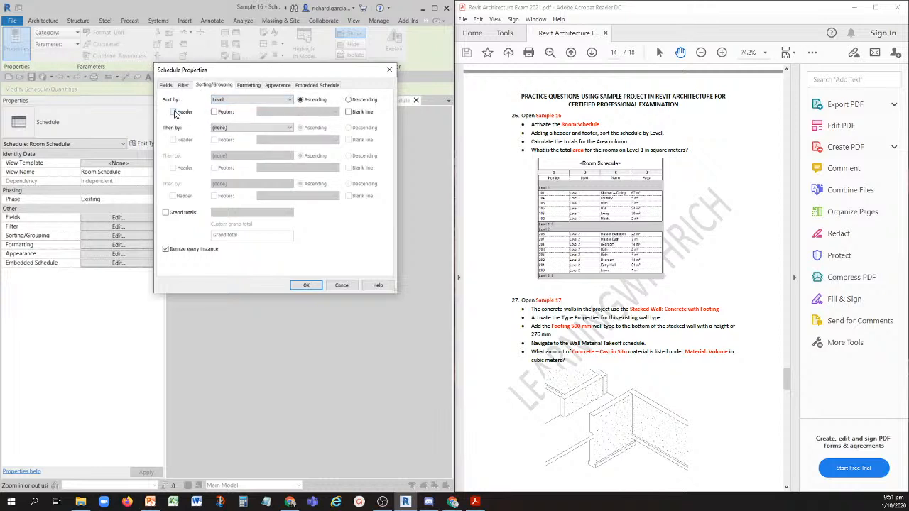
left_click(215, 113)
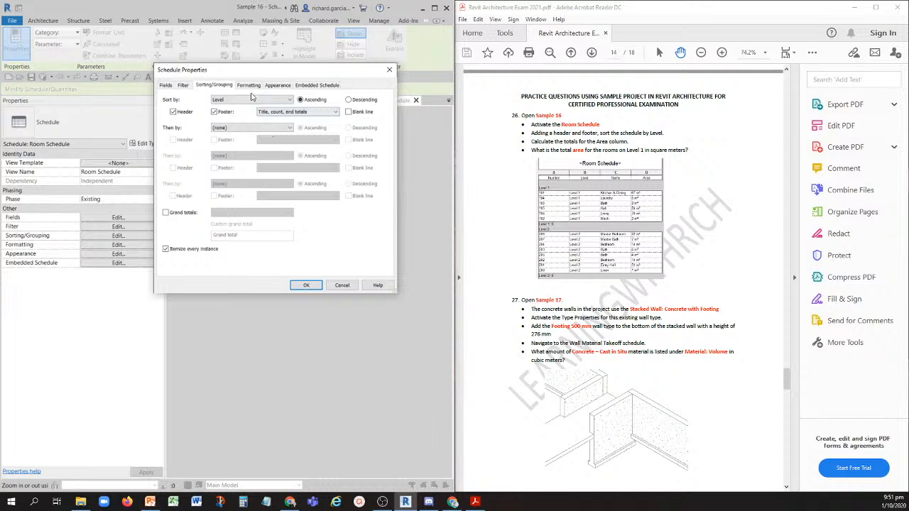
- Set the Area field to calculate totals and apply the schedule changes
left_click(250, 88)
left_click(250, 87)
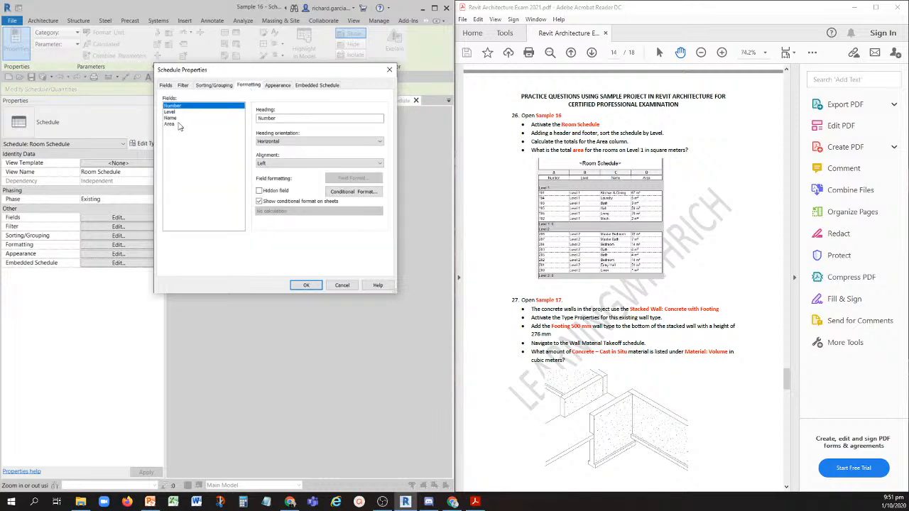
left_click(170, 126)
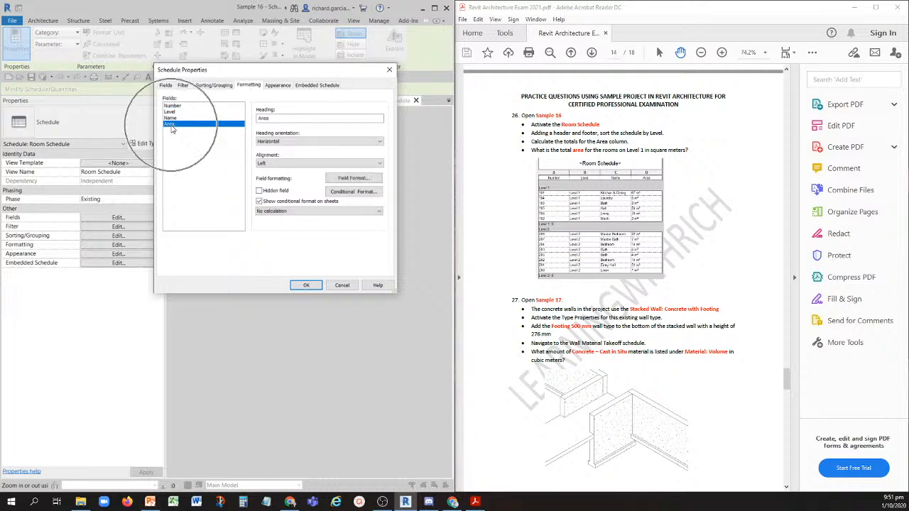
left_click(280, 211)
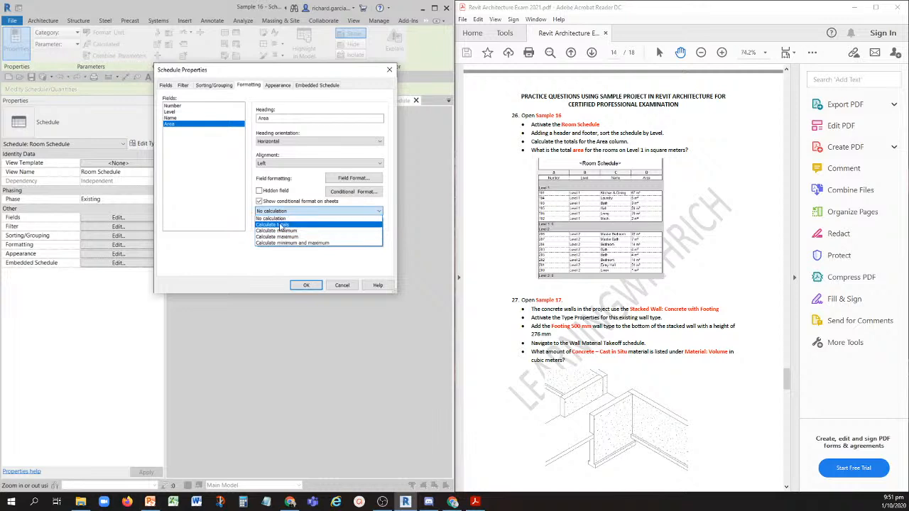
left_click(281, 225)
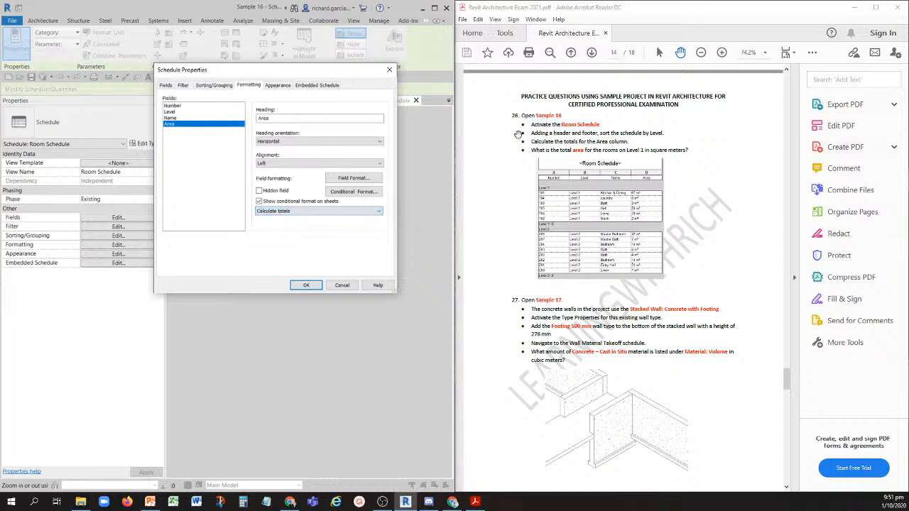
left_click(597, 145)
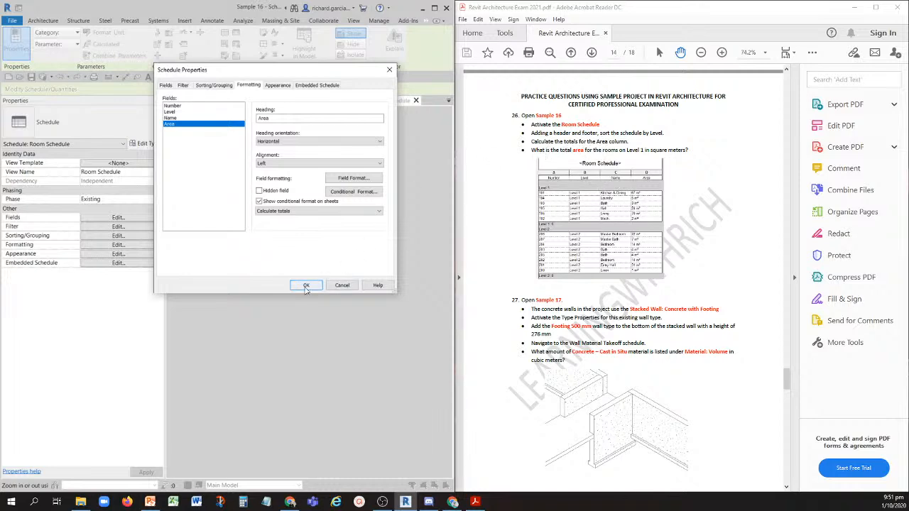
left_click(306, 286)
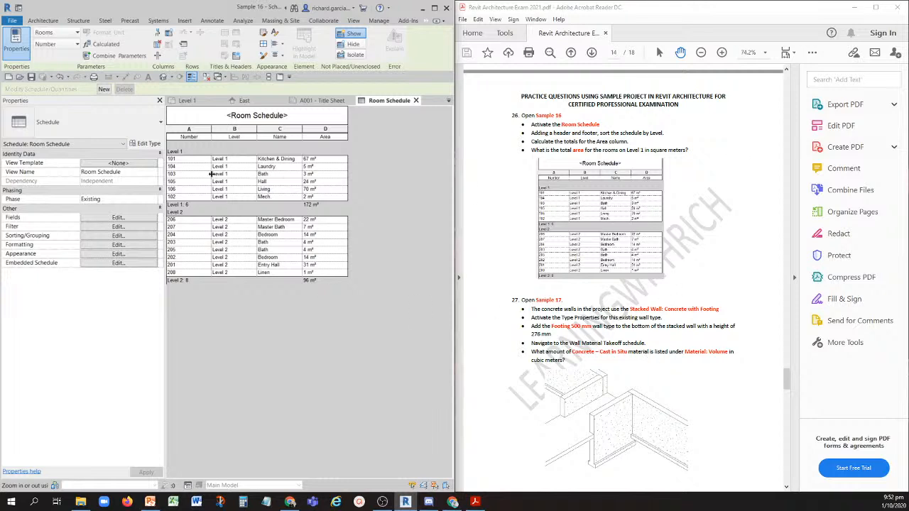
- Close the inactive views and open the Sample 17 project, with question 27 in view in the PDF
left_click(207, 78)
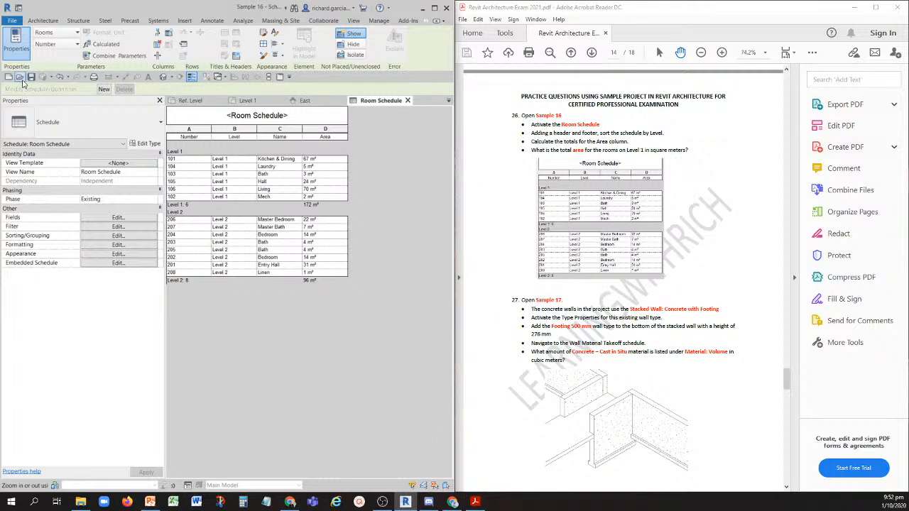
left_click(21, 79)
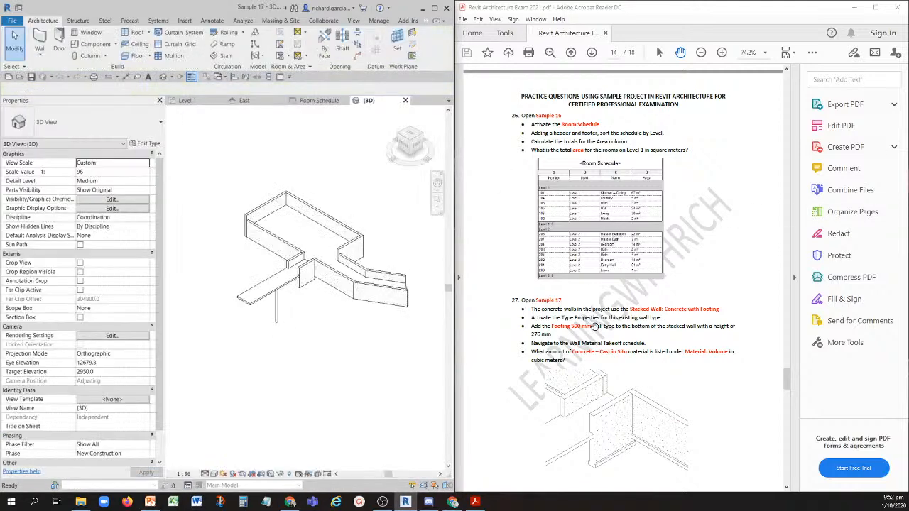
scroll(601, 315, "down", 1)
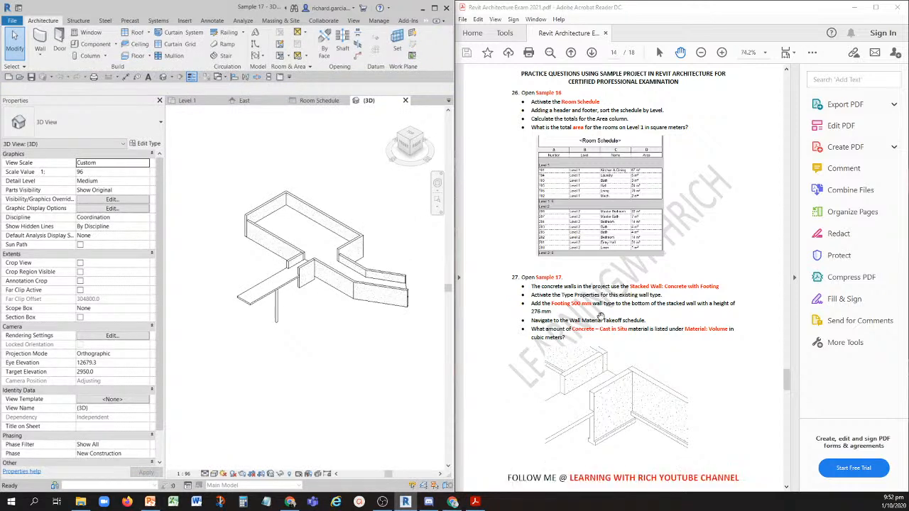
scroll(601, 315, "down", 3)
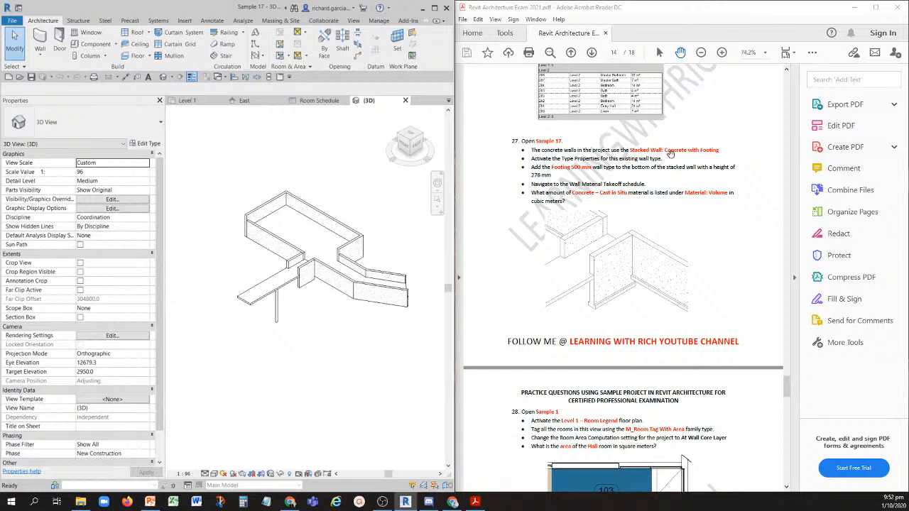
- Select a Concrete with Footing stacked wall in the 3D view and open its type's structure for editing
scroll(319, 293, "up", 3)
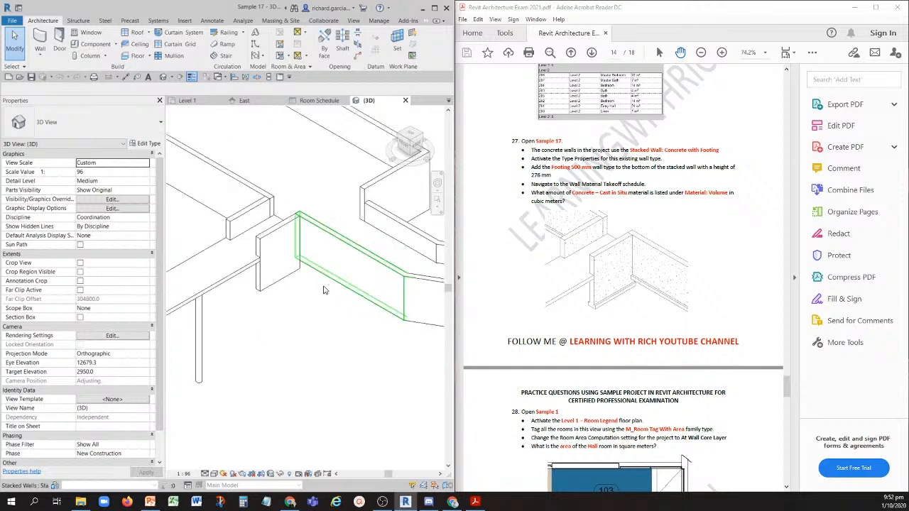
scroll(323, 290, "up", 2)
left_click(304, 287)
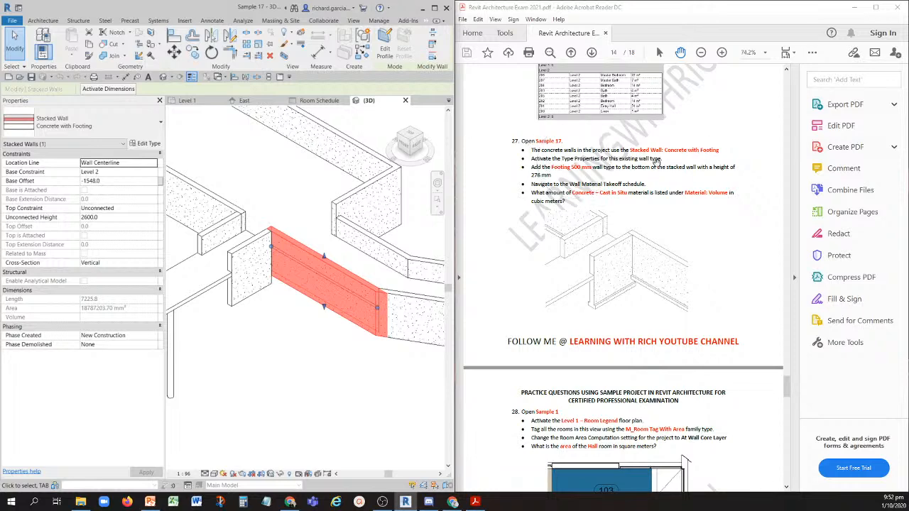
key("ctrl")
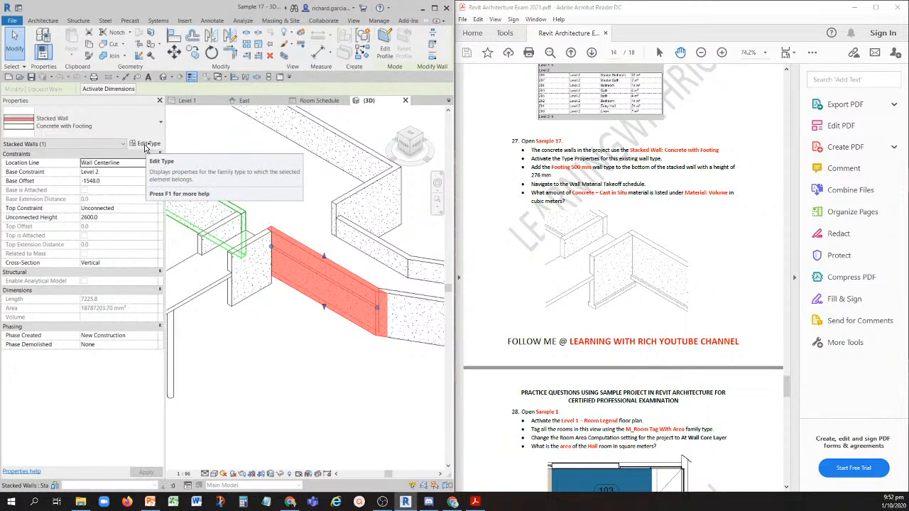
left_click(146, 143)
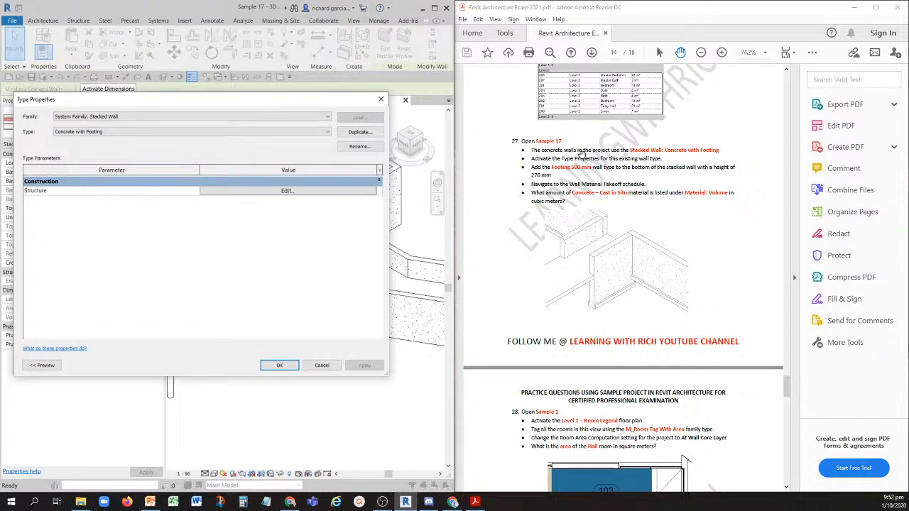
key("ctrl")
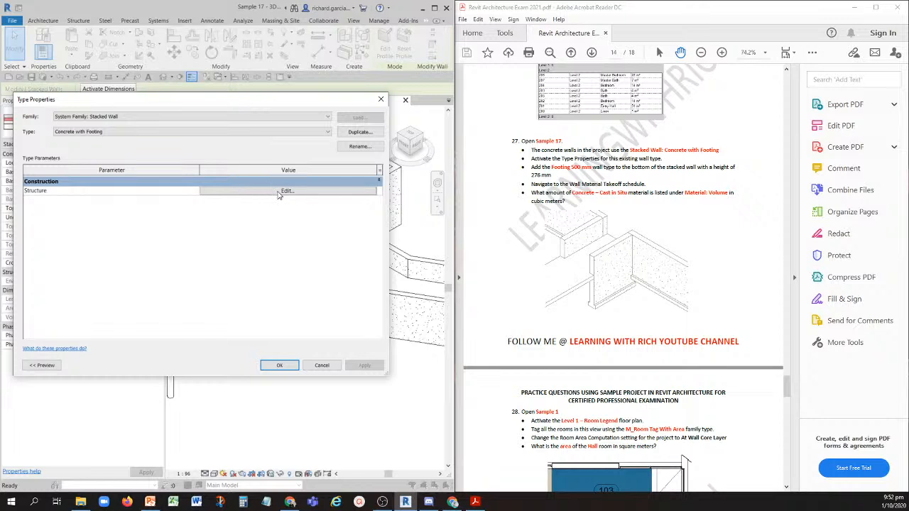
left_click(279, 193)
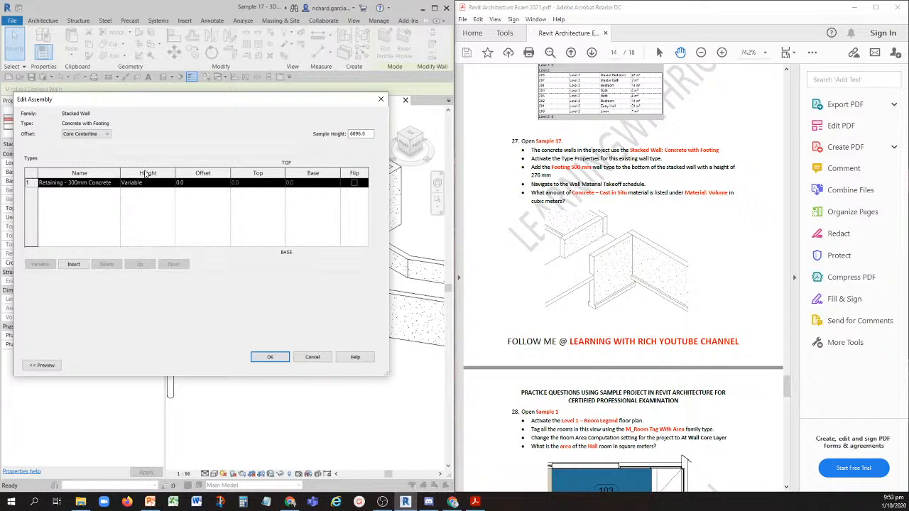
- Insert a second wall entry in the stacked wall assembly and move the variable-height entry above it
left_click(145, 183)
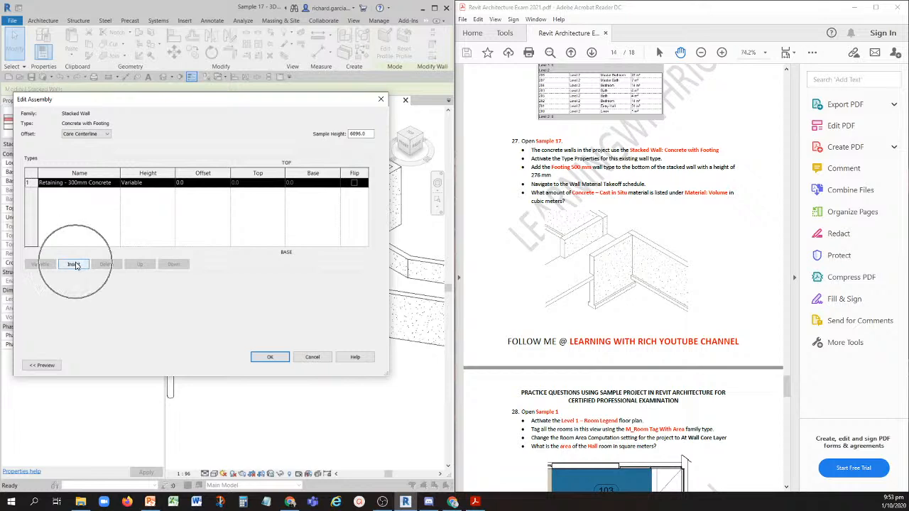
left_click(75, 265)
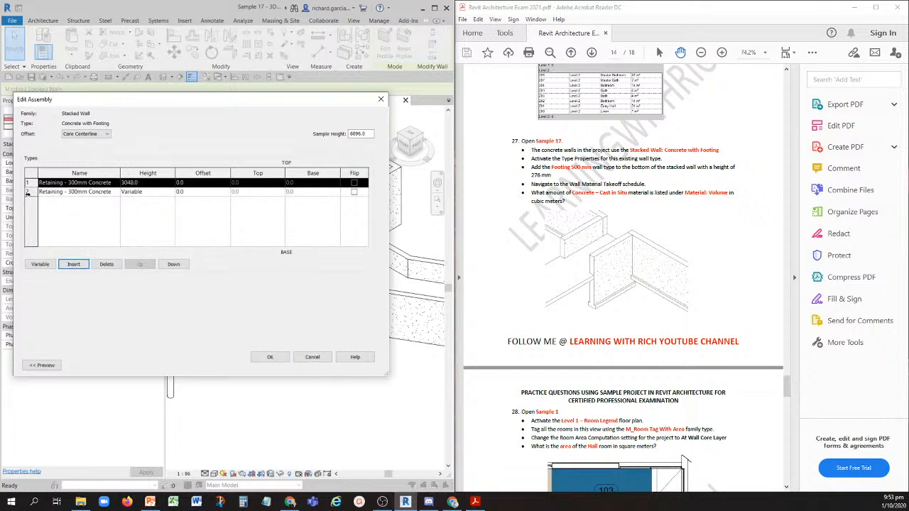
key("ctrl")
left_click(29, 192)
key("ctrl")
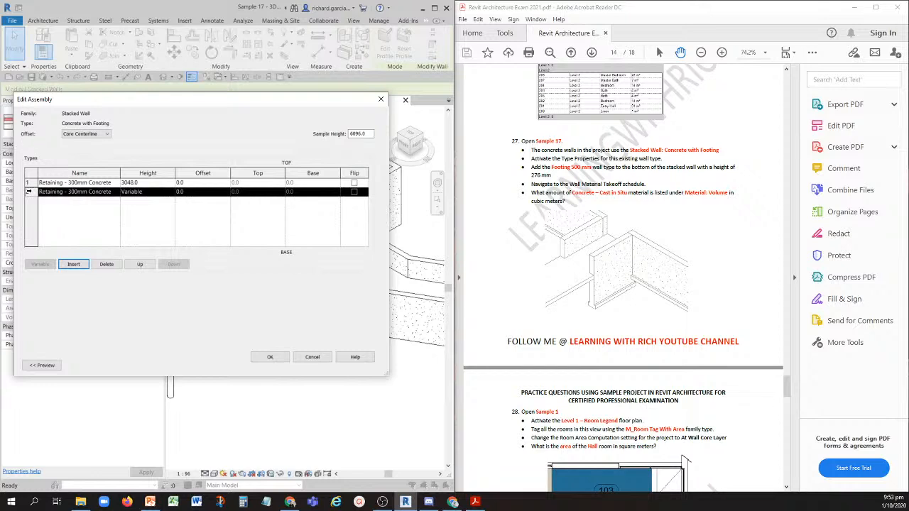
key("ctrl")
left_click(139, 263)
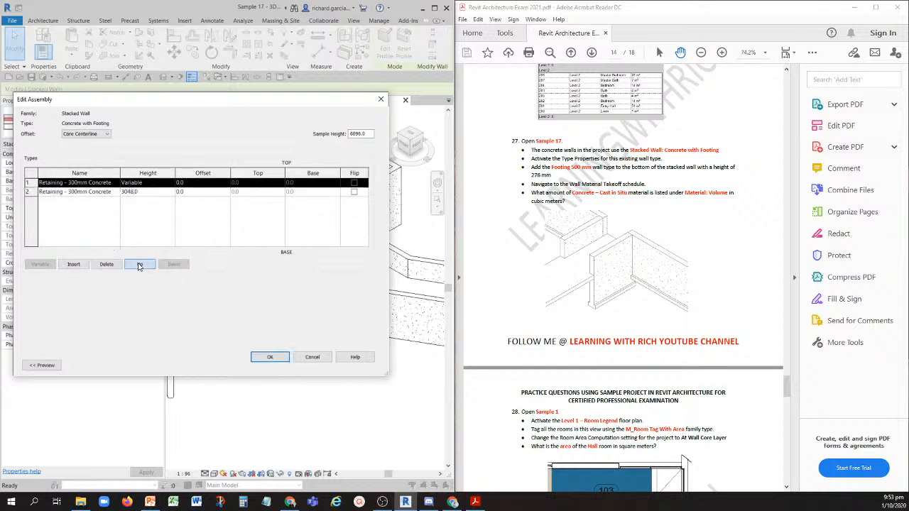
key("ctrl")
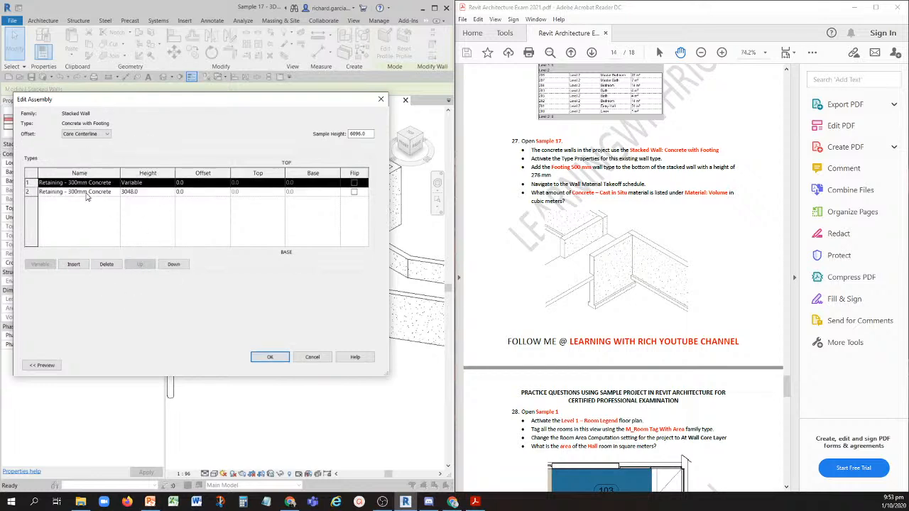
- Assign the Footing 500 mm wall type to the assembly's bottom entry
left_click(68, 192)
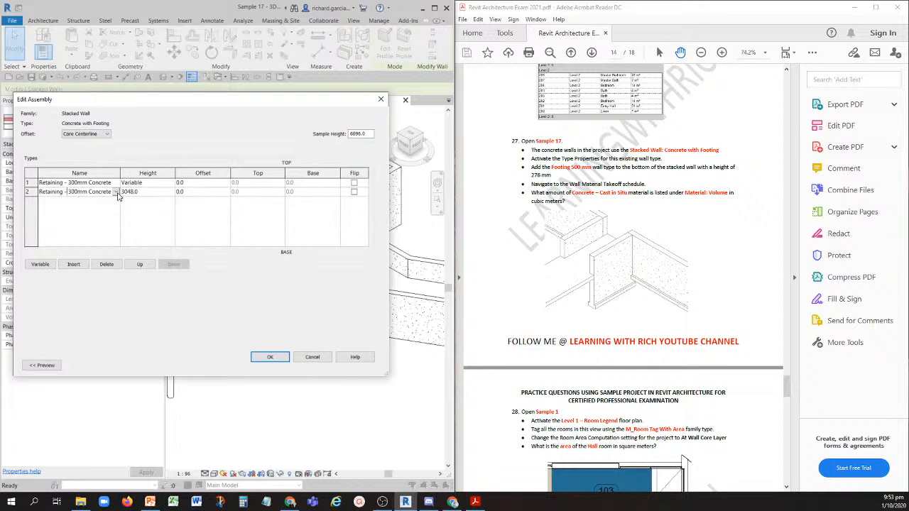
left_click(116, 191)
left_click(70, 203)
key("ctrl")
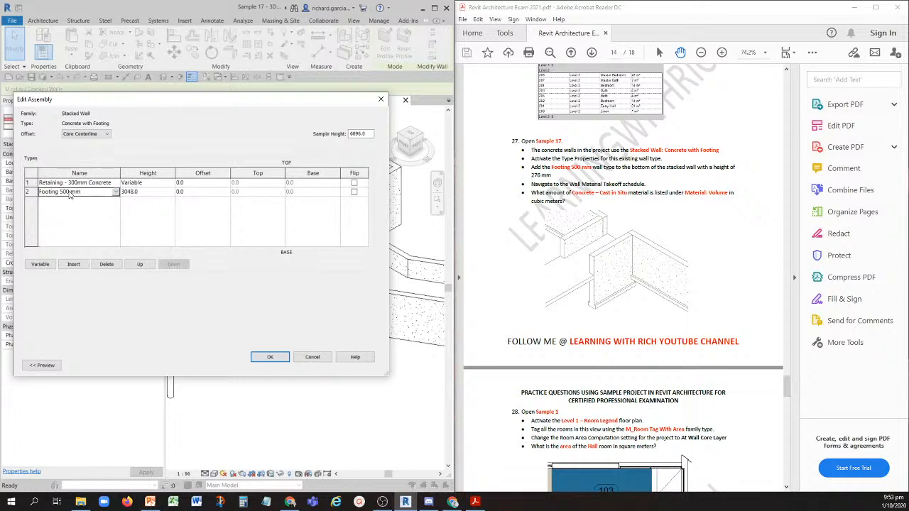
key("ctrl")
key("ctrl")
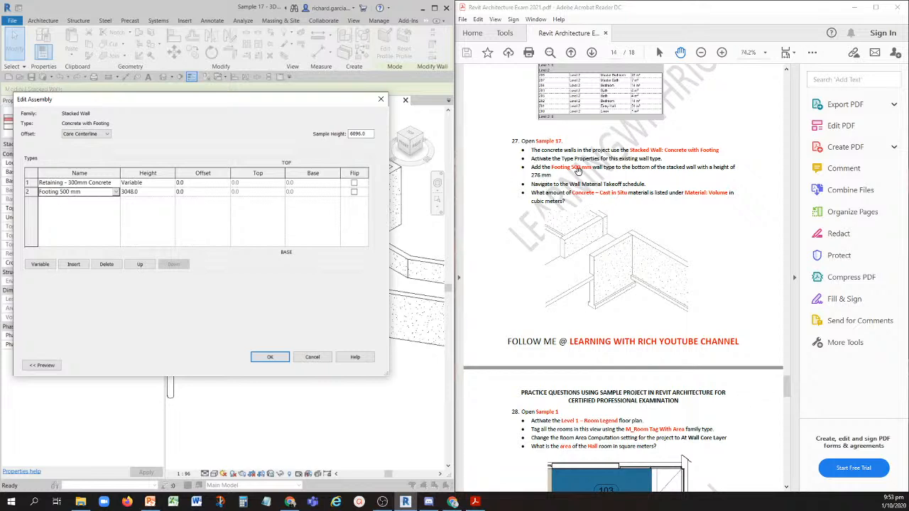
- Set the footing entry's height to 276 mm, apply the type changes and deselect the wall
key("ctrl")
key("ctrl")
key("ctrl")
left_click(151, 191)
key("ctrl")
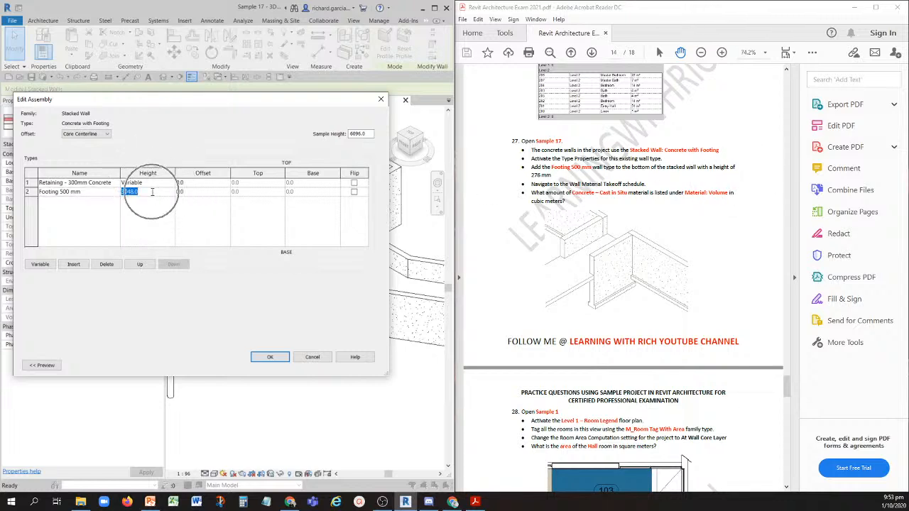
type("276")
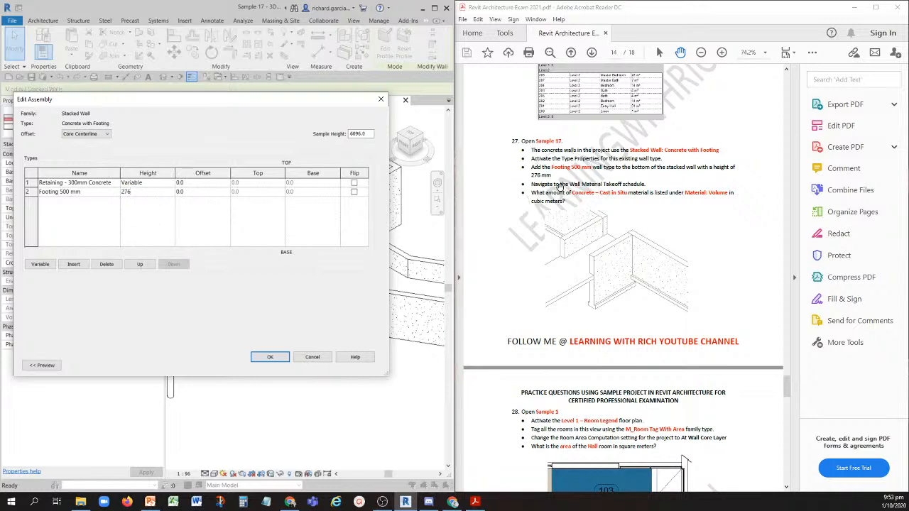
left_click(273, 358)
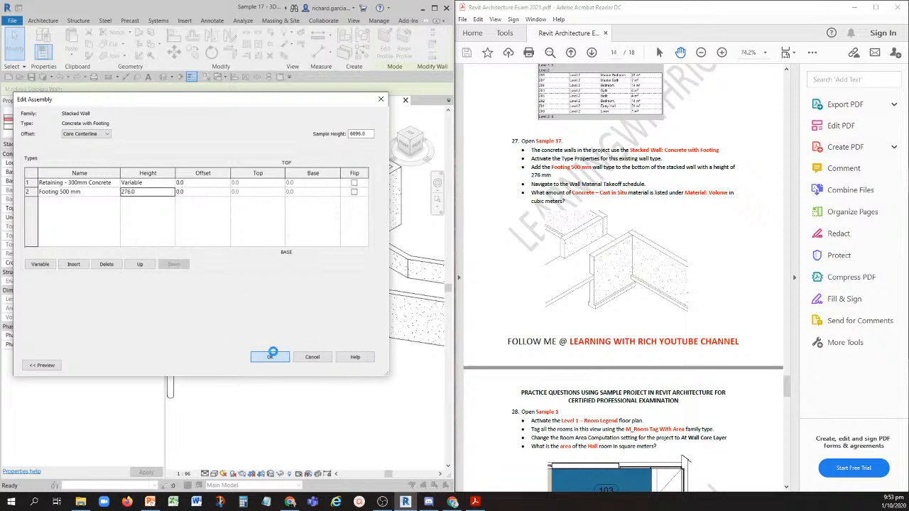
left_click(278, 364)
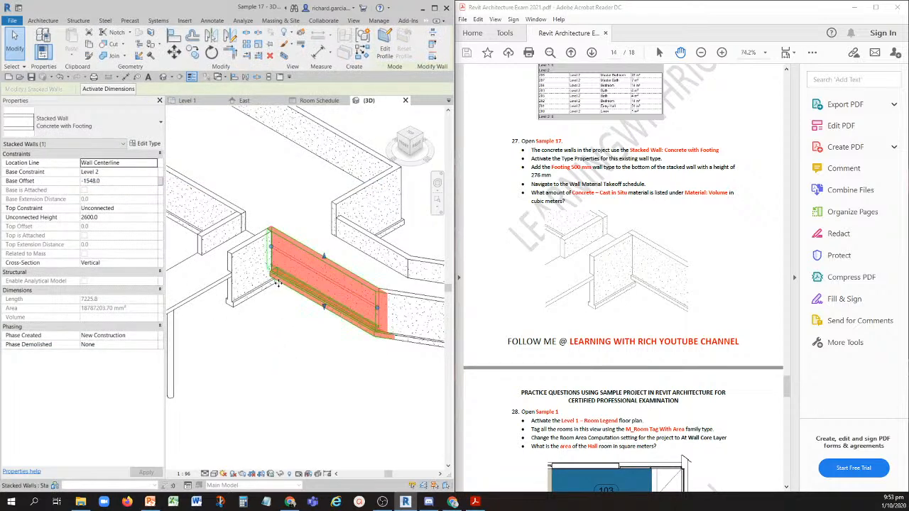
left_click(325, 323)
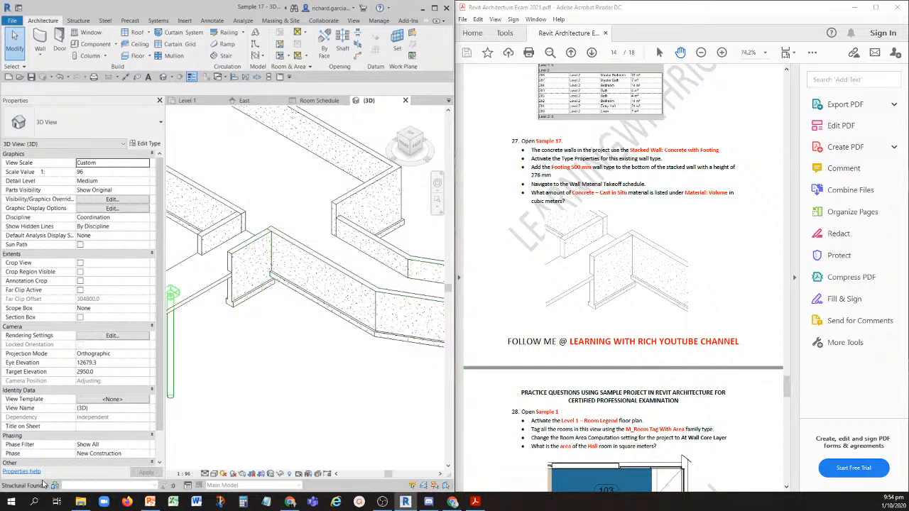
- Show the Project Browser, open the Wall Material Takeoff schedule and read the Concrete - Cast in Situ material volume
right_click(247, 345)
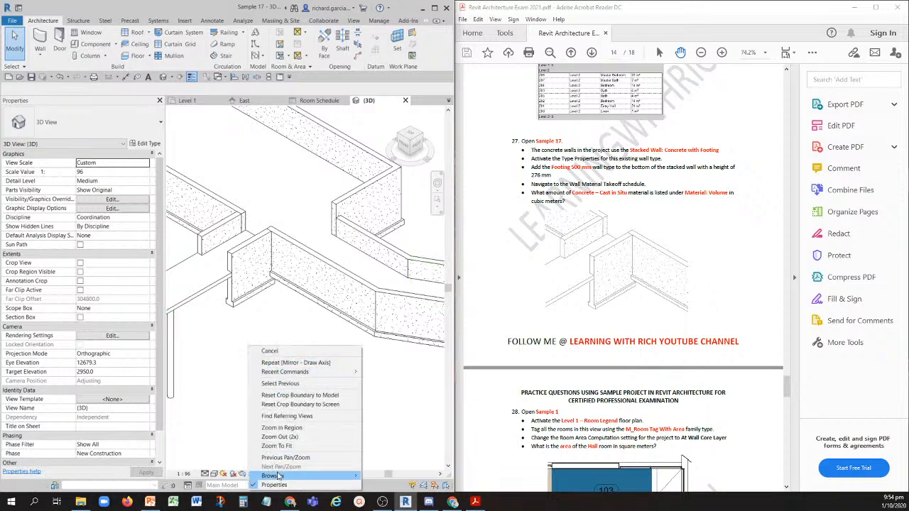
mouse_move(281, 477)
left_click(392, 476)
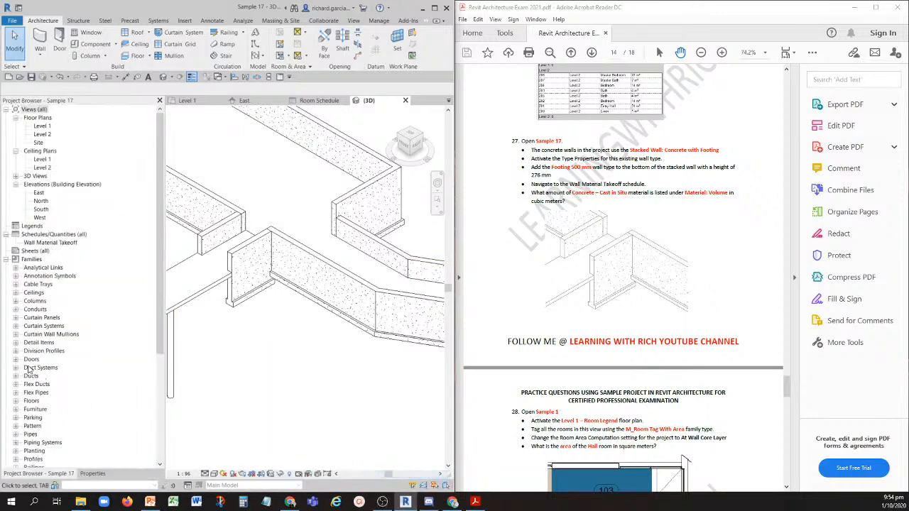
double_click(51, 243)
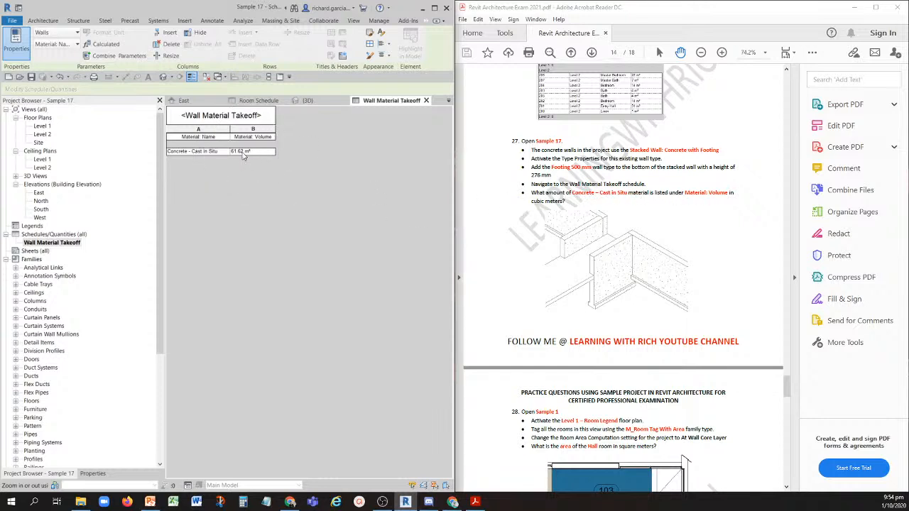
key("ctrl")
key("ctrl")
key("ctrl")
key("ctrl")
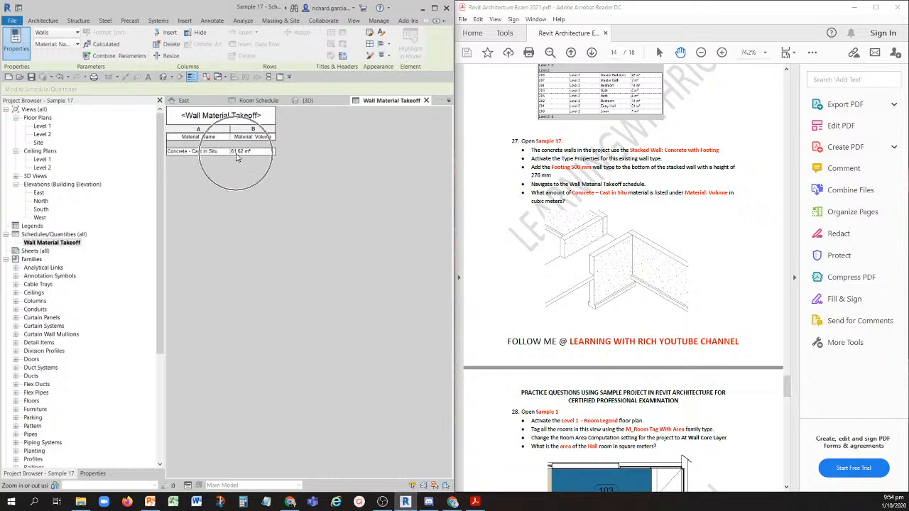
- Check question 28 in the PDF and close the Sample 17 and Sample 16 projects without saving changes
scroll(560, 247, "down", 4)
scroll(560, 248, "down", 5)
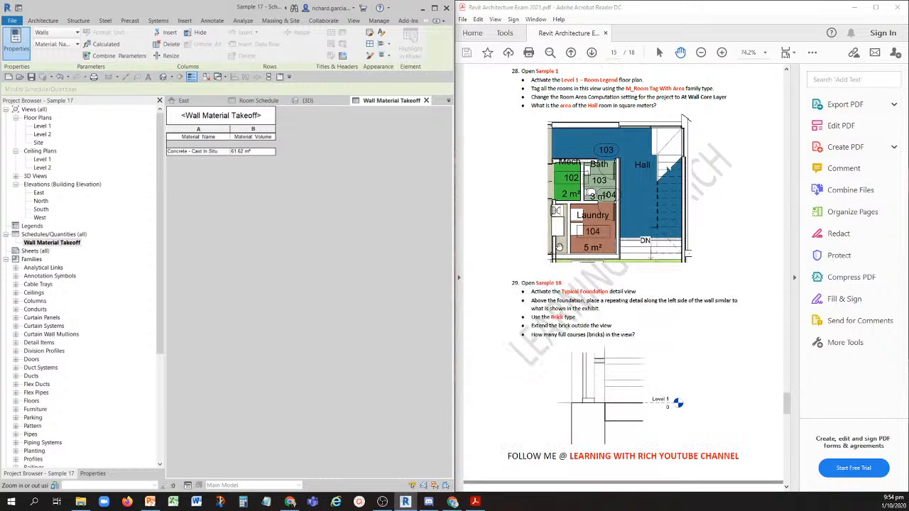
scroll(558, 241, "up", 2)
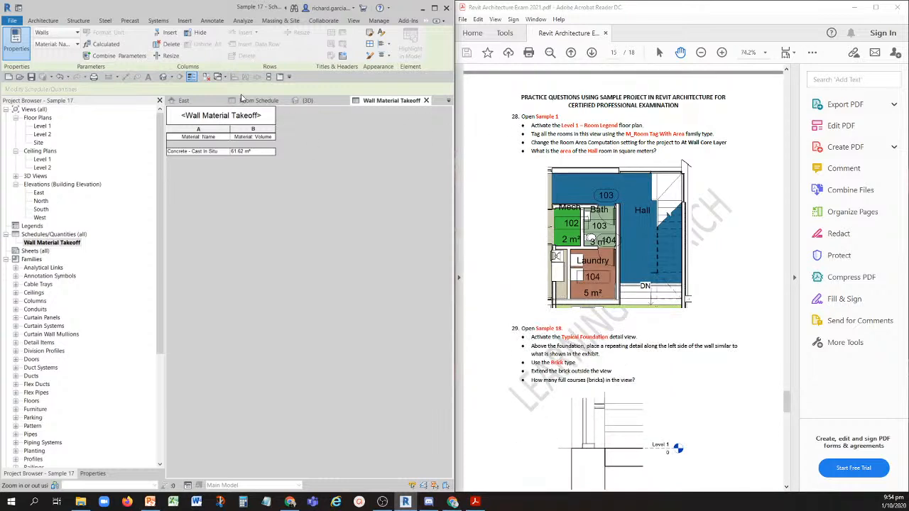
left_click(207, 78)
left_click(426, 100)
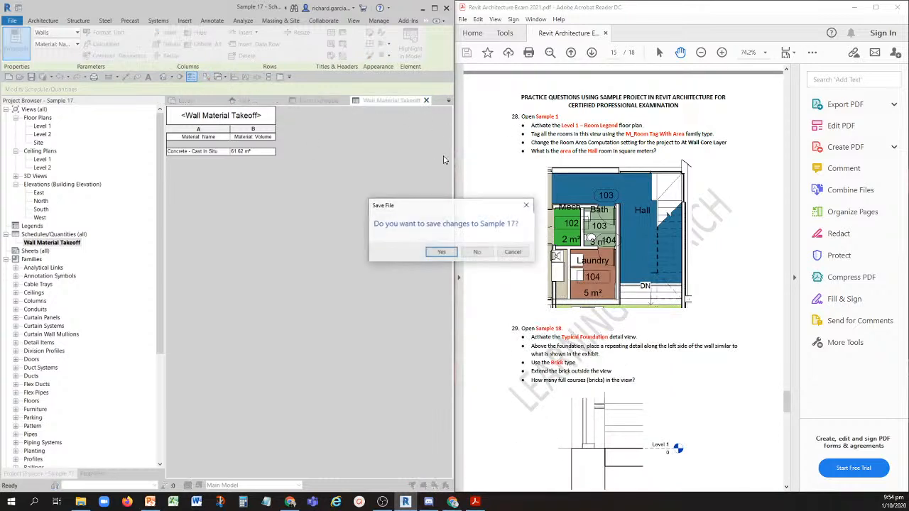
left_click(472, 250)
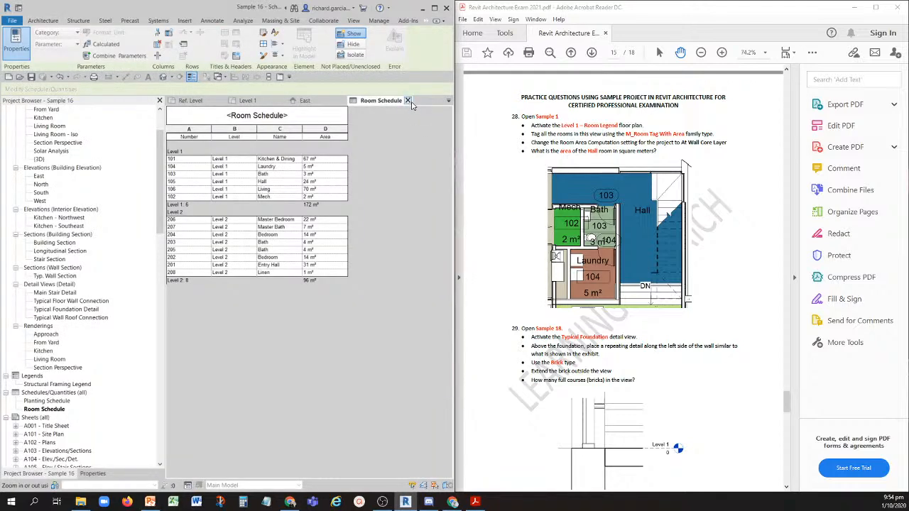
left_click(408, 100)
left_click(475, 250)
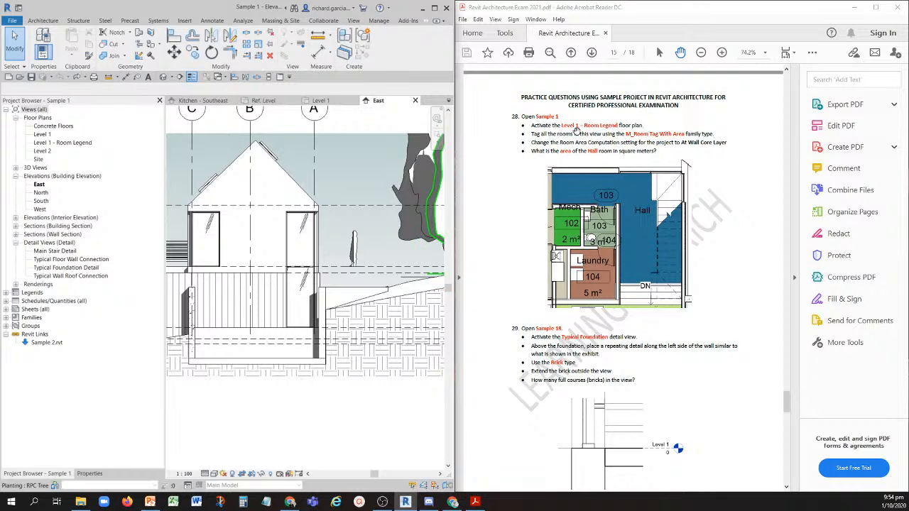
- Tag all untagged rooms in the Level 1 - Room Legend floor plan with M_Room Tag : Room Tag With Area
double_click(63, 144)
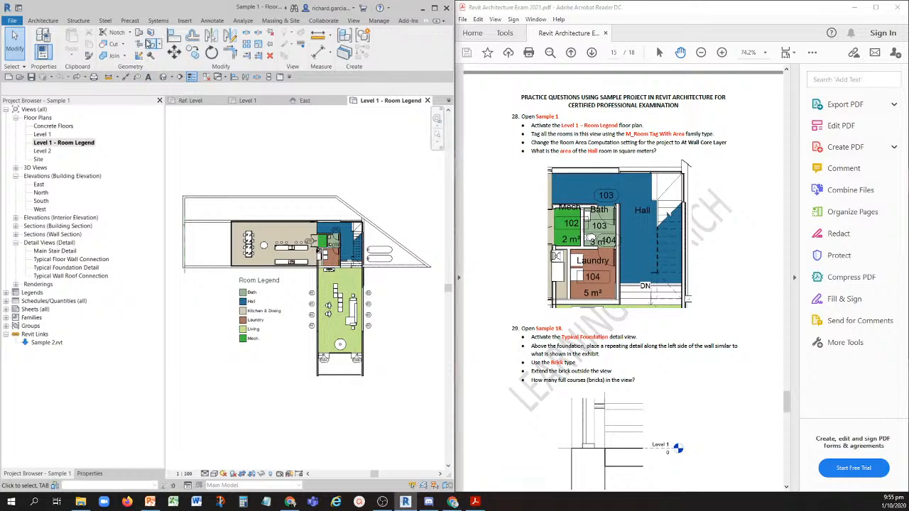
left_click(209, 22)
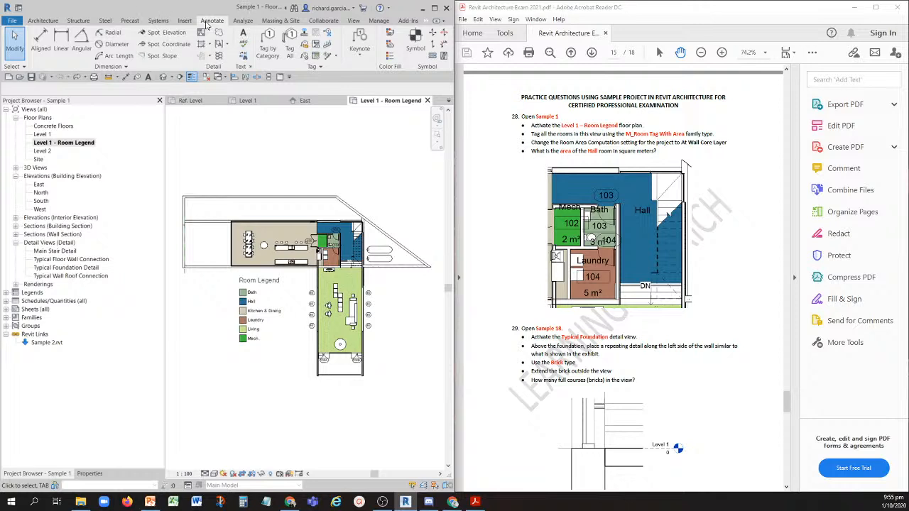
left_click(289, 44)
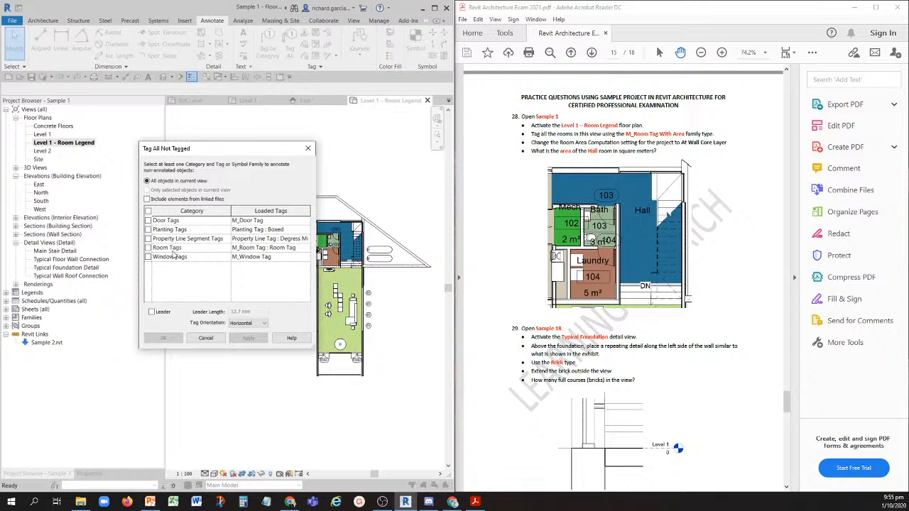
left_click(174, 248)
left_click(278, 253)
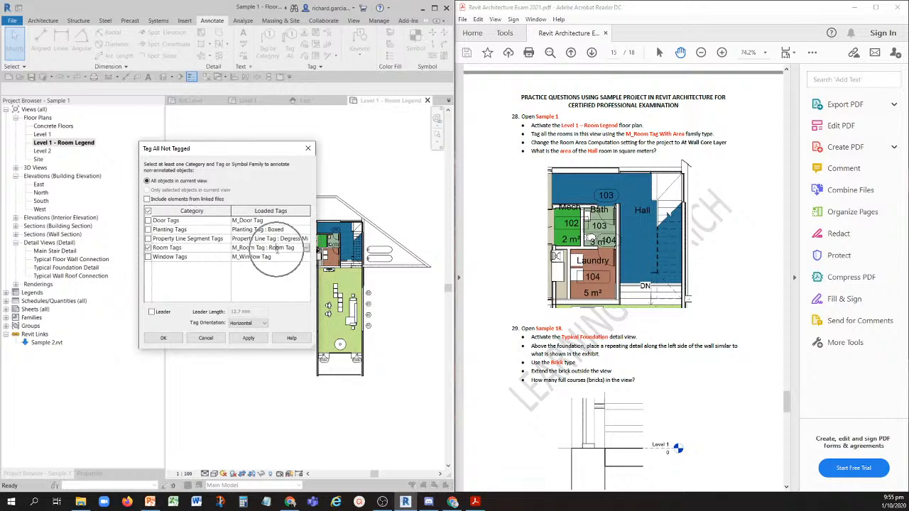
left_click(306, 248)
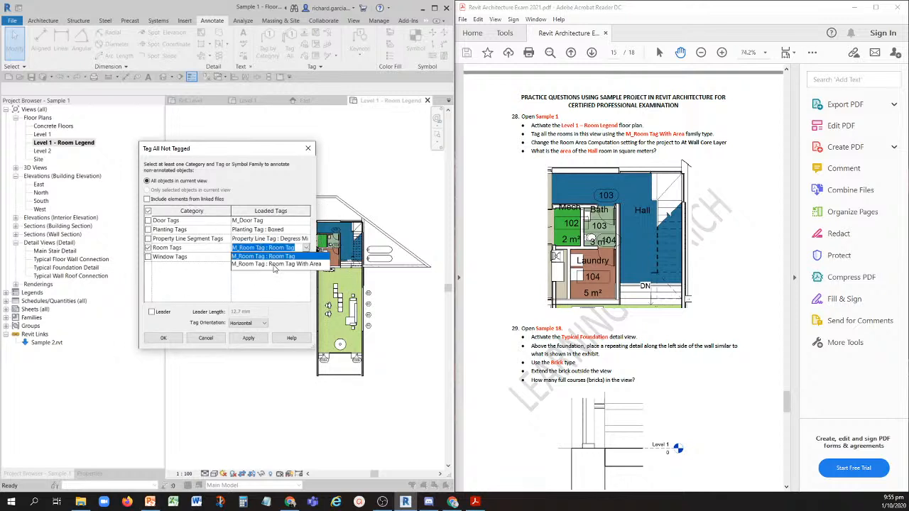
left_click(270, 264)
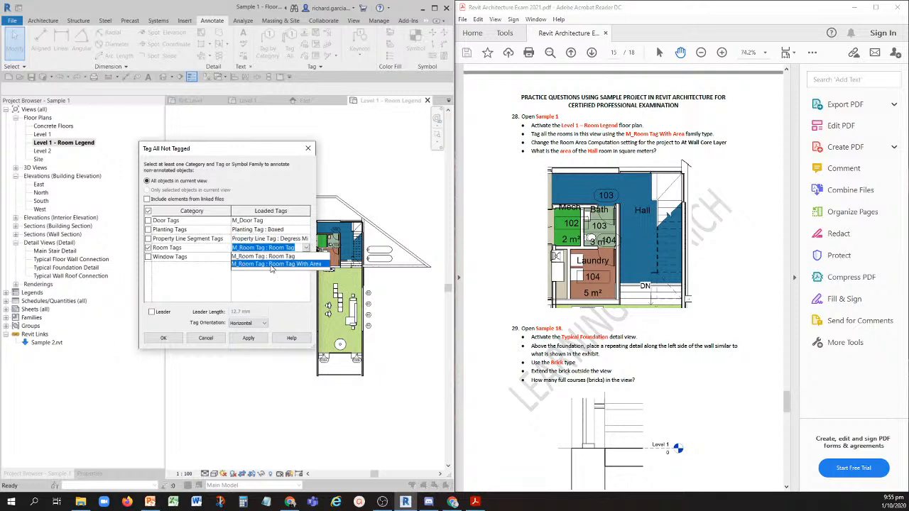
key("ctrl")
key("ctrl")
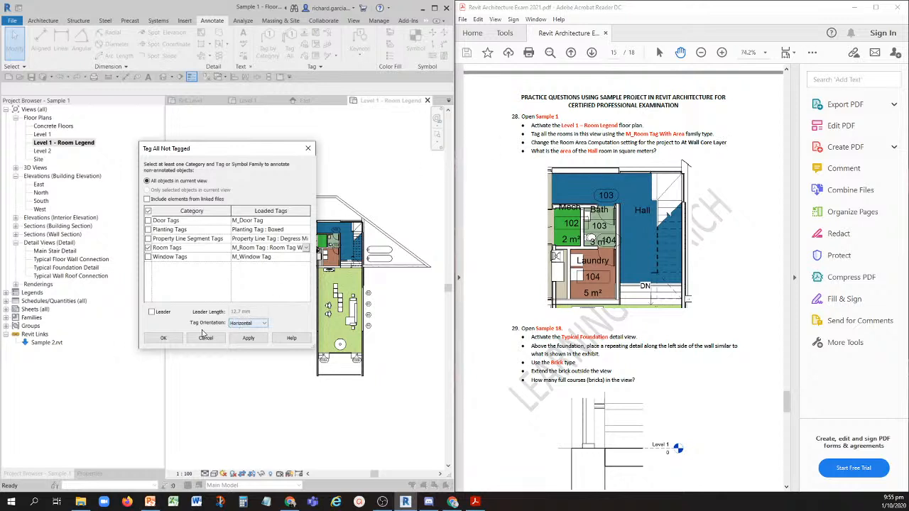
key("ctrl")
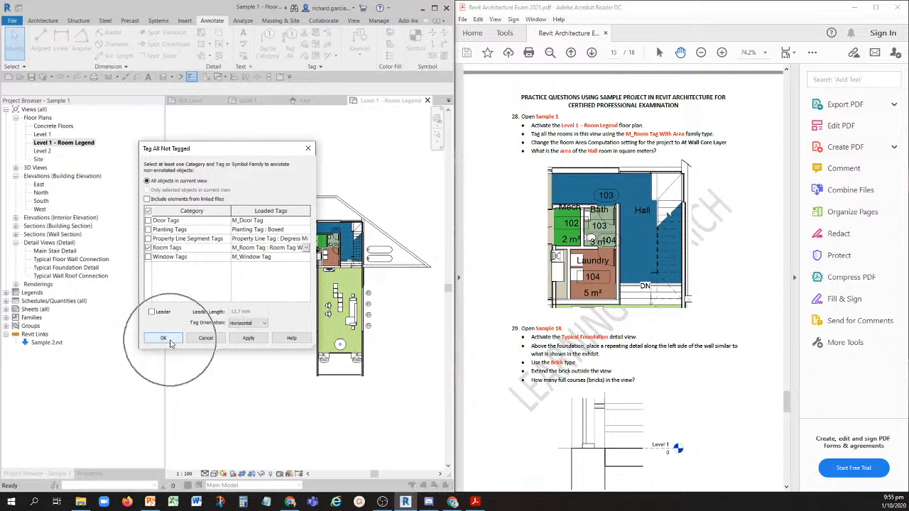
left_click(164, 338)
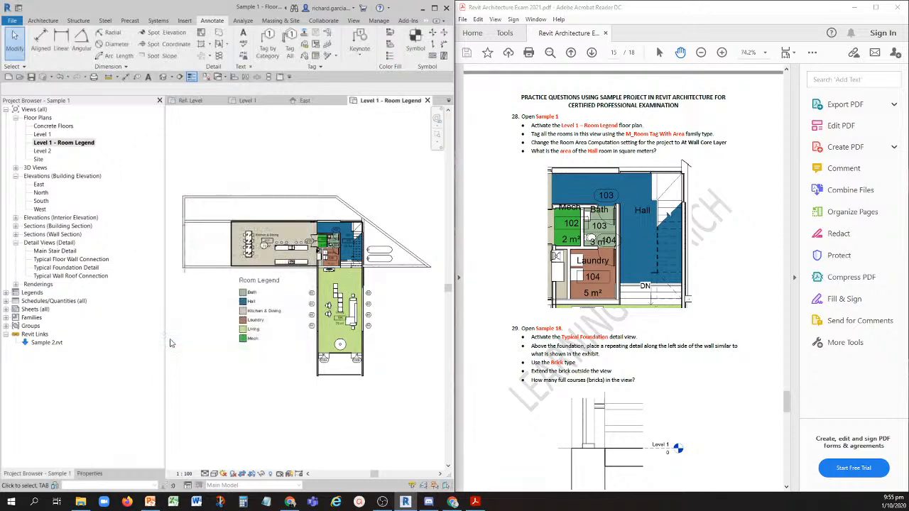
- Set the project's Room Area Computation to At wall core layer in Area and Volume Computations
scroll(349, 246, "up", 3)
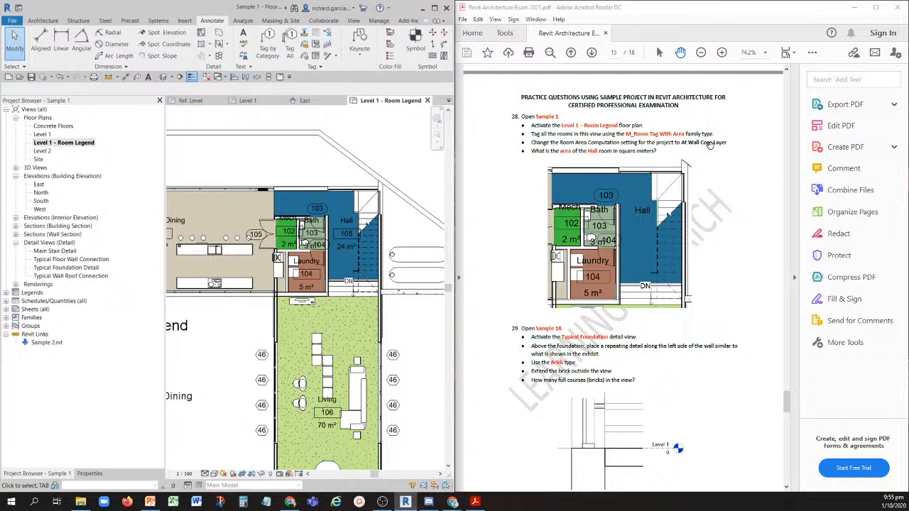
left_click(43, 22)
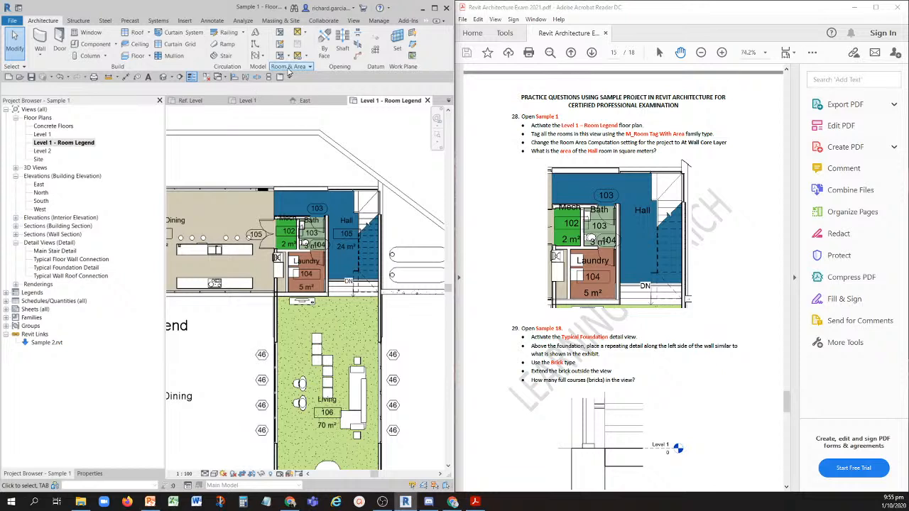
key("ctrl")
left_click(306, 68)
key("ctrl")
left_click(307, 66)
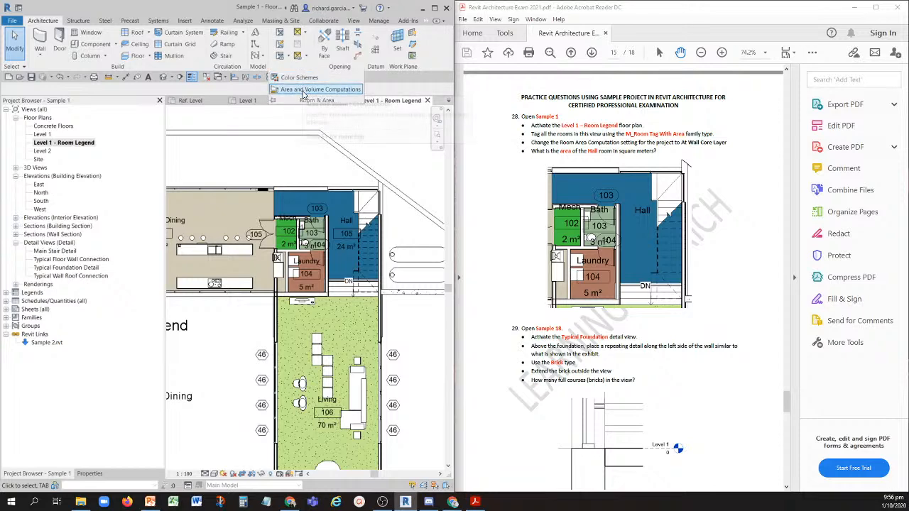
key("ctrl")
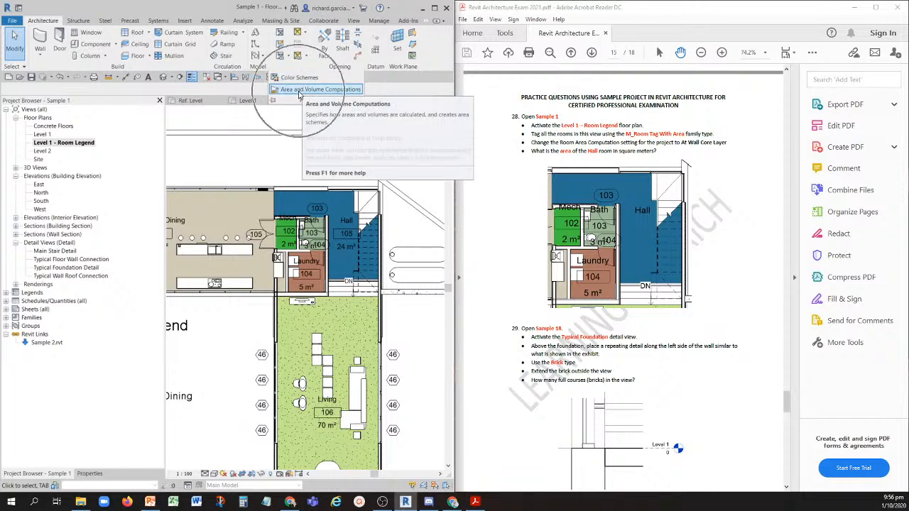
key("ctrl")
left_click(299, 91)
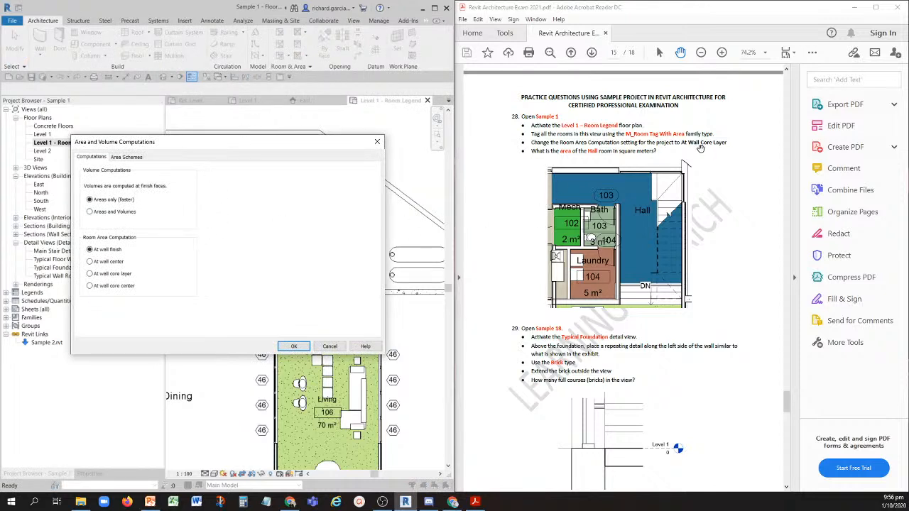
key("ctrl")
key("ctrl")
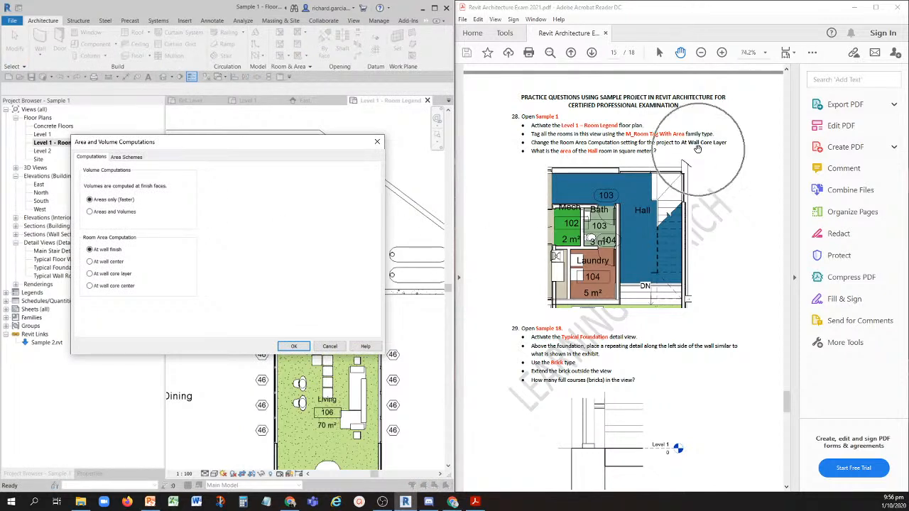
left_click(91, 275)
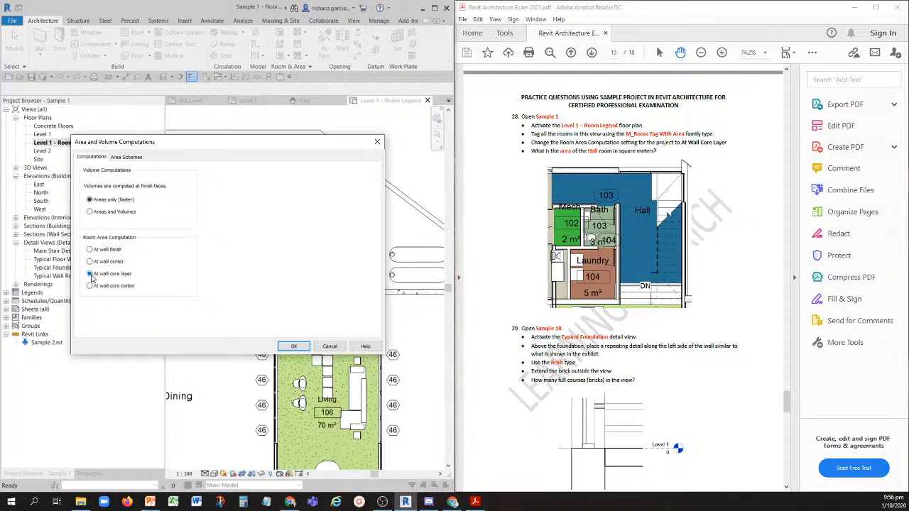
key("ctrl")
left_click(293, 345)
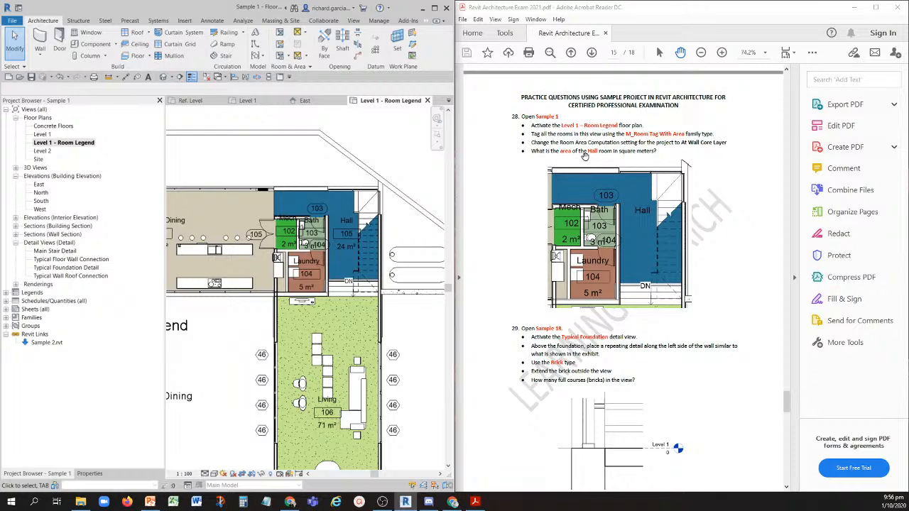
- Read the area on the Hall room's tag in the floor plan and bring up question 29 in the PDF
scroll(339, 238, "up", 3)
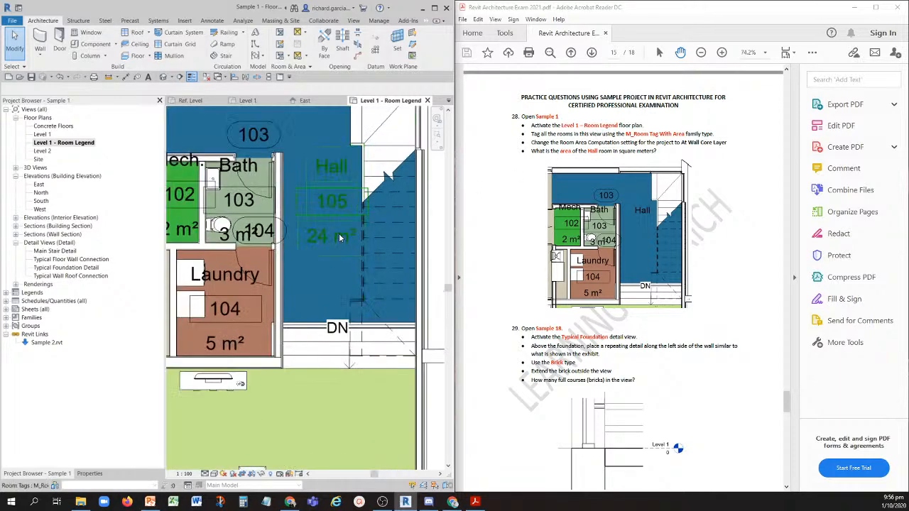
scroll(339, 237, "up", 4)
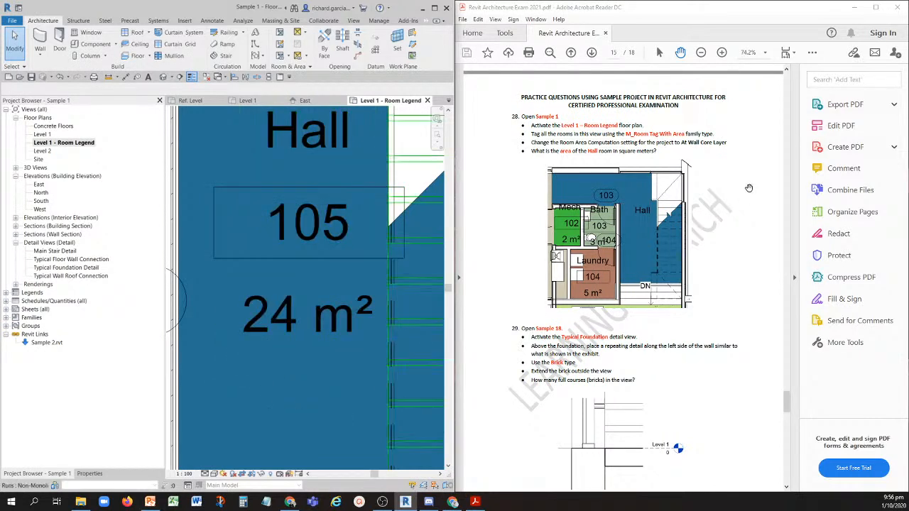
scroll(541, 206, "down", 3)
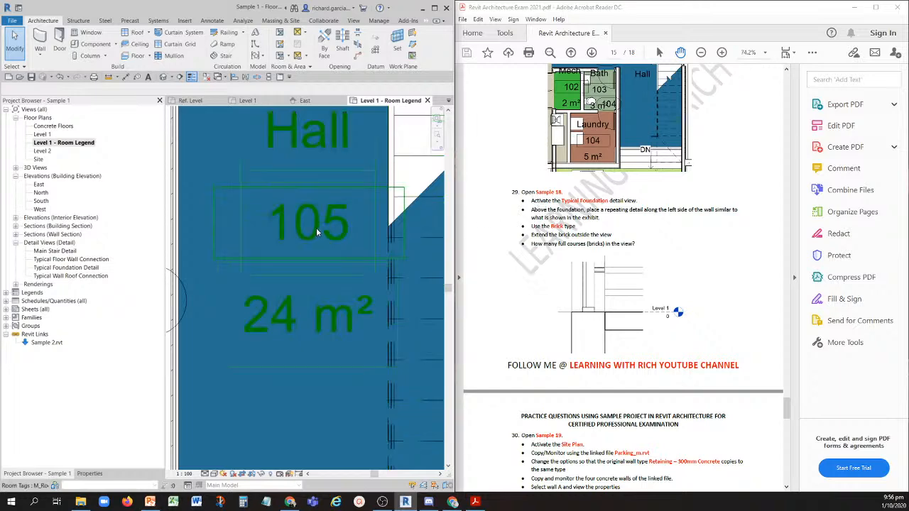
scroll(316, 227, "down", 5)
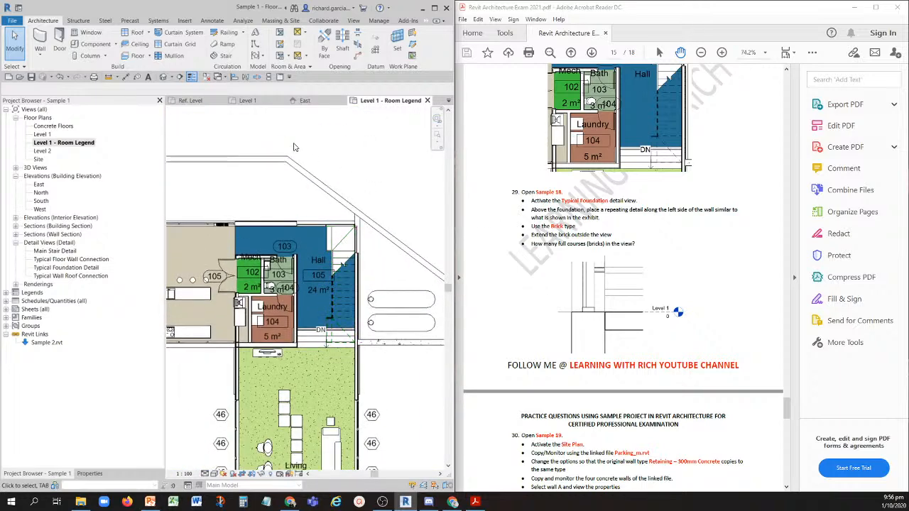
- Open the Sample 18 project and activate its Typical Foundation Detail view
left_click(20, 78)
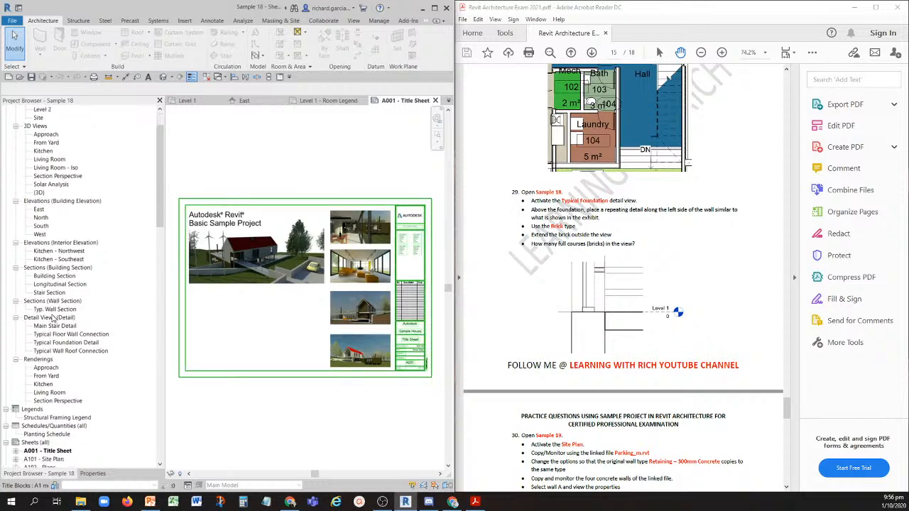
scroll(54, 321, "down", 5)
scroll(47, 284, "up", 1)
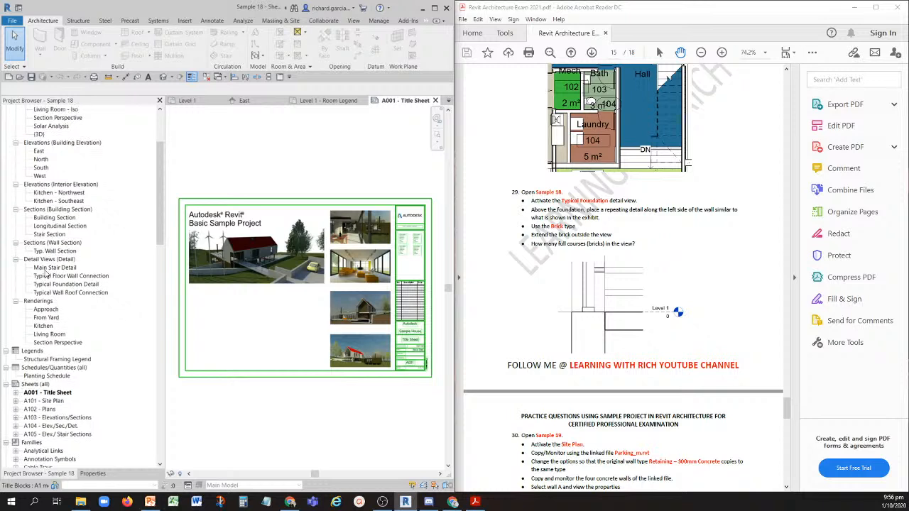
double_click(65, 284)
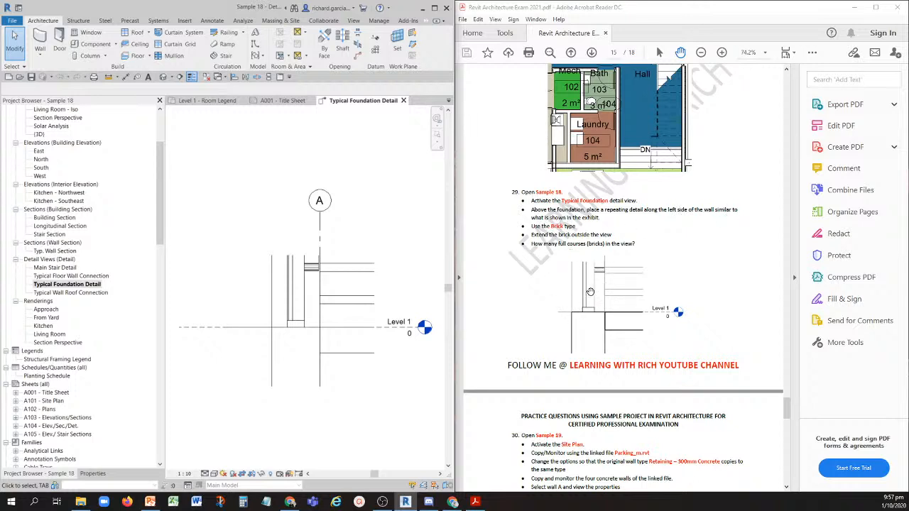
- Start a Repeating Detail Component in the Typical Foundation Detail view and choose the Brick type
scroll(278, 327, "up", 4)
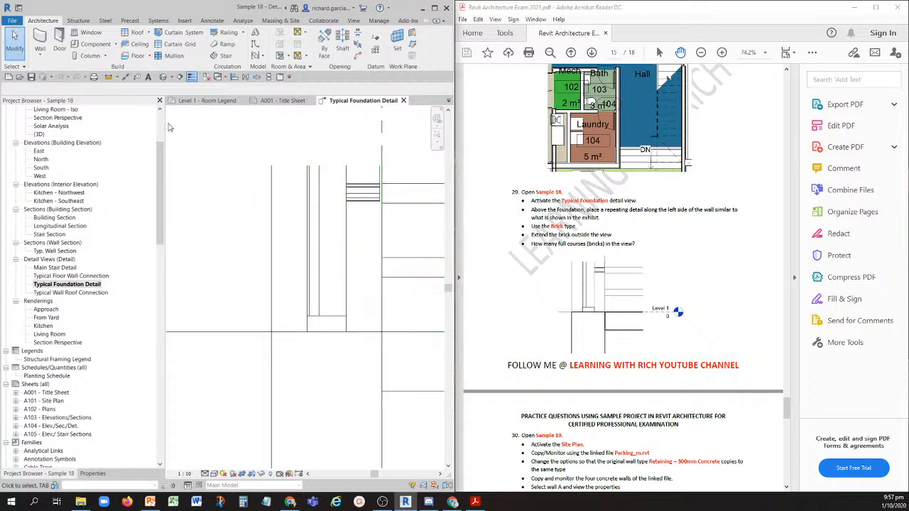
left_click(211, 21)
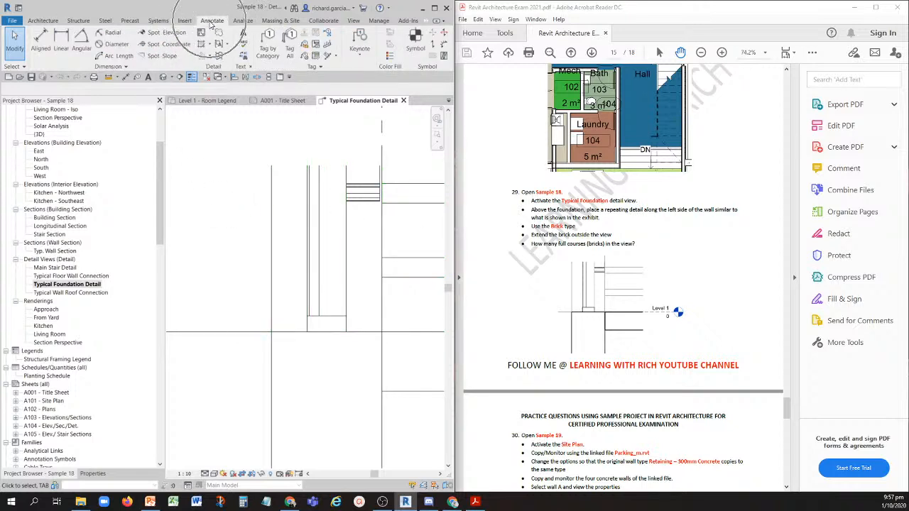
left_click(210, 60)
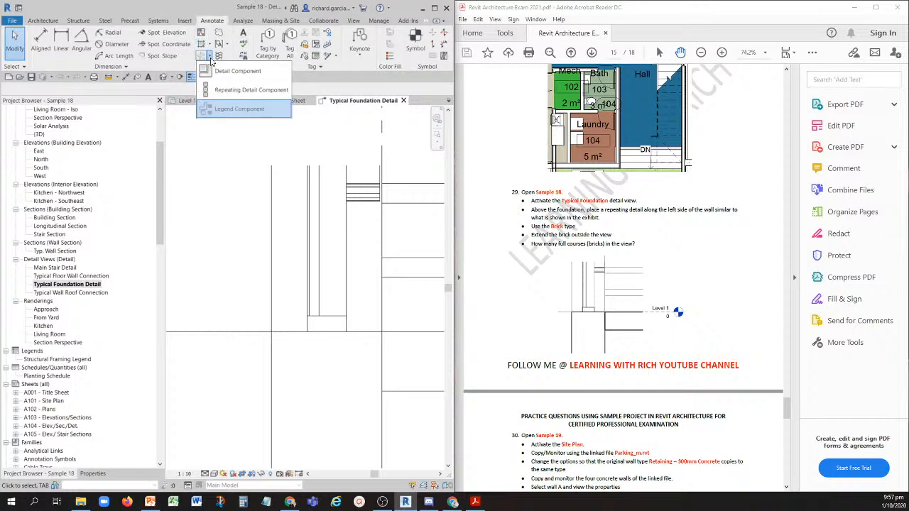
left_click(235, 172)
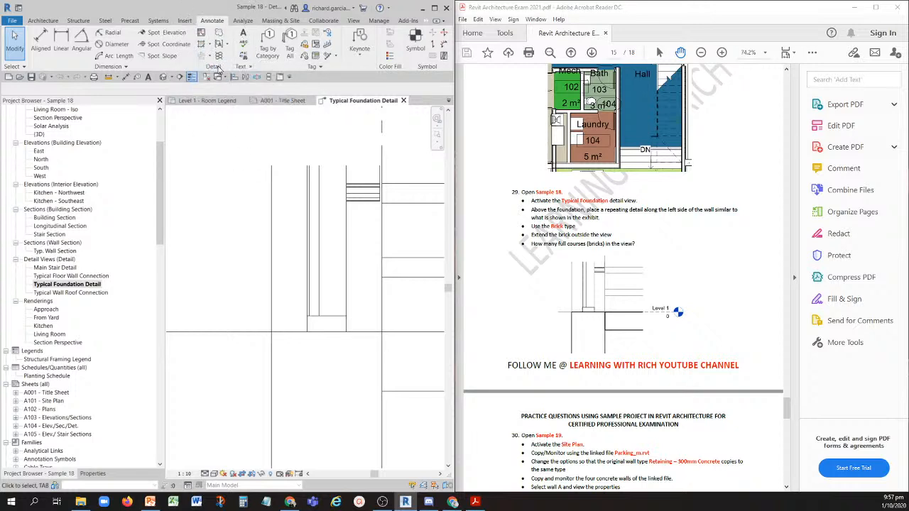
left_click(209, 60)
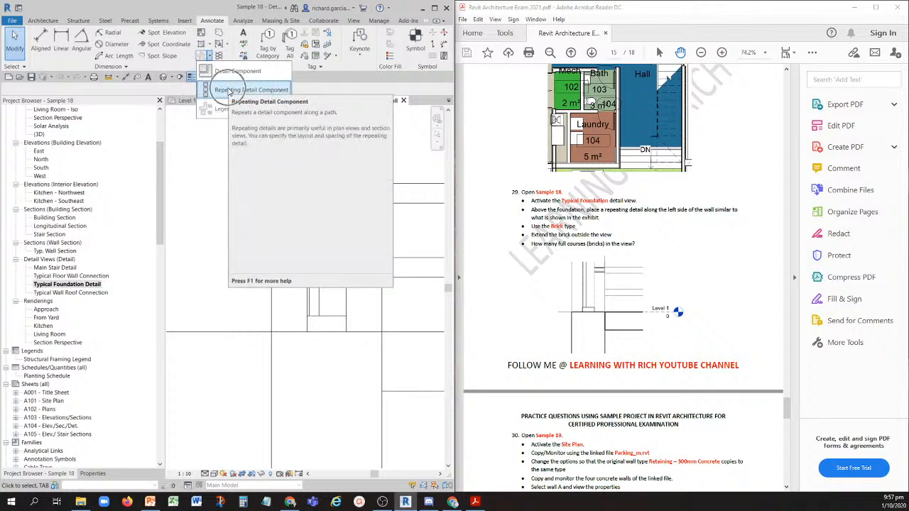
left_click(226, 89)
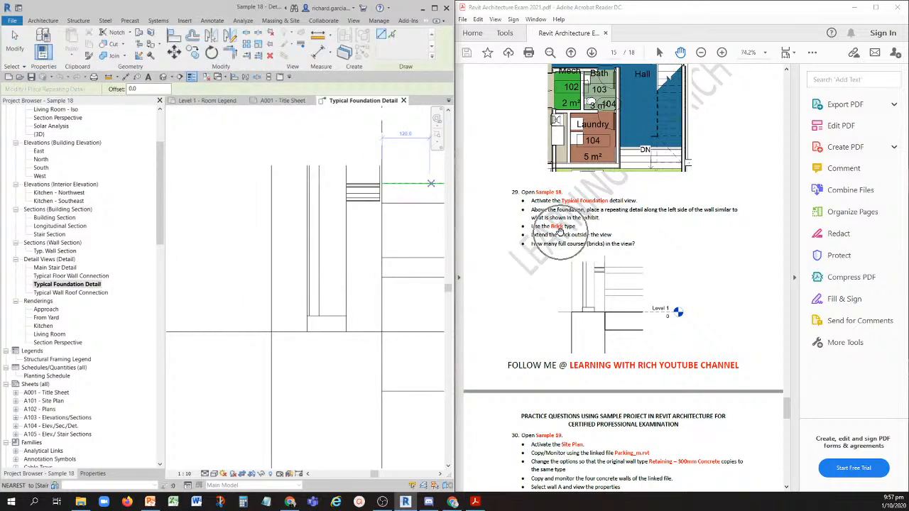
left_click(92, 473)
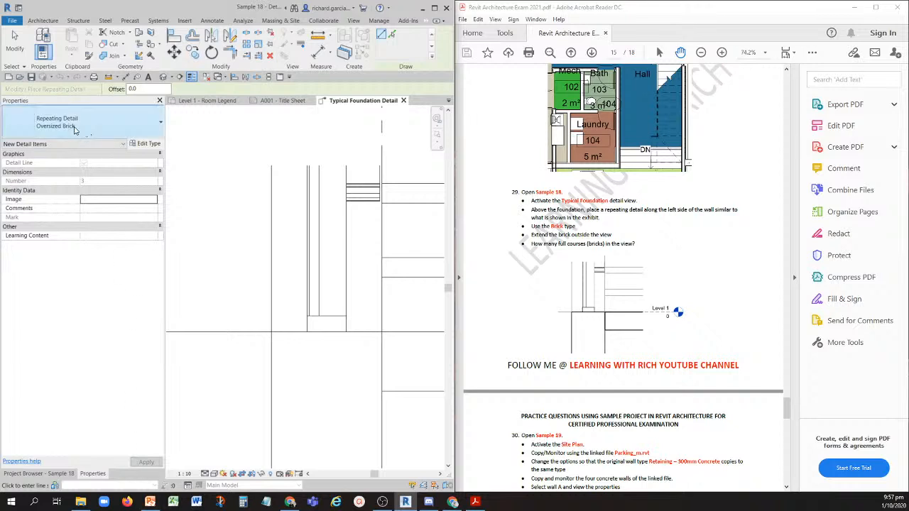
left_click(97, 127)
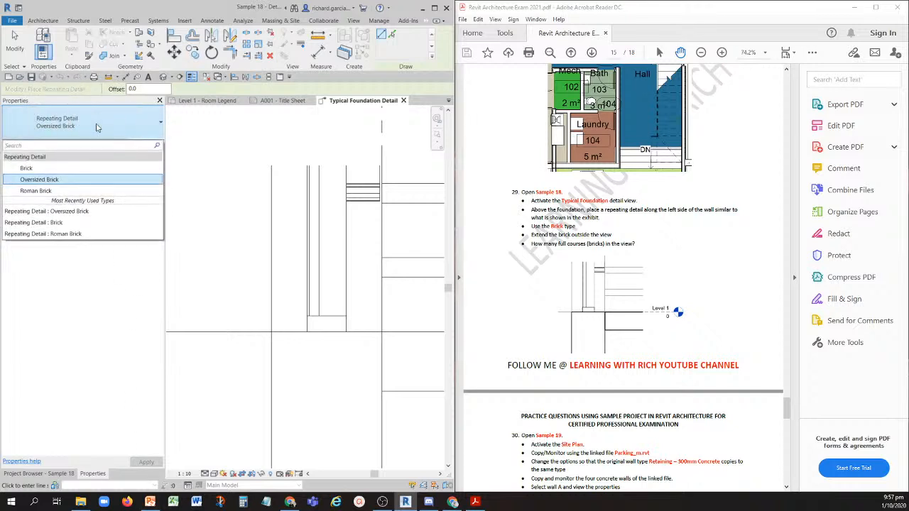
left_click(48, 172)
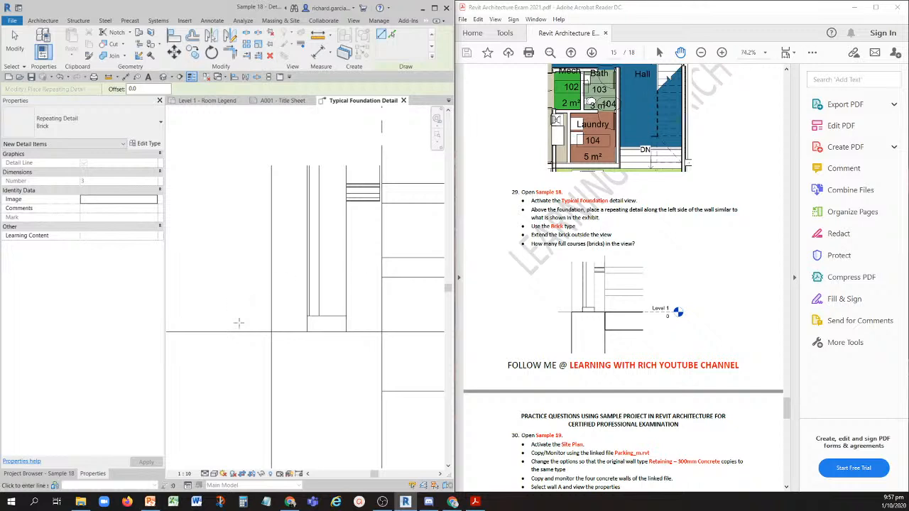
- Place the Brick repeating detail up the left side of the wall, from the top of the foundation to beyond the view's upper boundary
left_click(271, 332)
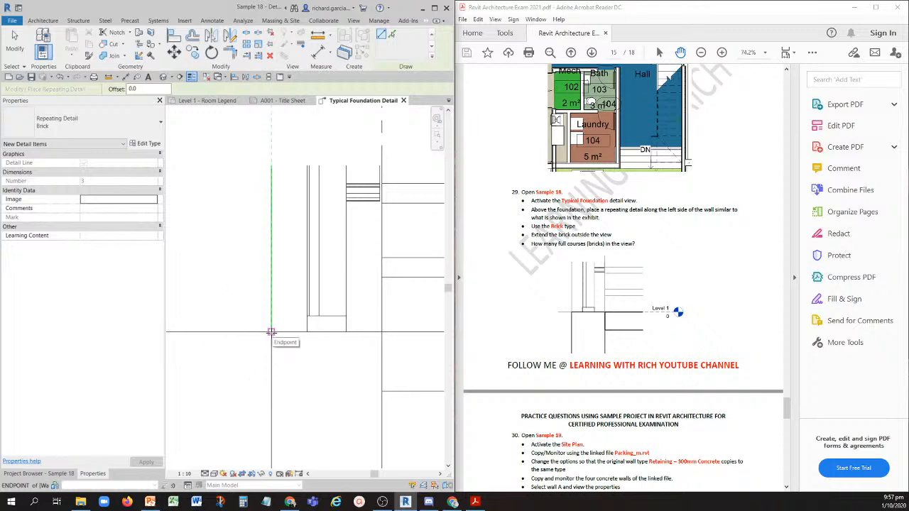
left_click(674, 211)
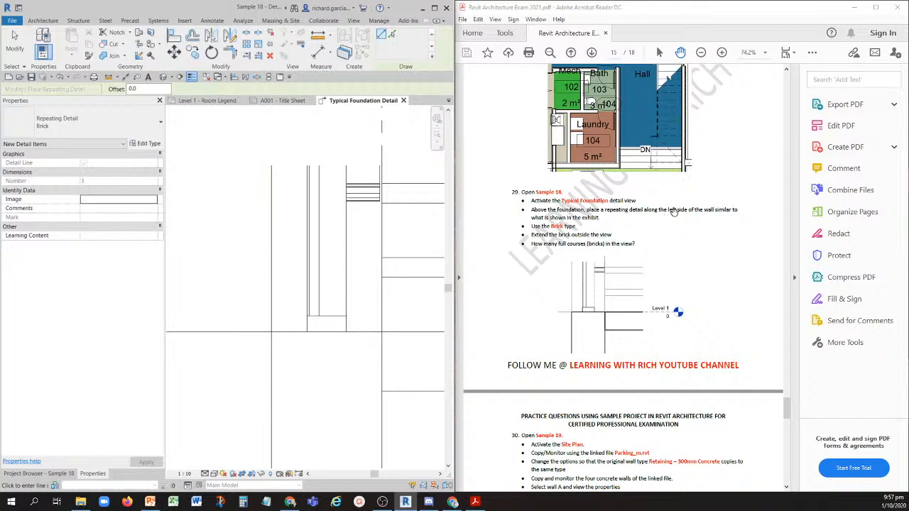
key("ctrl")
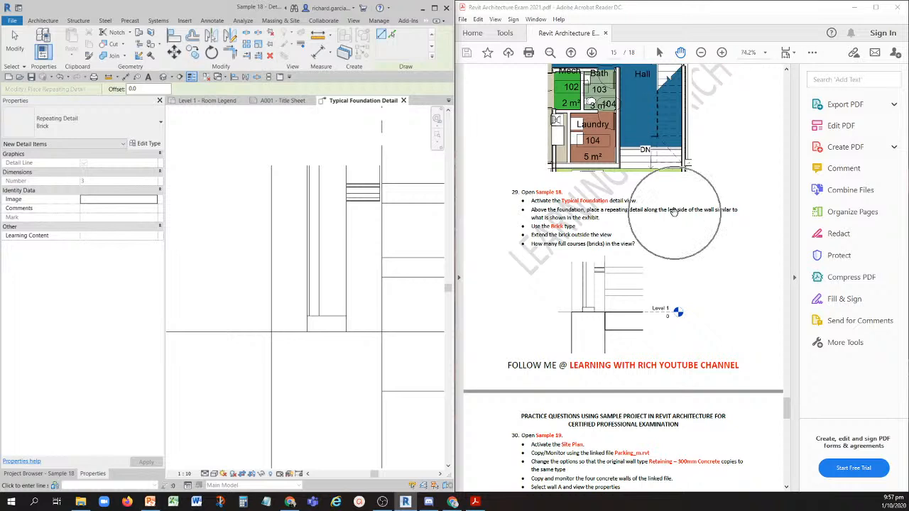
left_click(270, 331)
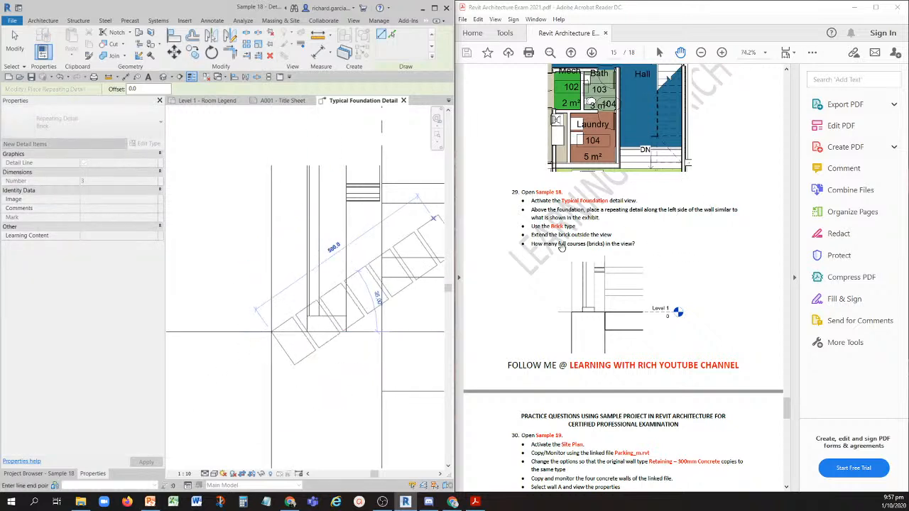
middle_click_drag(268, 223, 277, 326)
left_click(274, 160)
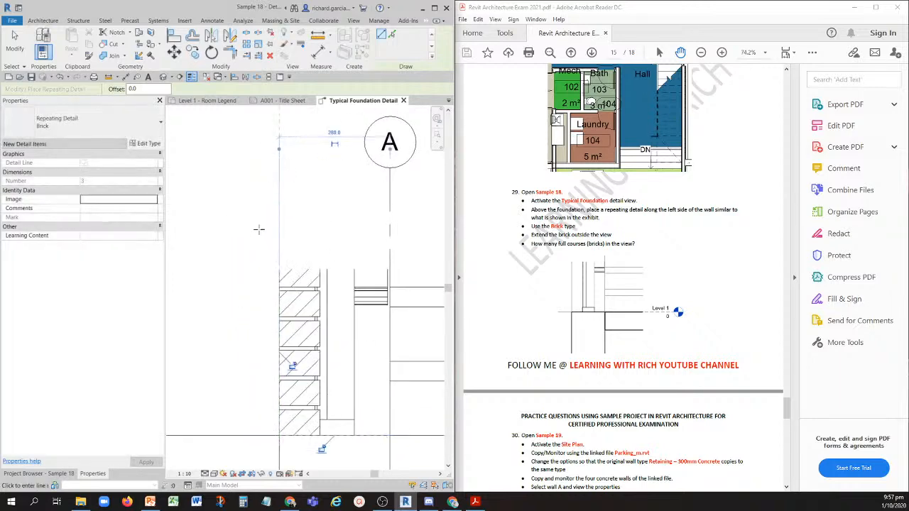
left_click(15, 41)
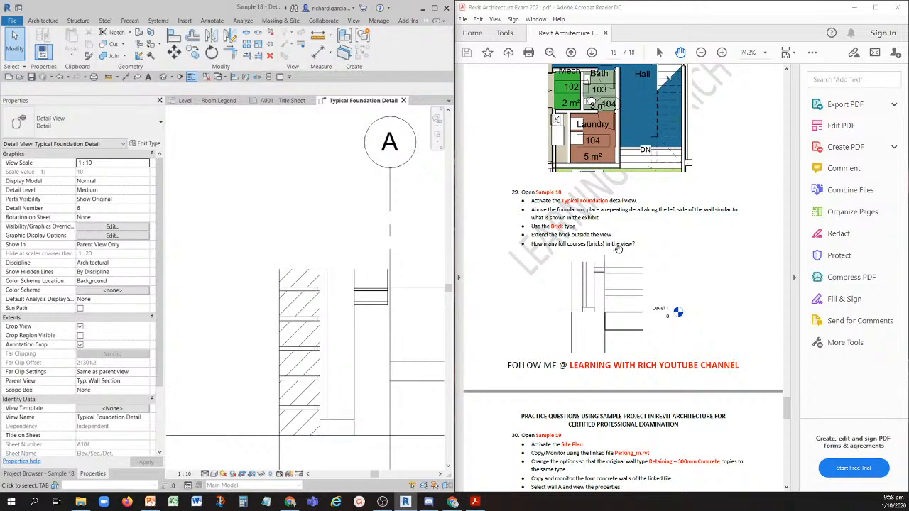
- Count the full brick courses shown in the detail view and bring up question 30 in the PDF
scroll(189, 234, "down", 1)
scroll(230, 280, "up", 1)
middle_click_drag(282, 281, 258, 193)
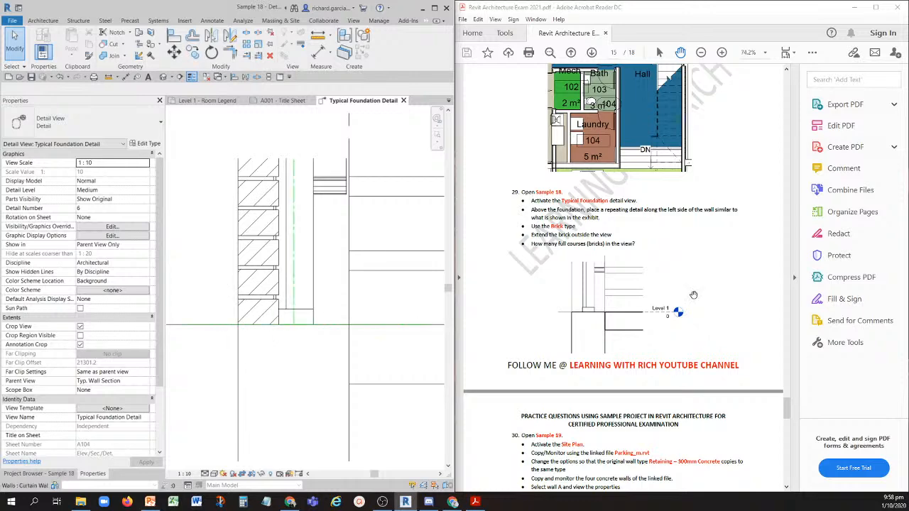
scroll(565, 240, "down", 3)
scroll(561, 233, "down", 2)
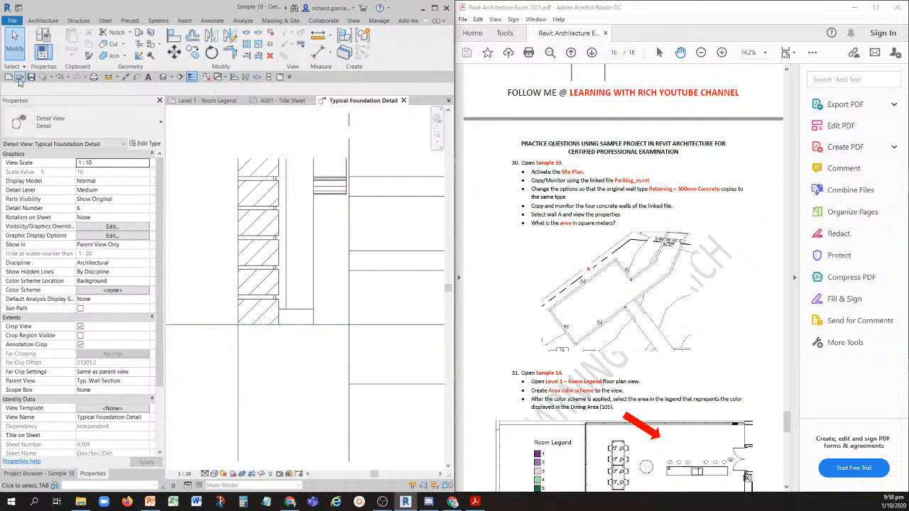
- Open the Sample 19 project and activate its Site floor plan
left_click(229, 143)
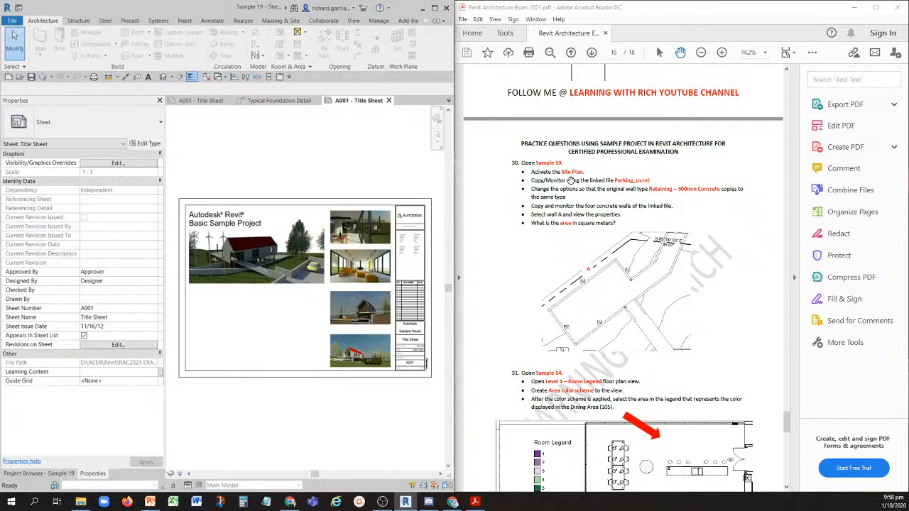
left_click(50, 474)
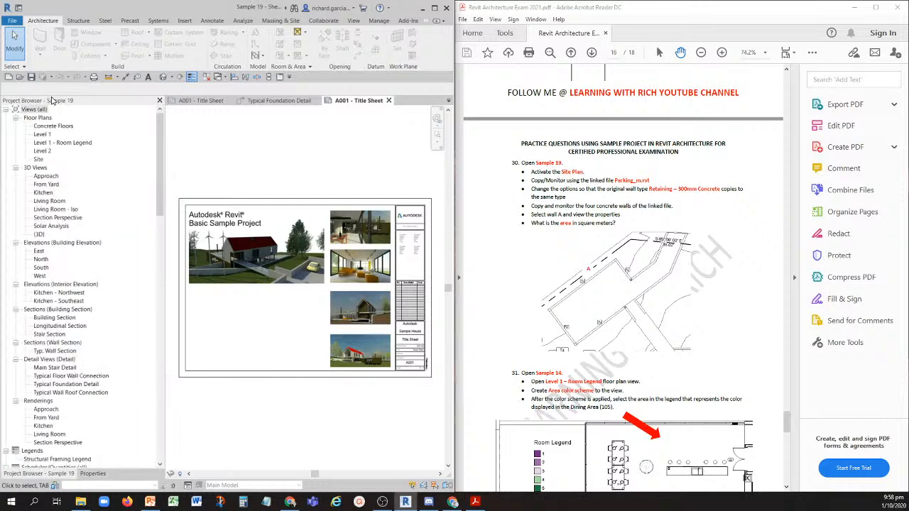
double_click(38, 159)
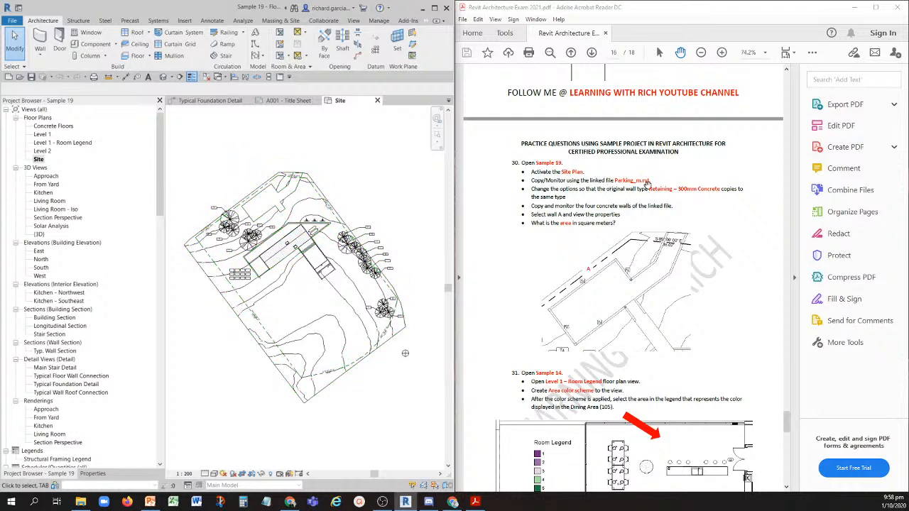
scroll(283, 196, "up", 5)
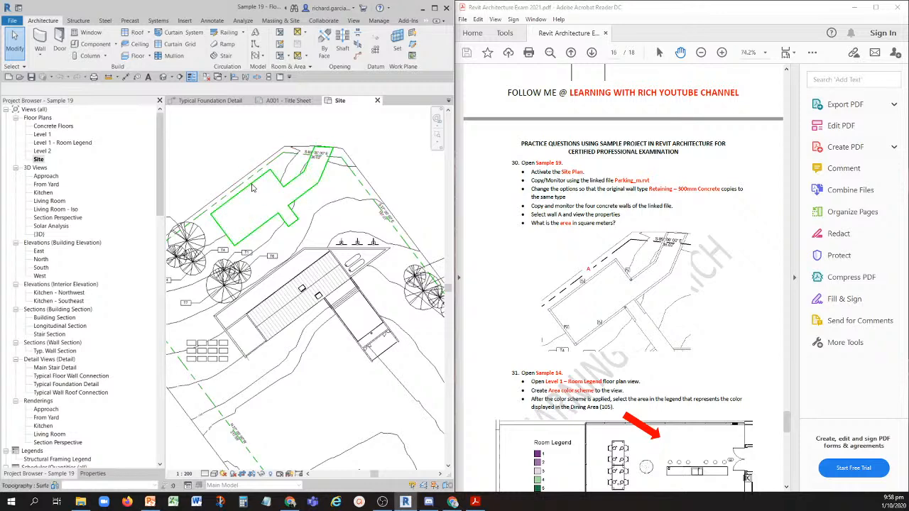
- Find Parking_m.rvt among the project's Revit links and try to reload it from Sample 2.rvt
scroll(96, 387, "down", 9)
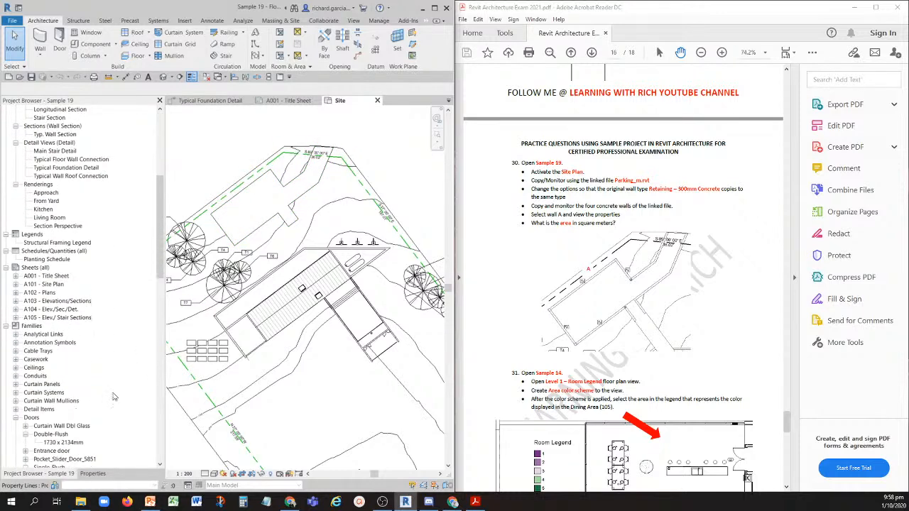
left_click_drag(159, 237, 161, 418)
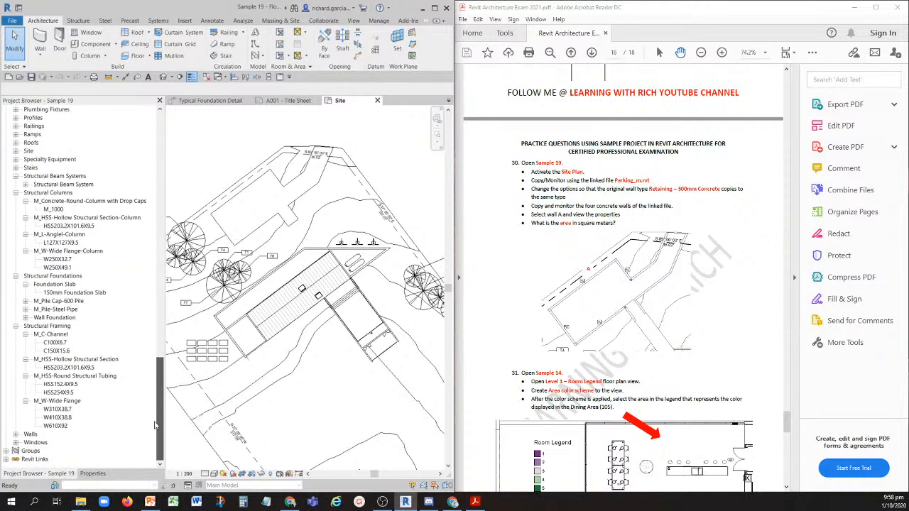
left_click(6, 460)
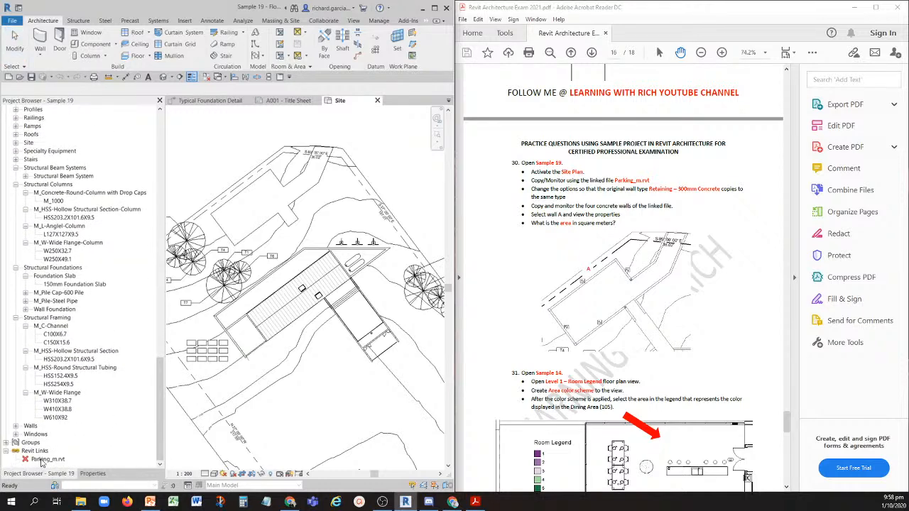
key("ctrl")
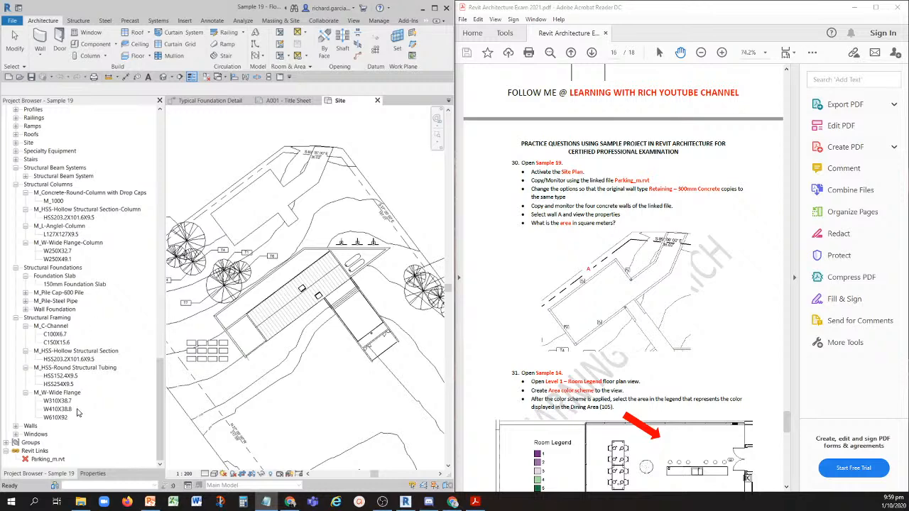
left_click(48, 459)
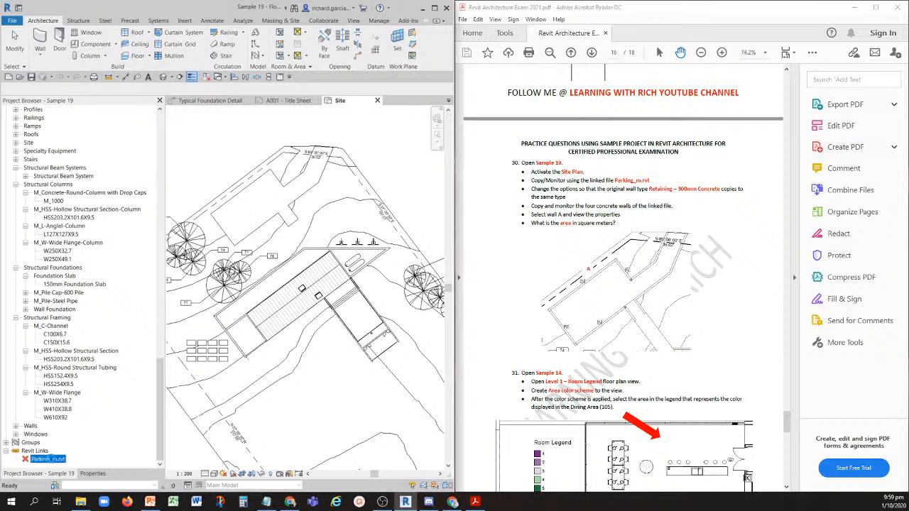
right_click(52, 460)
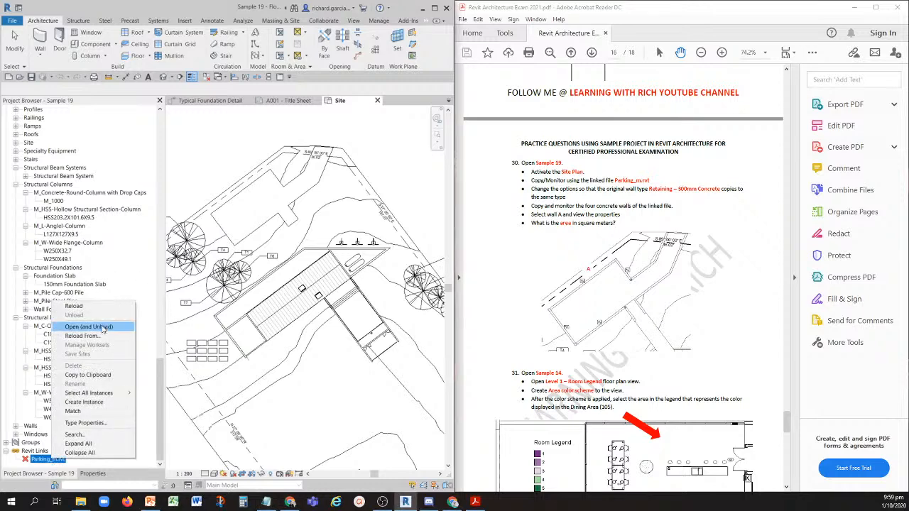
left_click(81, 335)
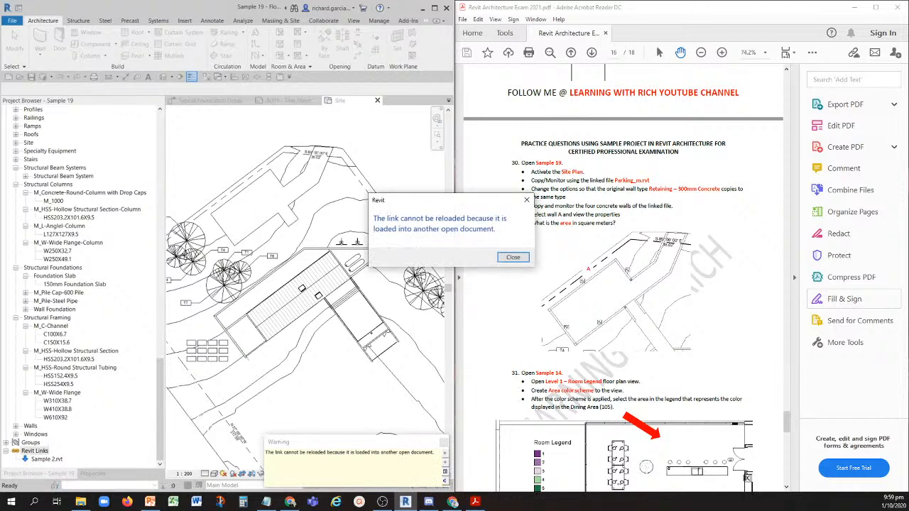
left_click(514, 257)
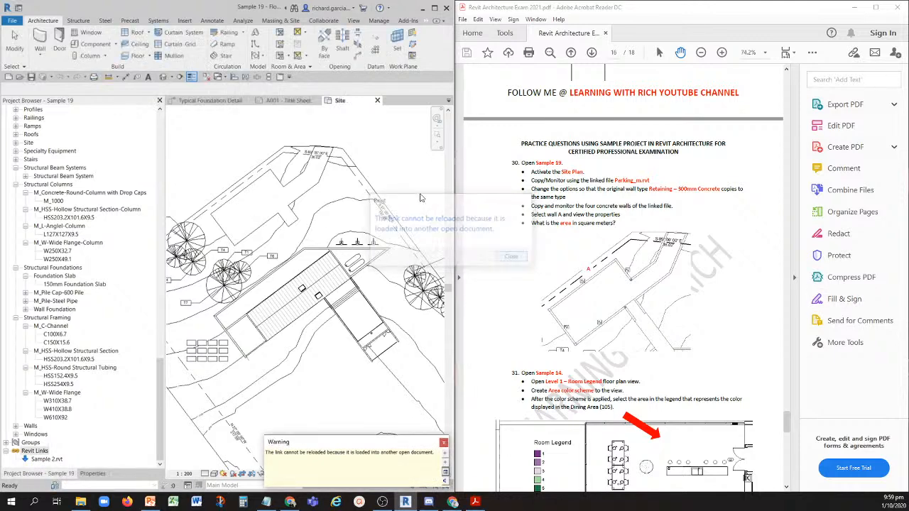
- Maximize Revit, close Sample 1's Level 1 - Room Legend view, and bring up the Dining Table family's Ref. Level view without saving
left_click(435, 7)
left_click(505, 101)
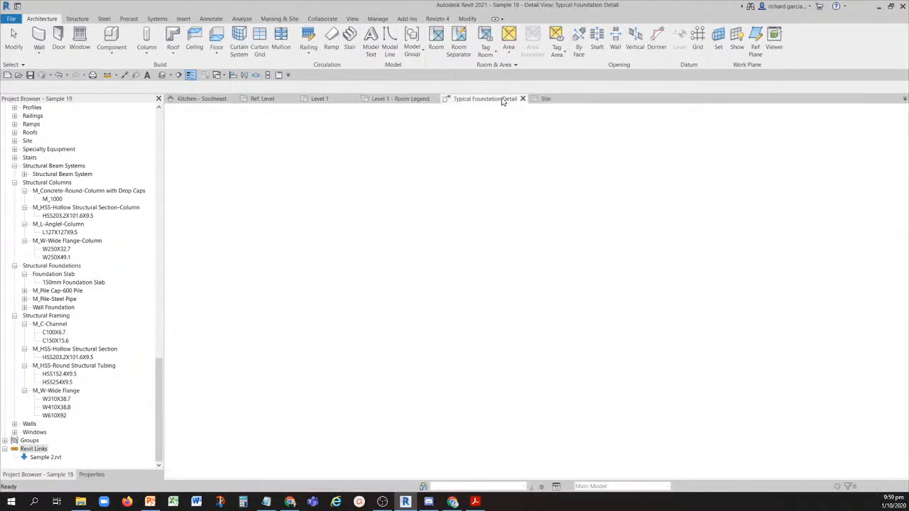
left_click(397, 99)
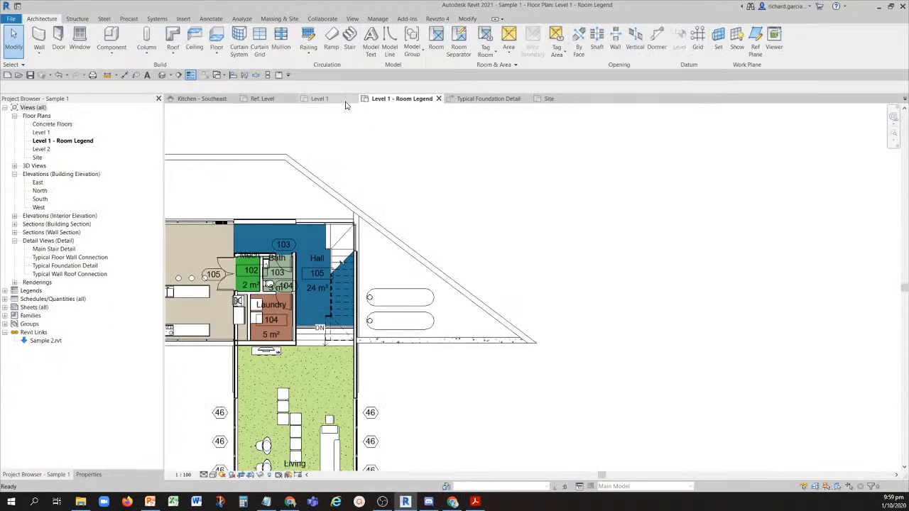
left_click(344, 101)
left_click(412, 99)
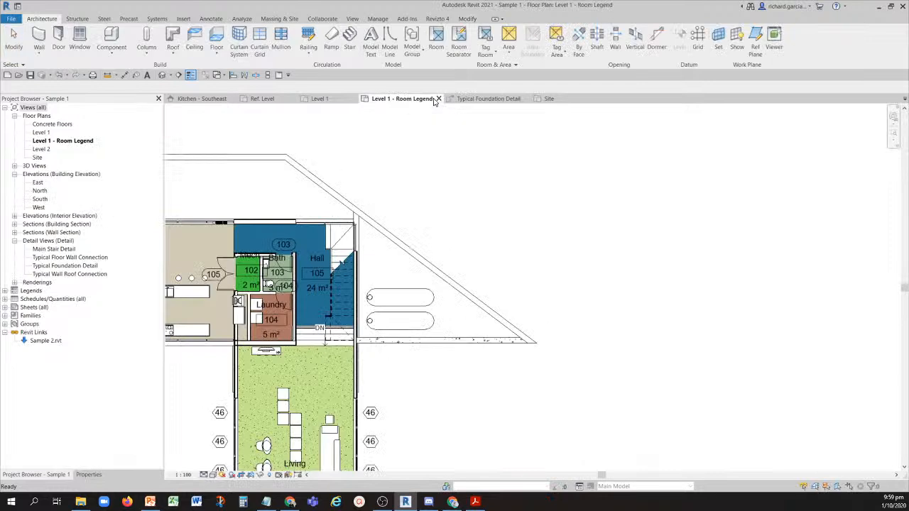
left_click(435, 99)
left_click(477, 252)
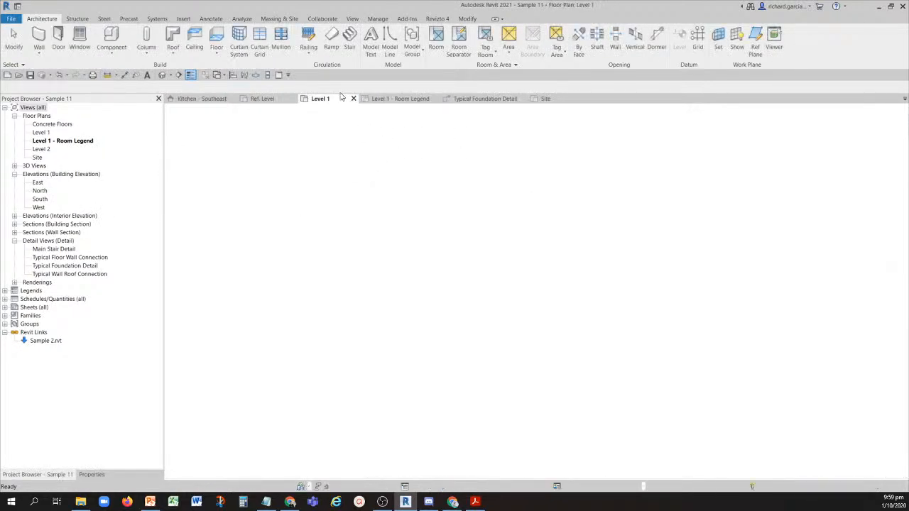
left_click(264, 100)
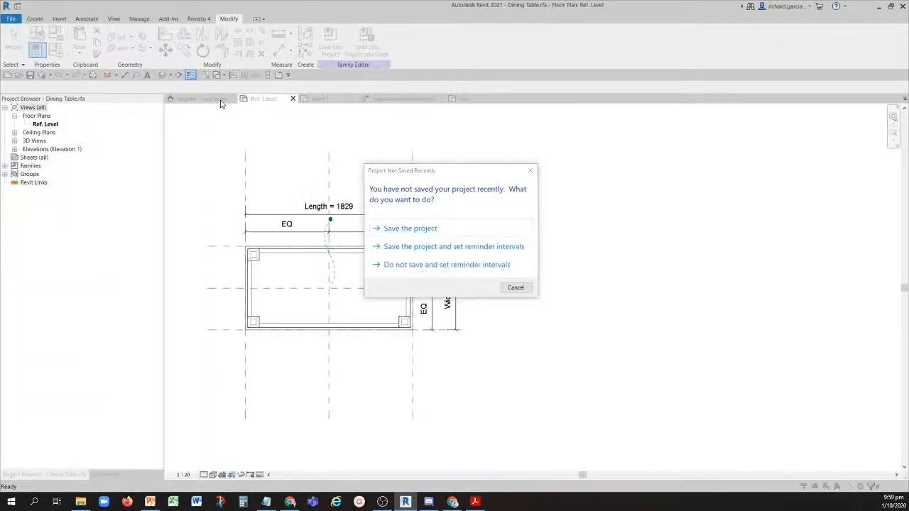
left_click(514, 289)
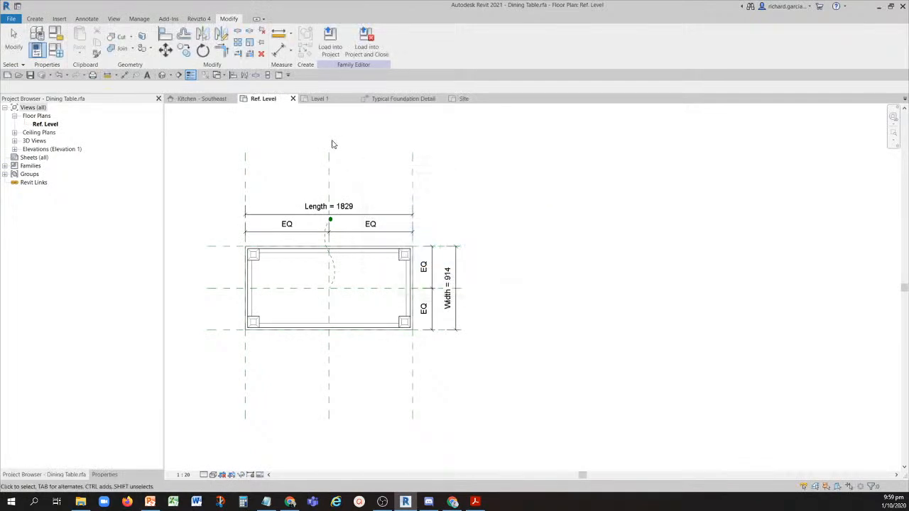
- Close the Dining Table family's Ref. Level view and Sample 7's Kitchen - Southeast view, and activate Sample 19's Site plan
left_click(293, 98)
left_click(475, 257)
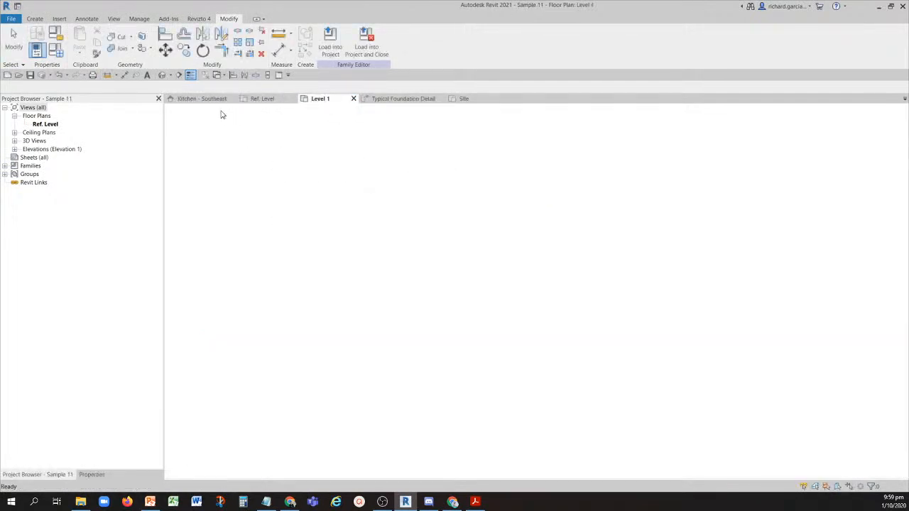
left_click(228, 101)
left_click(235, 98)
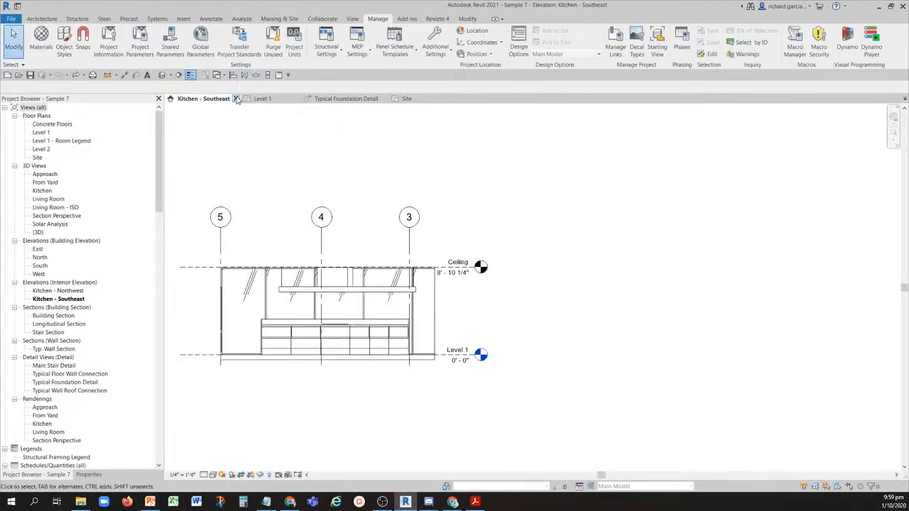
left_click(326, 99)
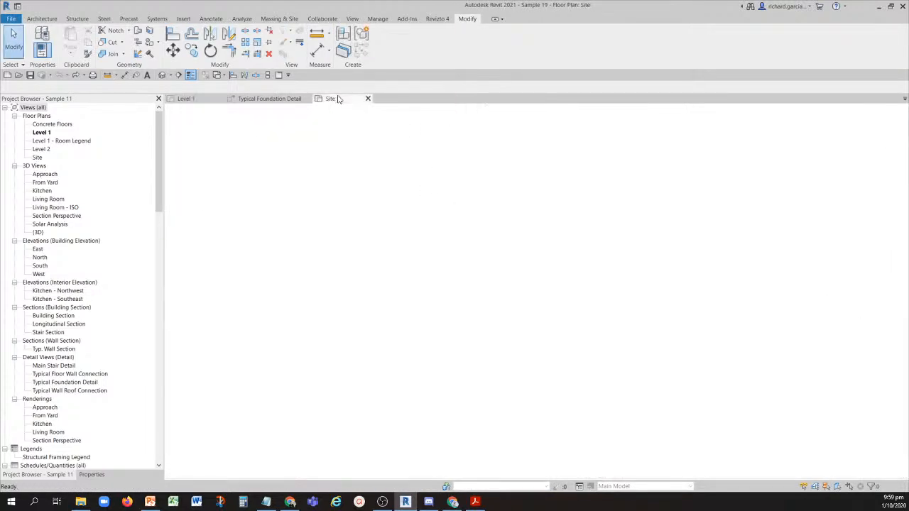
- Reload the unloaded Sample 2.rvt Revit link in Sample 19 with Reload From
middle_click_drag(331, 301, 436, 290)
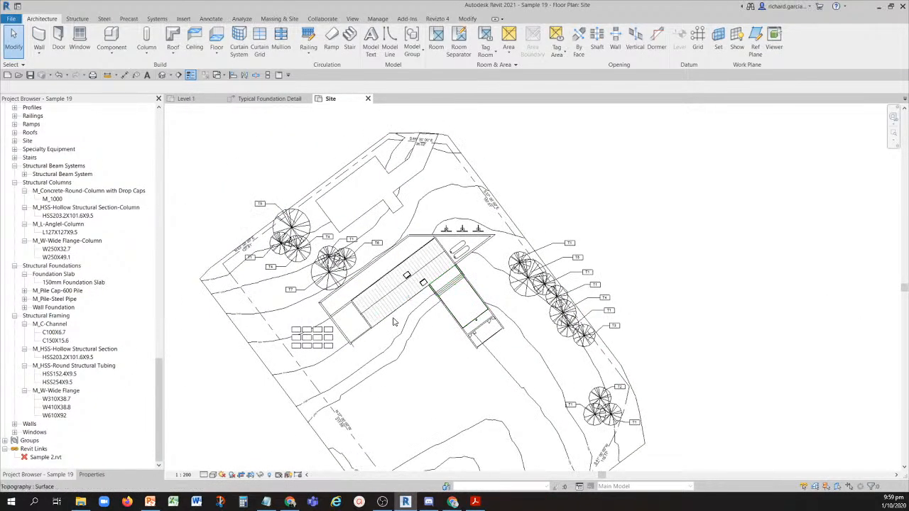
right_click(55, 457)
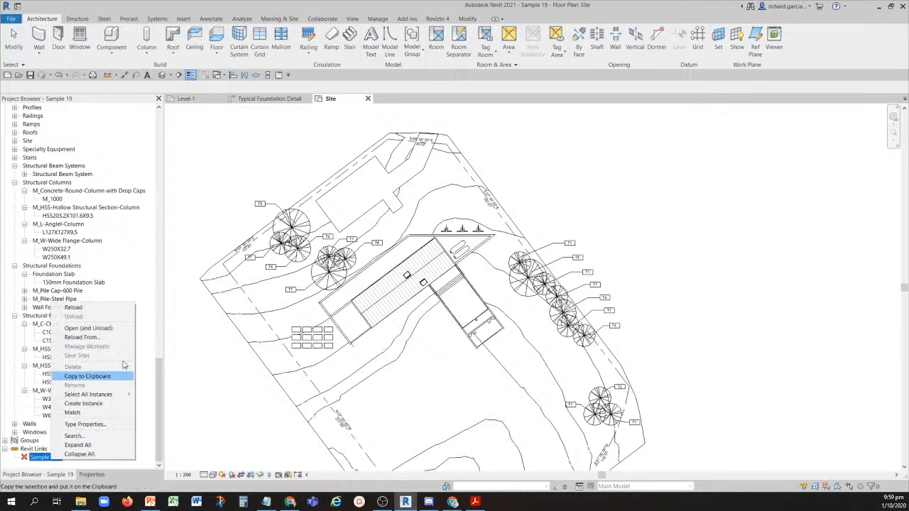
left_click(103, 340)
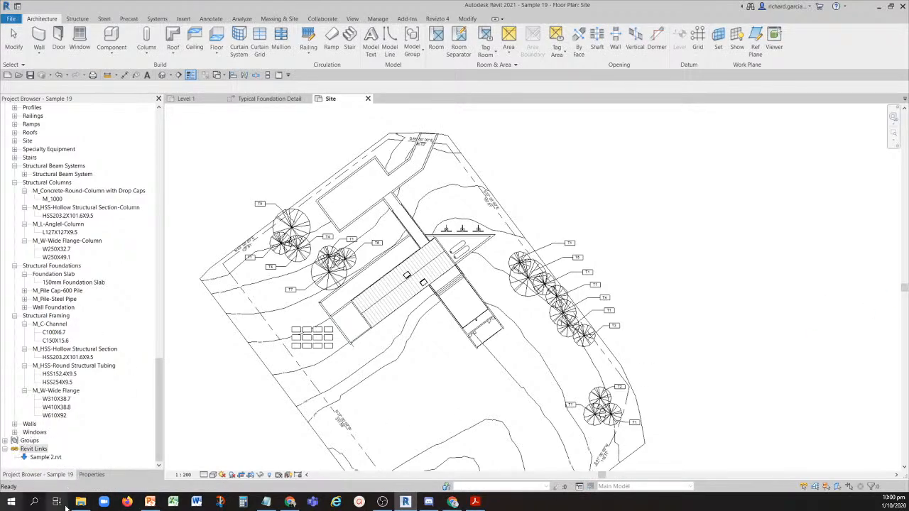
- Bring up question 30 in the PDF and restore the Revit window so both are side by side
left_click(476, 503)
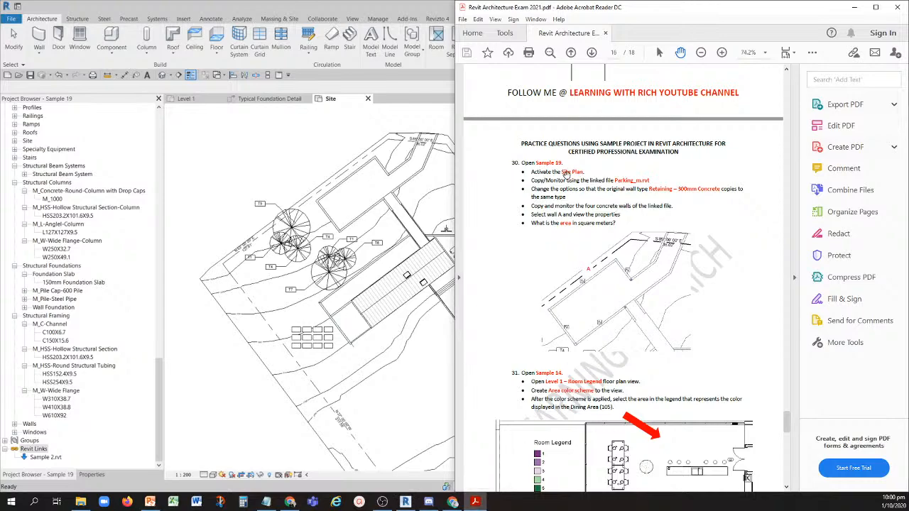
left_click(393, 5)
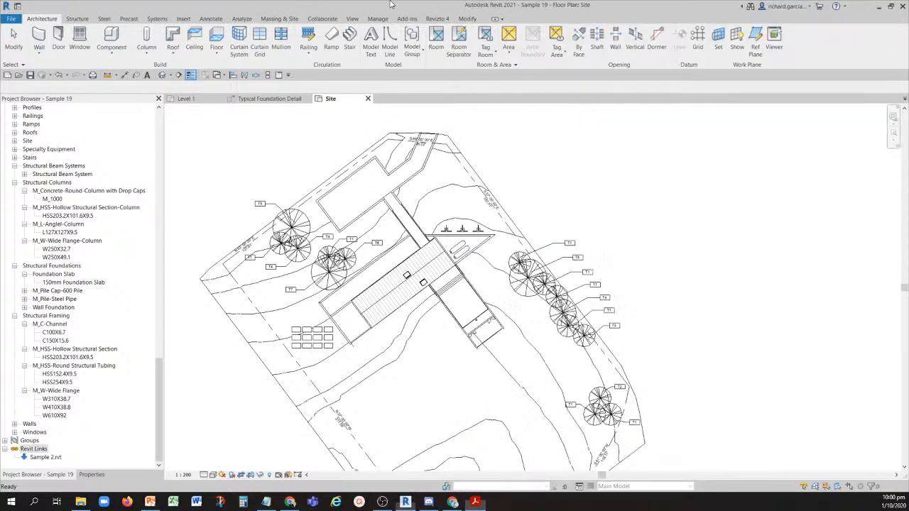
left_click(890, 6)
left_click_drag(365, 77, 0, 107)
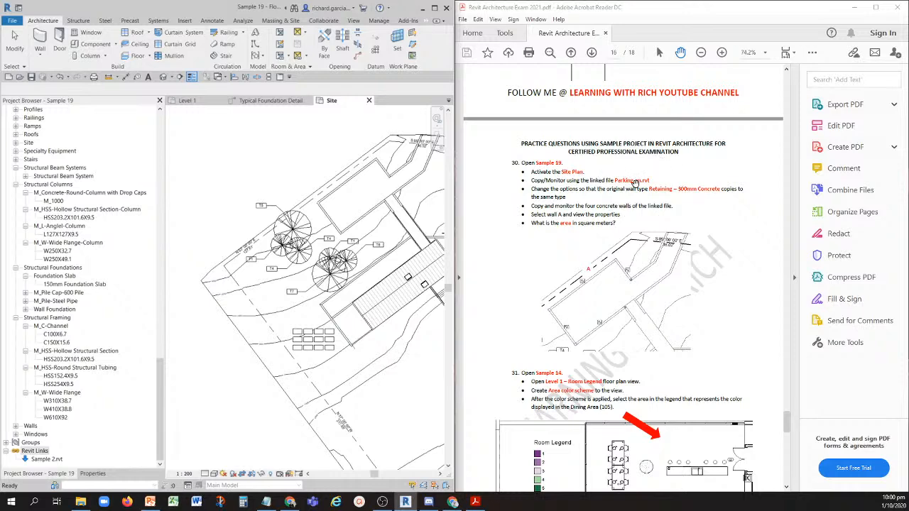
- Identify the linked parking model in the Site plan by selecting it, and clear the selection
key("ctrl")
middle_click_drag(348, 256, 270, 271)
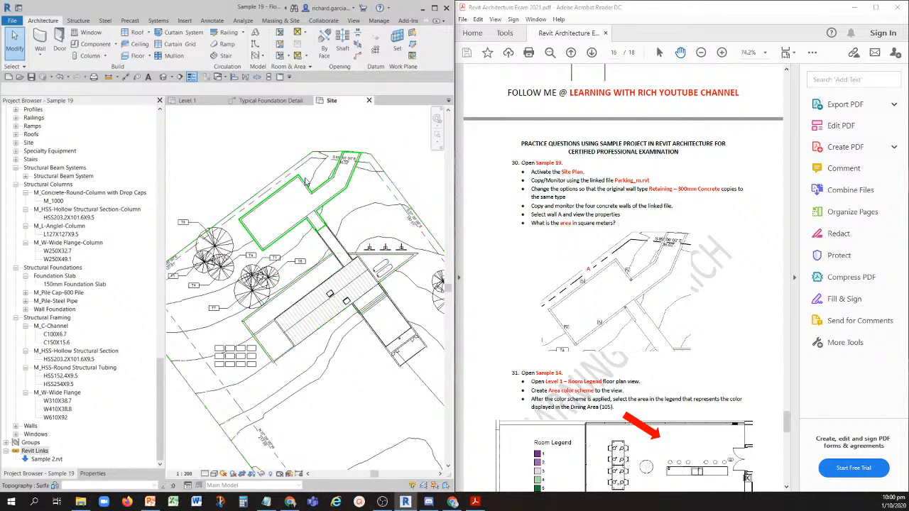
left_click(316, 199)
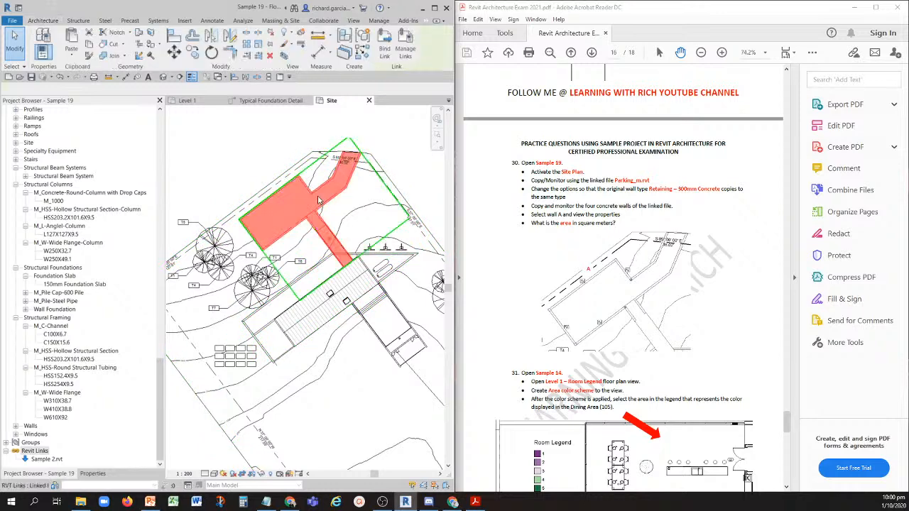
key("ctrl")
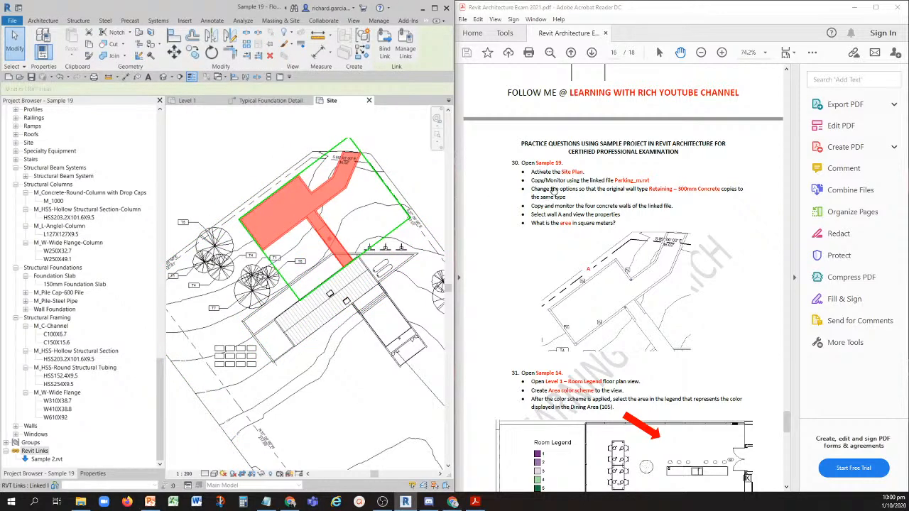
left_click(245, 145)
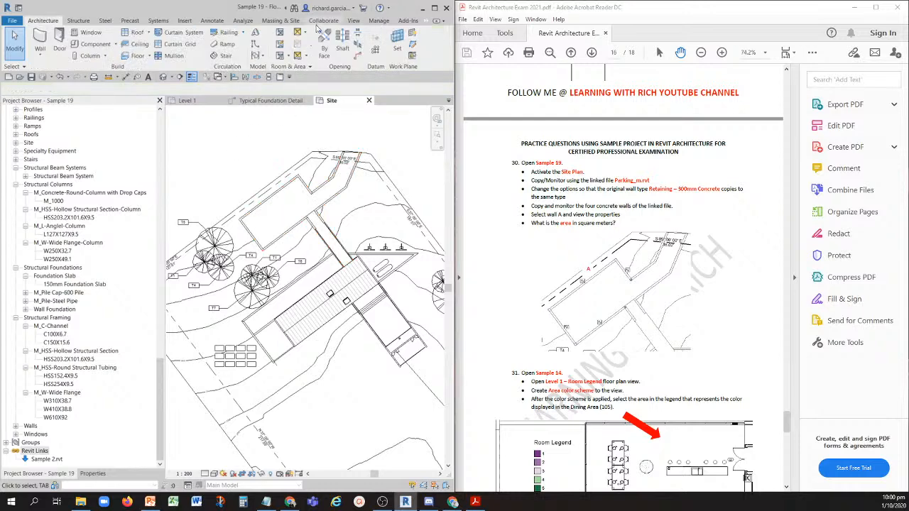
- Start Copy/Monitor with Select Link on the linked parking model in the Site plan
left_click(320, 21)
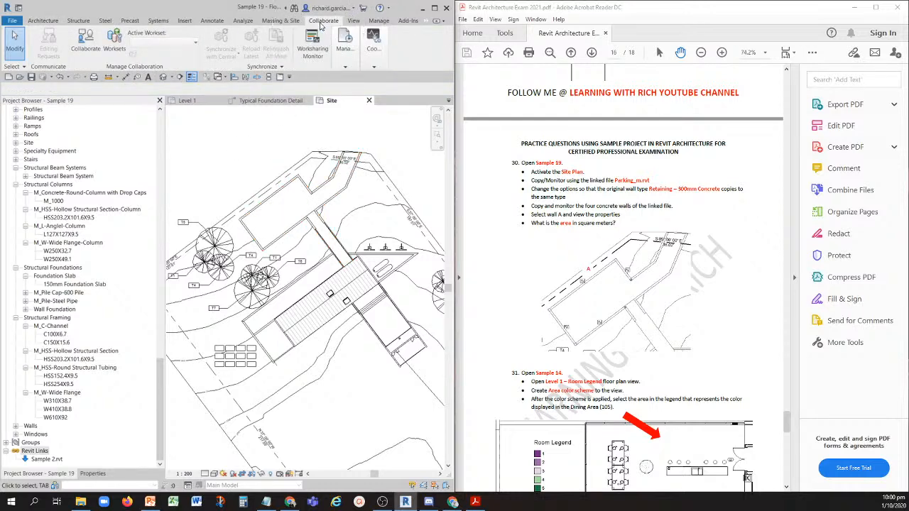
left_click(372, 48)
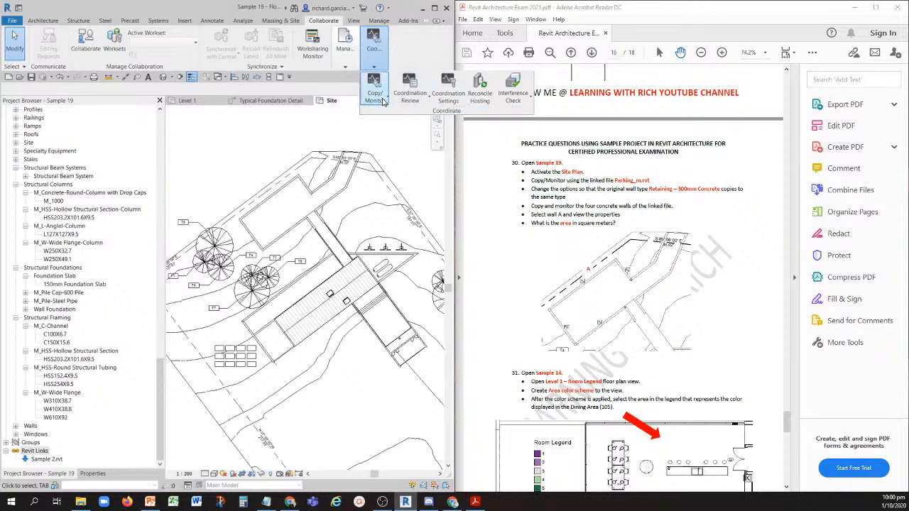
left_click(377, 98)
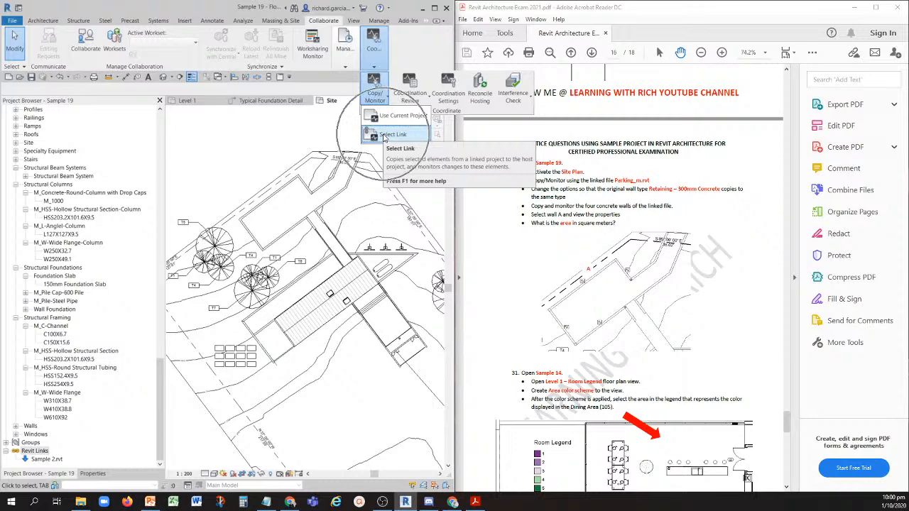
left_click(383, 135)
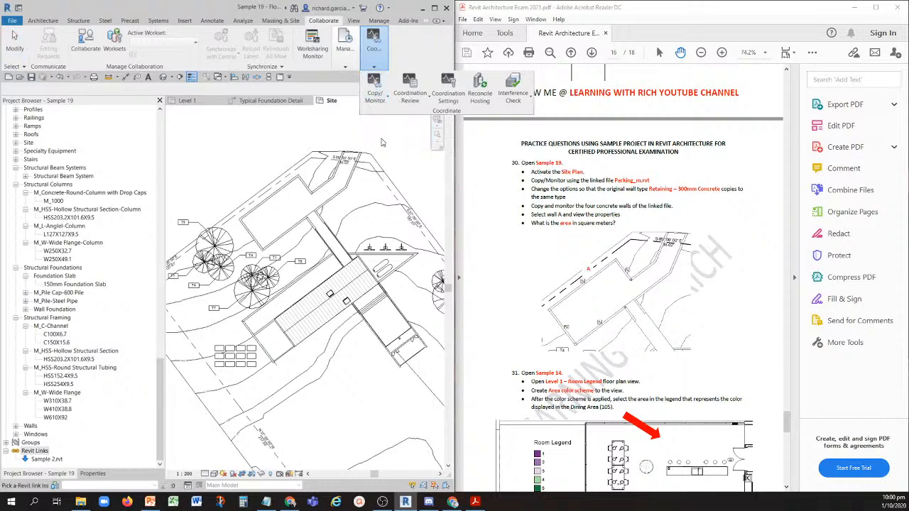
left_click(348, 190)
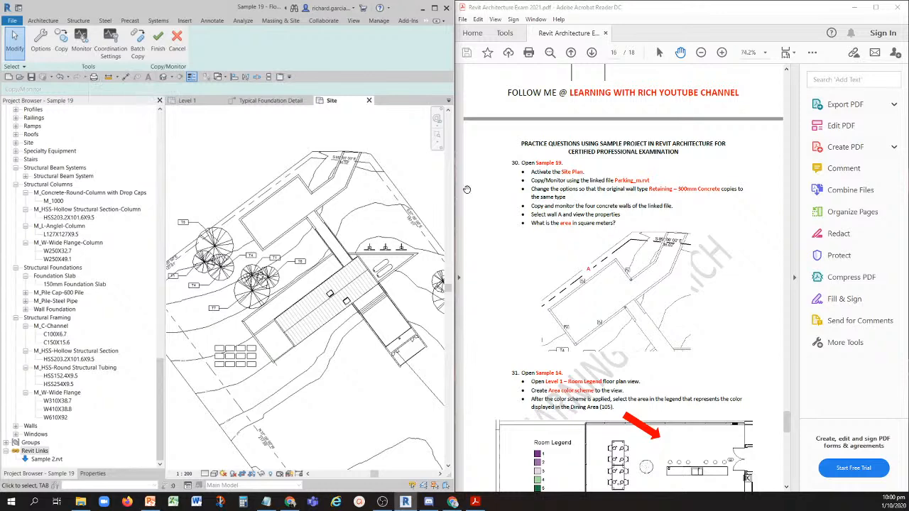
- In the Copy/Monitor wall options, map the original type Retaining - 300mm Concrete to the new type Retaining - 300mm Concrete
left_click(42, 43)
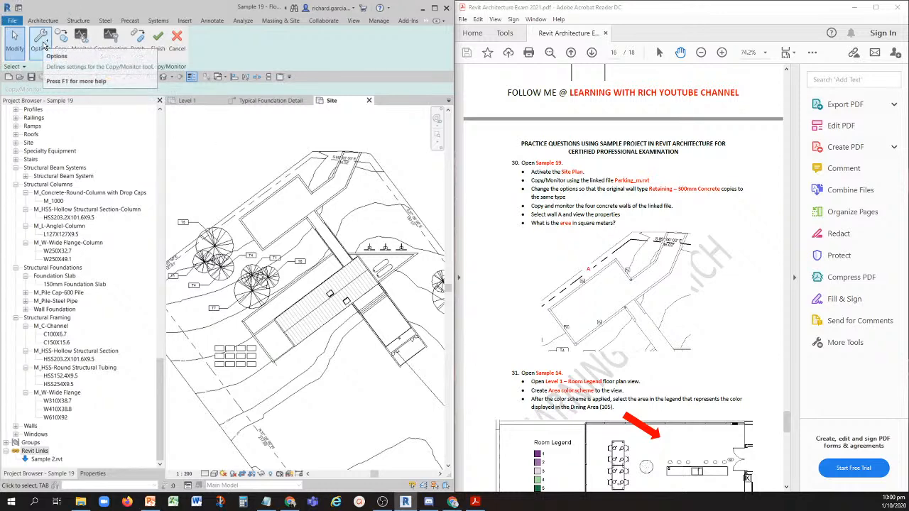
left_click(43, 45)
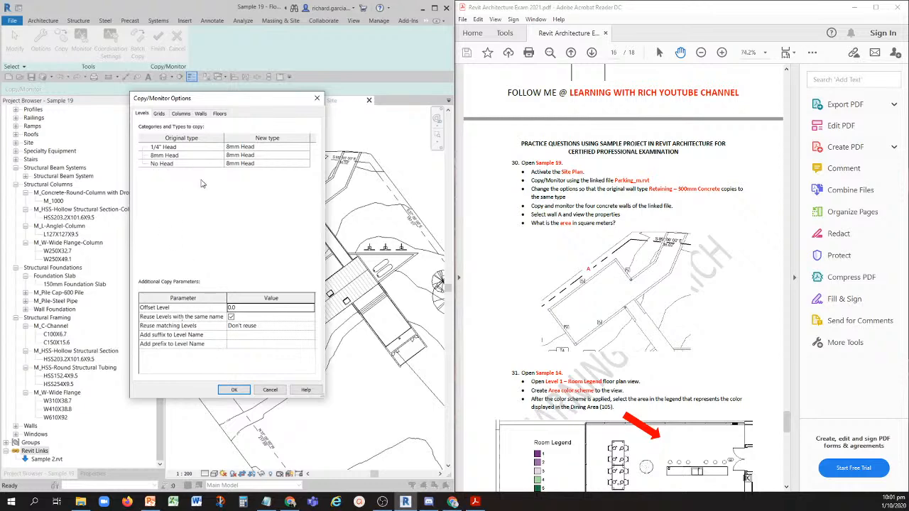
left_click(201, 113)
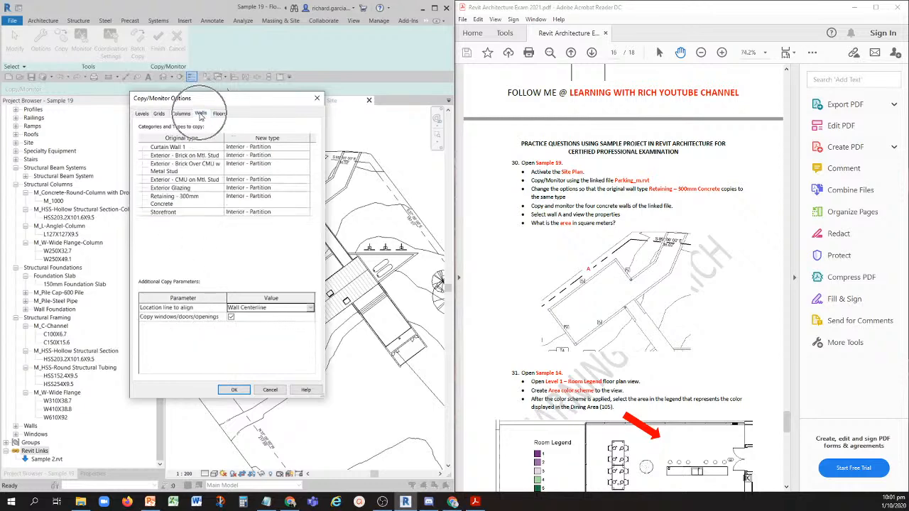
left_click(195, 204)
left_click(288, 199)
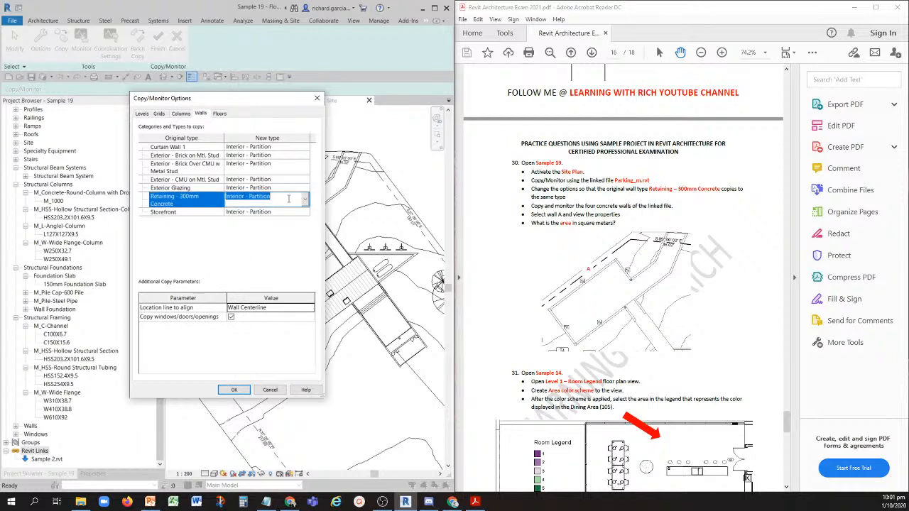
left_click(306, 201)
left_click(259, 231)
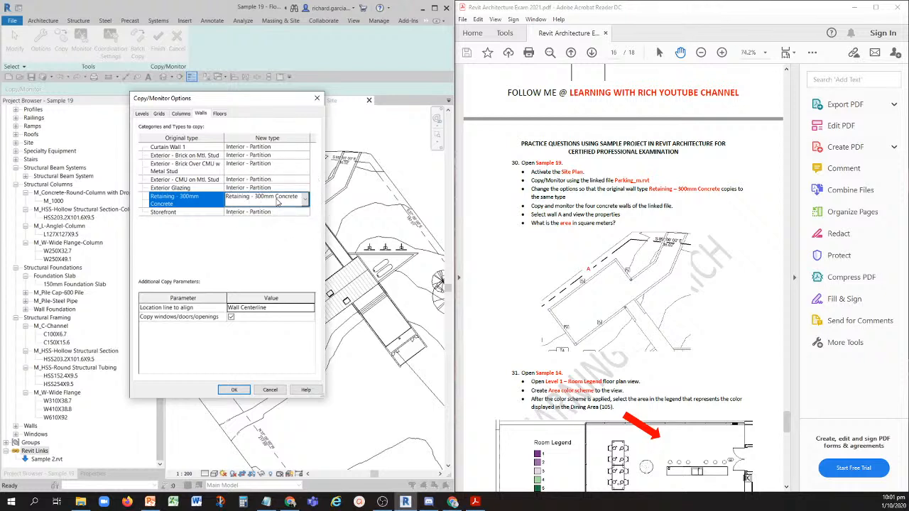
left_click(233, 389)
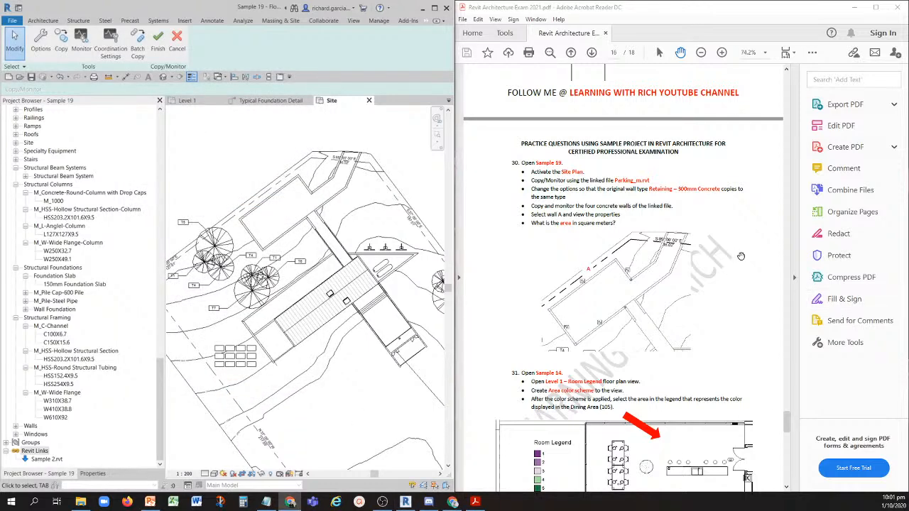
- Copy the four concrete walls around the linked parking area into the project and finish Copy/Monitor
left_click(278, 215)
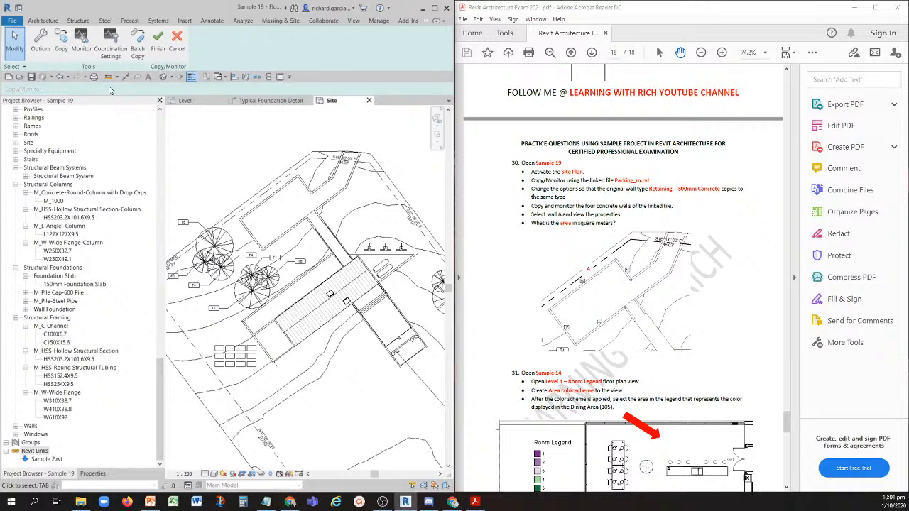
key("ctrl")
left_click(63, 41)
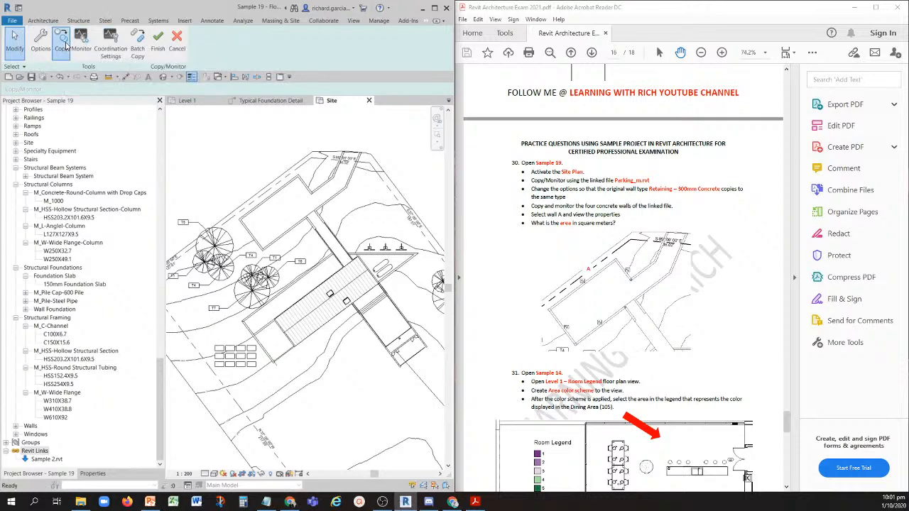
scroll(272, 190, "up", 5)
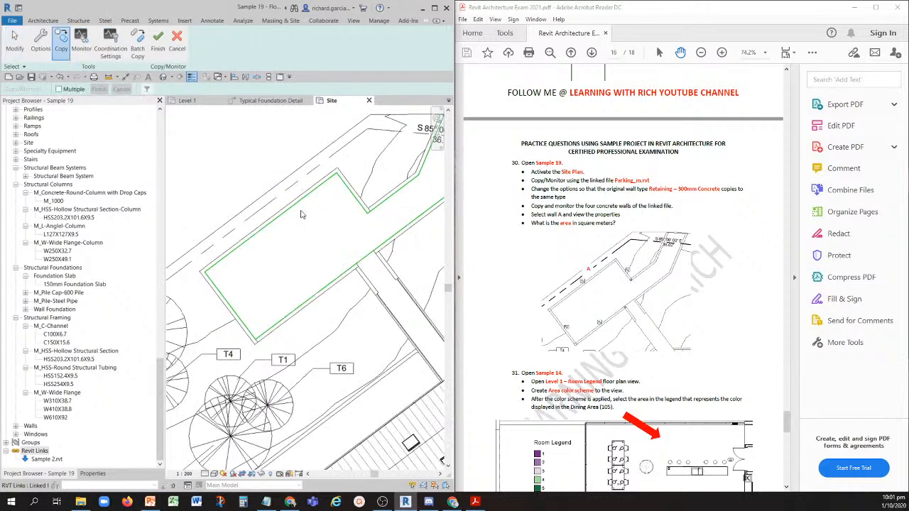
key("ctrl")
left_click(352, 187)
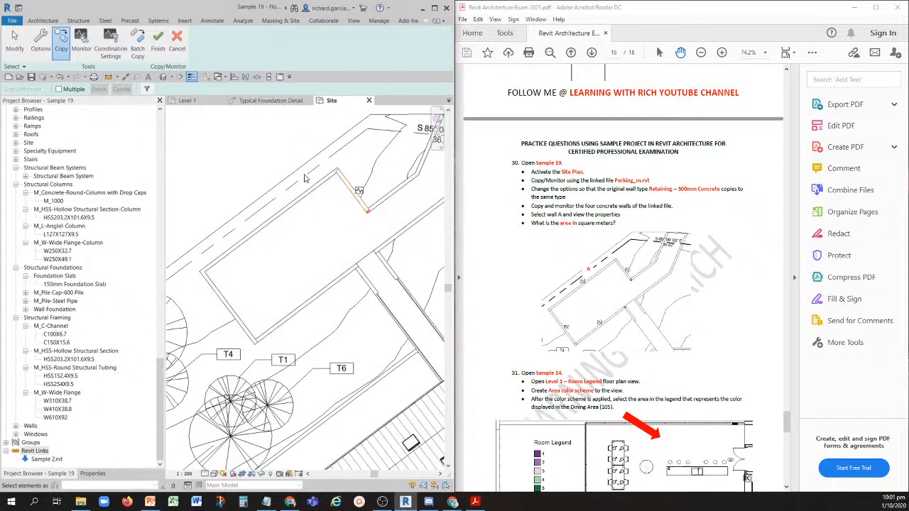
key("ctrl")
left_click(311, 189)
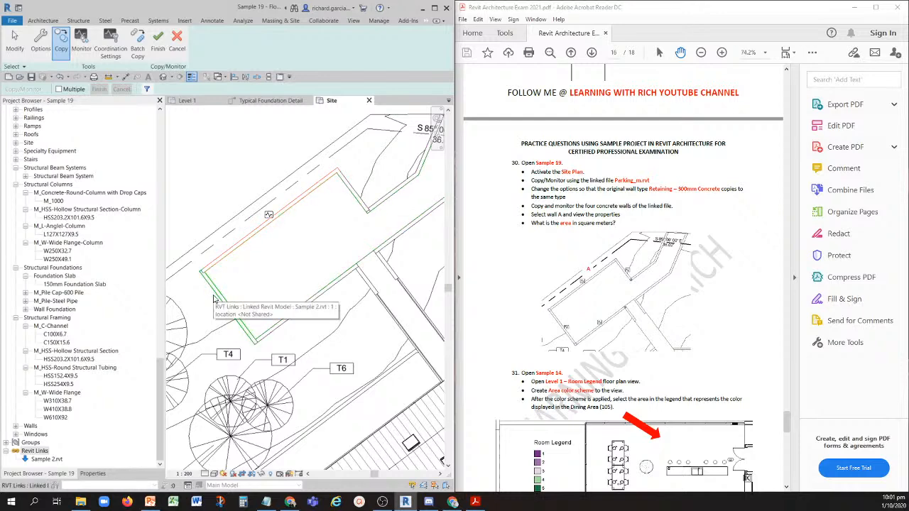
left_click(213, 300)
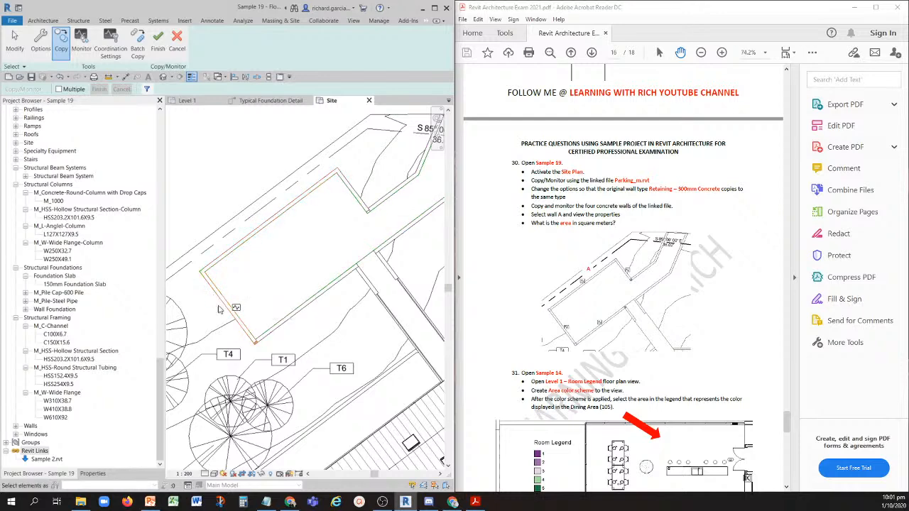
left_click(305, 314)
left_click(157, 42)
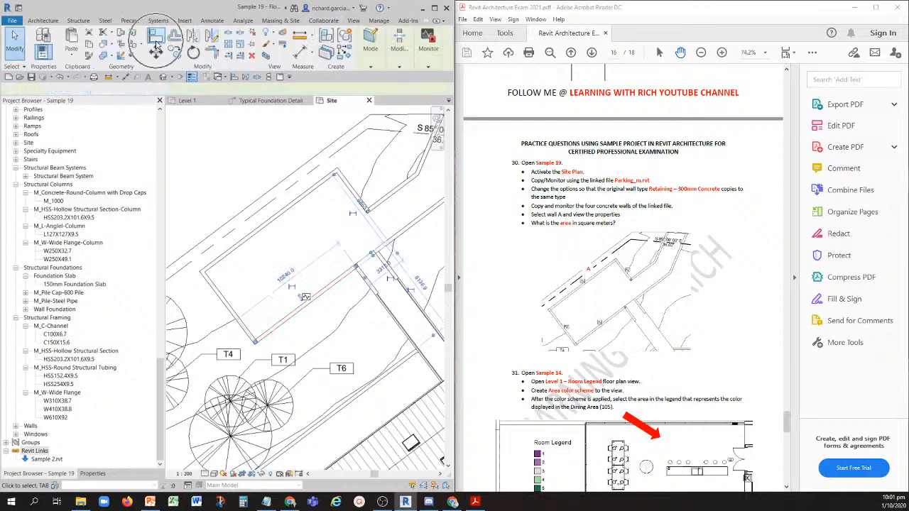
- Select wall A along the parking area's property-line side and read its area in the instance properties
left_click(314, 174)
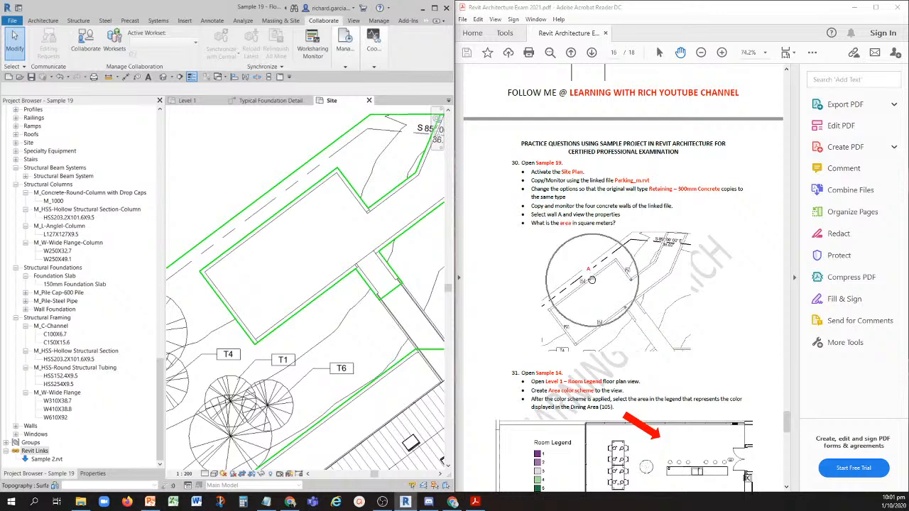
left_click(307, 198)
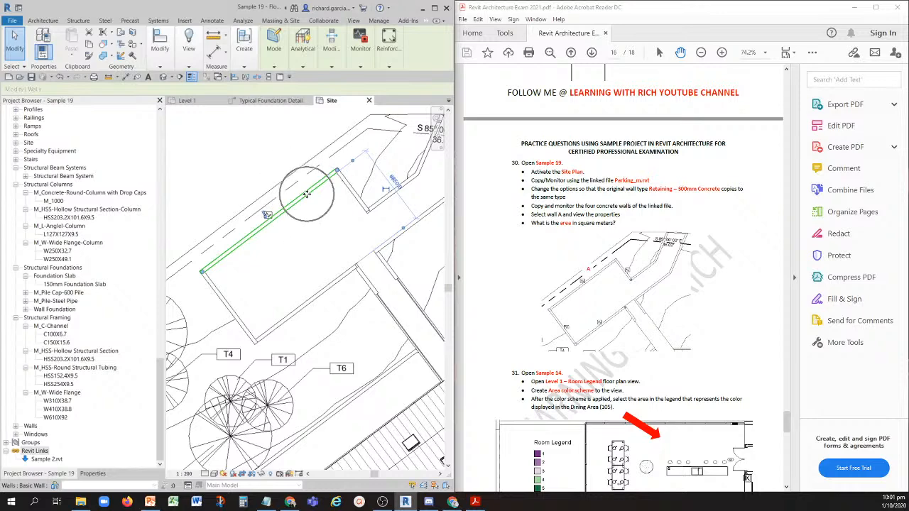
left_click(93, 474)
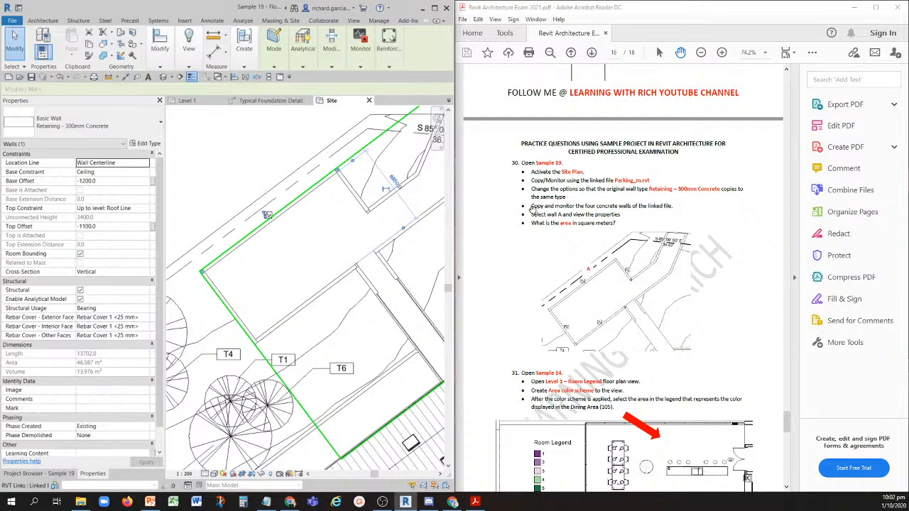
- Go to practice question 31 in the exam PDF and open the Sample 14 project in Revit
scroll(537, 247, "down", 5)
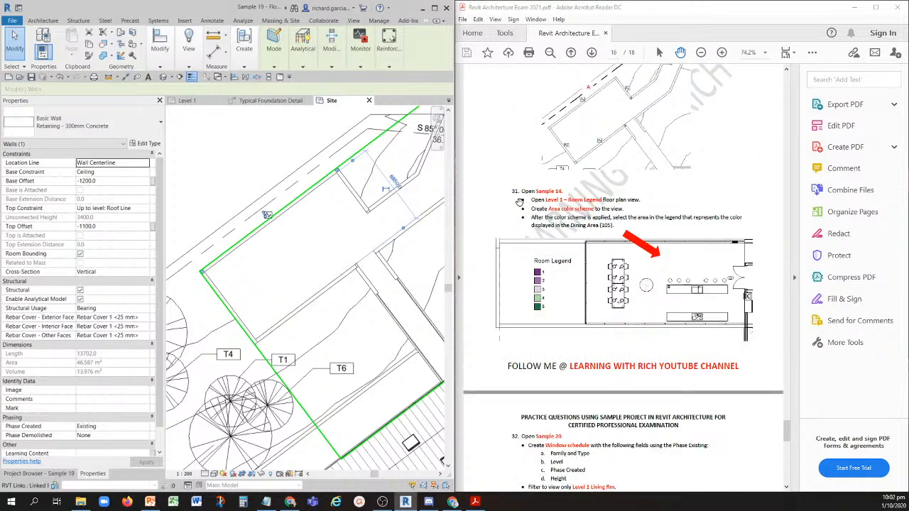
left_click(21, 78)
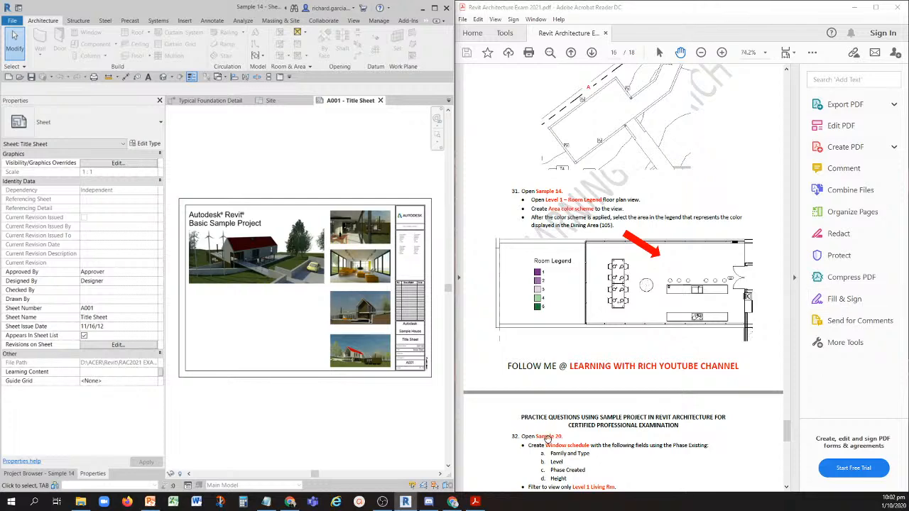
- Open the Level 1 floor plan of Sample 14 and close the project's inactive title sheet view
left_click(42, 472)
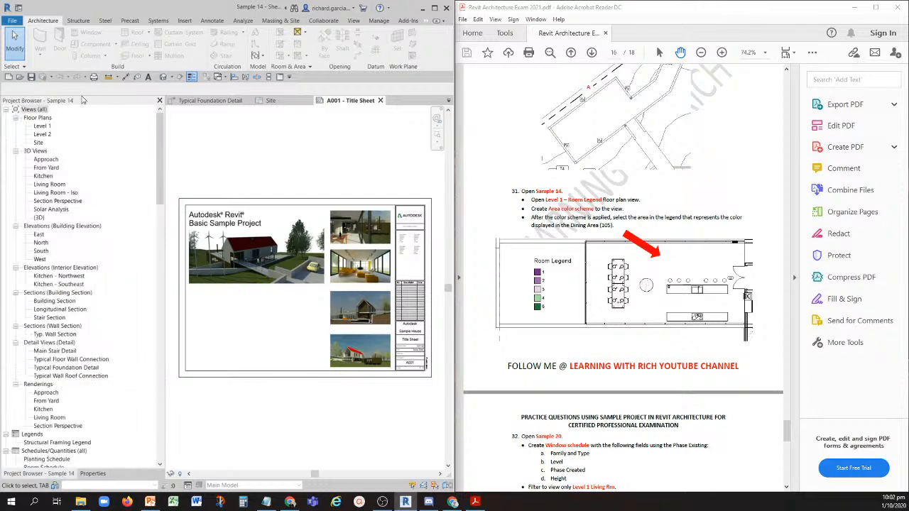
left_click(44, 126)
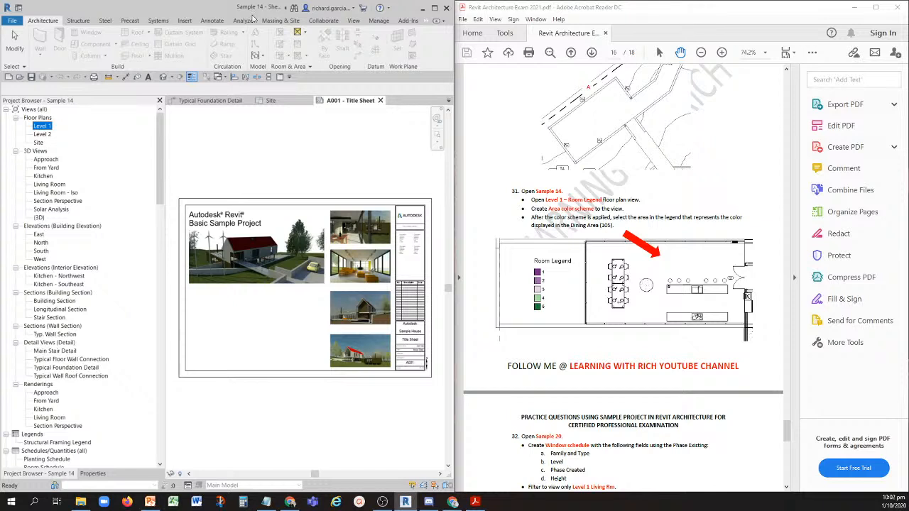
double_click(42, 127)
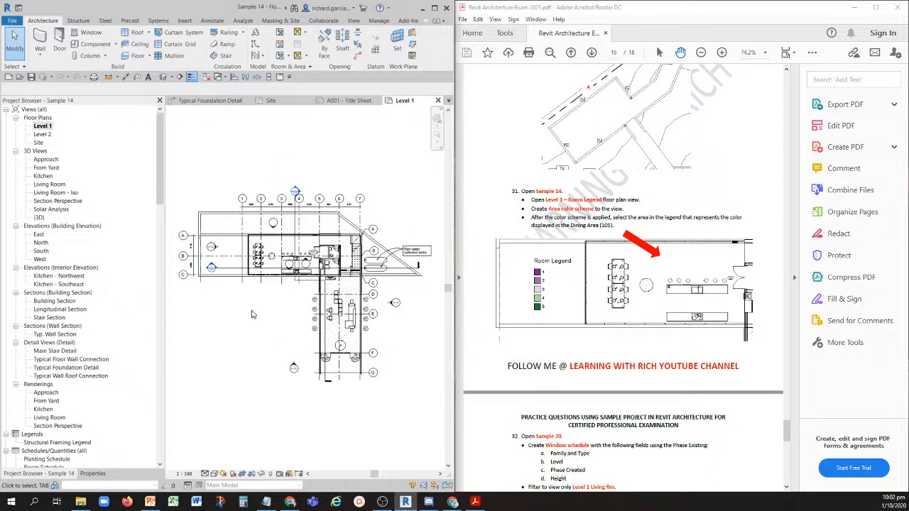
left_click(206, 81)
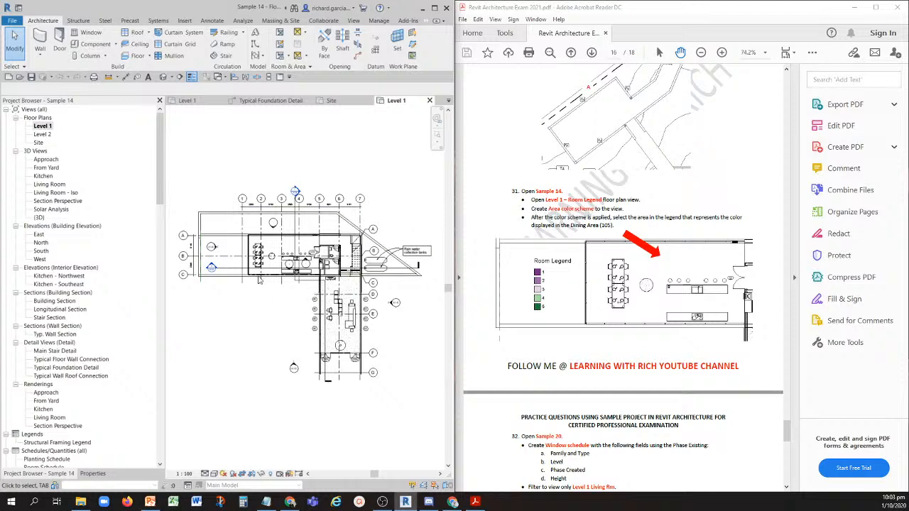
- Place a color fill legend just below the Level 1 plan, using space type Rooms and color scheme Area
left_click(212, 21)
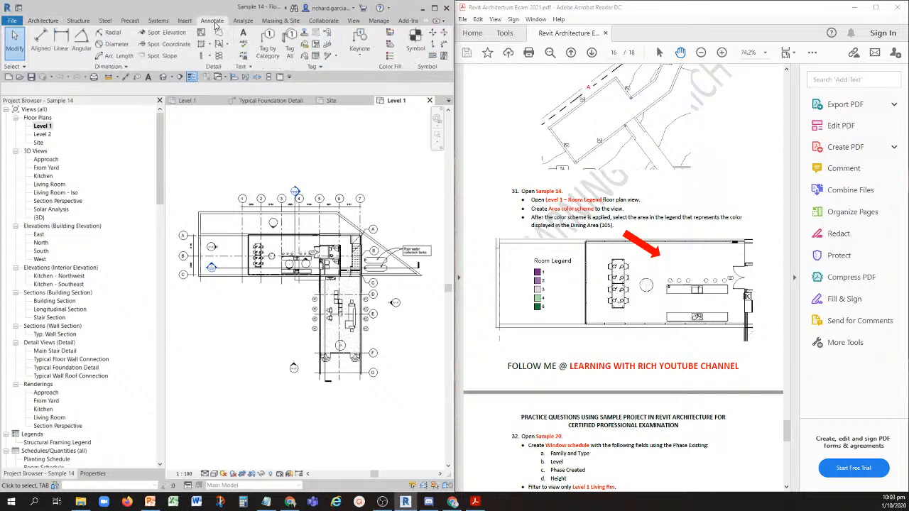
key("ctrl")
key("ctrl")
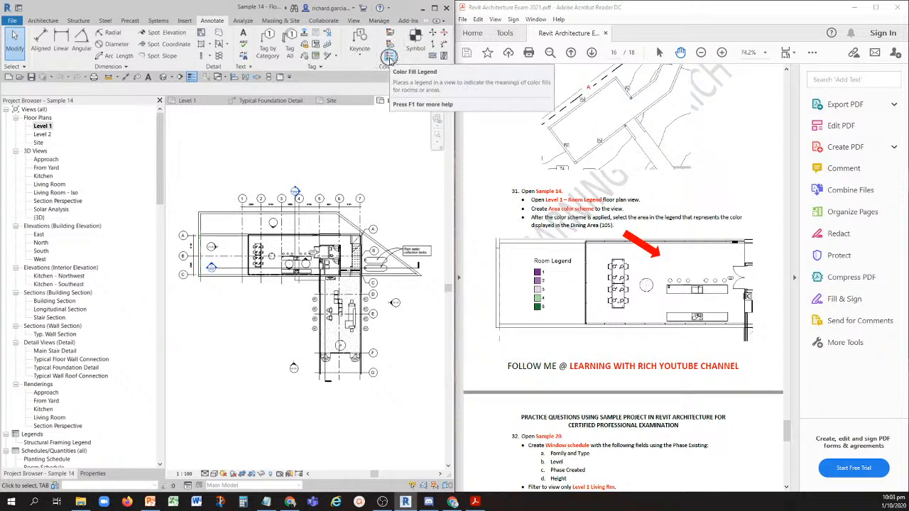
left_click(389, 61)
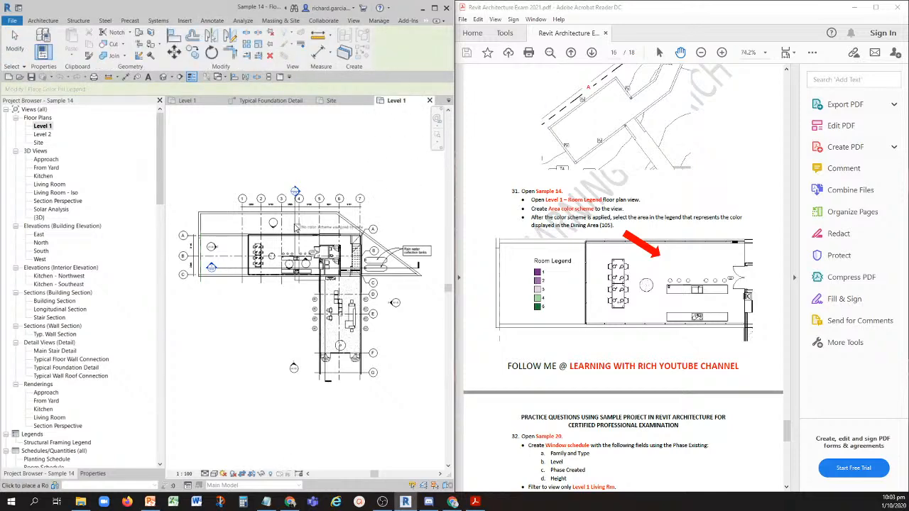
scroll(220, 298, "up", 2)
left_click(218, 303)
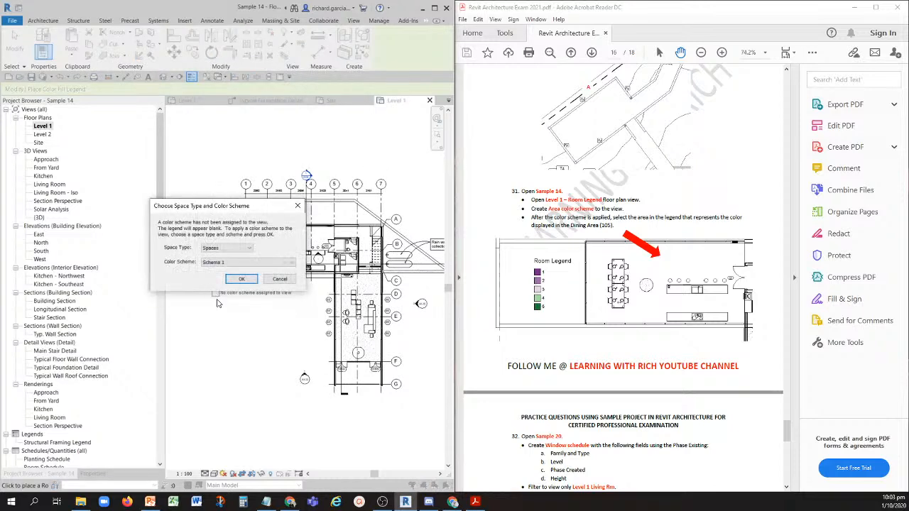
left_click(223, 249)
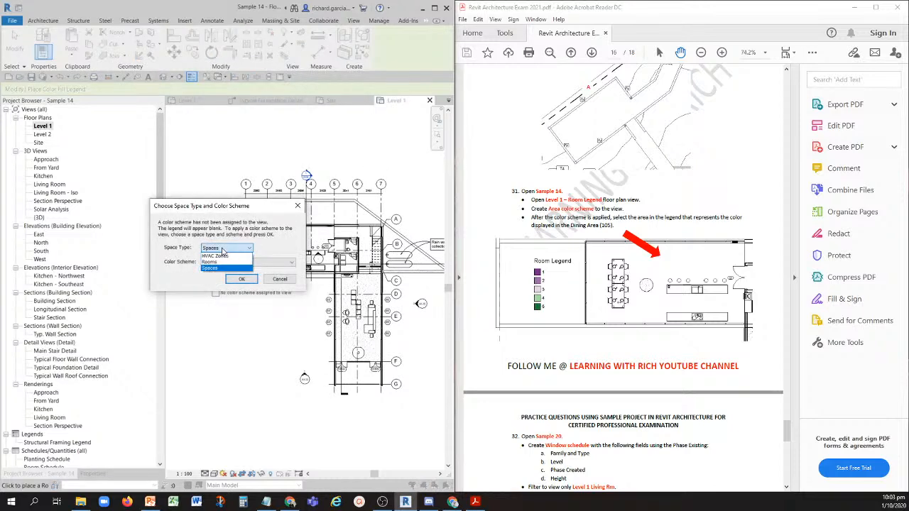
left_click(224, 262)
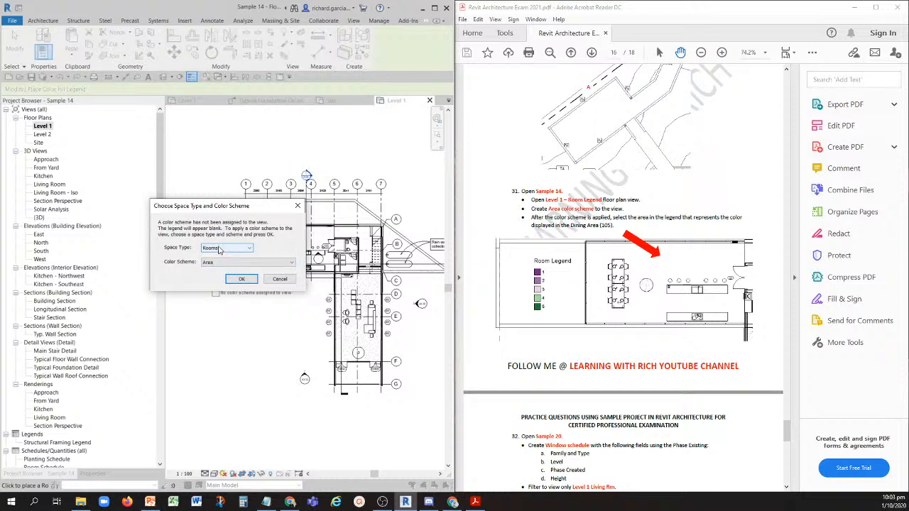
key("ctrl")
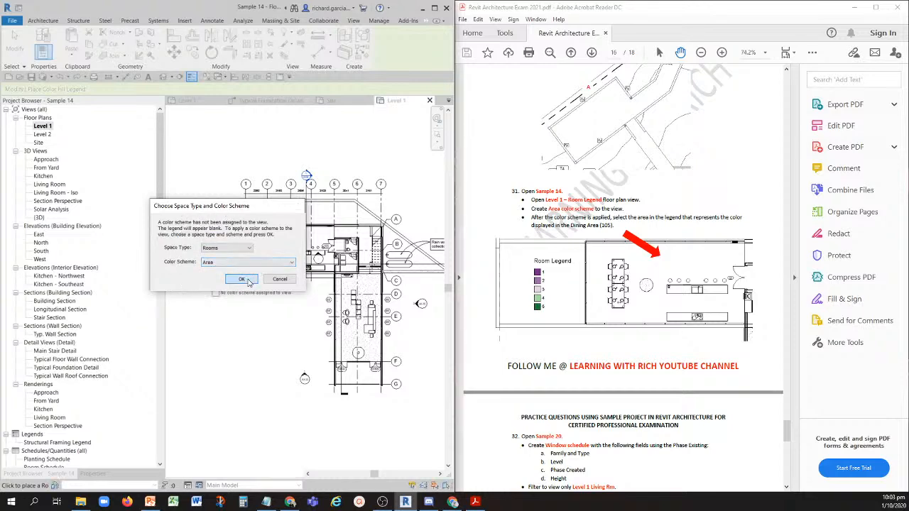
left_click(242, 279)
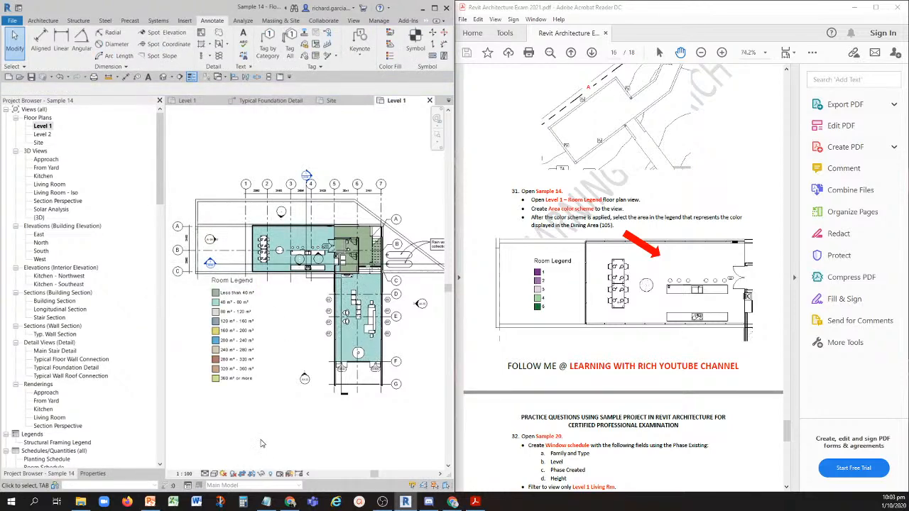
- Edit the placed room legend's color scheme so that rooms are colored by Name, accepting the loss of the existing colors
scroll(258, 404, "up", 5)
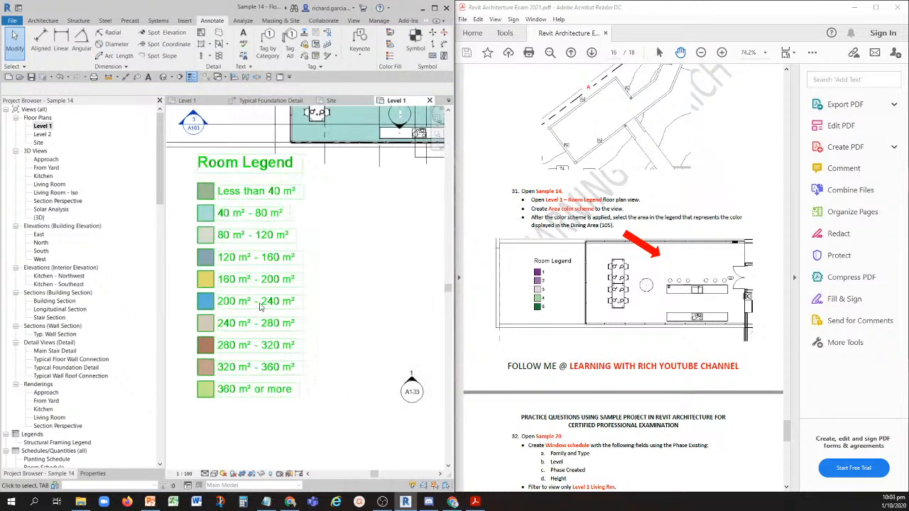
scroll(262, 308, "down", 2)
middle_click_drag(370, 285, 344, 333)
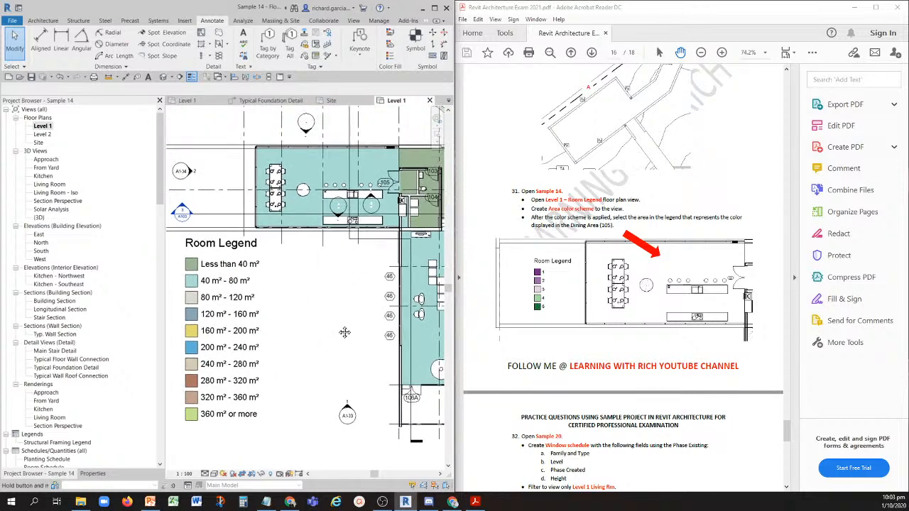
left_click(235, 268)
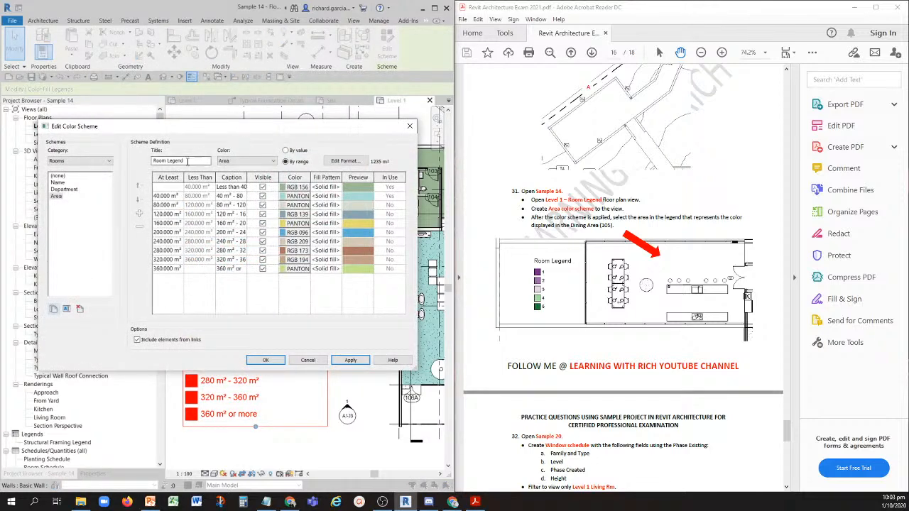
left_click(245, 161)
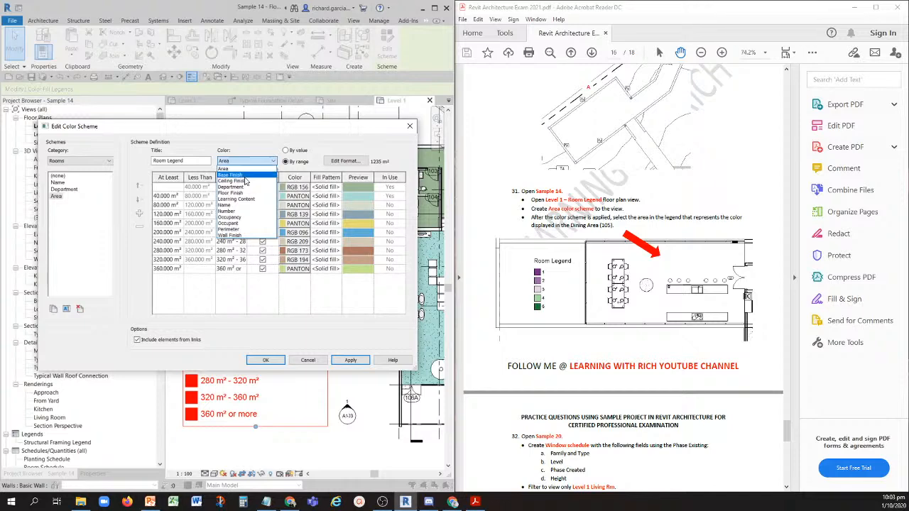
left_click(230, 206)
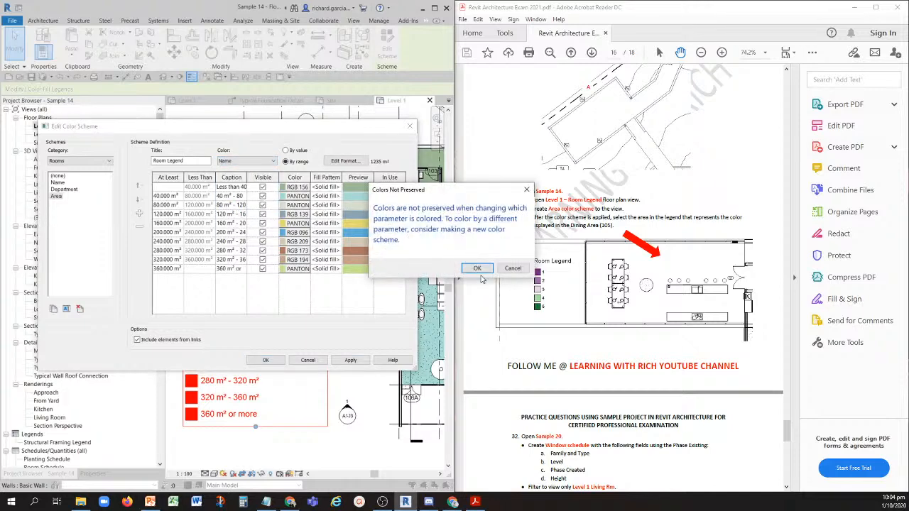
left_click(479, 268)
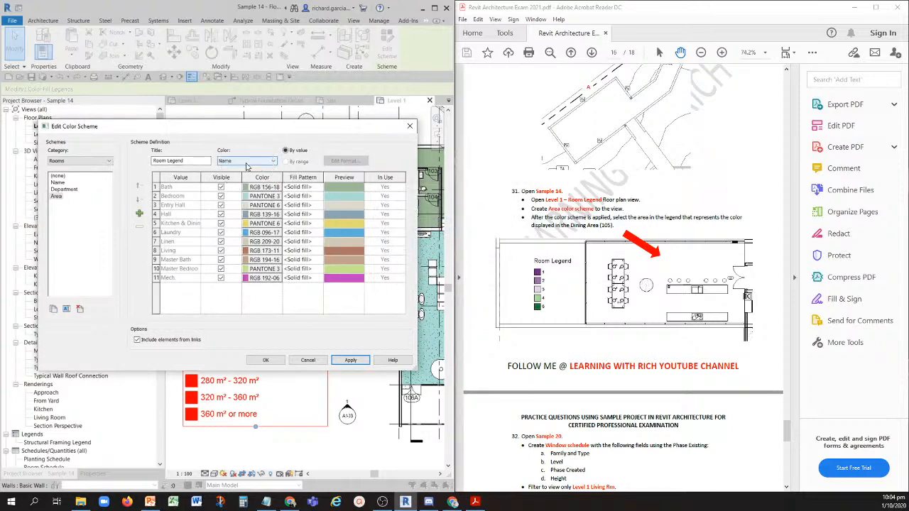
left_click(267, 360)
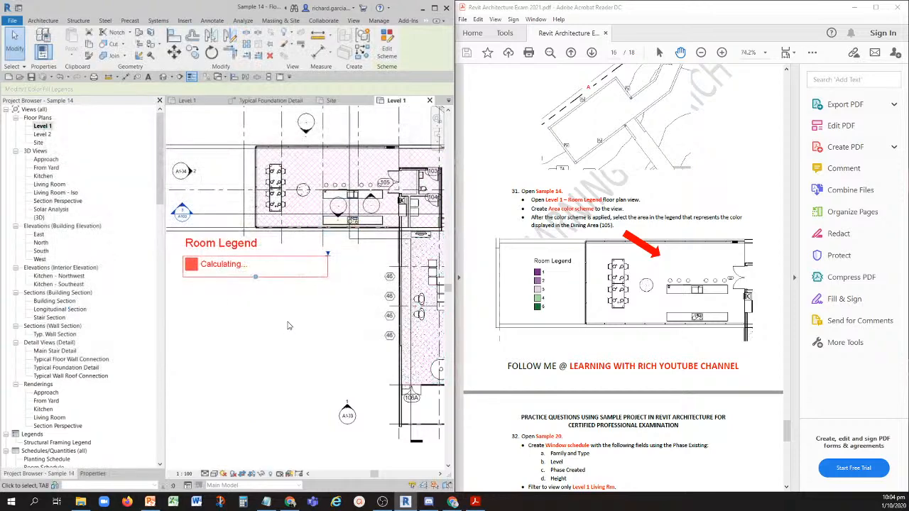
- Compare the room legend with the colored plan to identify the color that represents Dining Area 105
middle_click_drag(221, 339, 210, 327)
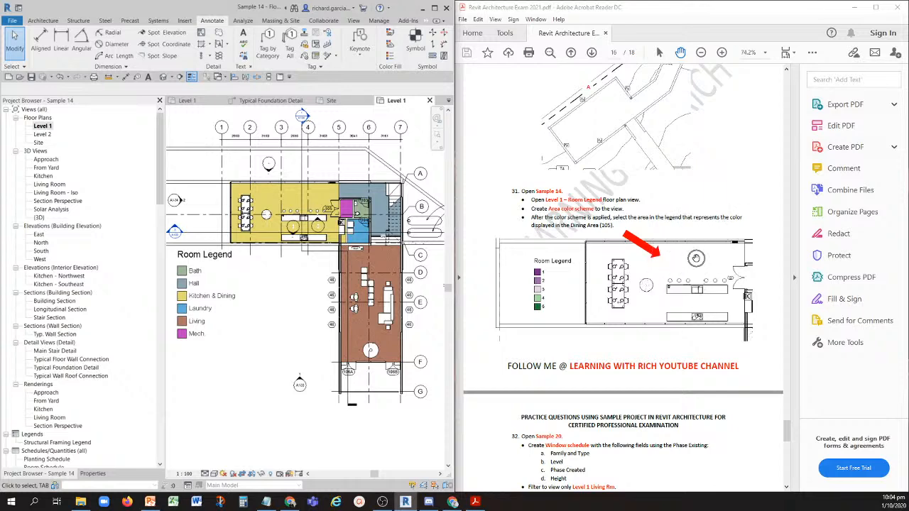
scroll(191, 301, "up", 3)
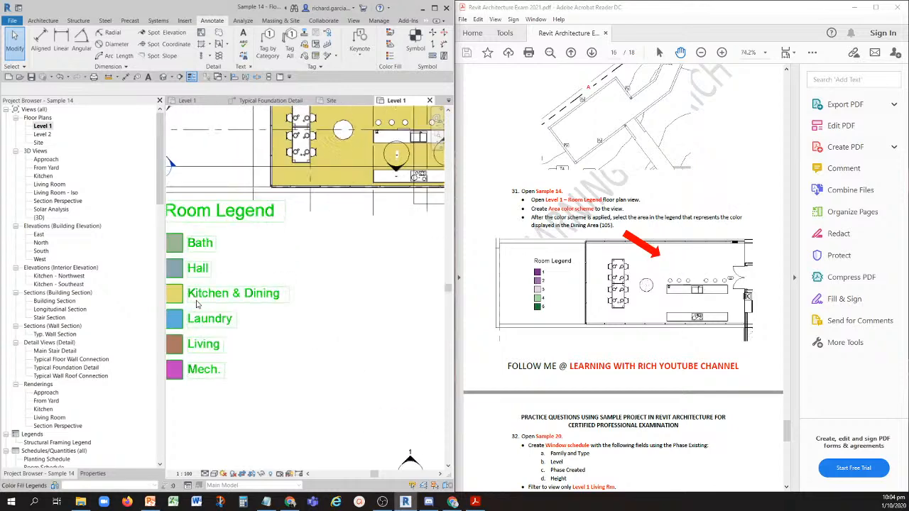
key("ctrl")
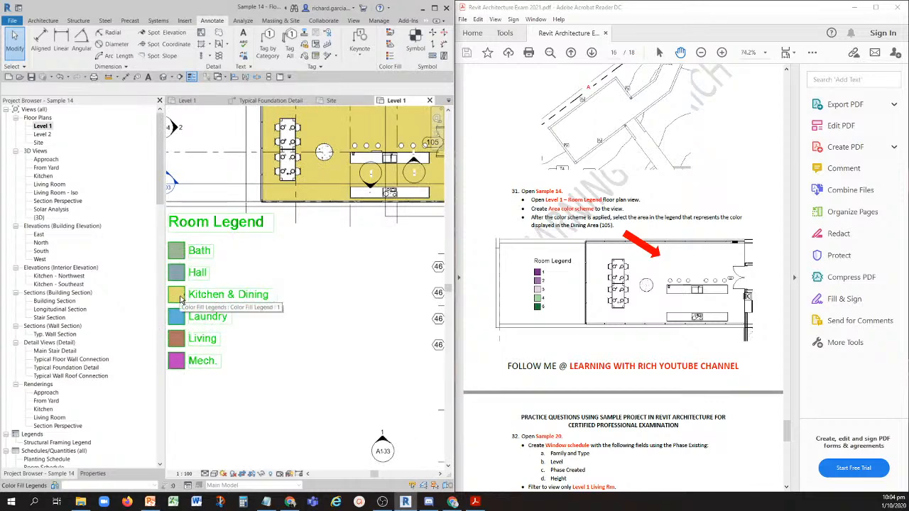
key("ctrl")
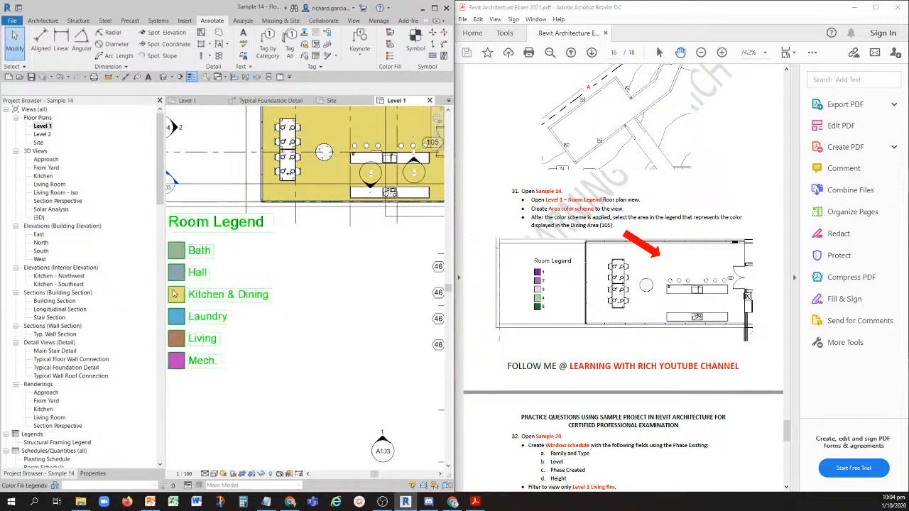
key("ctrl")
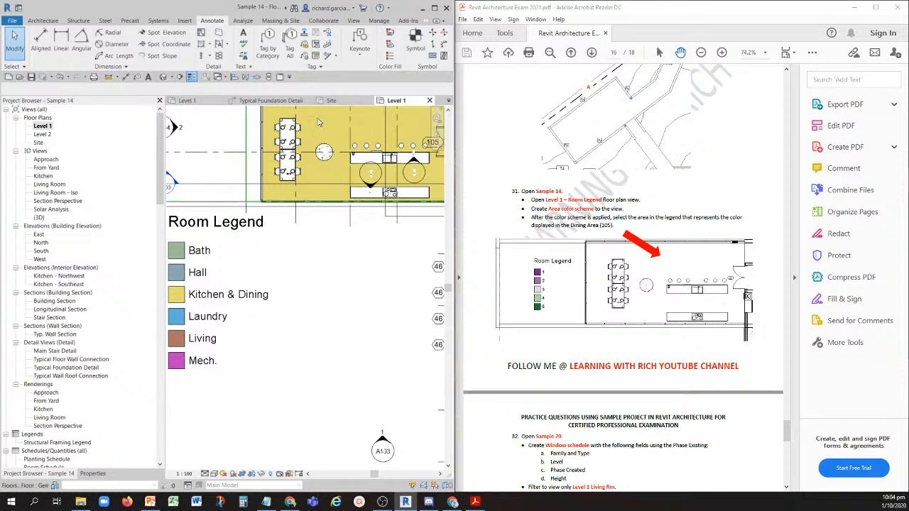
scroll(319, 268, "down", 2)
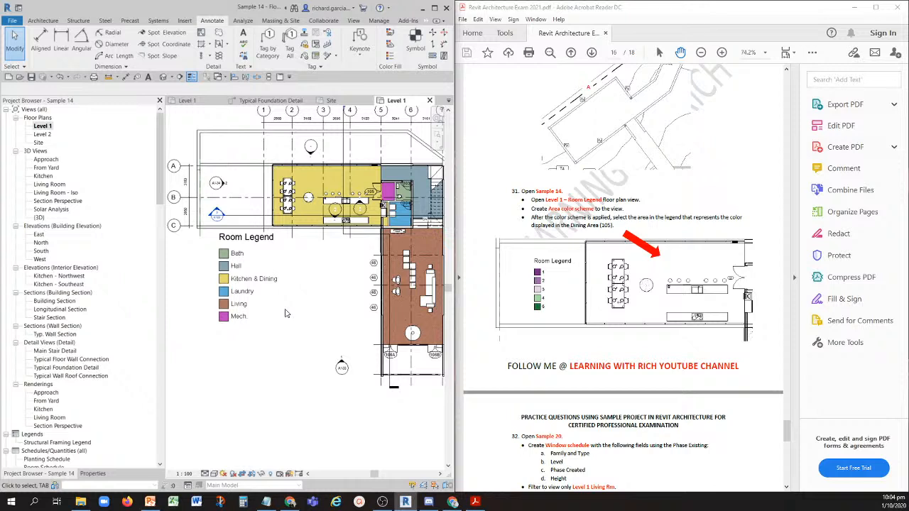
- Go to question 32 in the exam PDF and open the Sample 20 project in Revit
scroll(547, 242, "down", 5)
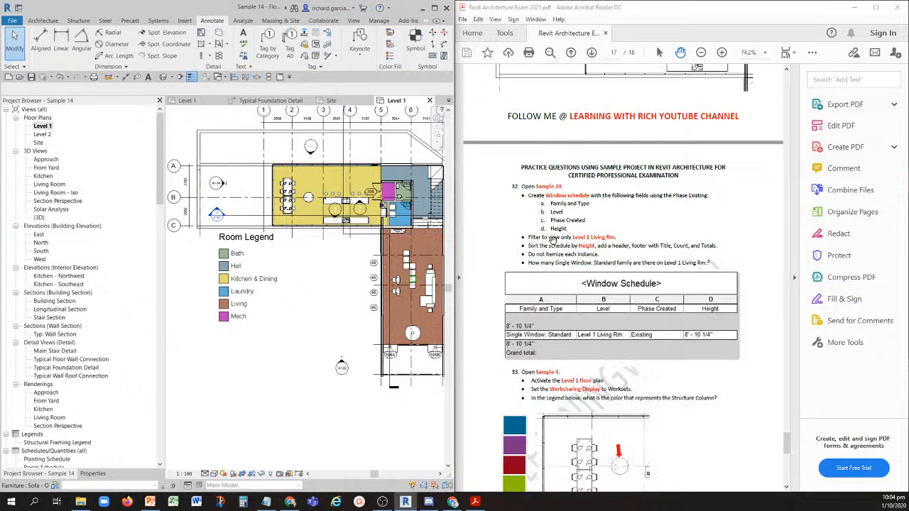
scroll(552, 240, "down", 1)
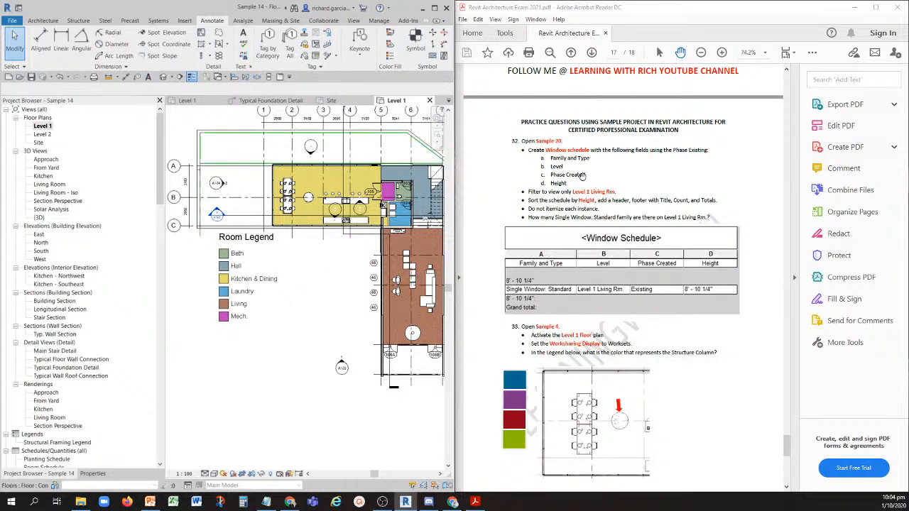
left_click(22, 79)
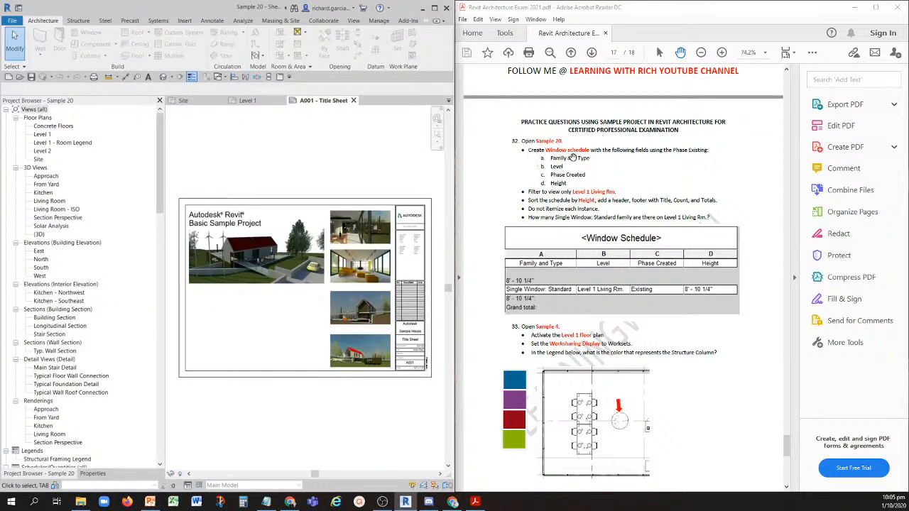
- Start a new schedule in the Sample 20 project and choose Windows as its category
scroll(125, 321, "down", 5)
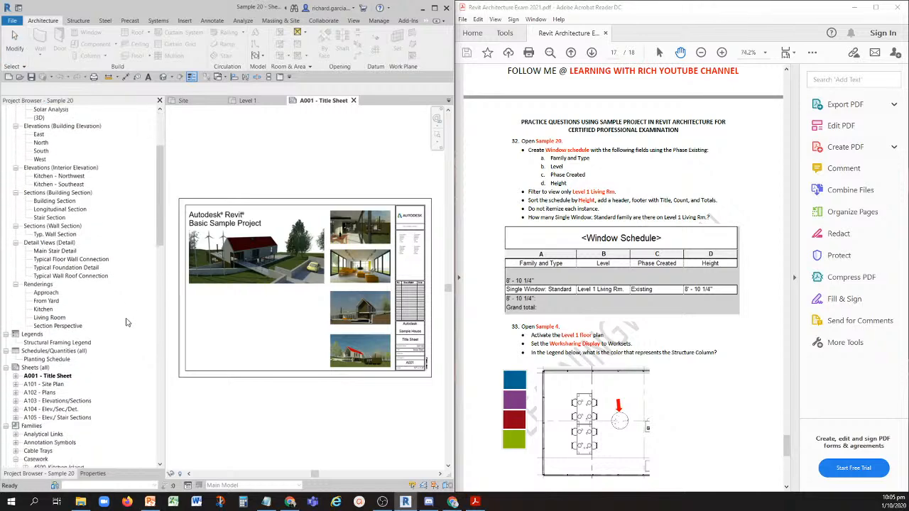
scroll(126, 322, "down", 2)
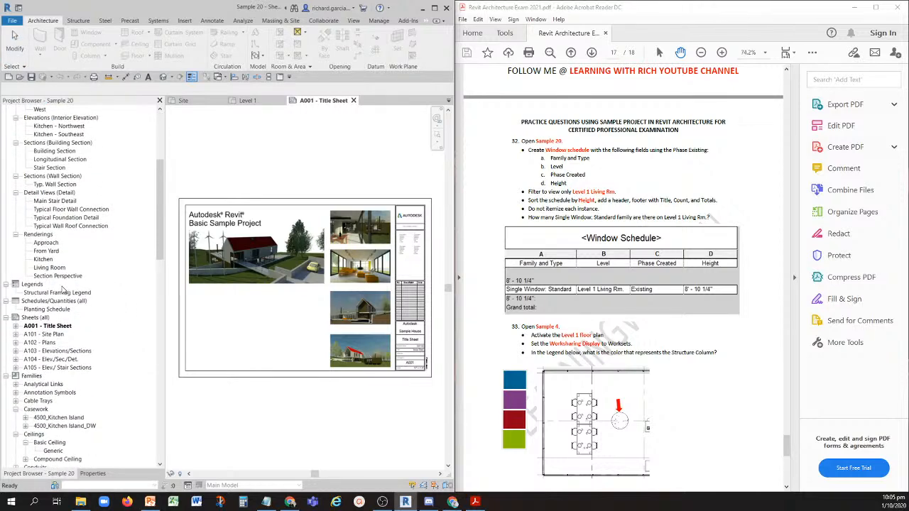
scroll(39, 199, "up", 1)
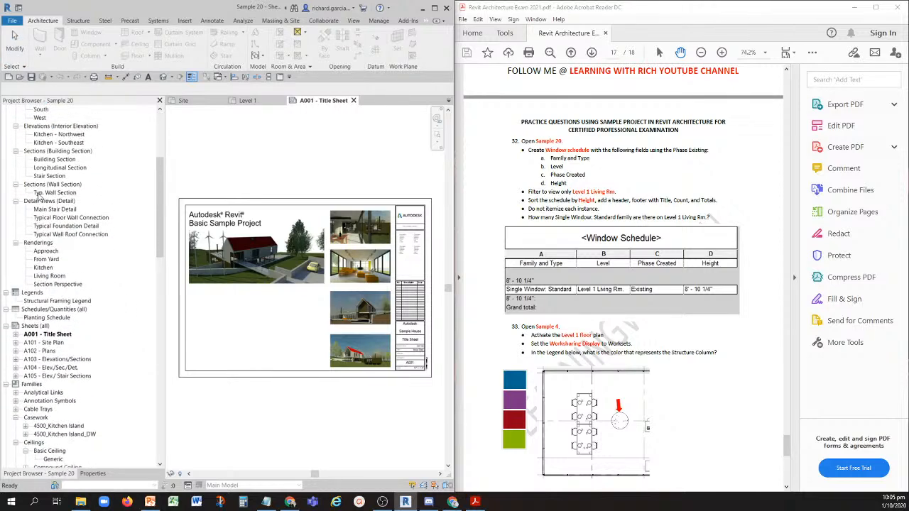
right_click(37, 308)
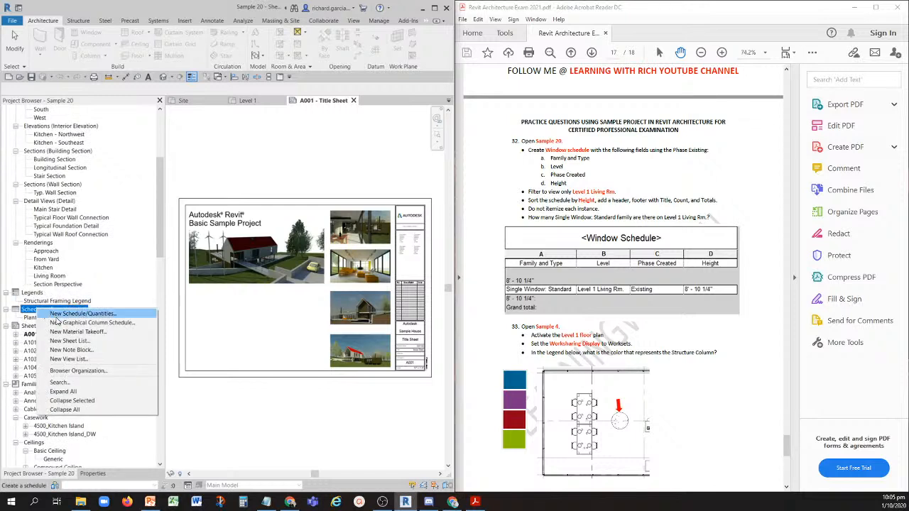
left_click(56, 316)
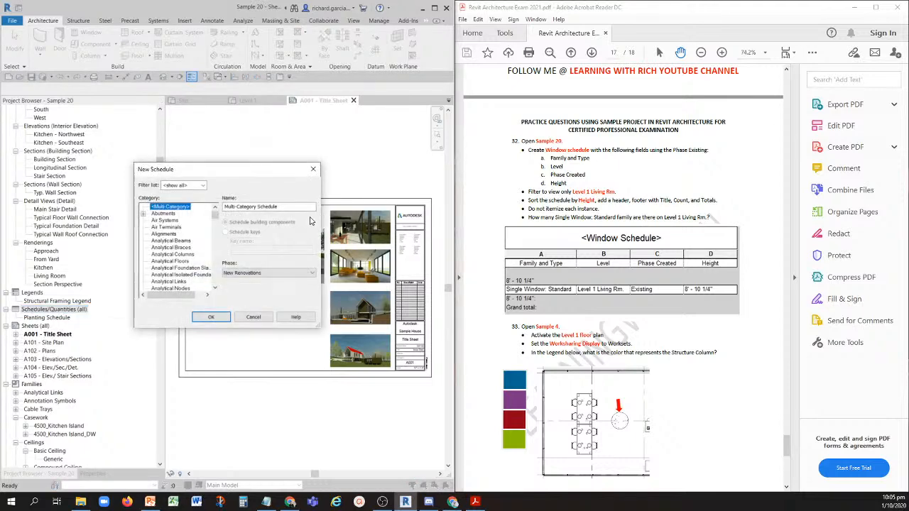
left_click_drag(215, 215, 212, 287)
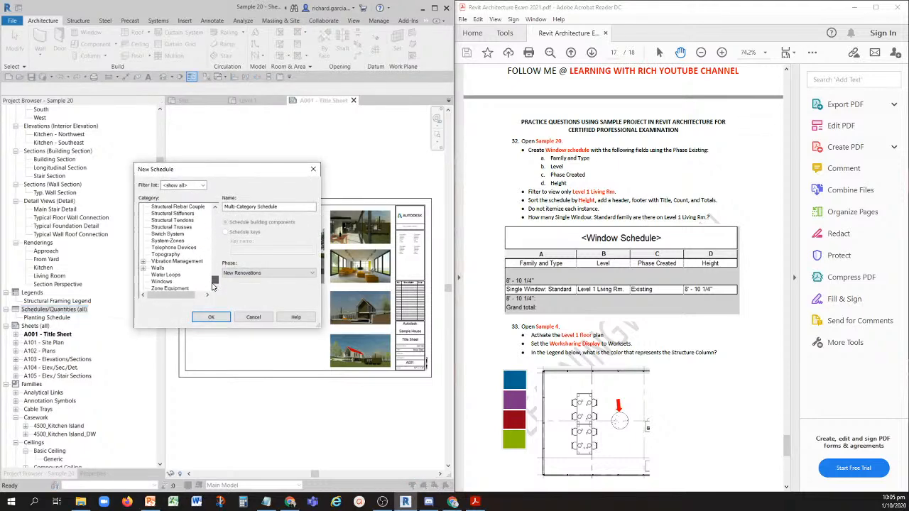
left_click(164, 281)
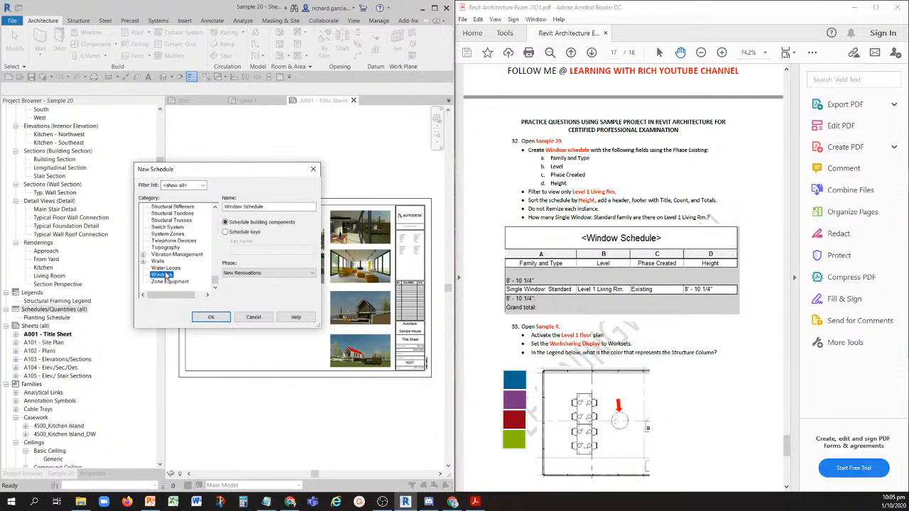
- Set the window schedule's phase to Existing and create the schedule
key("ctrl")
key("ctrl")
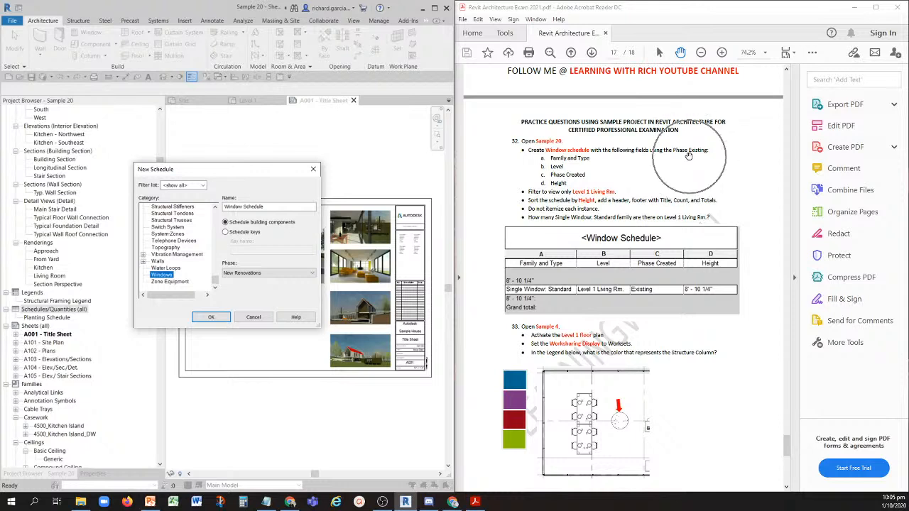
key("ctrl")
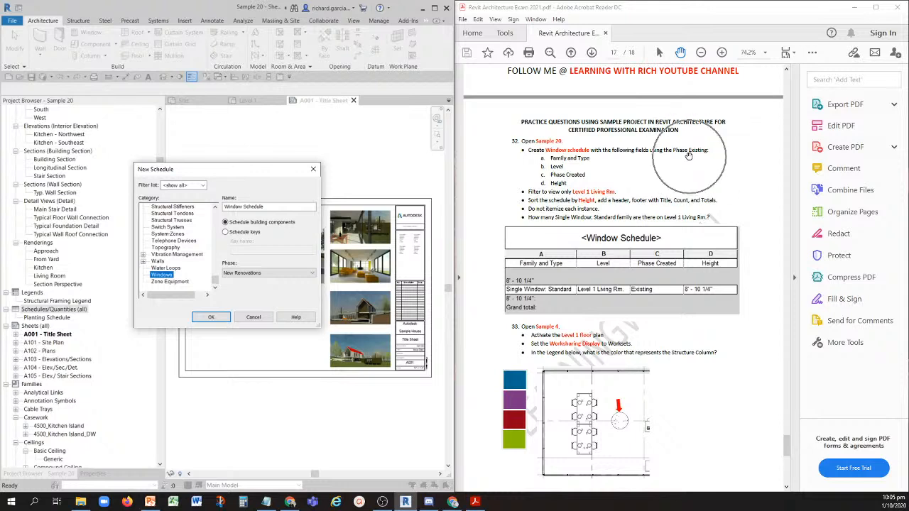
left_click(246, 273)
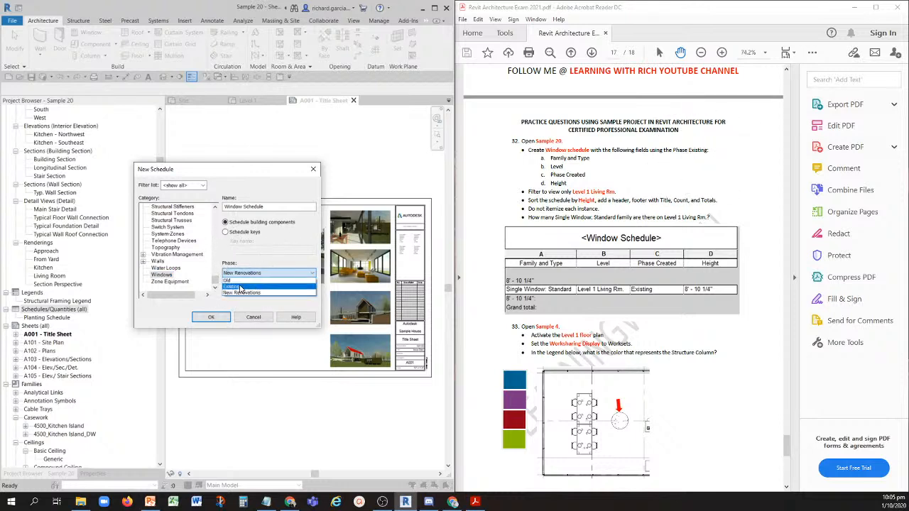
left_click(240, 287)
key("ctrl")
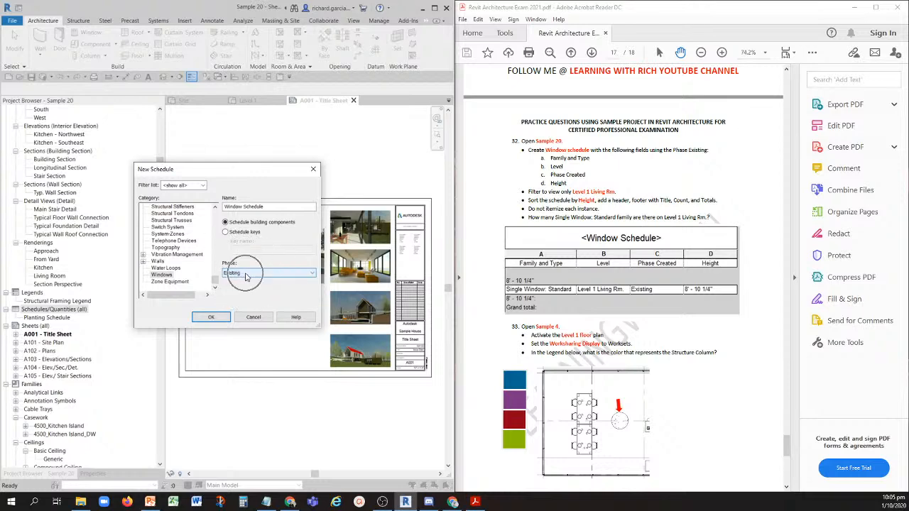
left_click(211, 317)
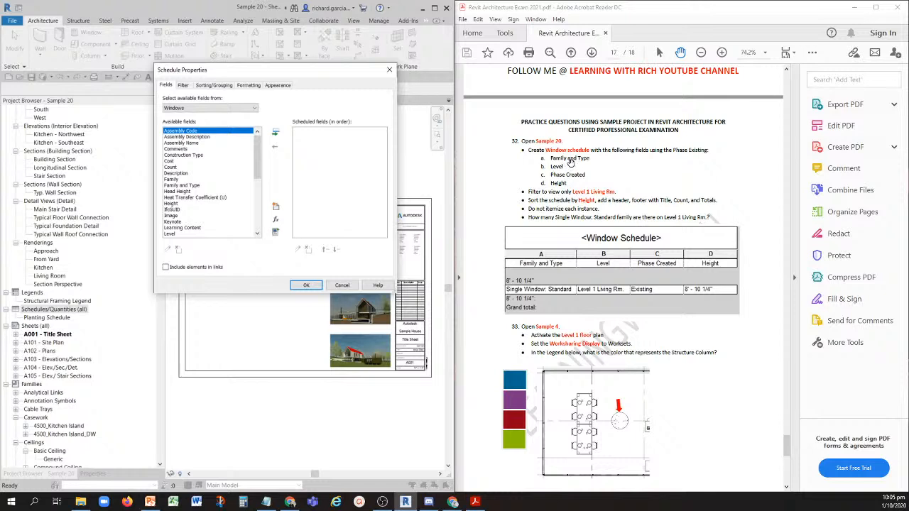
- Add the Family and Type, Level, Phase Created and Height fields to the window schedule, in that order
key("ctrl")
left_click(183, 198)
double_click(188, 185)
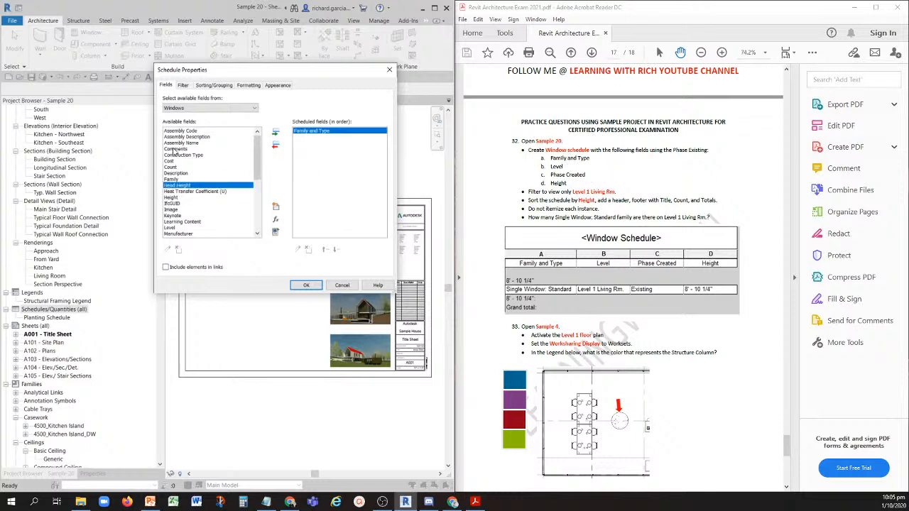
left_click(184, 192)
double_click(173, 228)
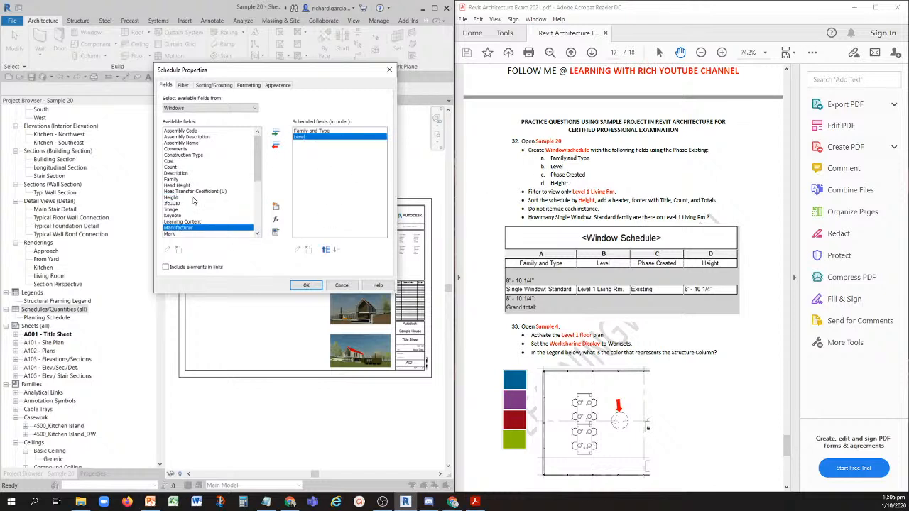
scroll(193, 201, "down", 6)
double_click(181, 149)
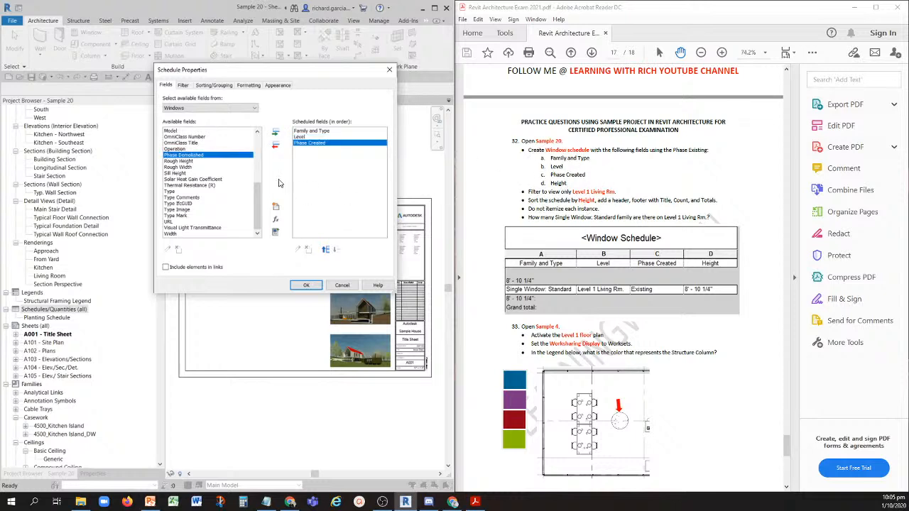
scroll(189, 179, "up", 4)
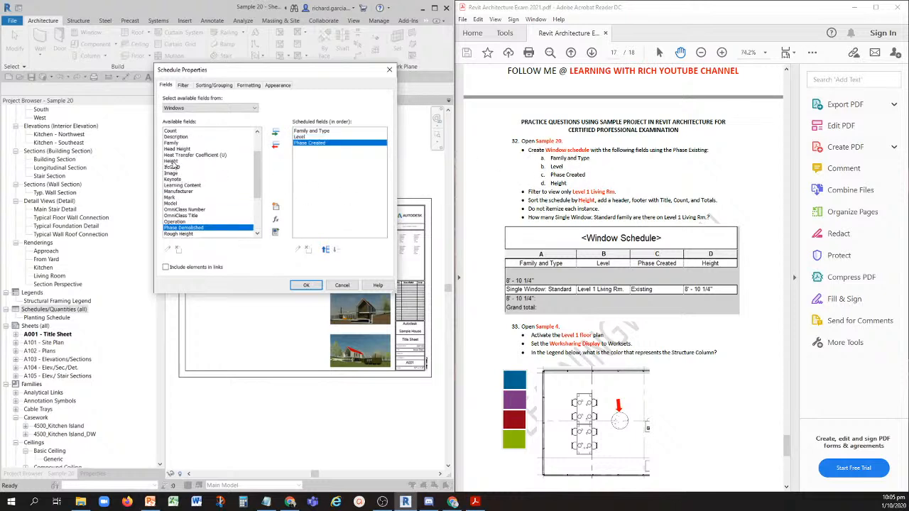
double_click(172, 162)
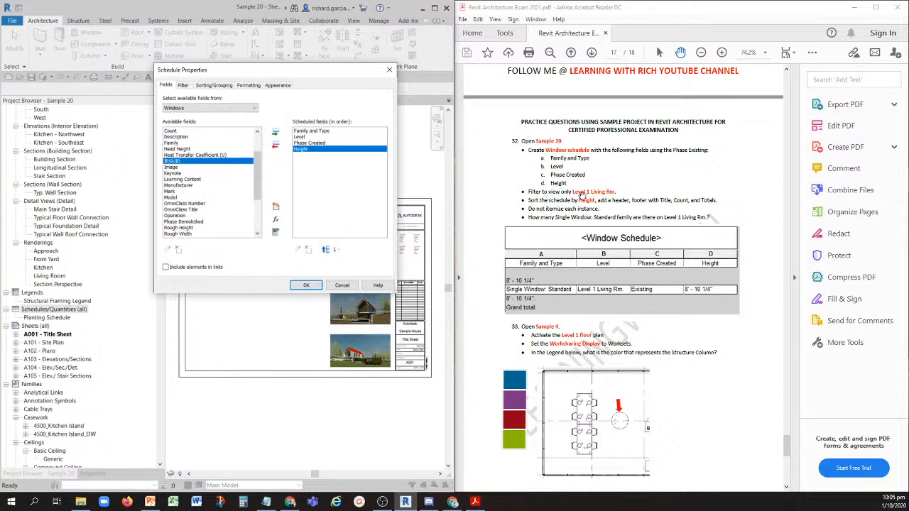
- Filter the window schedule so that Level equals Level 1 Living Rm
left_click(183, 86)
left_click(217, 99)
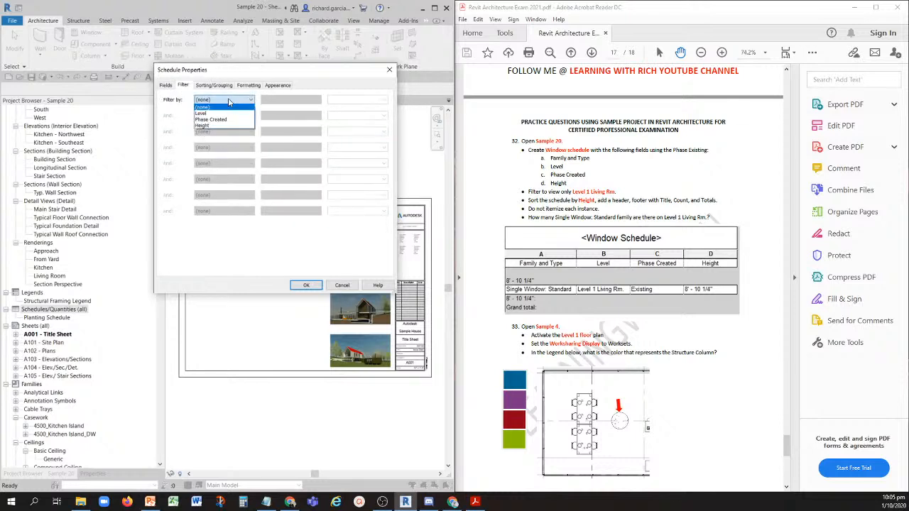
left_click(208, 115)
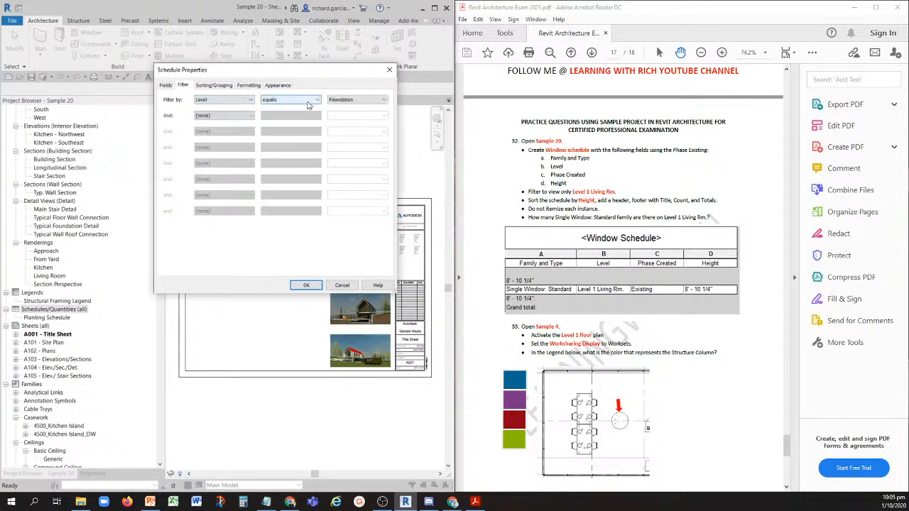
left_click(358, 99)
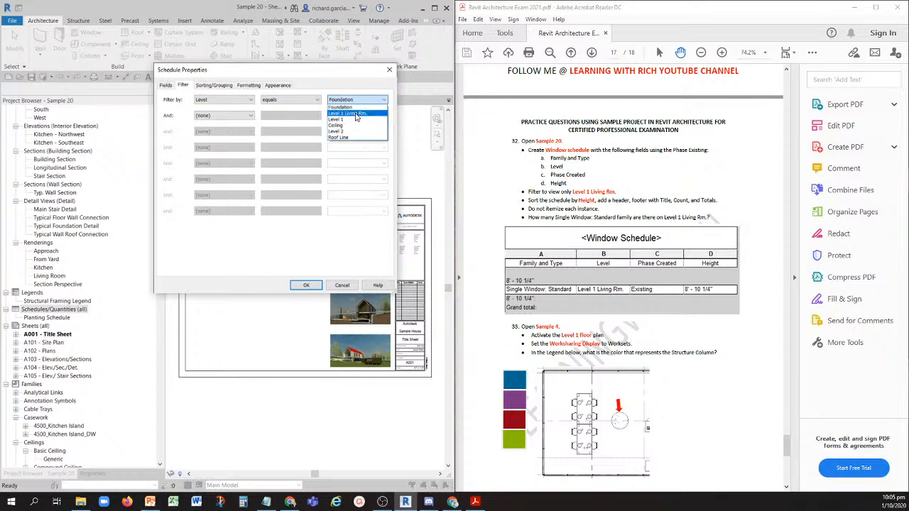
left_click(357, 116)
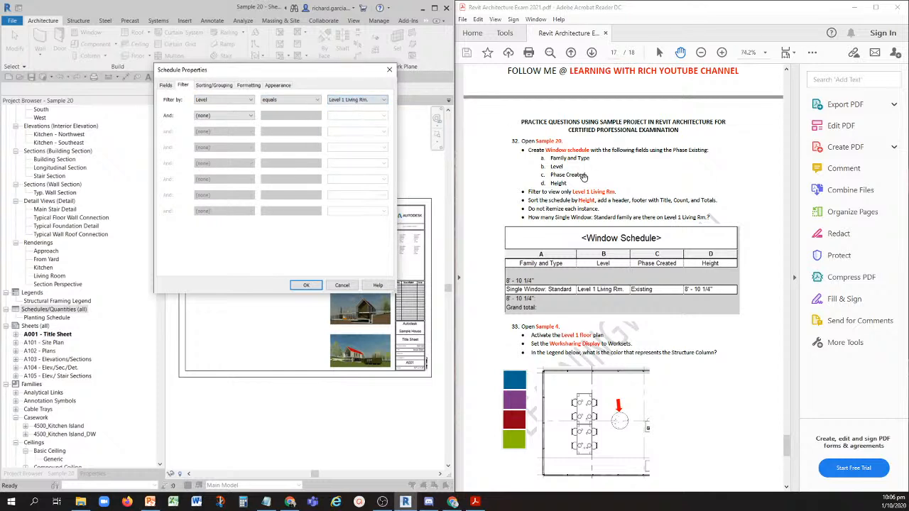
left_click(595, 195)
left_click(621, 191)
- Sort the window schedule by Height, with a header and a footer showing title, count, and totals
left_click(214, 85)
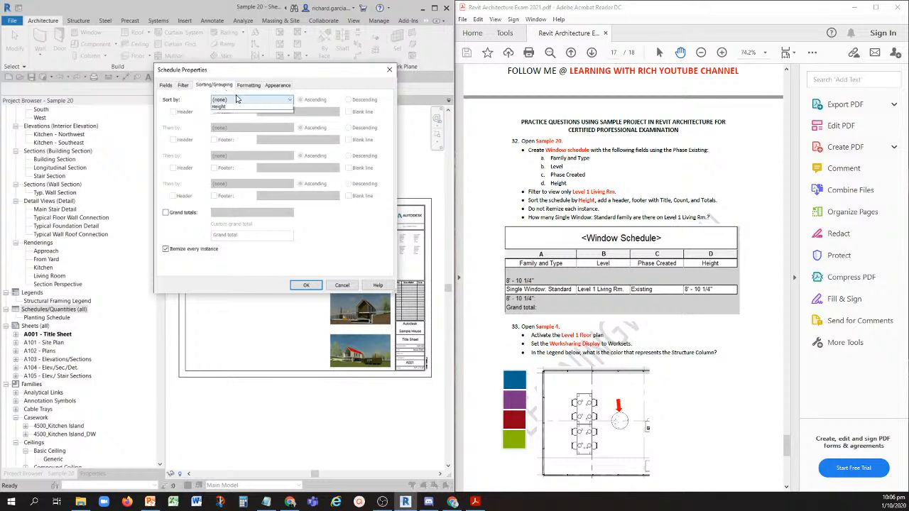
left_click(234, 100)
left_click(221, 133)
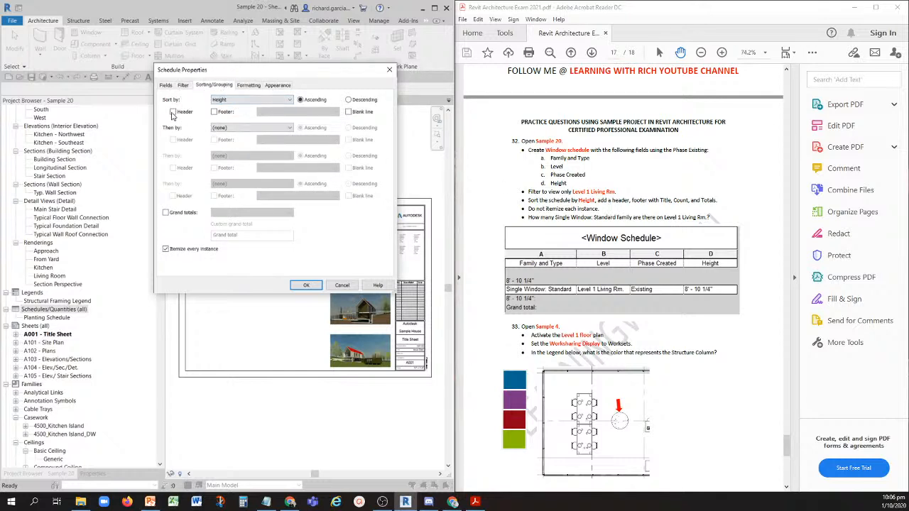
left_click(220, 114)
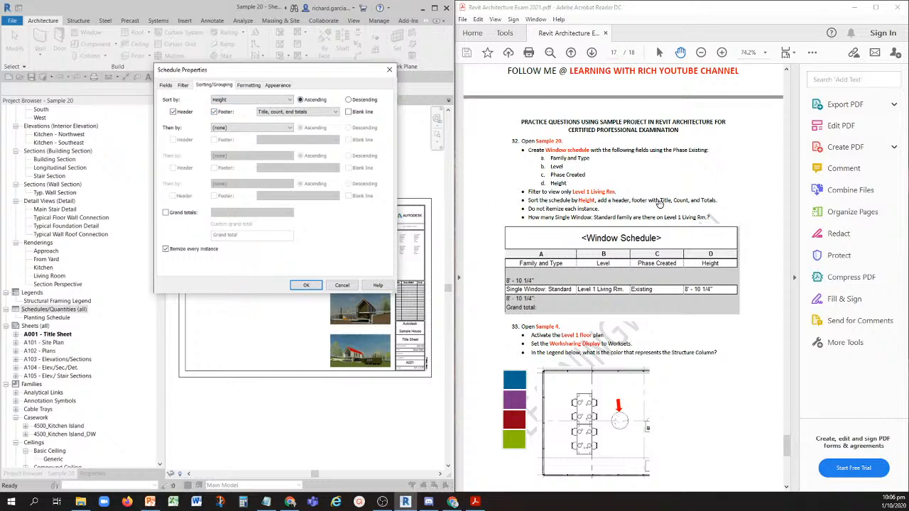
- Enable grand totals with title, count, and totals, turn off itemizing every instance, and generate the window schedule
left_click(166, 214)
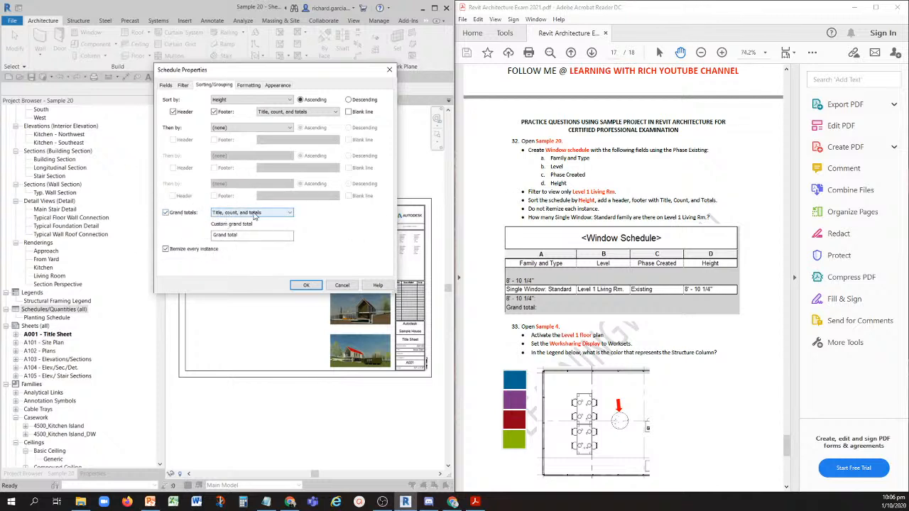
key("ctrl")
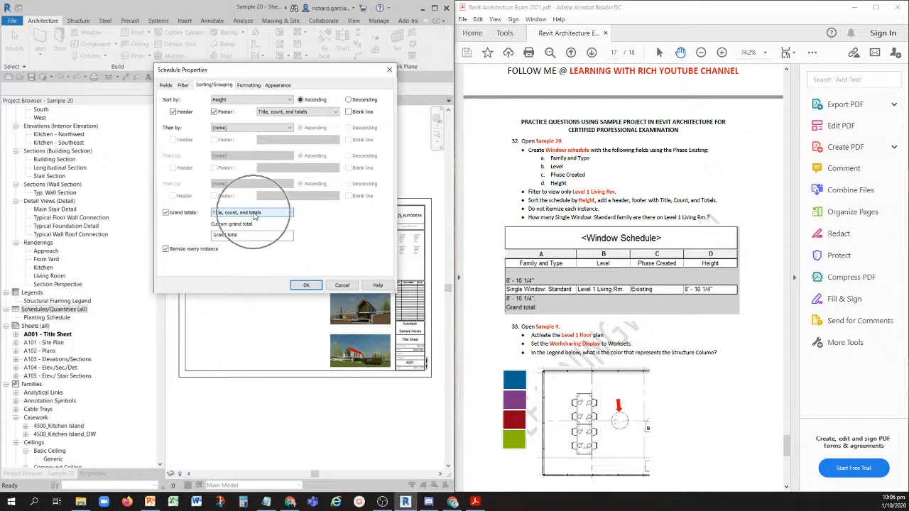
left_click(165, 250)
left_click(165, 250)
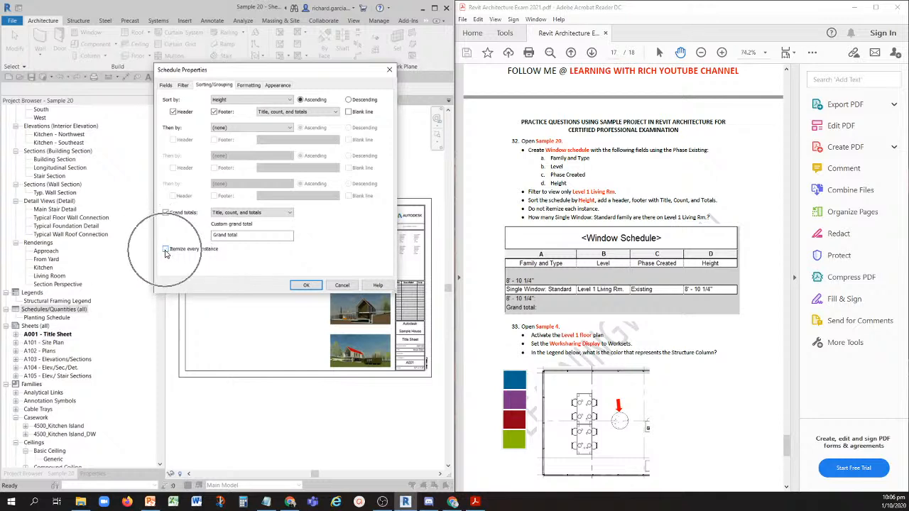
key("ctrl")
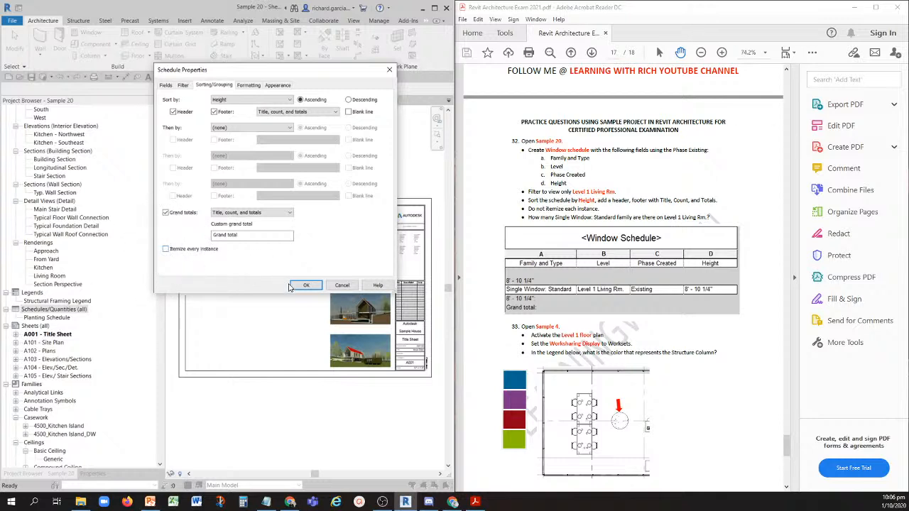
key("ctrl")
left_click(303, 285)
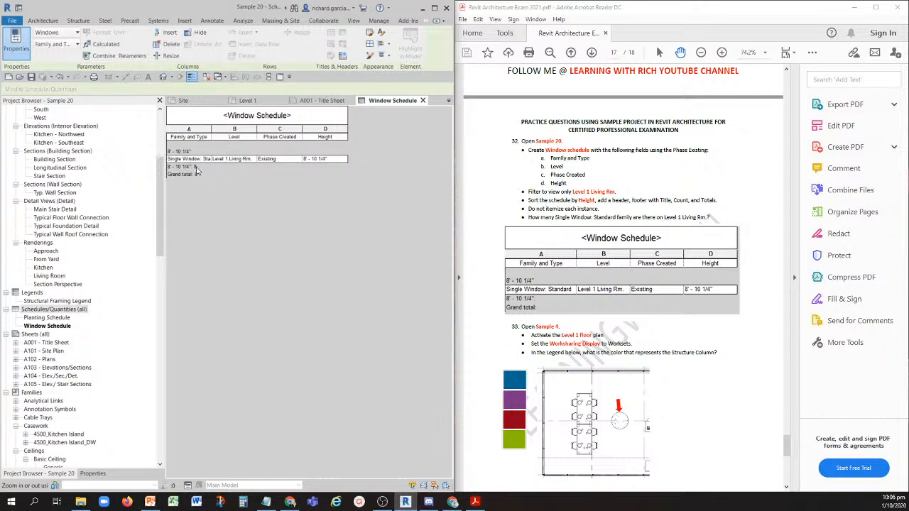
- For question 33, open the Sample 4 project, overwriting the existing local copy, and activate its Level 1 floor plan
scroll(572, 343, "down", 3)
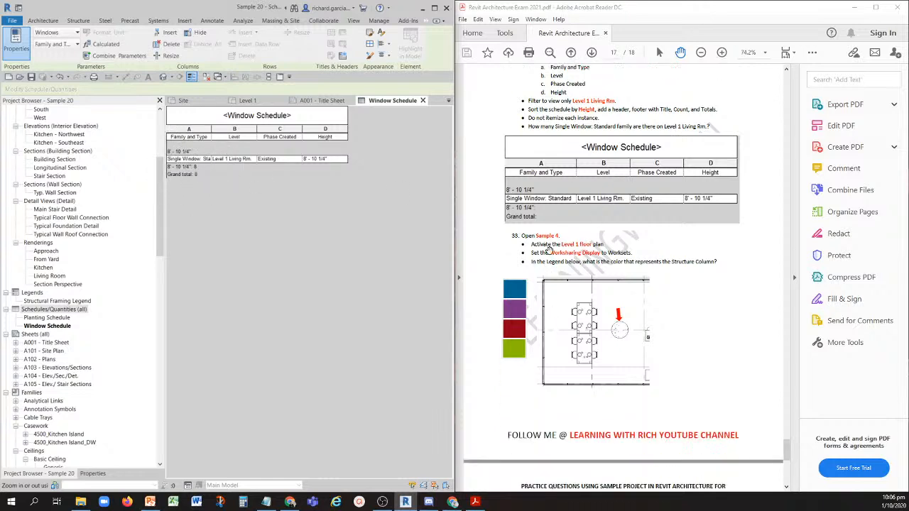
left_click(191, 77)
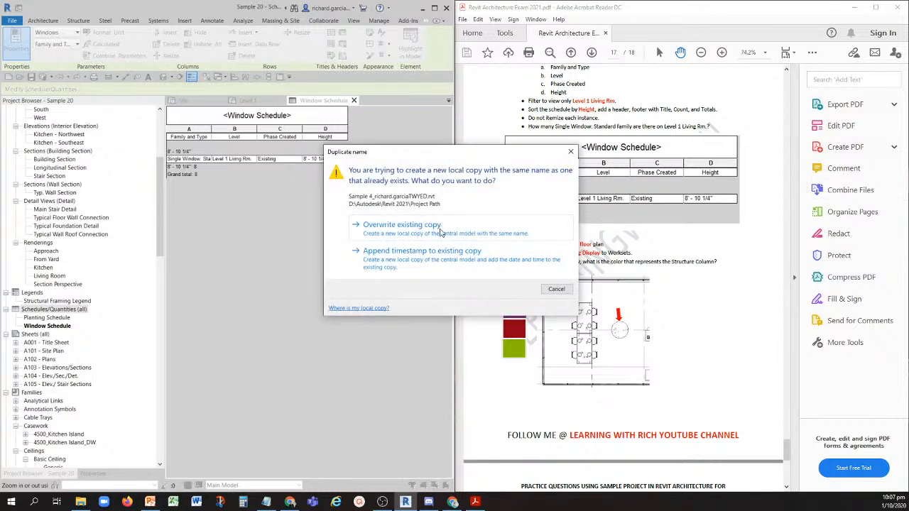
left_click(402, 234)
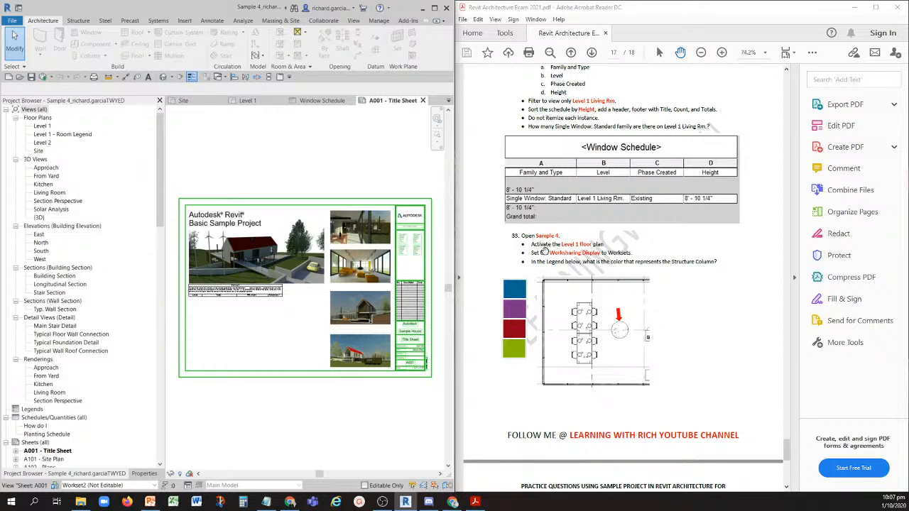
double_click(42, 127)
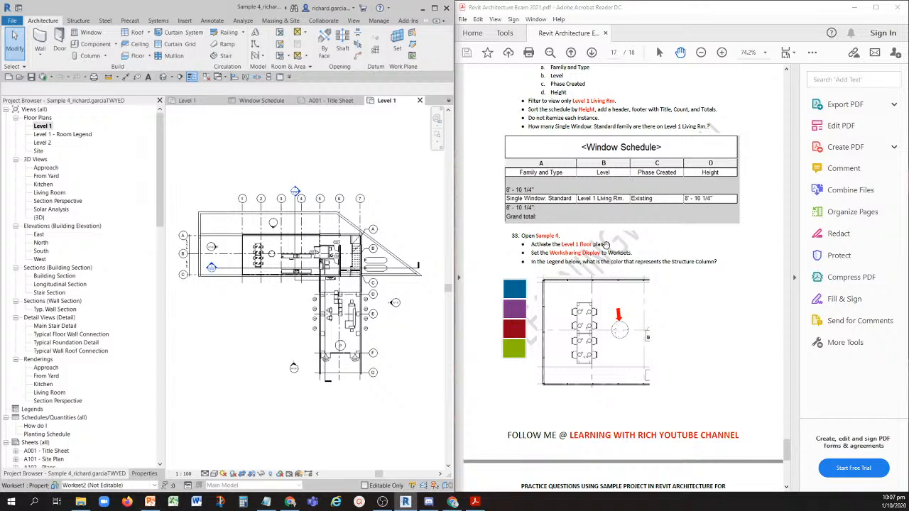
- Set the Level 1 floor plan's worksharing display to Worksets
left_click(573, 260)
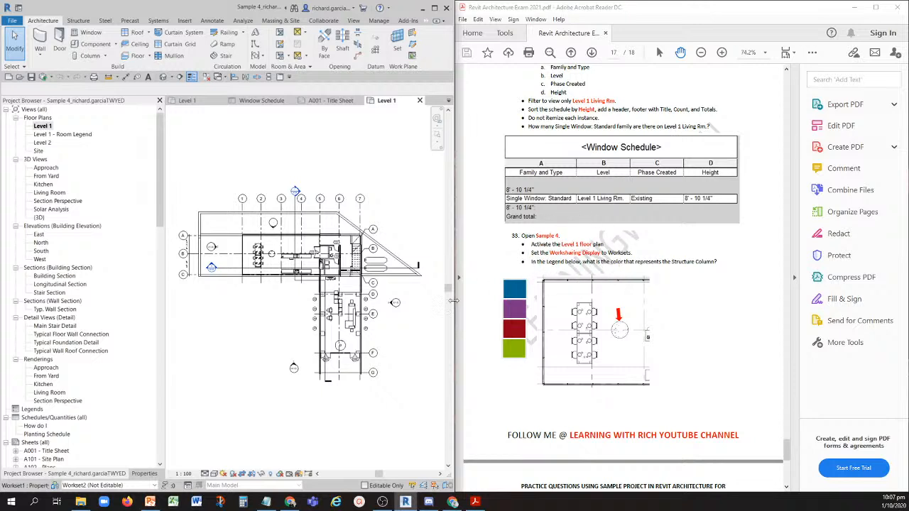
left_click(279, 474)
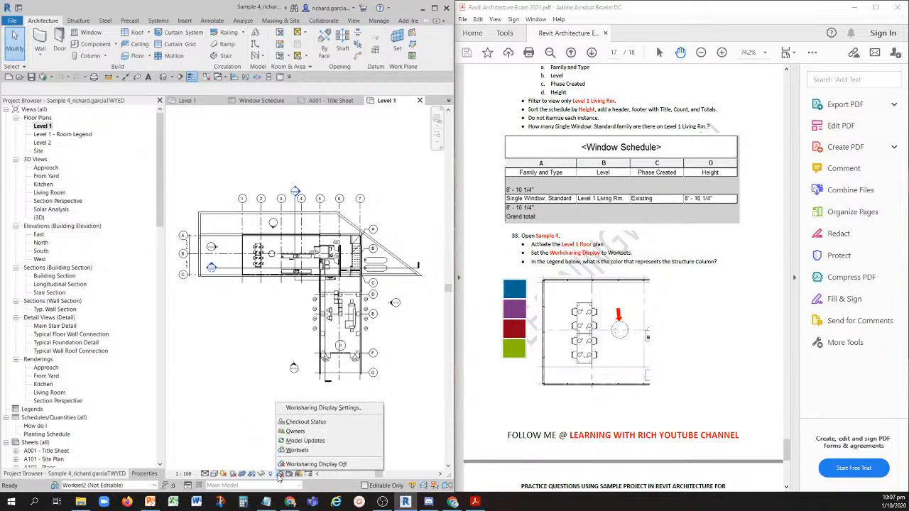
left_click(306, 451)
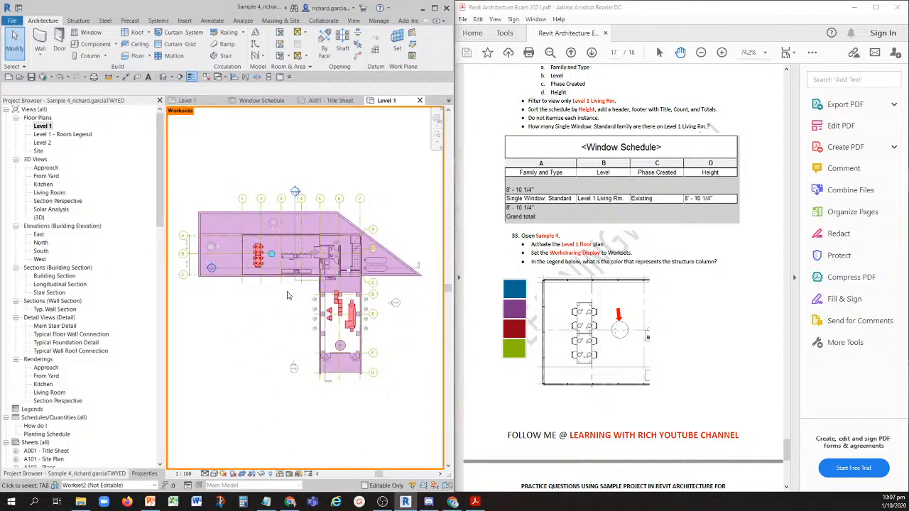
- Examine the round structural column beside the dining table in the Level 1 plan and compare its workset color with the exam's legend
scroll(280, 259, "up", 5)
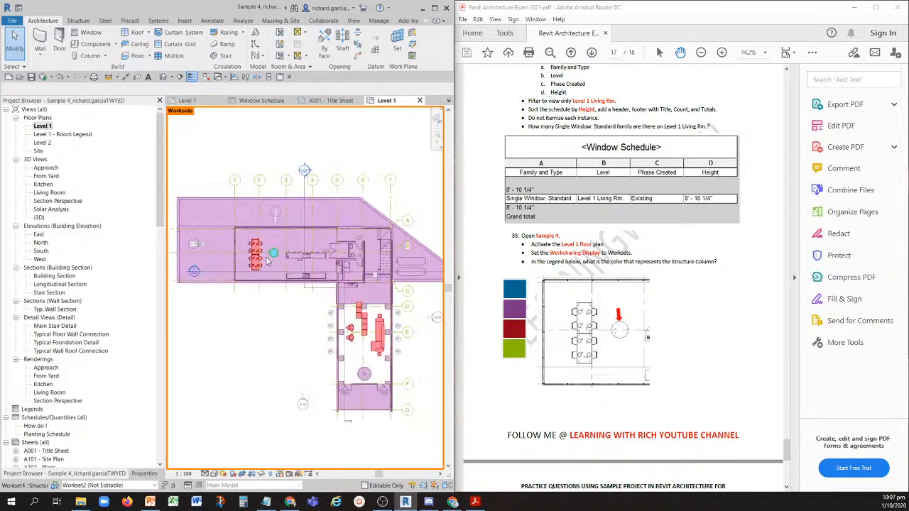
scroll(282, 259, "up", 2)
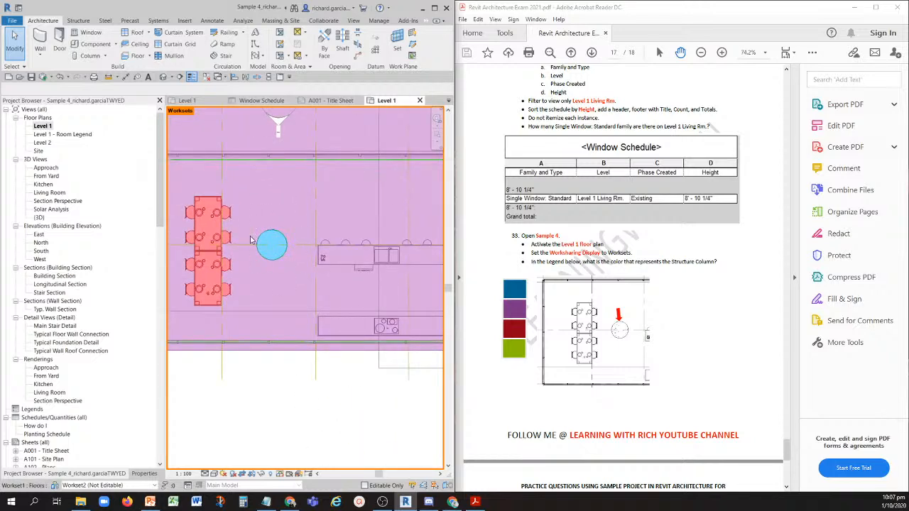
scroll(291, 241, "down", 2)
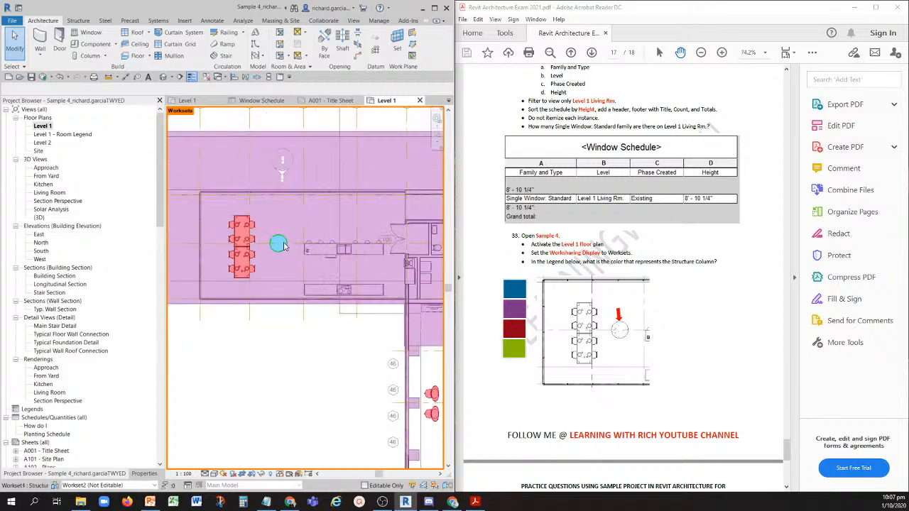
scroll(291, 297, "down", 4)
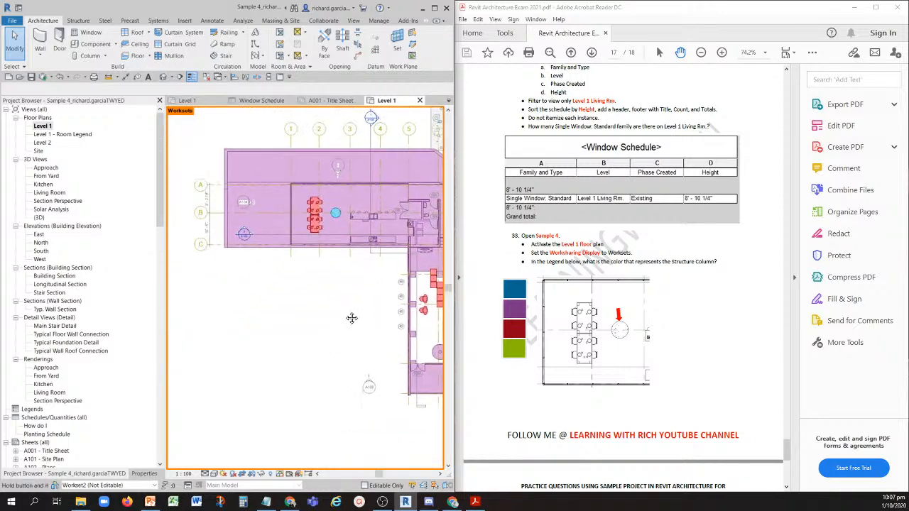
middle_click_drag(351, 319, 312, 314)
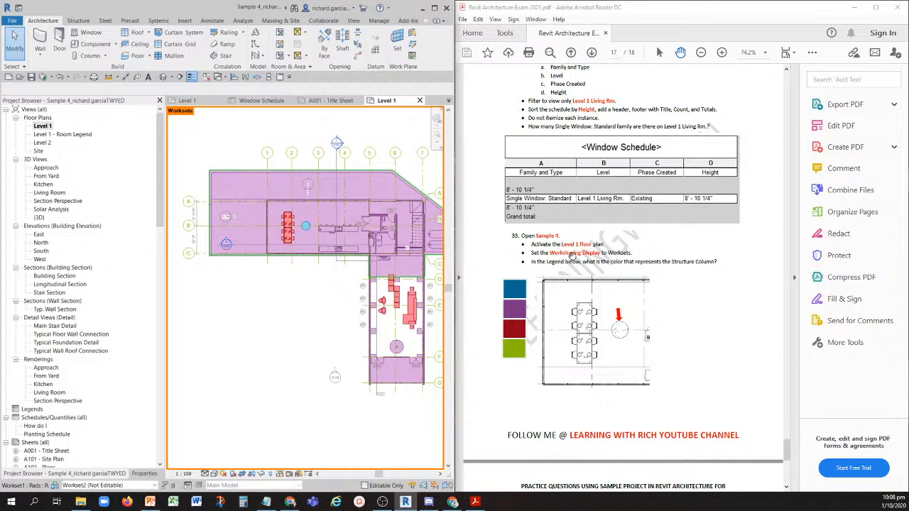
scroll(311, 246, "down", 1)
scroll(310, 247, "down", 1)
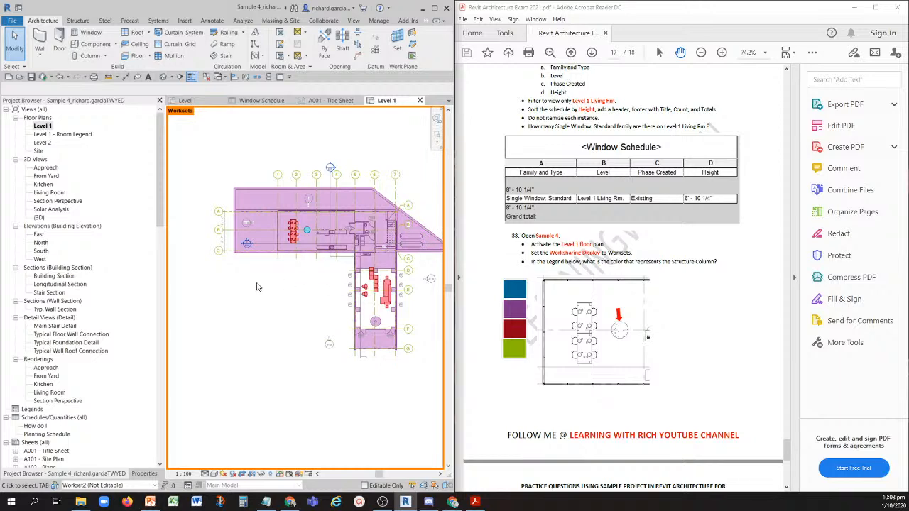
scroll(316, 286, "up", 3)
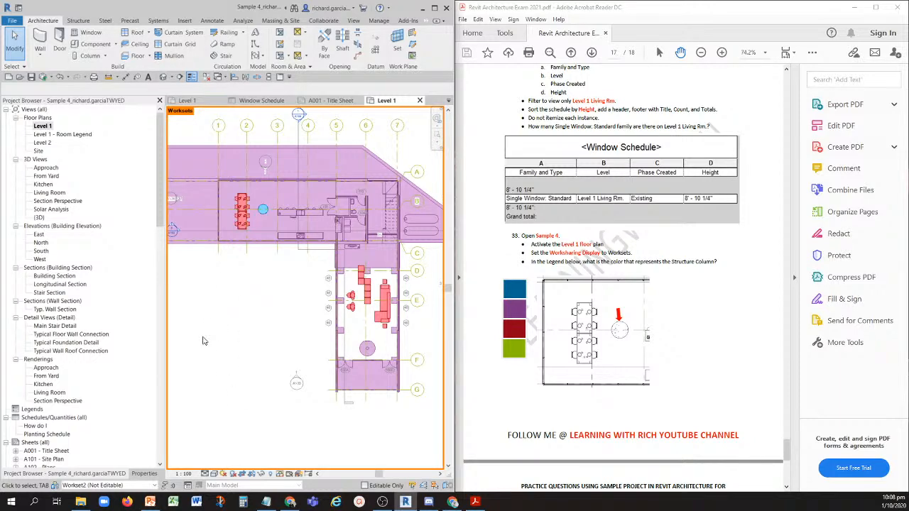
scroll(252, 215, "up", 5)
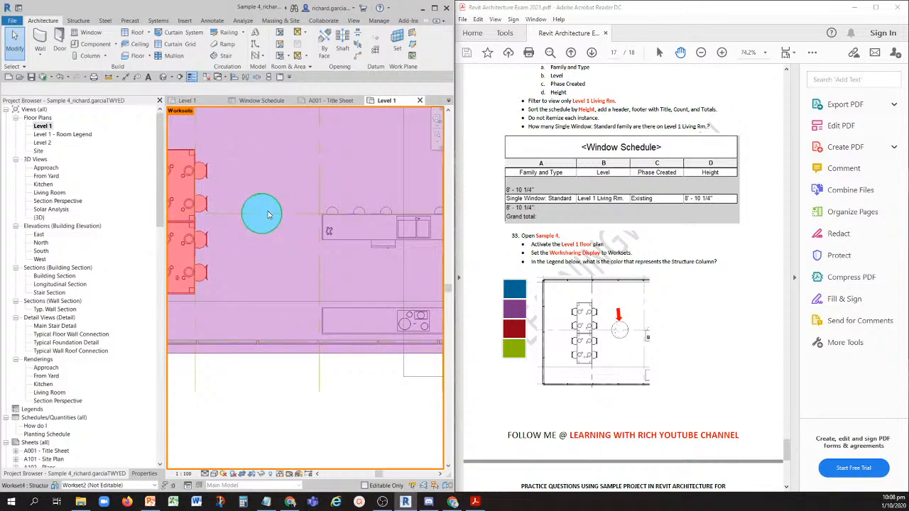
scroll(269, 210, "down", 5)
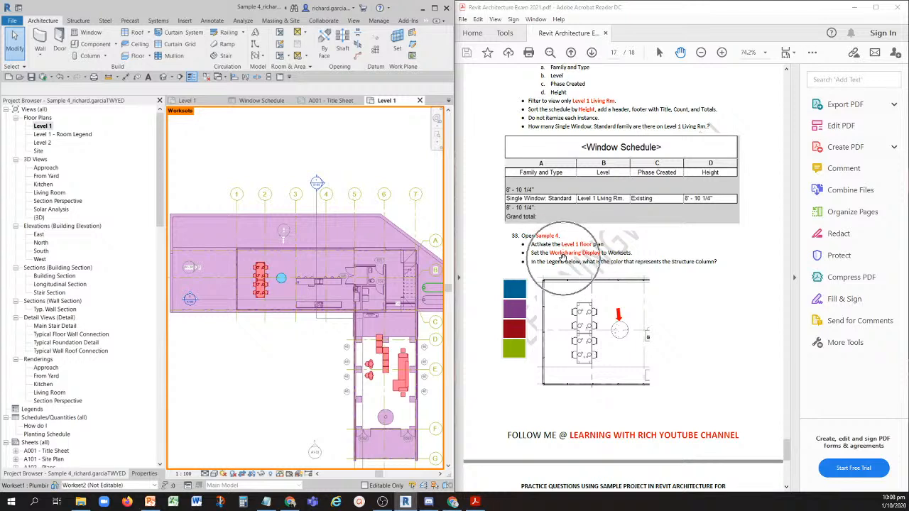
left_click(279, 474)
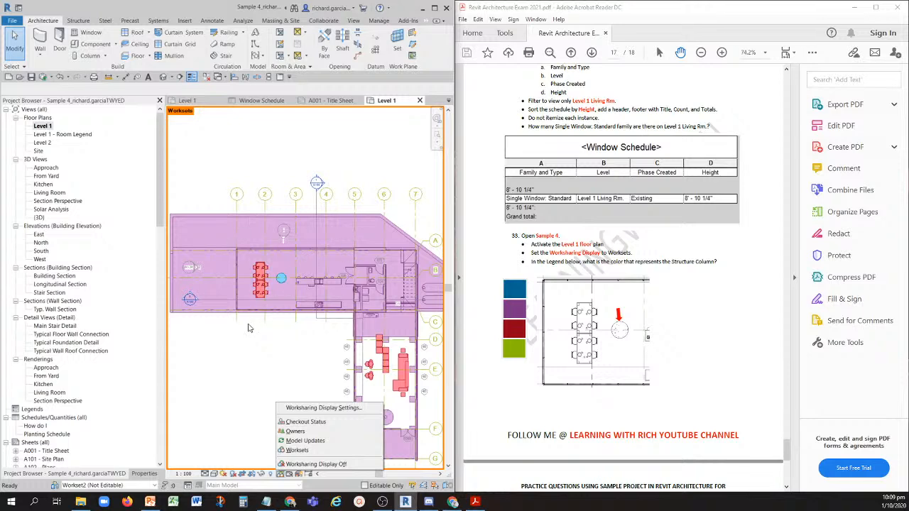
left_click(248, 353)
scroll(383, 364, "up", 1)
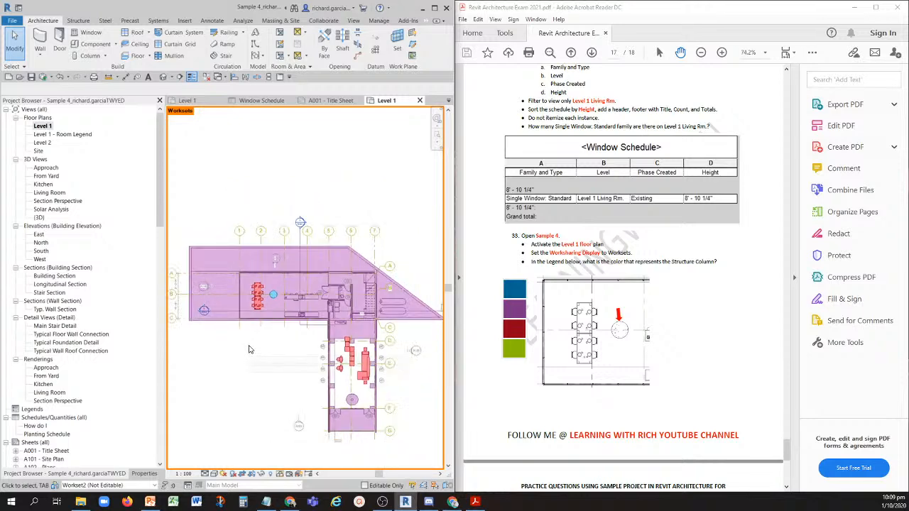
scroll(340, 380, "up", 2)
scroll(359, 367, "up", 3)
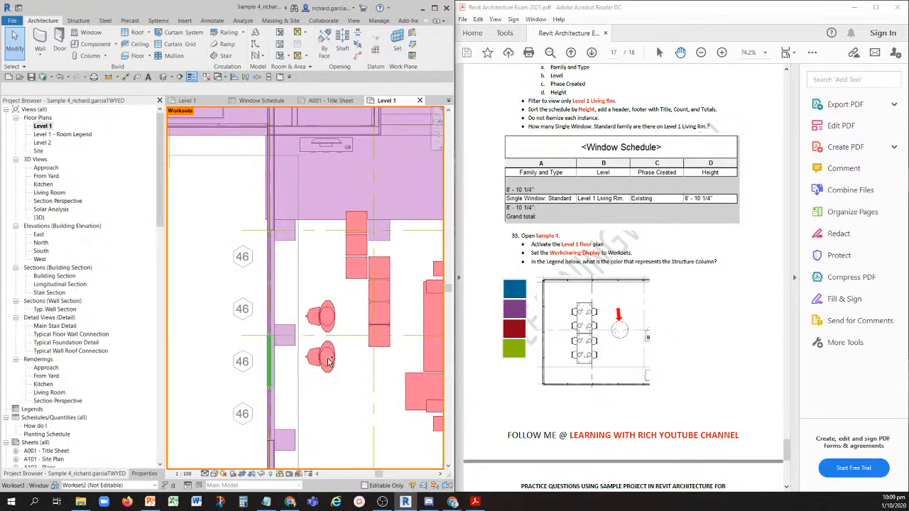
scroll(329, 366, "down", 1)
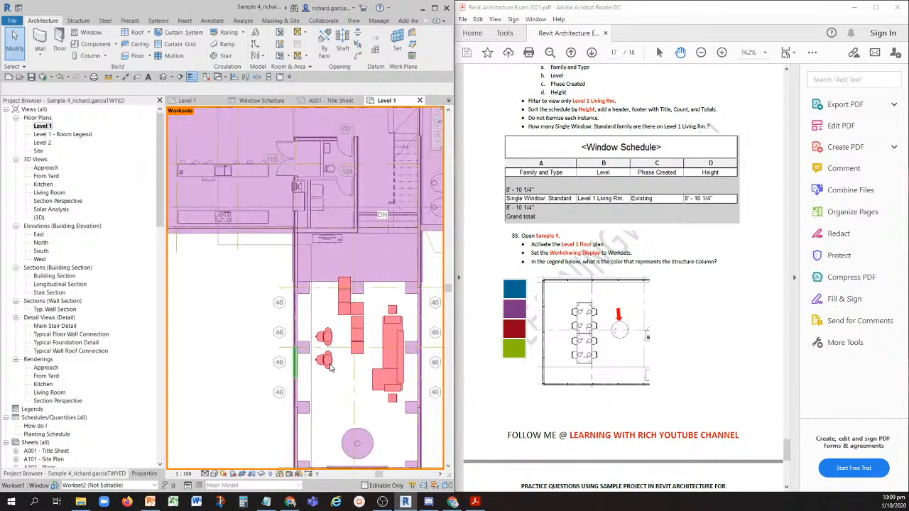
scroll(300, 355, "down", 1)
scroll(267, 295, "down", 2)
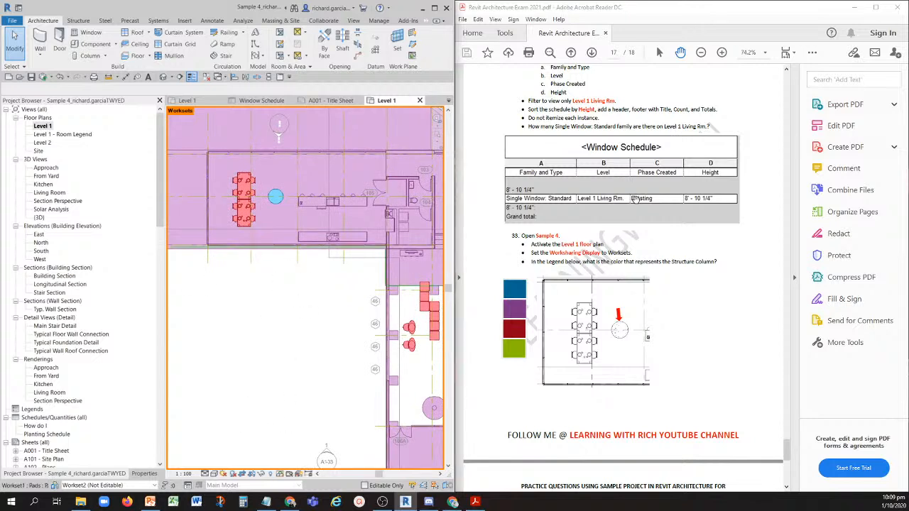
- For question 34, open the Sample 15 project and activate its default {3D} view
scroll(590, 304, "down", 5)
scroll(590, 304, "down", 3)
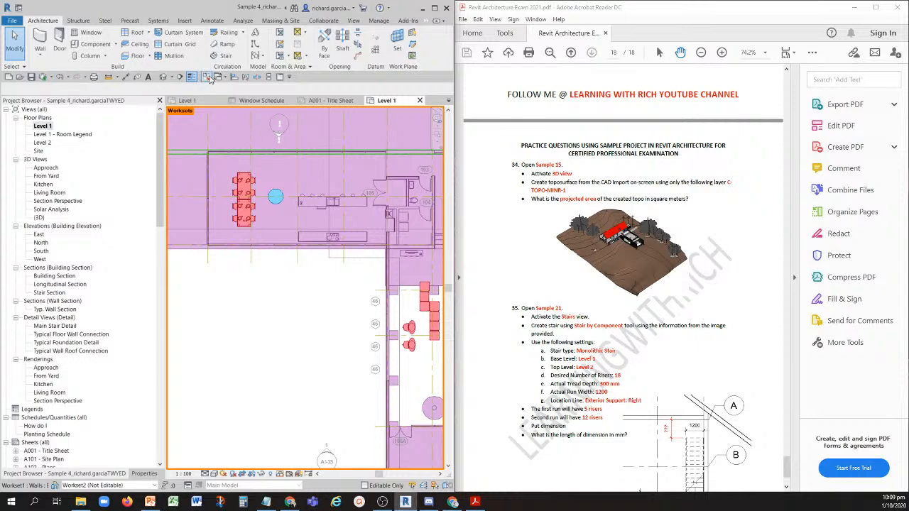
left_click(21, 78)
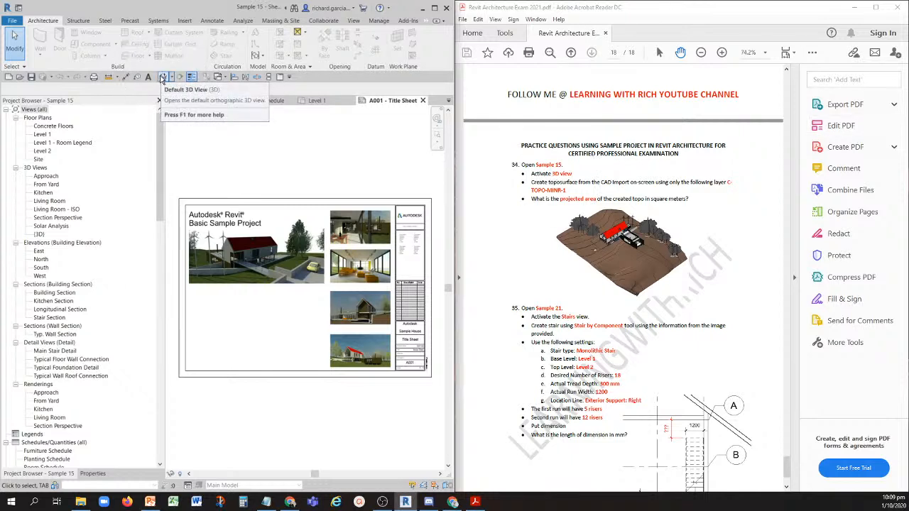
double_click(38, 235)
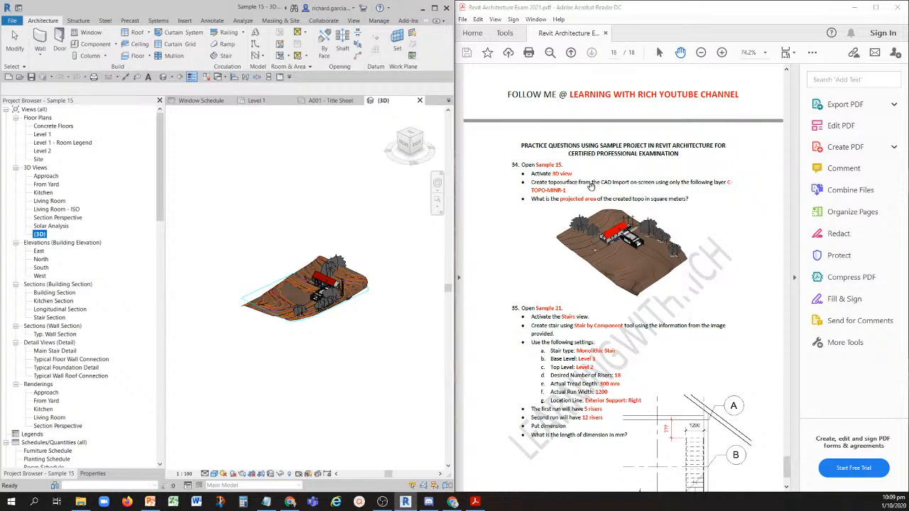
- Locate the imported Topo Site_m.dwg contour drawing in the 3D view and select it to identify it
scroll(274, 316, "up", 5)
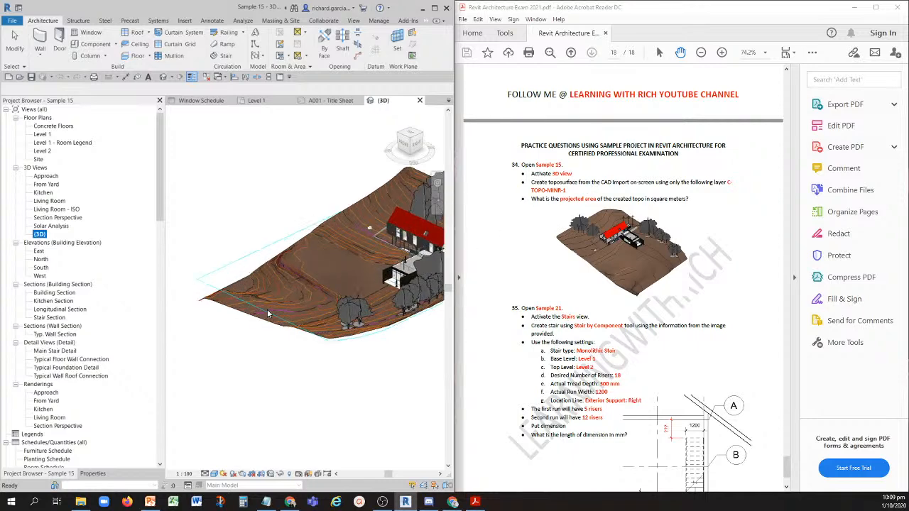
middle_click_drag(410, 331, 392, 214, "shift")
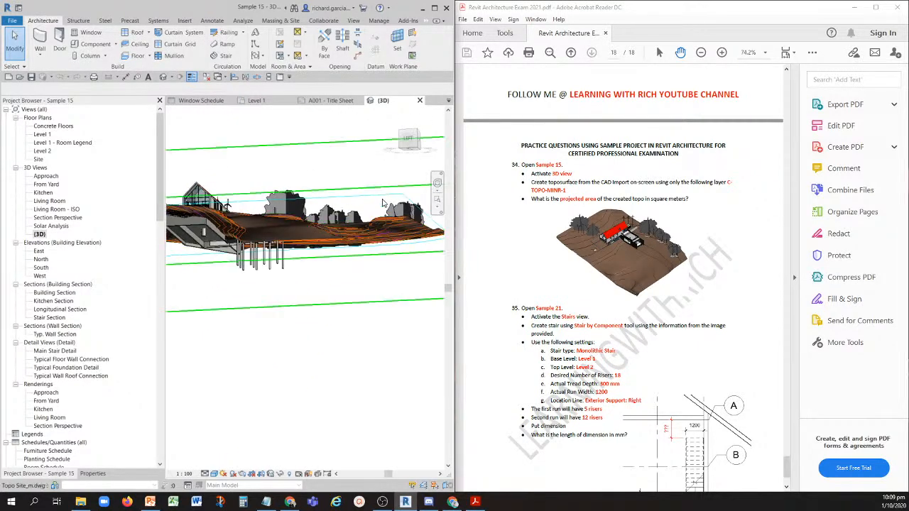
left_click(381, 203)
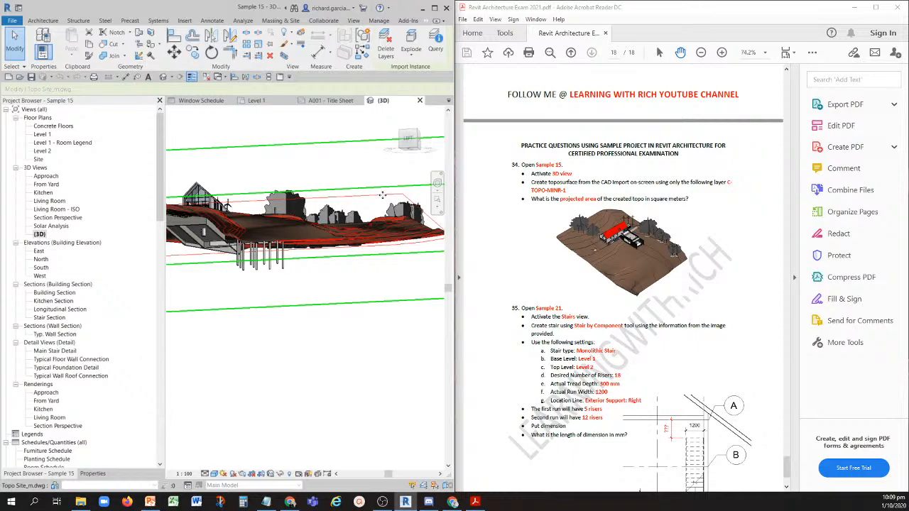
middle_click_drag(382, 195, 217, 78, "shift")
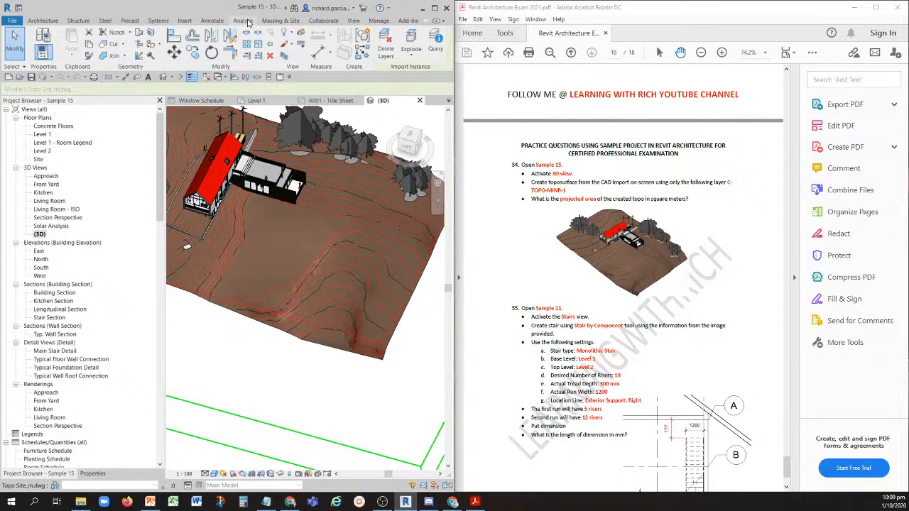
- Start a toposurface created from an import instance, using the Topo Site_m.dwg import in the 3D view
left_click(273, 21)
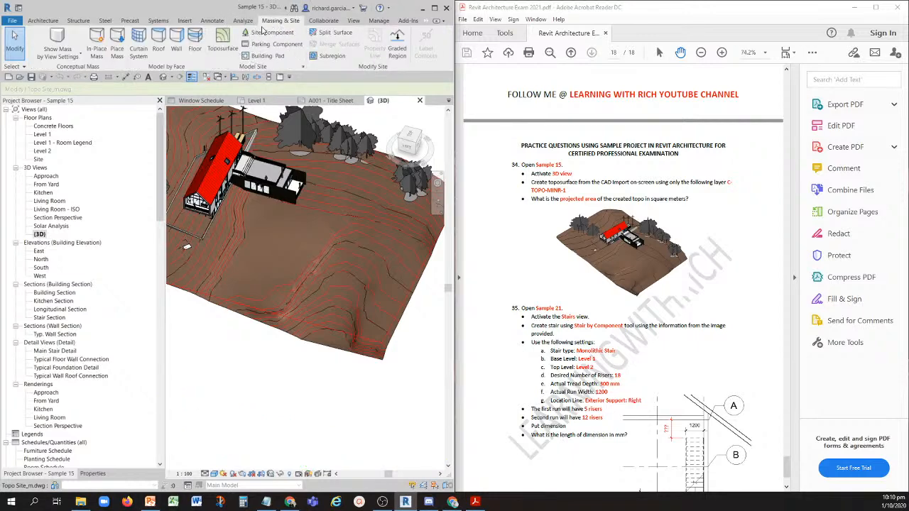
left_click(222, 39)
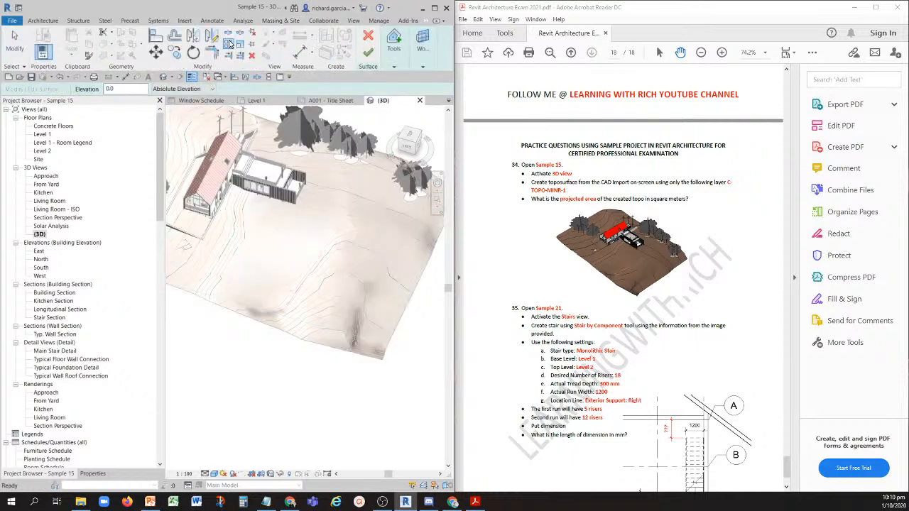
left_click(398, 64)
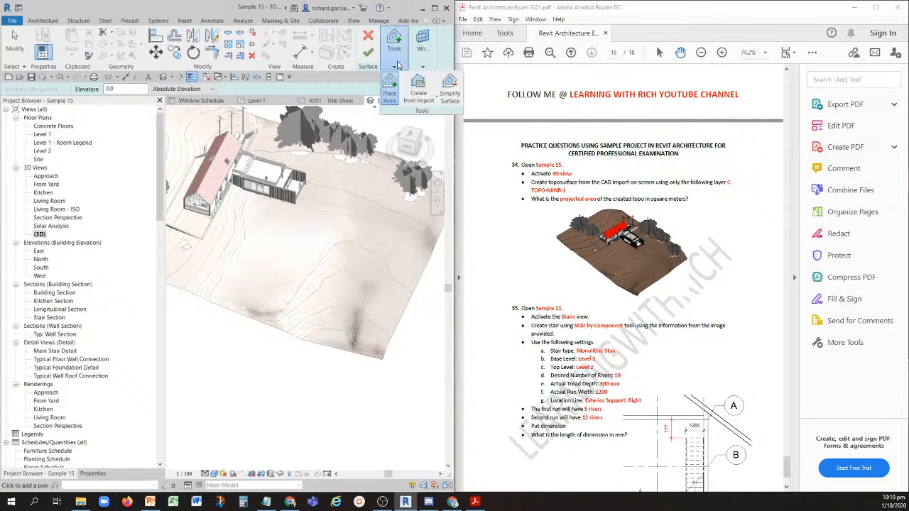
left_click(426, 97)
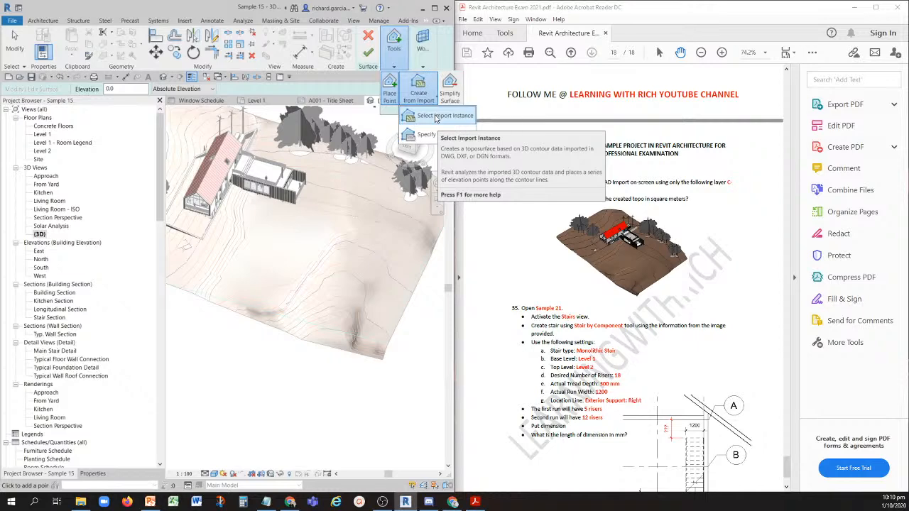
left_click(435, 116)
middle_click_drag(315, 381, 315, 272, "shift")
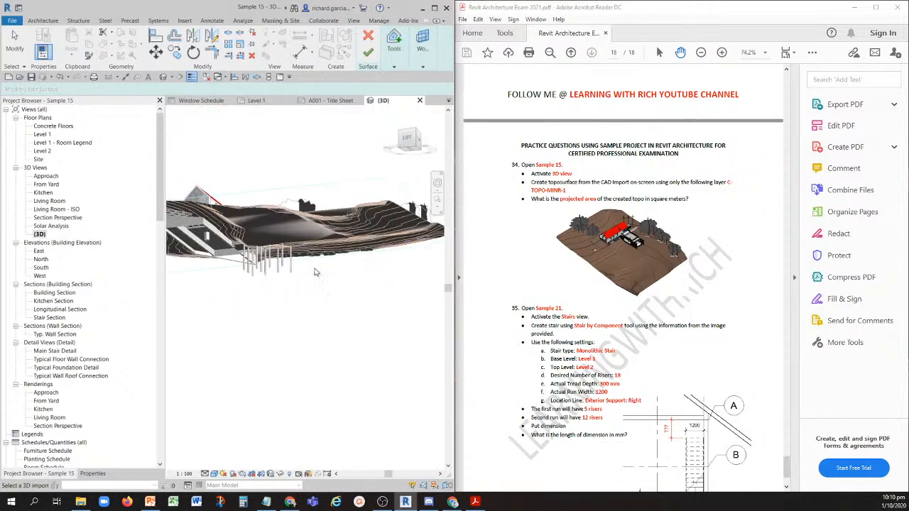
left_click(341, 186)
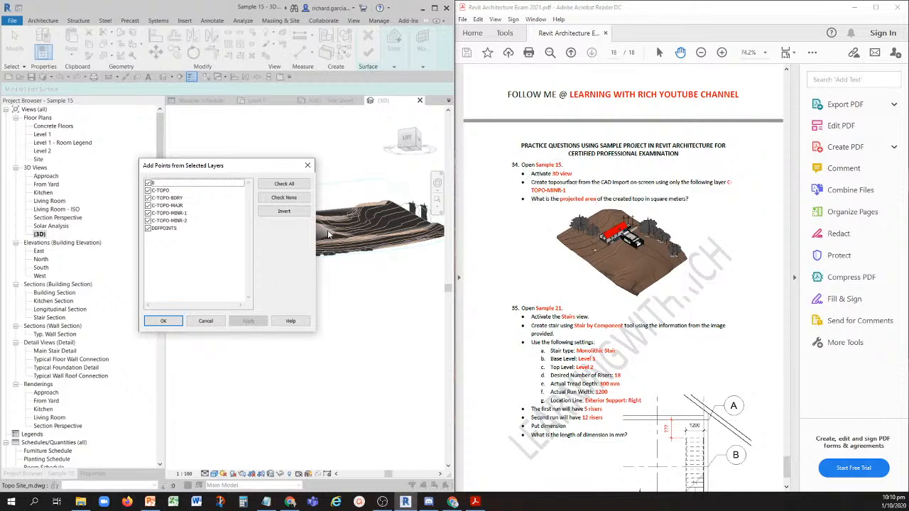
- Add surface points from only the C-TOPO-MINR-1 layer and finish the toposurface
left_click(281, 199)
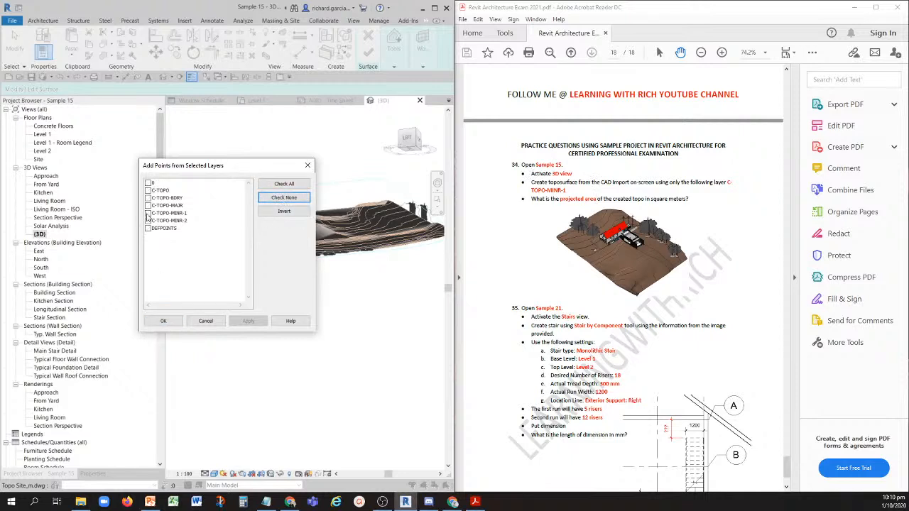
left_click(148, 214)
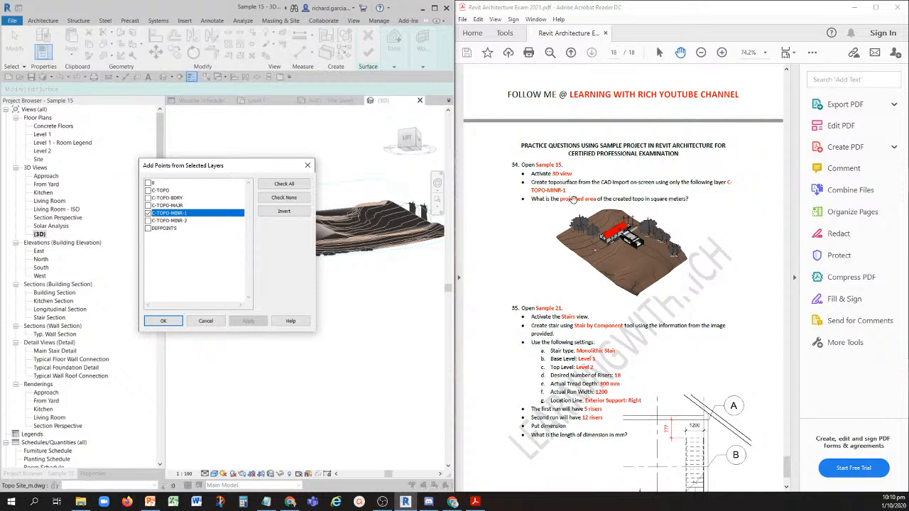
left_click(162, 320)
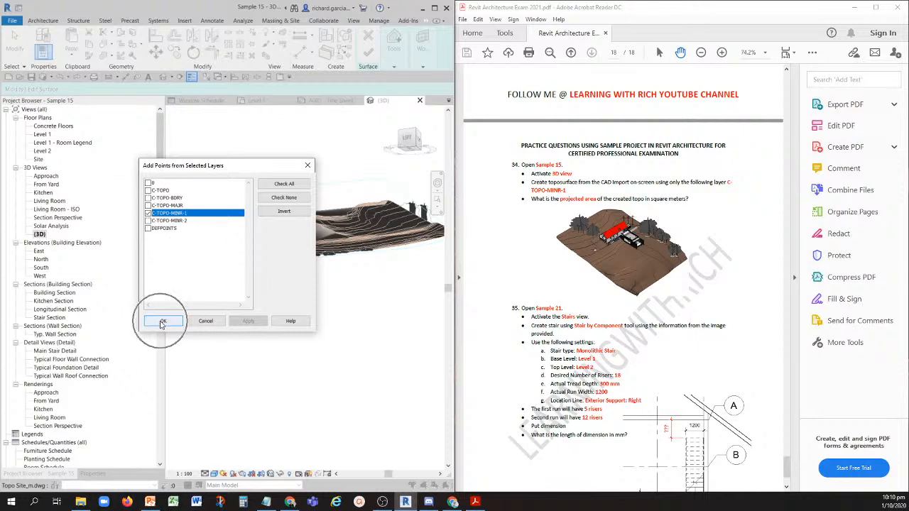
middle_click_drag(361, 239, 330, 298, "shift")
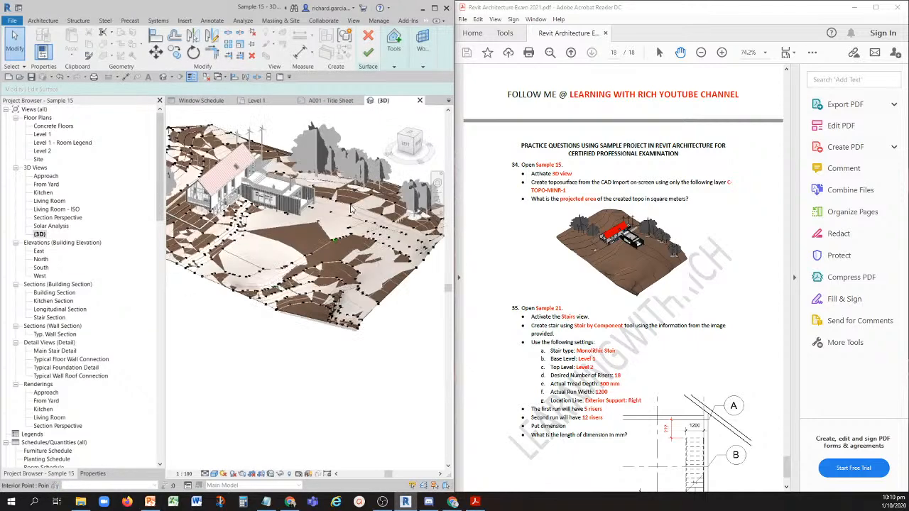
left_click(371, 53)
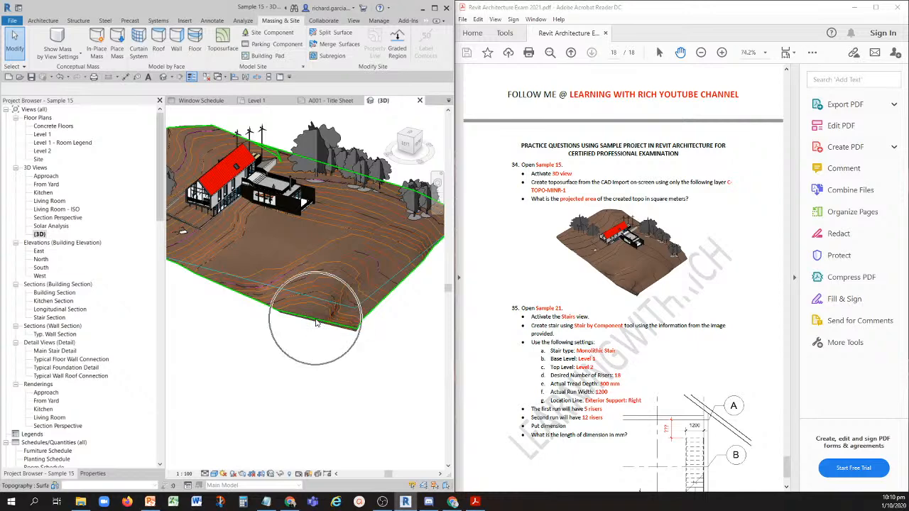
- Check the projected area of the new toposurface in its properties
left_click(317, 323)
middle_click_drag(331, 345, 345, 377, "shift")
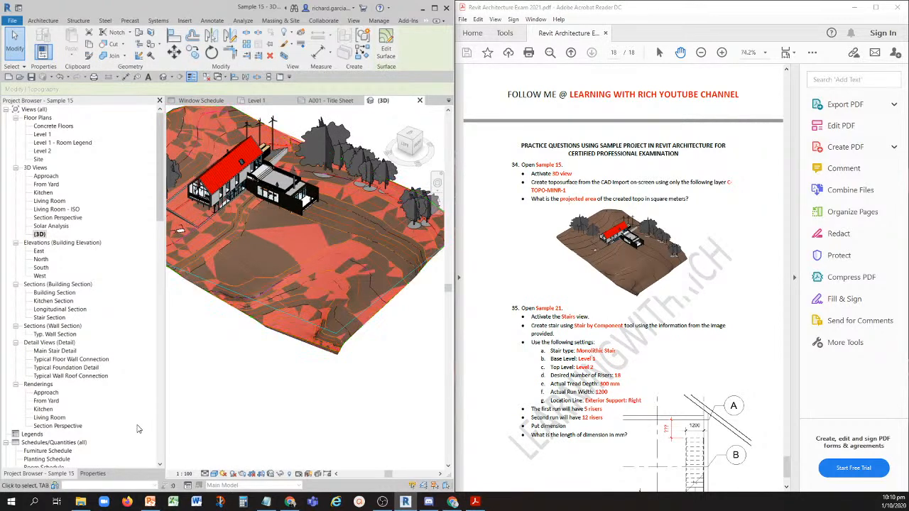
left_click(92, 473)
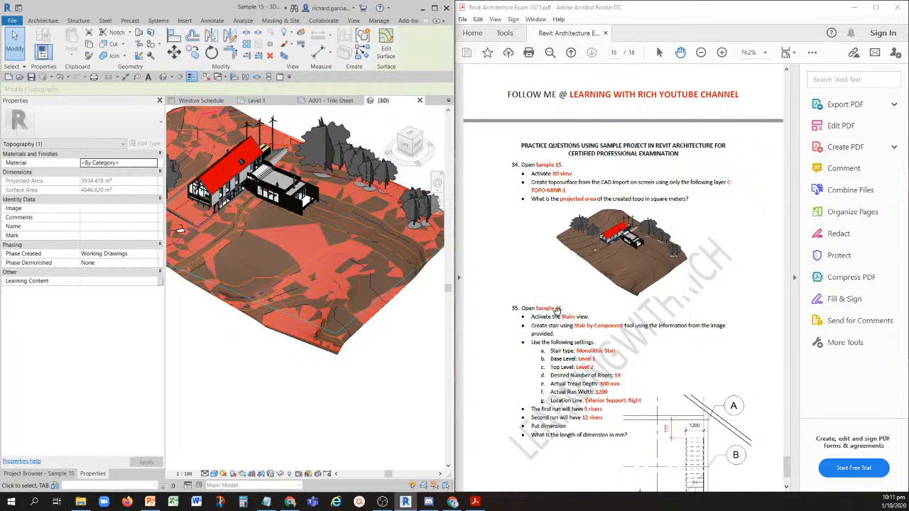
- For question 35, open the Sample 21 project and activate its Stairs floor plan
left_click(20, 78)
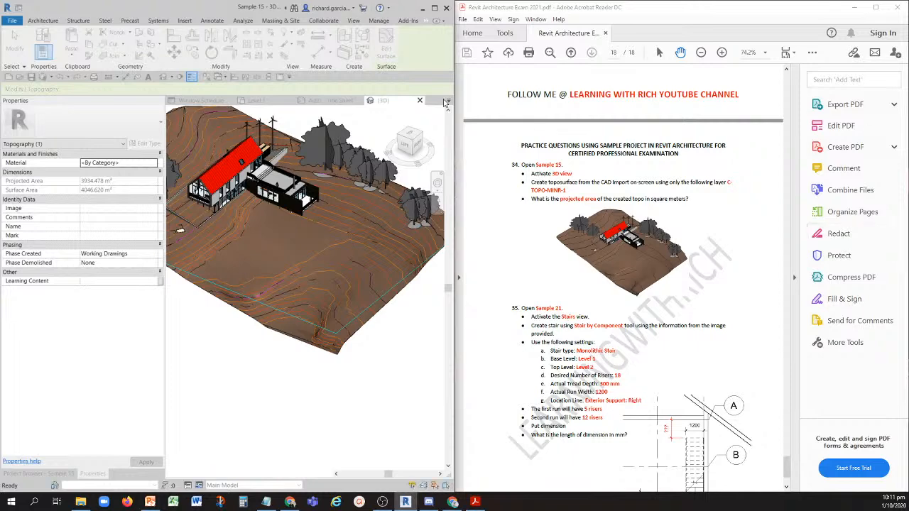
scroll(672, 377, "down", 3)
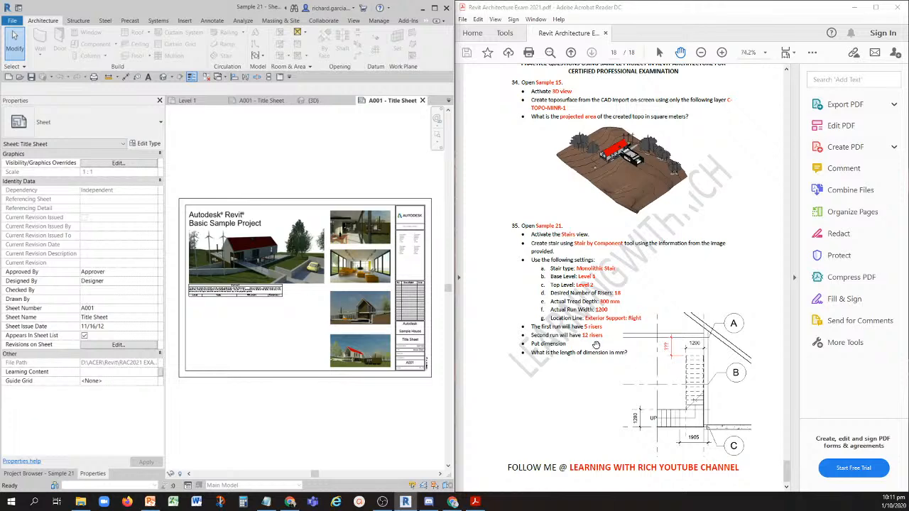
left_click(42, 473)
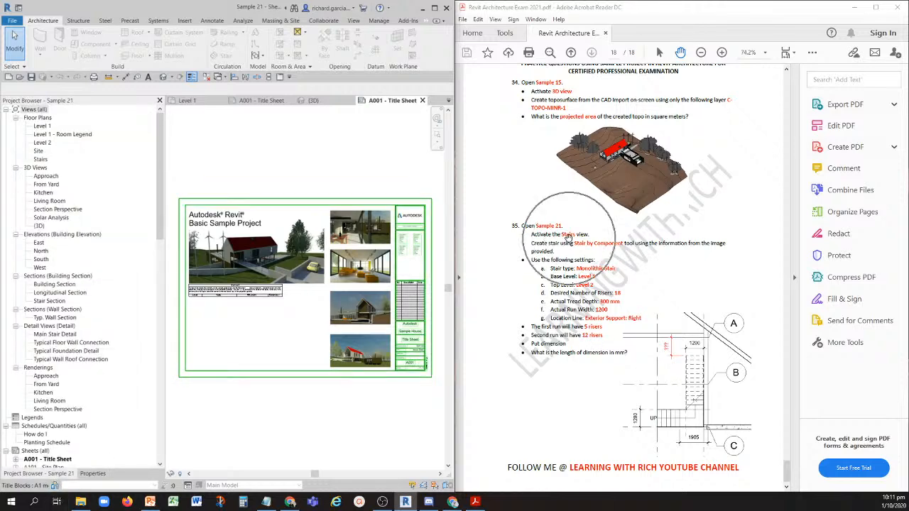
double_click(41, 159)
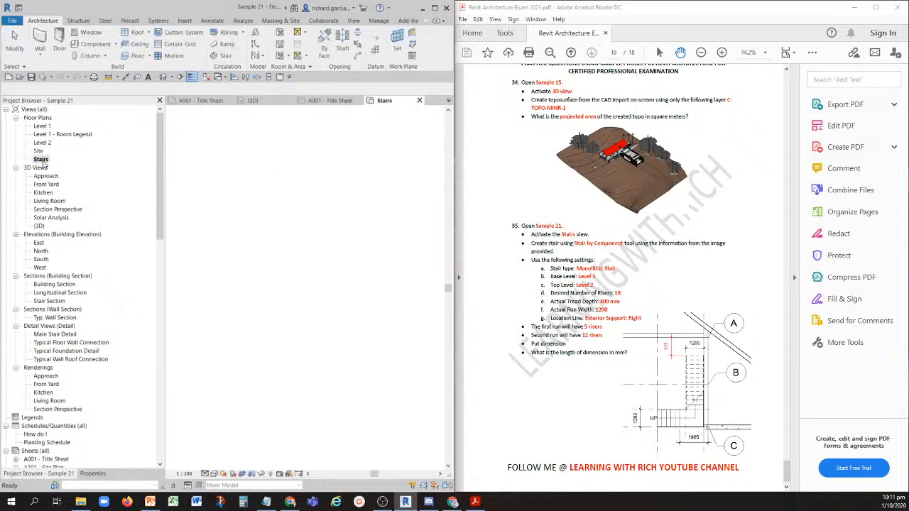
- Start a component stair in the Stairs plan and set its type to Cast-In-Place Stair: Monolithic Stair
scroll(365, 302, "up", 3)
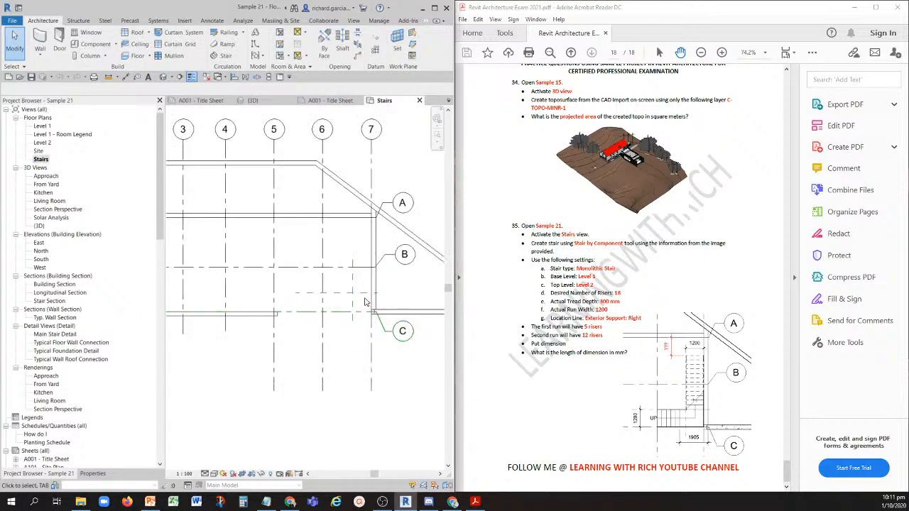
scroll(365, 302, "up", 2)
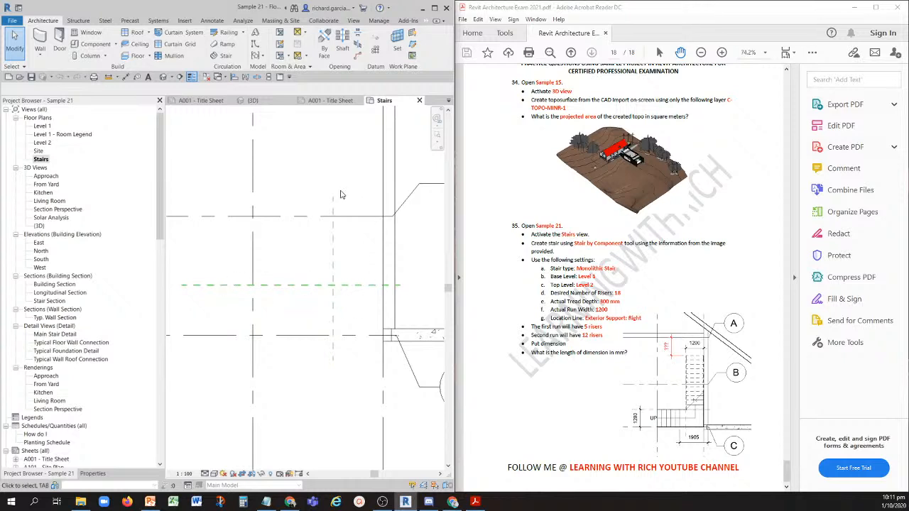
middle_click_drag(319, 294, 336, 290)
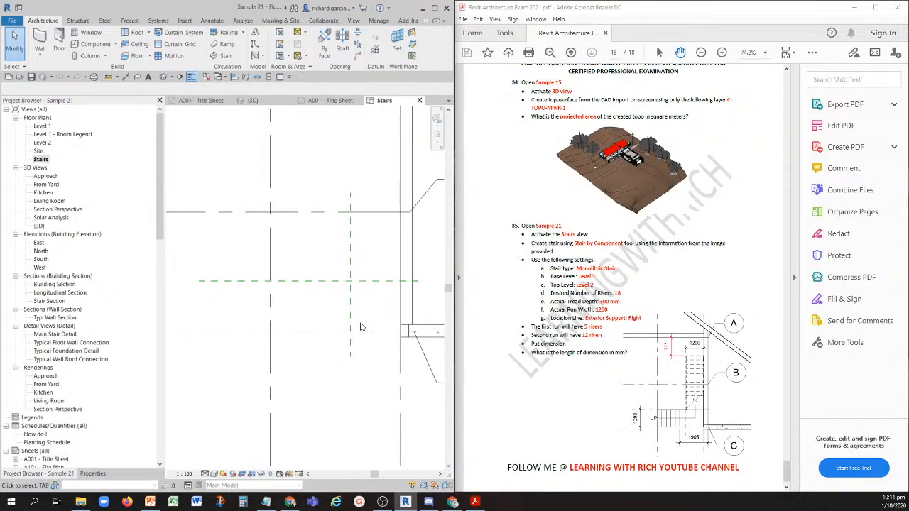
scroll(369, 279, "down", 2)
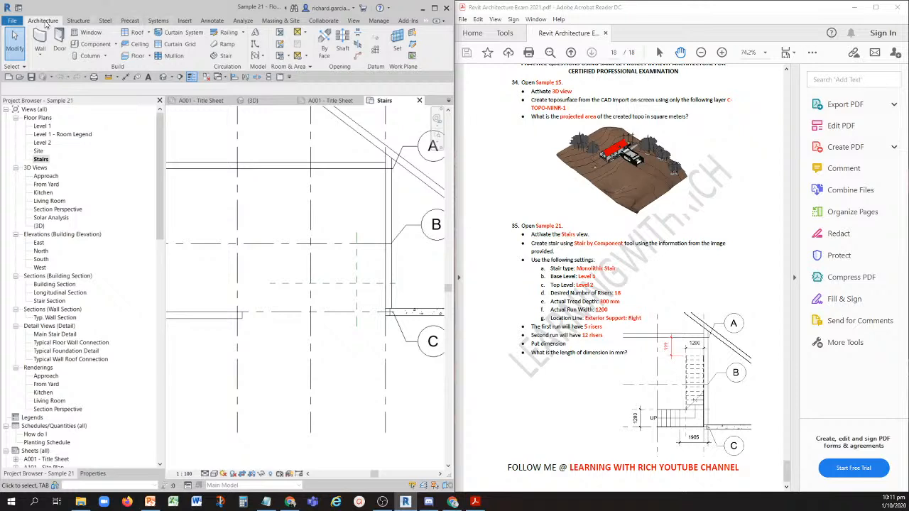
left_click(222, 59)
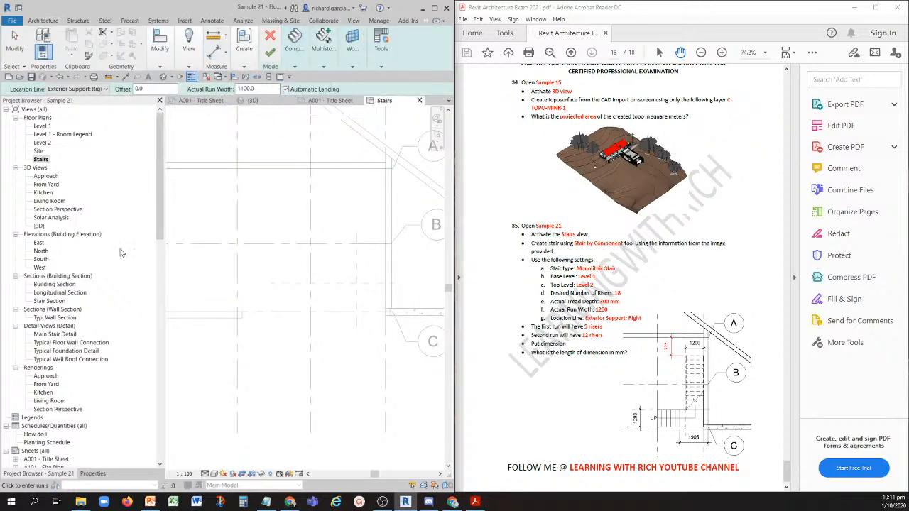
left_click(93, 473)
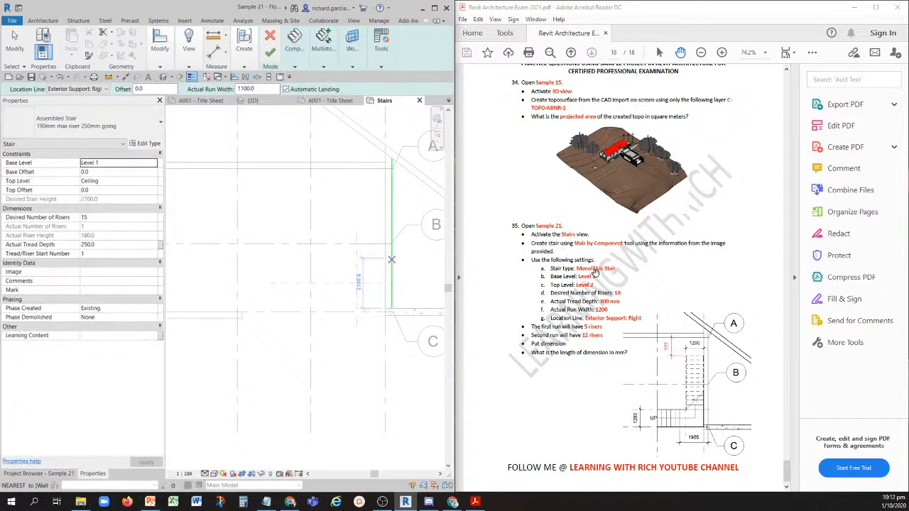
left_click(100, 127)
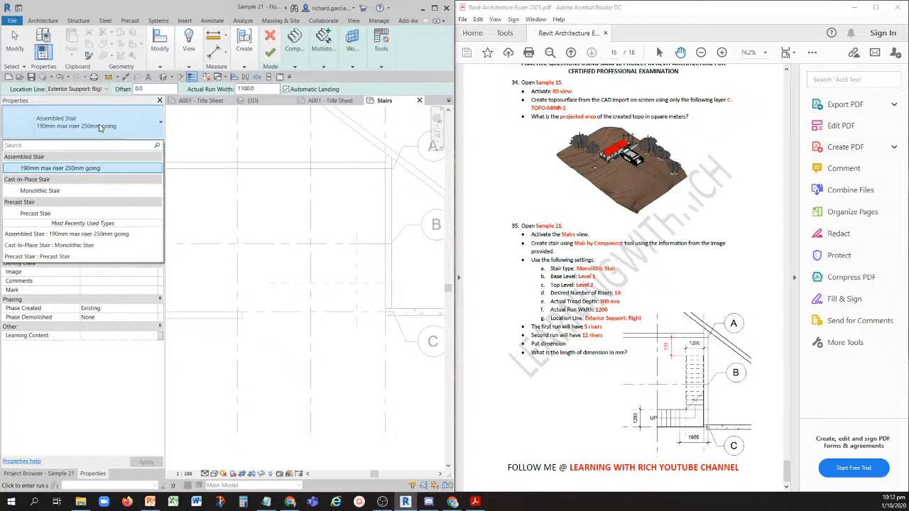
left_click(42, 193)
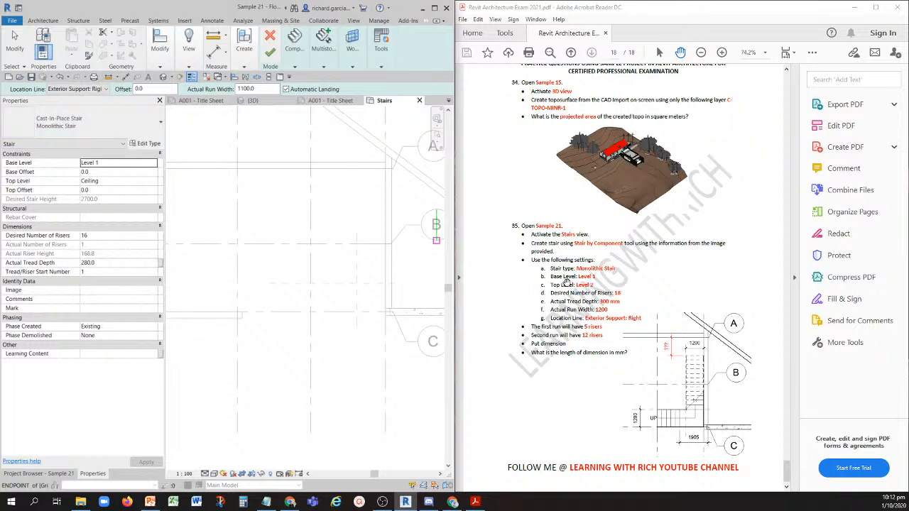
- Set the stair's top level to Level 2 and actual tread depth to 300 mm, with base level Level 1 and 18 desired risers
left_click(108, 165)
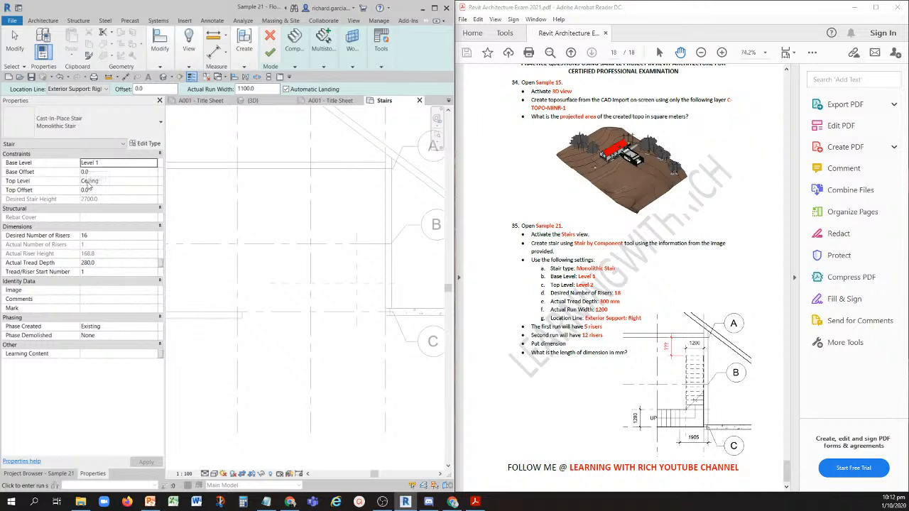
left_click(109, 182)
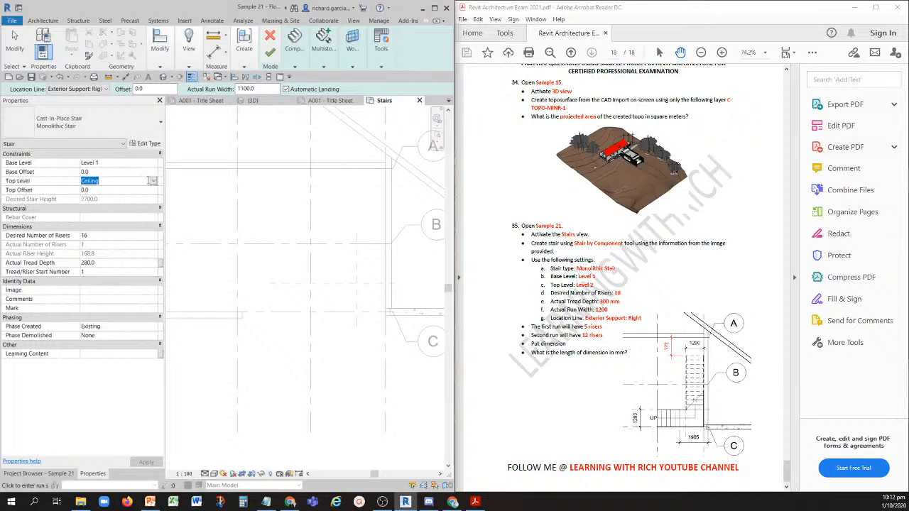
left_click(152, 181)
left_click(97, 225)
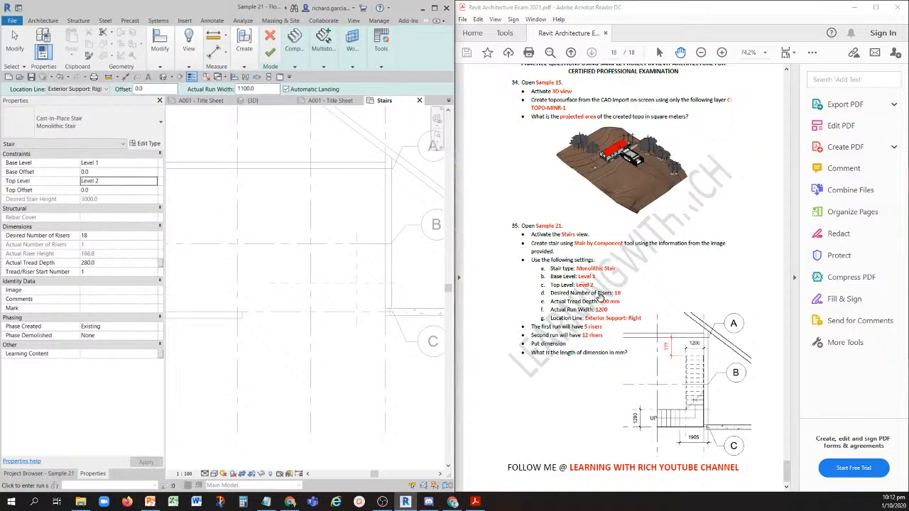
left_click(95, 235)
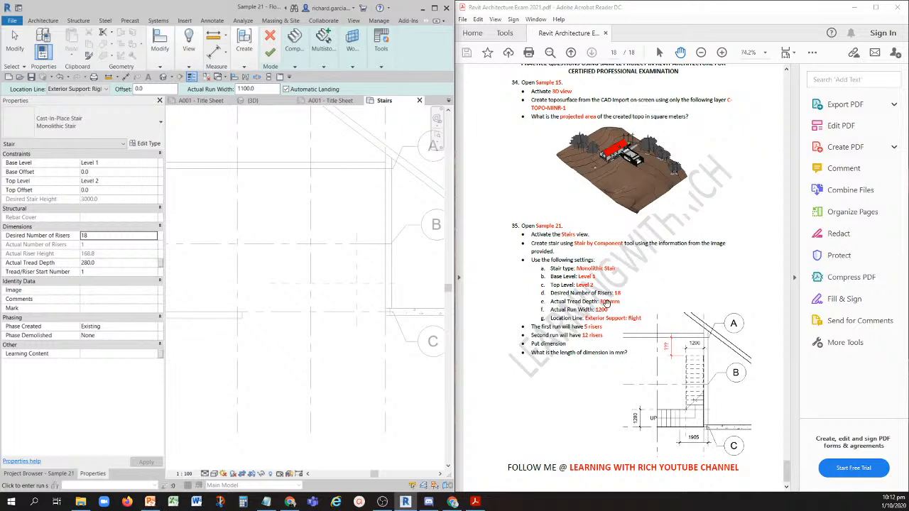
left_click(105, 262)
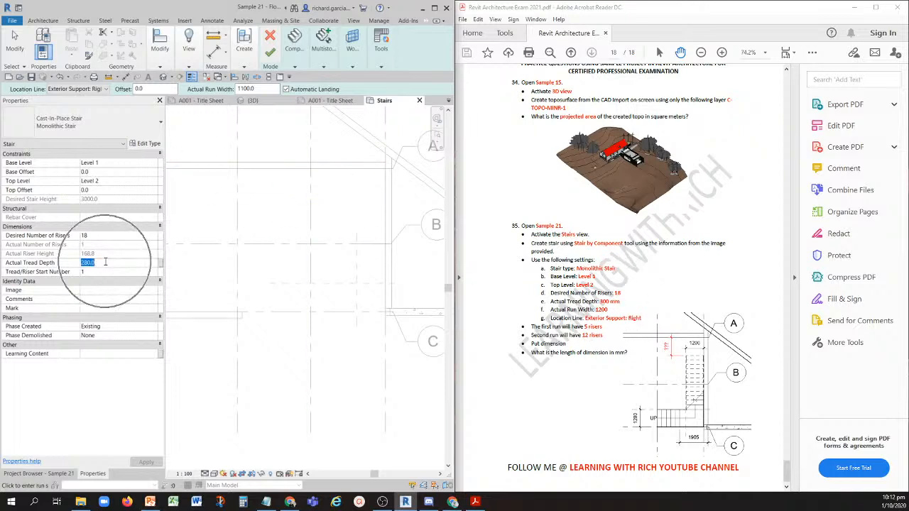
type("30")
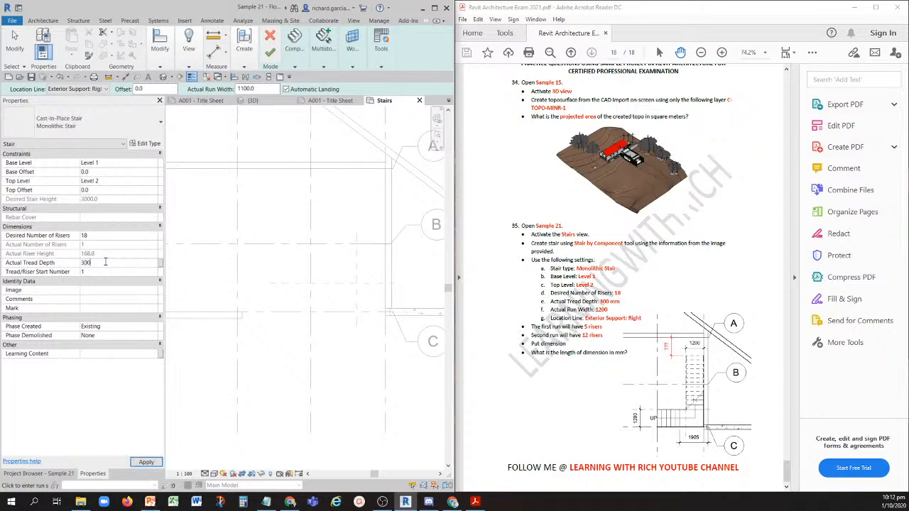
- Set the actual run width to 1200 mm and the location line to Exterior Support: Right
left_click(572, 317)
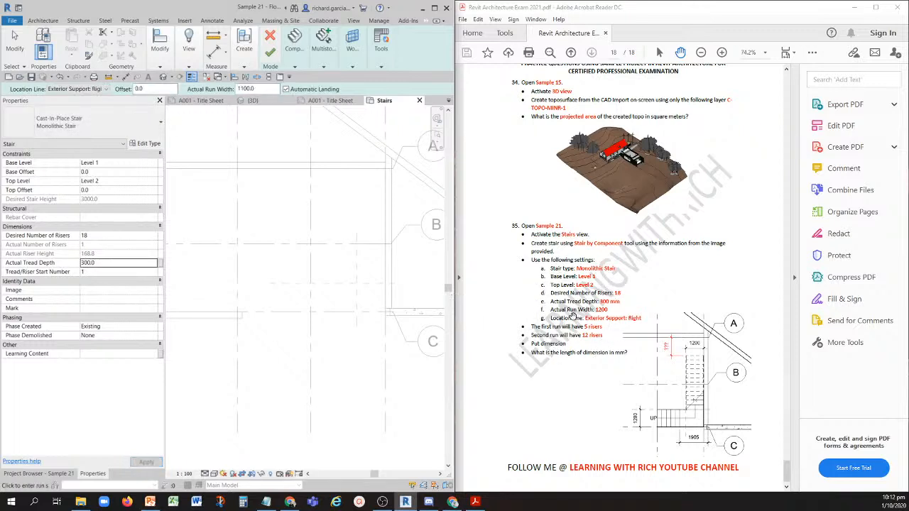
left_click(261, 88)
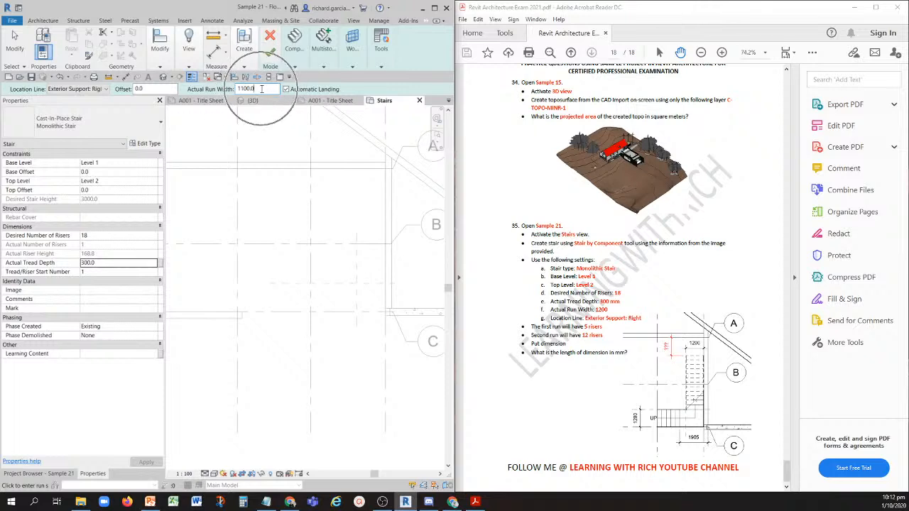
left_click_drag(262, 89, 211, 91)
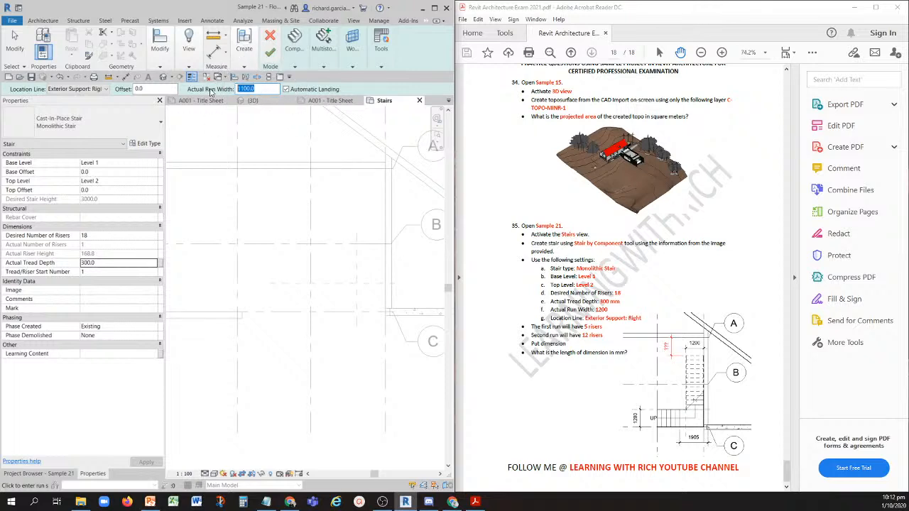
type("1200")
key("Return")
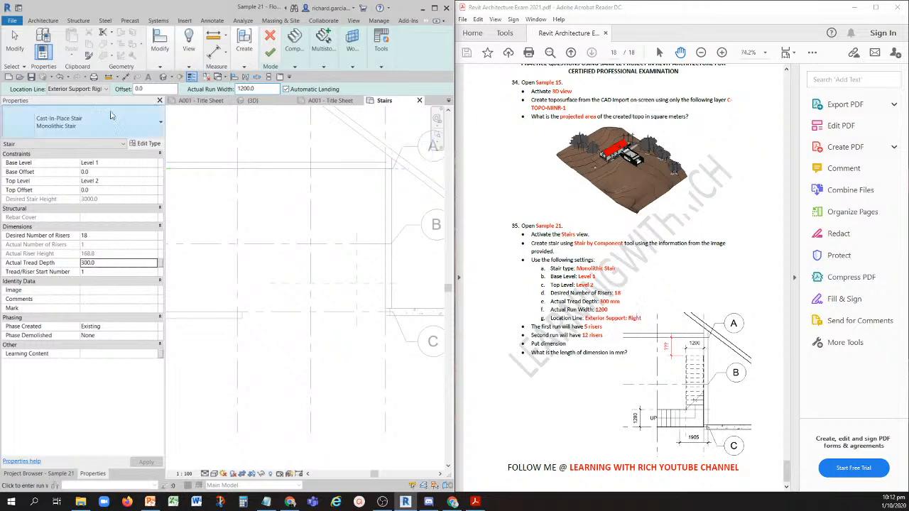
left_click(97, 91)
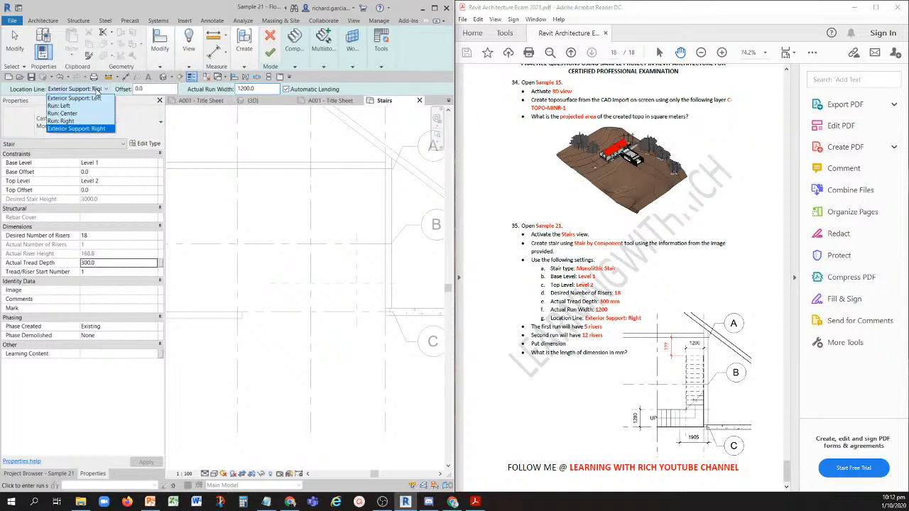
left_click(90, 130)
- Examine question 35's reference drawing in the exam PDF for the stair's starting point, run directions and given dimensions
middle_click_drag(366, 325, 321, 308)
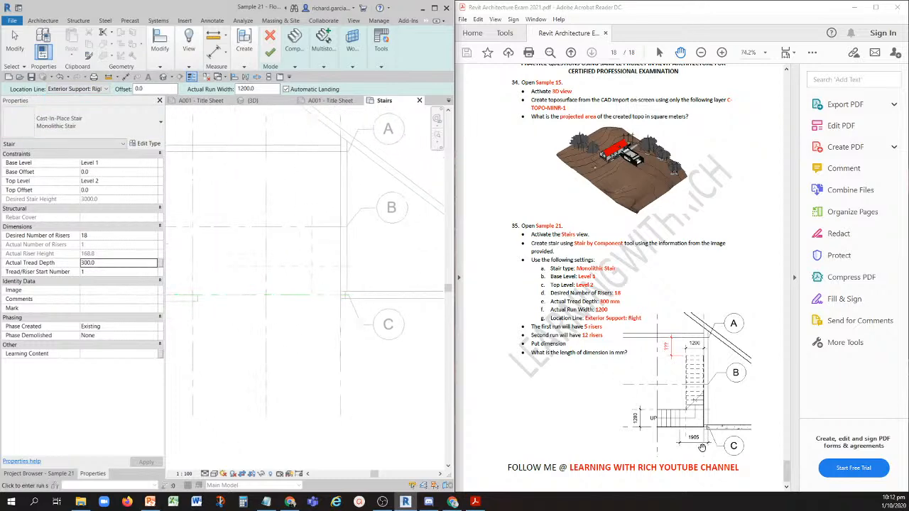
scroll(701, 447, "up", 3)
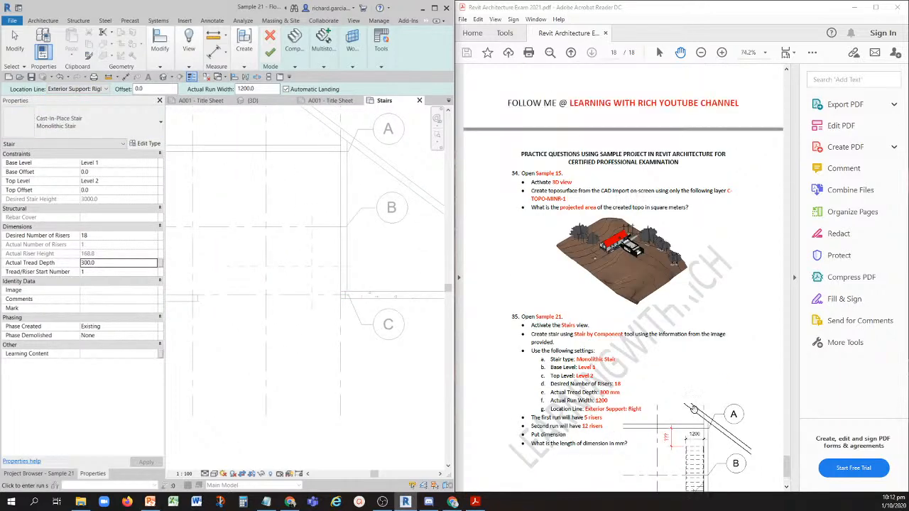
scroll(694, 410, "down", 3)
scroll(689, 428, "up", 2, "ctrl")
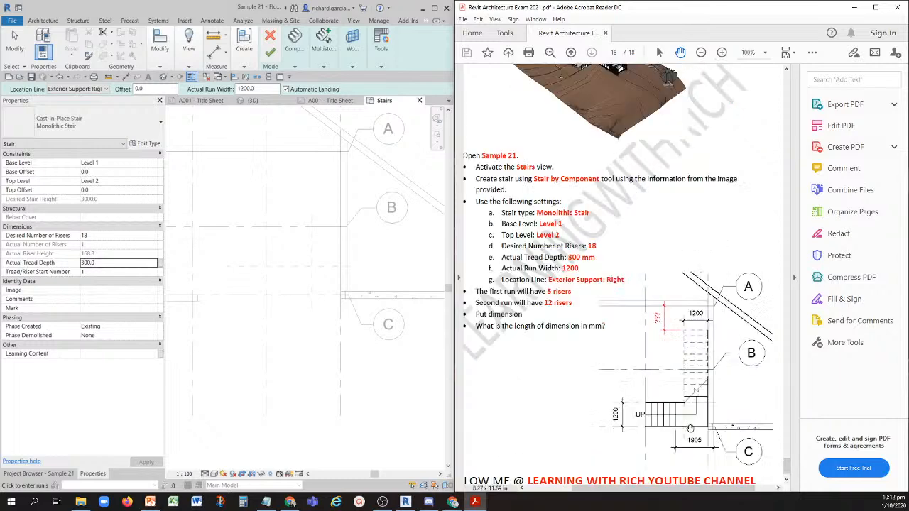
scroll(689, 428, "up", 4, "ctrl")
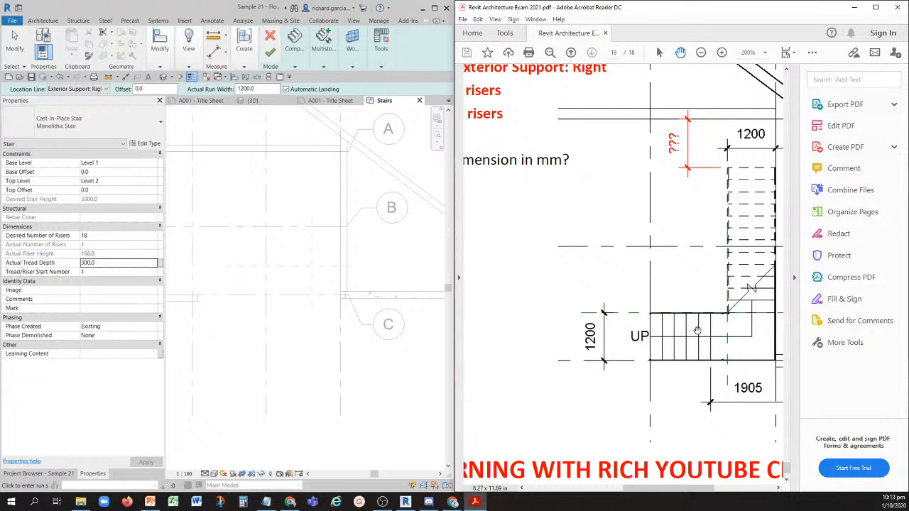
scroll(695, 316, "down", 3, "ctrl")
key("ctrl")
key("ctrl")
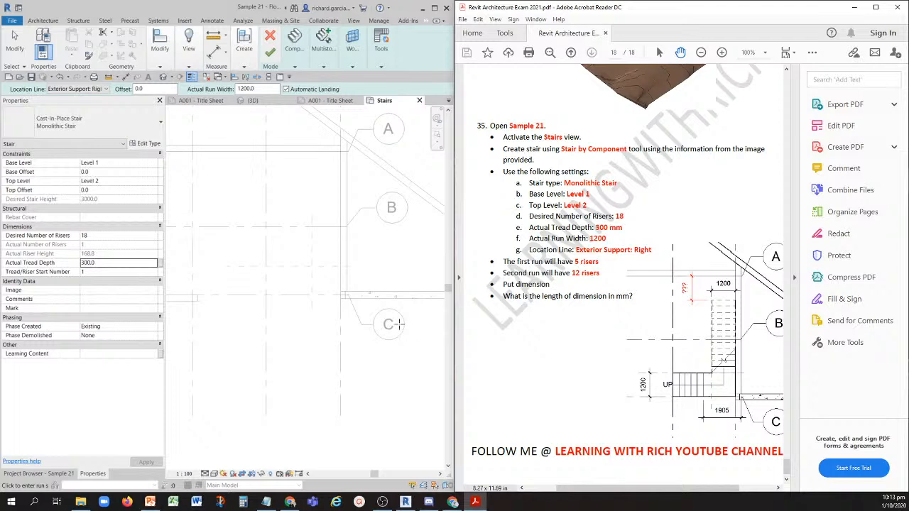
- Begin the first stair run at the intersection of grid 6 and the horizontal reference plane between grids B and C
scroll(267, 303, "down", 3)
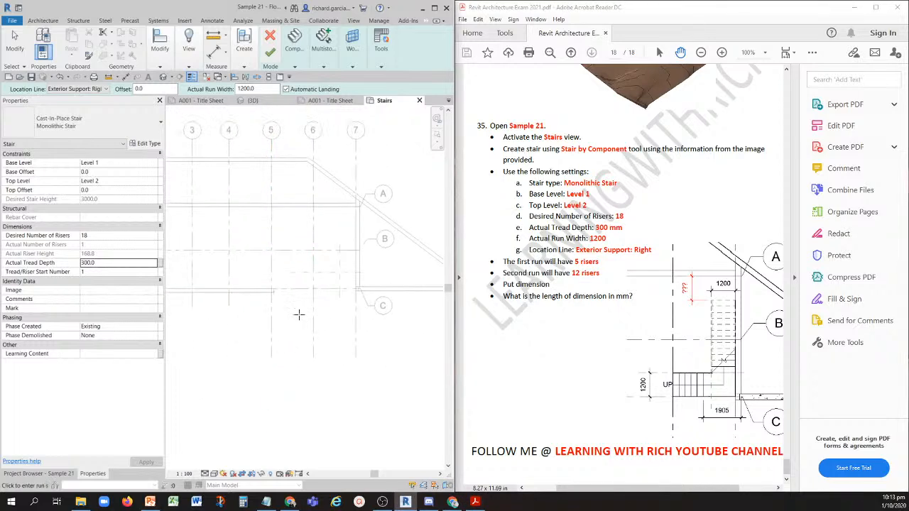
scroll(299, 314, "up", 3)
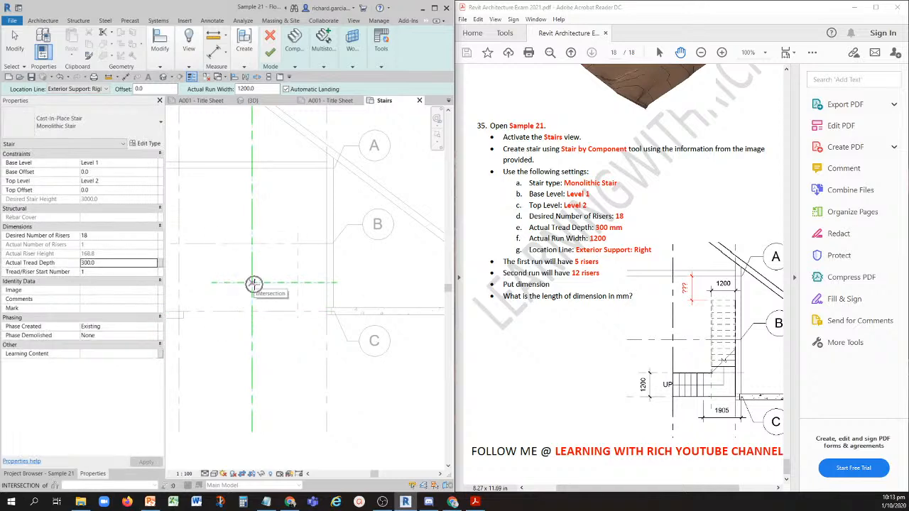
left_click(254, 283)
scroll(257, 283, "up", 2)
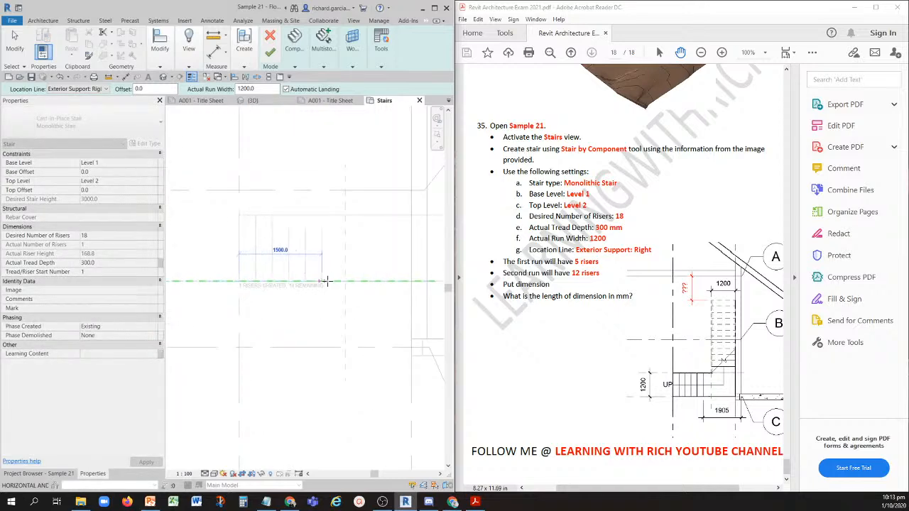